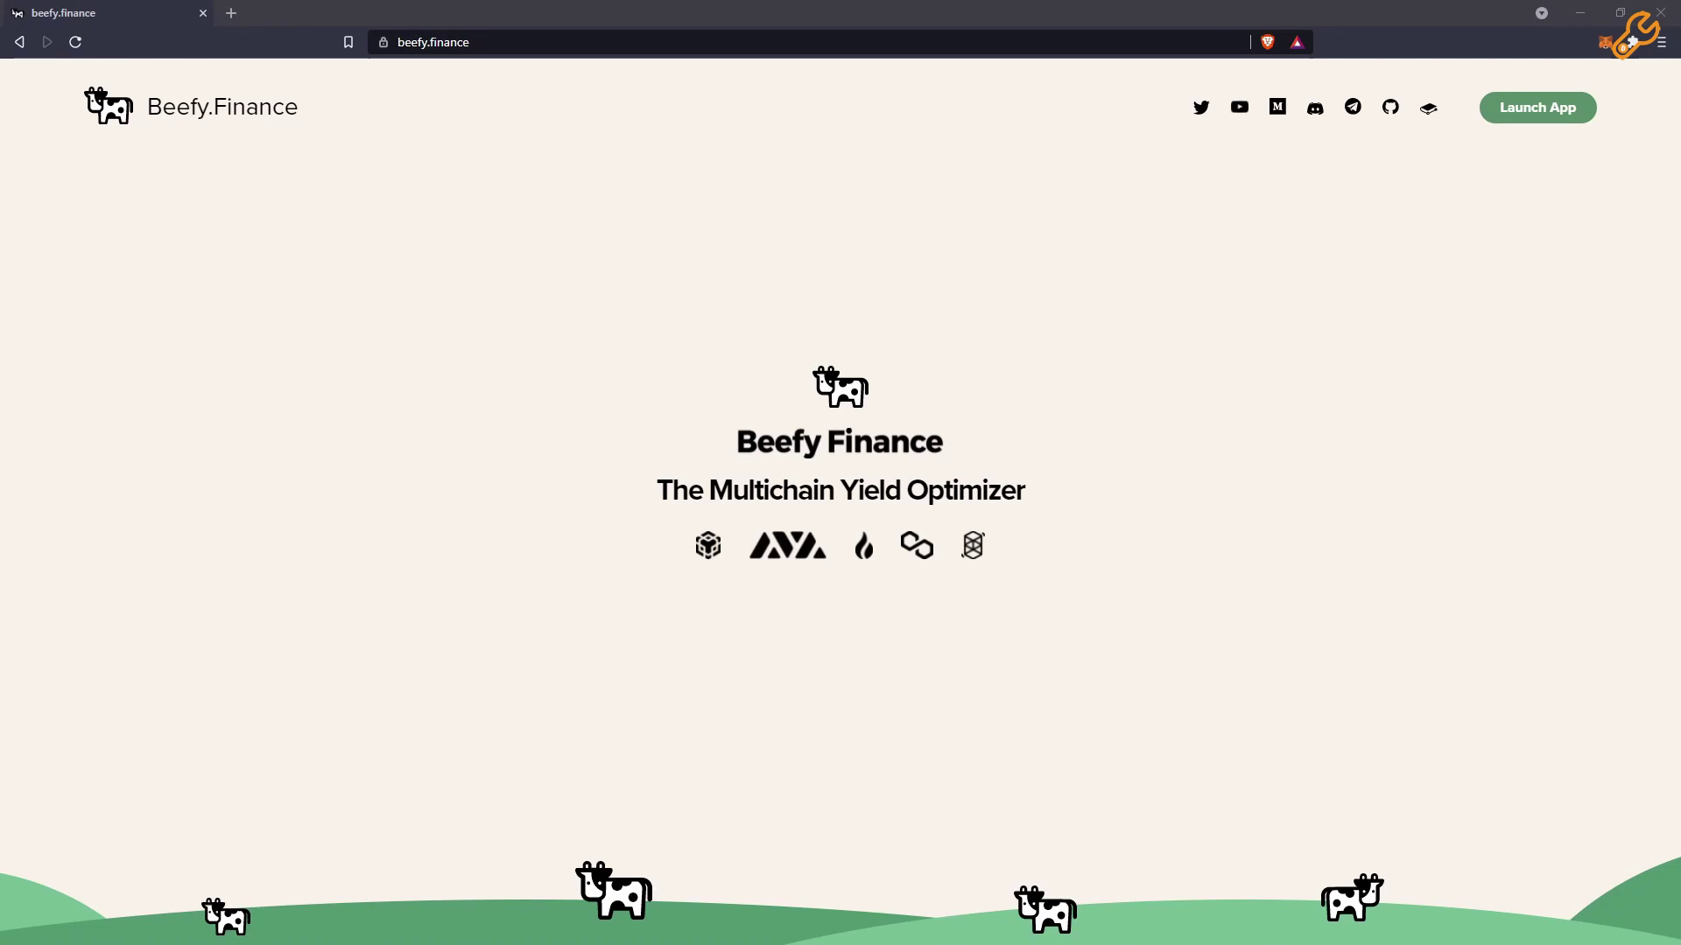
Step: Open Beefy Finance's Polygon vault list in a new tab and return to it
{"action": "left_click", "coordinate": [486, 434]}
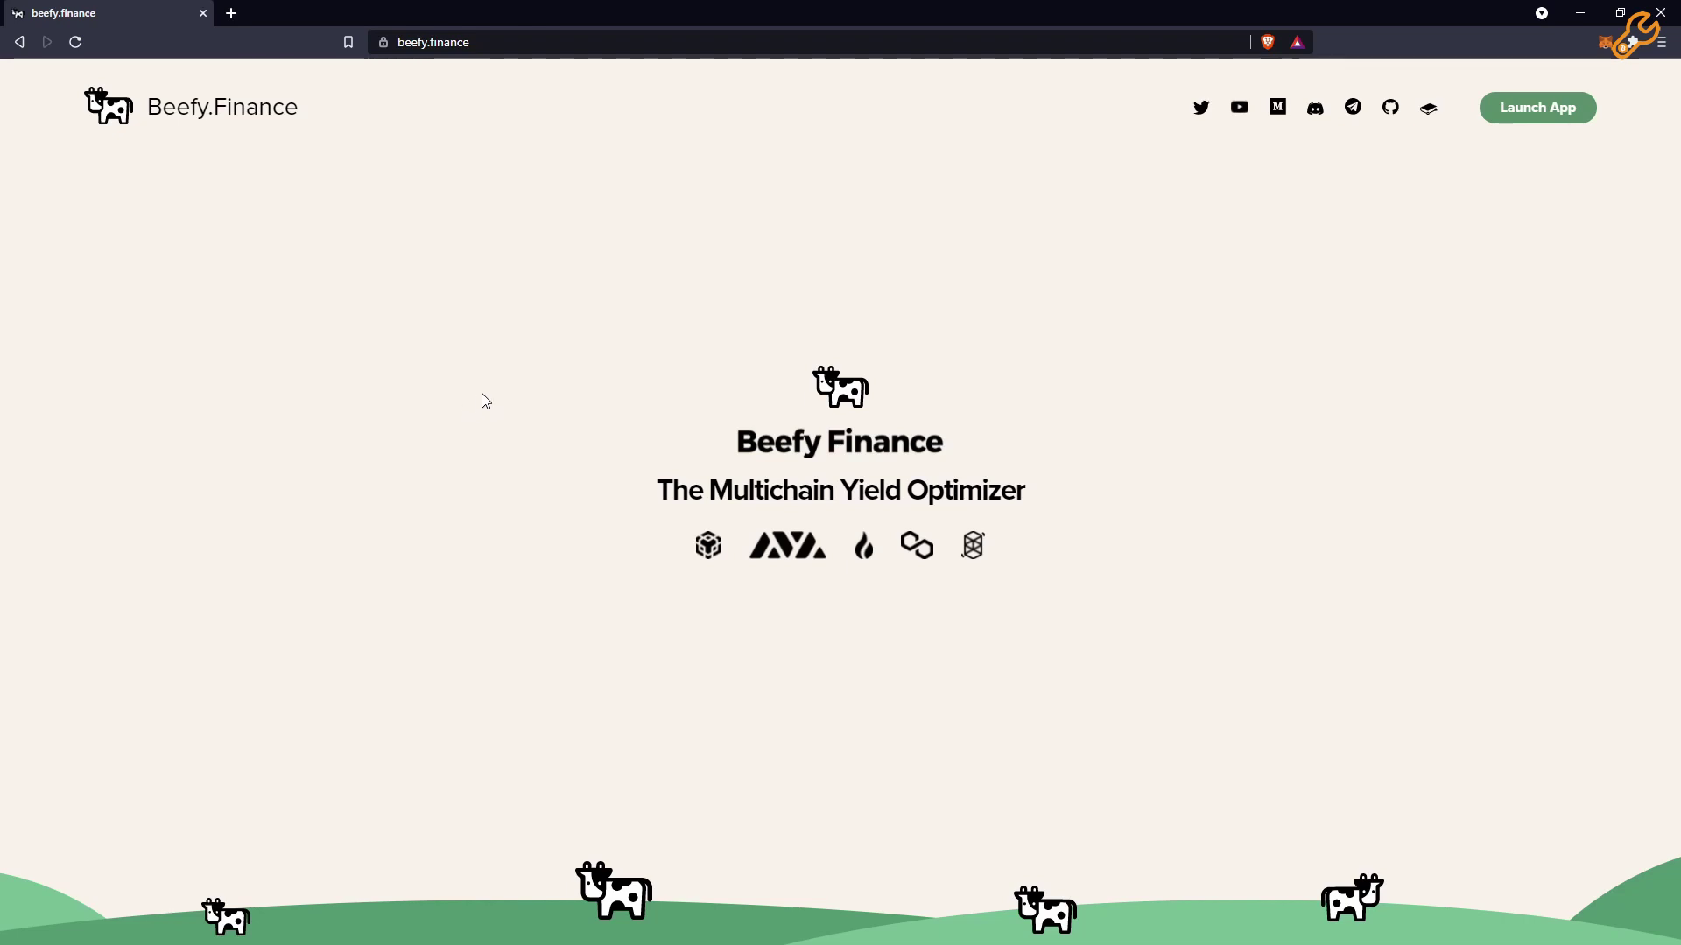
{"action": "left_click", "coordinate": [917, 547]}
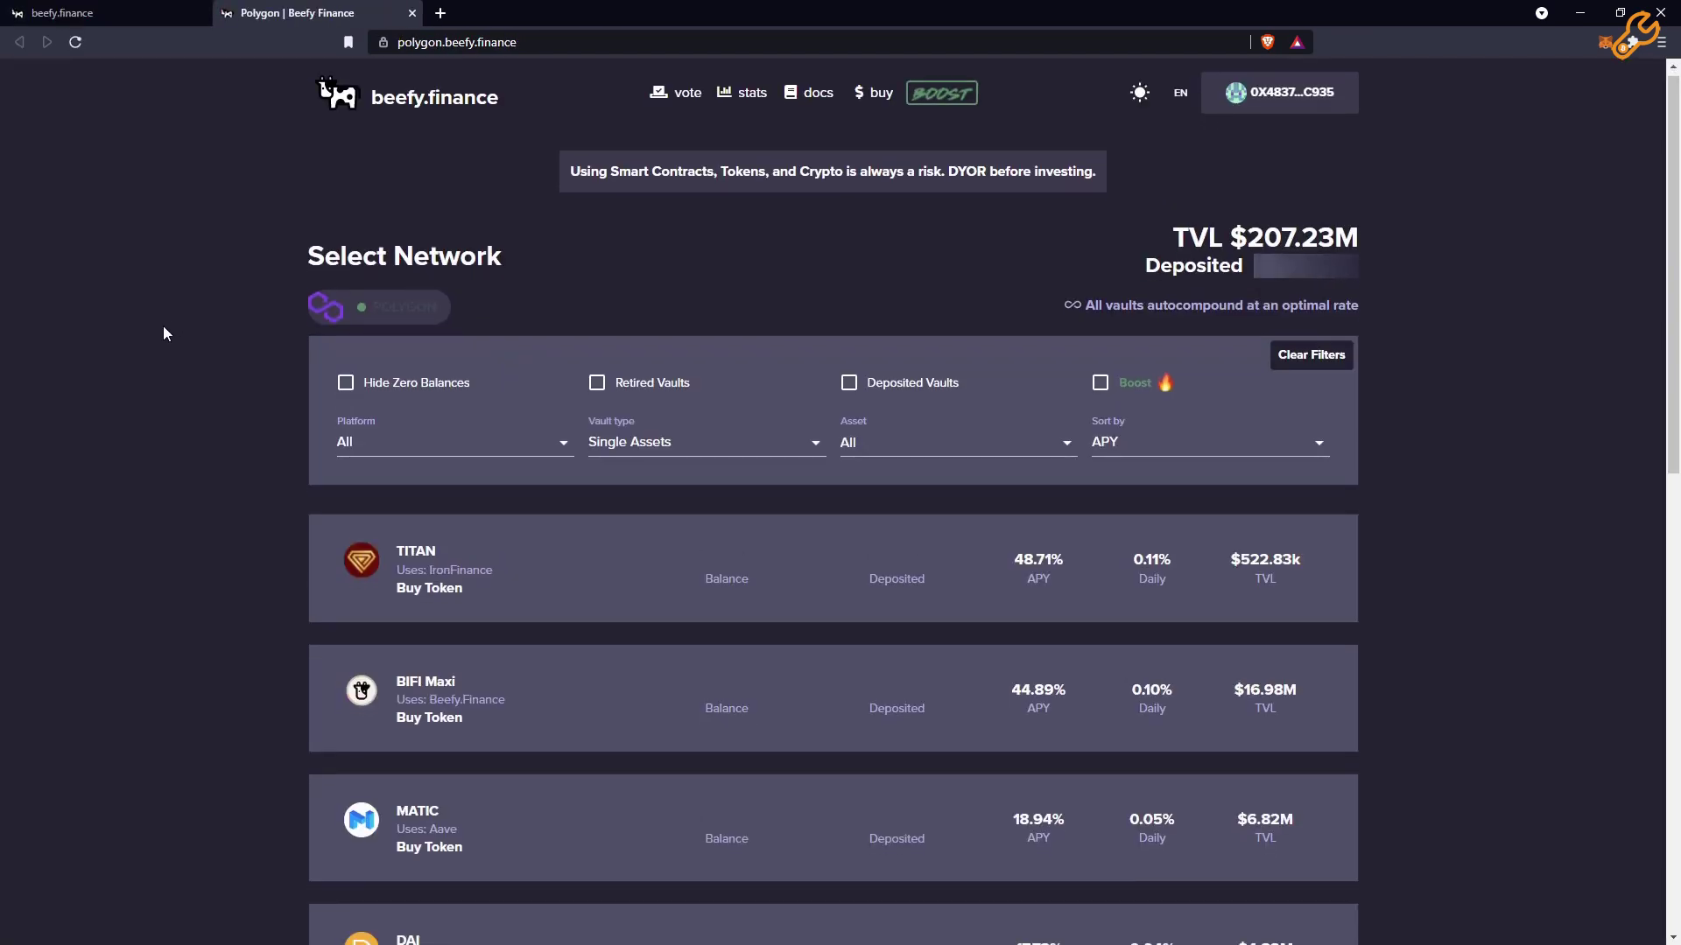
{"action": "scroll", "coordinate": [163, 326], "scroll_direction": "down", "scroll_amount": 10}
{"action": "scroll", "coordinate": [161, 324], "scroll_direction": "up", "scroll_amount": 10}
{"action": "left_click", "coordinate": [151, 11]}
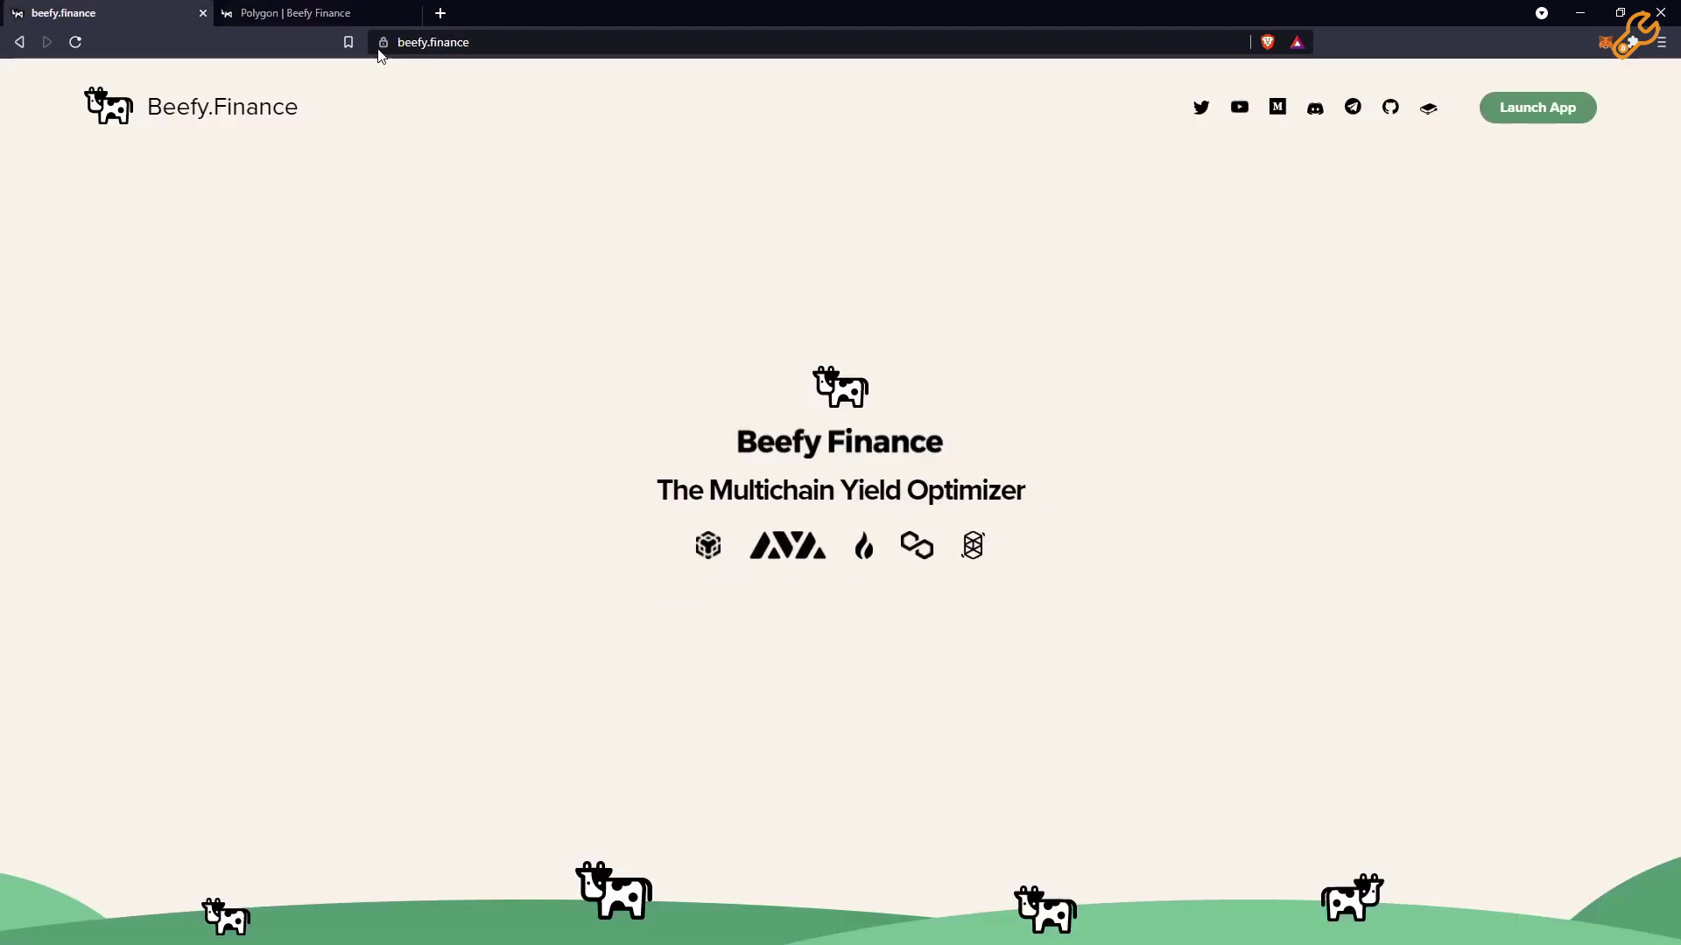
{"action": "left_click", "coordinate": [326, 7]}
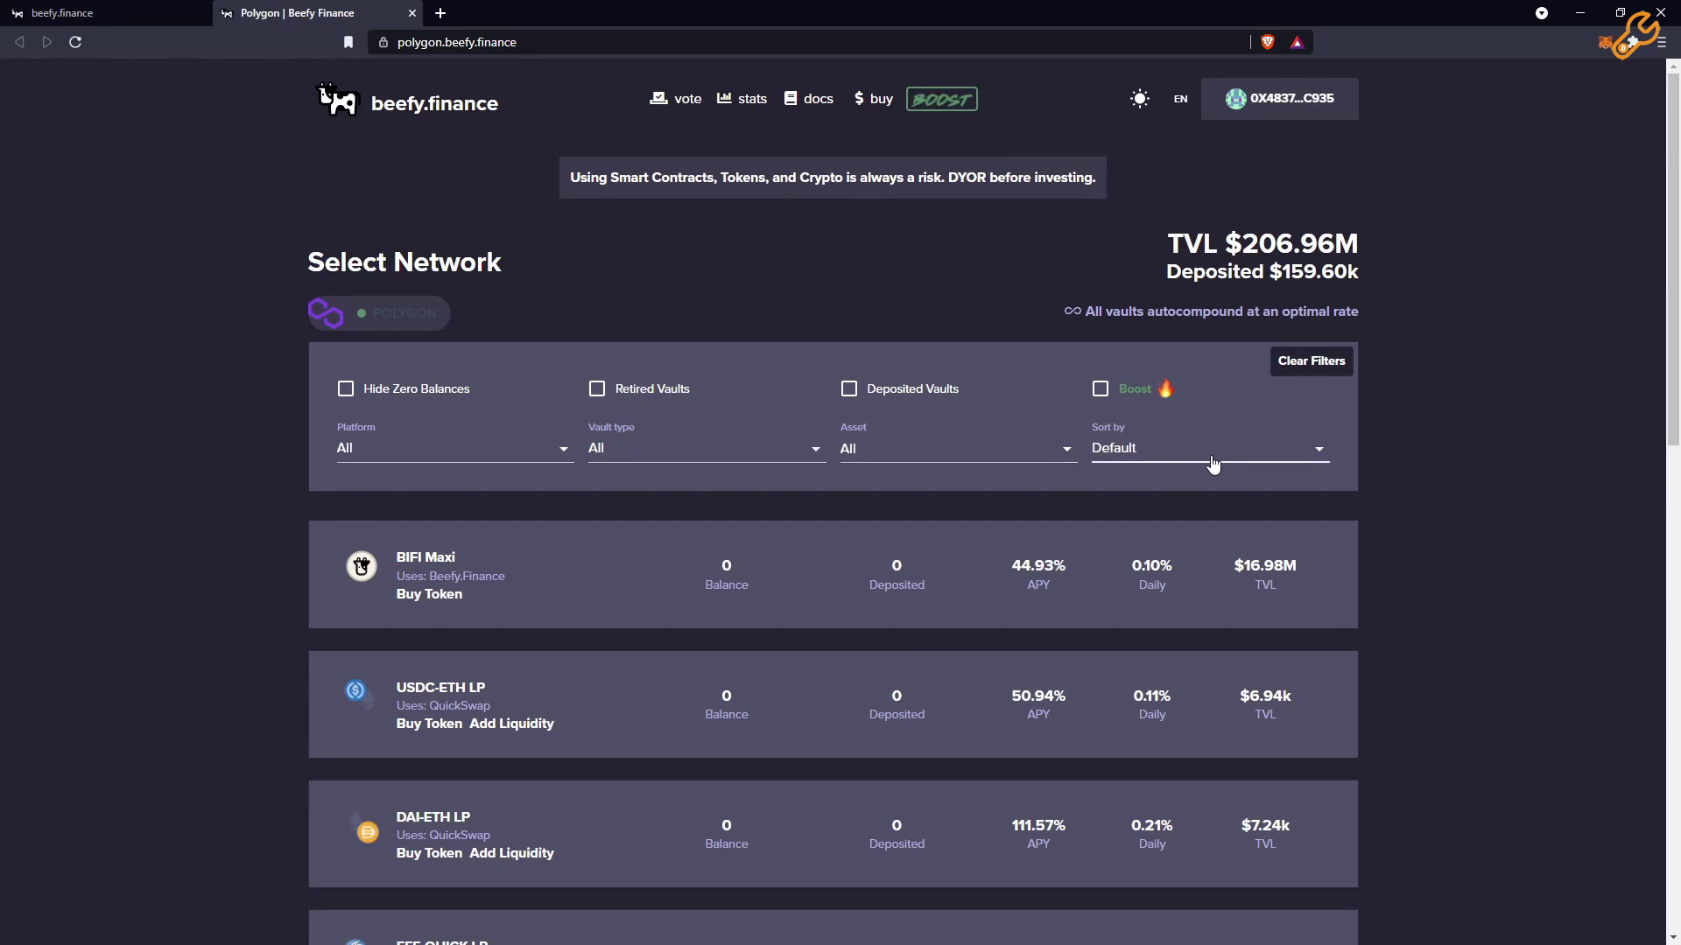
Step: Filter the Polygon vaults to Single Assets and sort them by APY, putting TITAN at 48.63% on top
{"action": "left_click", "coordinate": [751, 451]}
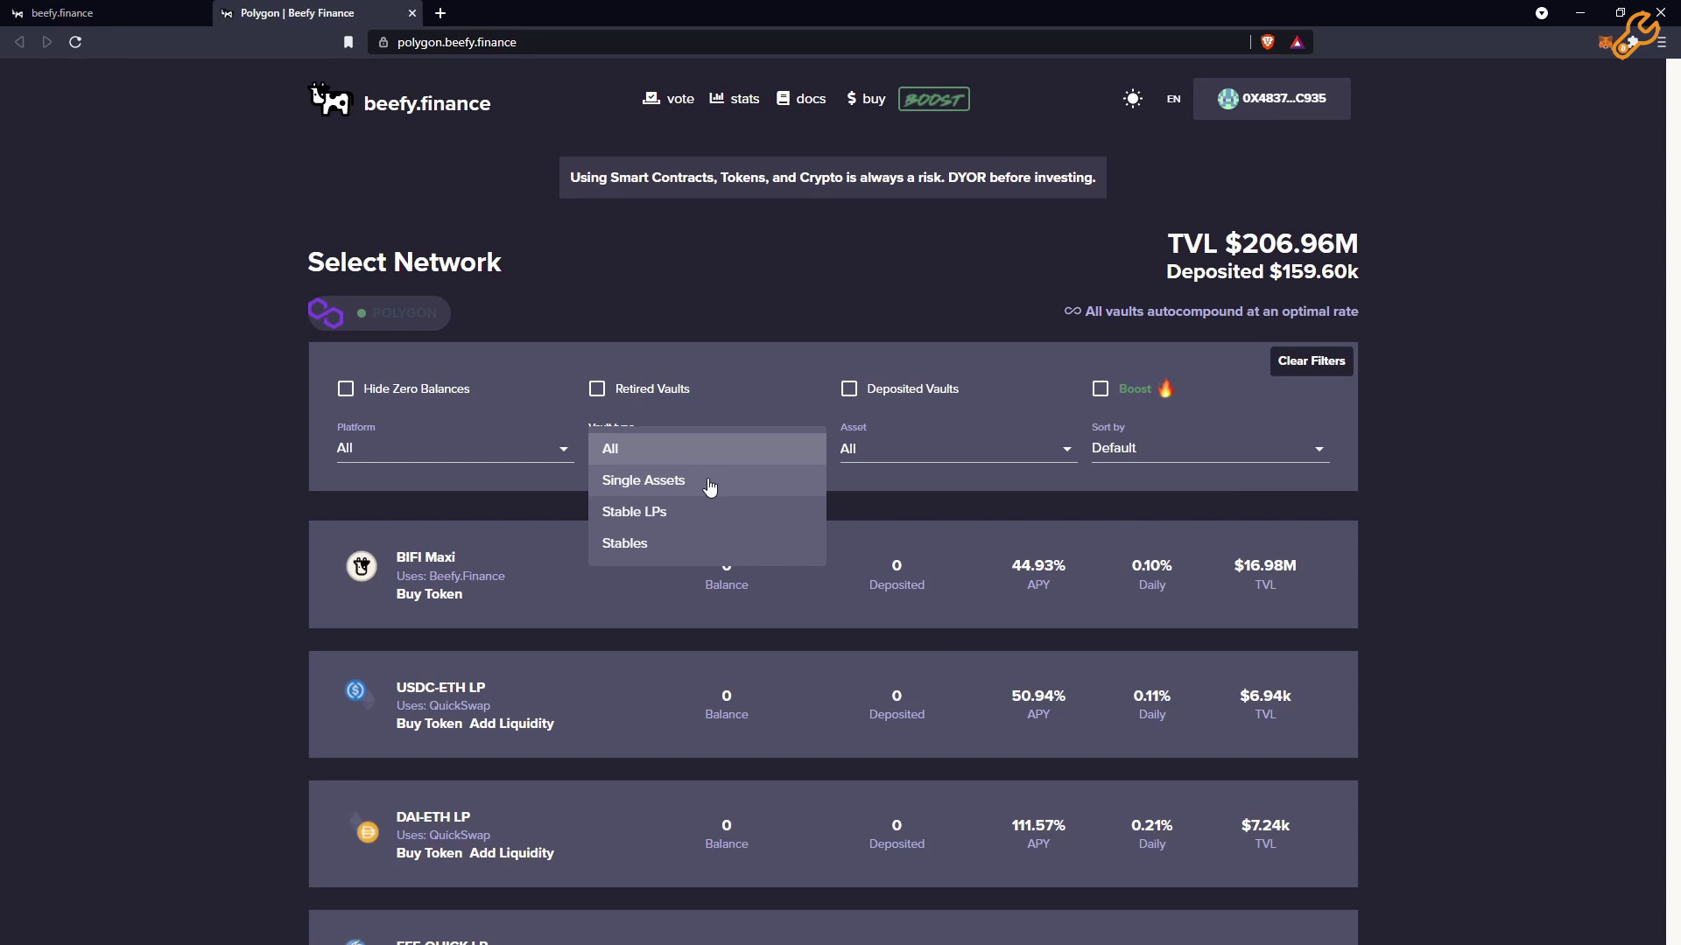
{"action": "left_click", "coordinate": [710, 488]}
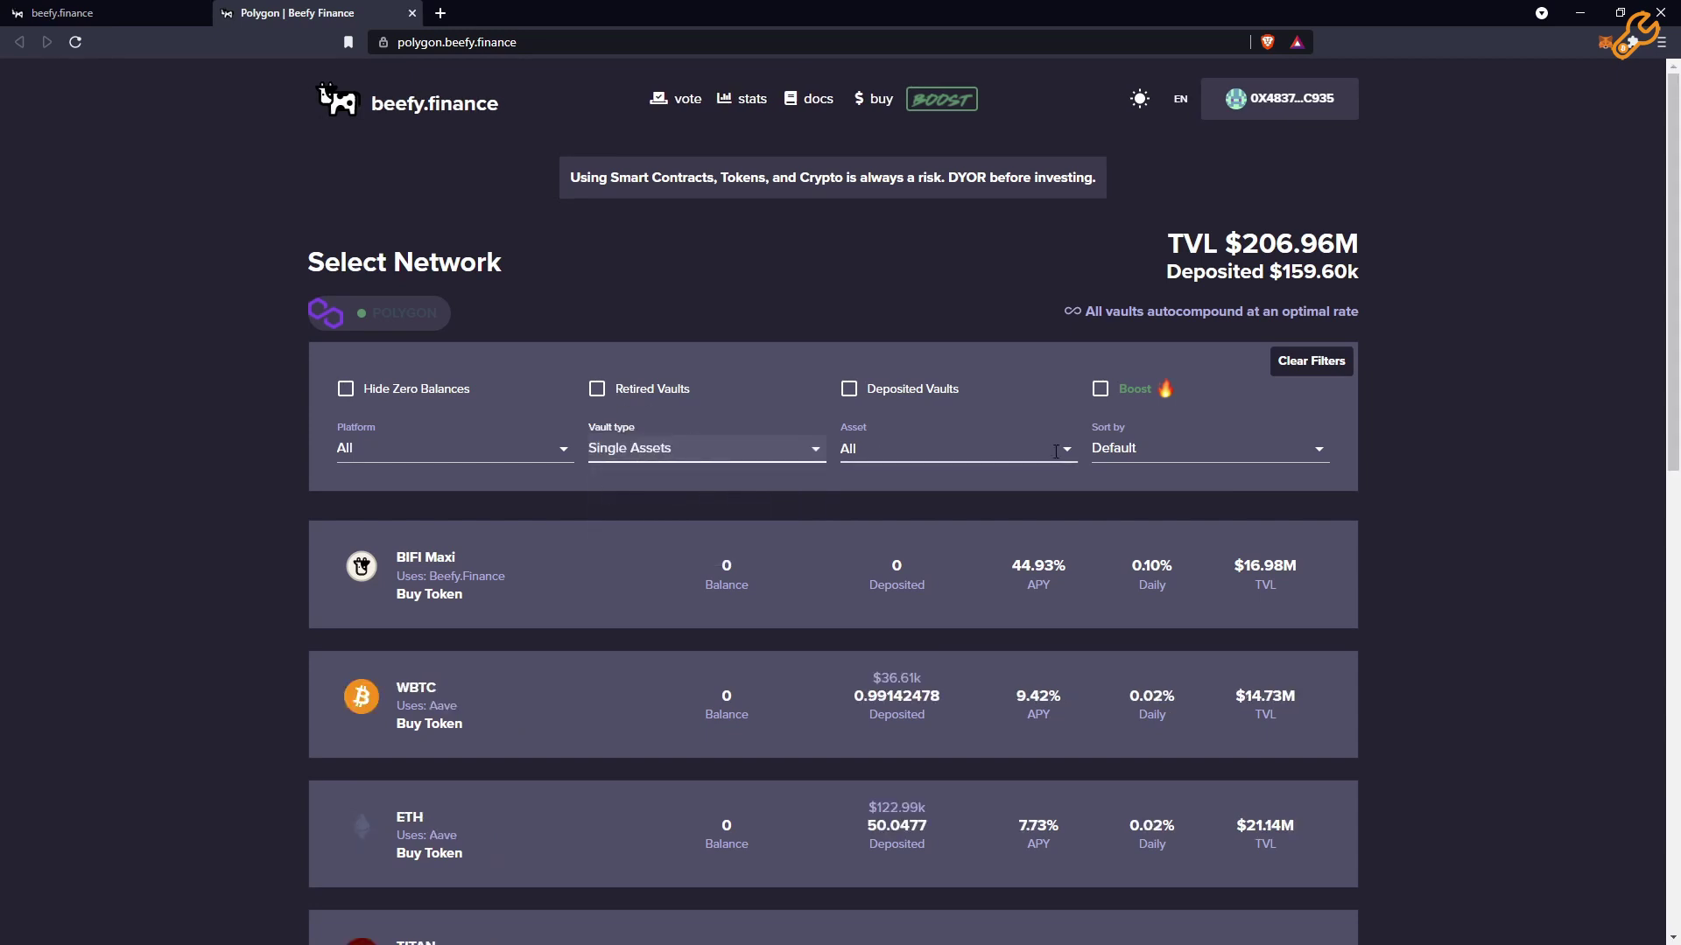
{"action": "left_click", "coordinate": [1208, 460]}
{"action": "left_click", "coordinate": [1150, 490]}
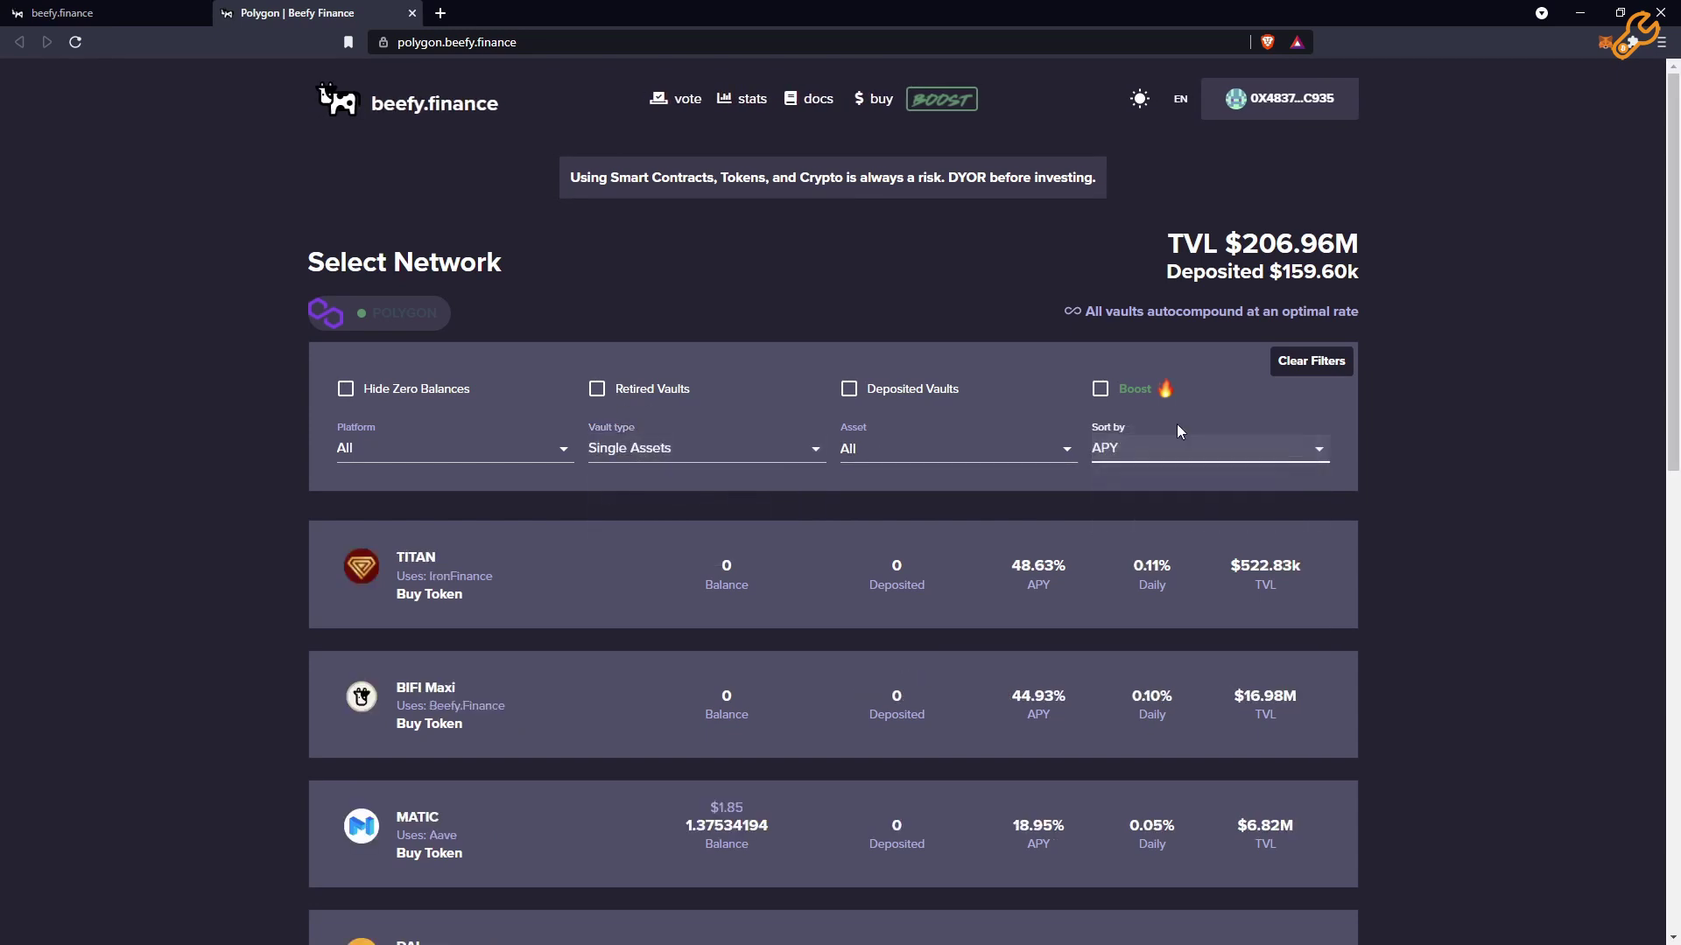
{"action": "left_click", "coordinate": [706, 448]}
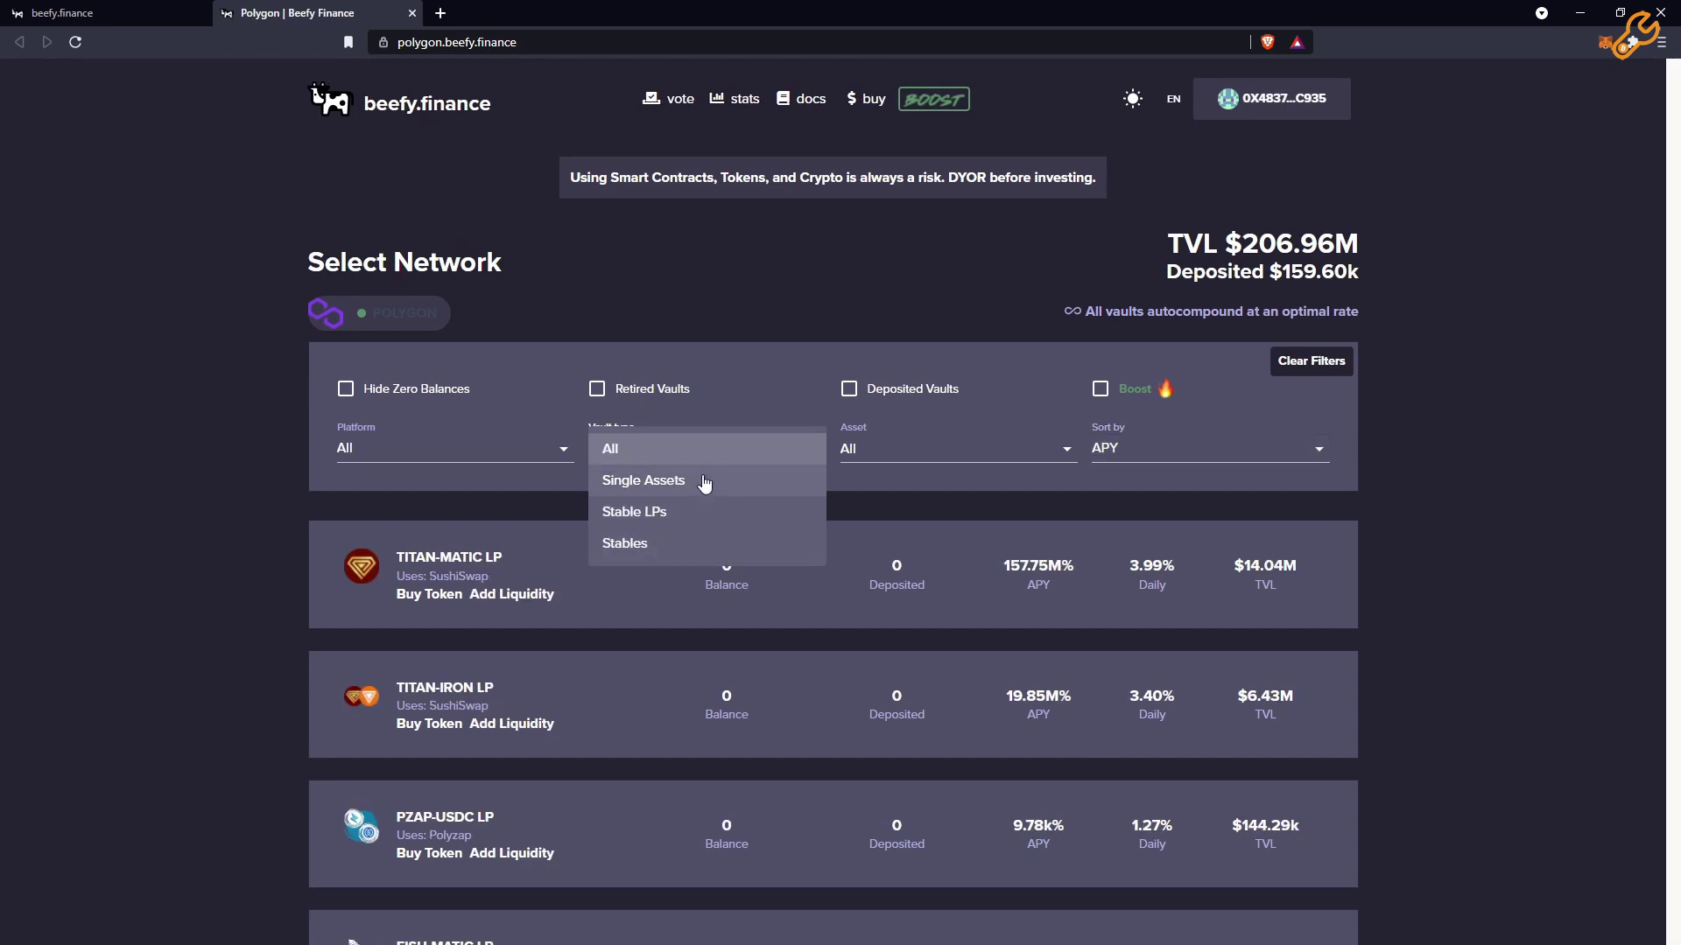
{"action": "left_click", "coordinate": [704, 484]}
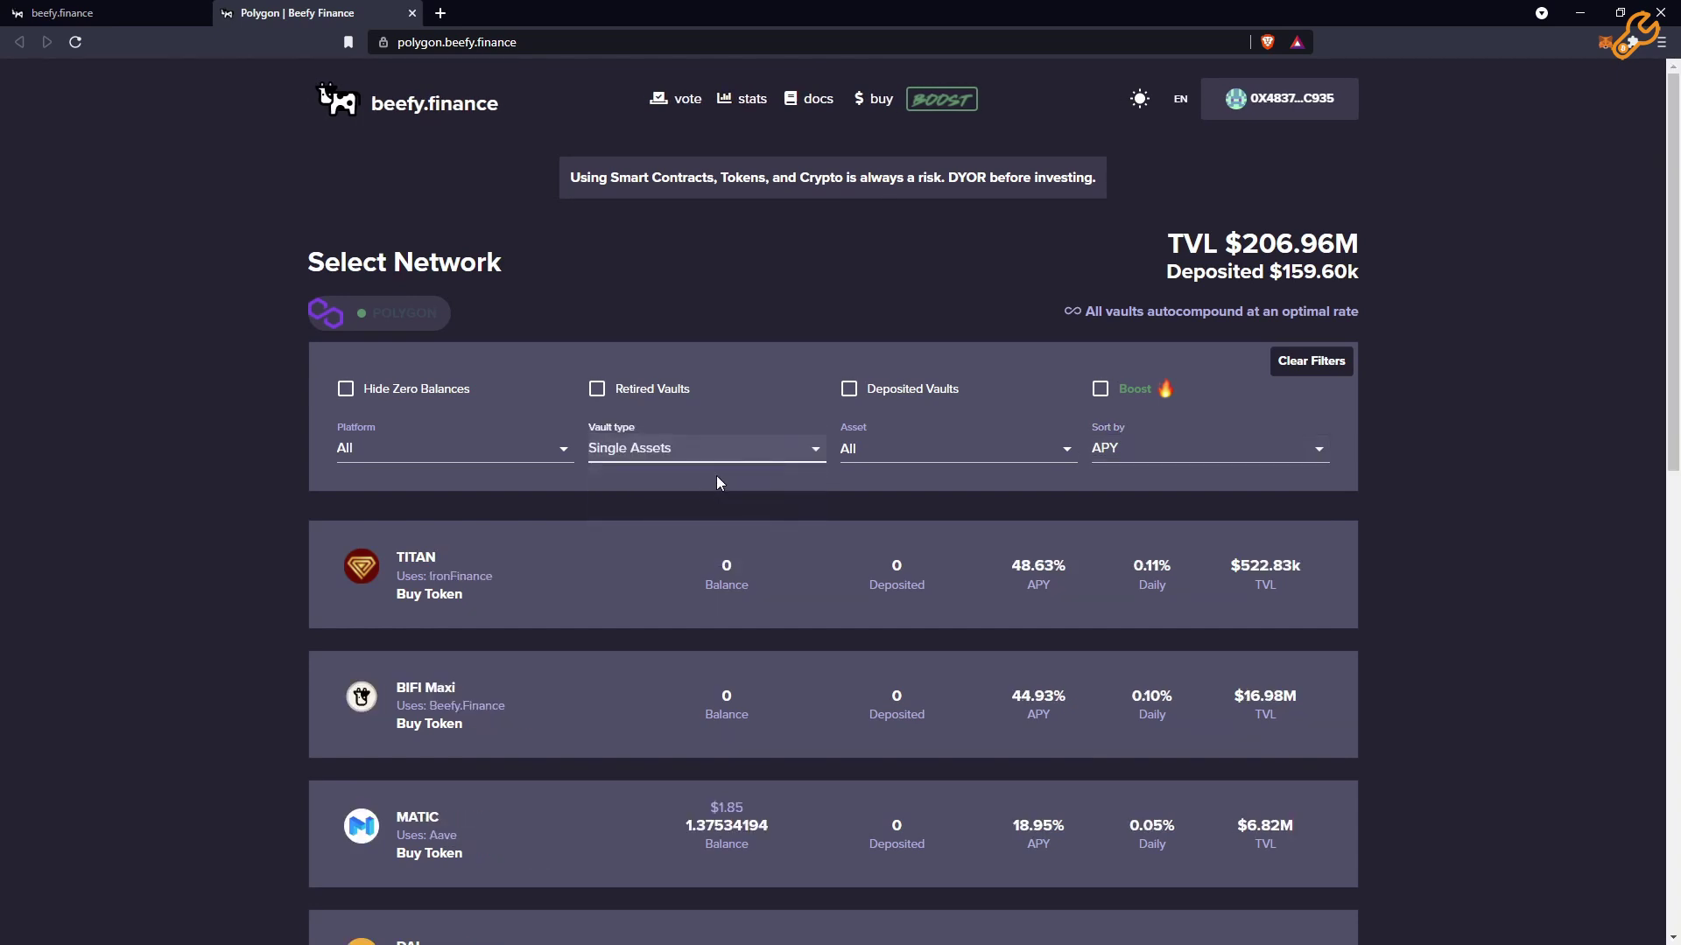
{"action": "scroll", "coordinate": [711, 472], "scroll_direction": "down", "scroll_amount": 3}
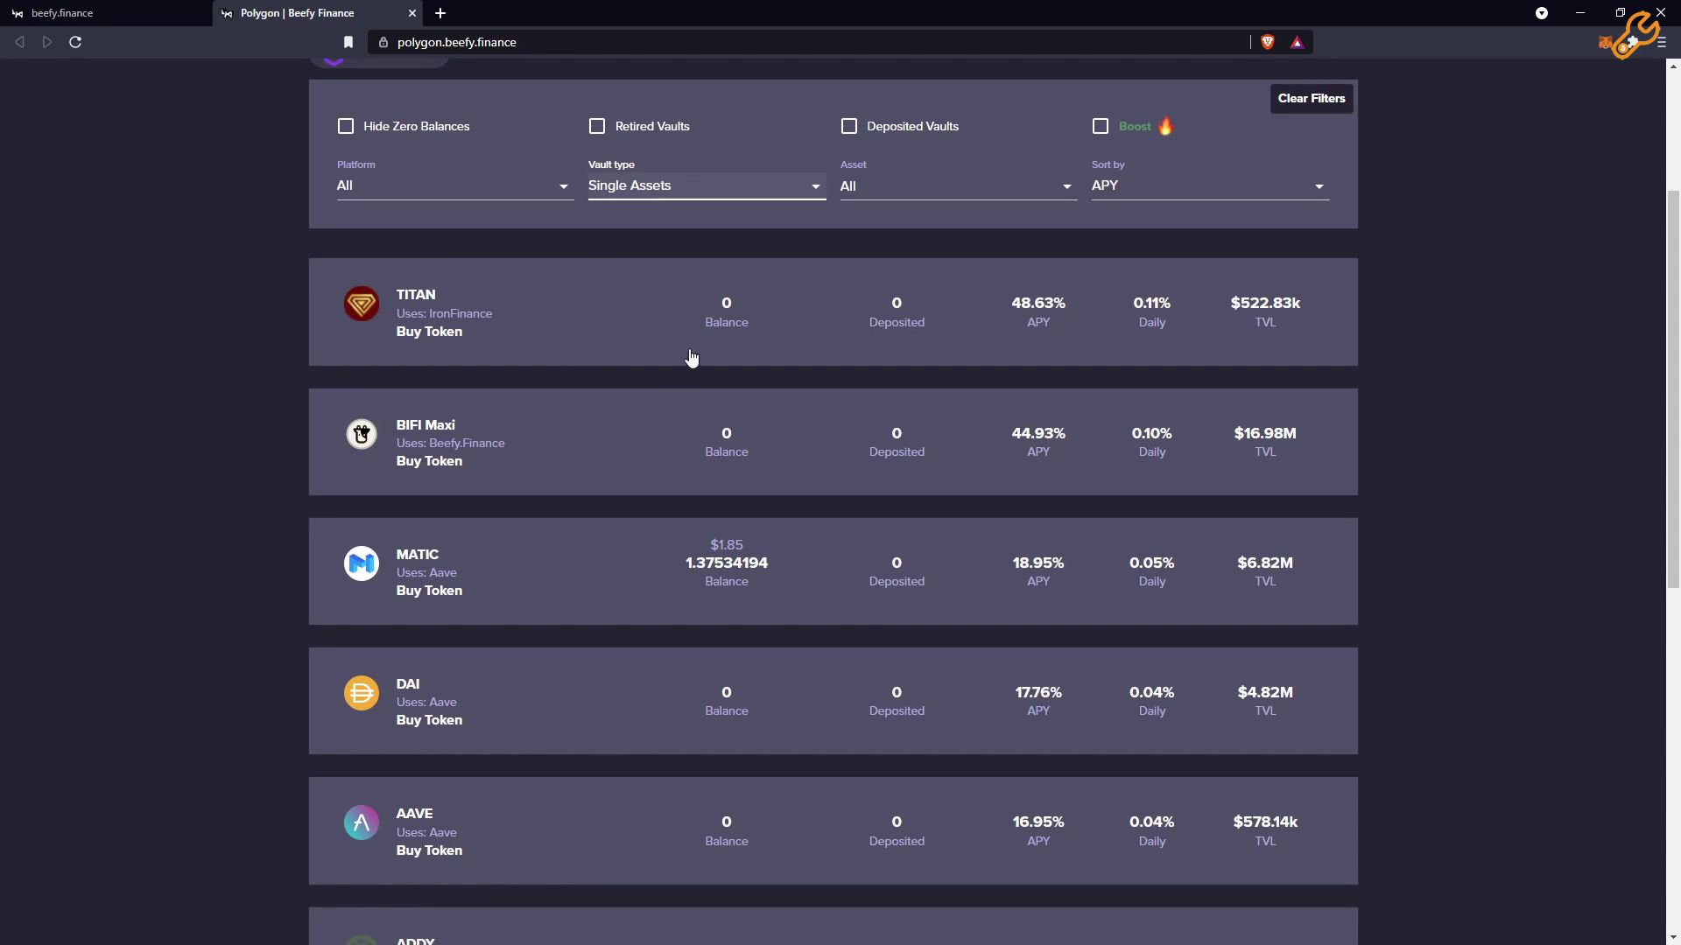
Step: Expand the BIFI Maxi, TITAN and DAI vaults to compare their withdrawal fees, such as 0.05
{"action": "scroll", "coordinate": [219, 364], "scroll_direction": "down", "scroll_amount": 1}
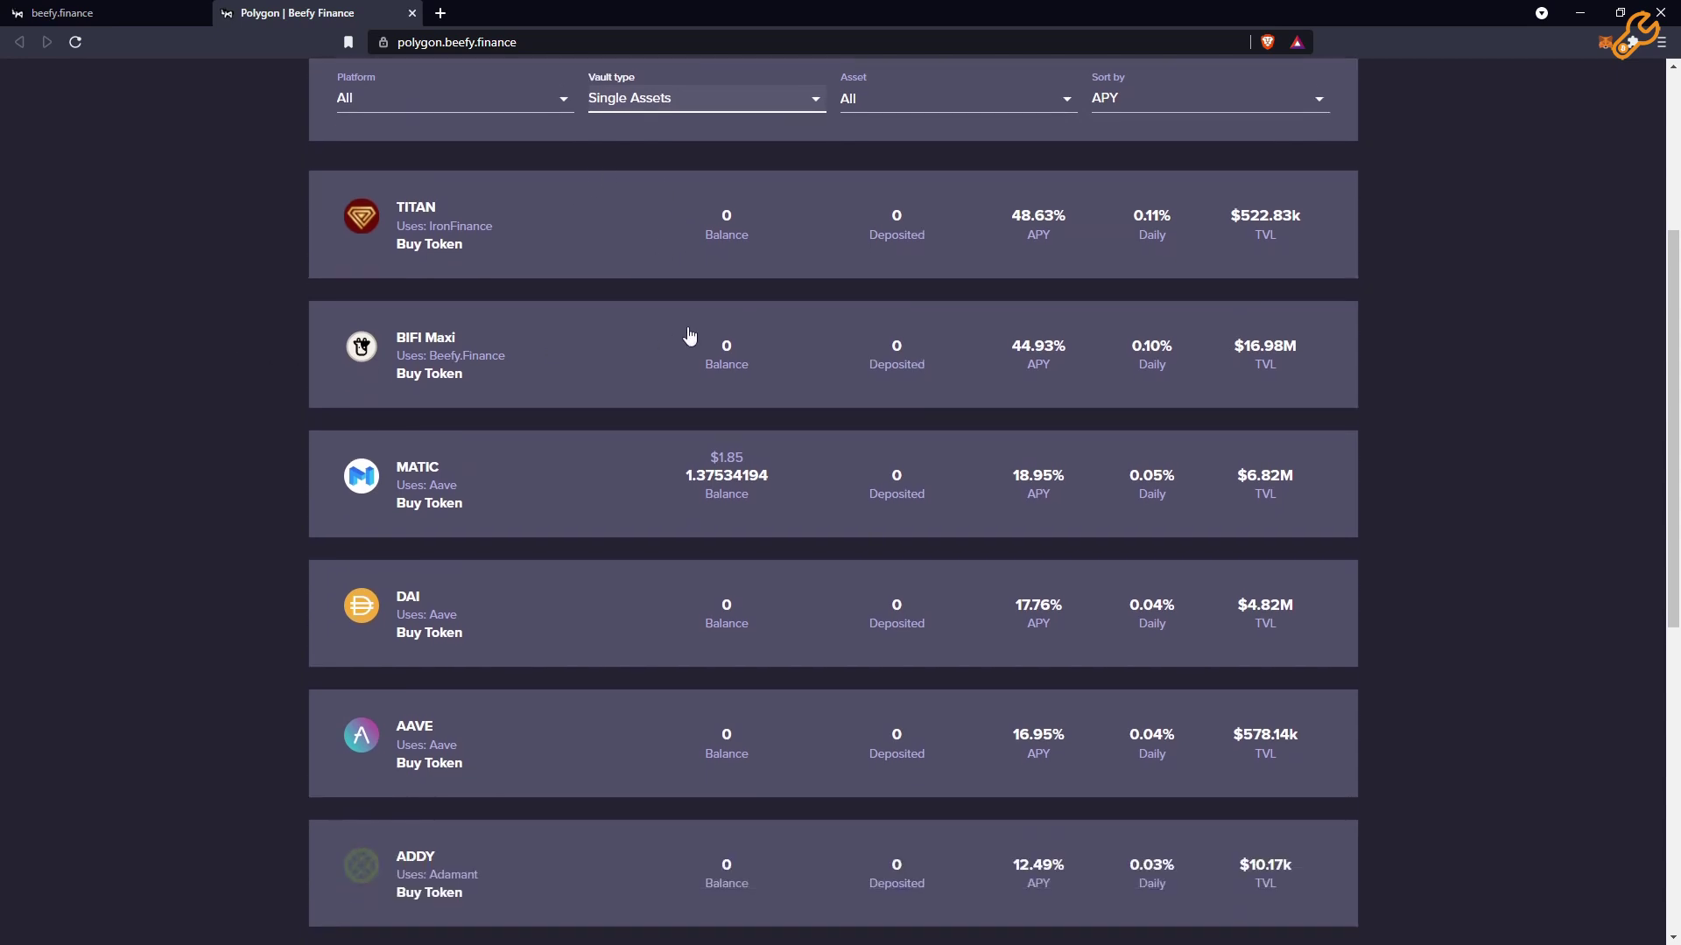
{"action": "left_click", "coordinate": [589, 386]}
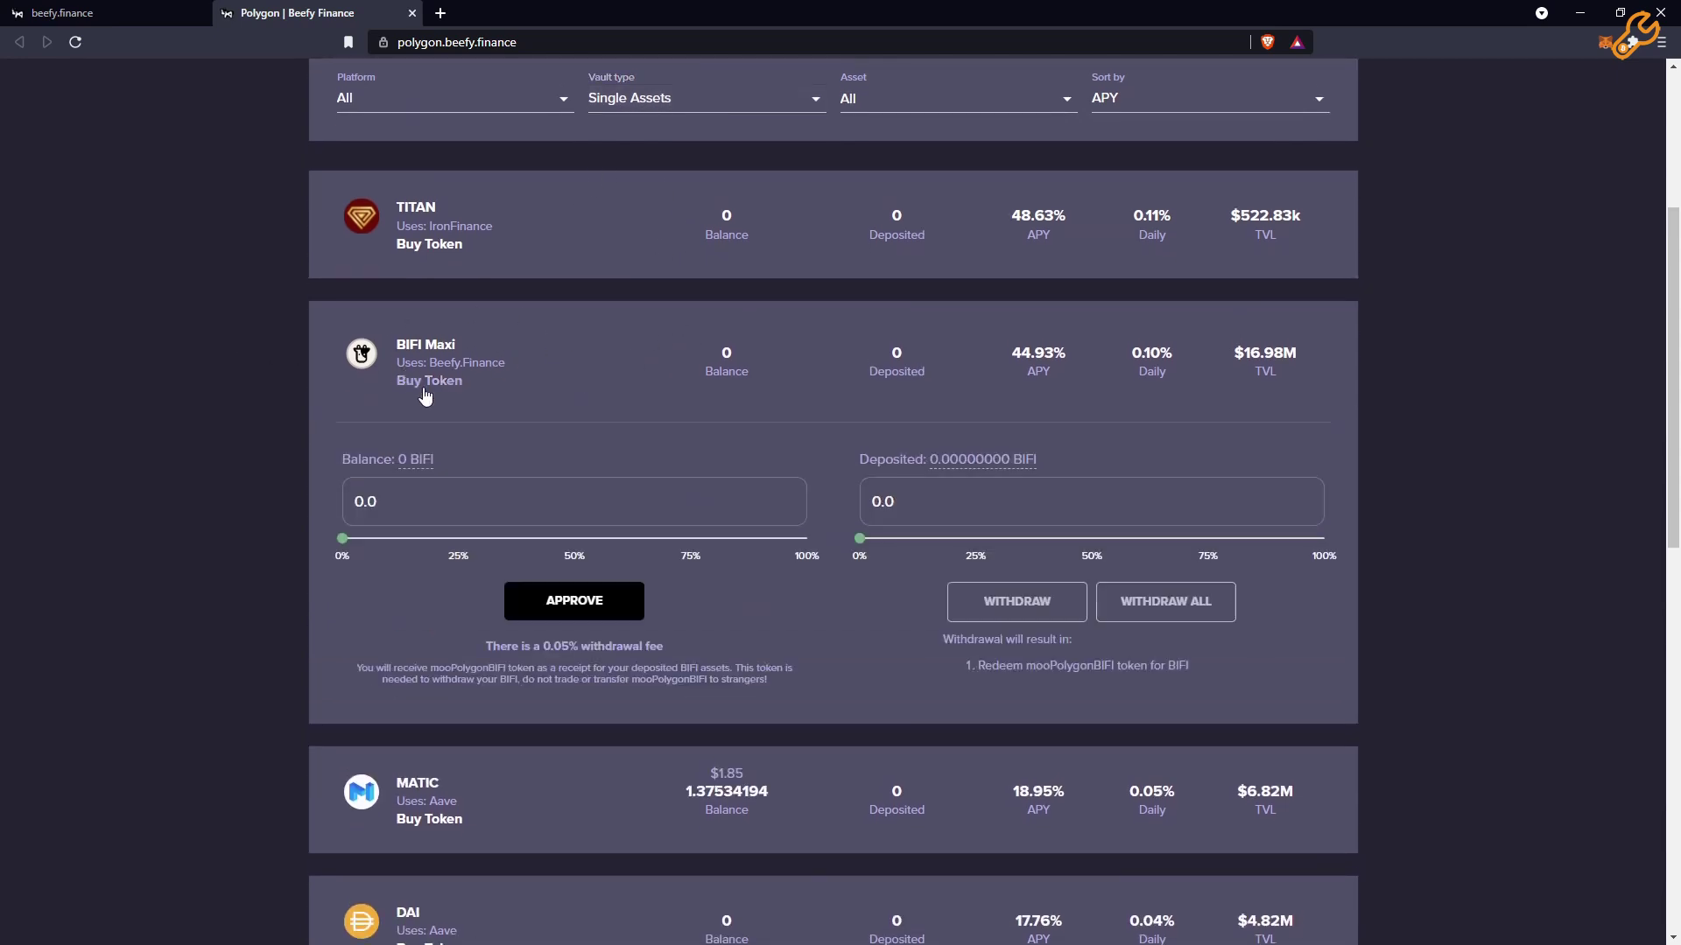
{"action": "scroll", "coordinate": [245, 427], "scroll_direction": "down", "scroll_amount": 3}
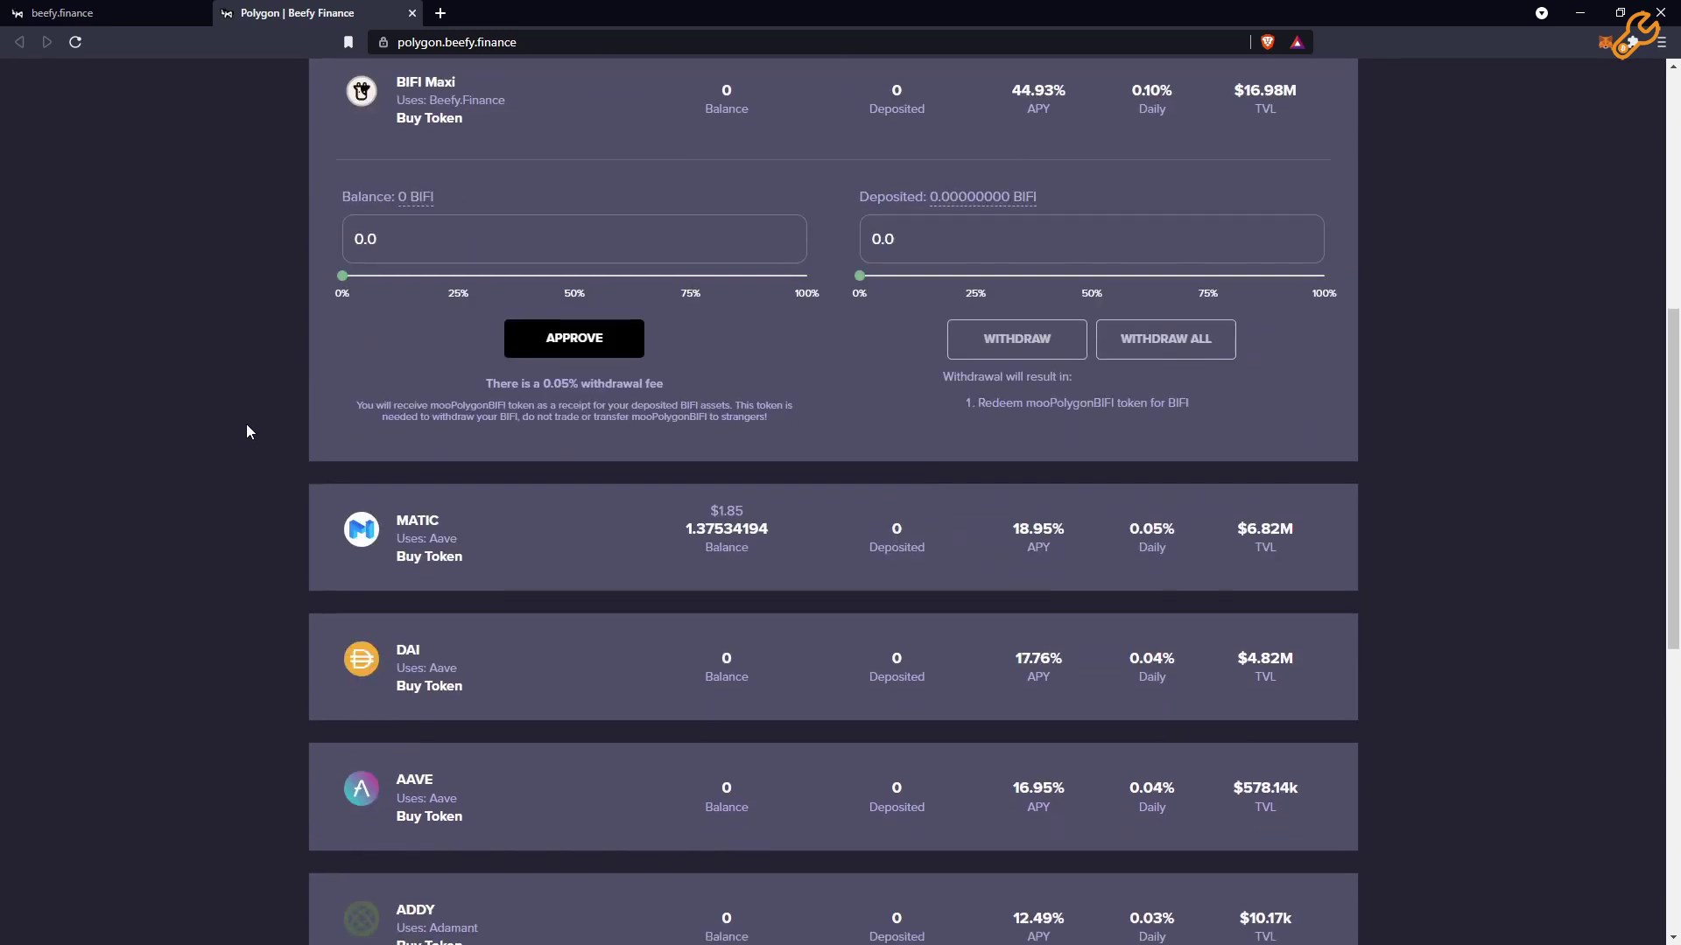
{"action": "scroll", "coordinate": [247, 430], "scroll_direction": "up", "scroll_amount": 2}
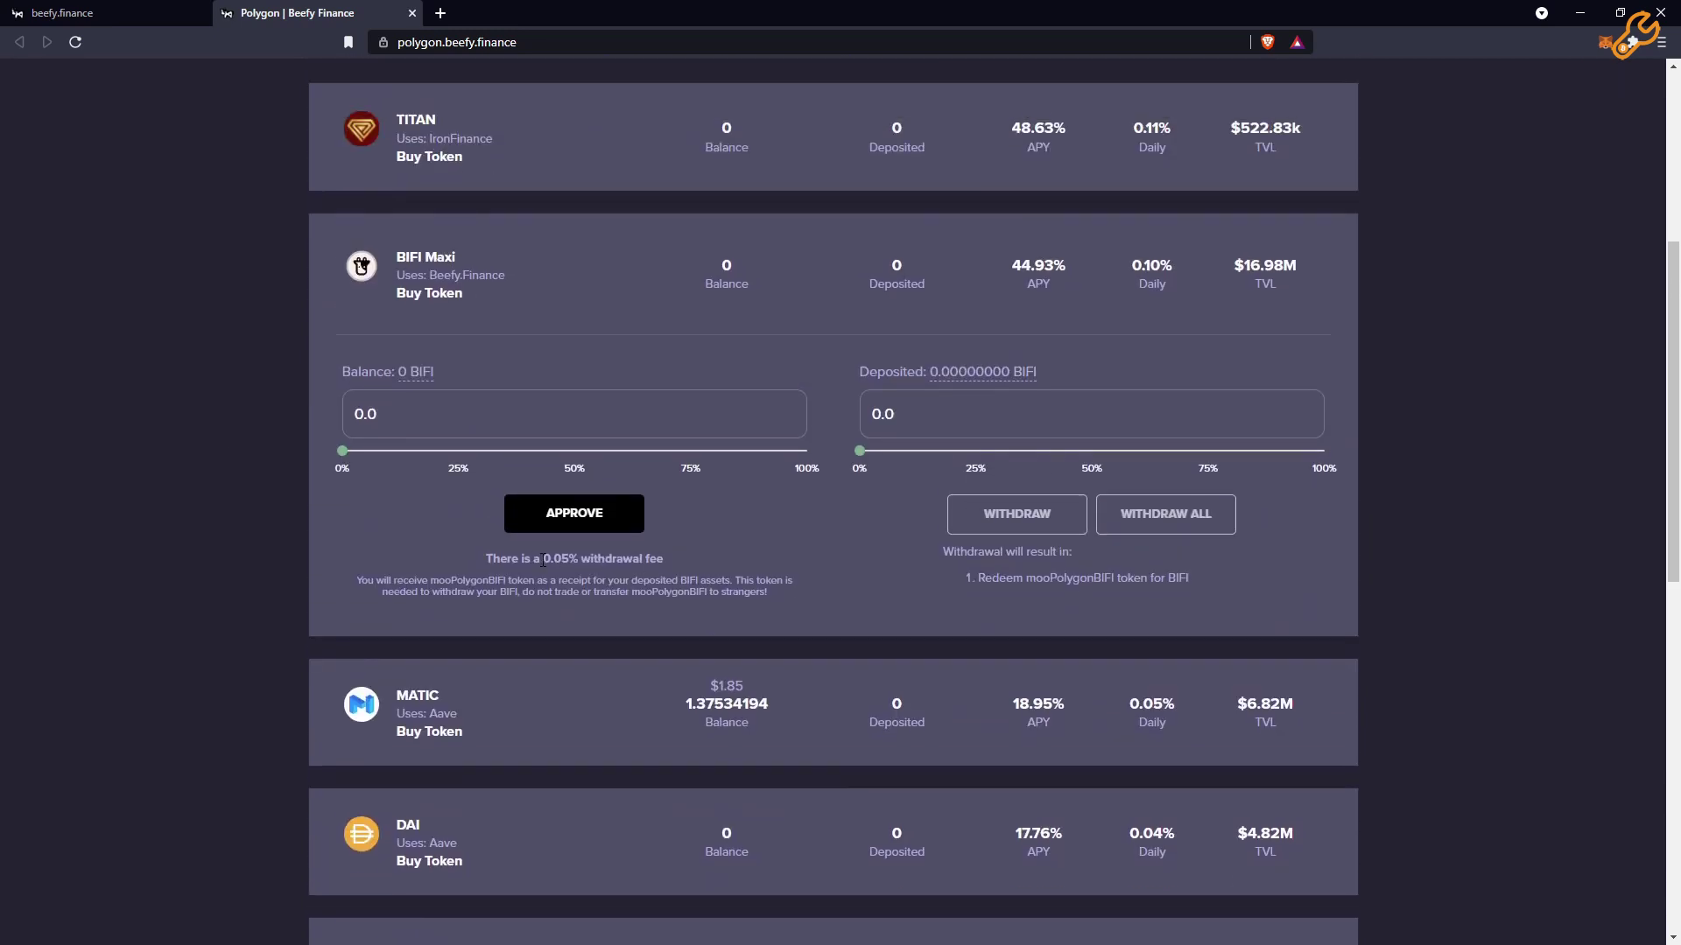
{"action": "left_click_drag", "start_coordinate": [543, 560], "coordinate": [571, 562]}
{"action": "left_click", "coordinate": [570, 140]}
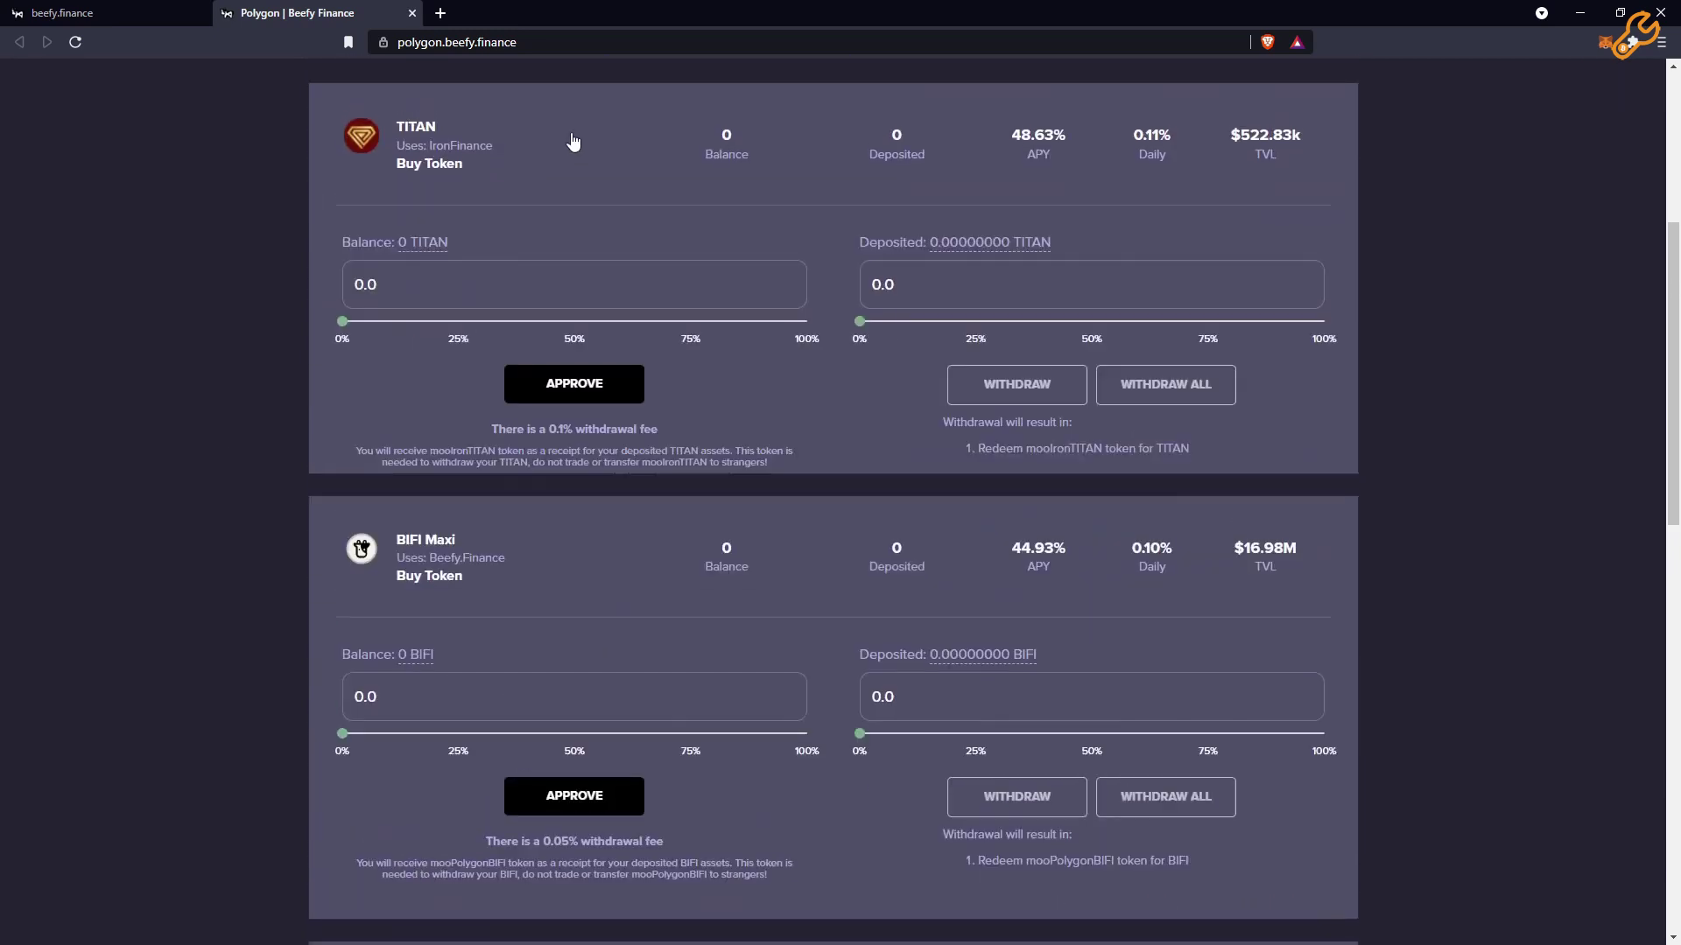
{"action": "left_click_drag", "start_coordinate": [537, 433], "coordinate": [574, 433]}
{"action": "scroll", "coordinate": [612, 433], "scroll_direction": "down", "scroll_amount": 2}
{"action": "scroll", "coordinate": [611, 432], "scroll_direction": "down", "scroll_amount": 4}
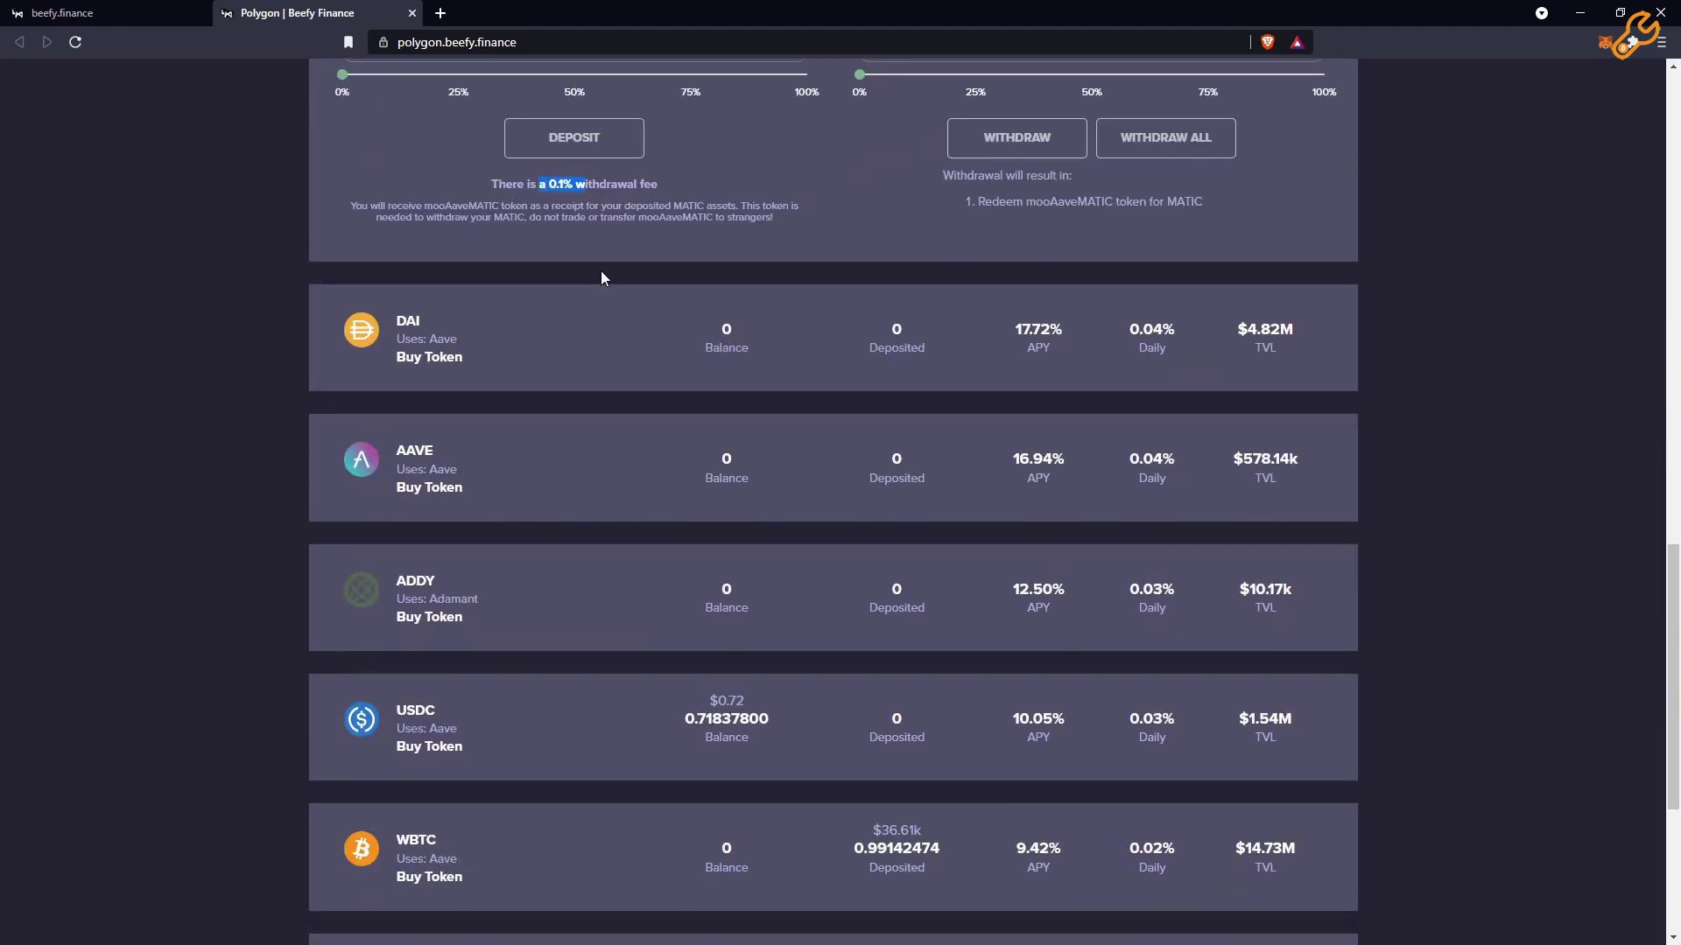
{"action": "left_click", "coordinate": [606, 340]}
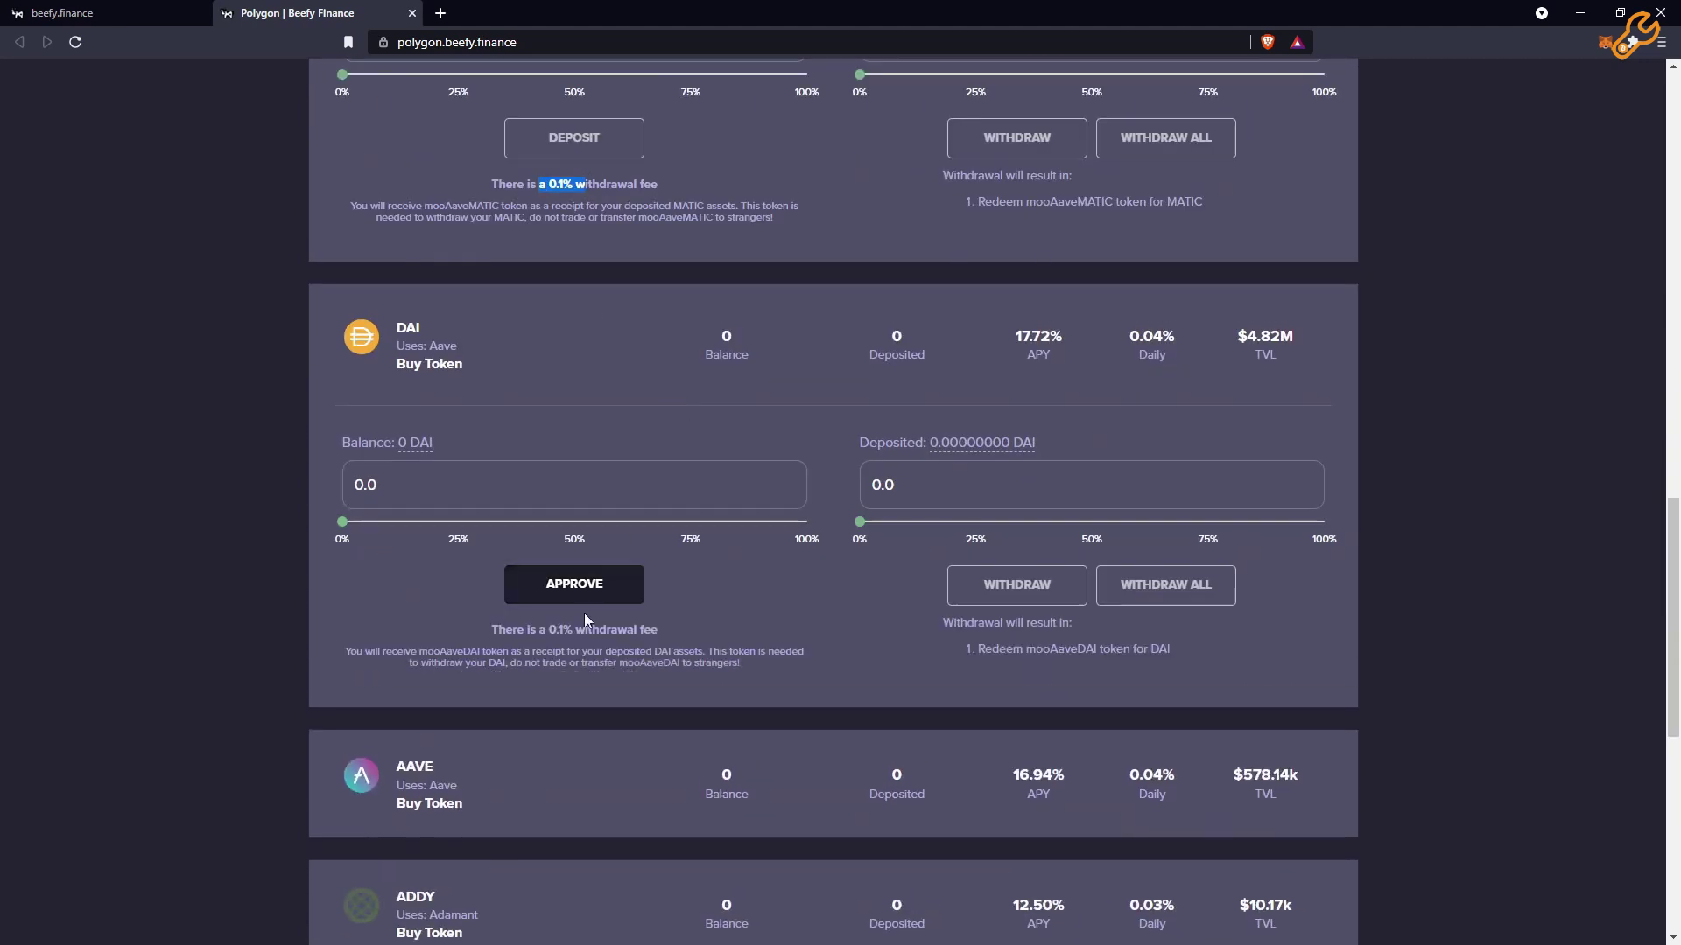
{"action": "left_click_drag", "start_coordinate": [573, 622], "coordinate": [512, 622]}
{"action": "scroll", "coordinate": [649, 531], "scroll_direction": "down", "scroll_amount": 3}
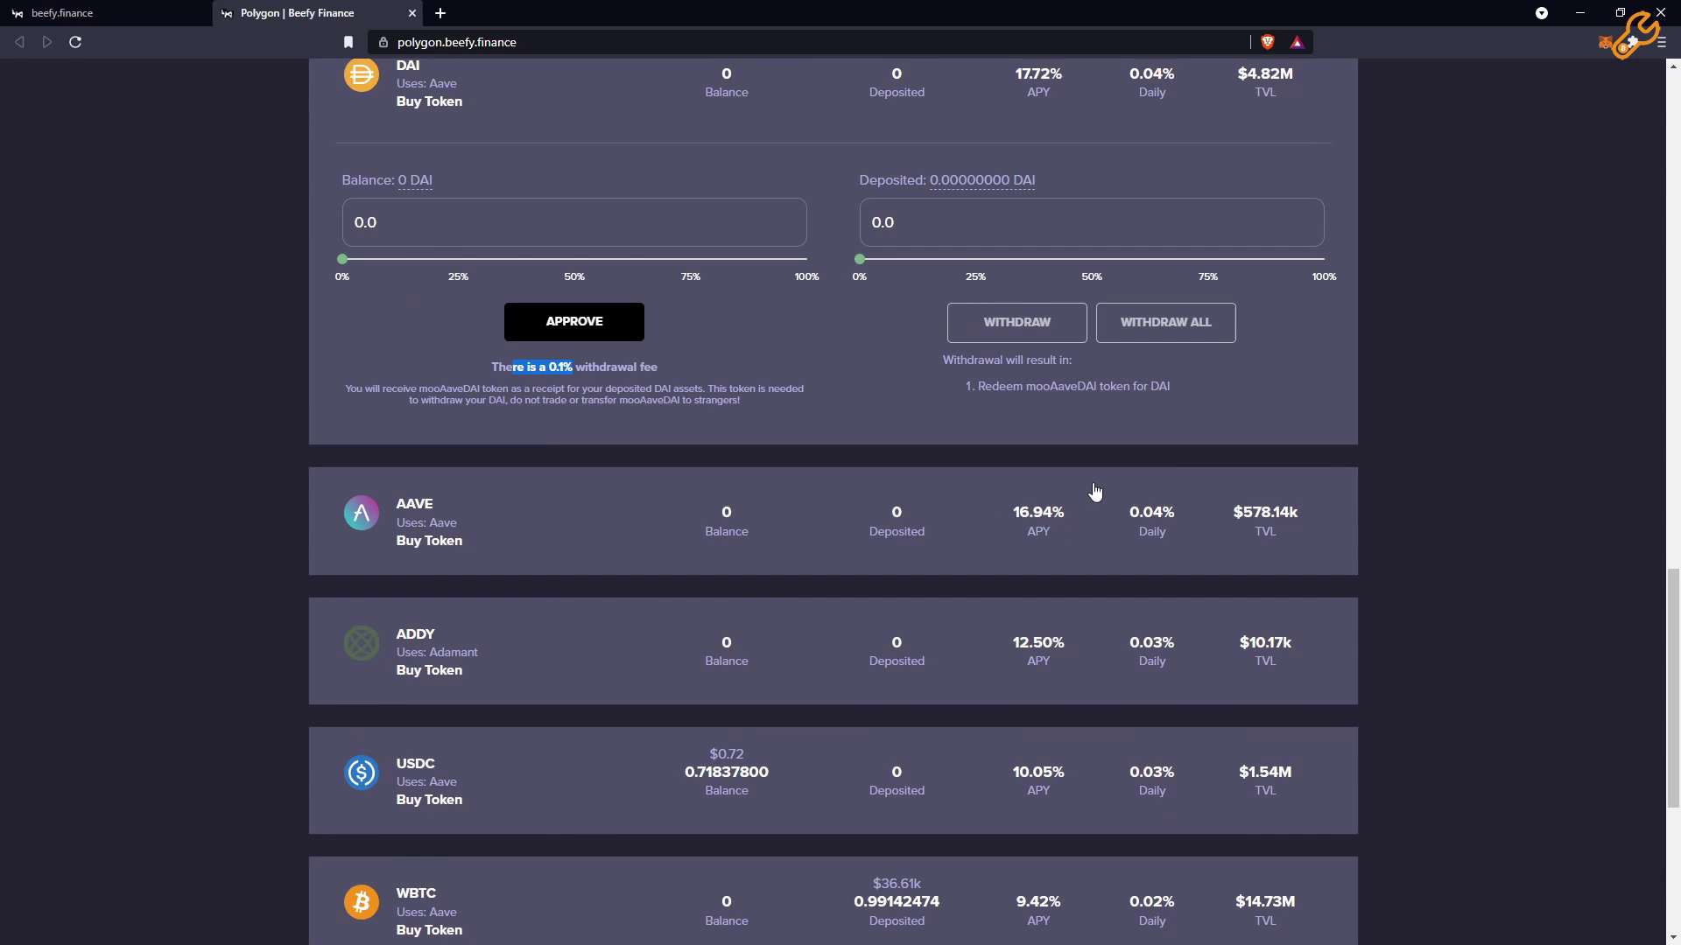
Step: Enter 0.1 MATIC in the Aave MATIC vault, submit the deposit and confirm it in MetaMask
{"action": "left_click", "coordinate": [689, 525]}
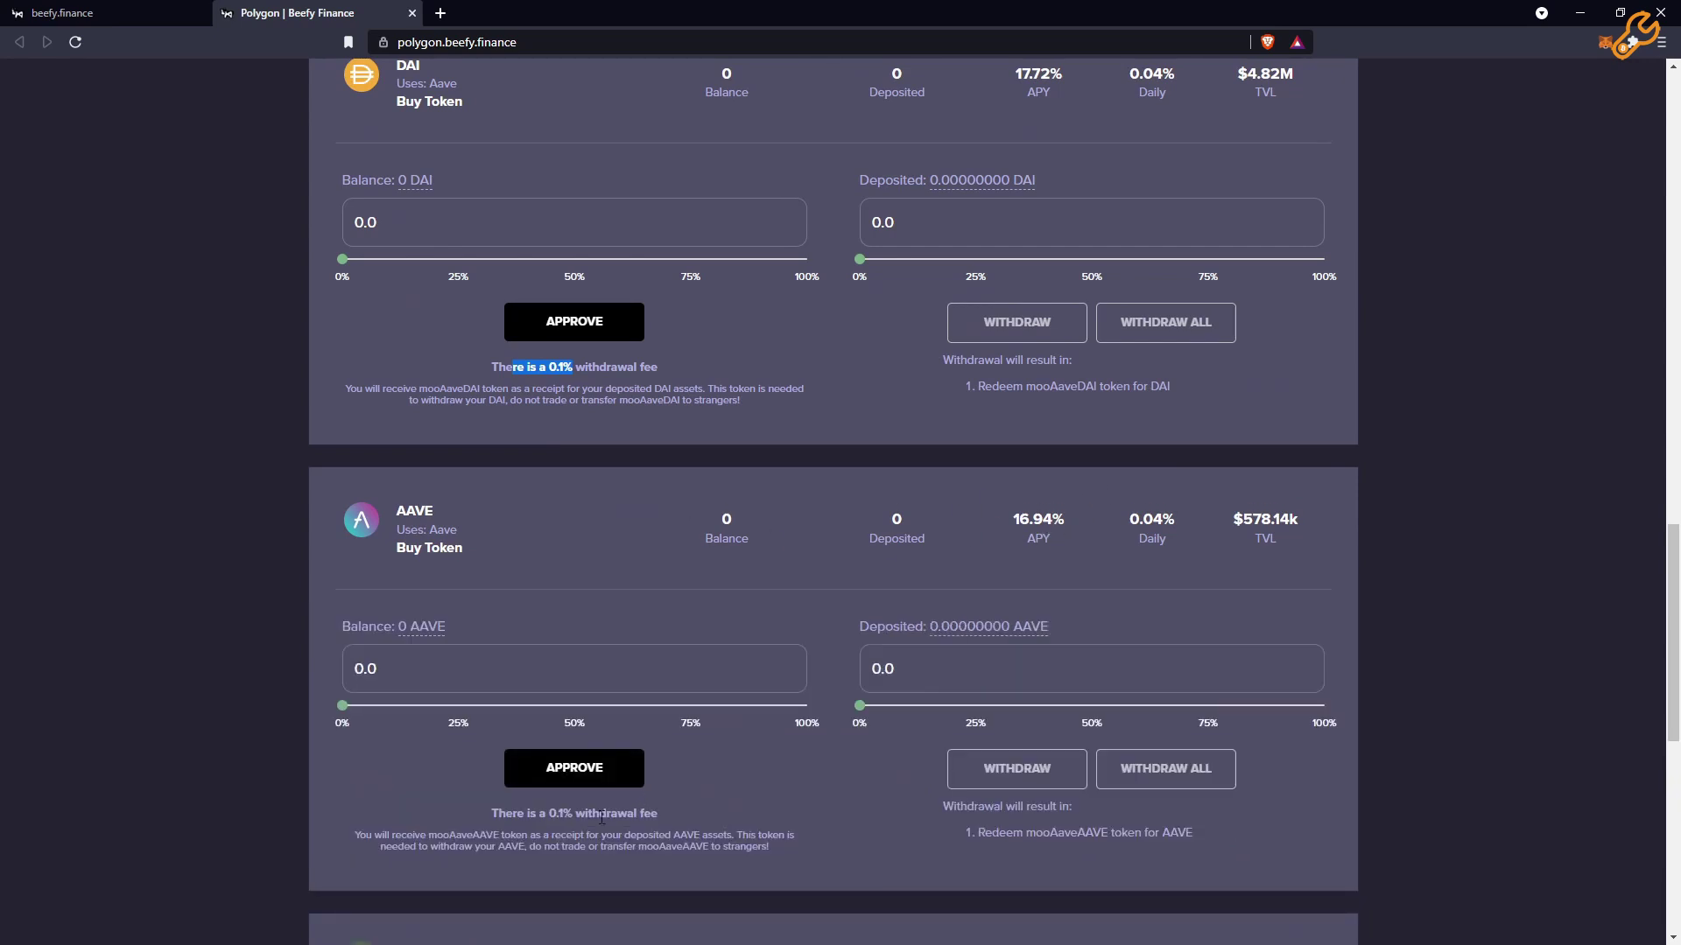
{"action": "scroll", "coordinate": [338, 514], "scroll_direction": "down", "scroll_amount": 5}
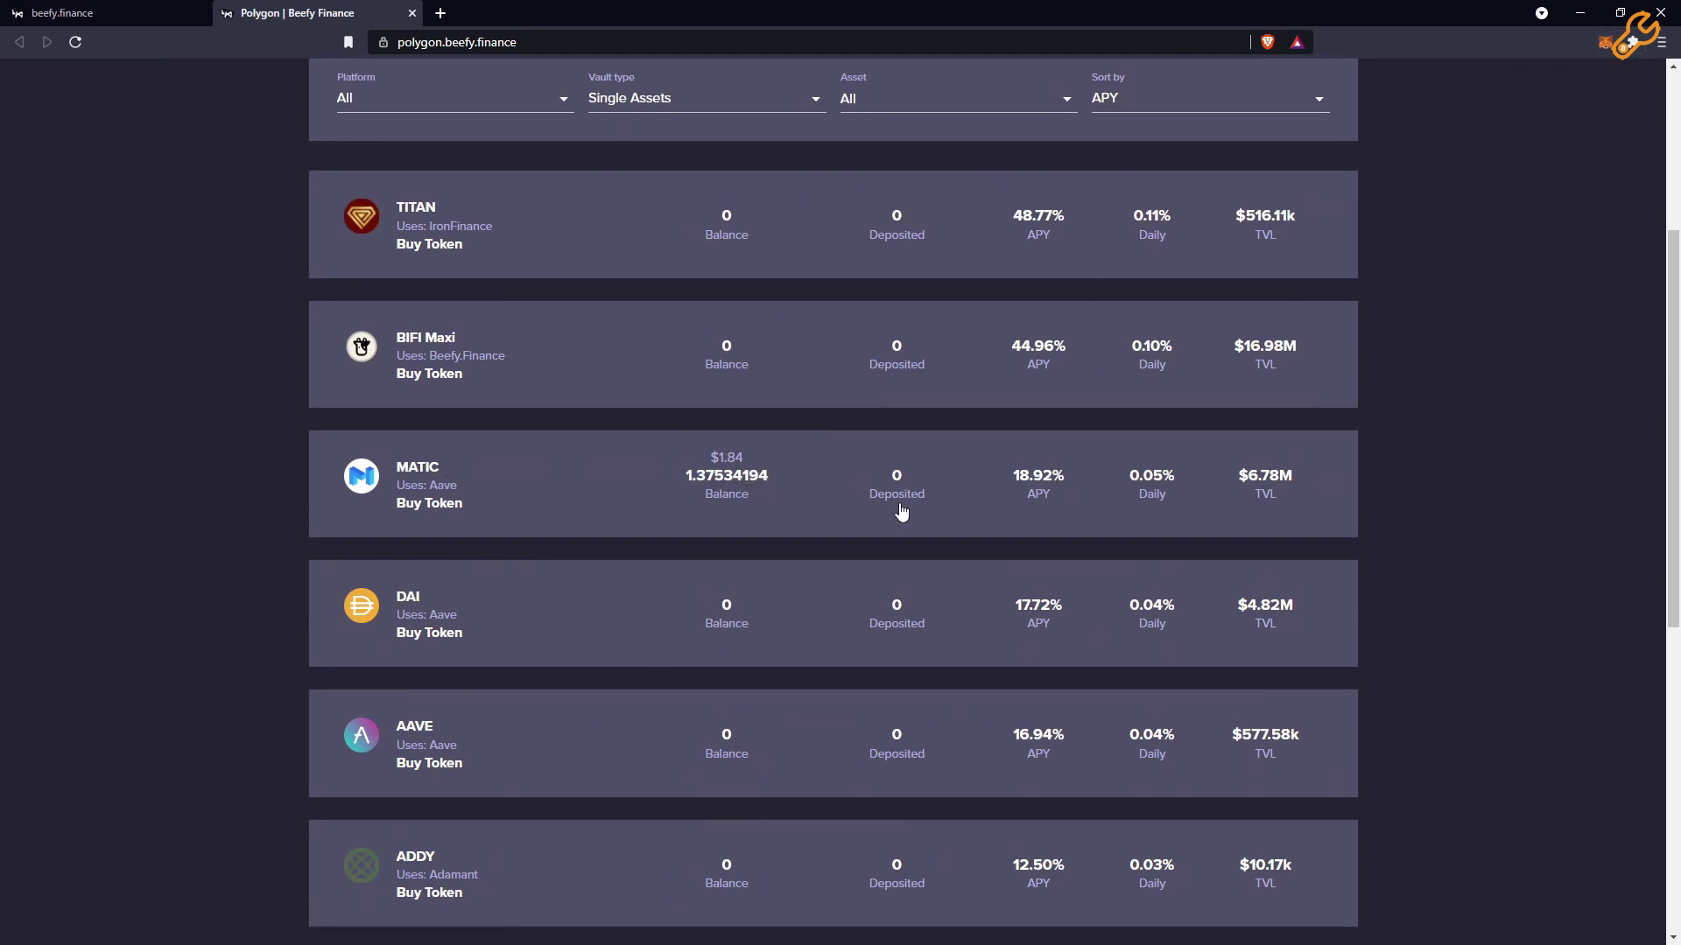
{"action": "scroll", "coordinate": [900, 495], "scroll_direction": "down", "scroll_amount": 7}
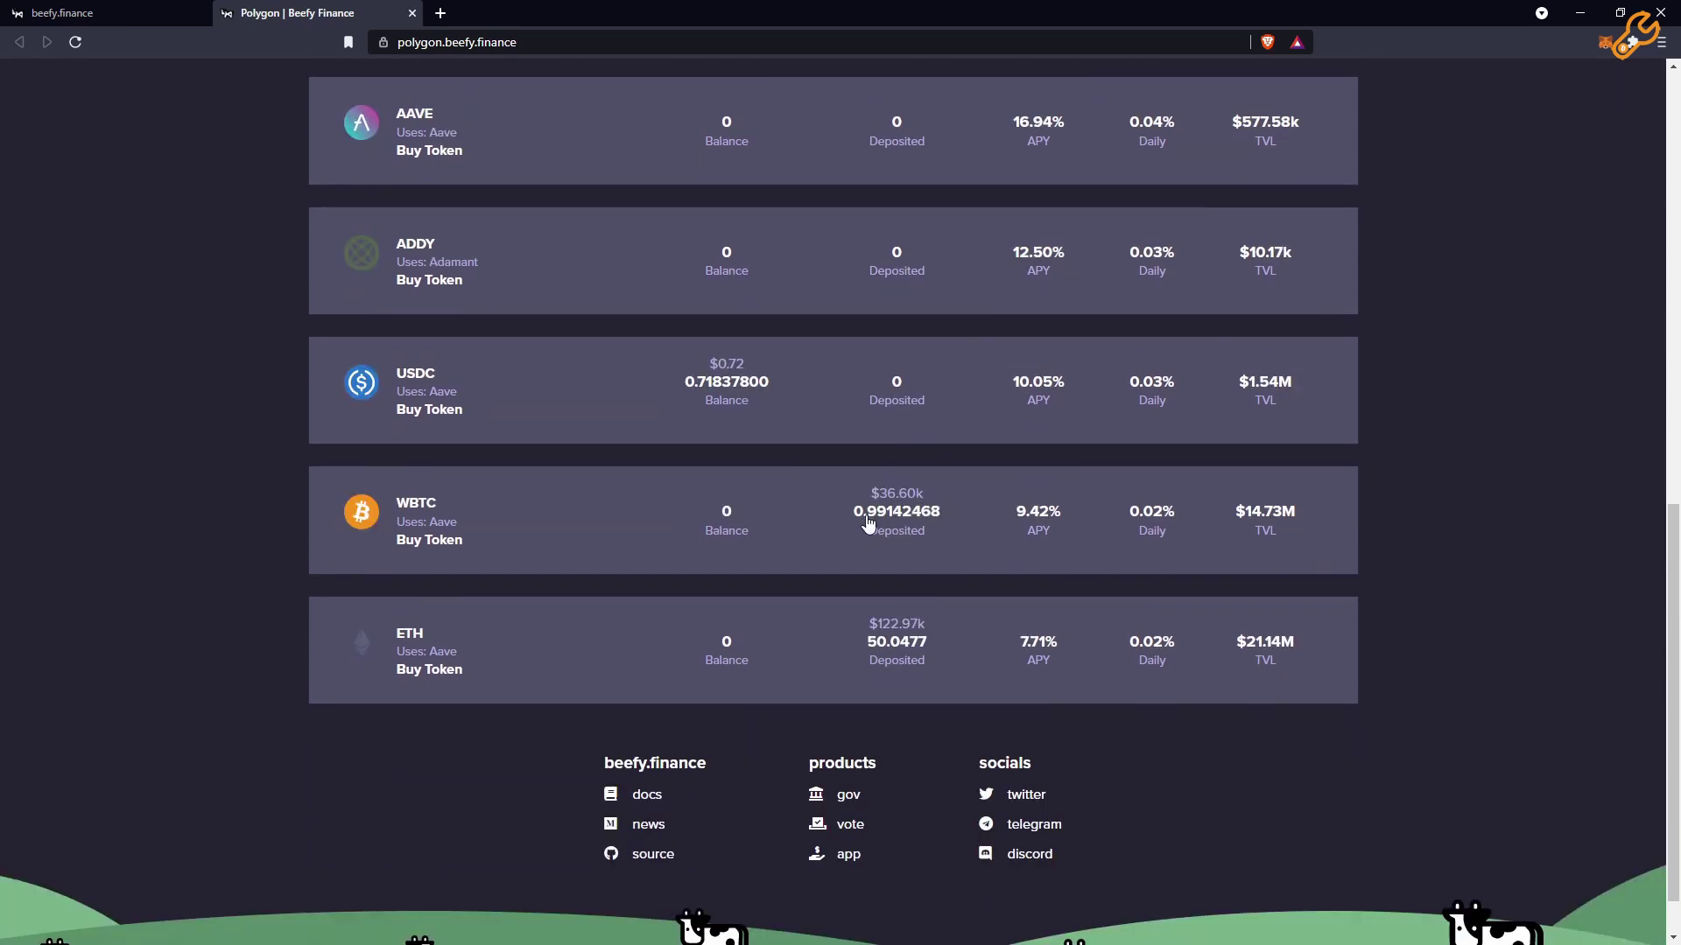
{"action": "scroll", "coordinate": [319, 552], "scroll_direction": "up", "scroll_amount": 7}
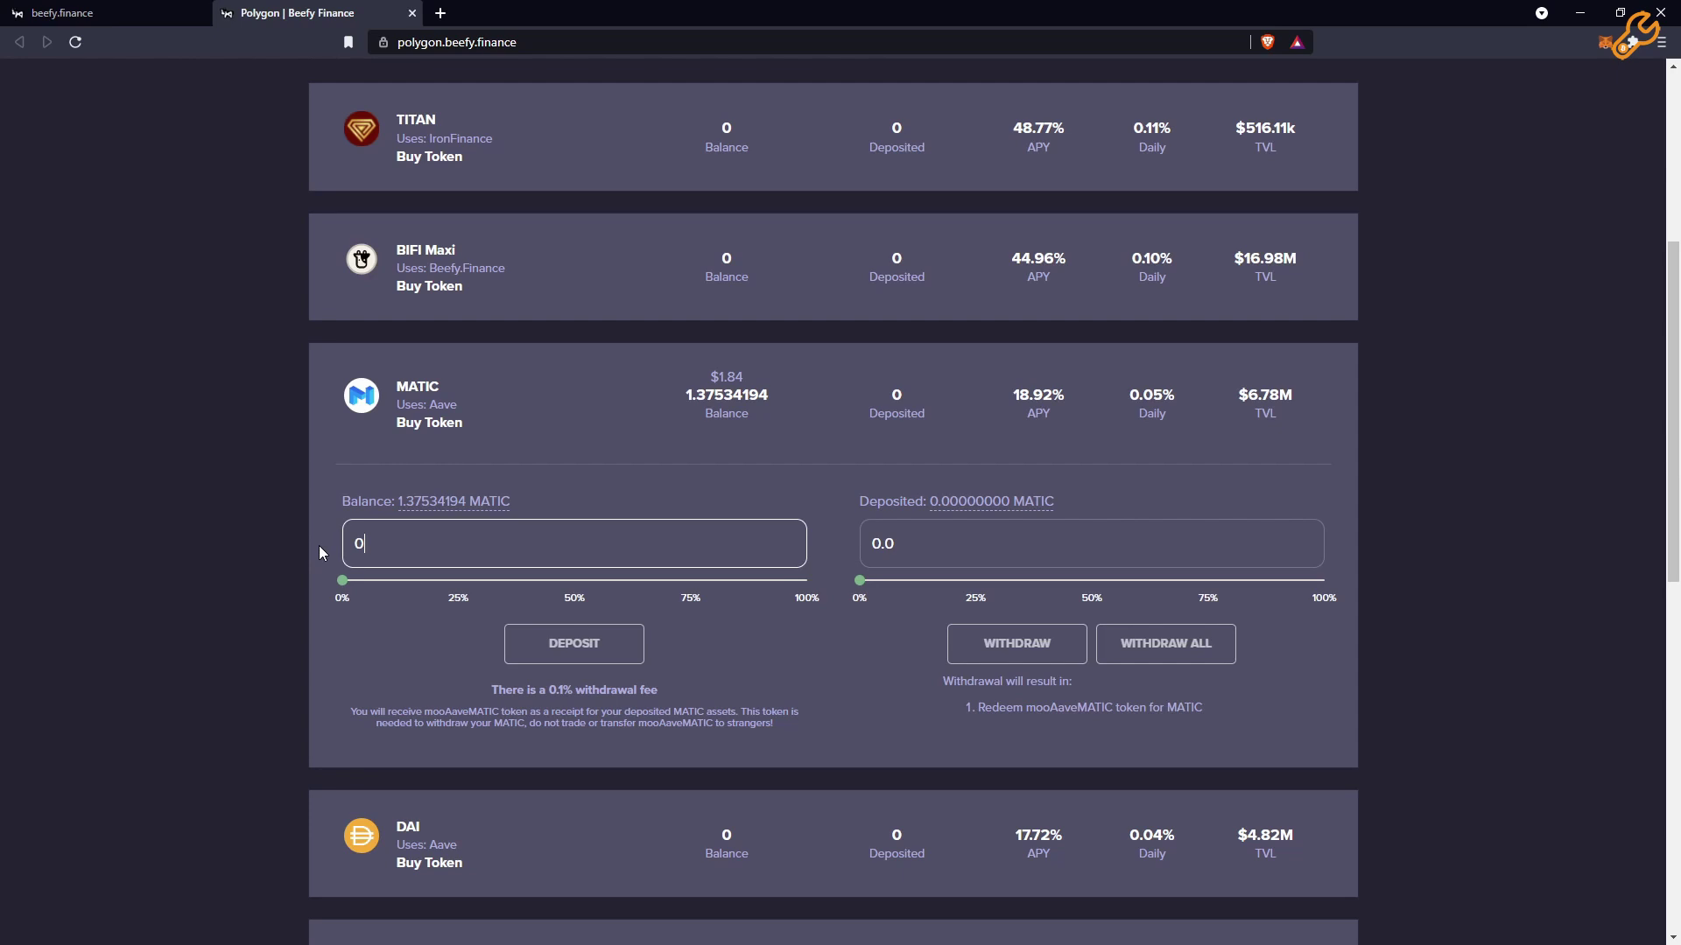
{"action": "type", "text": "1"}
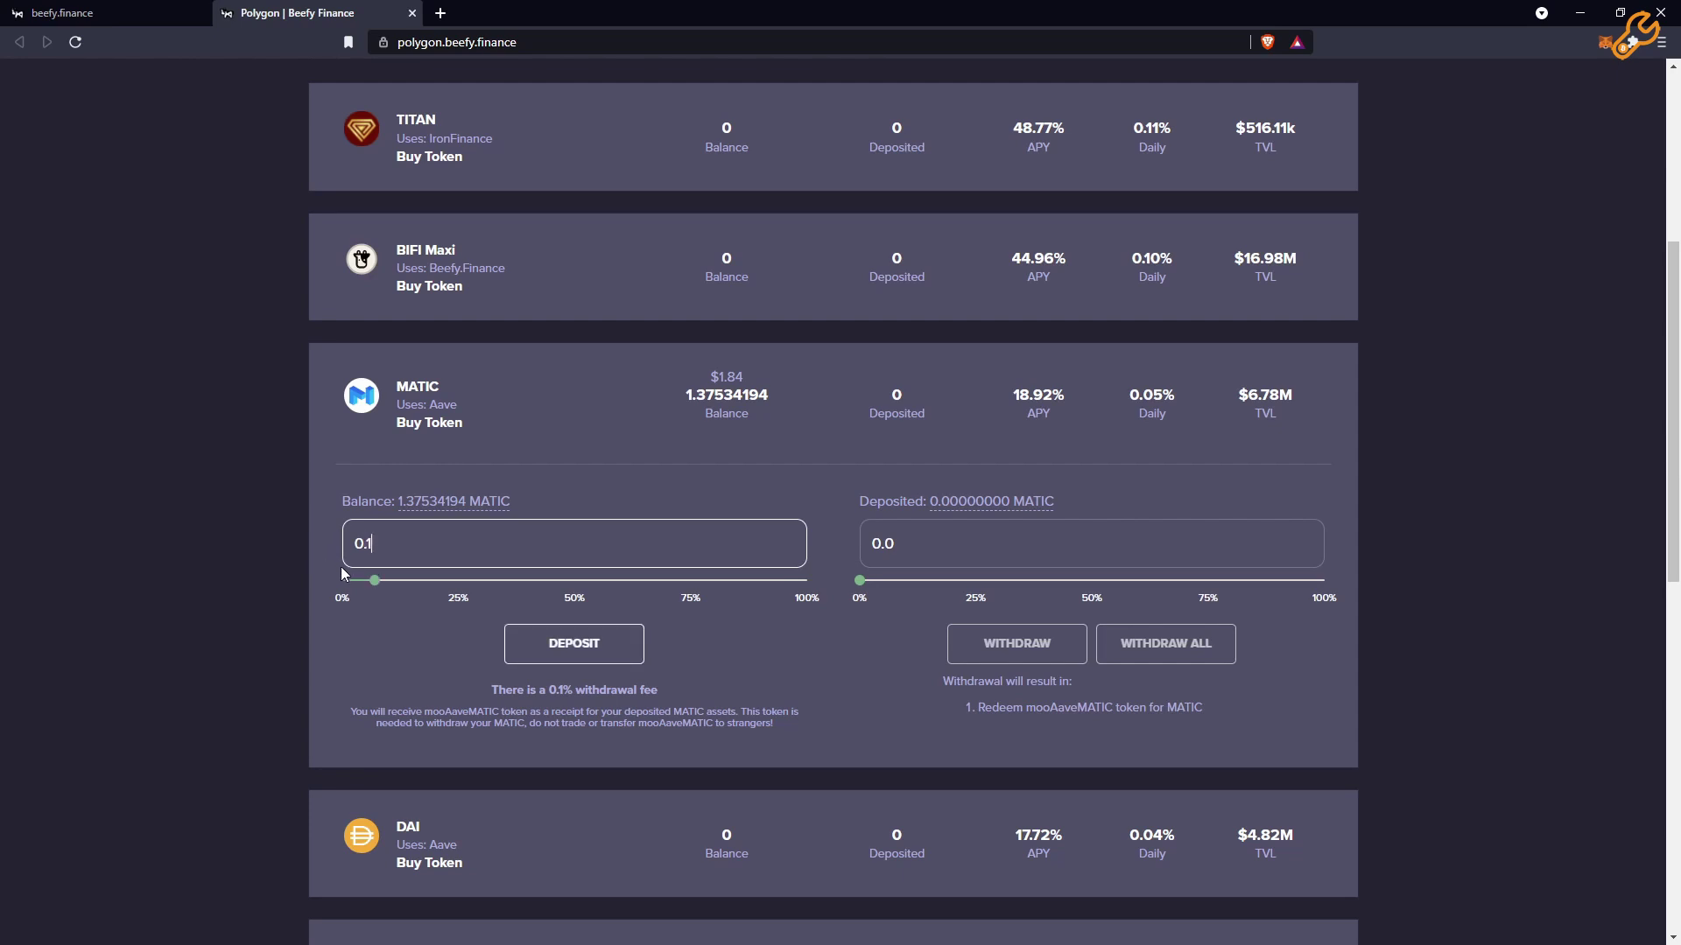
{"action": "left_click", "coordinate": [606, 655]}
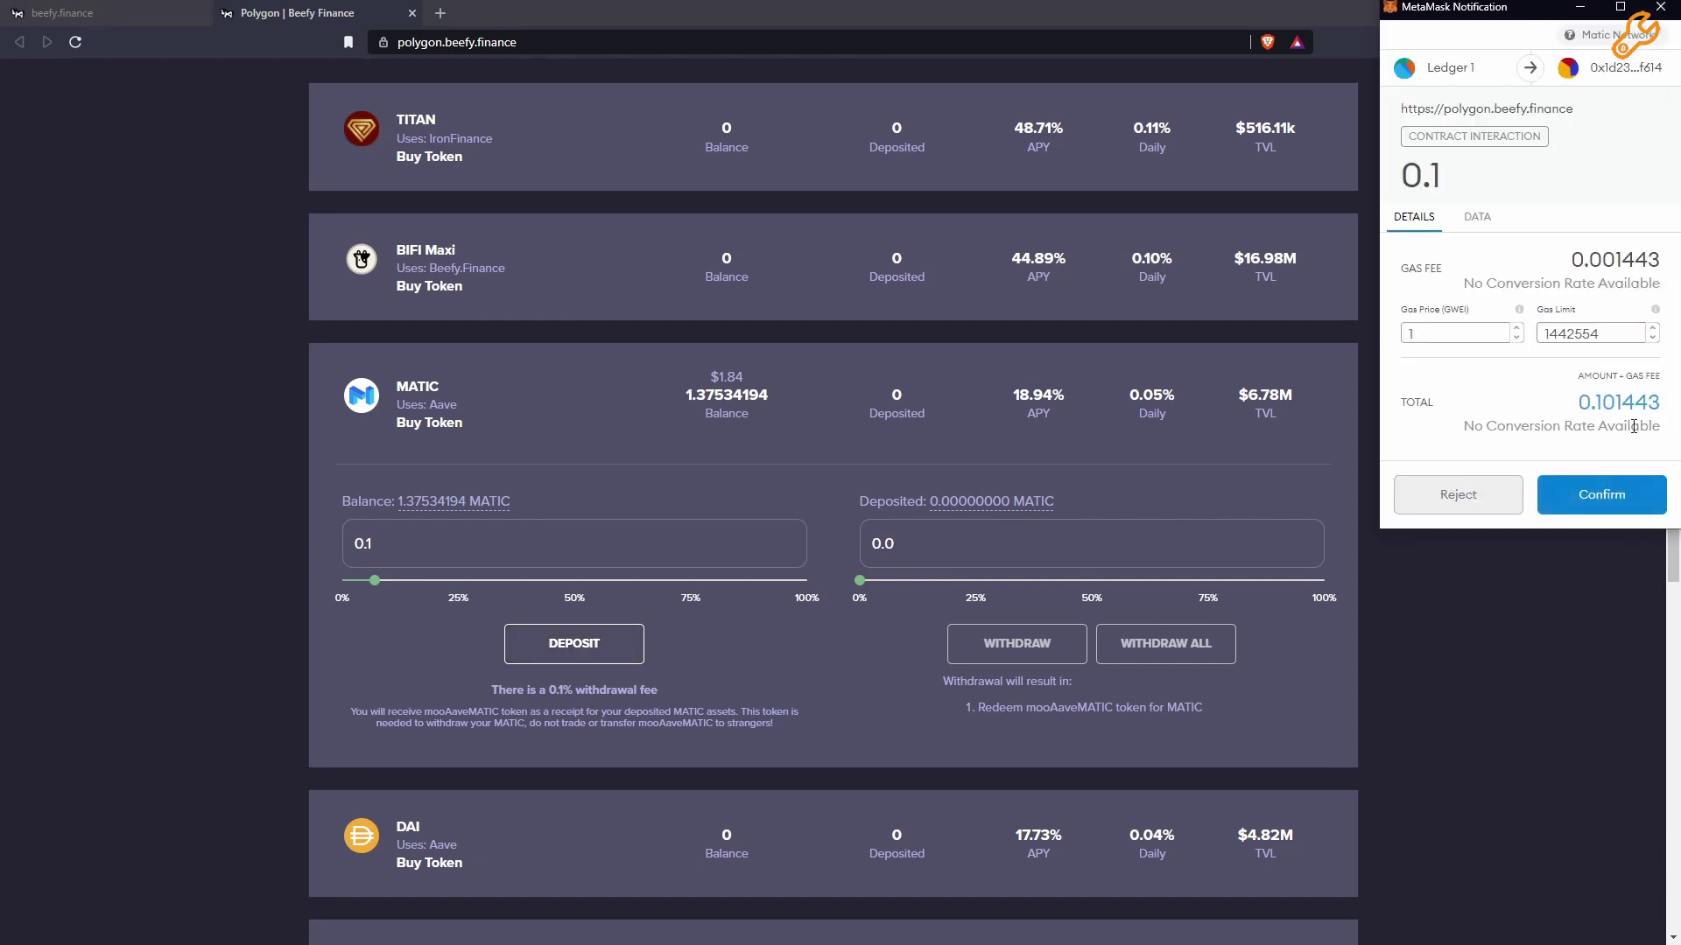
{"action": "left_click", "coordinate": [1631, 498]}
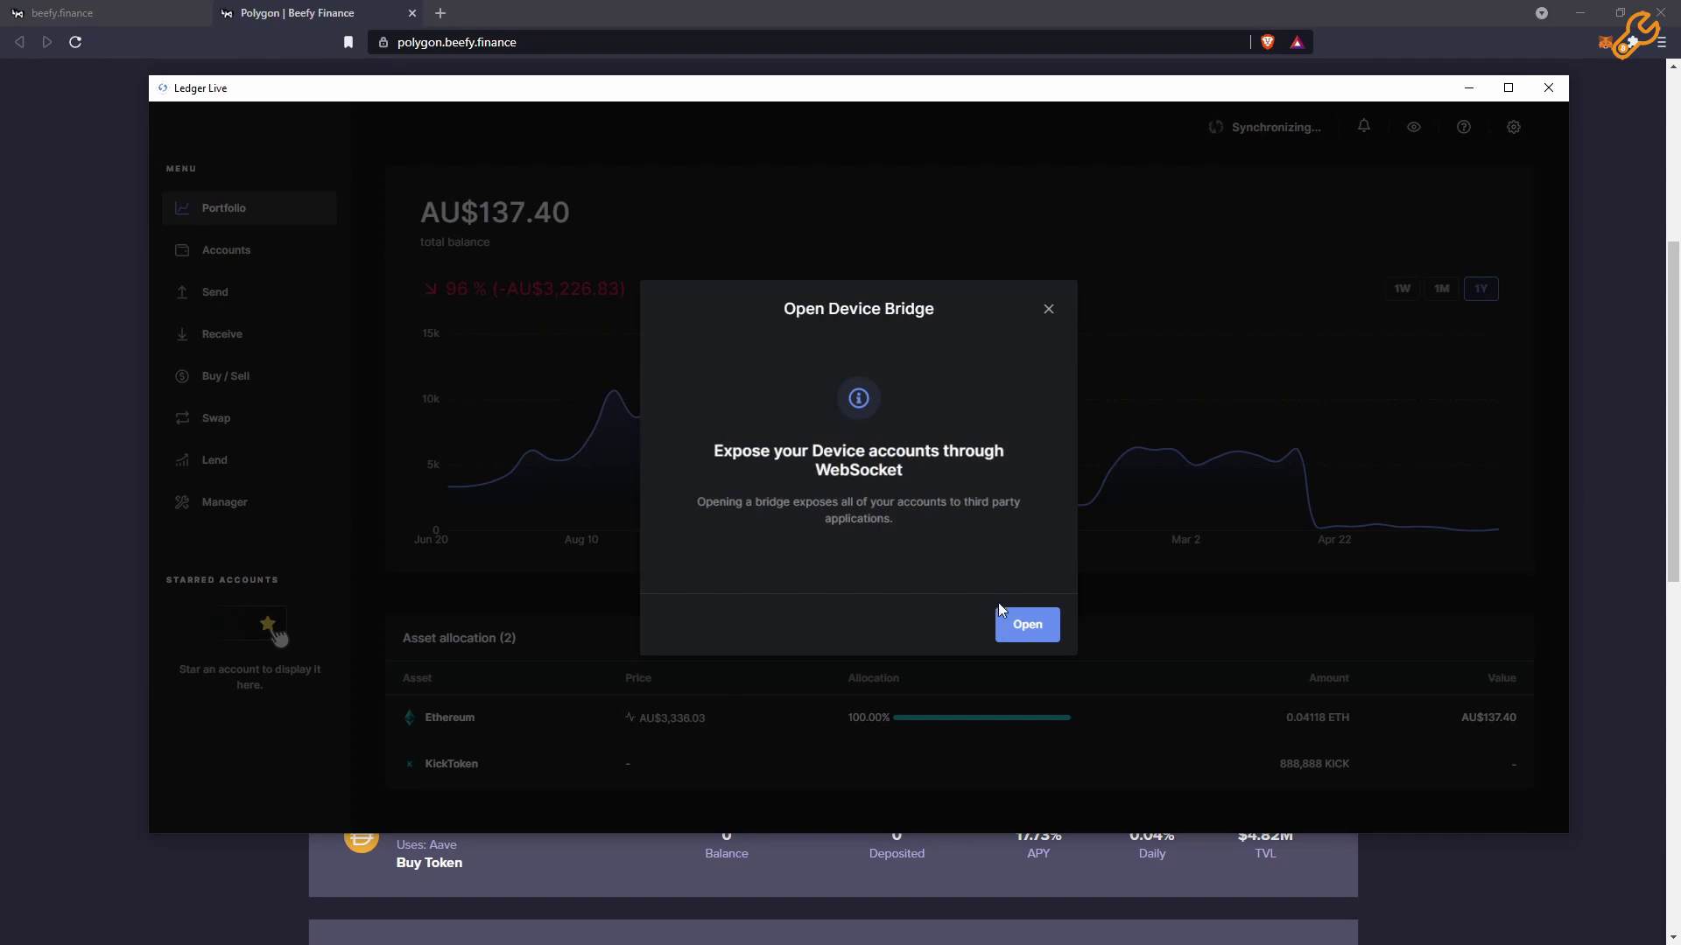
Step: Open the Ethereum device bridge in Ledger Live, then minimize Ledger Live
{"action": "left_click", "coordinate": [1018, 624]}
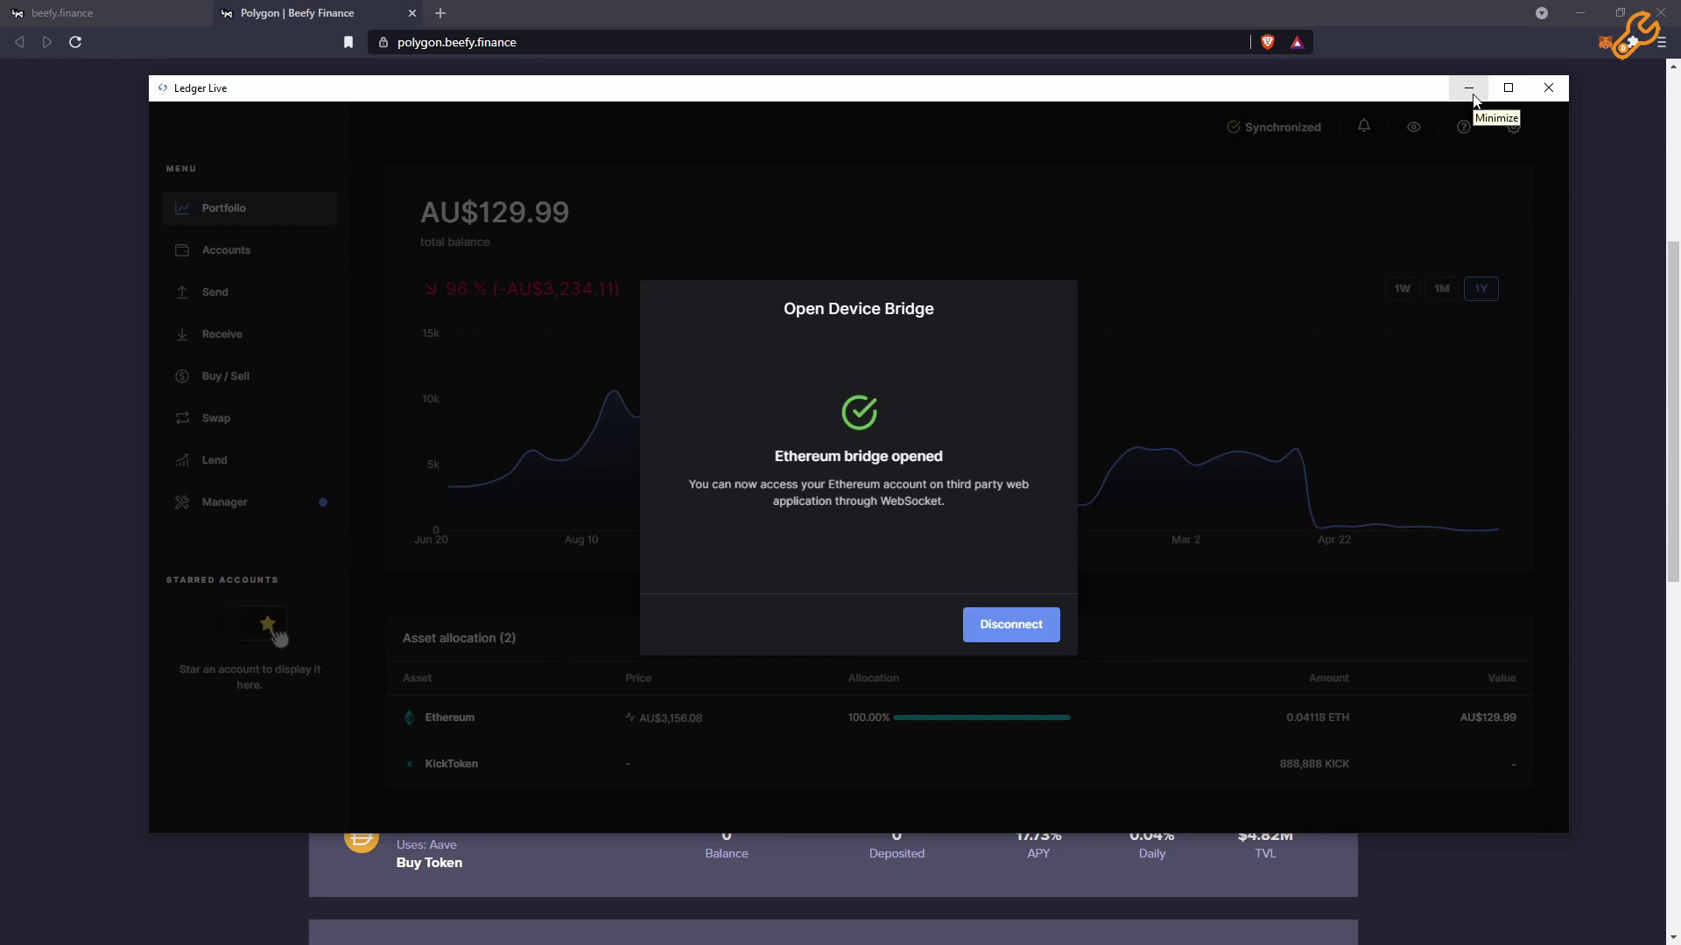
{"action": "left_click", "coordinate": [1470, 94]}
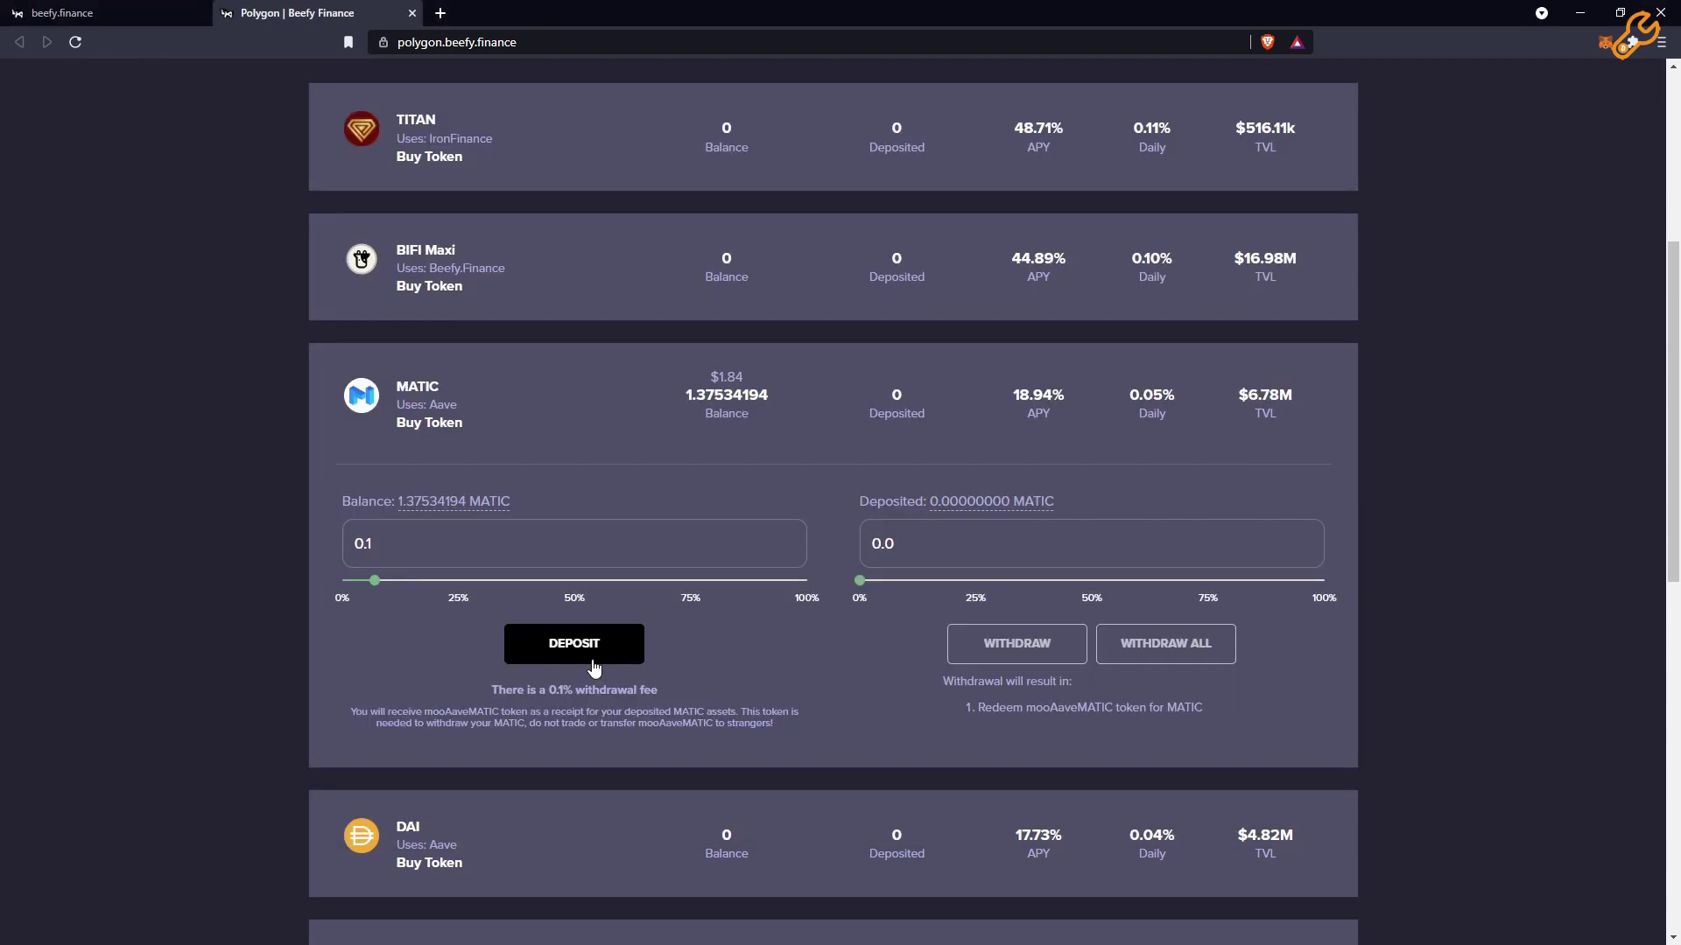
Step: Approve the 0.1 MATIC deposit in MetaMask and review the transaction and wallet activity
{"action": "left_click", "coordinate": [1605, 42]}
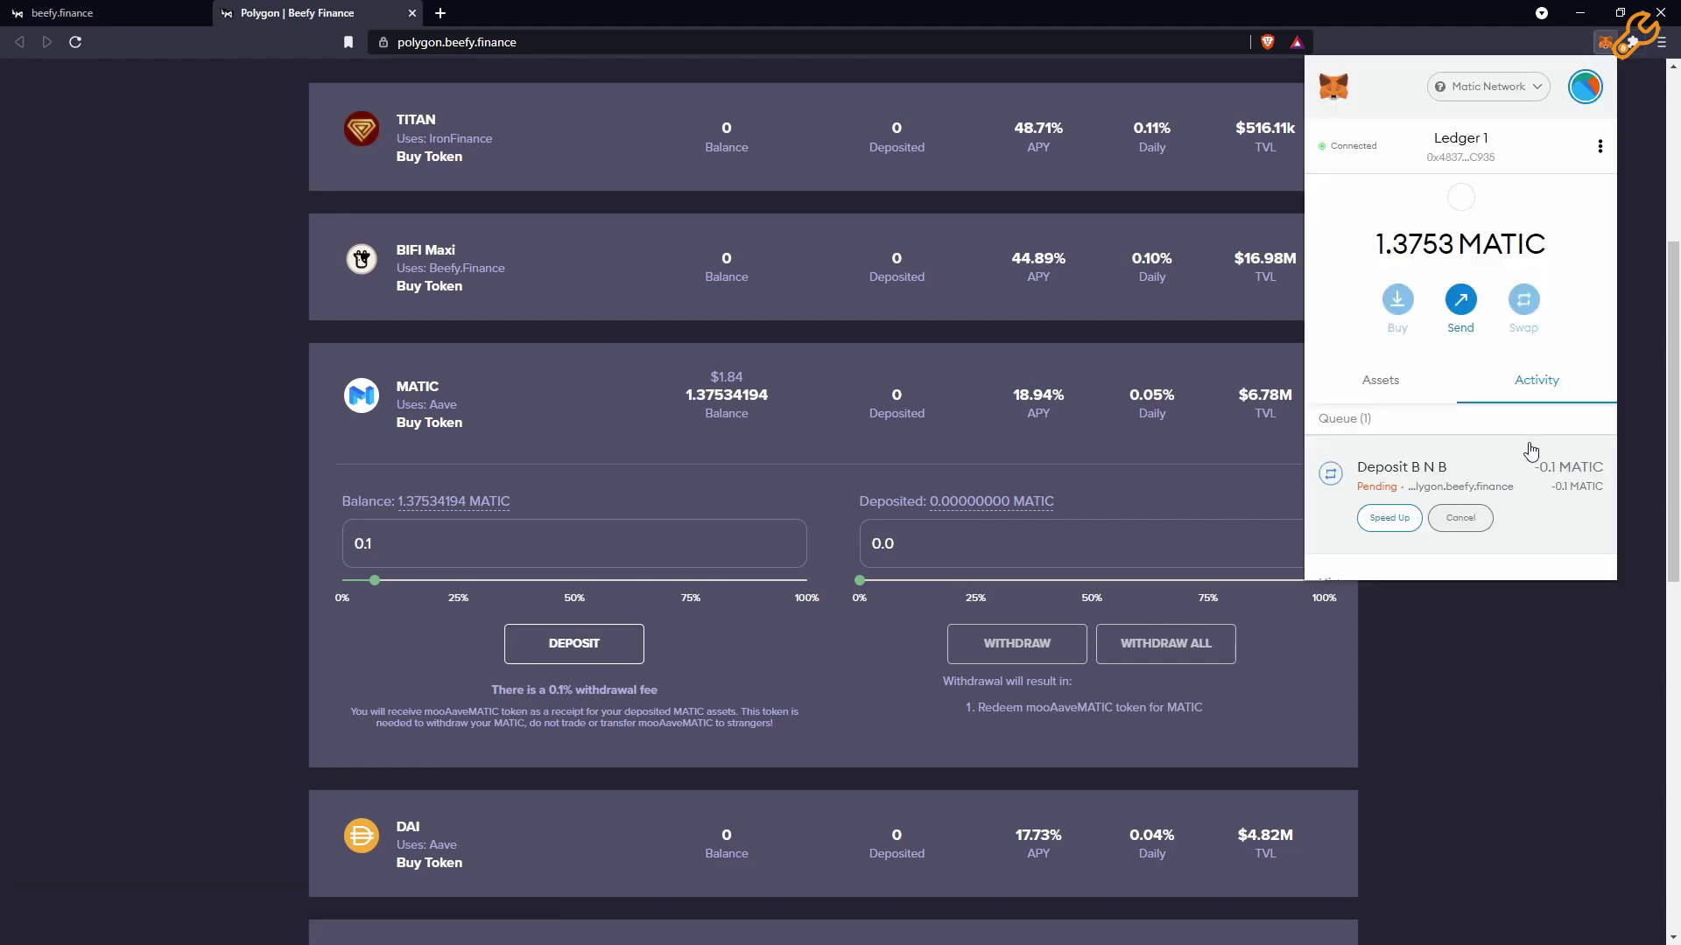
{"action": "left_click", "coordinate": [1486, 473]}
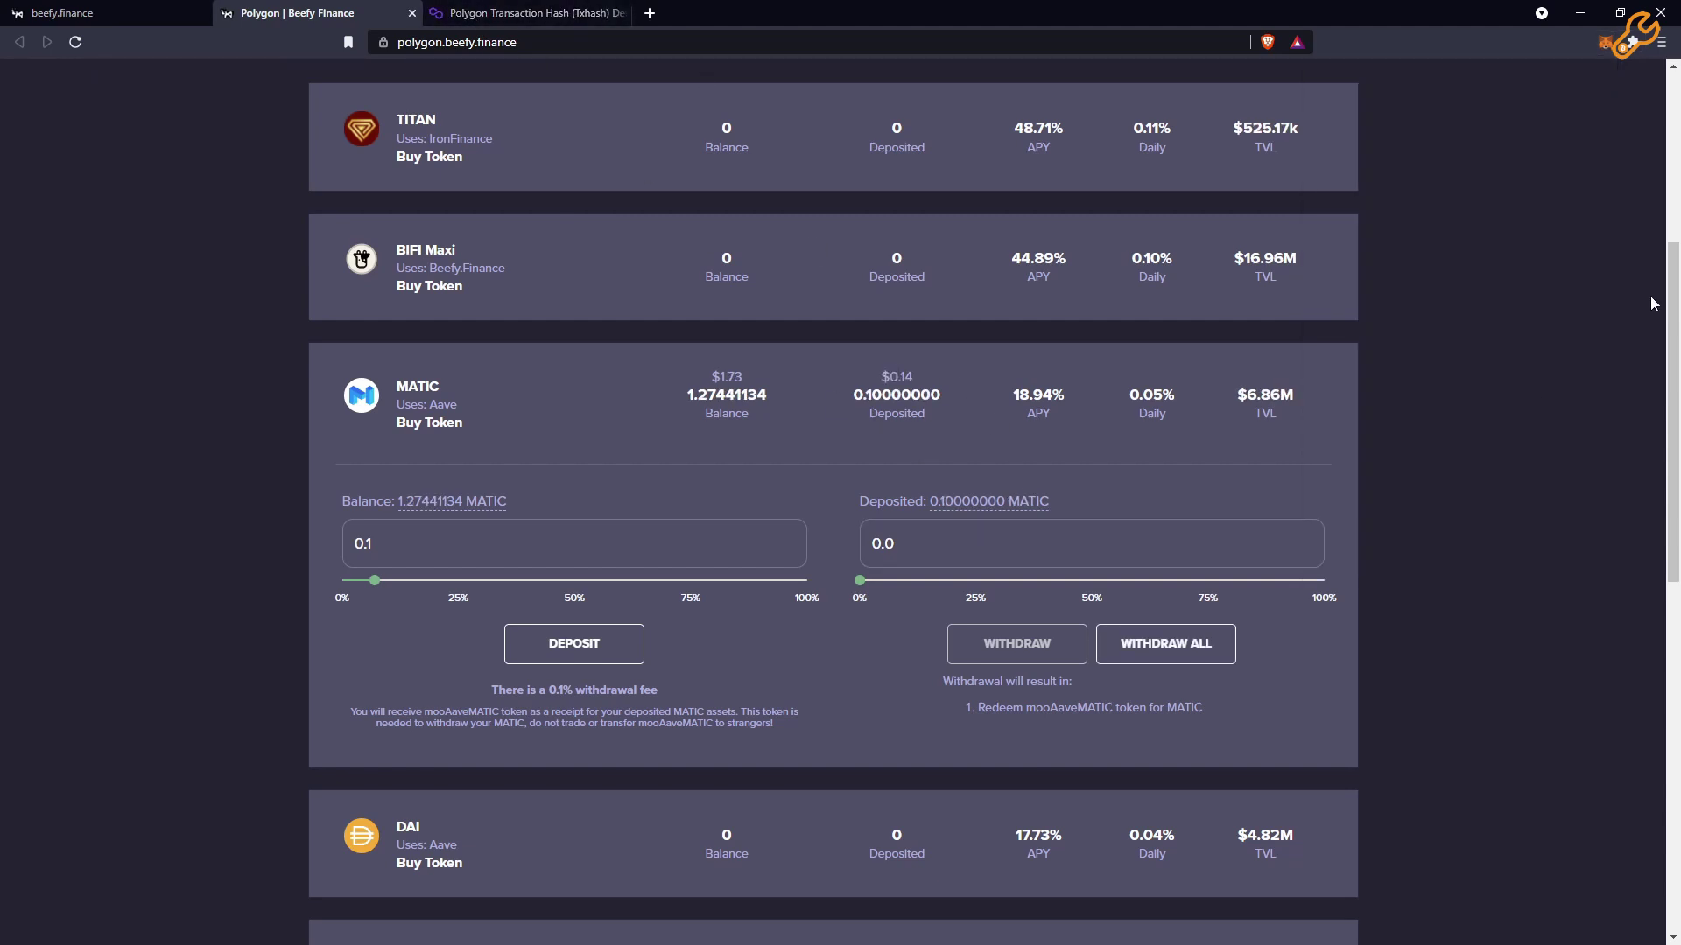
{"action": "left_click", "coordinate": [1605, 42]}
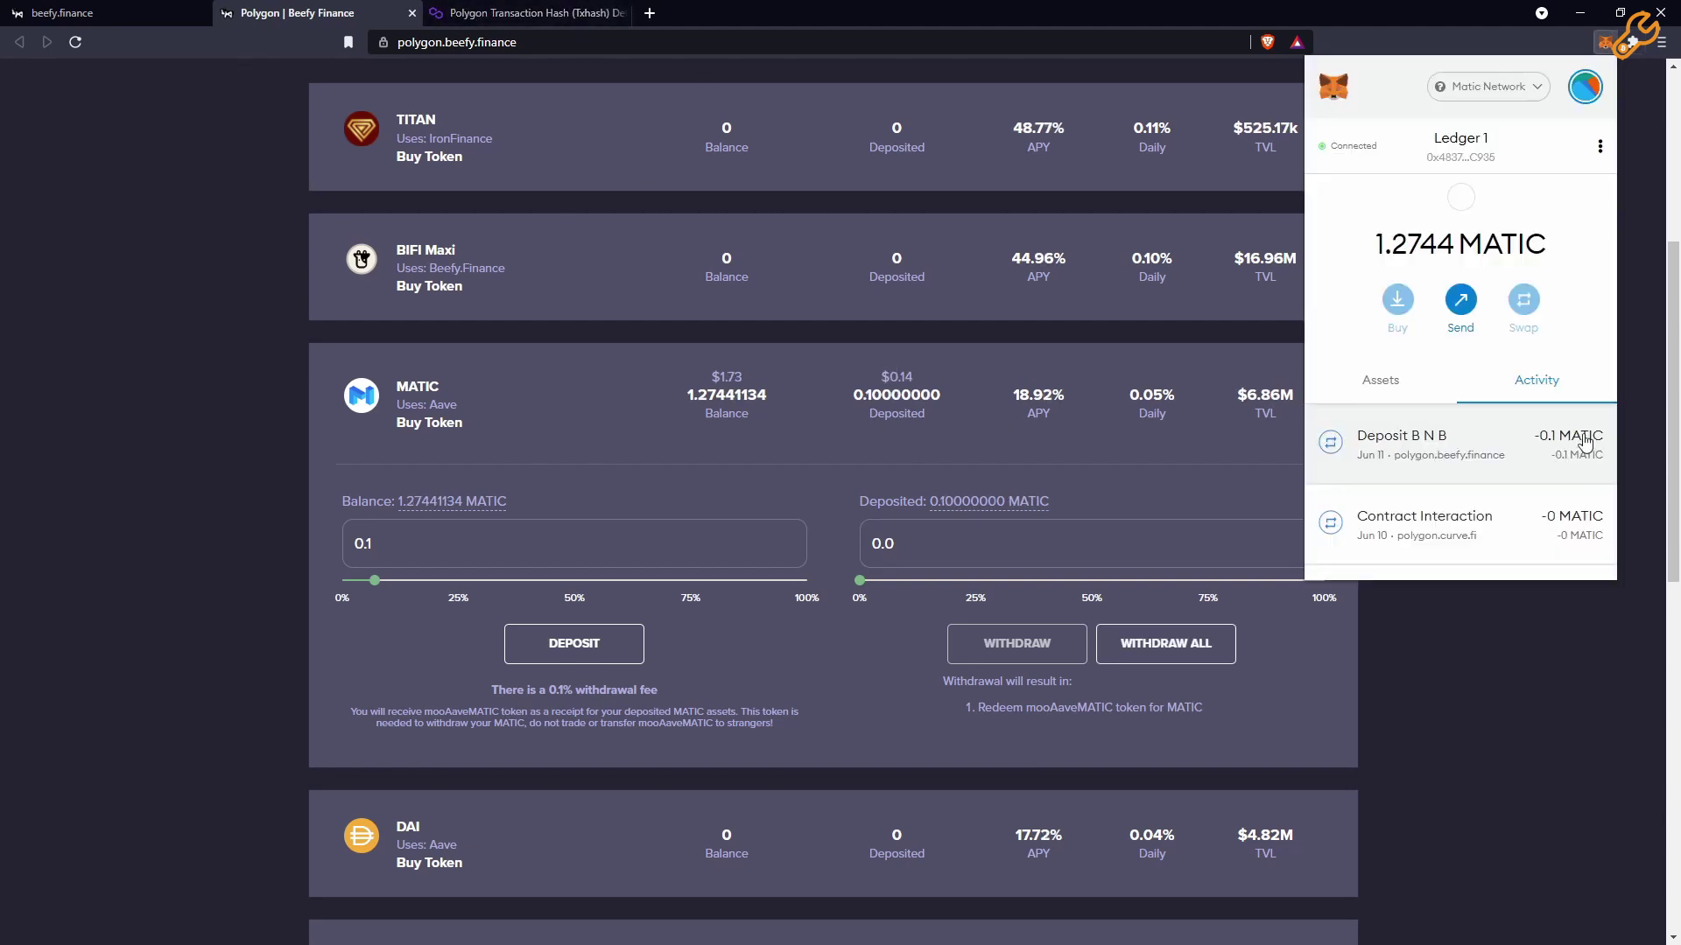
{"action": "left_click", "coordinate": [1426, 724]}
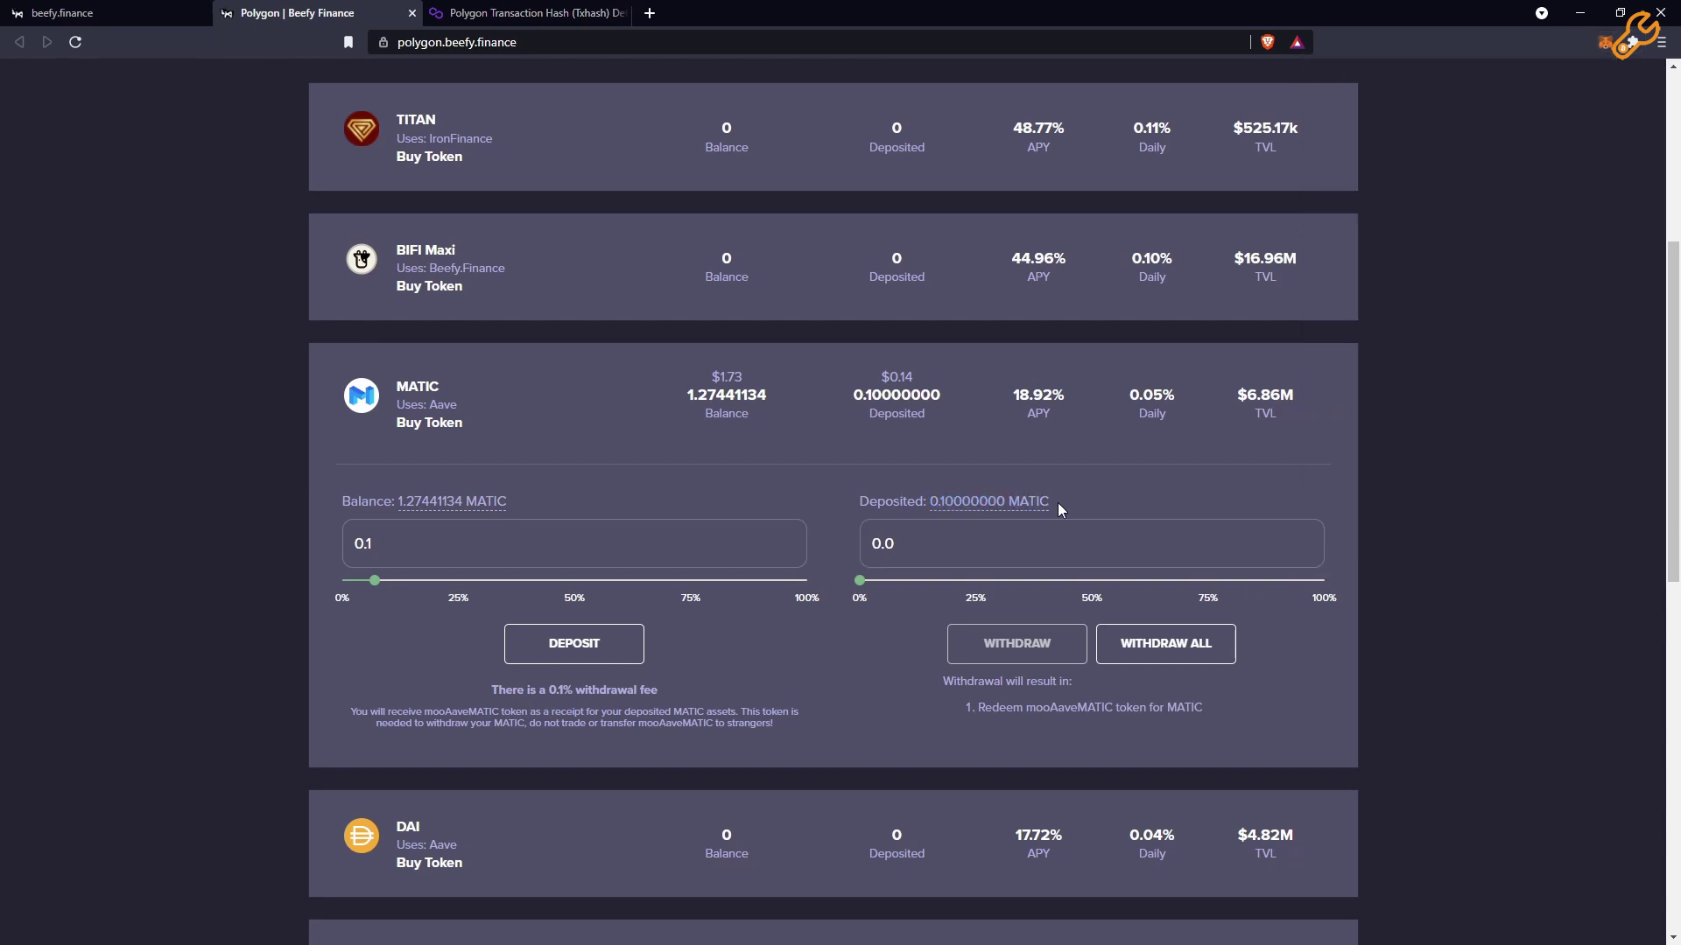
Step: Check the 0.10000000 MATIC deposited amount and the vault's 0.1% withdrawal fee
{"action": "left_click_drag", "start_coordinate": [1058, 502], "coordinate": [925, 500]}
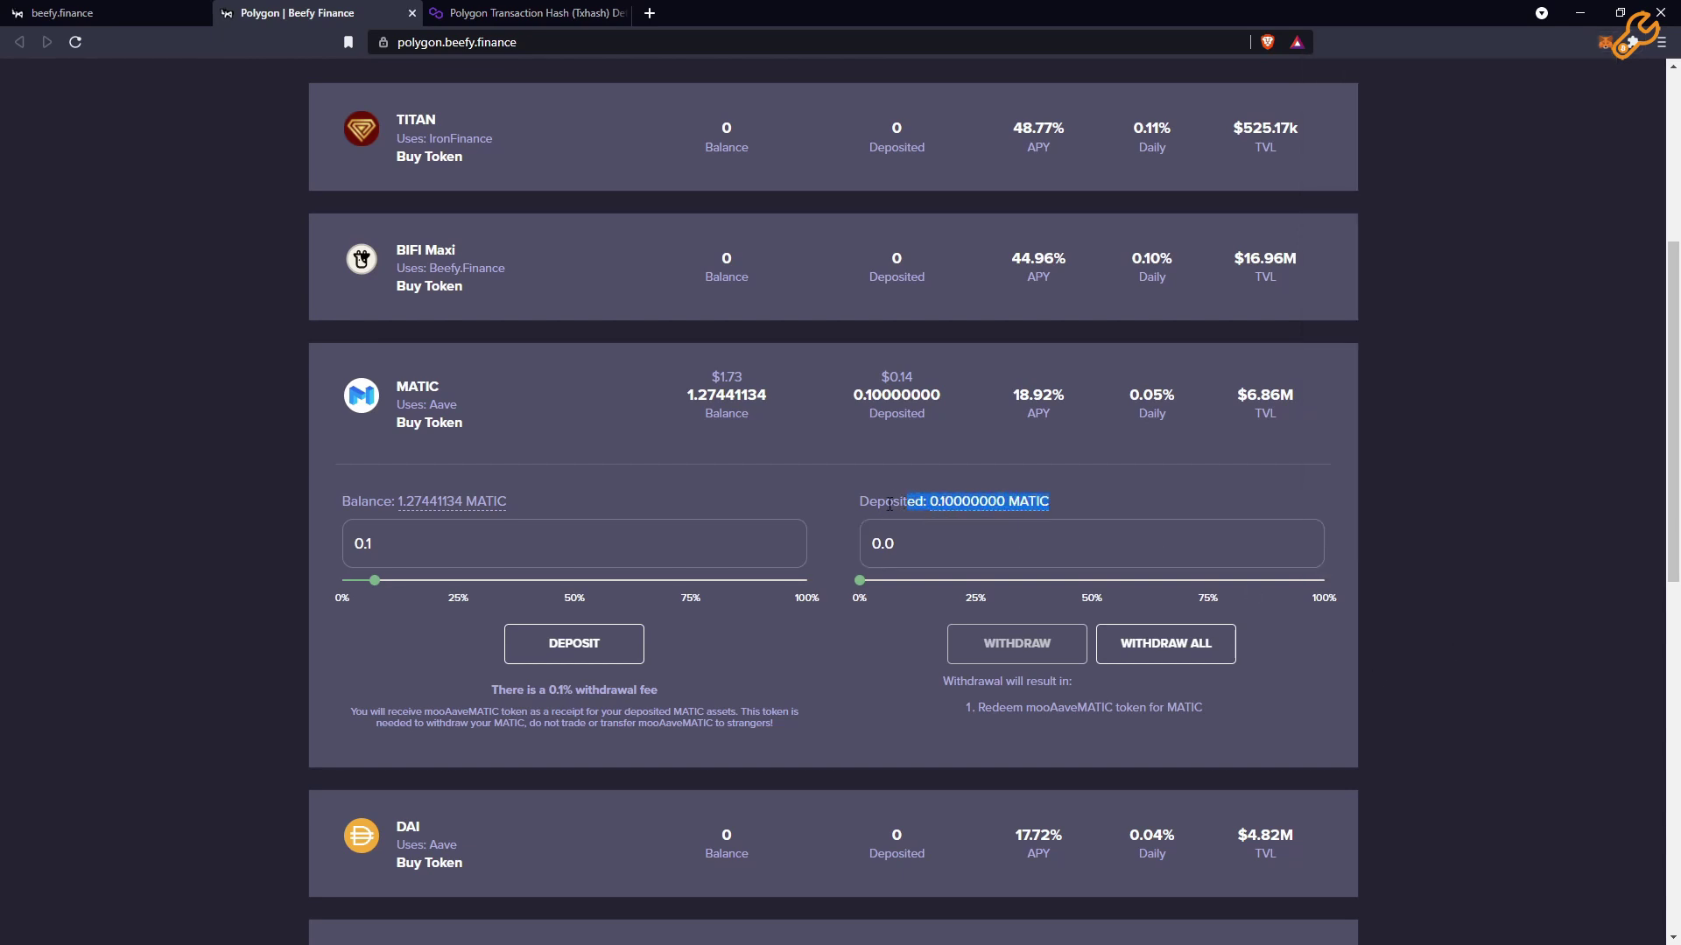
{"action": "left_click", "coordinate": [907, 495]}
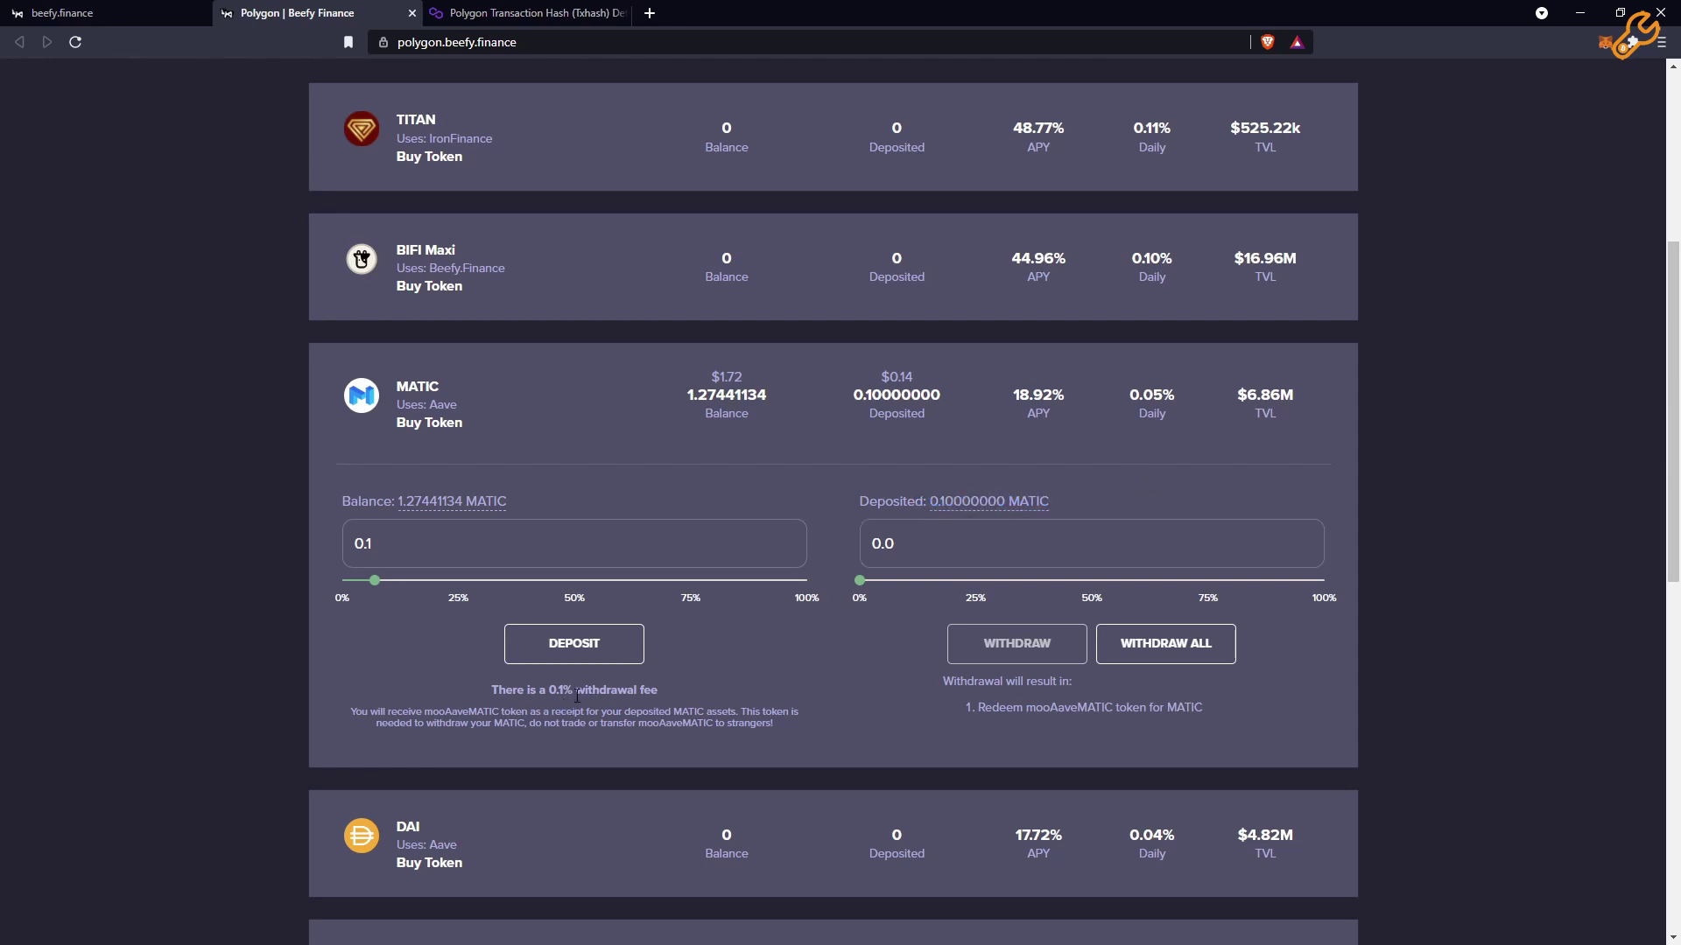
{"action": "left_click_drag", "start_coordinate": [577, 696], "coordinate": [527, 691]}
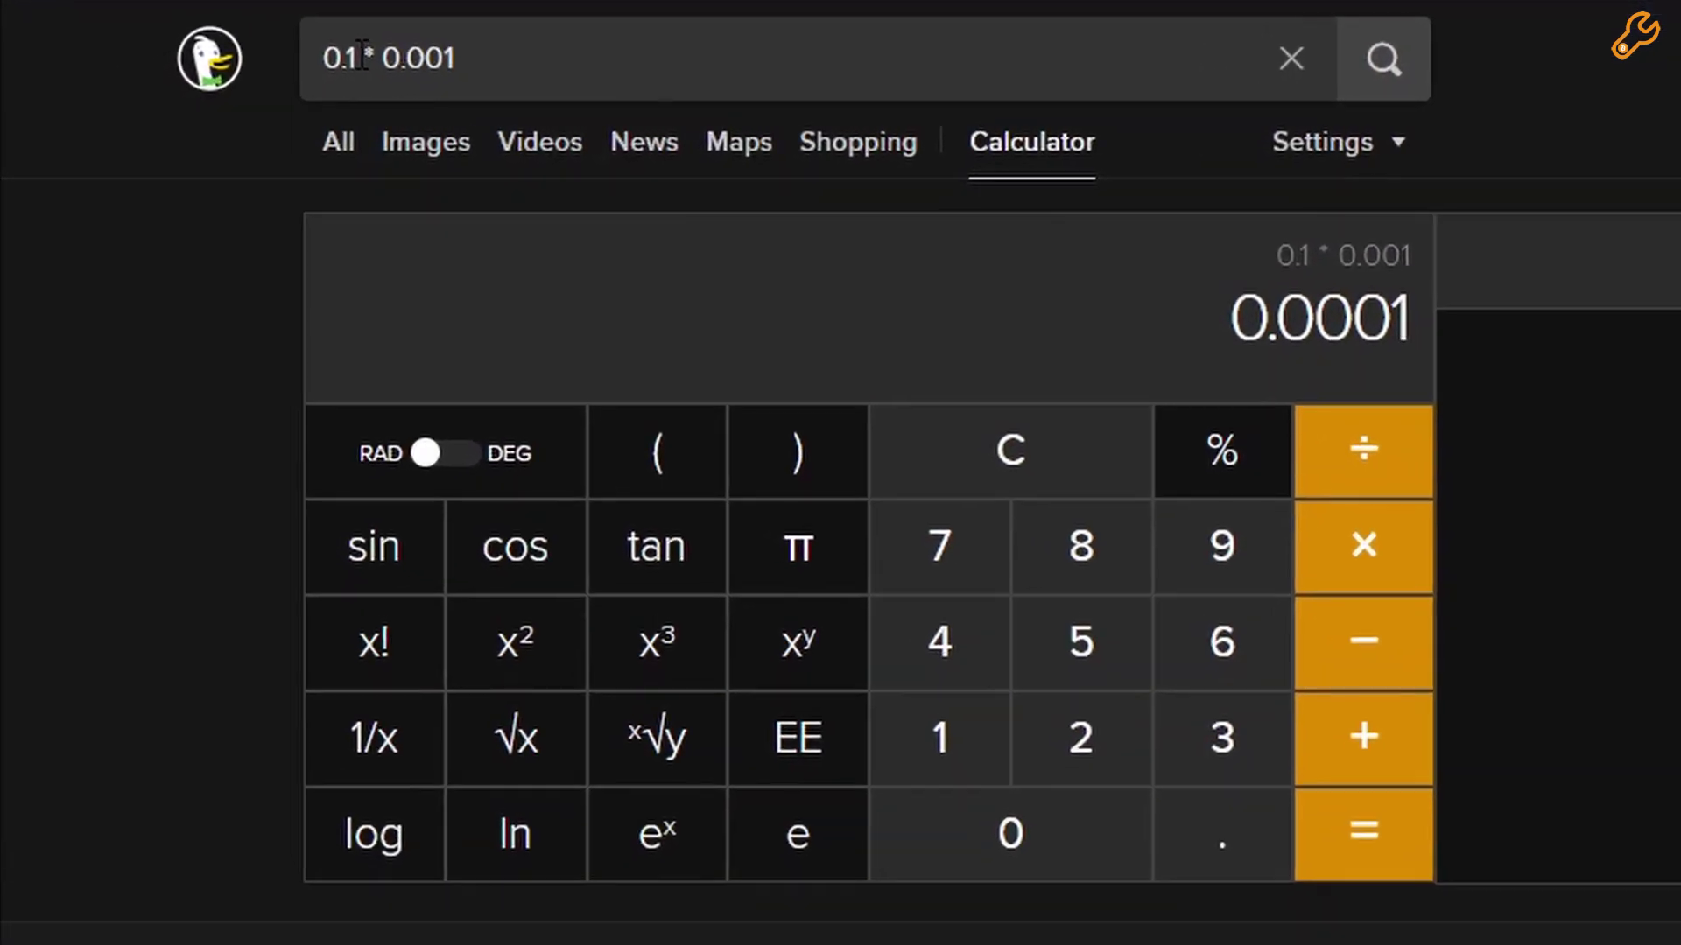
Step: Calculate the withdrawal fee as 0.1 * 0.001 = 0.0001 in DuckDuckGo's calculator
{"action": "left_click_drag", "start_coordinate": [286, 77], "coordinate": [243, 78]}
{"action": "left_click", "coordinate": [468, 61]}
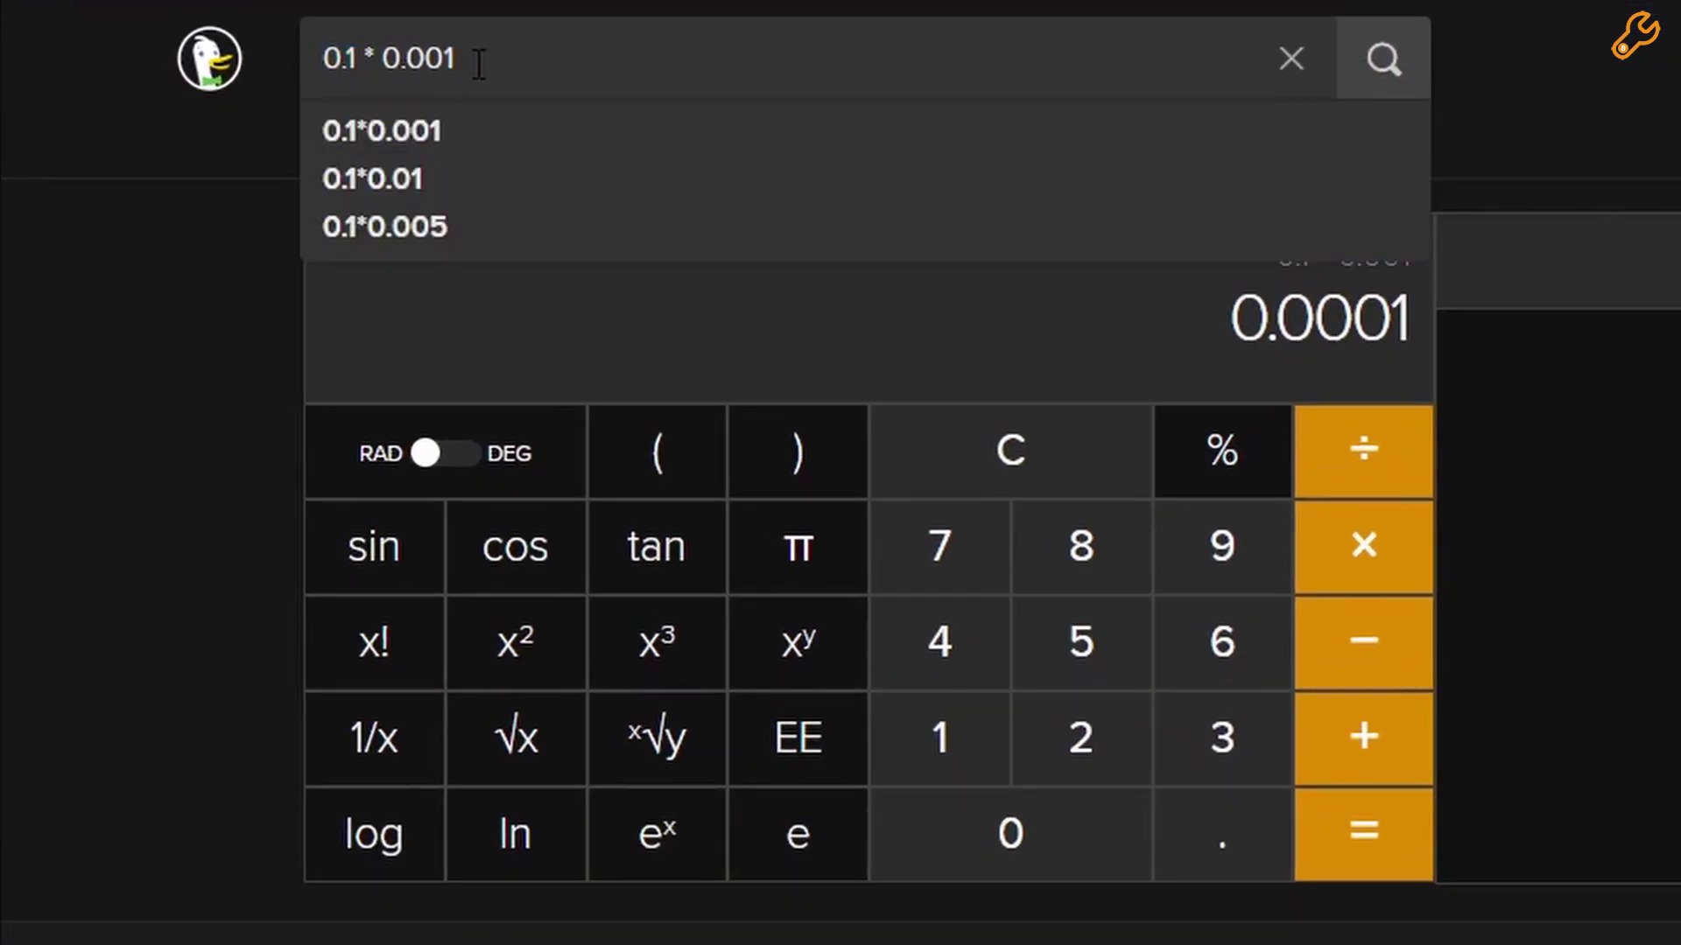
{"action": "left_click_drag", "start_coordinate": [455, 61], "coordinate": [391, 68]}
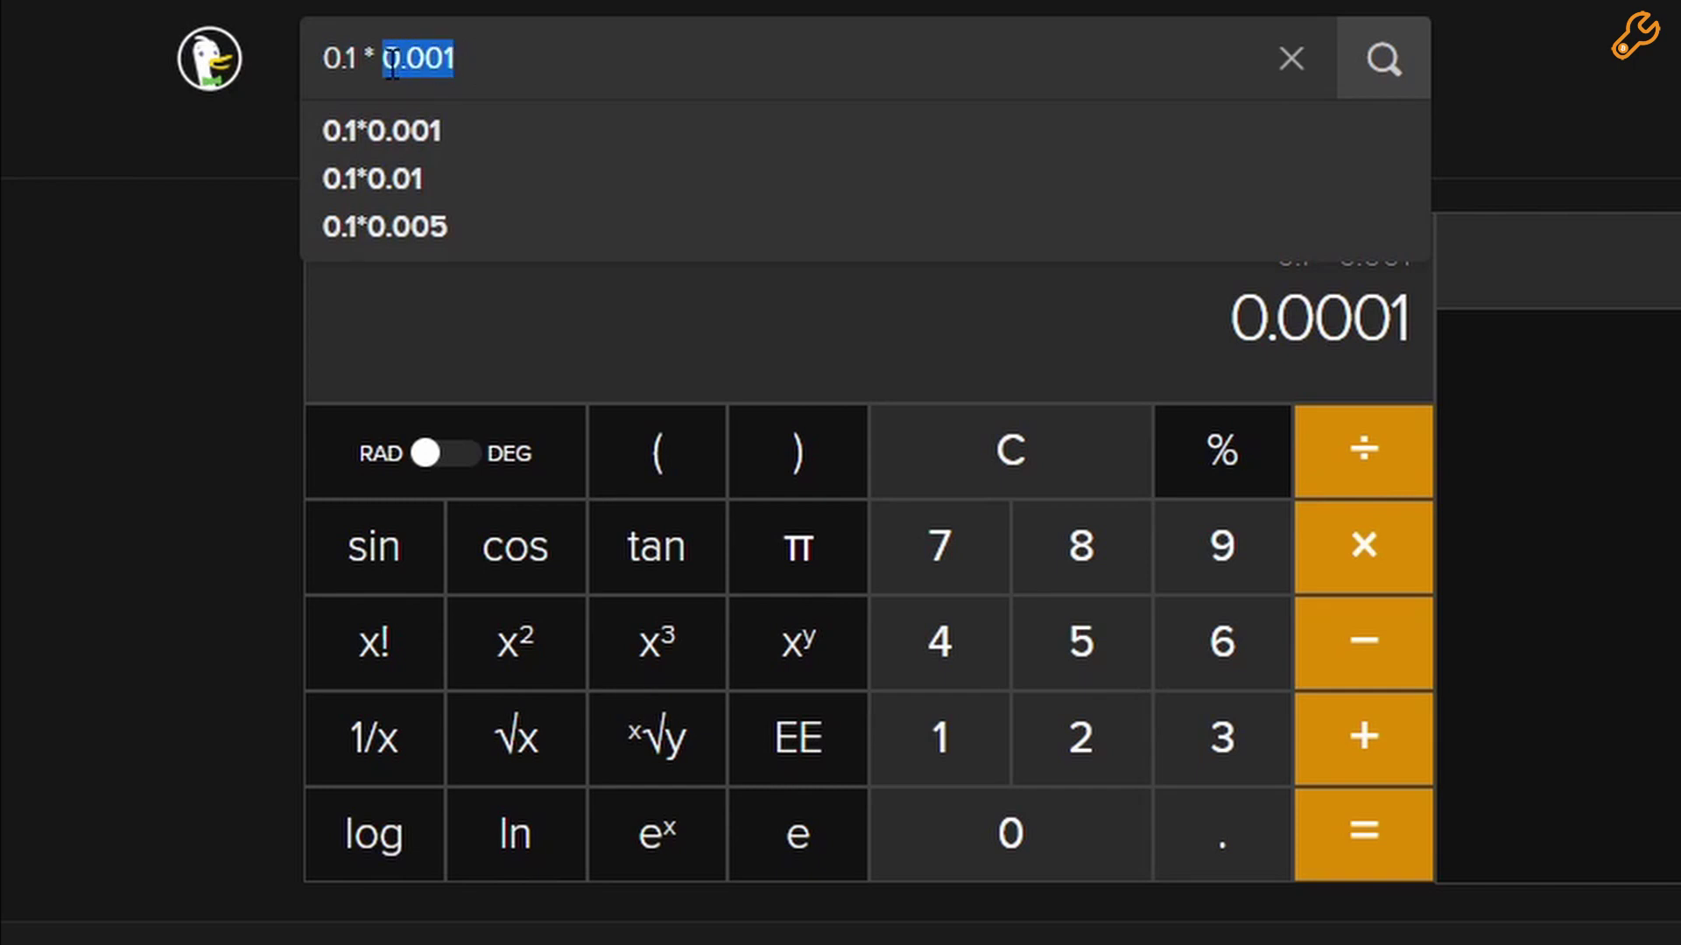
{"action": "left_click", "coordinate": [456, 63]}
{"action": "left_click", "coordinate": [1381, 308]}
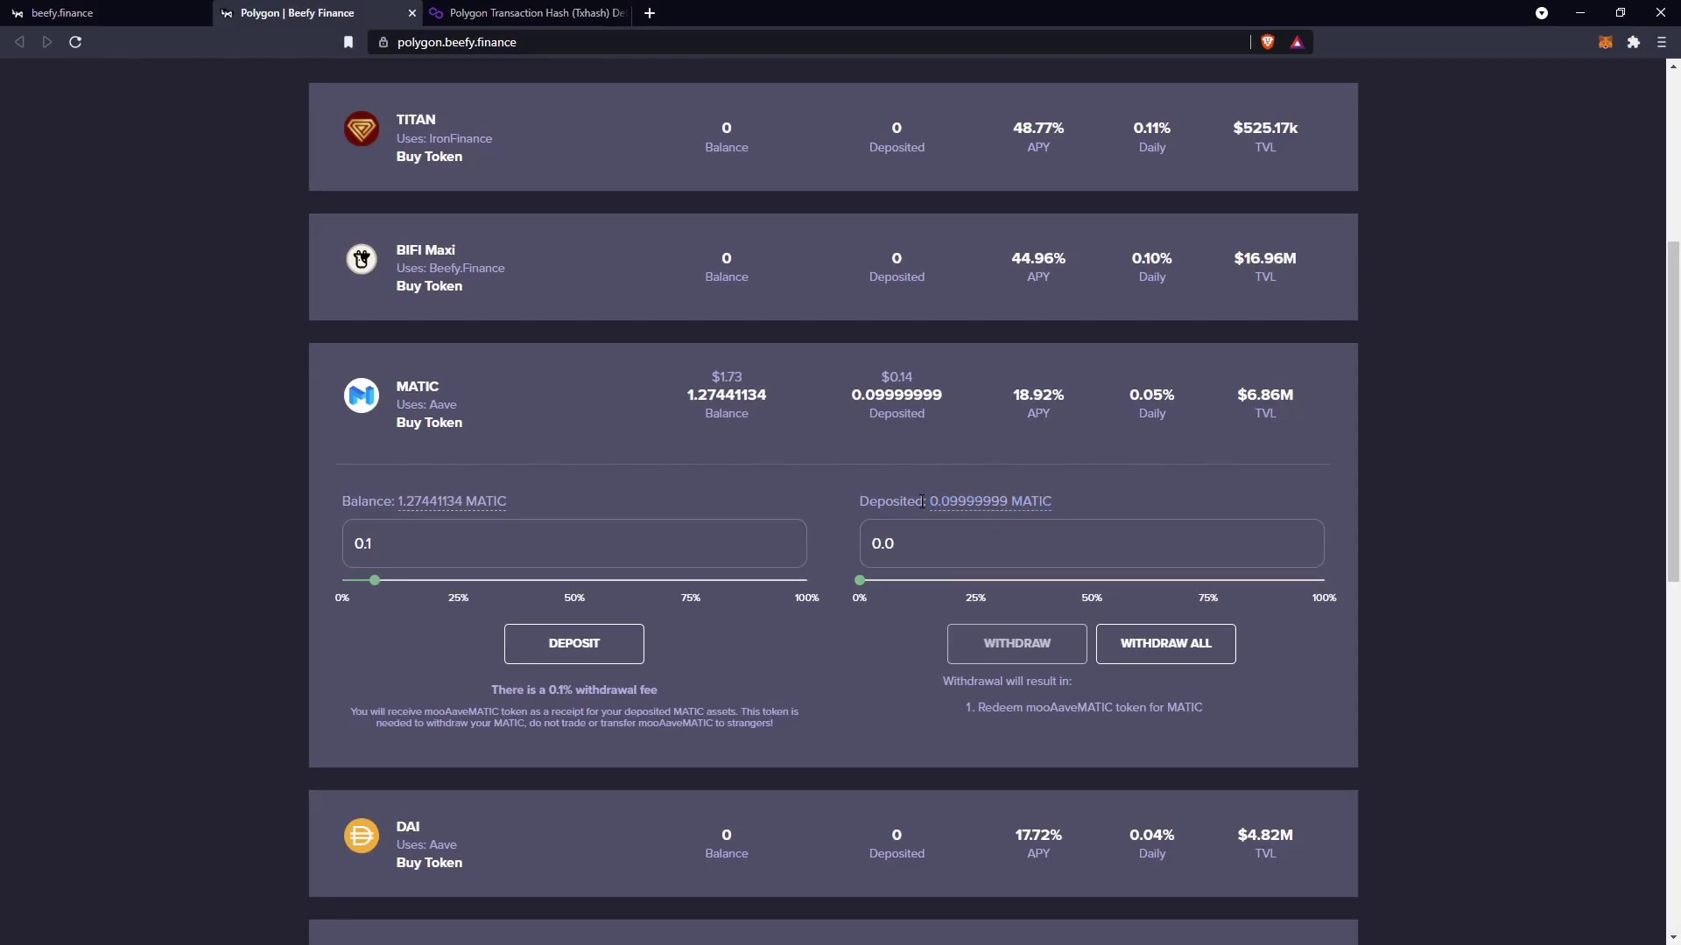
Step: Withdraw the whole MATIC deposit and confirm in MetaMask, leaving 0 deposited and 1.37259230 MATIC in the wallet
{"action": "left_click", "coordinate": [1018, 514]}
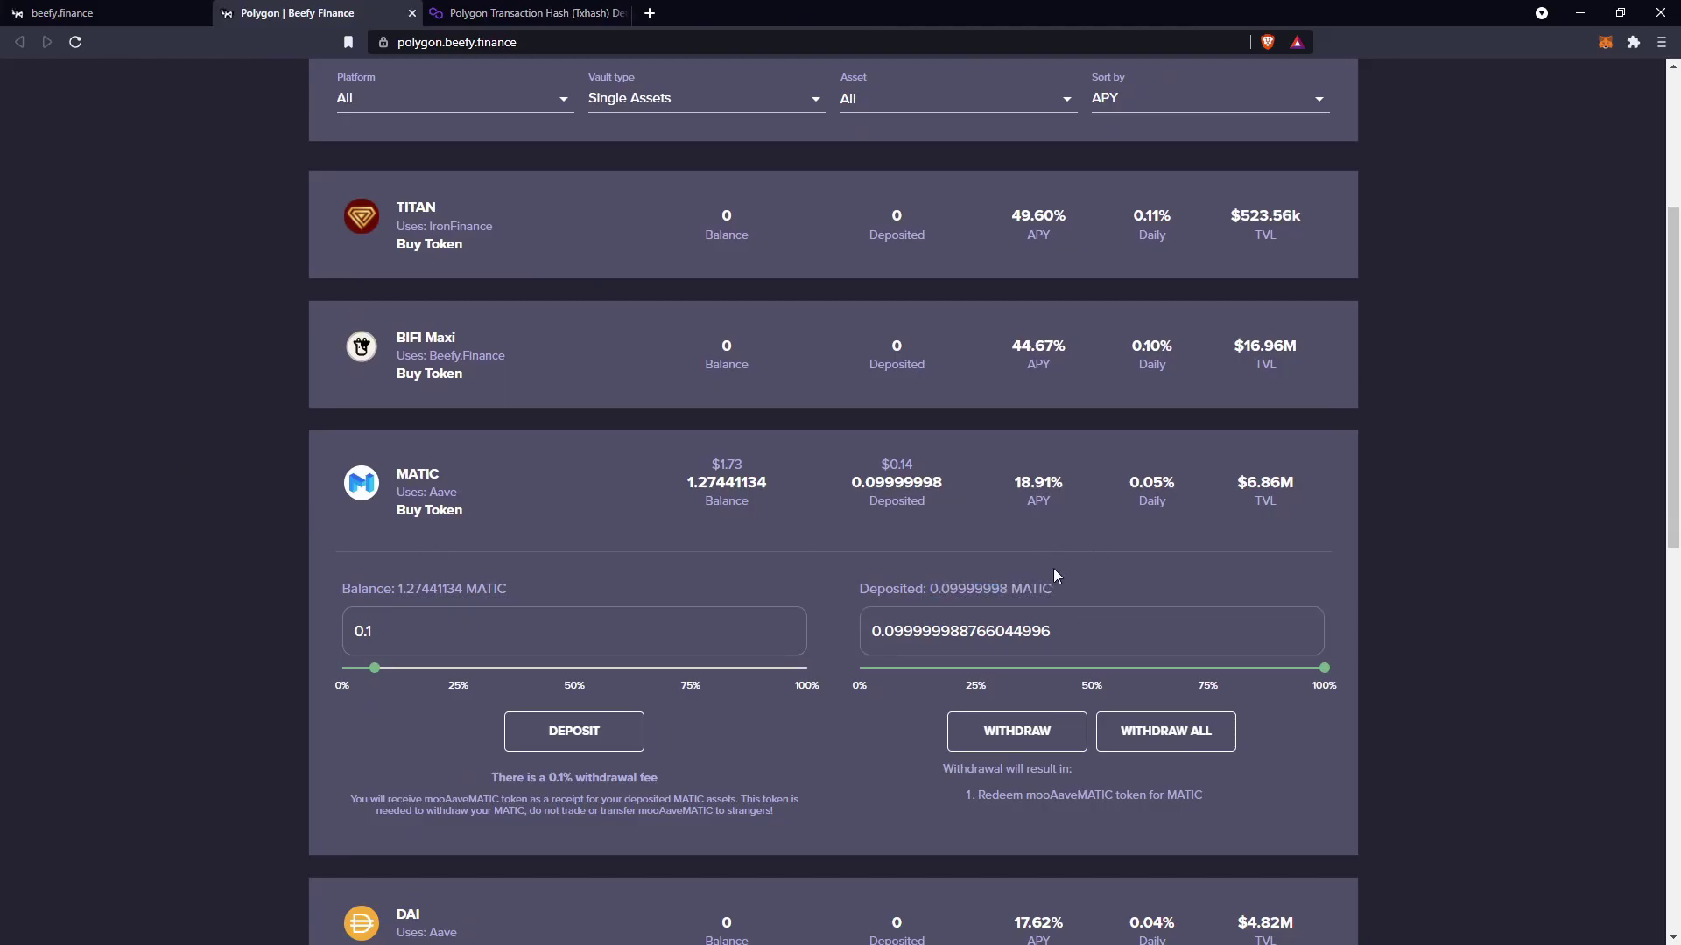
{"action": "scroll", "coordinate": [1155, 582], "scroll_direction": "down", "scroll_amount": 2}
{"action": "left_click", "coordinate": [1190, 571]}
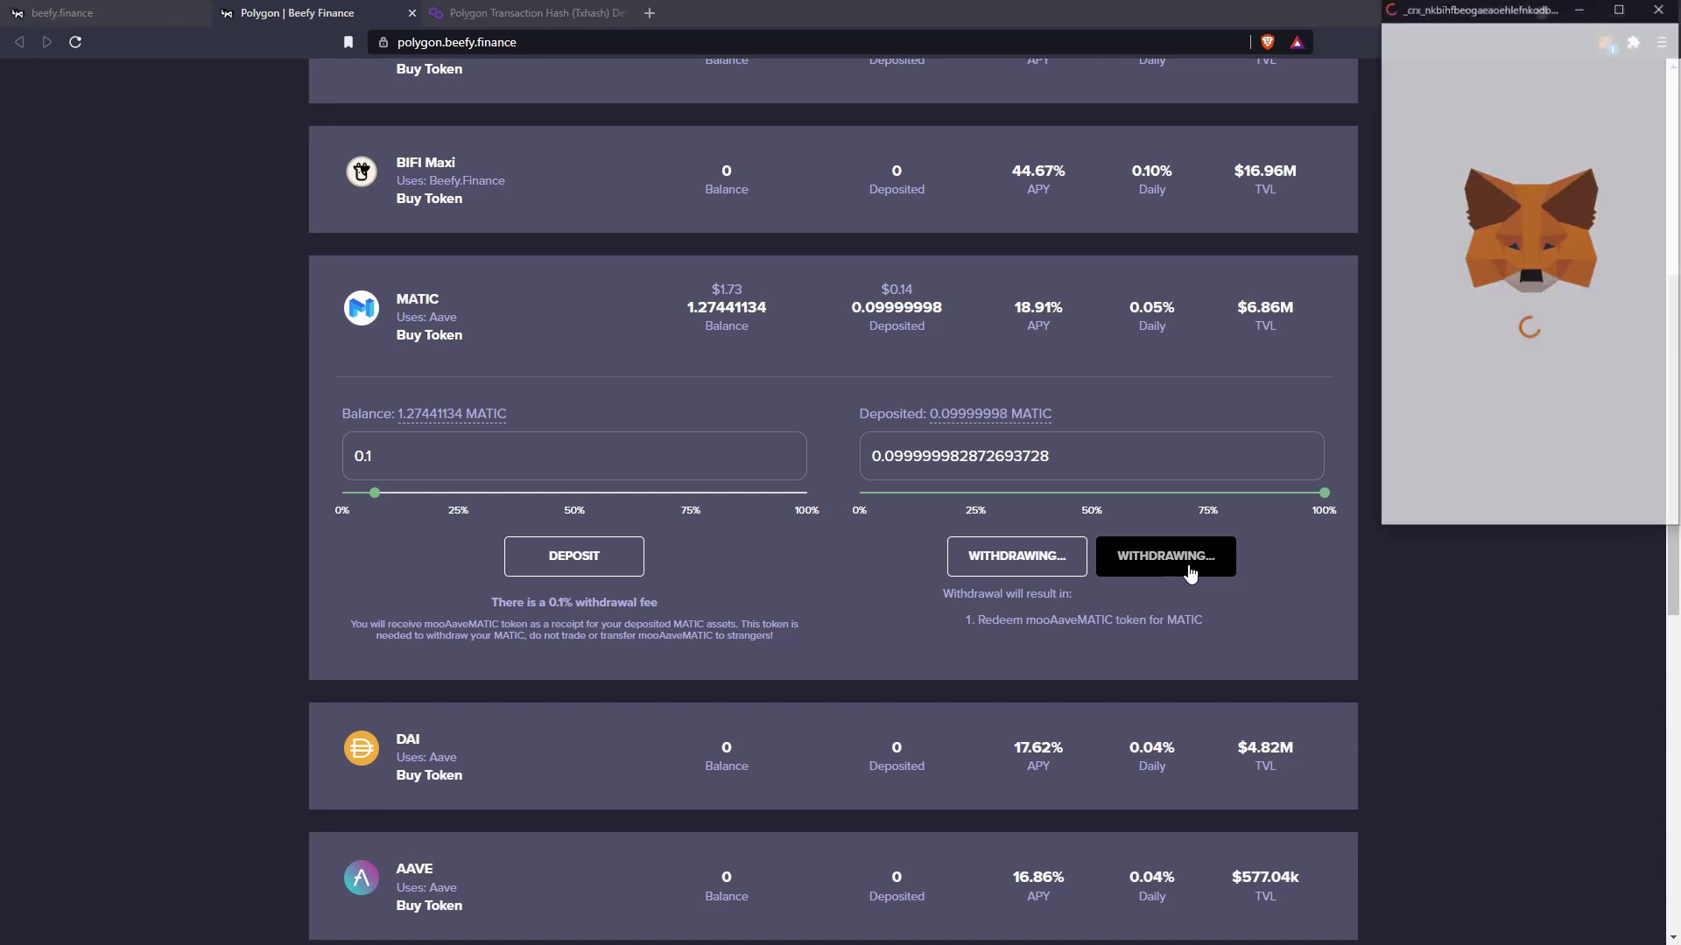
{"action": "left_click", "coordinate": [1602, 496]}
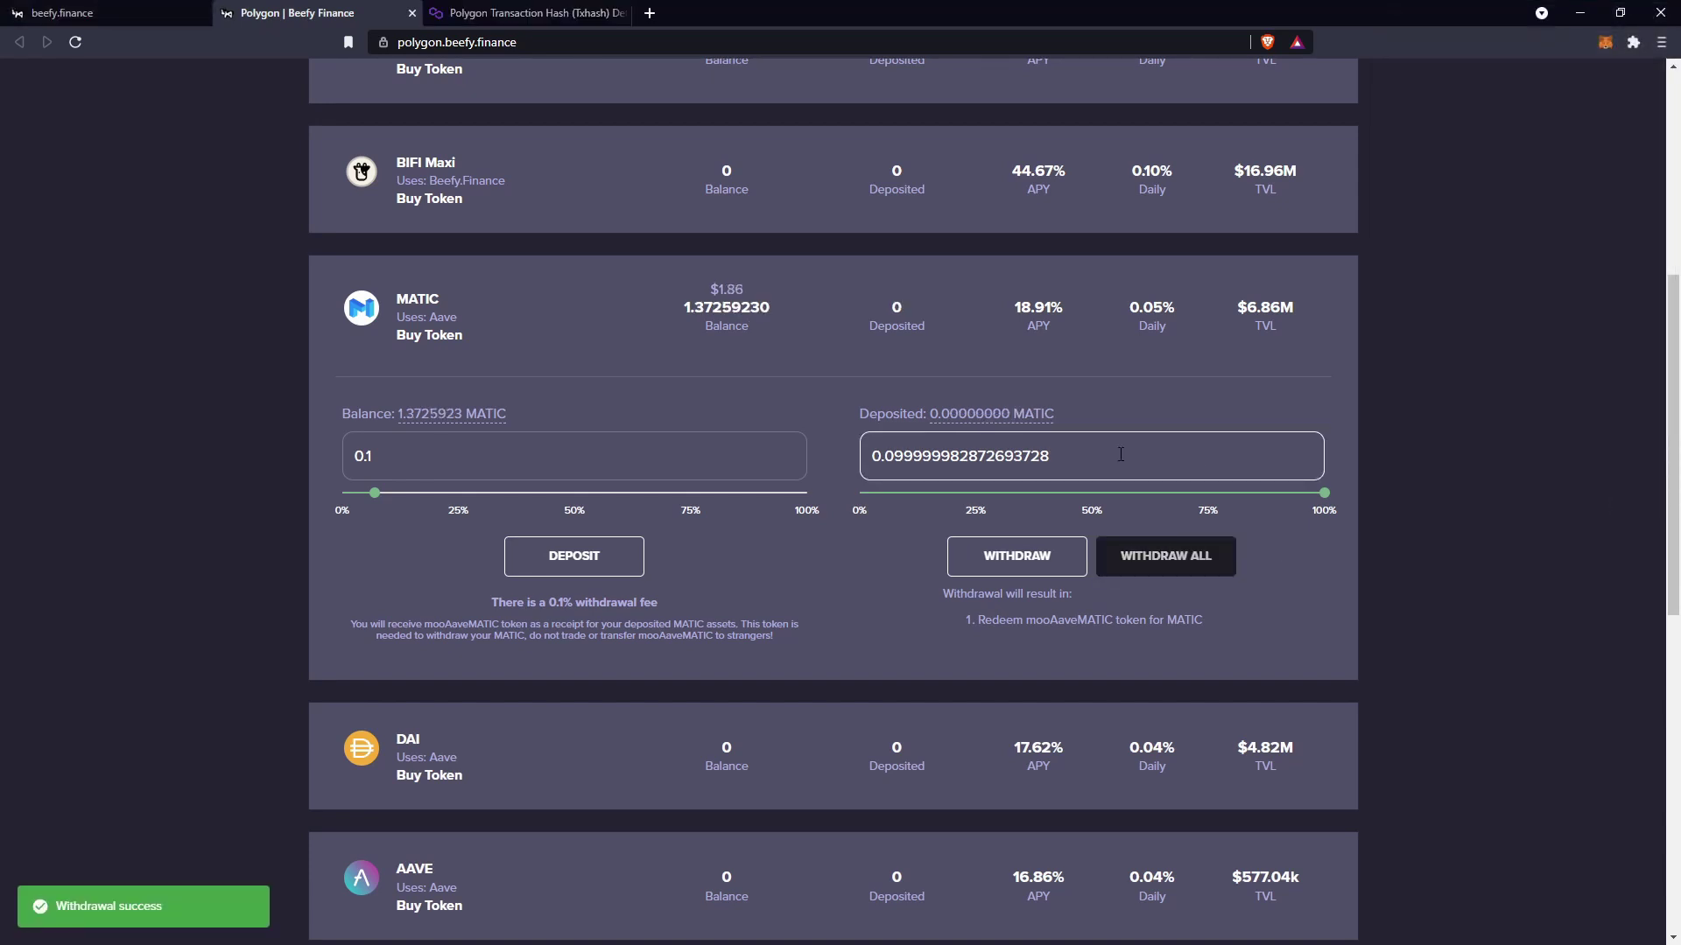
{"action": "left_click_drag", "start_coordinate": [919, 420], "coordinate": [1080, 412]}
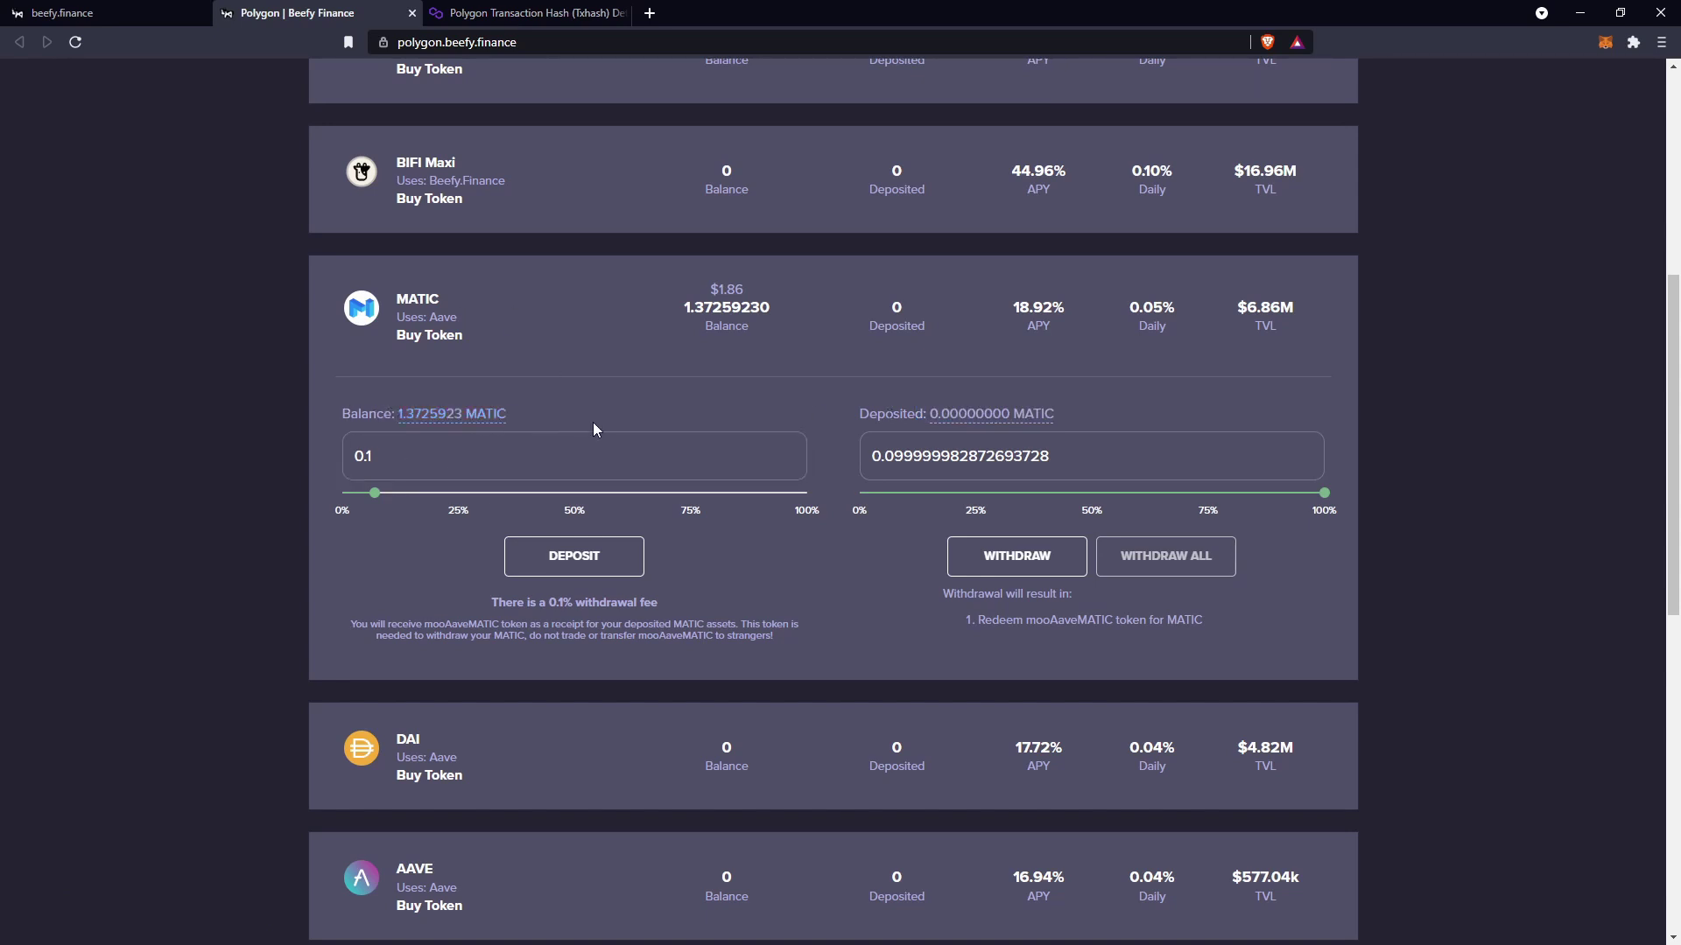
Step: Browse the vault list, briefly expanding and collapsing the WBTC vault
{"action": "scroll", "coordinate": [500, 420], "scroll_direction": "down", "scroll_amount": 9}
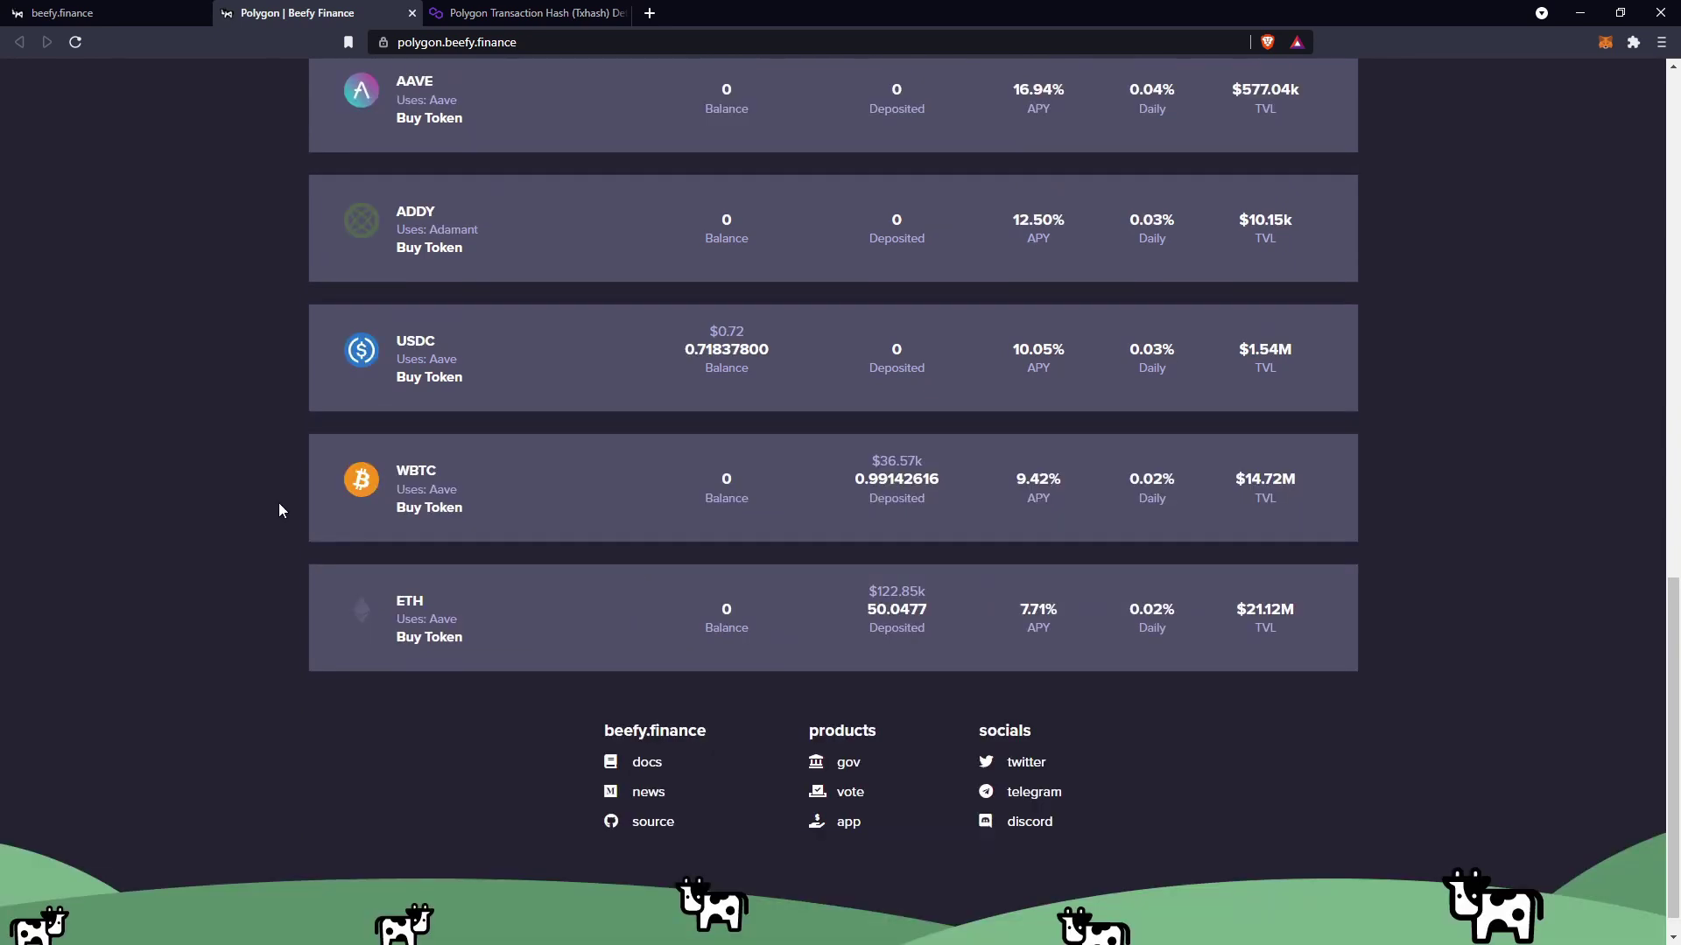
{"action": "scroll", "coordinate": [628, 433], "scroll_direction": "up", "scroll_amount": 7}
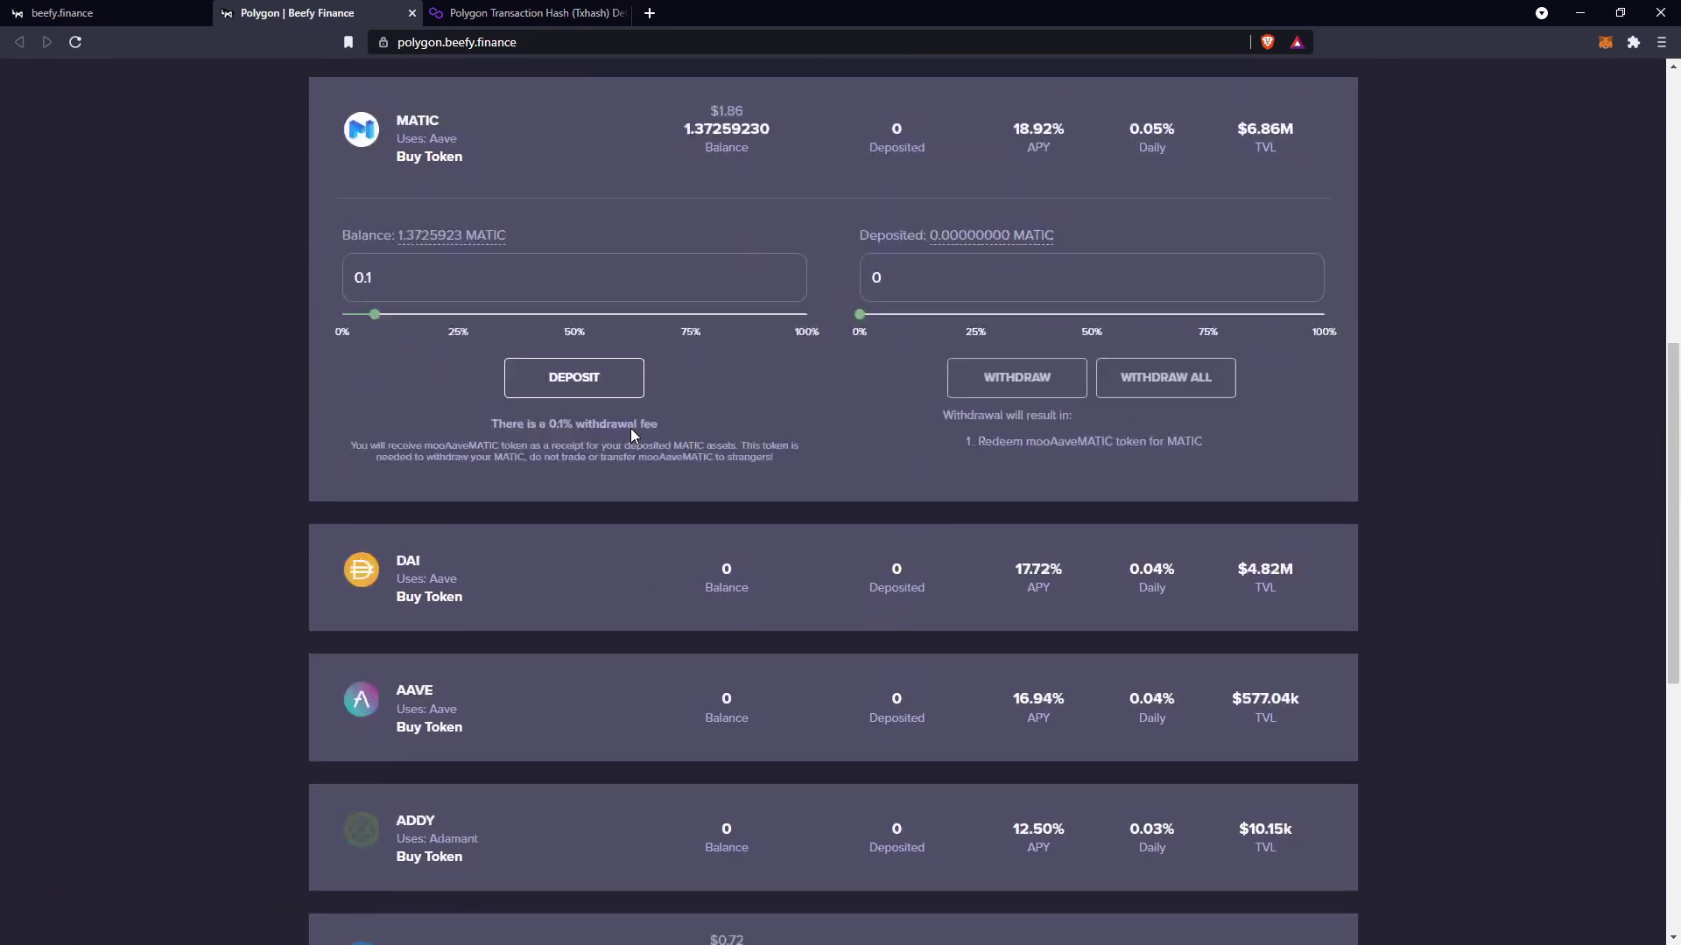
{"action": "scroll", "coordinate": [635, 438], "scroll_direction": "down", "scroll_amount": 5}
{"action": "scroll", "coordinate": [638, 439], "scroll_direction": "up", "scroll_amount": 7}
{"action": "scroll", "coordinate": [648, 525], "scroll_direction": "down", "scroll_amount": 8}
{"action": "left_click", "coordinate": [651, 582]}
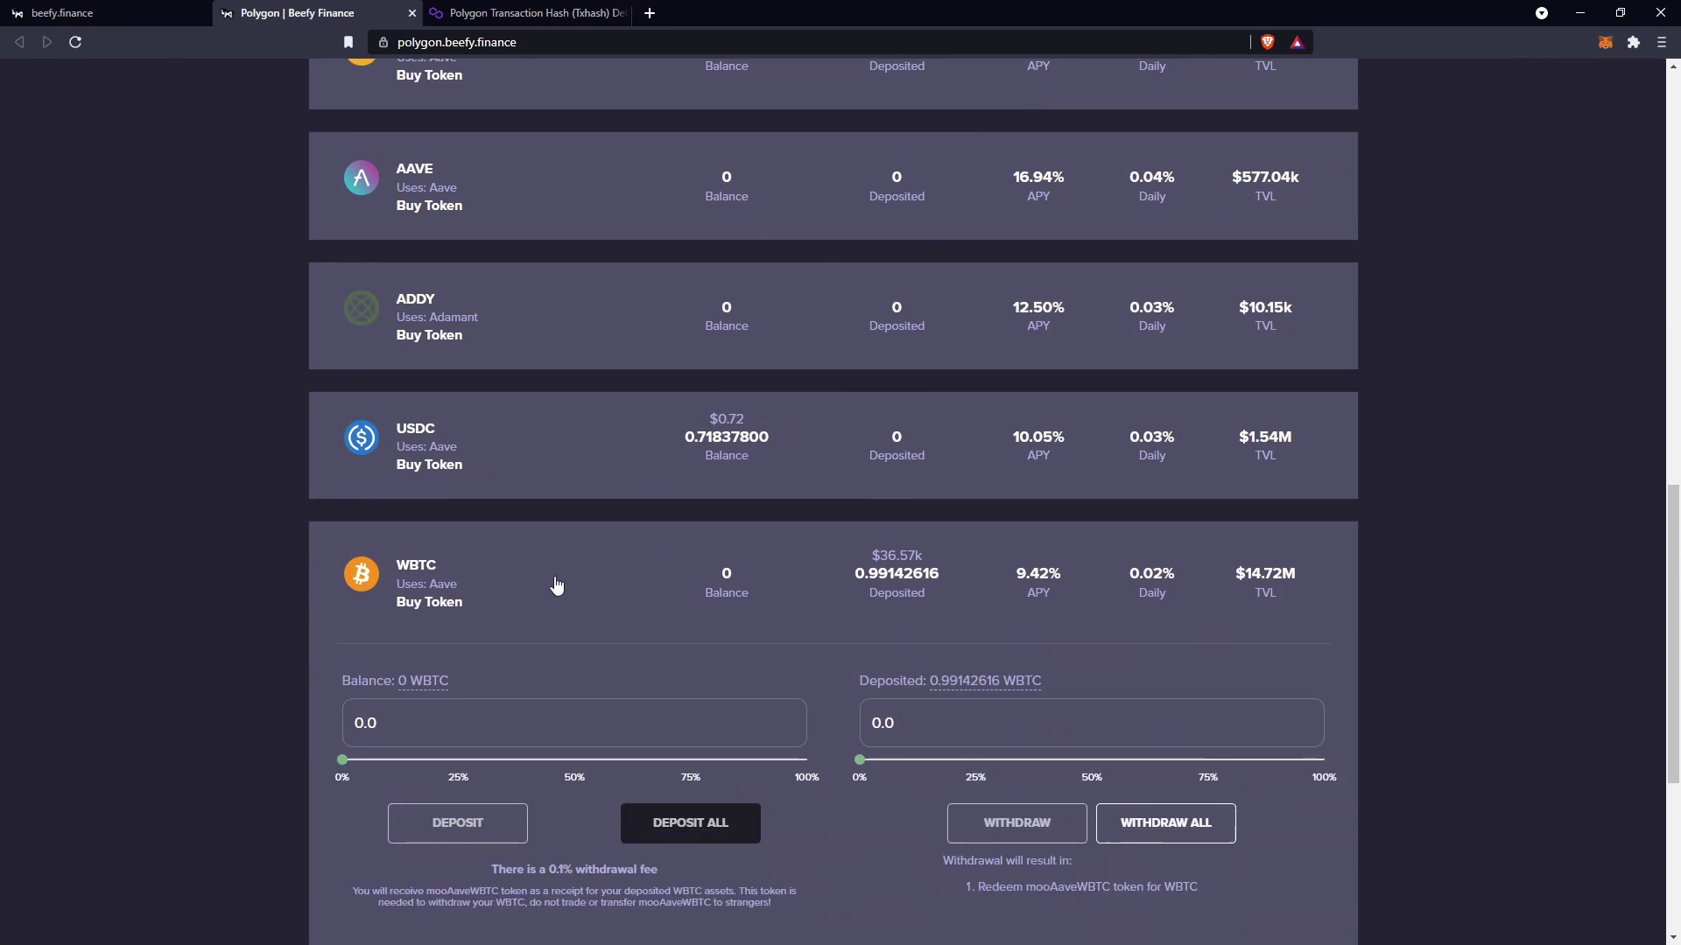
{"action": "left_click", "coordinate": [613, 569]}
{"action": "scroll", "coordinate": [608, 617], "scroll_direction": "down", "scroll_amount": 2}
Step: Expand the ETH vault and set its withdraw amount to the full 50.04771741 ETH deposit
{"action": "left_click", "coordinate": [582, 578]}
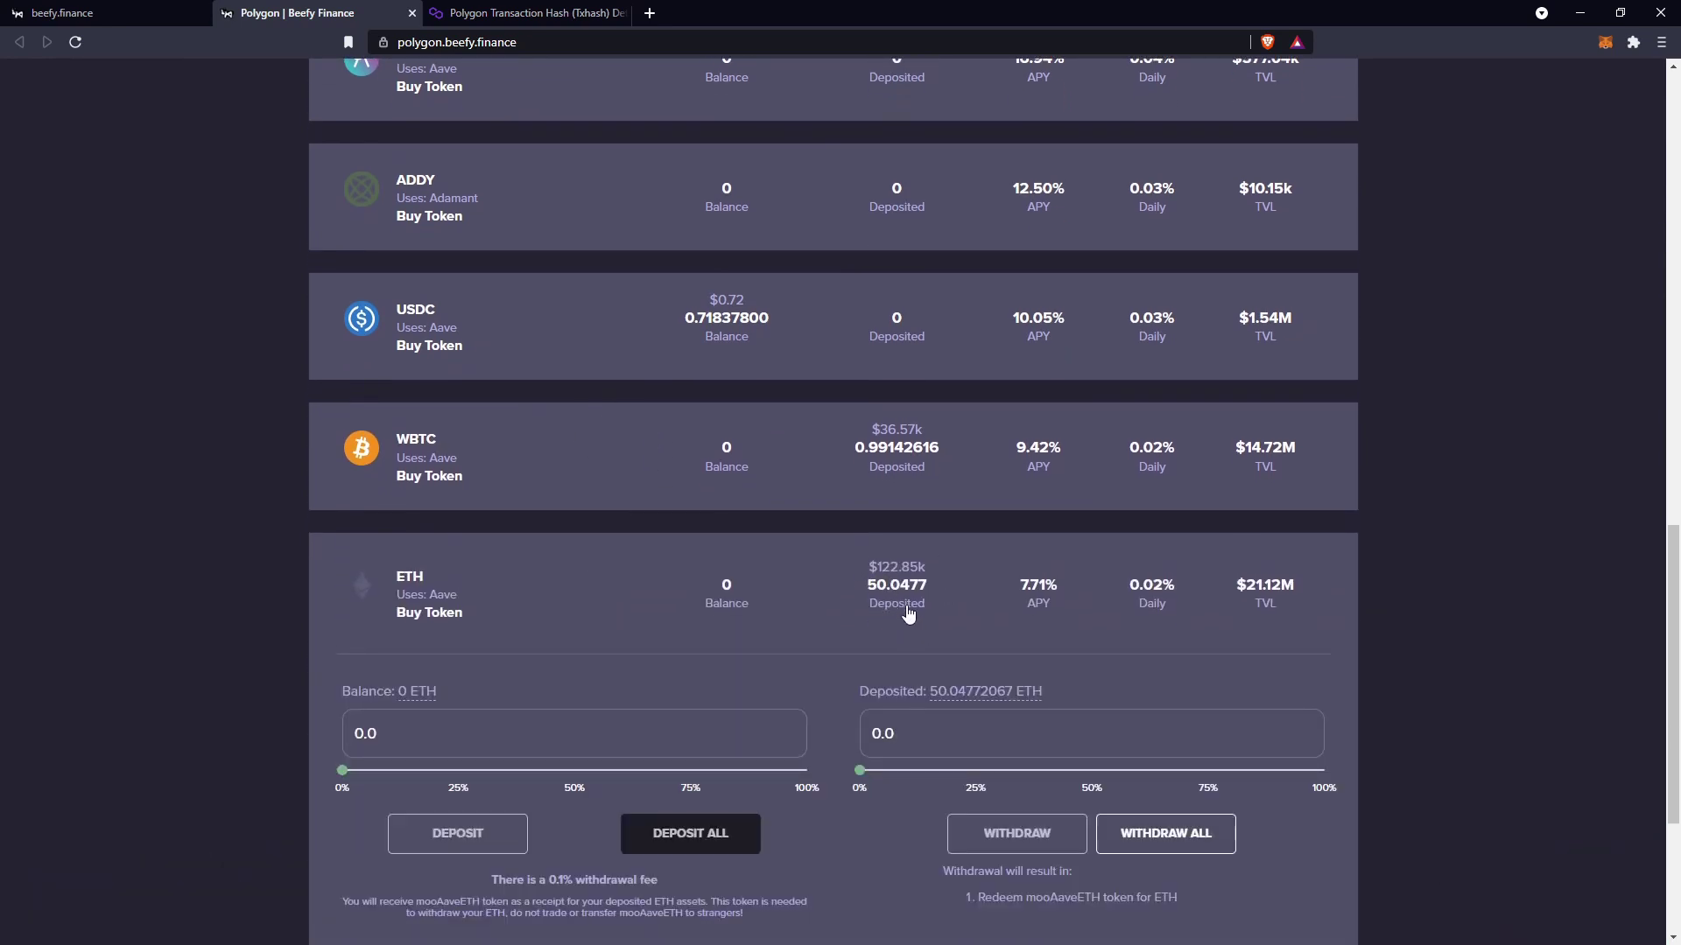
{"action": "scroll", "coordinate": [909, 594], "scroll_direction": "down", "scroll_amount": 2}
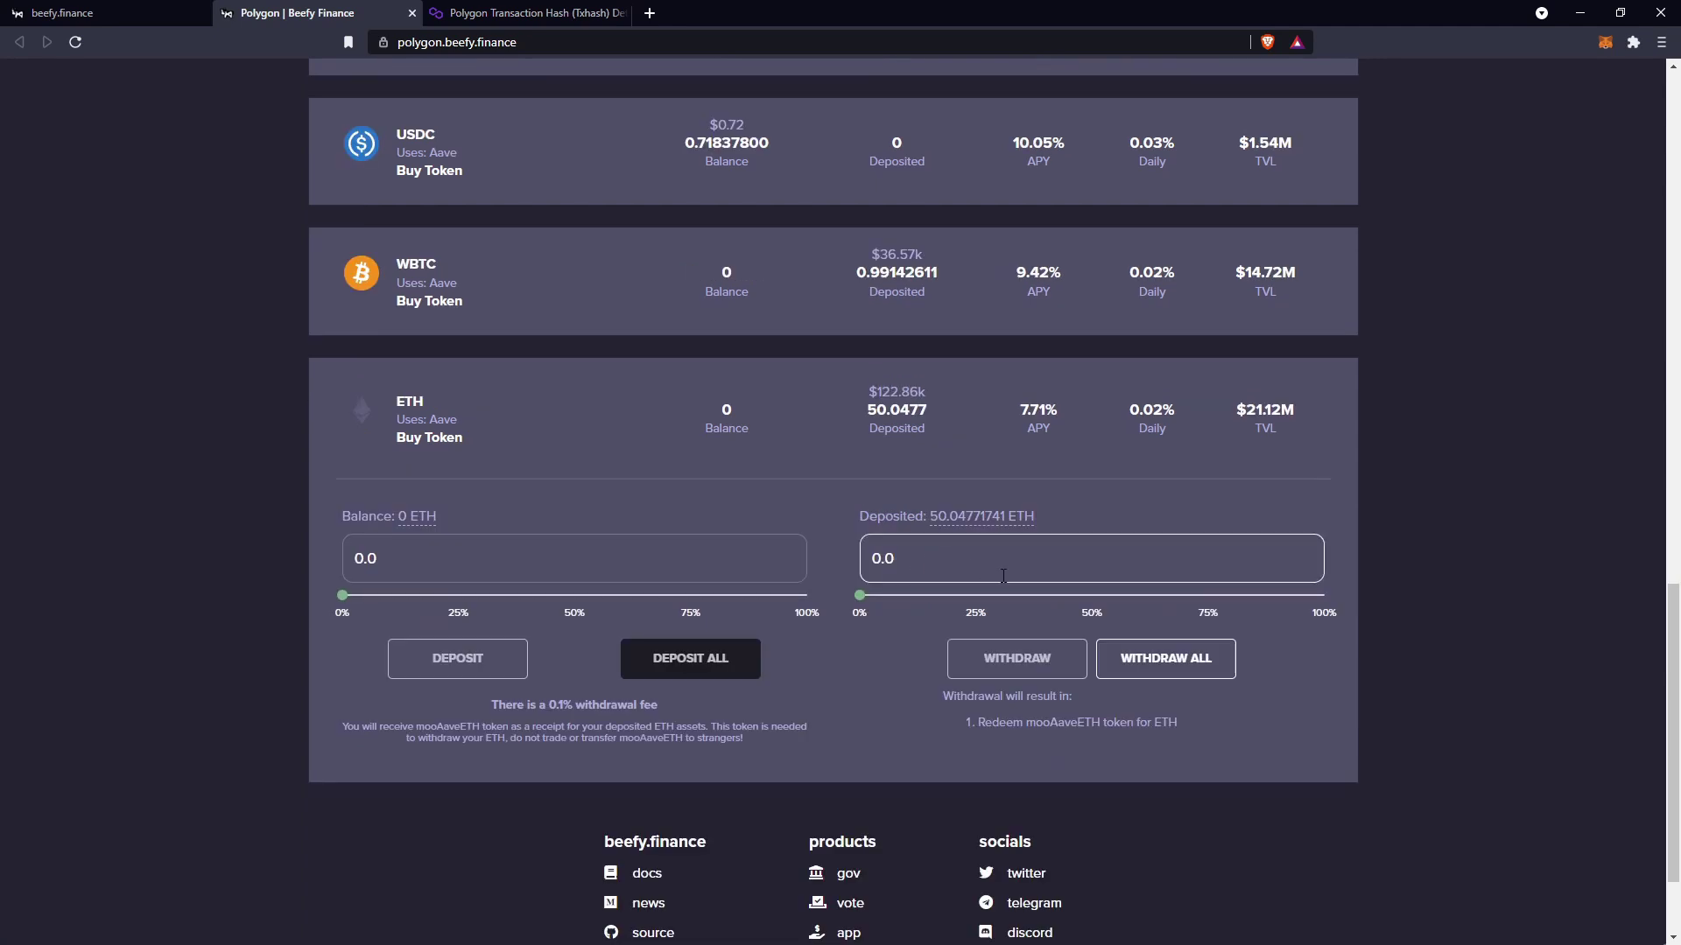
{"action": "left_click_drag", "start_coordinate": [857, 610], "coordinate": [1327, 597]}
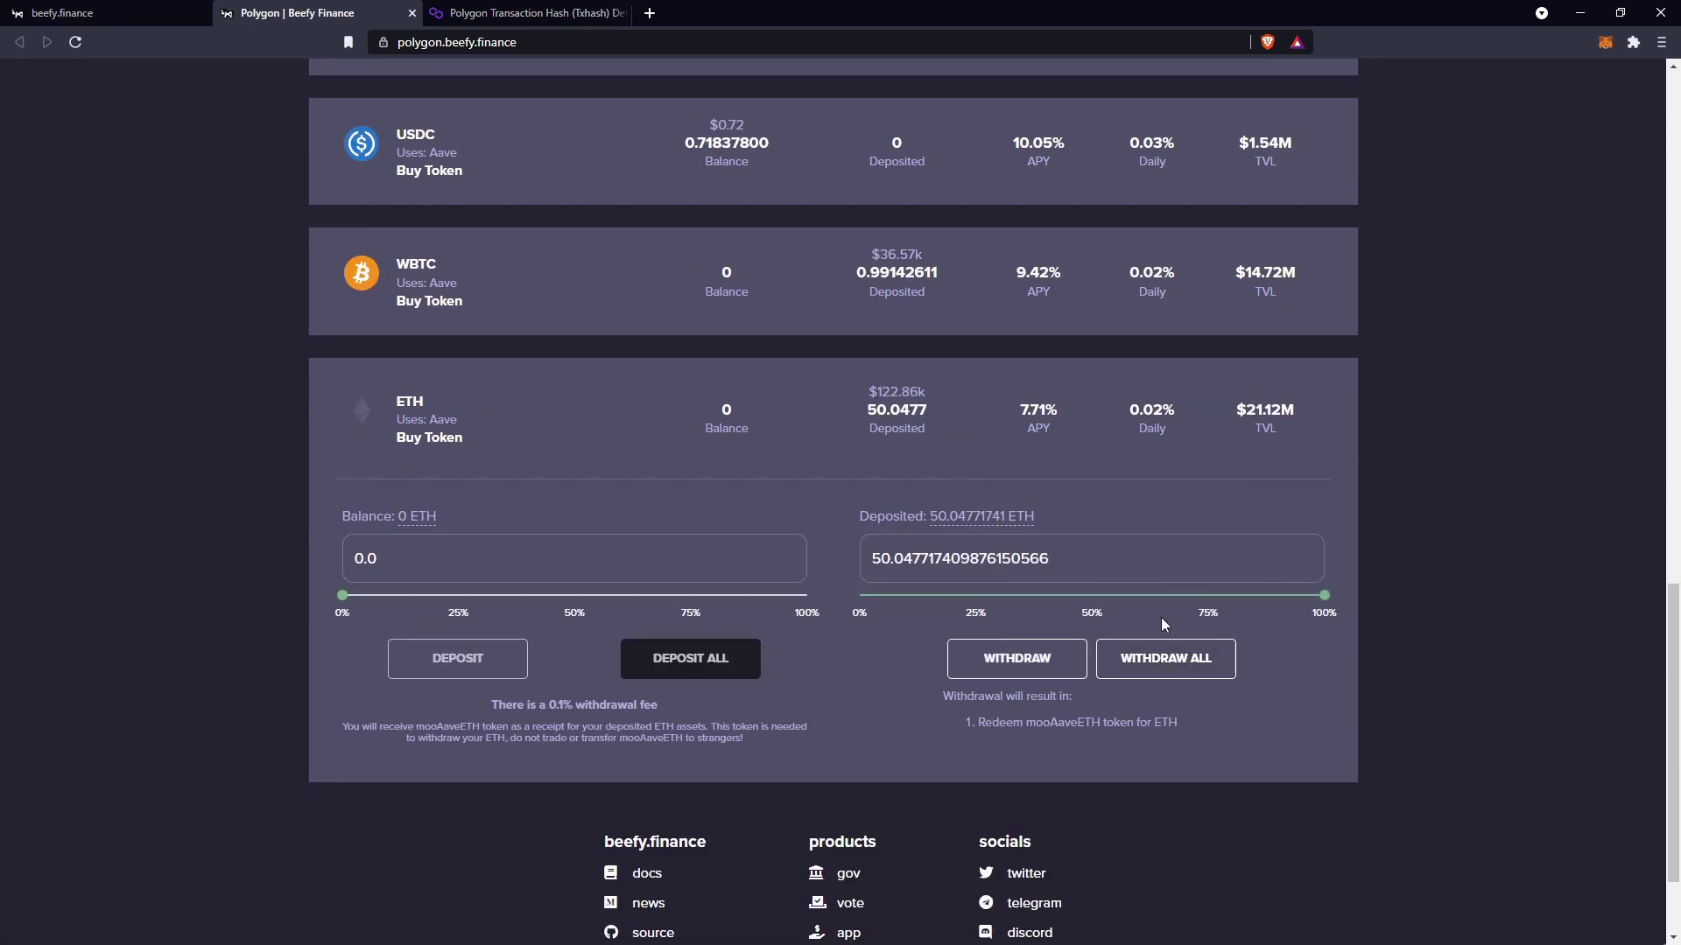
{"action": "left_click_drag", "start_coordinate": [571, 706], "coordinate": [525, 706]}
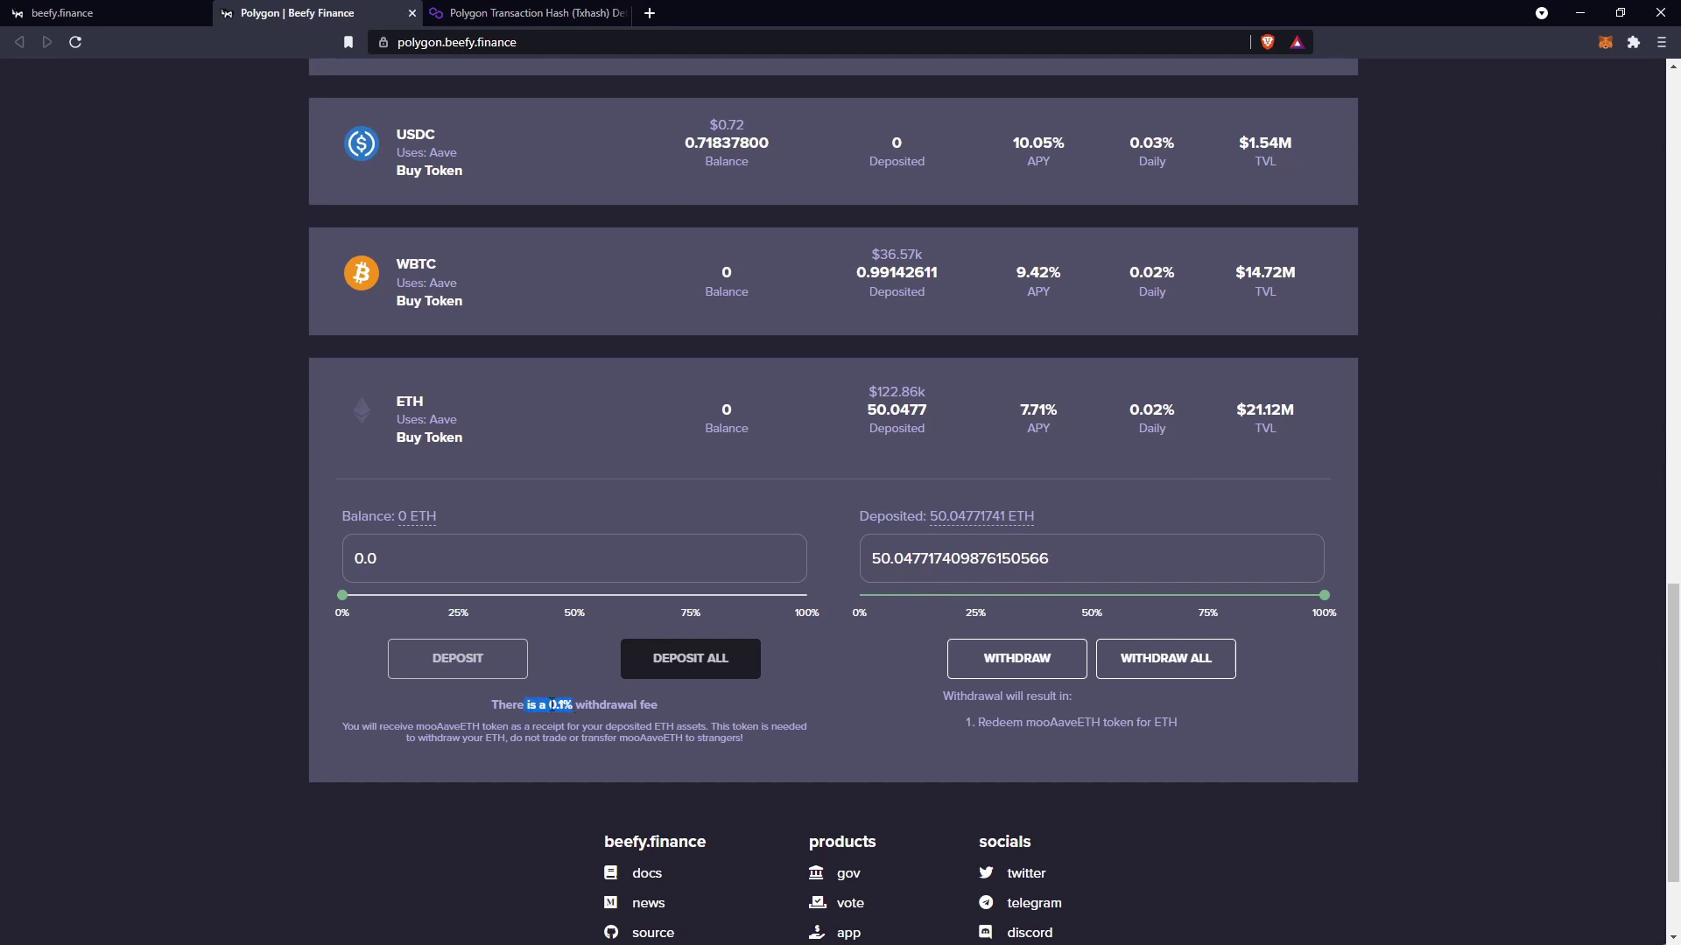
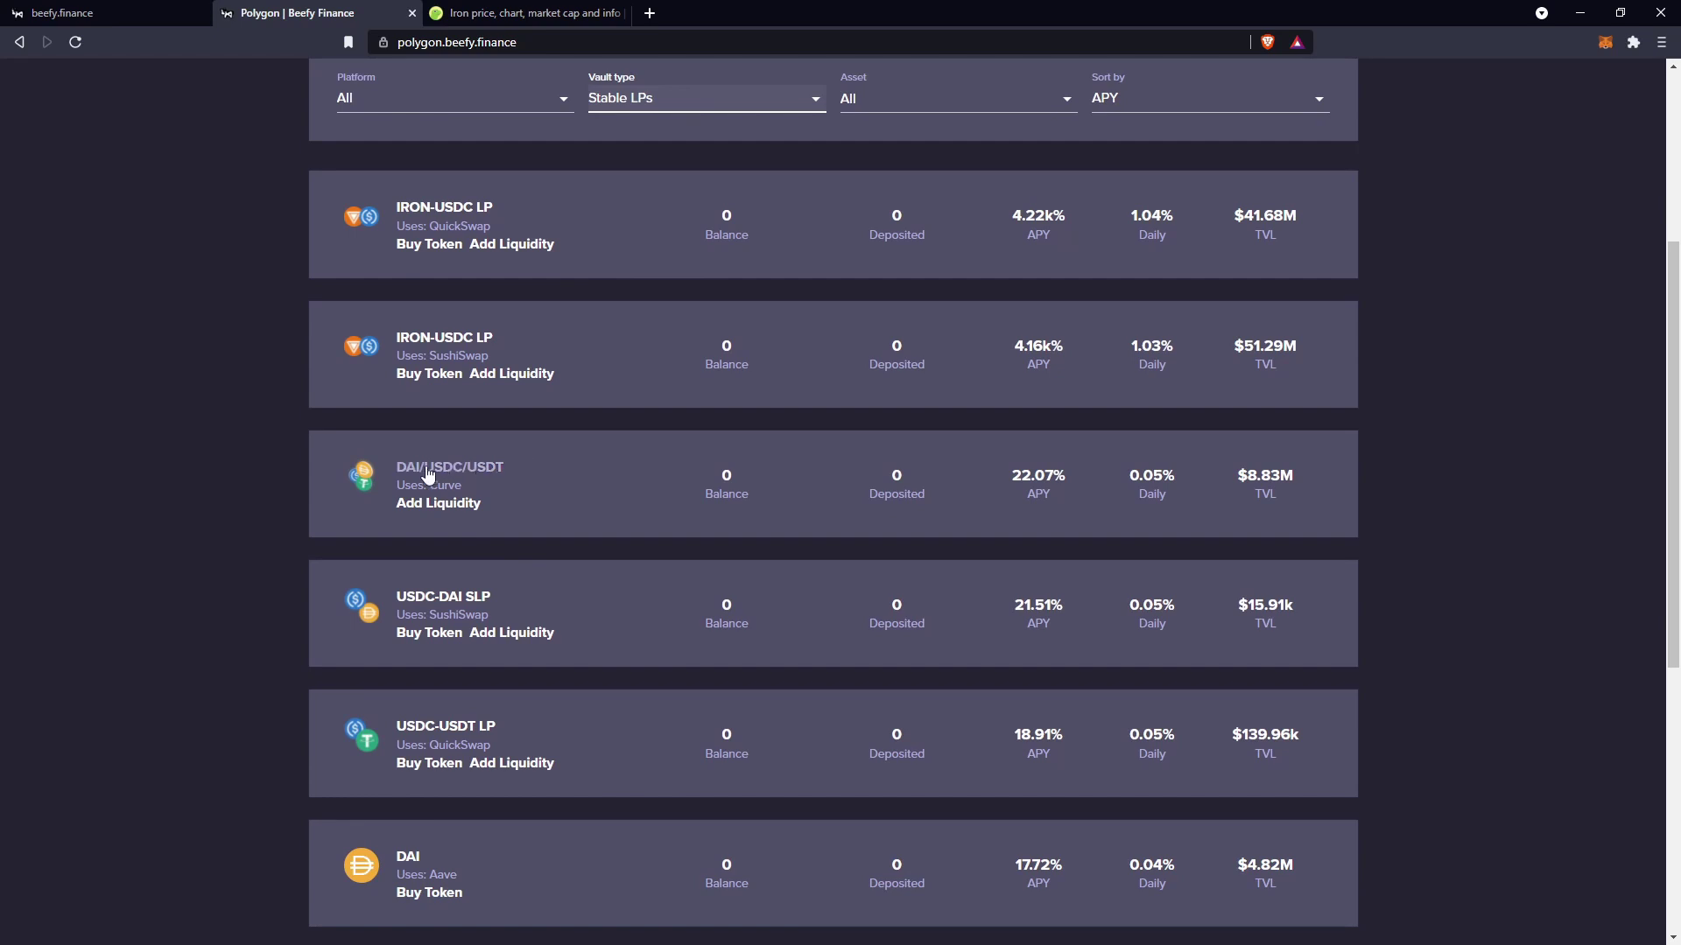
Step: Approve the IRON-USDC LP token for the QuickSwap vault and confirm the approval in MetaMask
{"action": "left_click", "coordinate": [429, 477]}
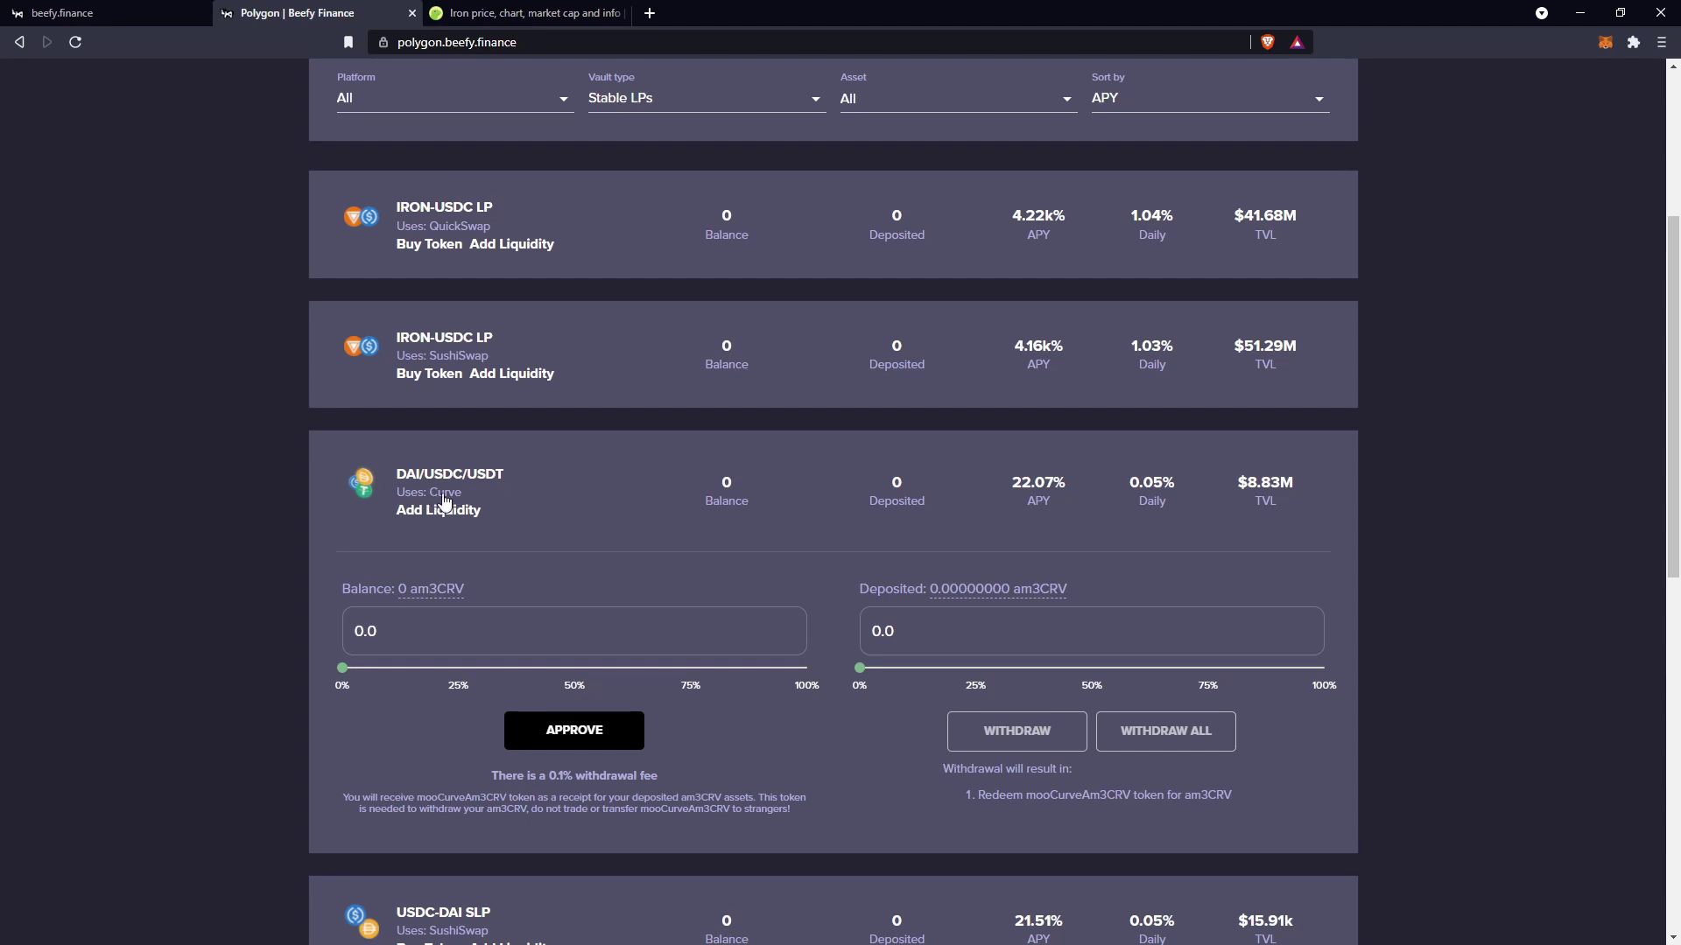
{"action": "scroll", "coordinate": [508, 372], "scroll_direction": "up", "scroll_amount": 2}
{"action": "left_click", "coordinate": [516, 390]}
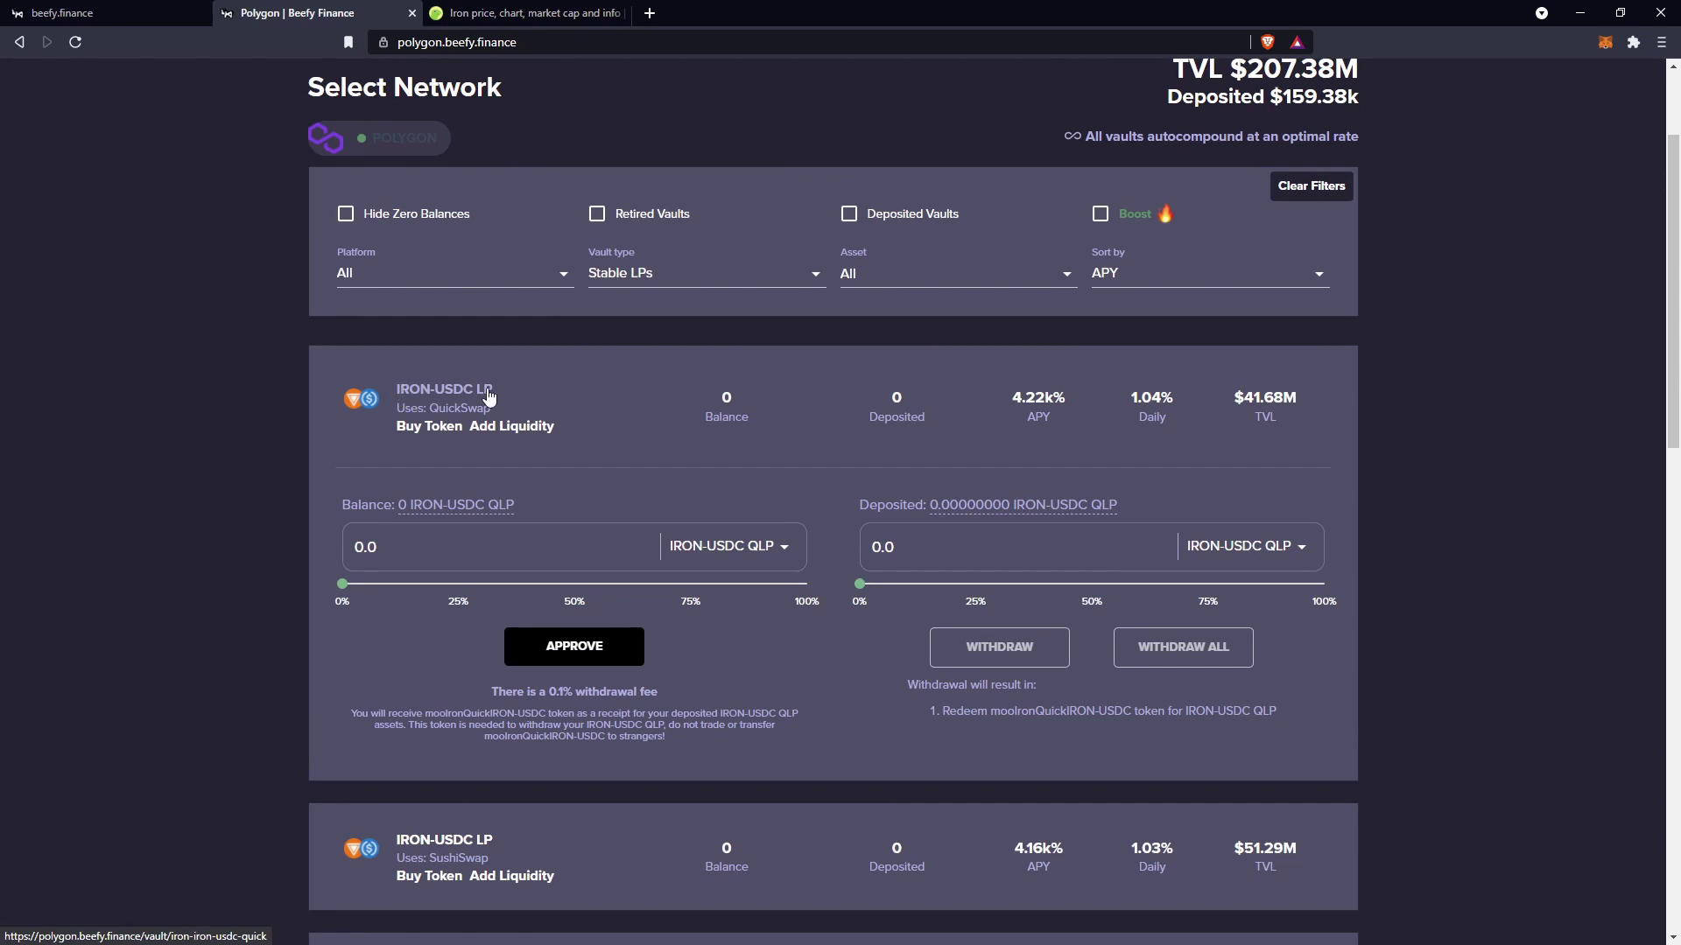
{"action": "left_click", "coordinate": [608, 646]}
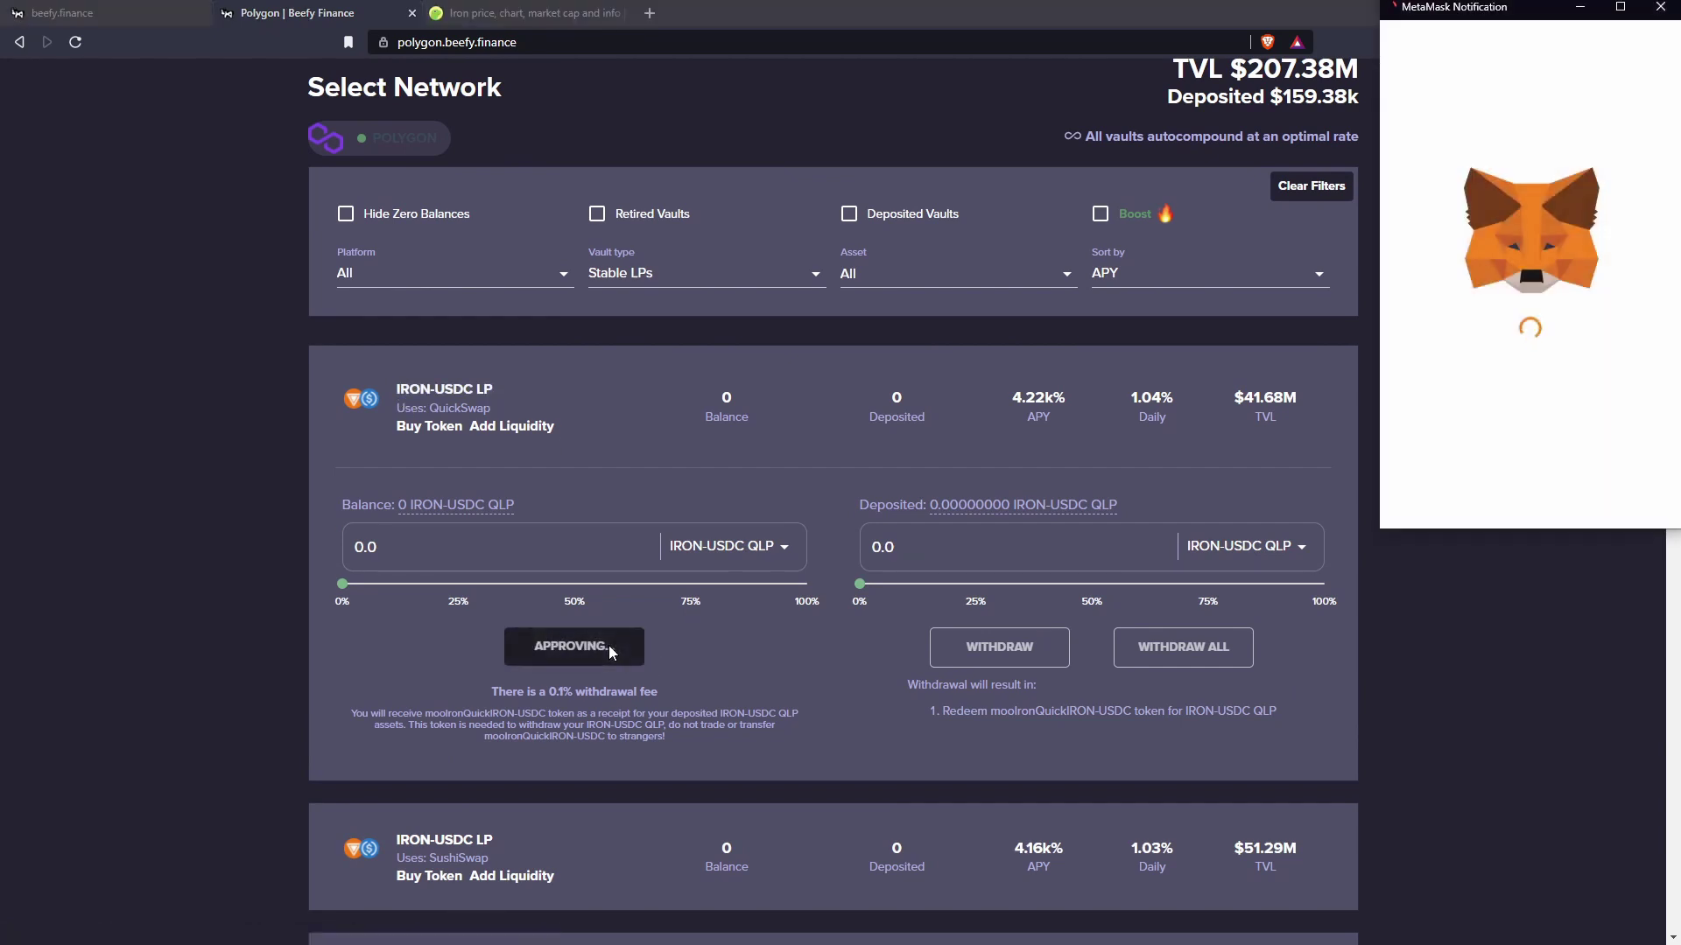
{"action": "scroll", "coordinate": [1628, 490], "scroll_direction": "down", "scroll_amount": 2}
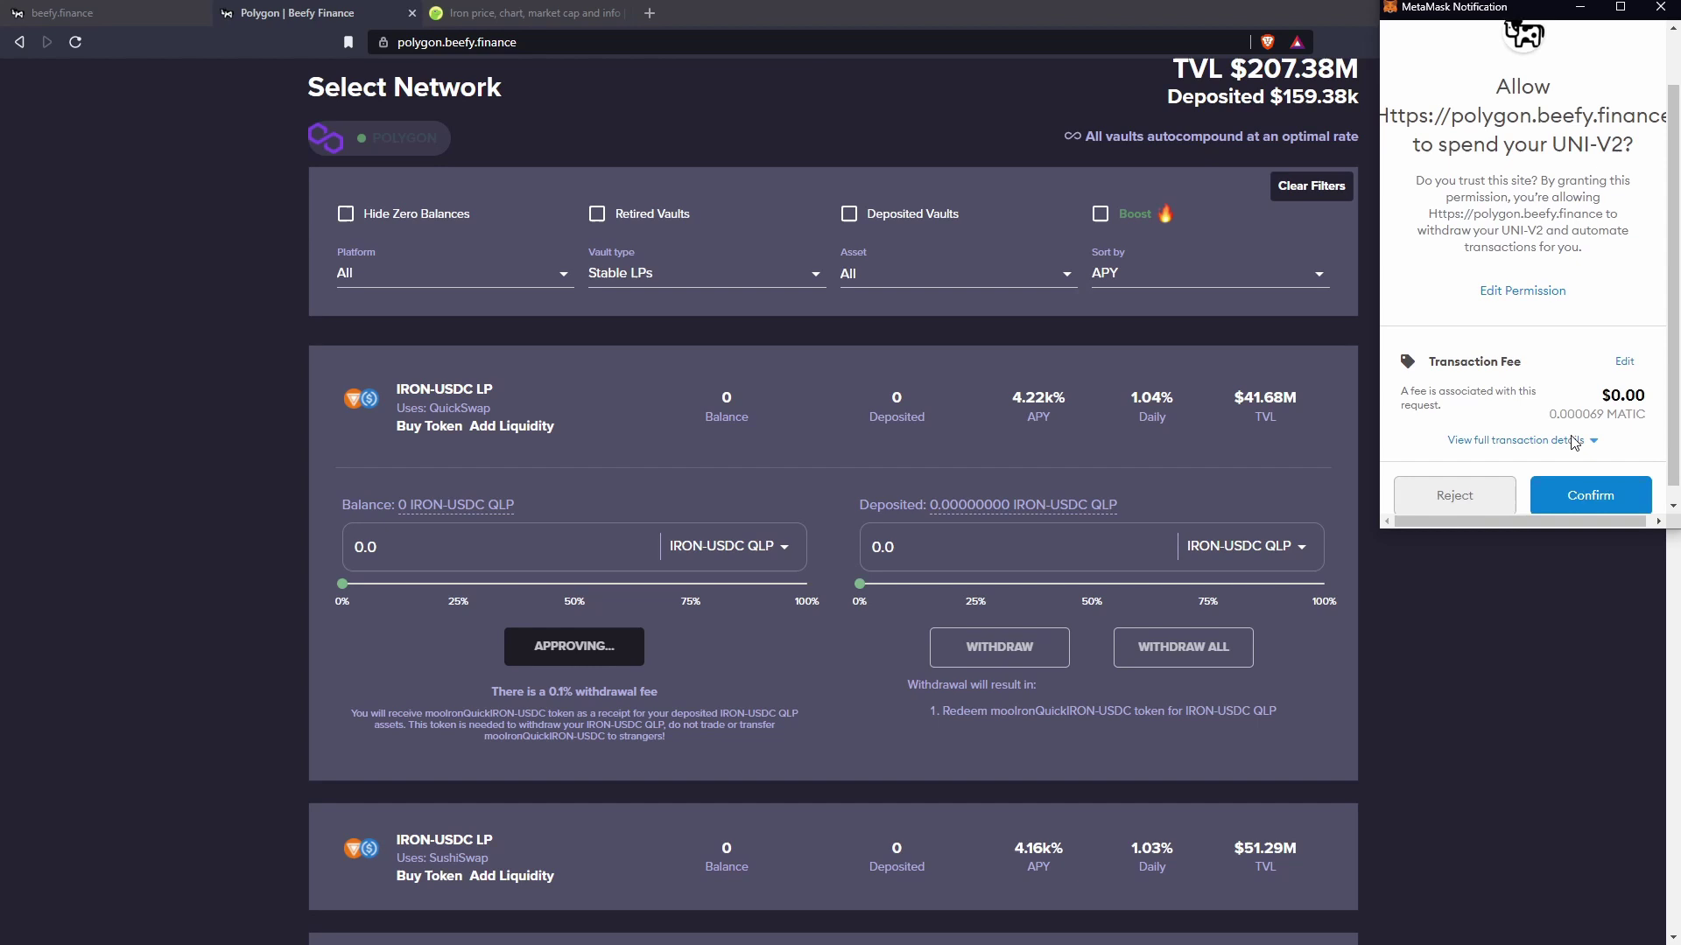
{"action": "left_click", "coordinate": [1631, 499]}
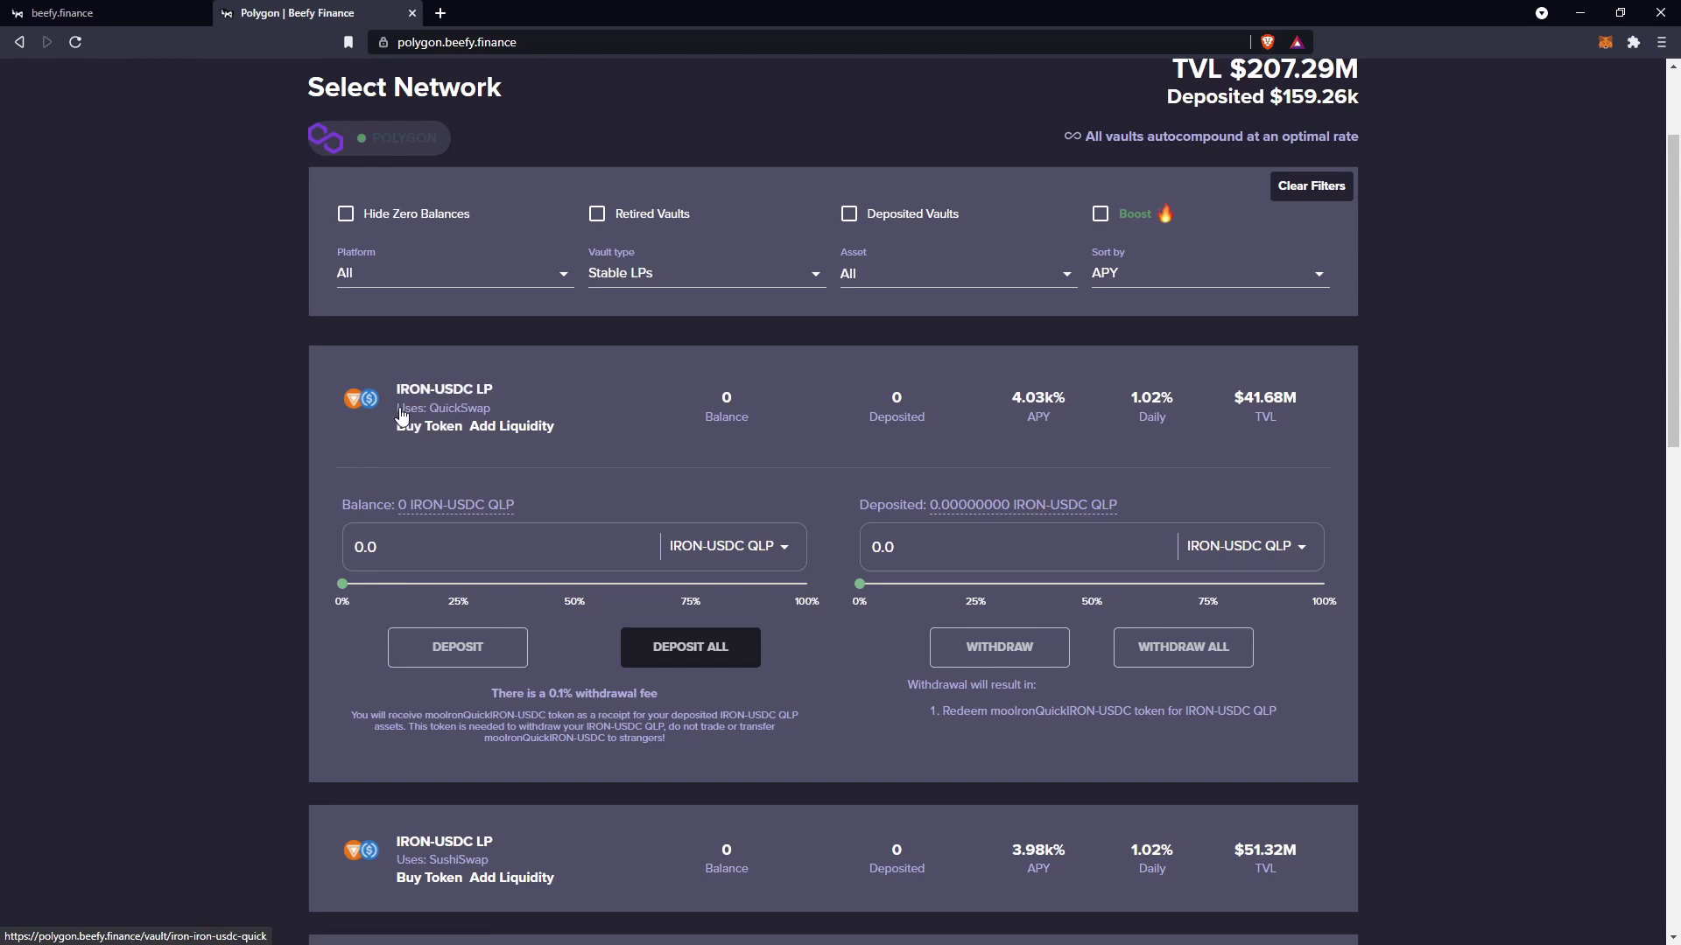
Step: Open QuickSwap from the vault, accept the IRON import warning, and choose USDC as the source token
{"action": "left_click", "coordinate": [417, 427]}
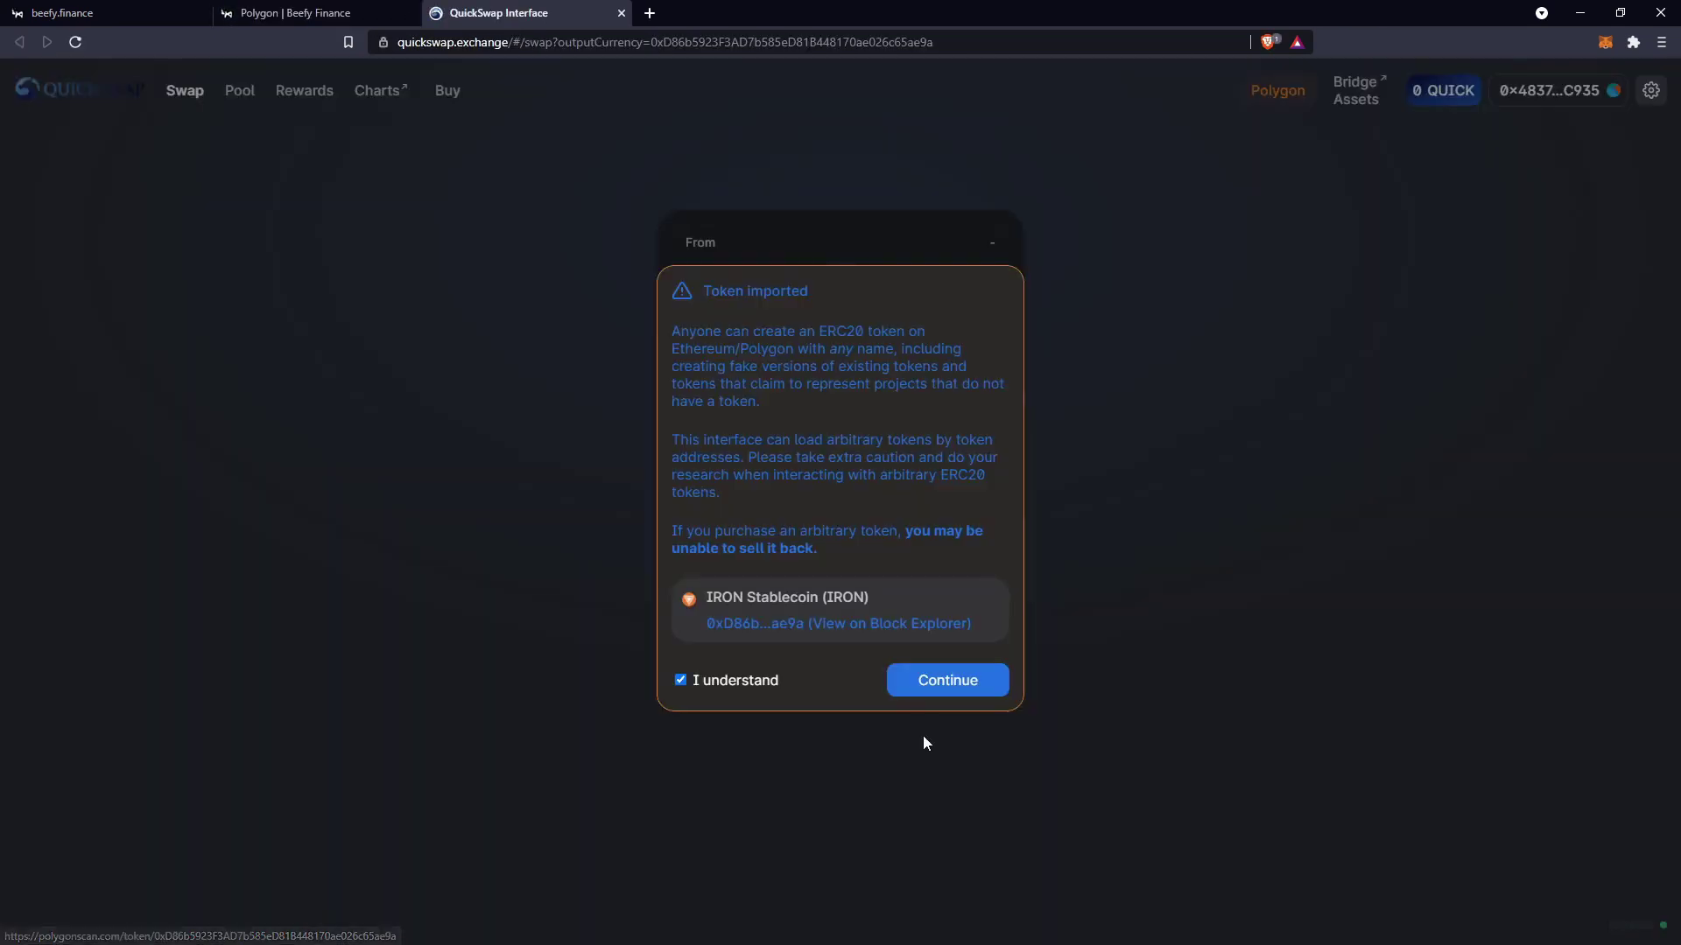
{"action": "left_click", "coordinate": [971, 692]}
{"action": "left_click", "coordinate": [941, 276]}
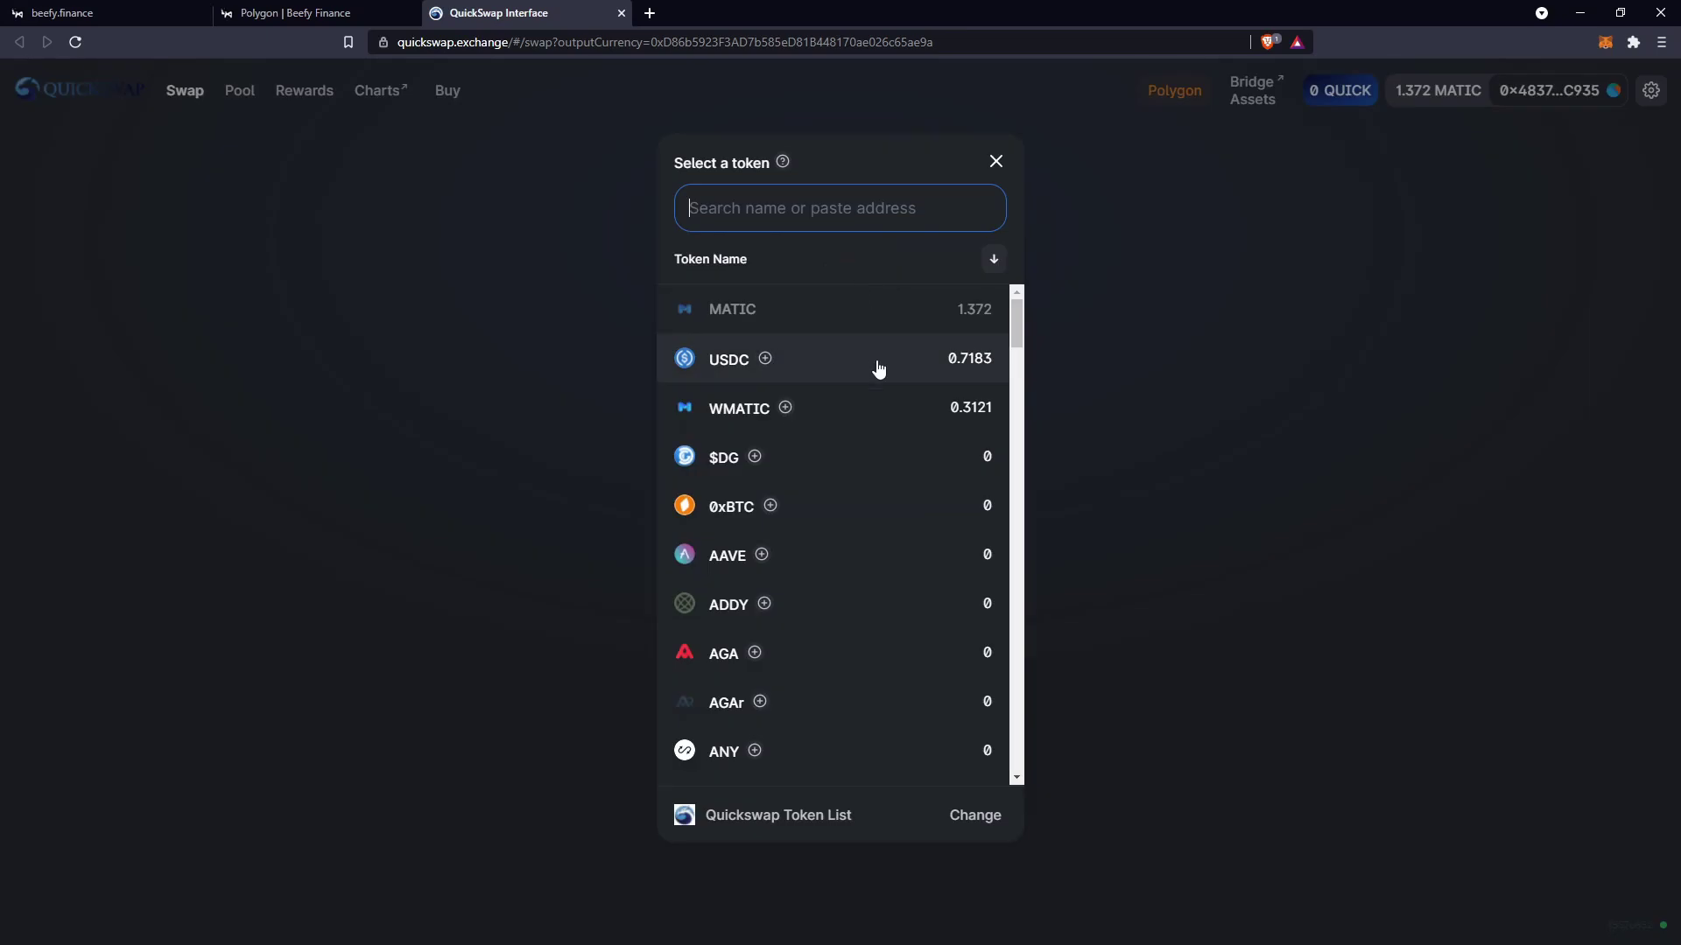
{"action": "left_click", "coordinate": [879, 364]}
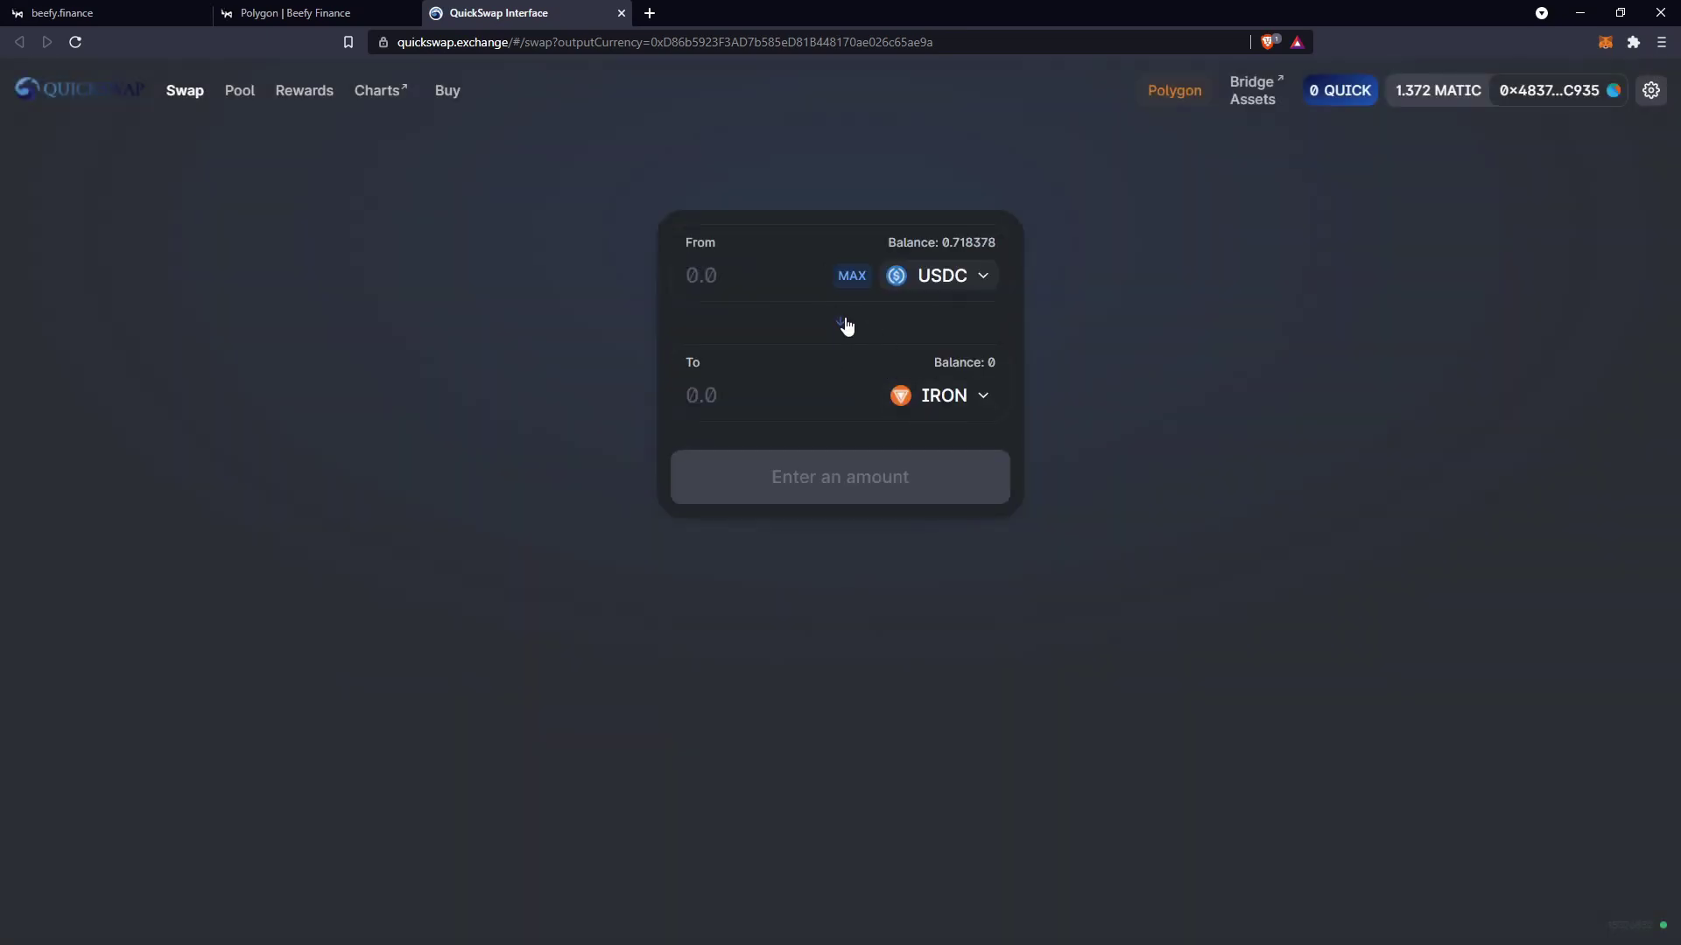
Step: Swap 0.35 USDC for about 0.347 IRON, confirming the transaction in MetaMask
{"action": "left_click", "coordinate": [852, 276]}
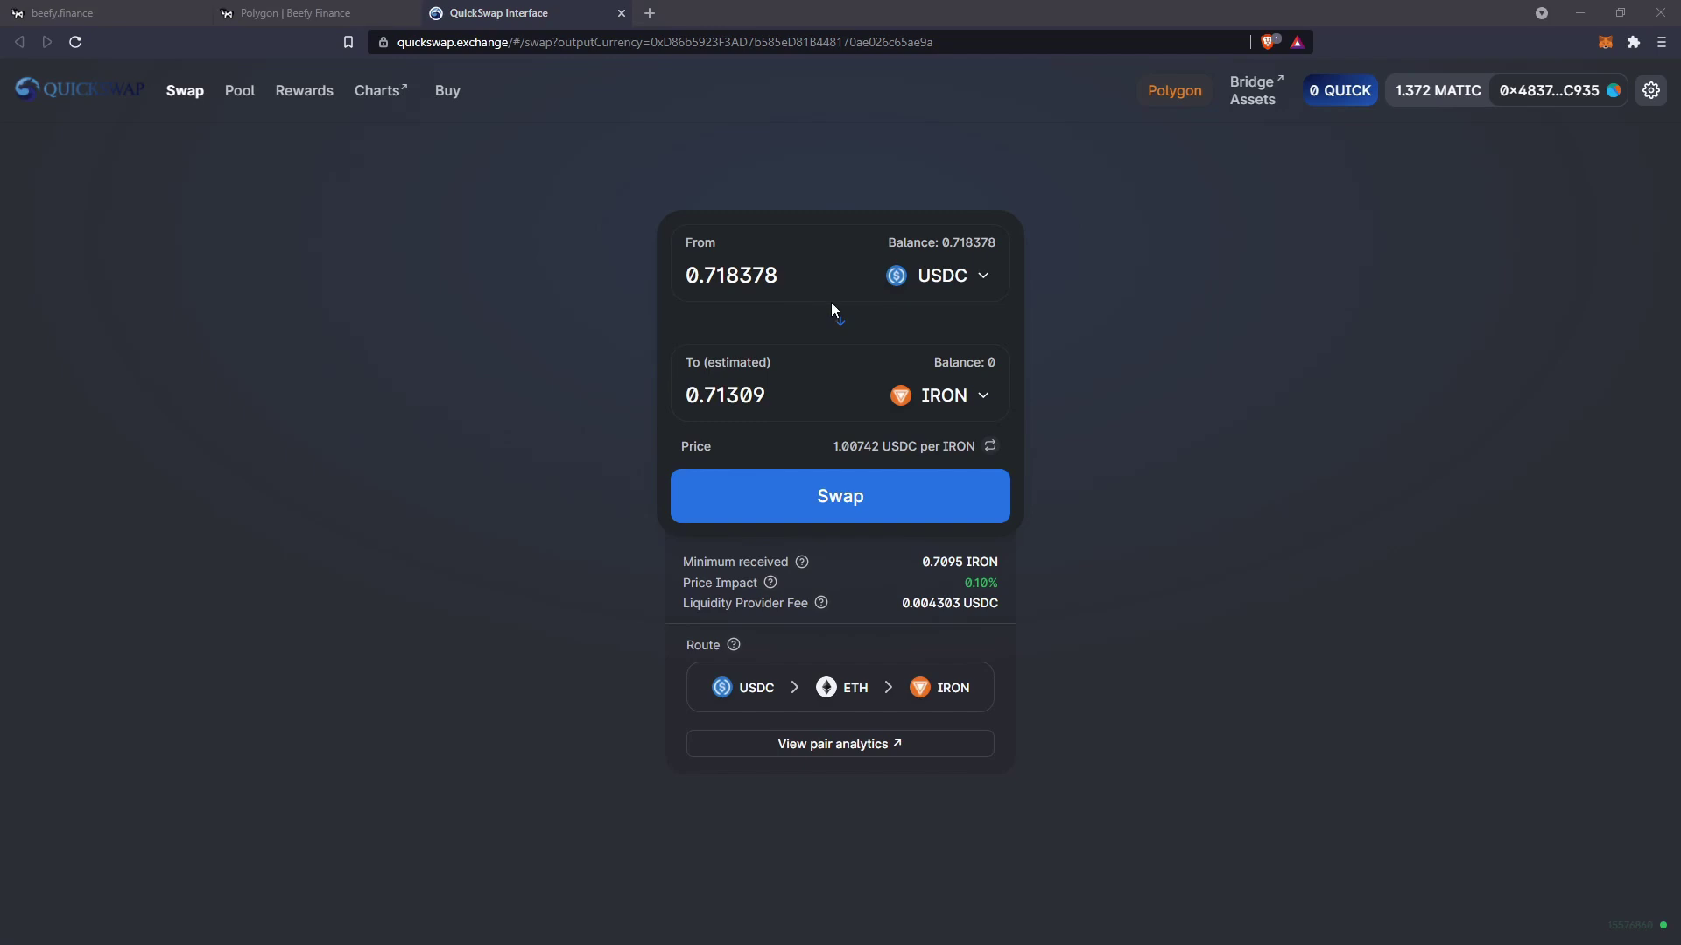
{"action": "left_click_drag", "start_coordinate": [832, 292], "coordinate": [679, 261]}
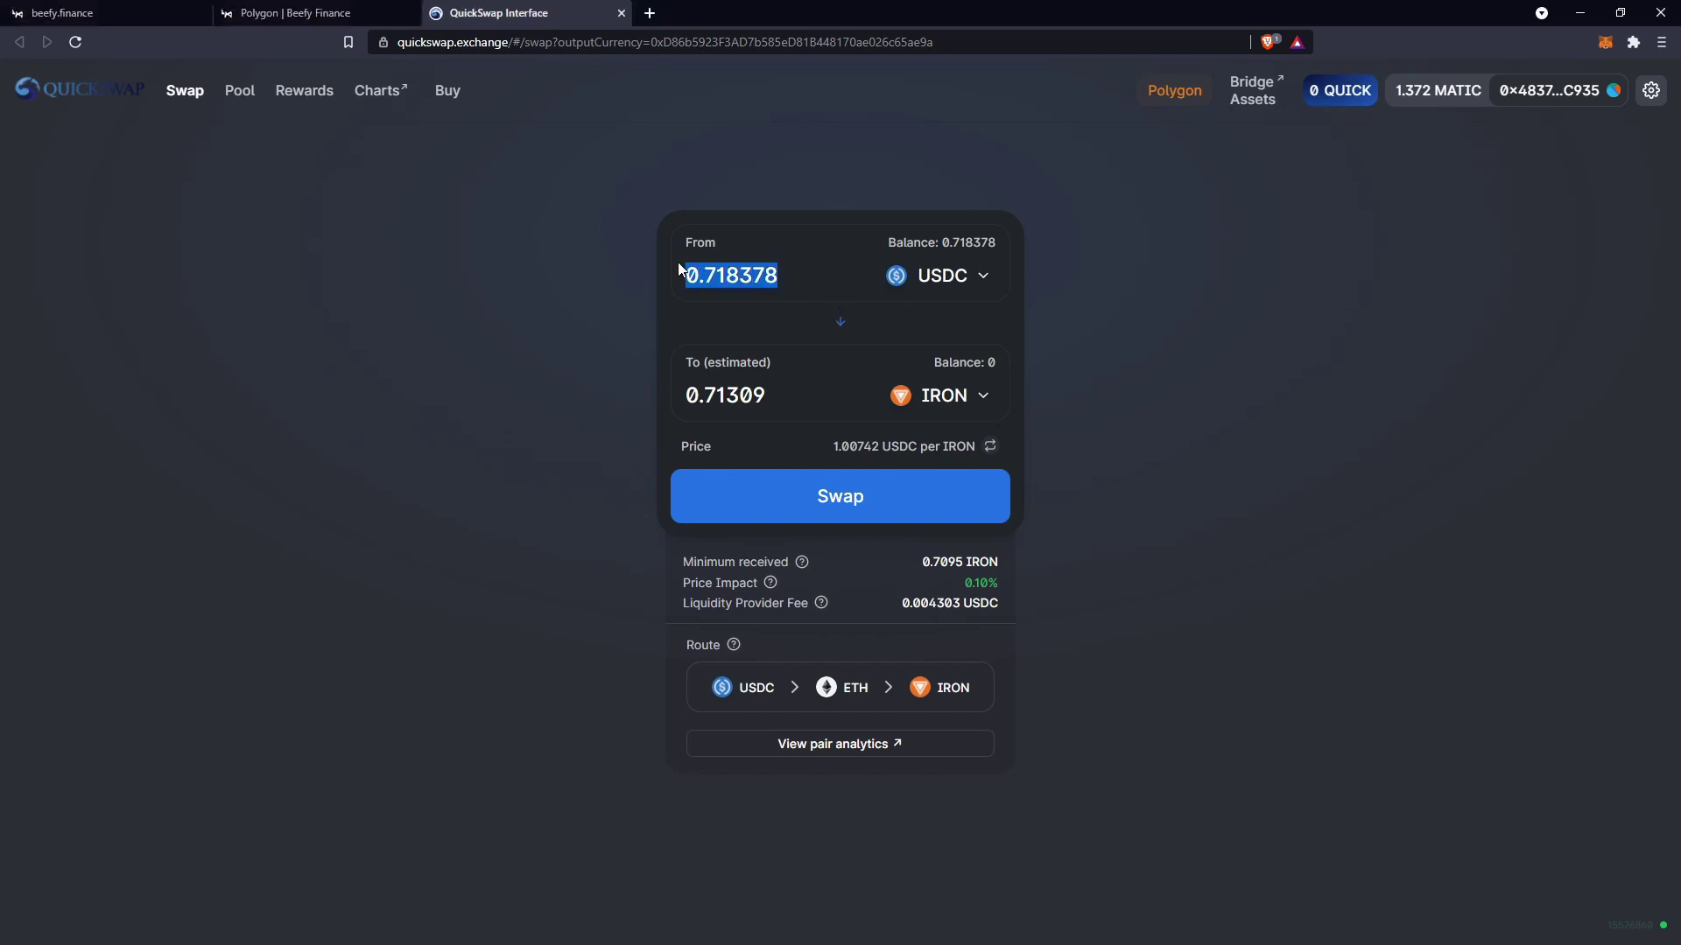
{"action": "type", "text": "0.35"}
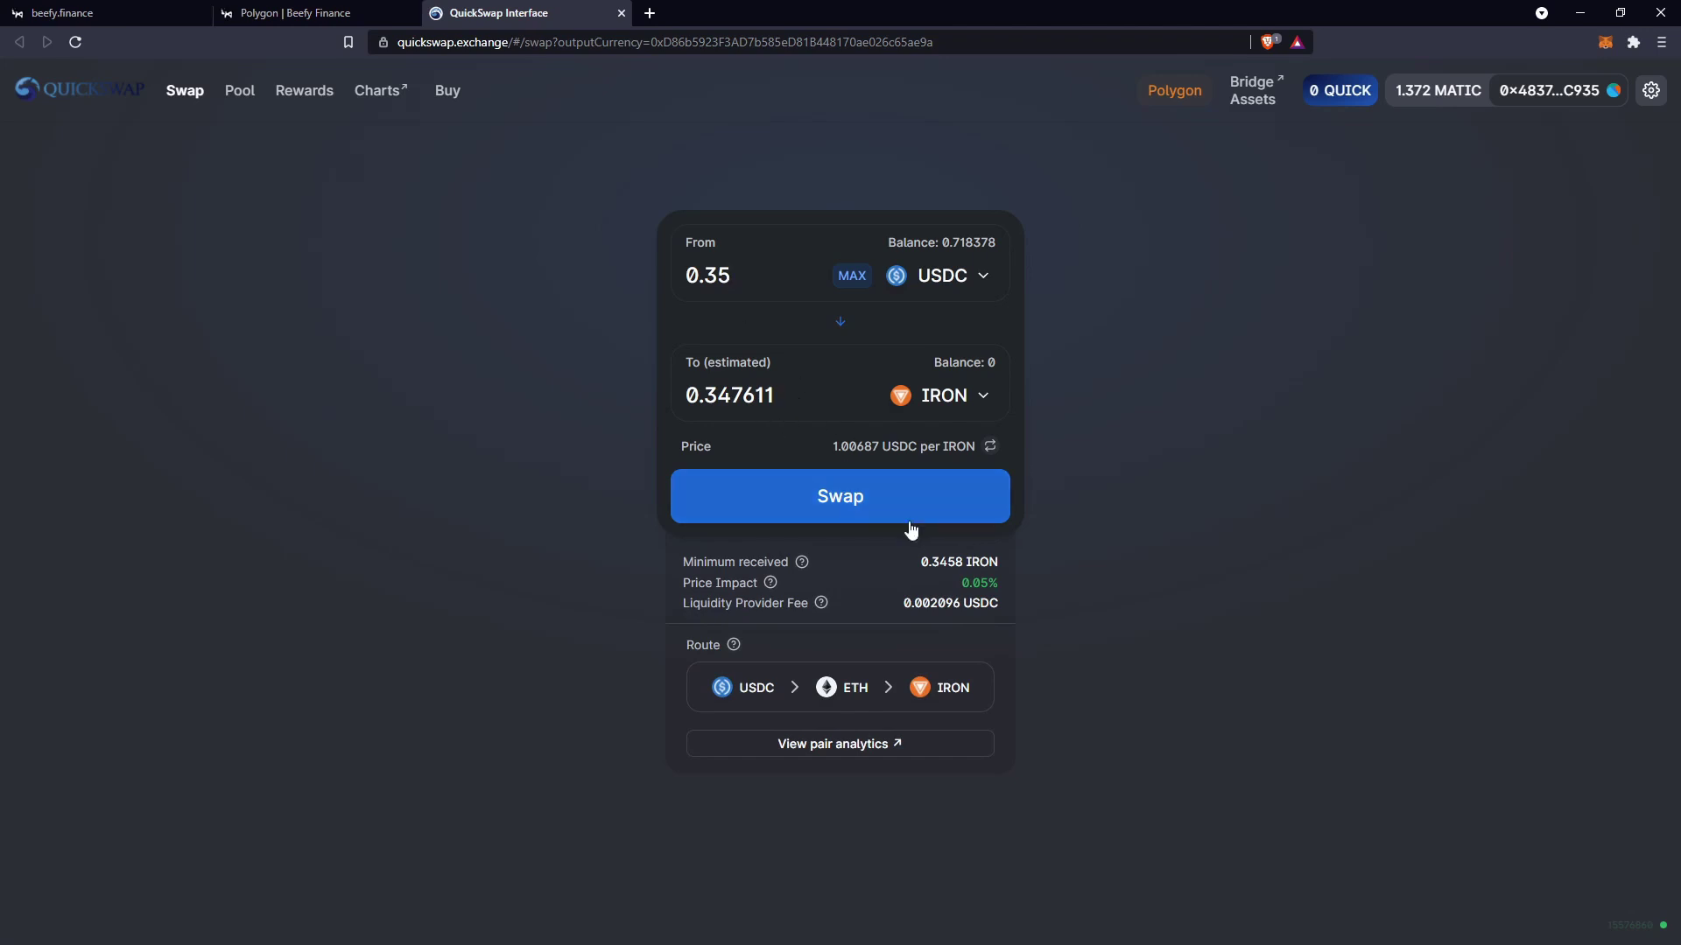
{"action": "left_click", "coordinate": [870, 503]}
{"action": "left_click", "coordinate": [921, 649]}
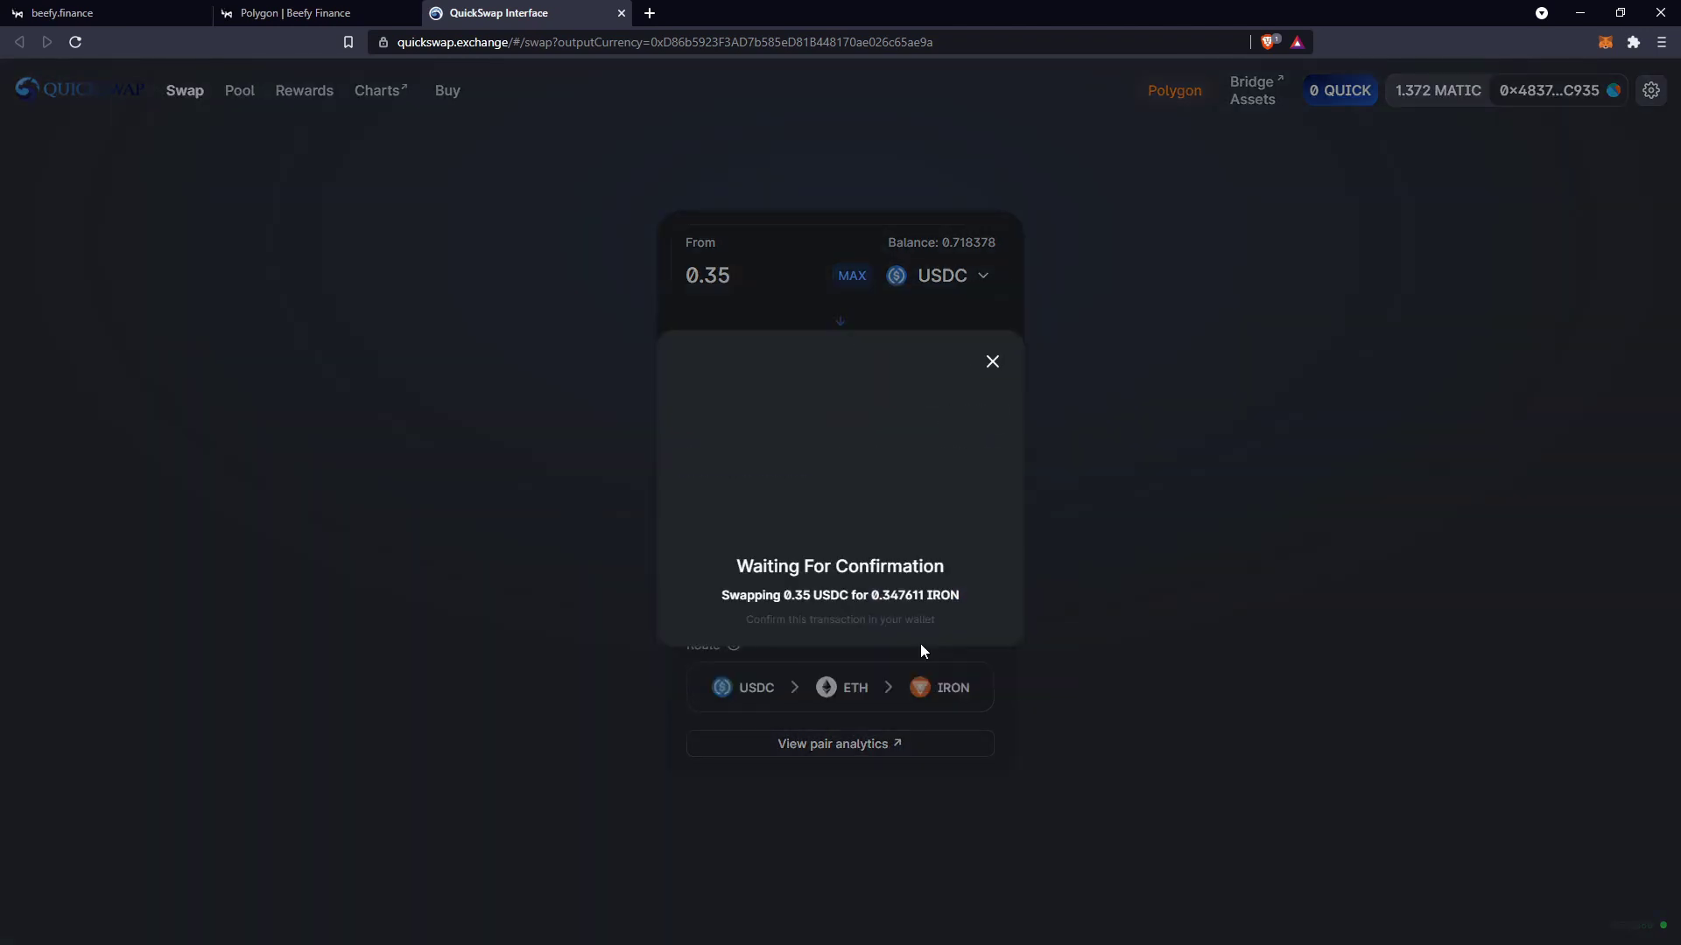
{"action": "left_click", "coordinate": [1627, 496]}
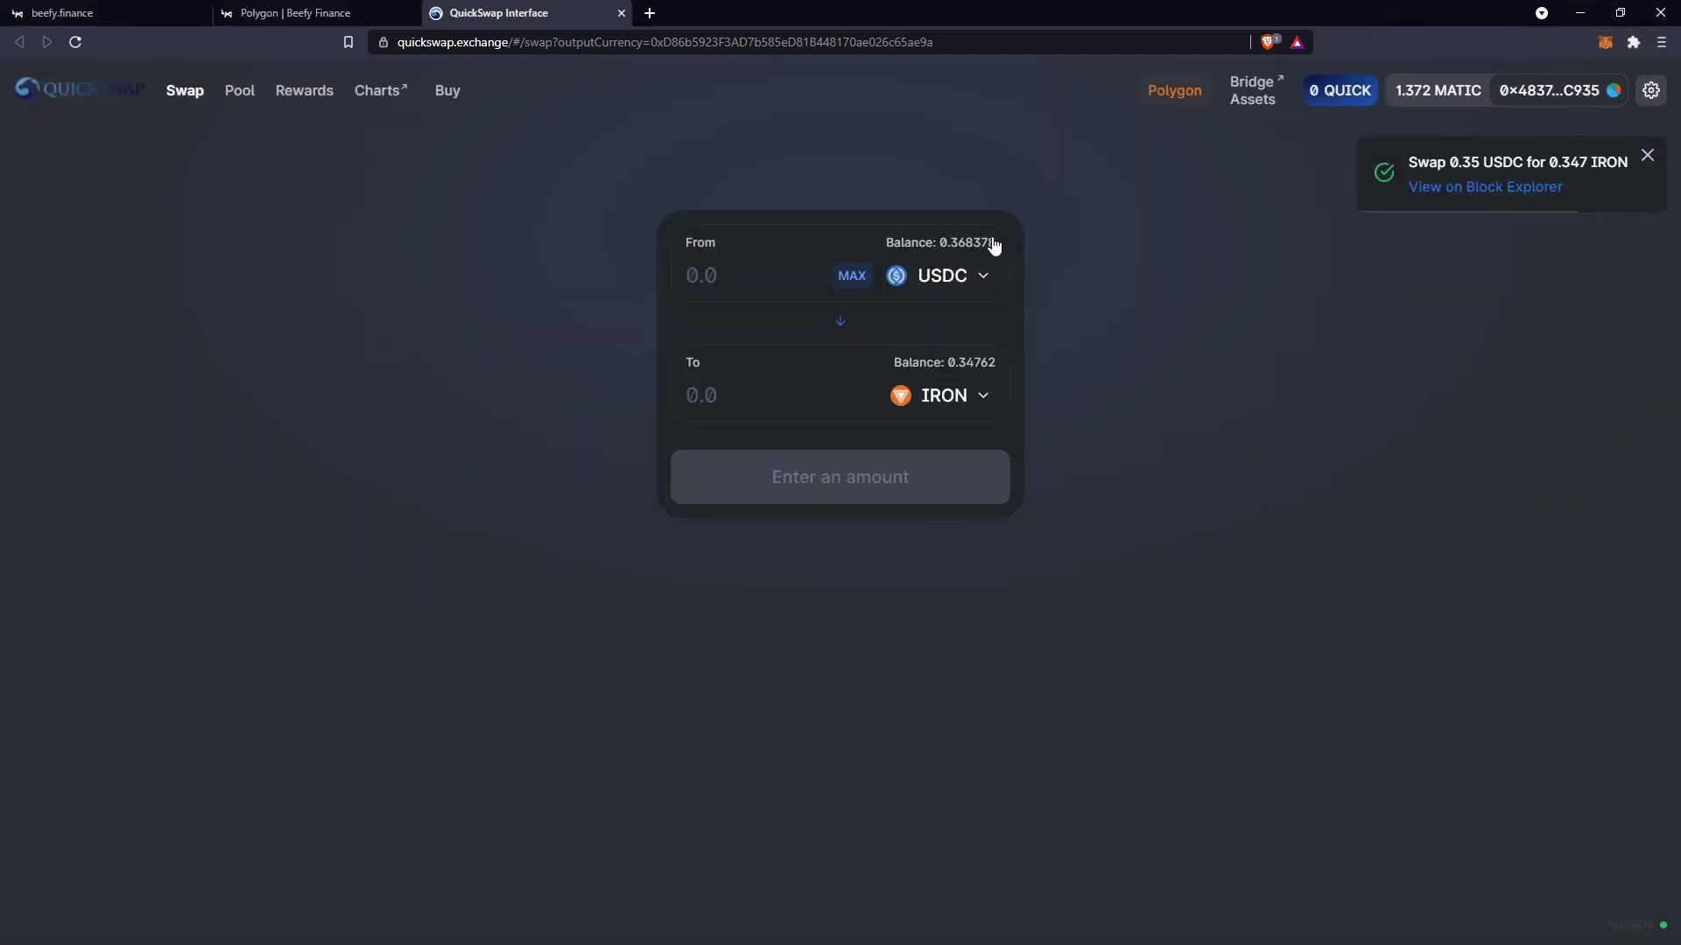
Step: Open the IRON-USDC add-liquidity page, enter the full IRON balance, and approve IRON in MetaMask
{"action": "key", "text": "ctrl+w"}
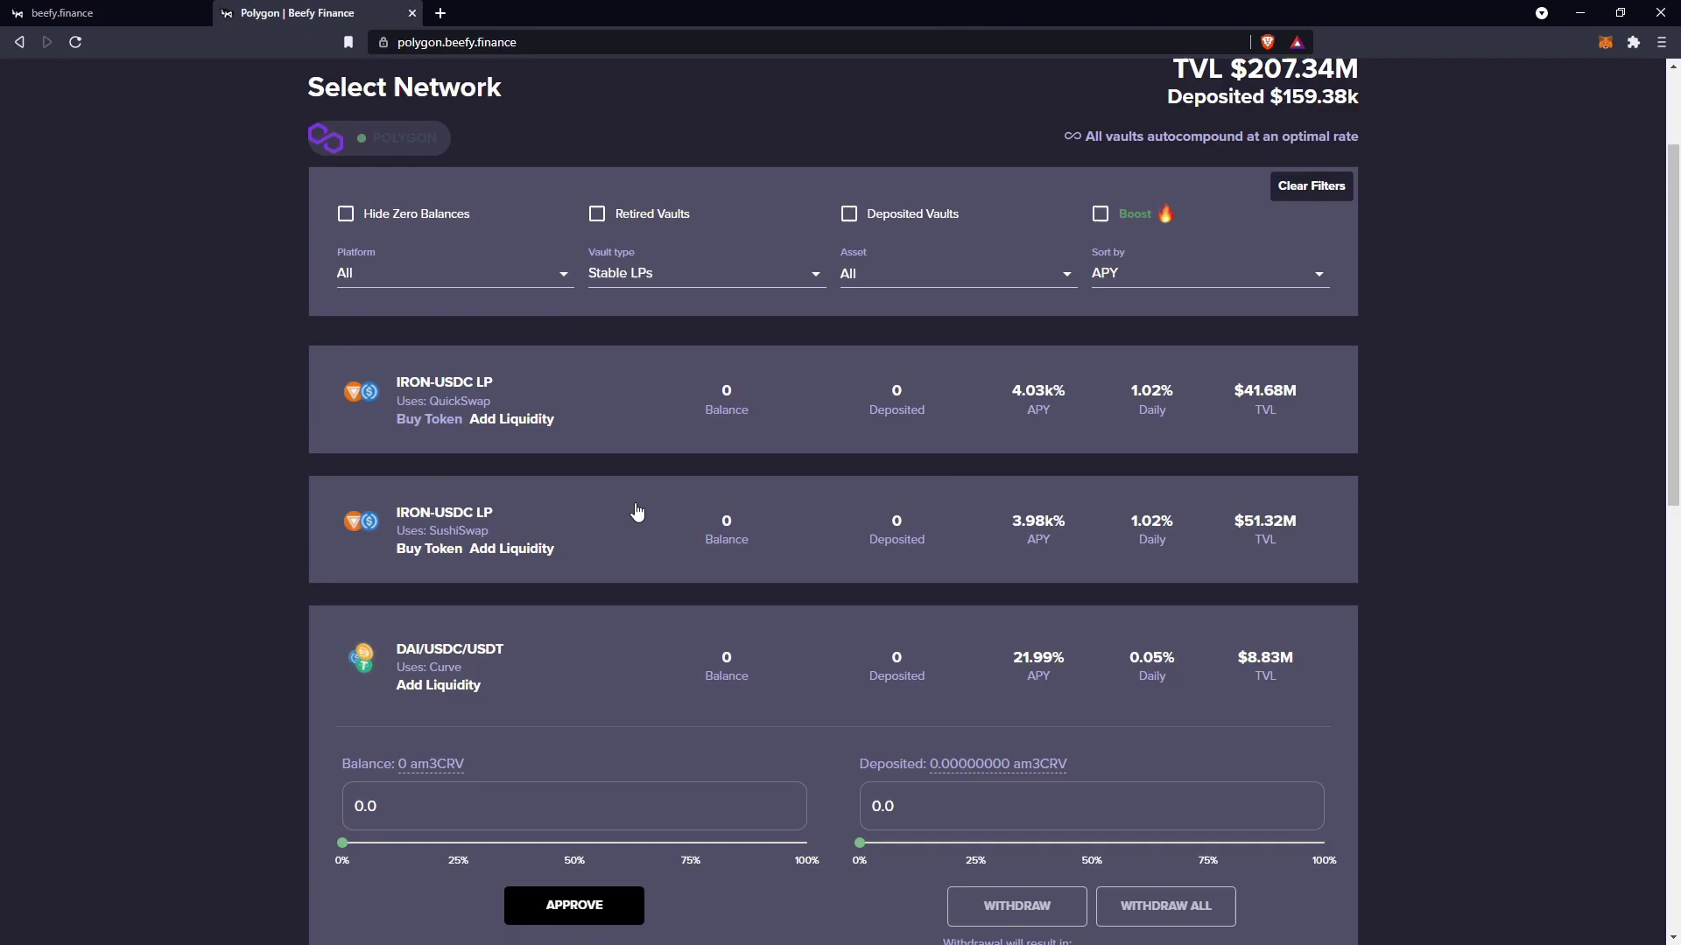
{"action": "left_click", "coordinate": [667, 403]}
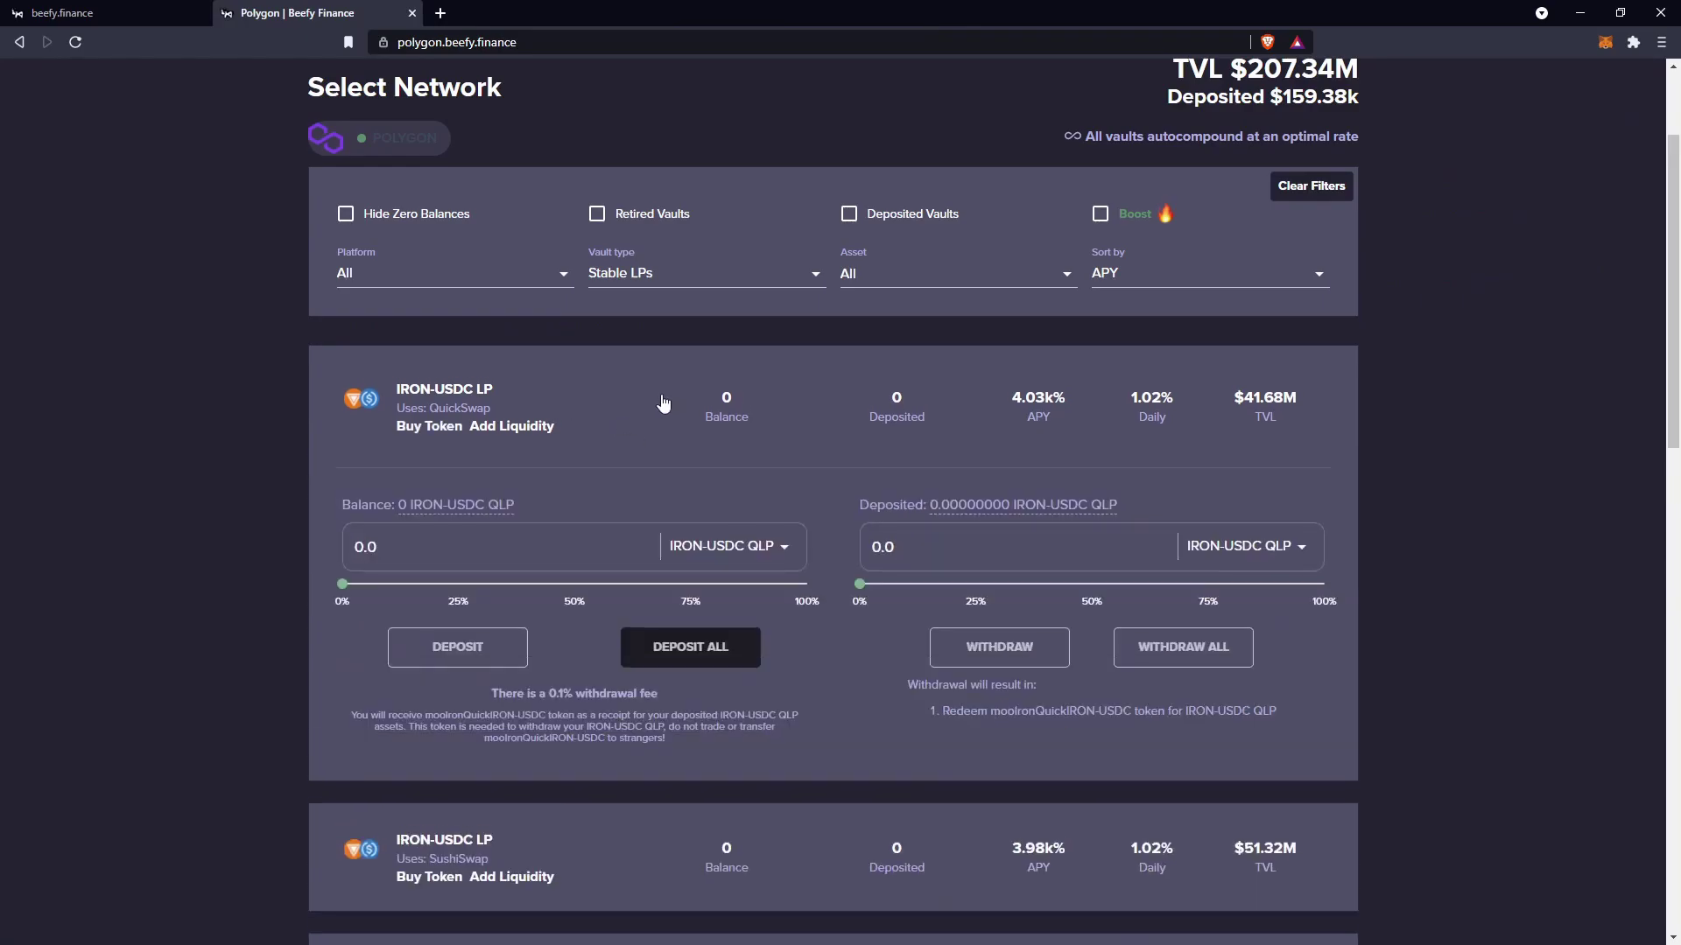
{"action": "left_click", "coordinate": [517, 438]}
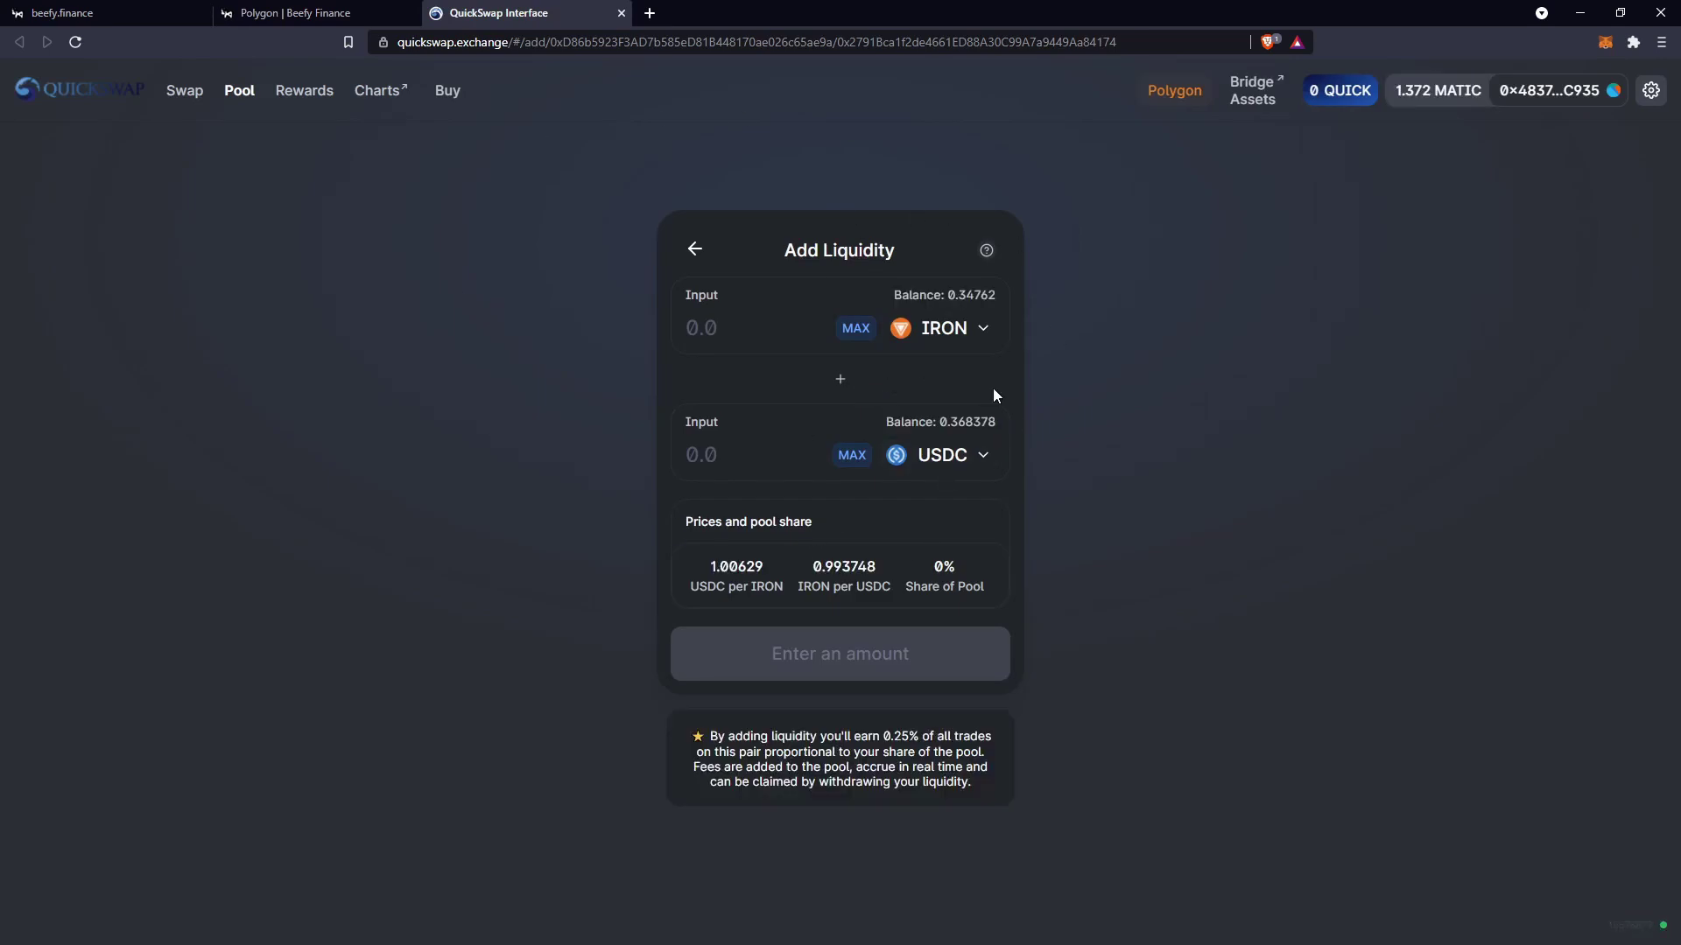
{"action": "left_click", "coordinate": [855, 330]}
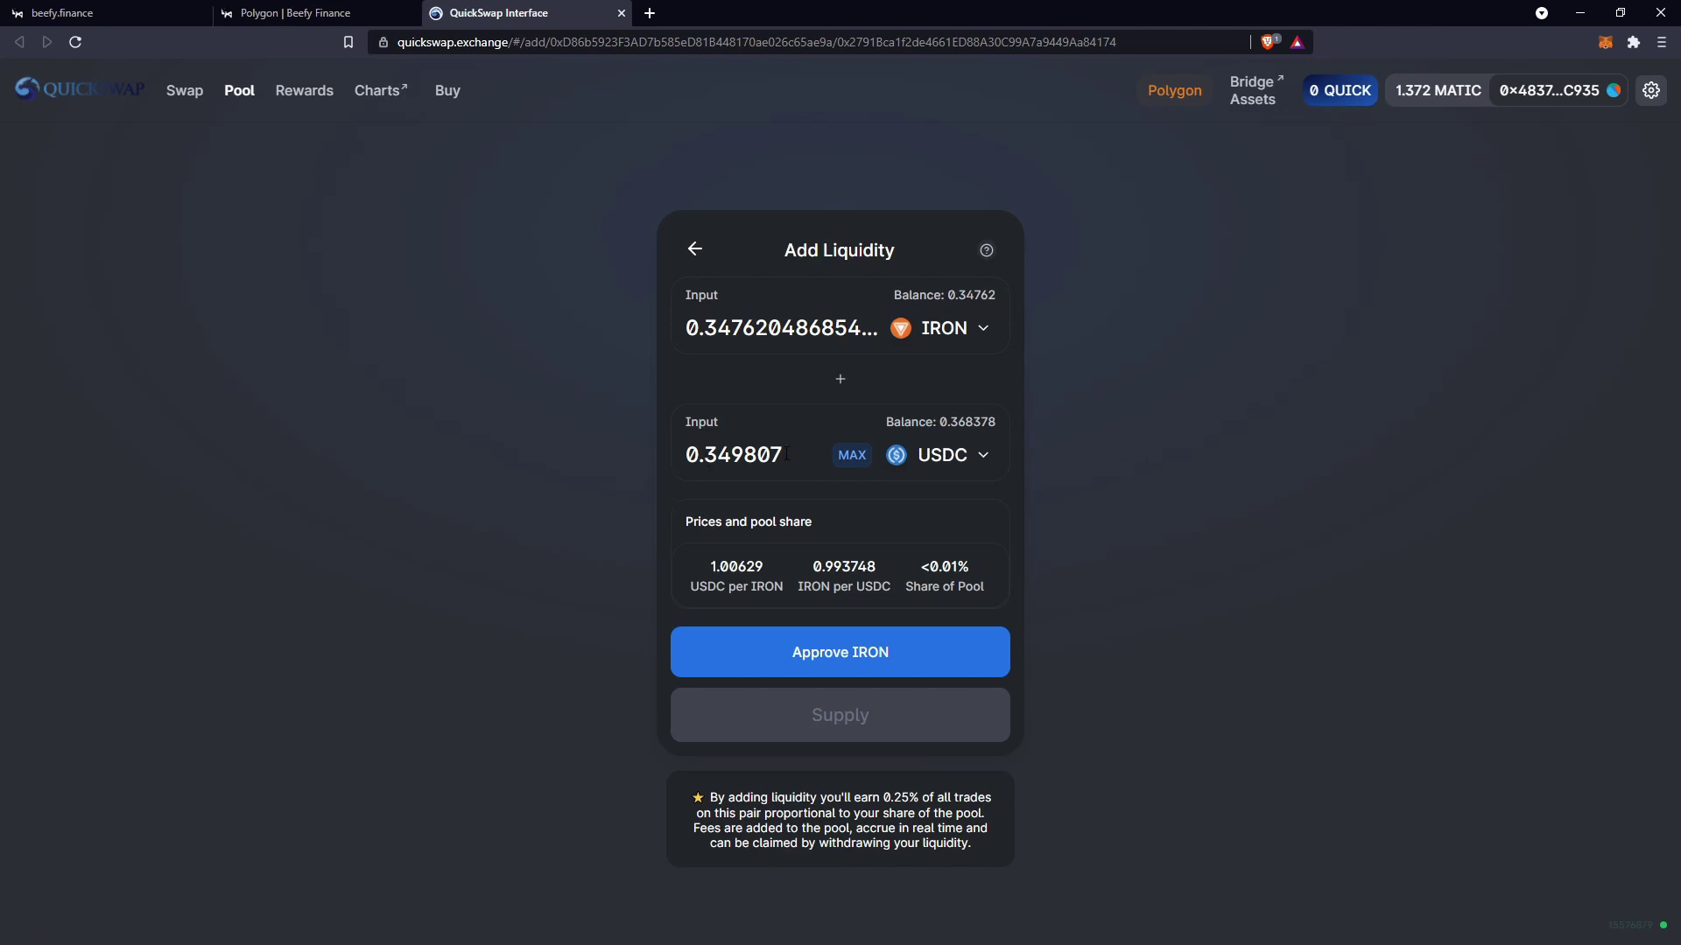
{"action": "left_click", "coordinate": [878, 660]}
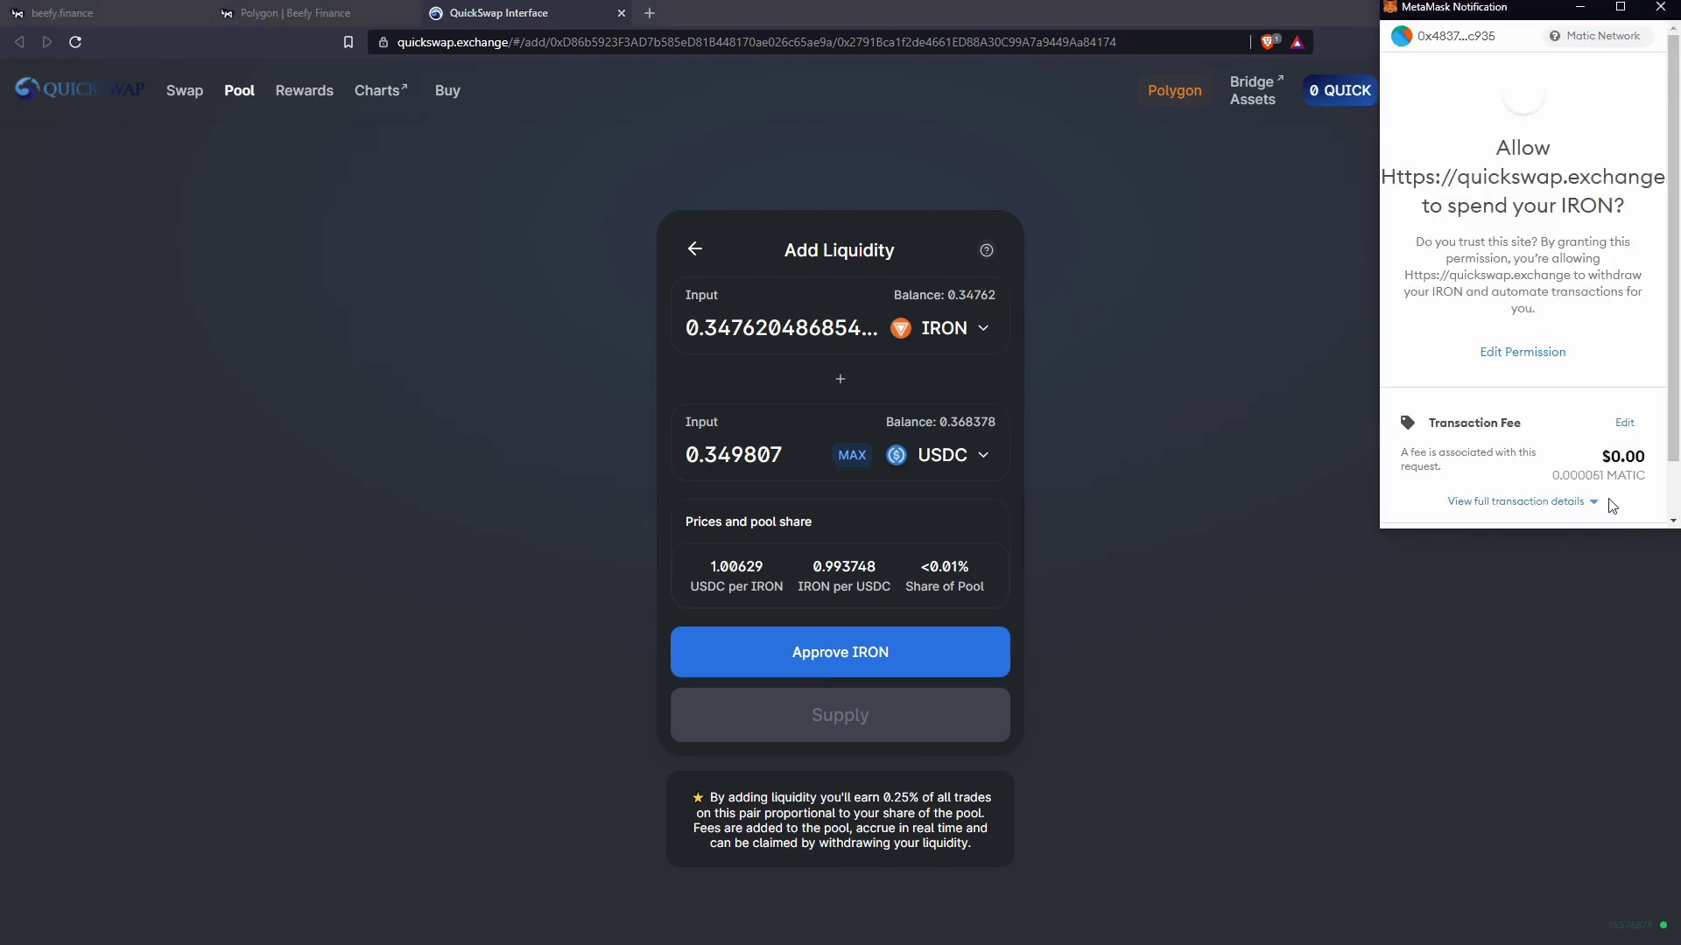
{"action": "left_click", "coordinate": [1620, 503]}
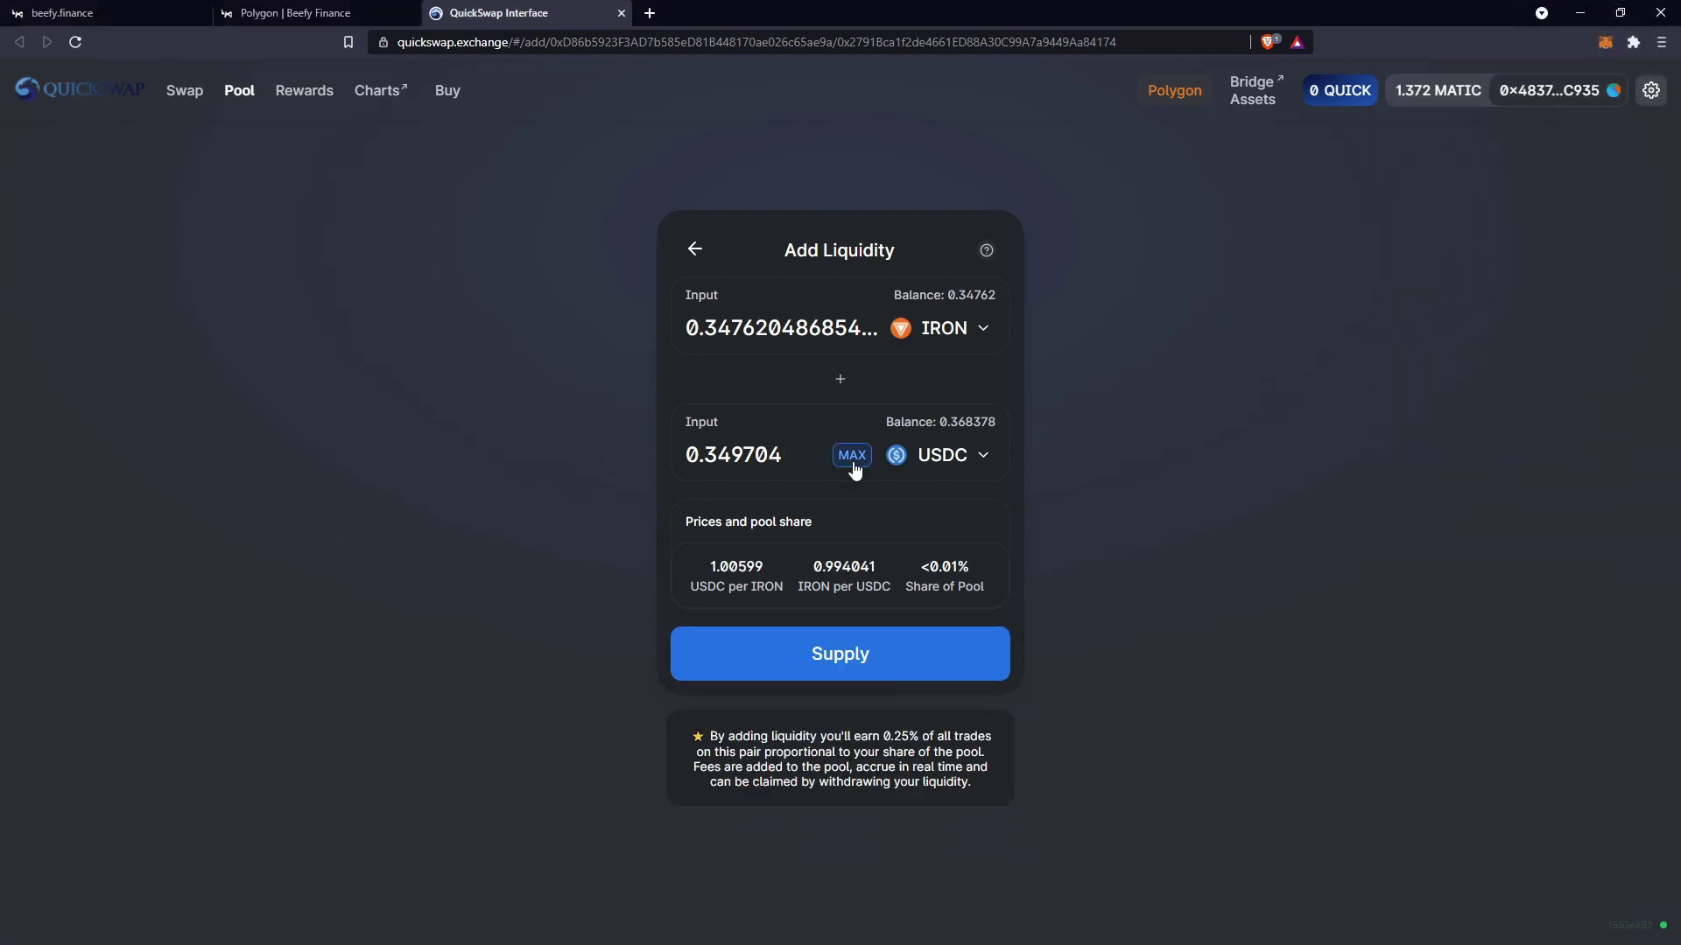
Step: Supply about 0.347 IRON and 0.349 USDC to the pool and confirm in MetaMask
{"action": "left_click", "coordinate": [850, 456]}
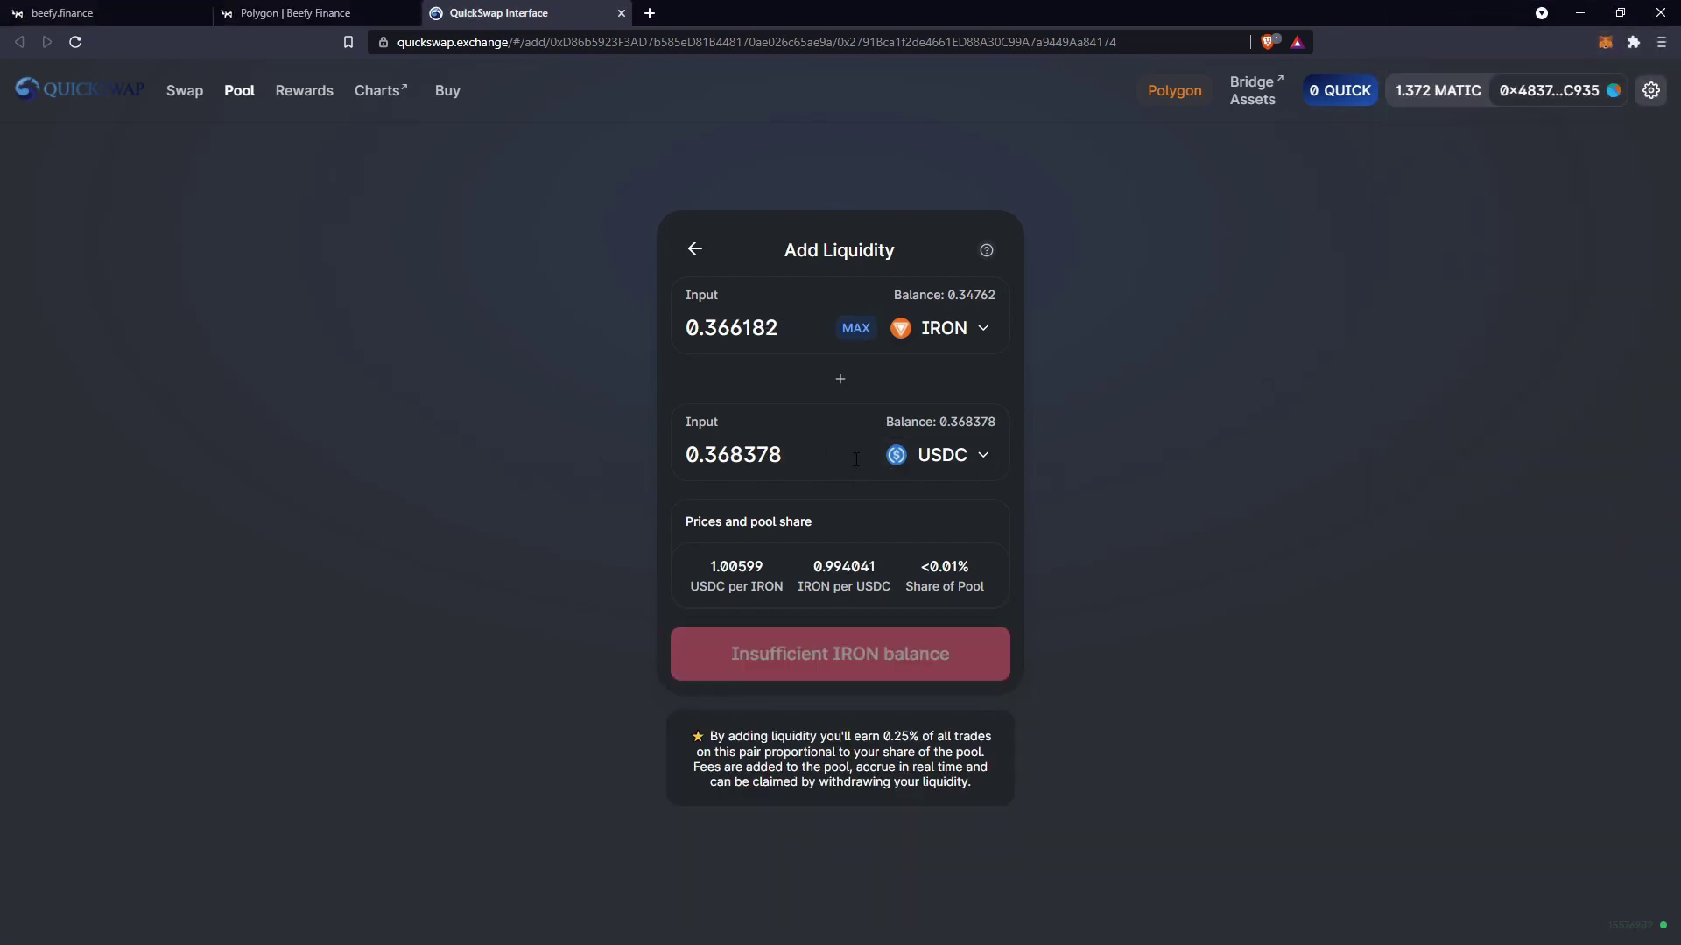
{"action": "left_click_drag", "start_coordinate": [803, 461], "coordinate": [679, 459]}
{"action": "left_click_drag", "start_coordinate": [787, 329], "coordinate": [665, 333]}
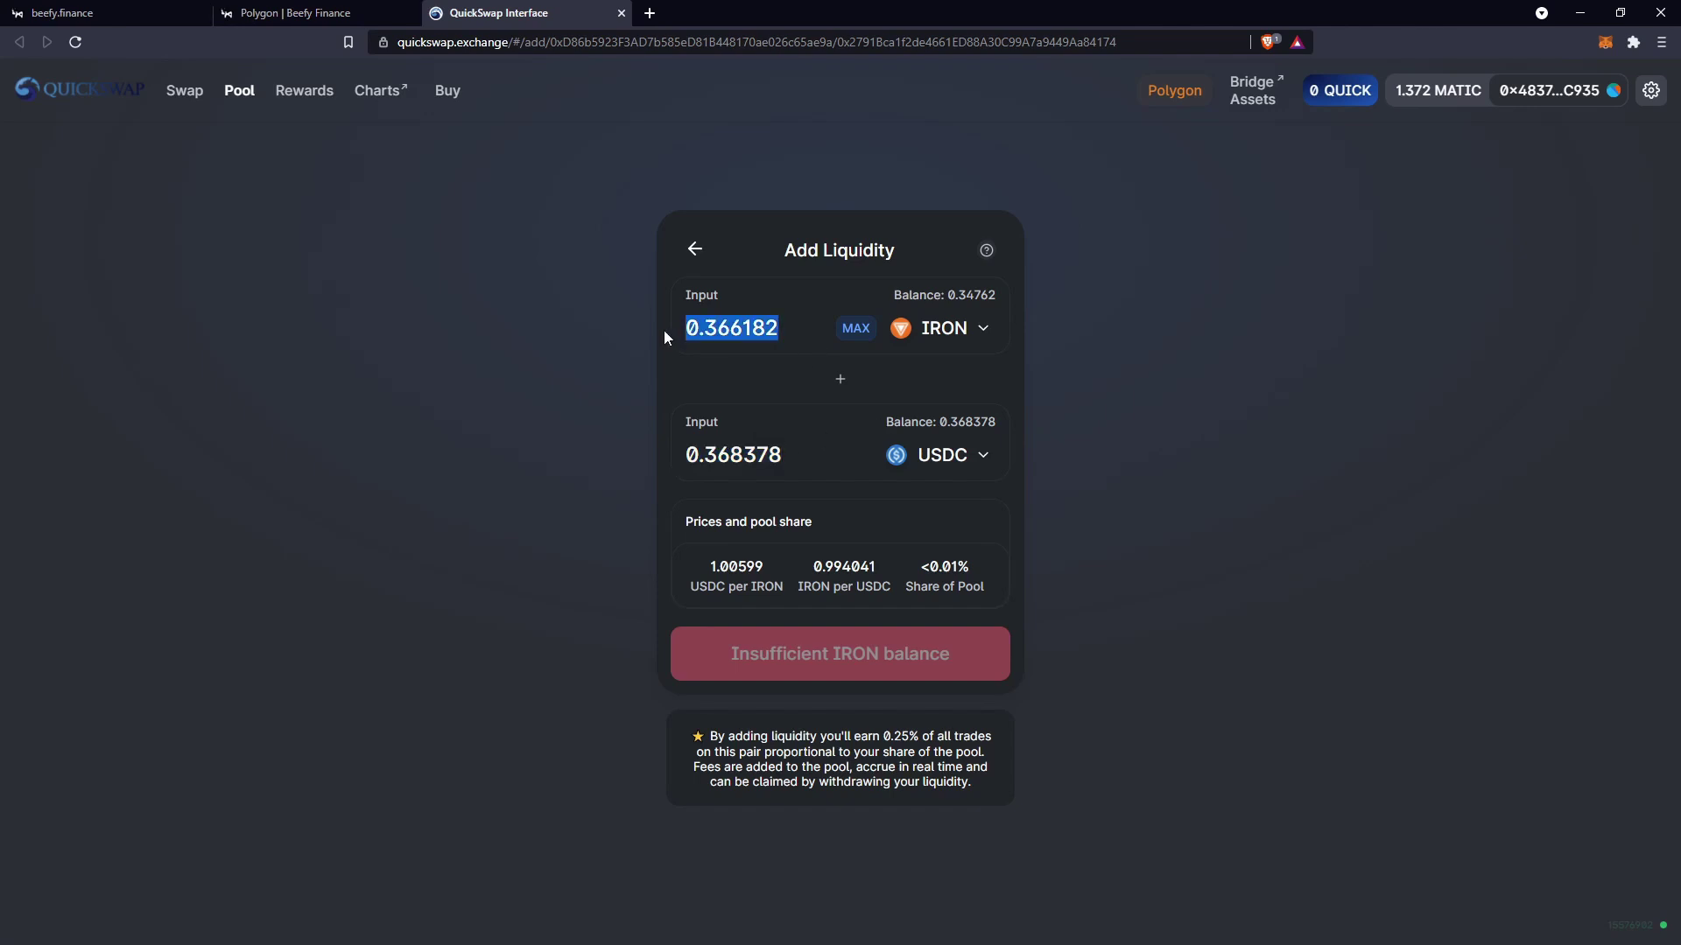
{"action": "left_click", "coordinate": [855, 328]}
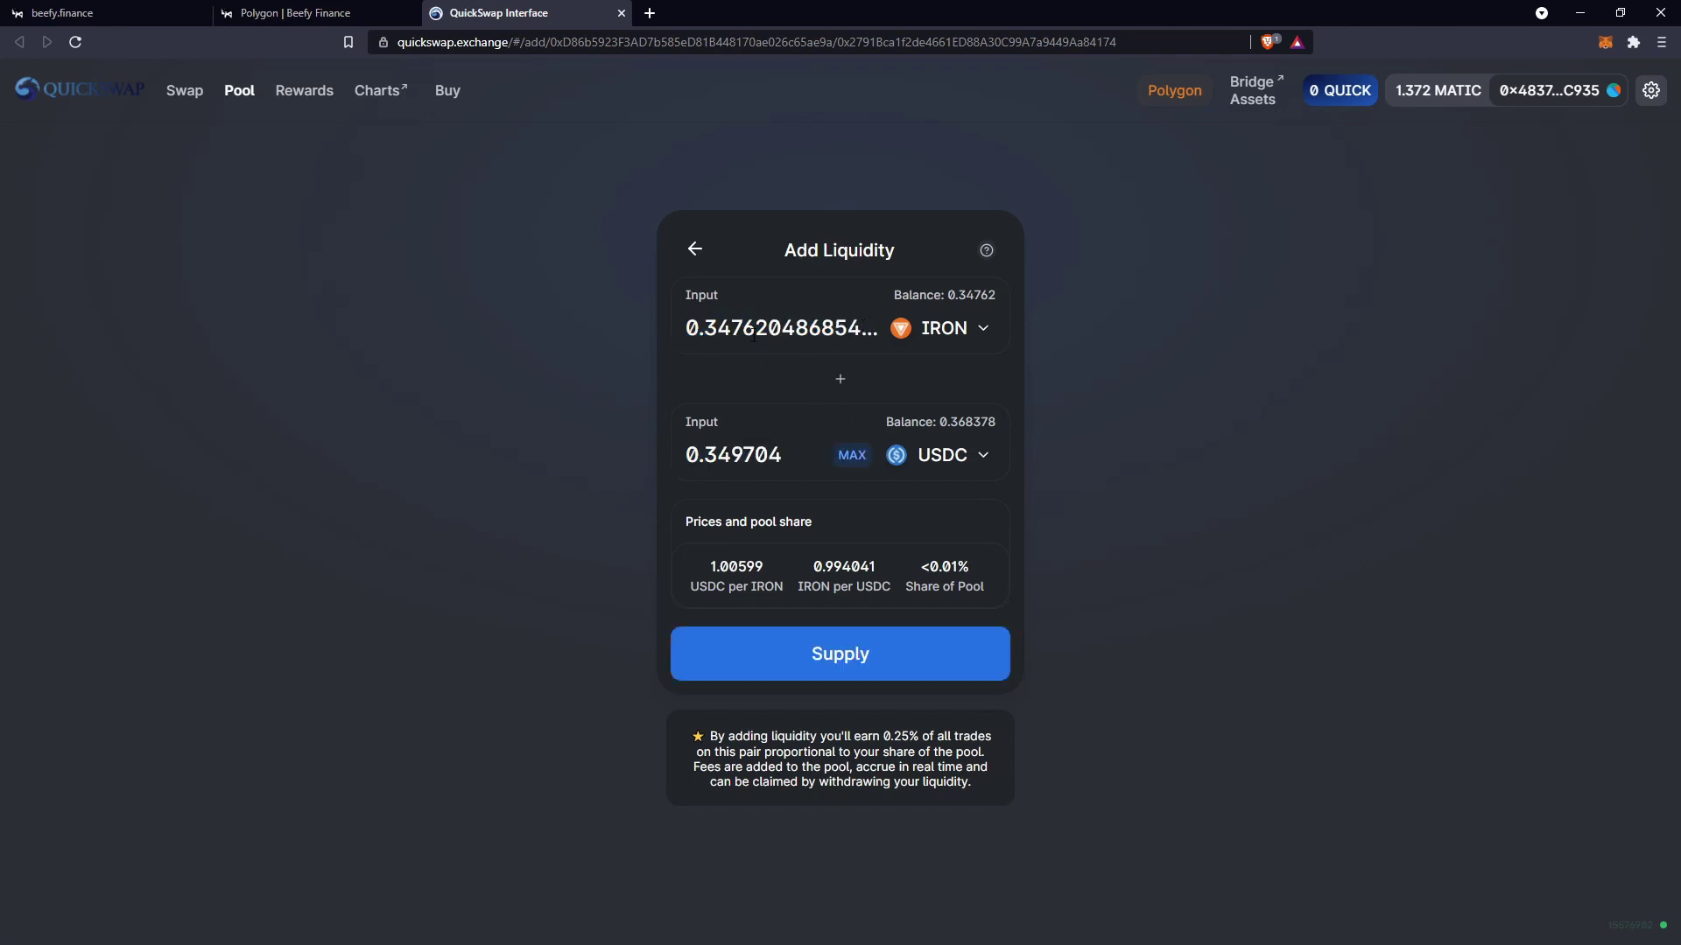
{"action": "left_click", "coordinate": [913, 652]}
{"action": "left_click", "coordinate": [912, 685]}
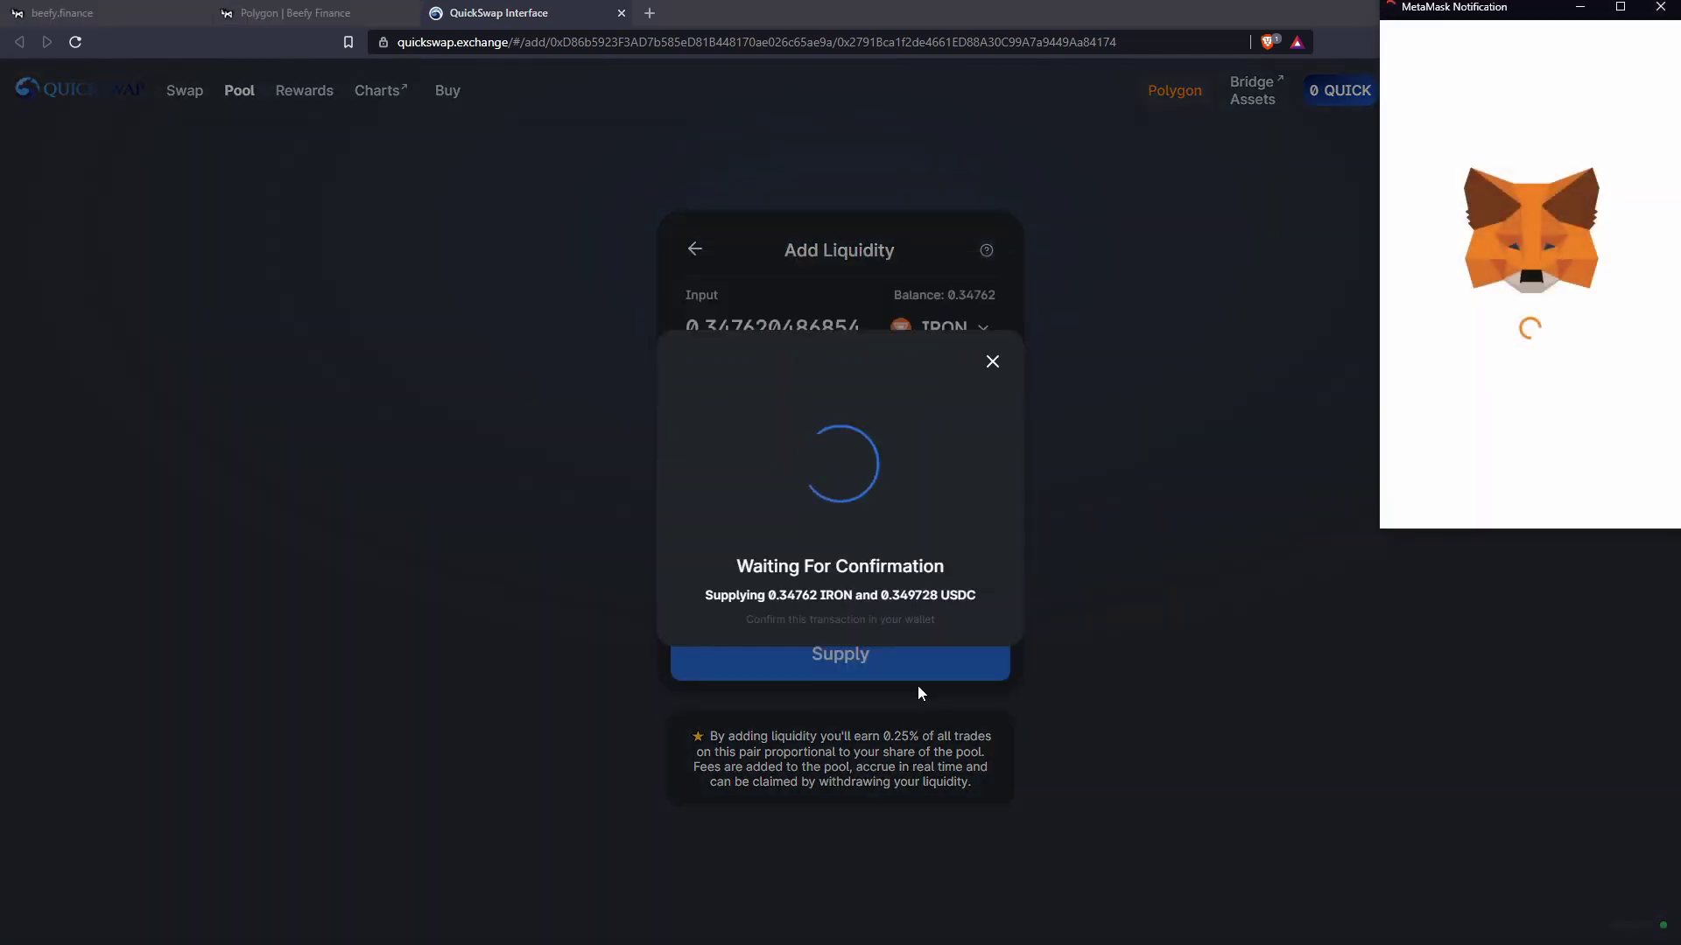
{"action": "left_click", "coordinate": [1615, 491]}
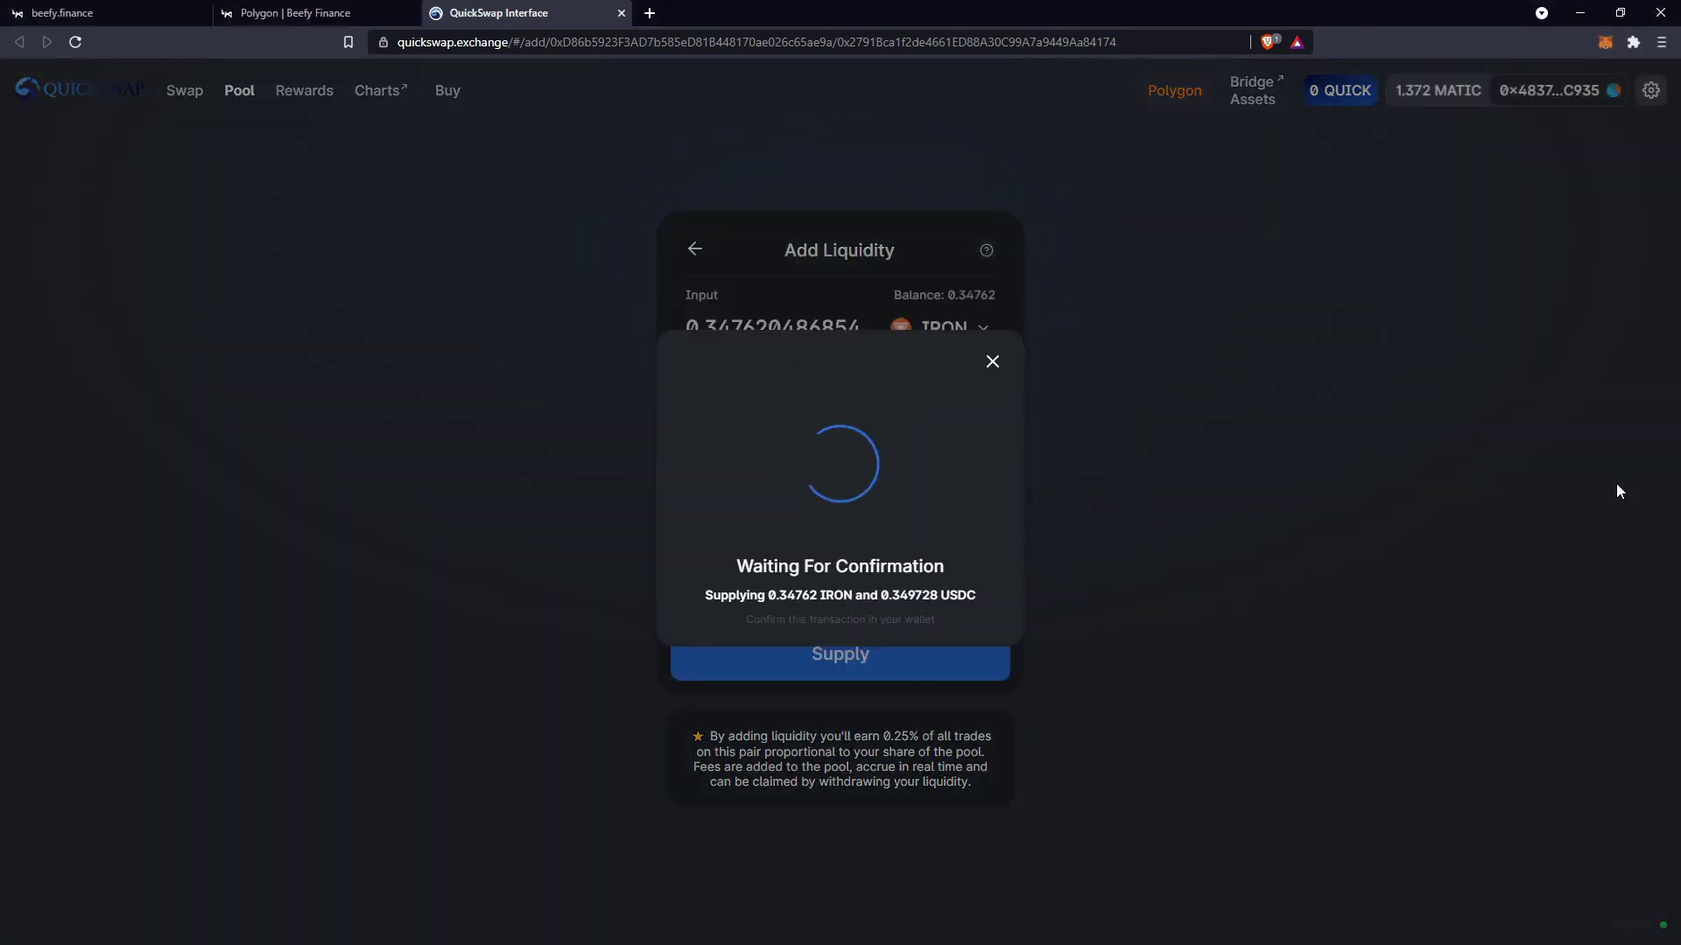
{"action": "left_click", "coordinate": [1001, 349]}
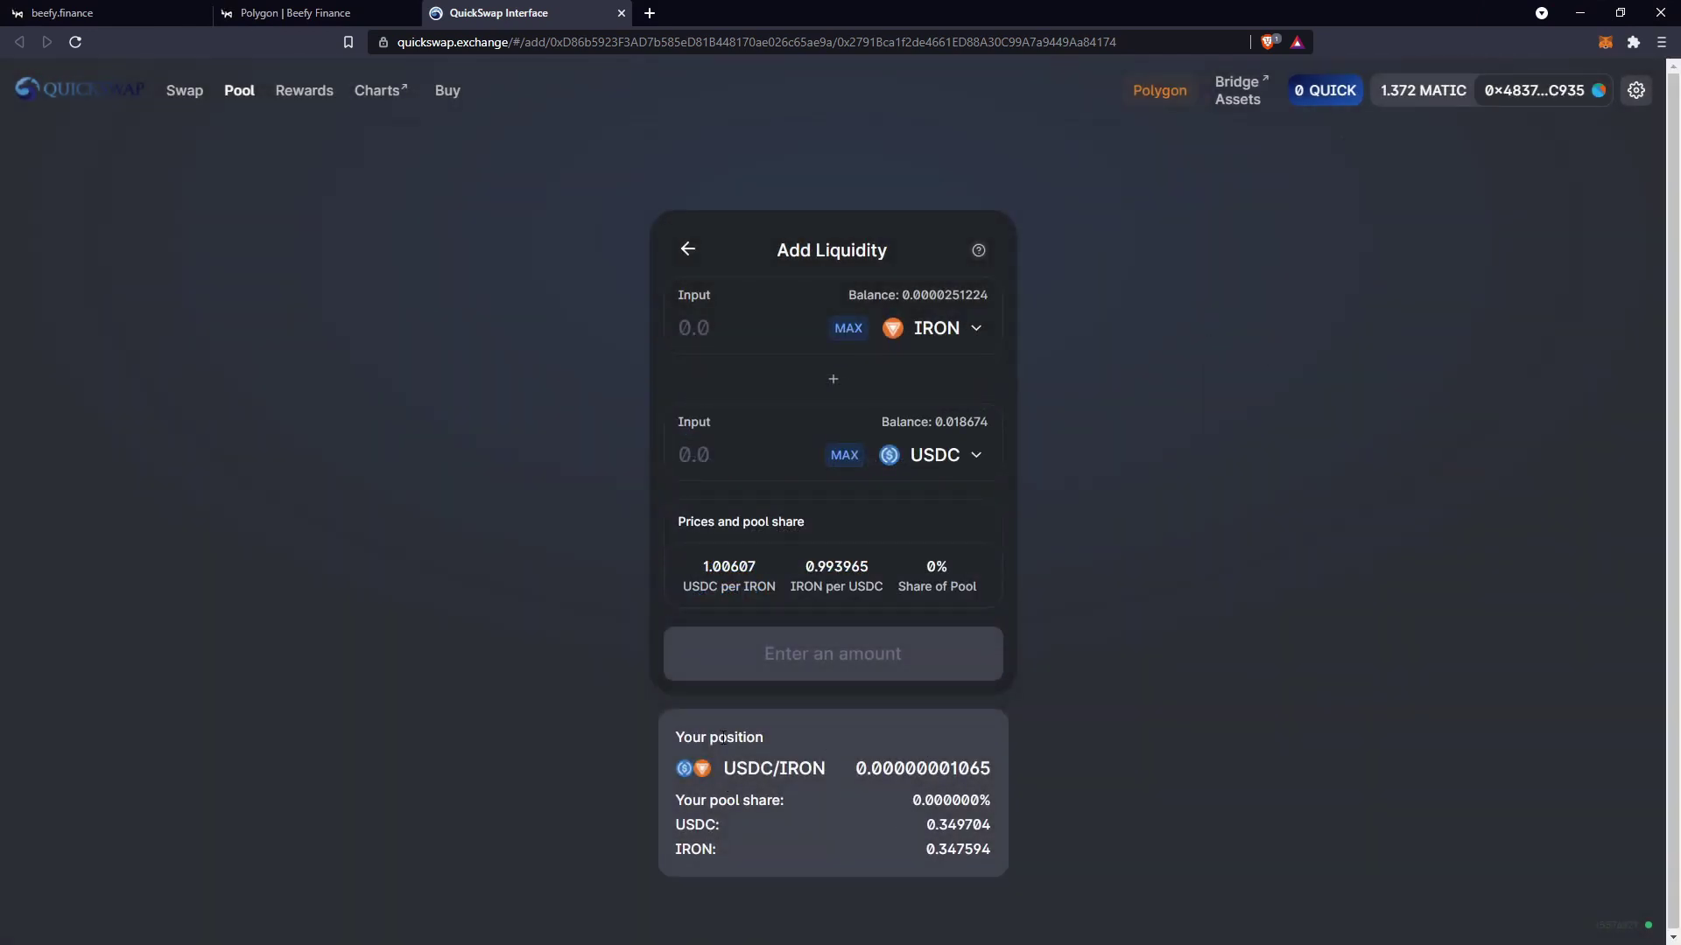
Step: Highlight the new USDC/IRON position amount on the QuickSwap page
{"action": "left_click_drag", "start_coordinate": [946, 768], "coordinate": [999, 772]}
{"action": "left_click", "coordinate": [1007, 775]}
{"action": "left_click_drag", "start_coordinate": [1004, 777], "coordinate": [819, 770]}
Step: Check the UNI-V2 pool token balance in MetaMask, then close QuickSwap
{"action": "left_click", "coordinate": [1604, 42]}
{"action": "scroll", "coordinate": [1539, 394], "scroll_direction": "down", "scroll_amount": 5}
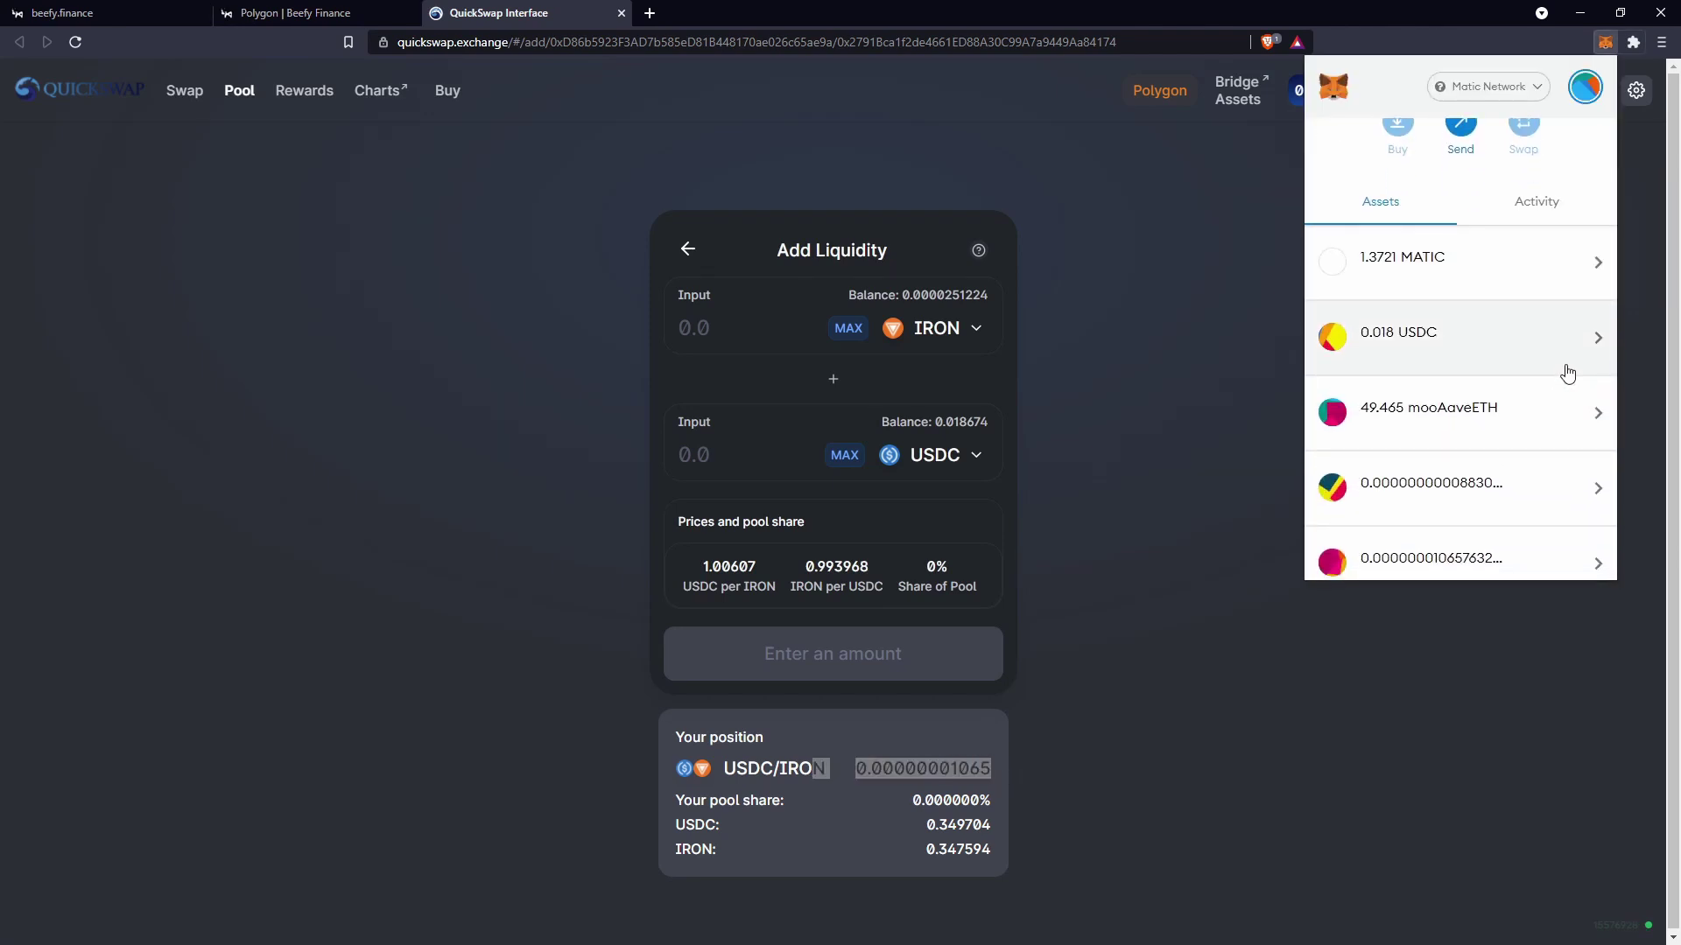
{"action": "left_click", "coordinate": [1538, 361]}
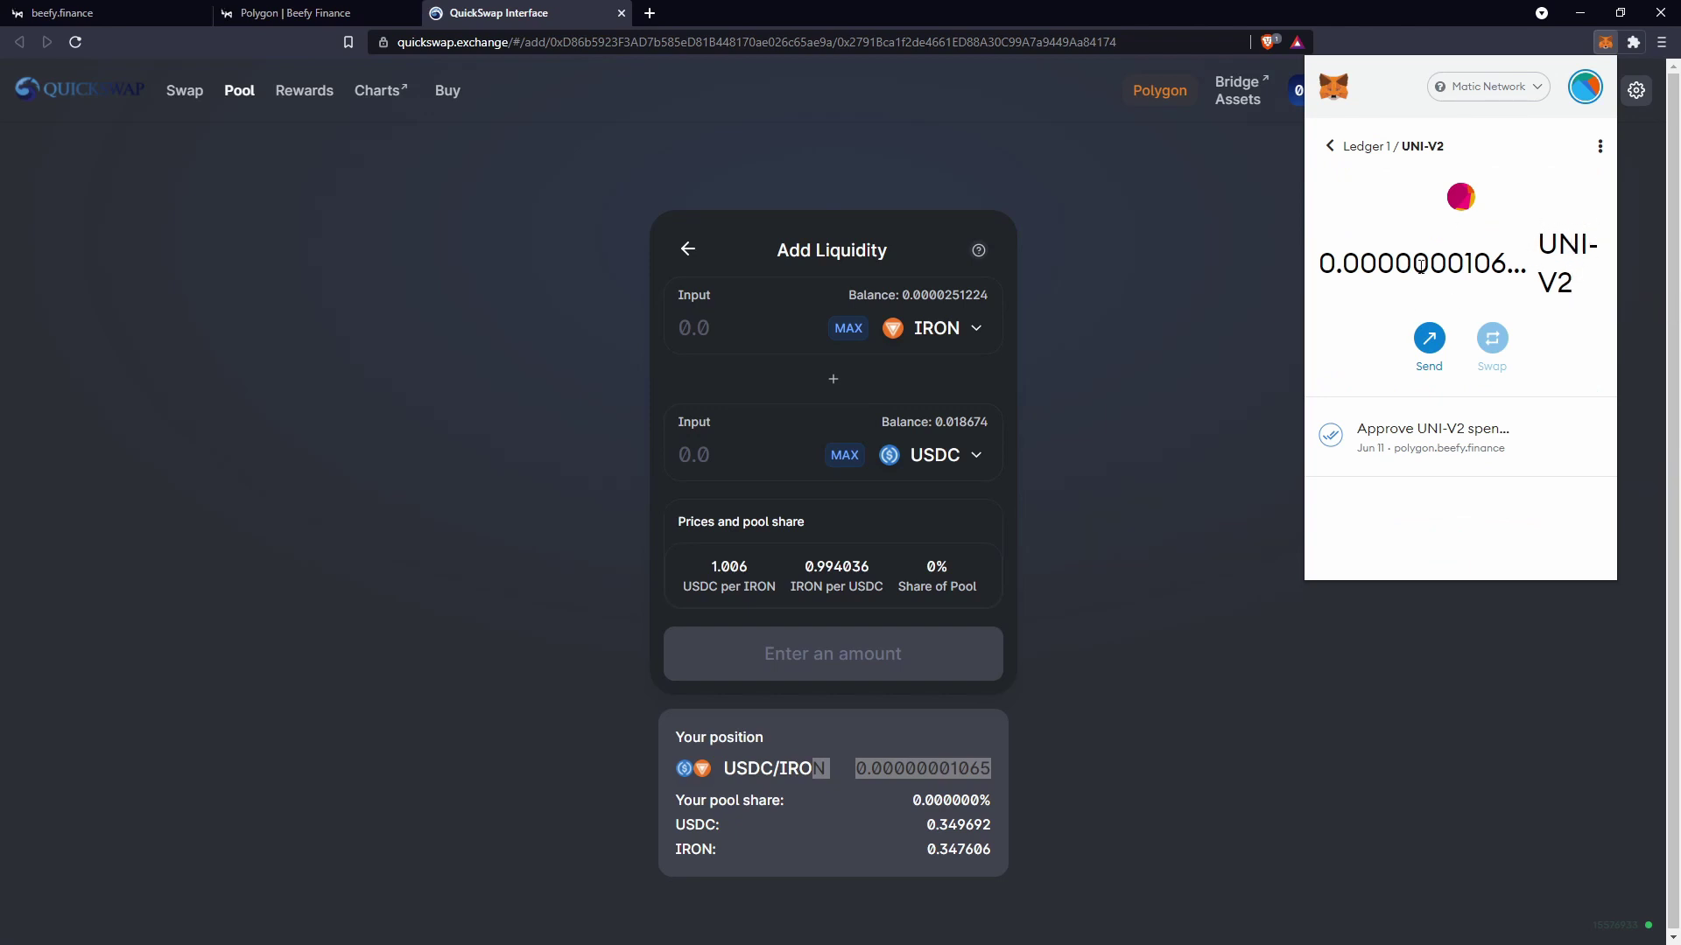
{"action": "left_click_drag", "start_coordinate": [1329, 261], "coordinate": [1540, 278]}
{"action": "left_click", "coordinate": [1550, 274]}
{"action": "left_click", "coordinate": [1160, 318]}
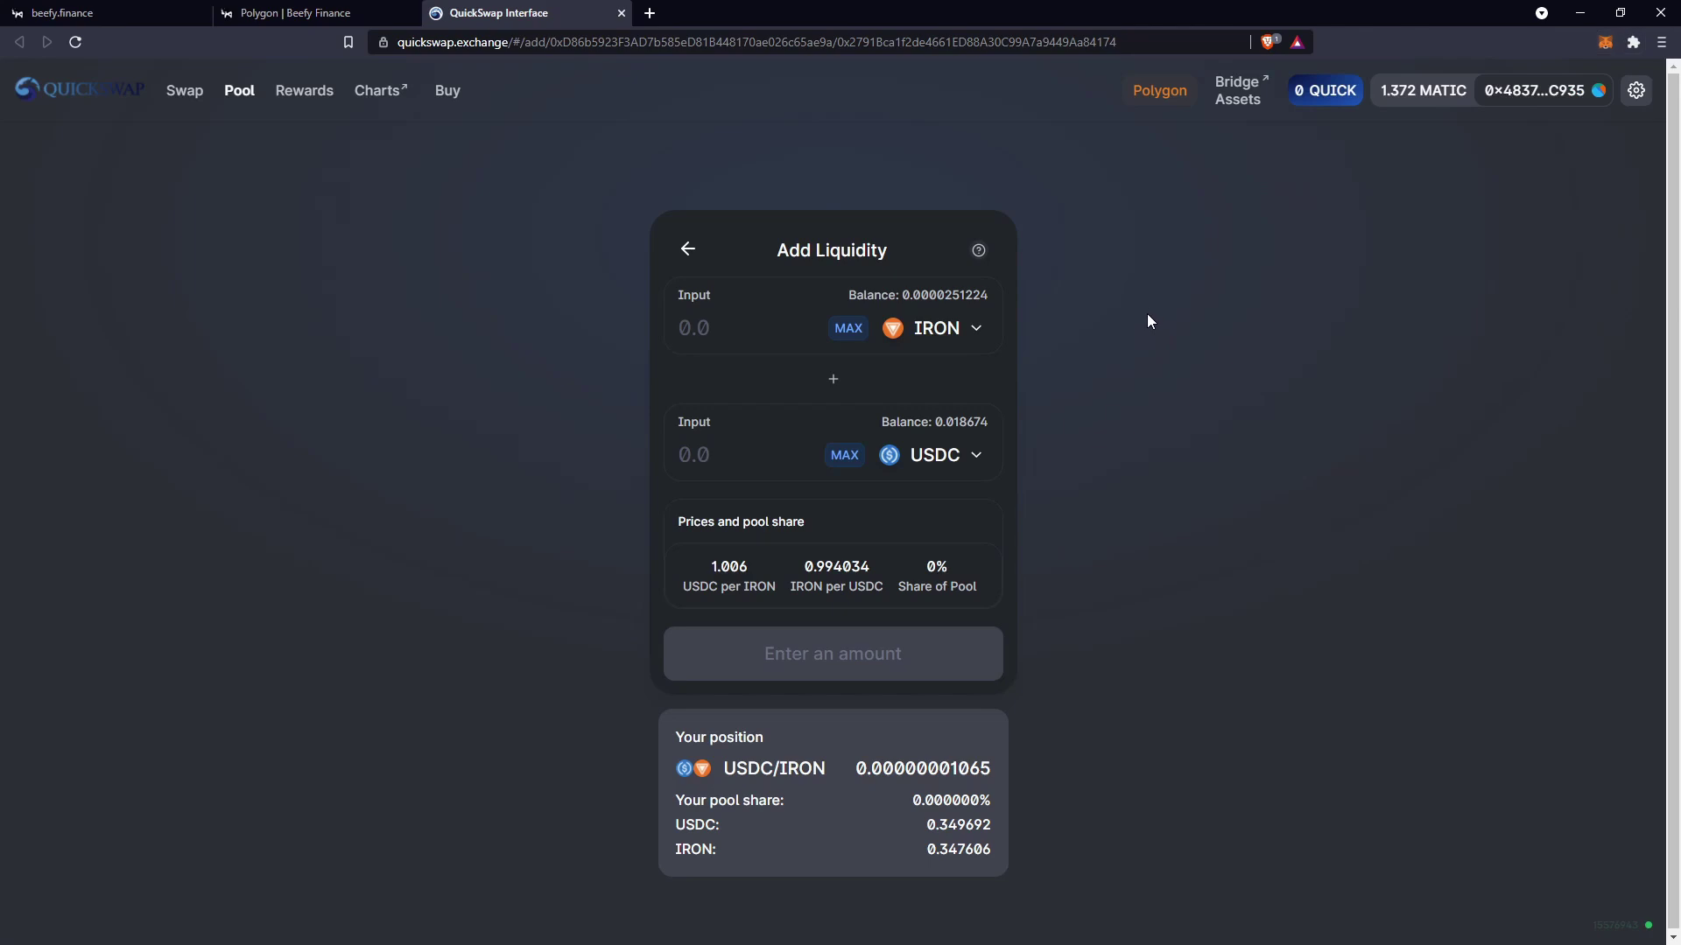
{"action": "key", "text": "ctrl+w"}
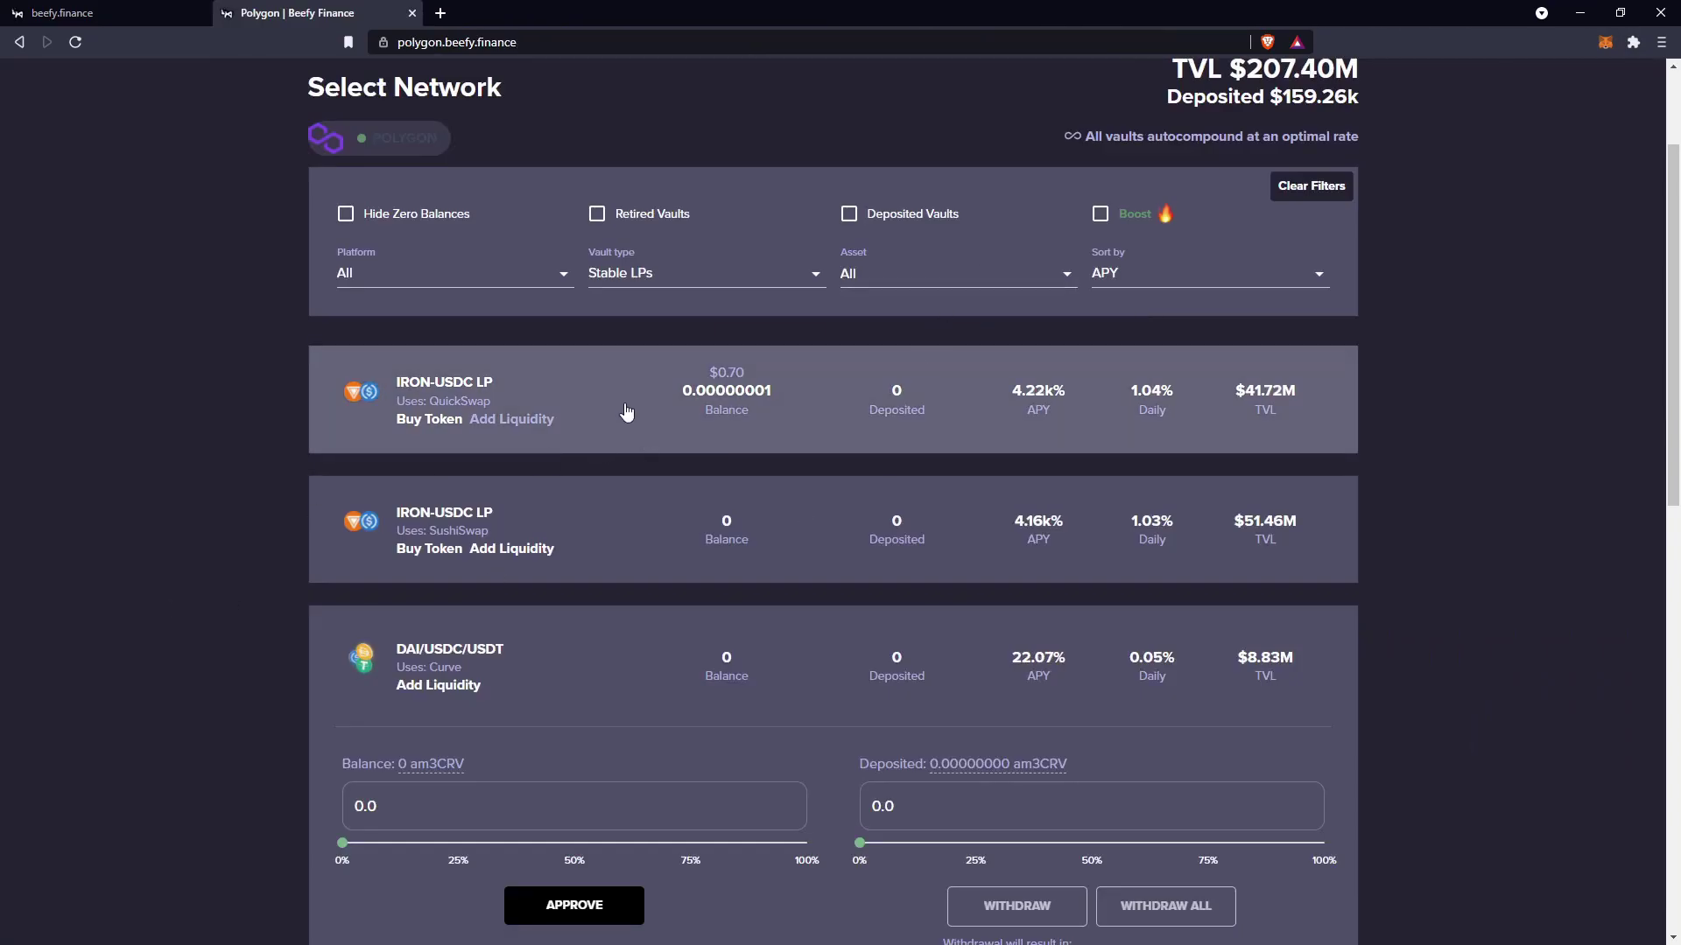
Step: Deposit the entire IRON-USDC LP balance into the QuickSwap vault, confirming in MetaMask
{"action": "left_click", "coordinate": [626, 412]}
{"action": "left_click", "coordinate": [465, 508]}
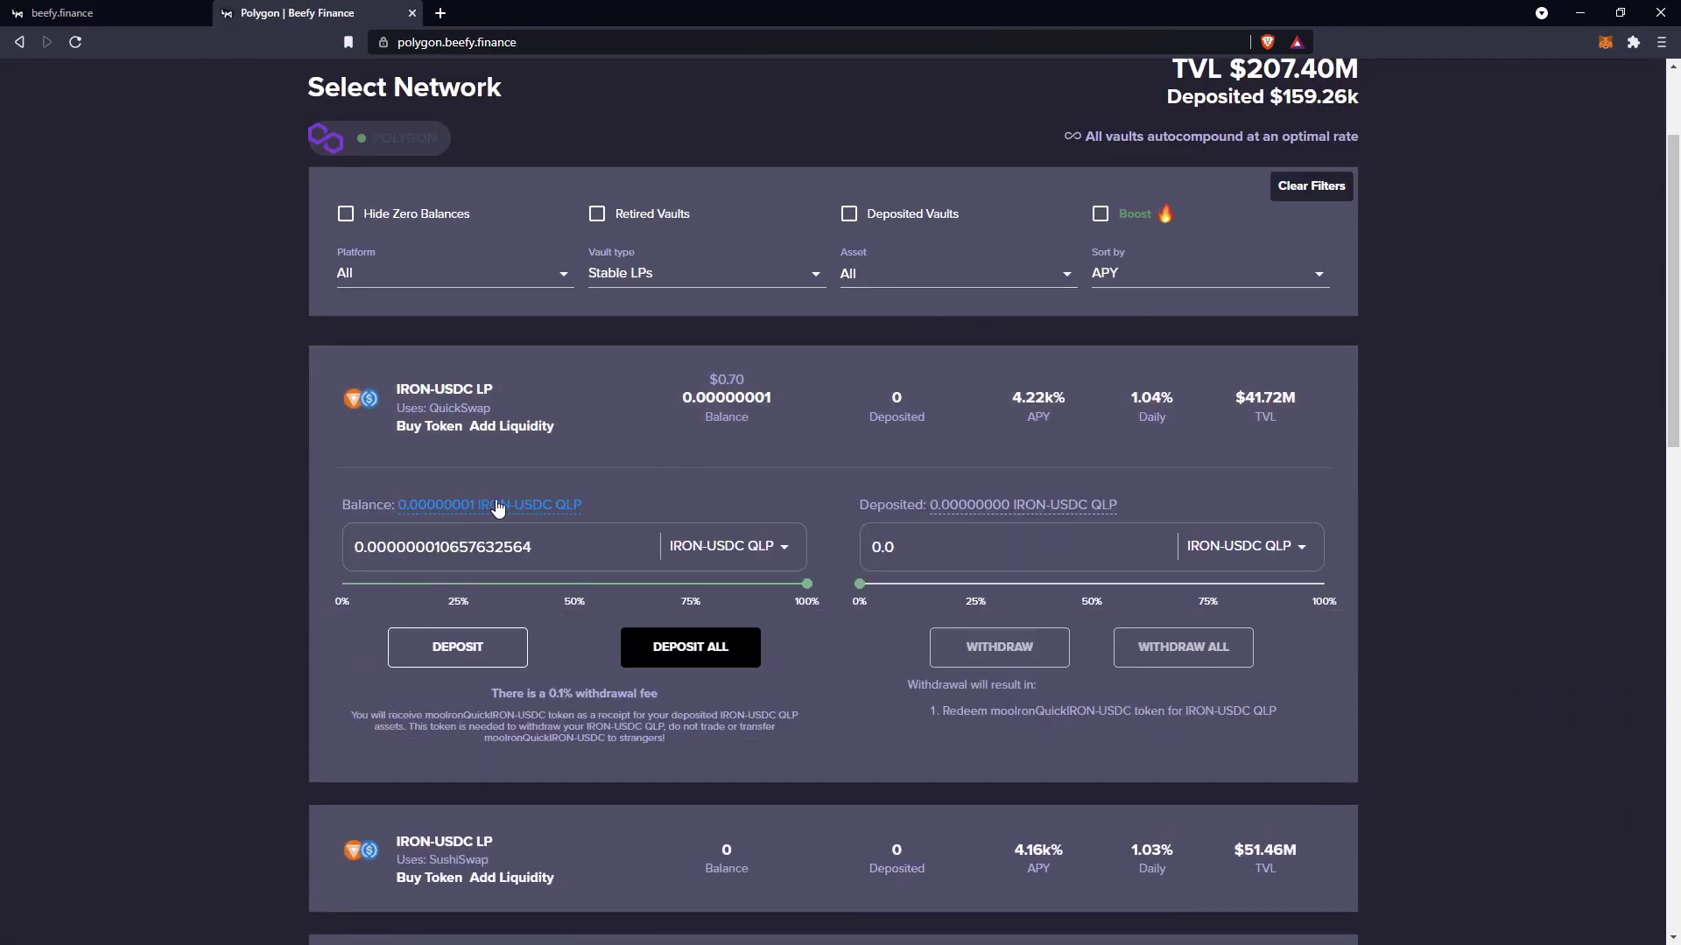
{"action": "left_click", "coordinate": [728, 648]}
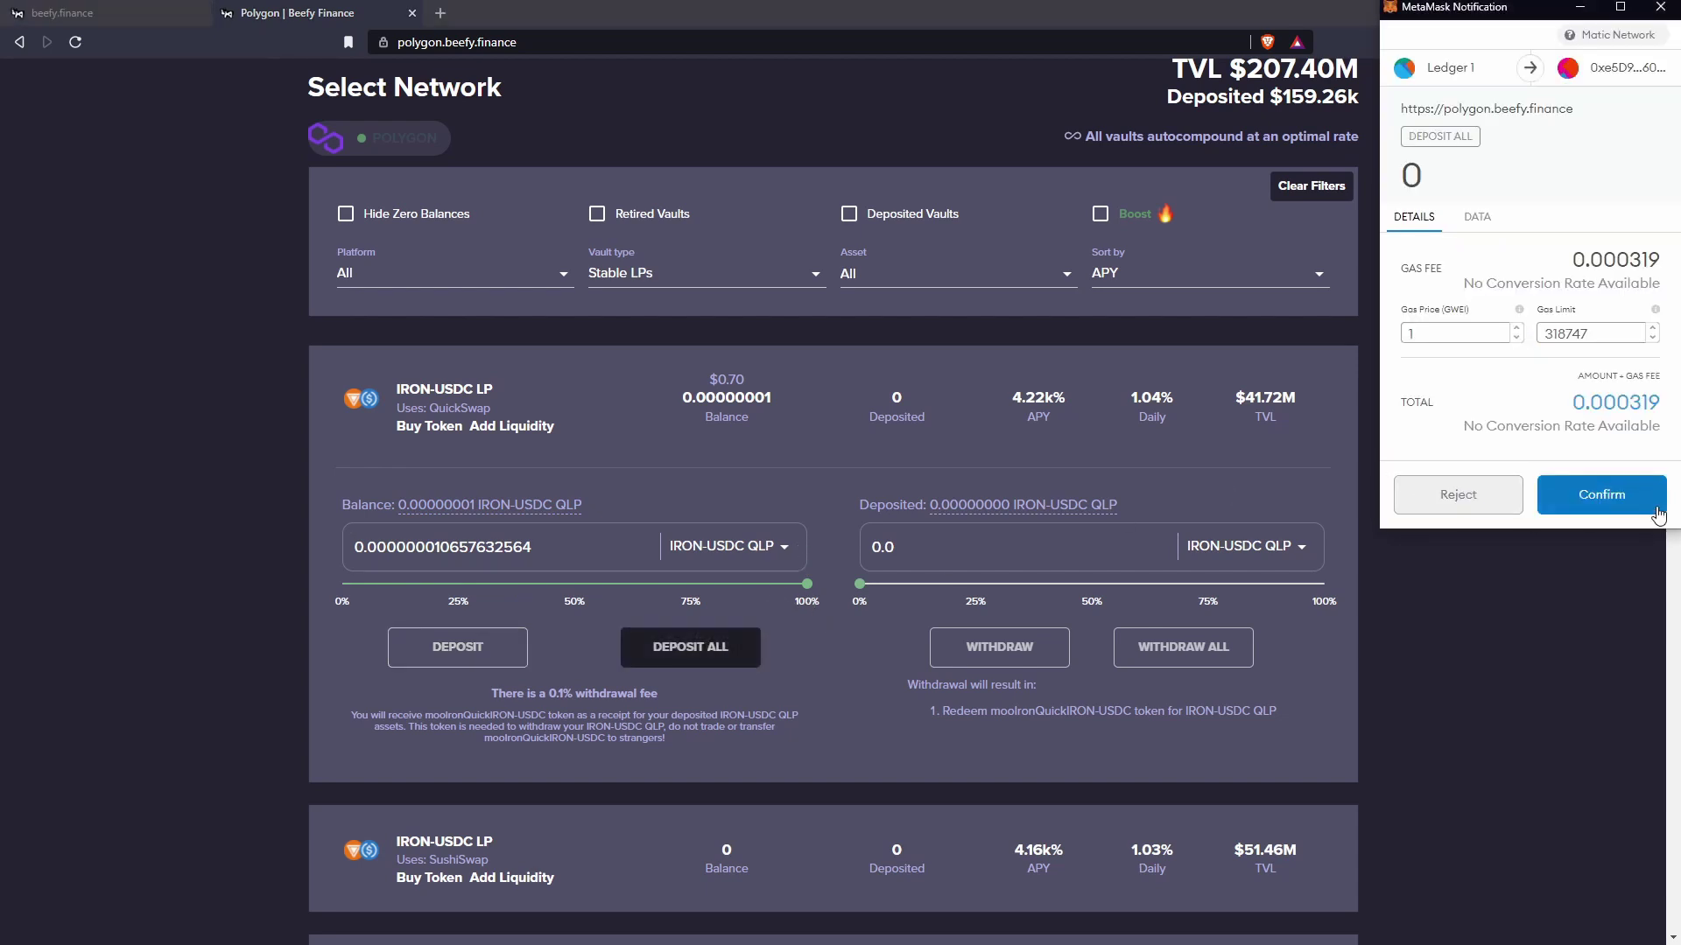
{"action": "left_click", "coordinate": [1654, 508]}
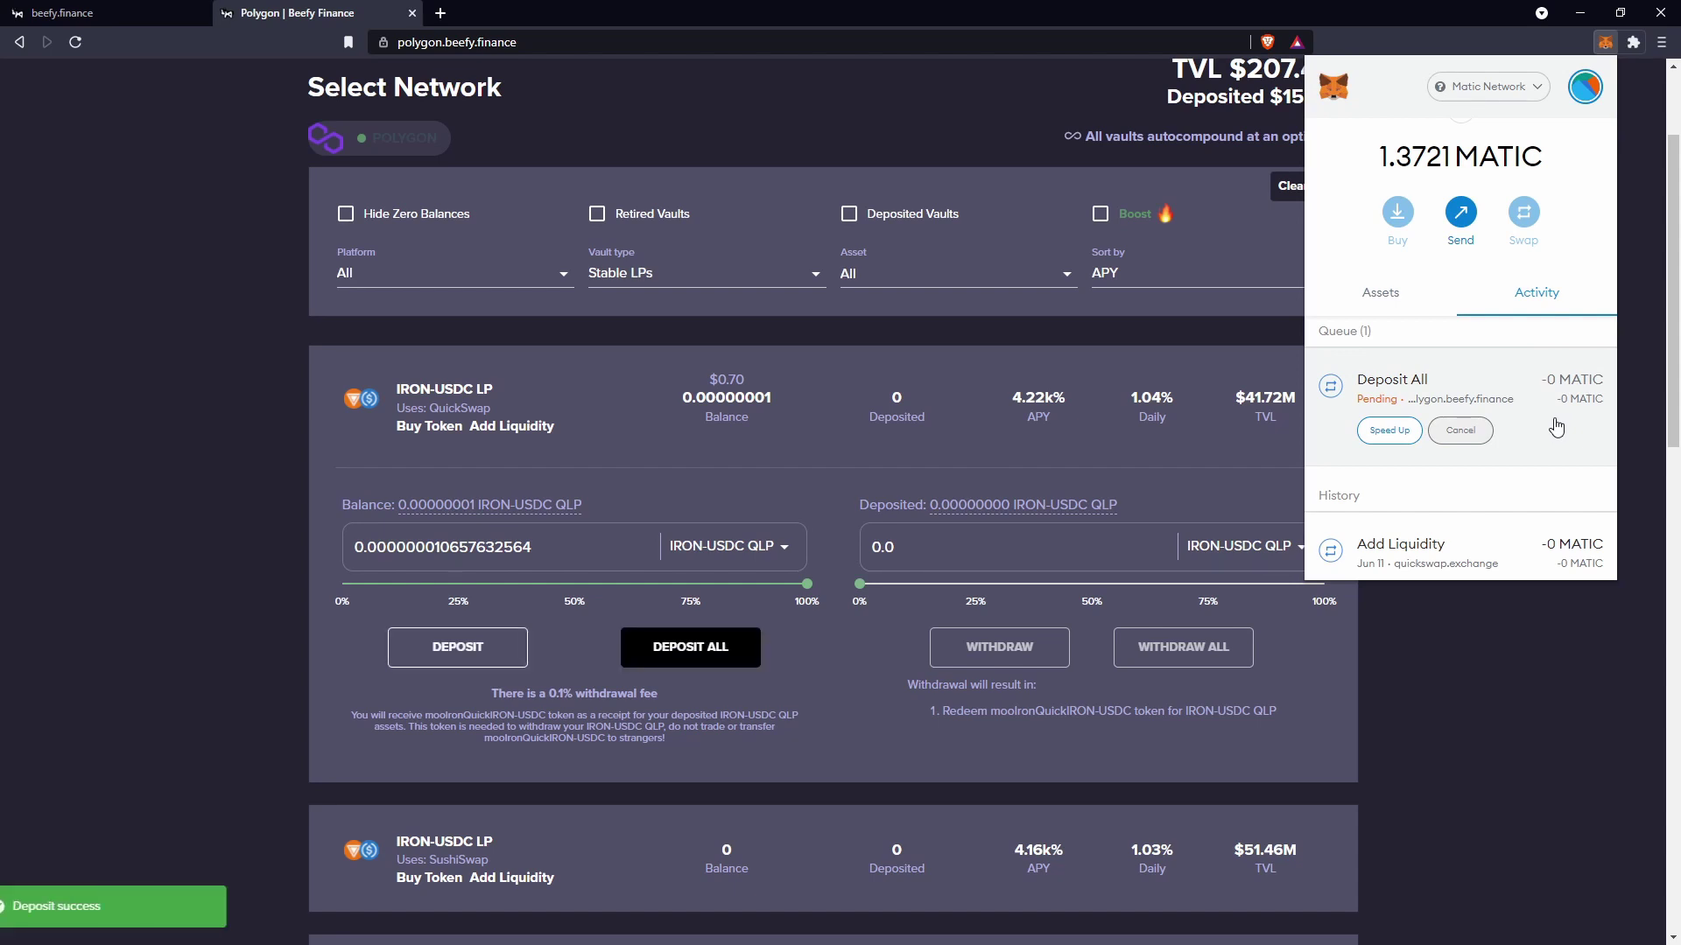
{"action": "left_click", "coordinate": [1496, 685]}
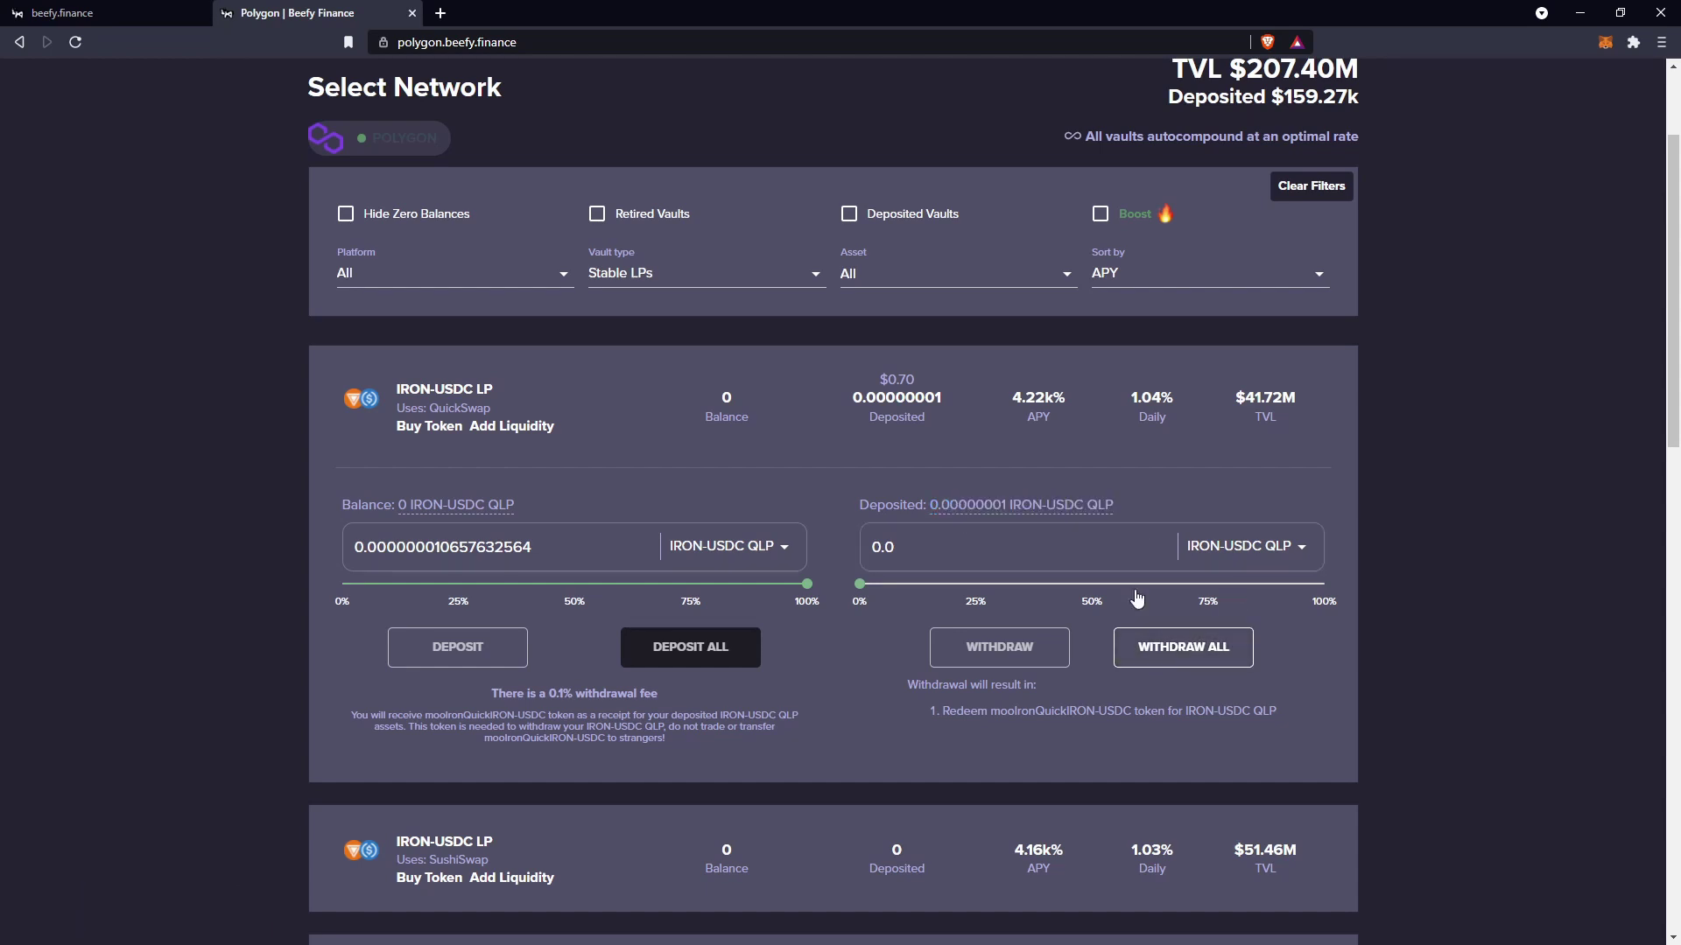
Step: Withdraw the whole vault deposit via MetaMask and open the pair's QuickSwap Add Liquidity page
{"action": "left_click", "coordinate": [1212, 660]}
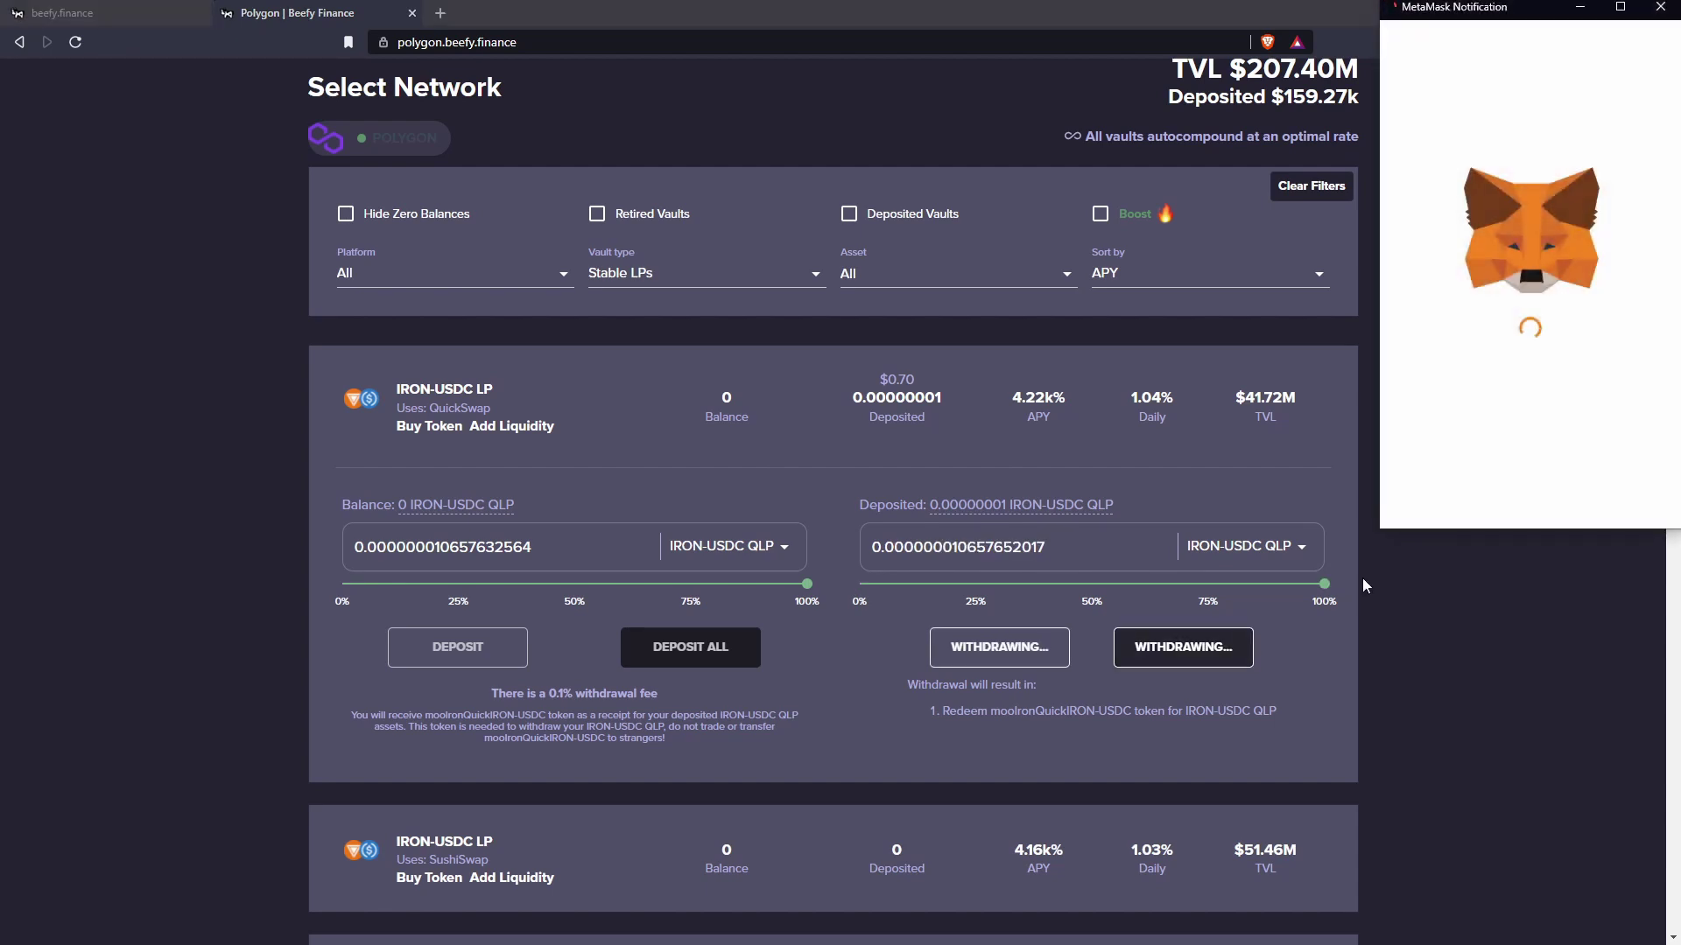
{"action": "left_click", "coordinate": [1616, 499]}
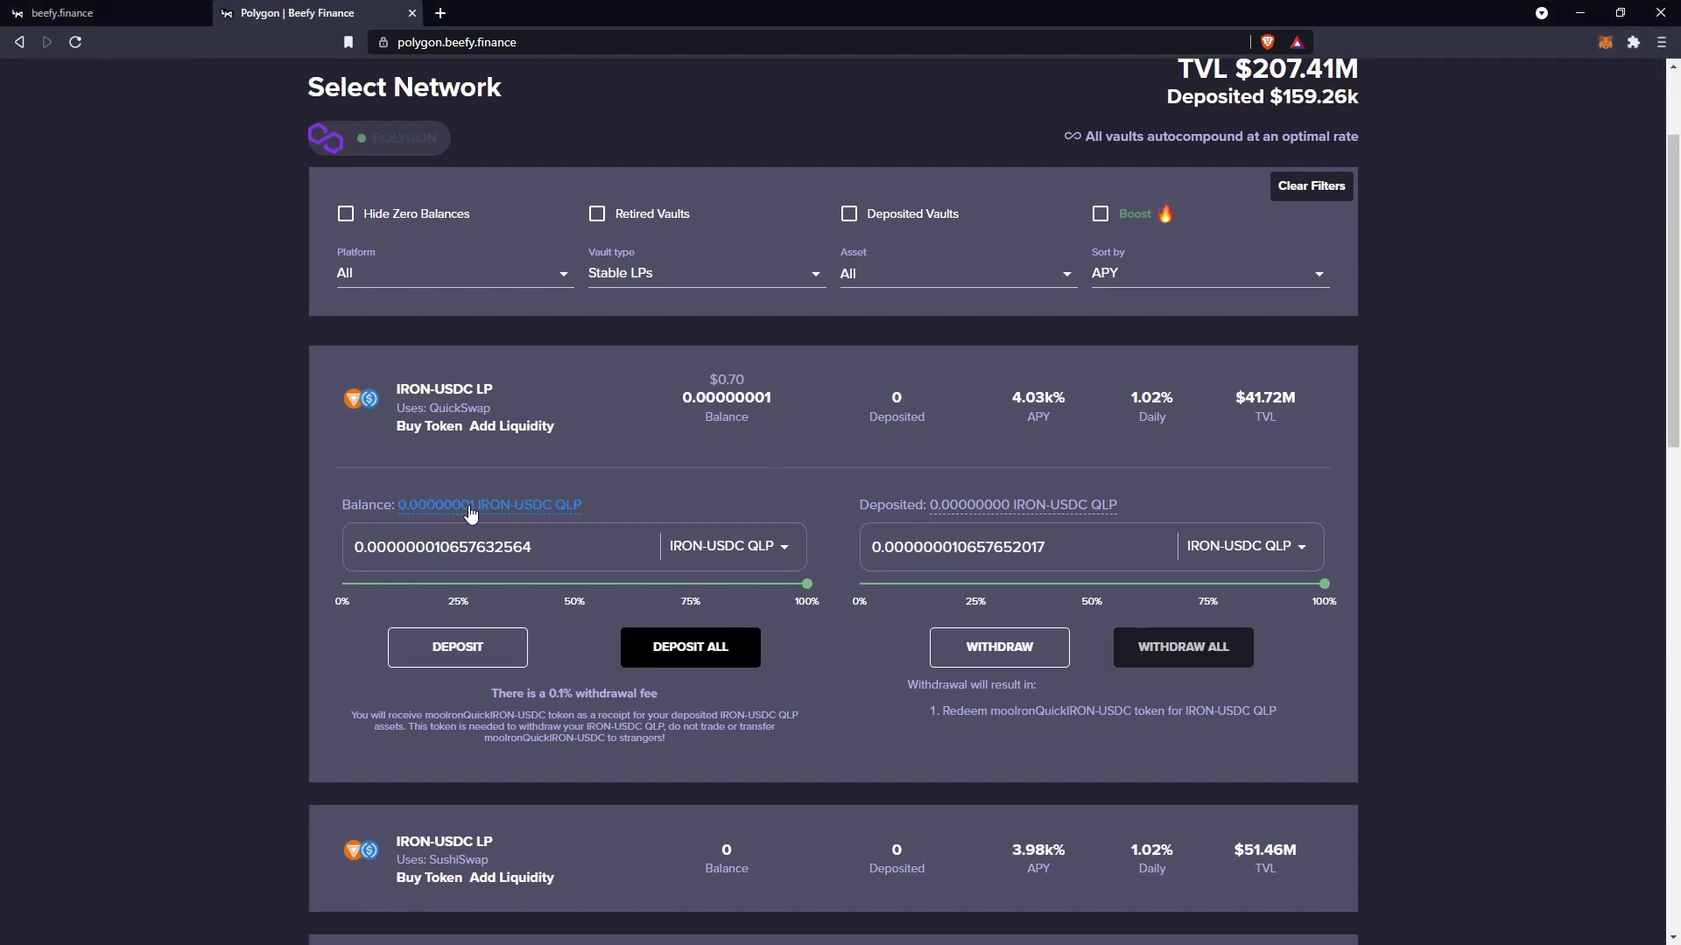
{"action": "left_click", "coordinate": [509, 427]}
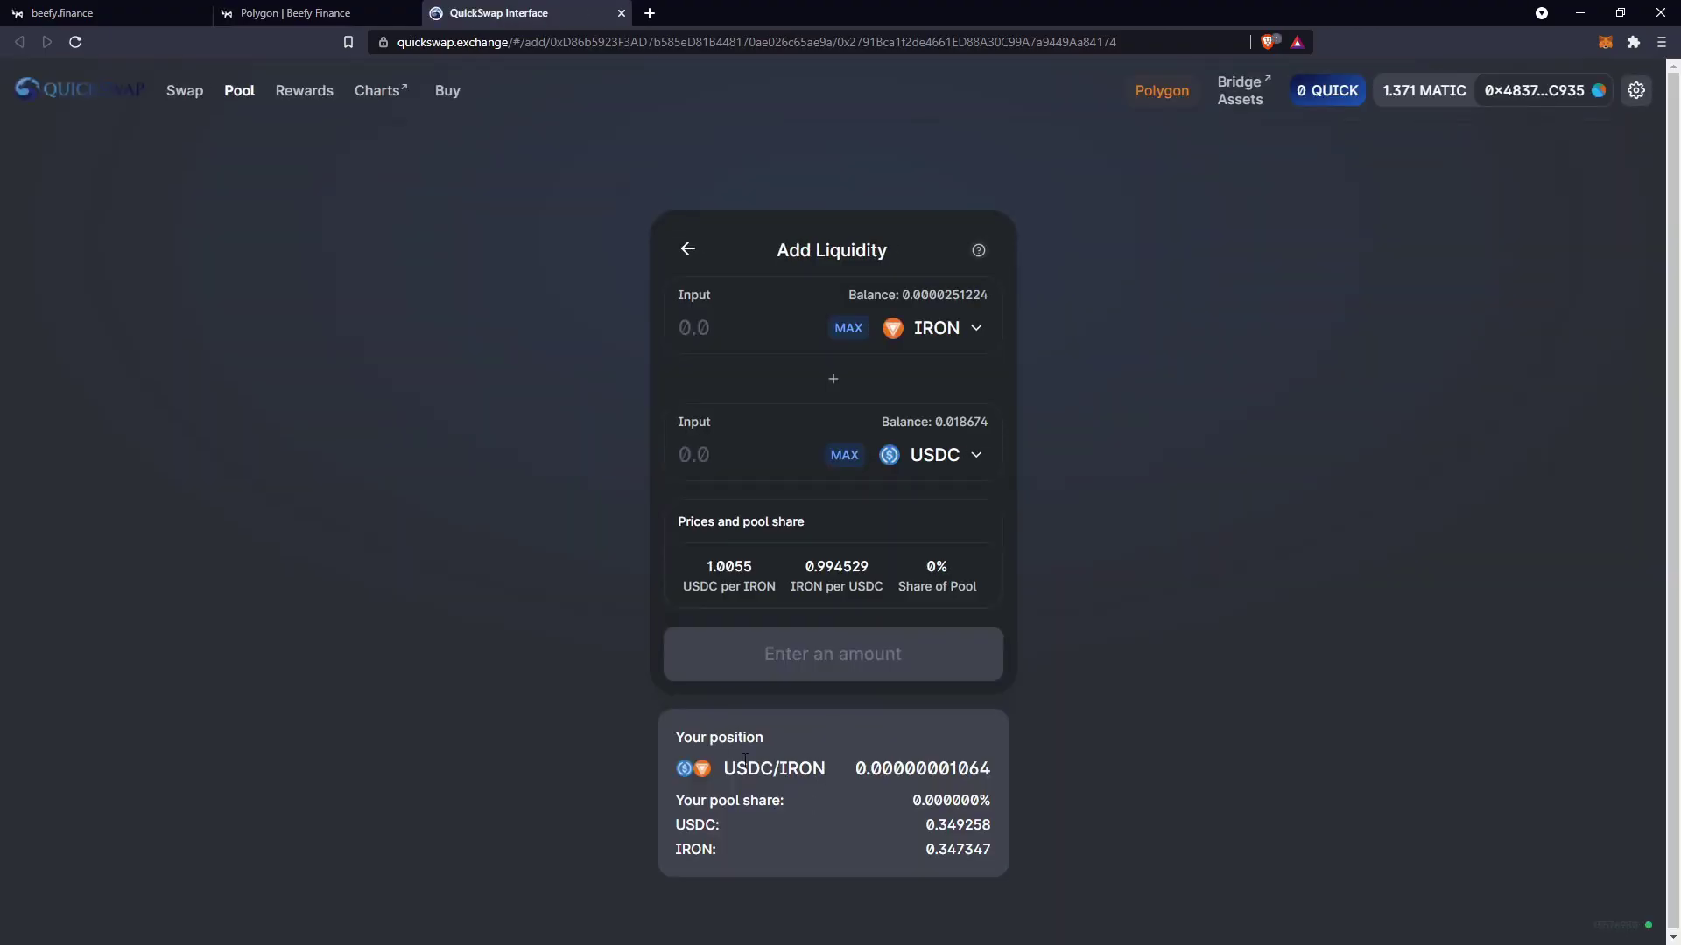
Step: Set up removing 100% of the USDC/IRON position and approve the UNI-V2 tokens in MetaMask
{"action": "left_click", "coordinate": [688, 249]}
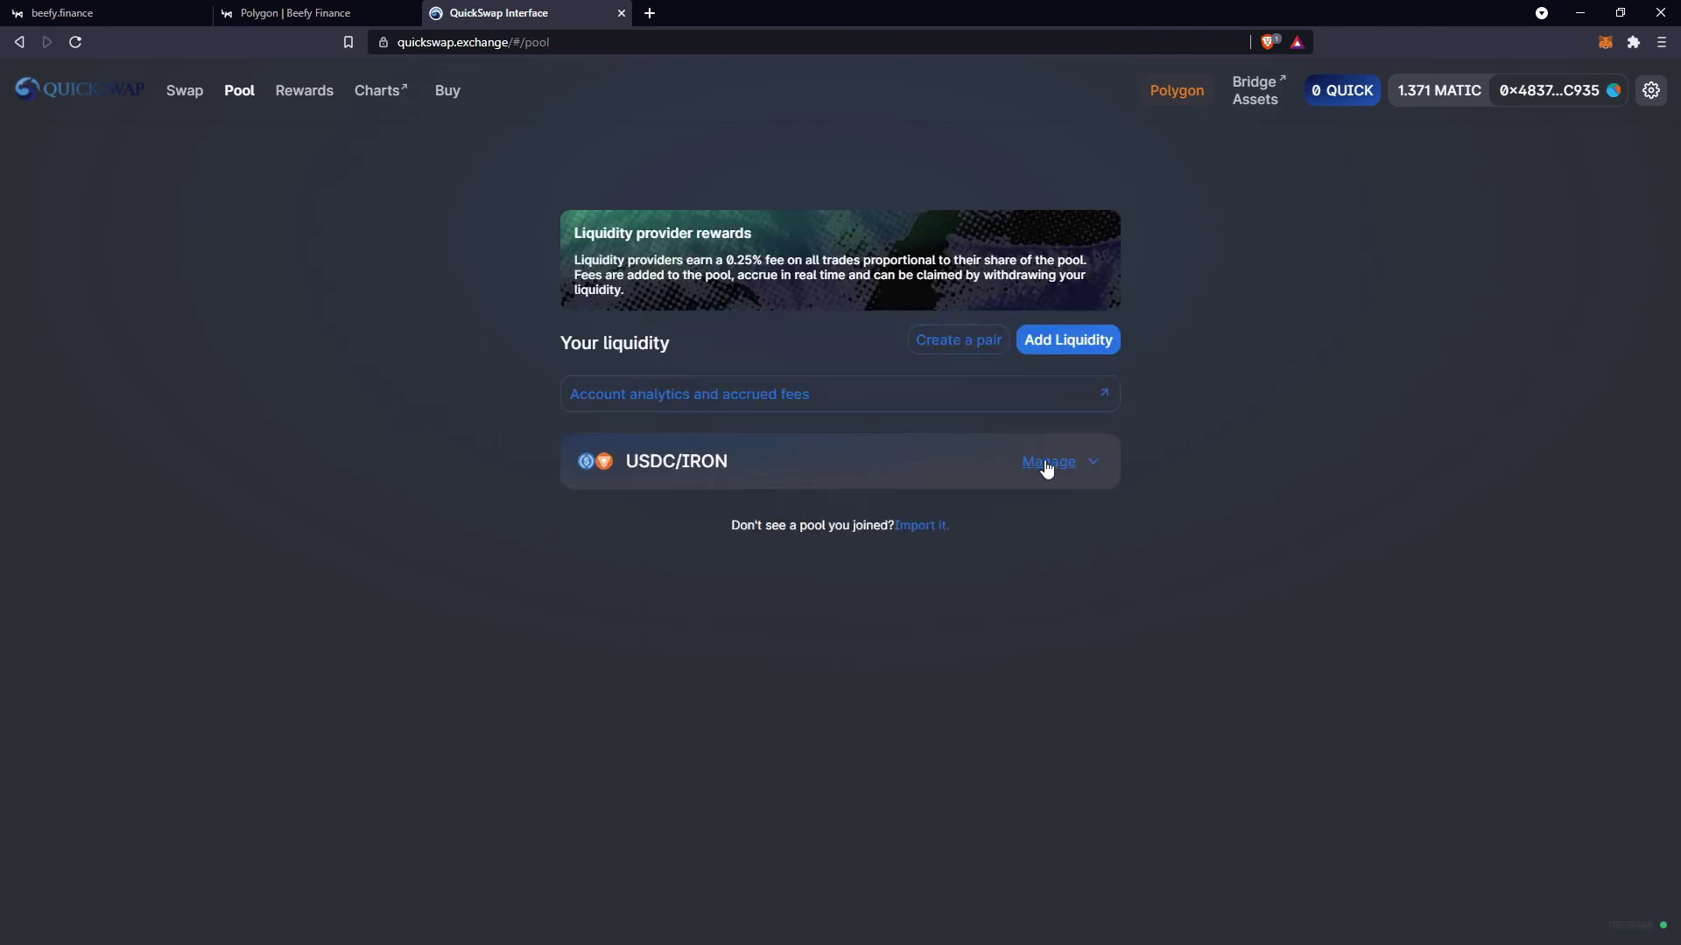
{"action": "left_click", "coordinate": [1047, 466]}
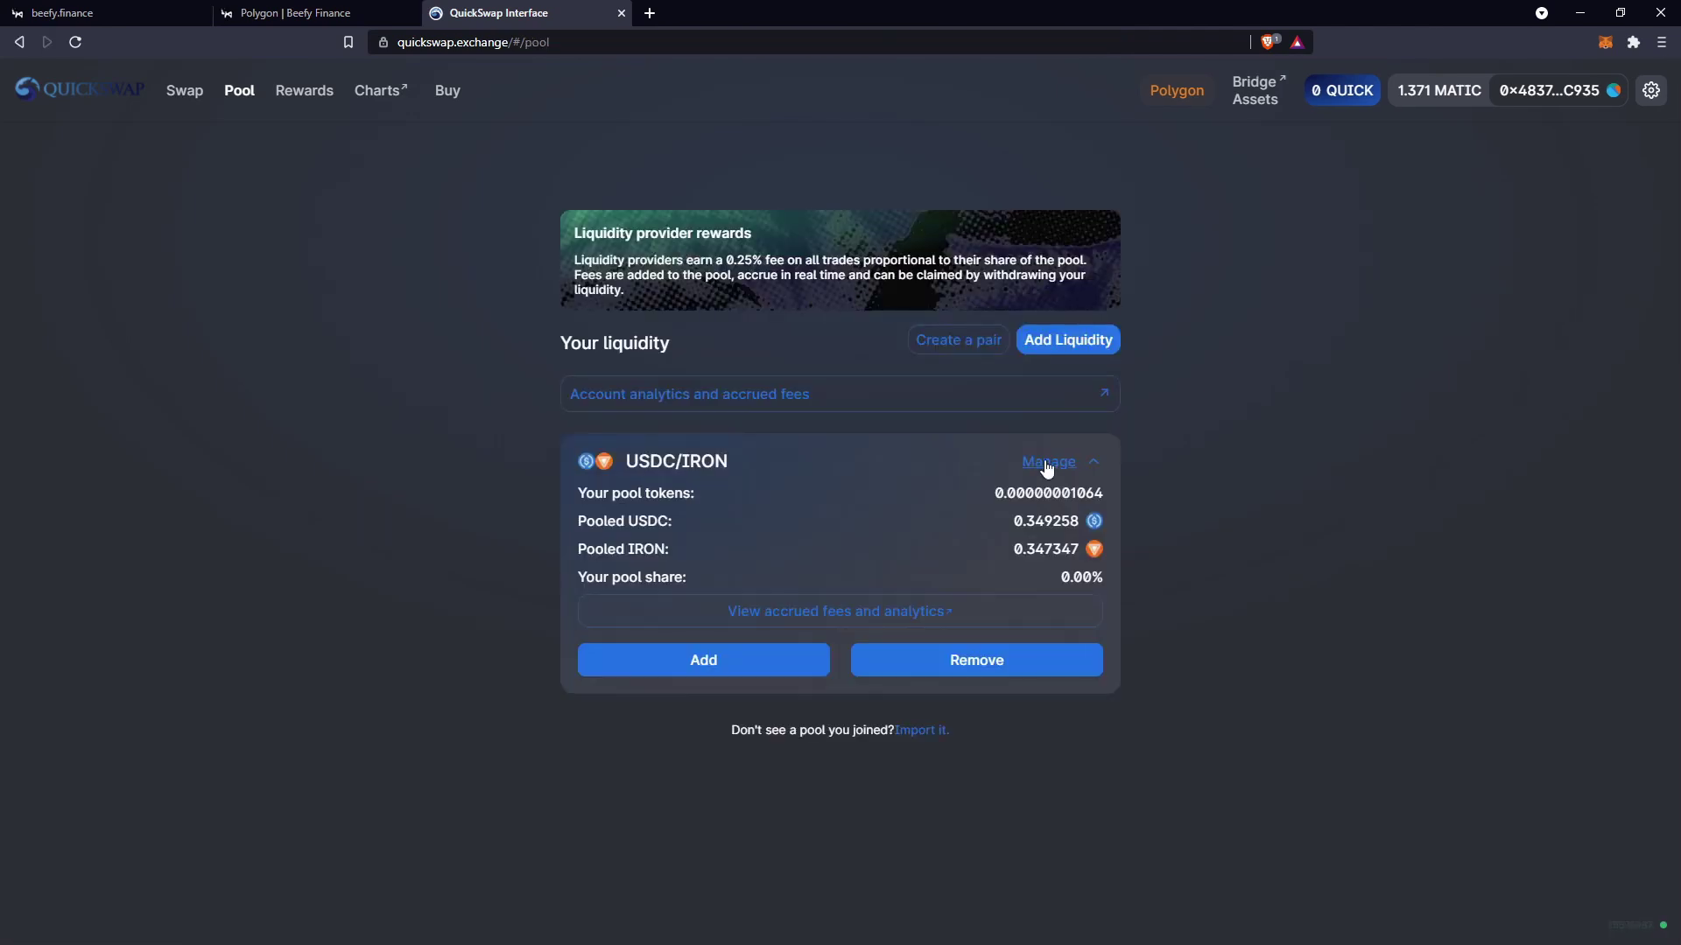
{"action": "left_click", "coordinate": [974, 663]}
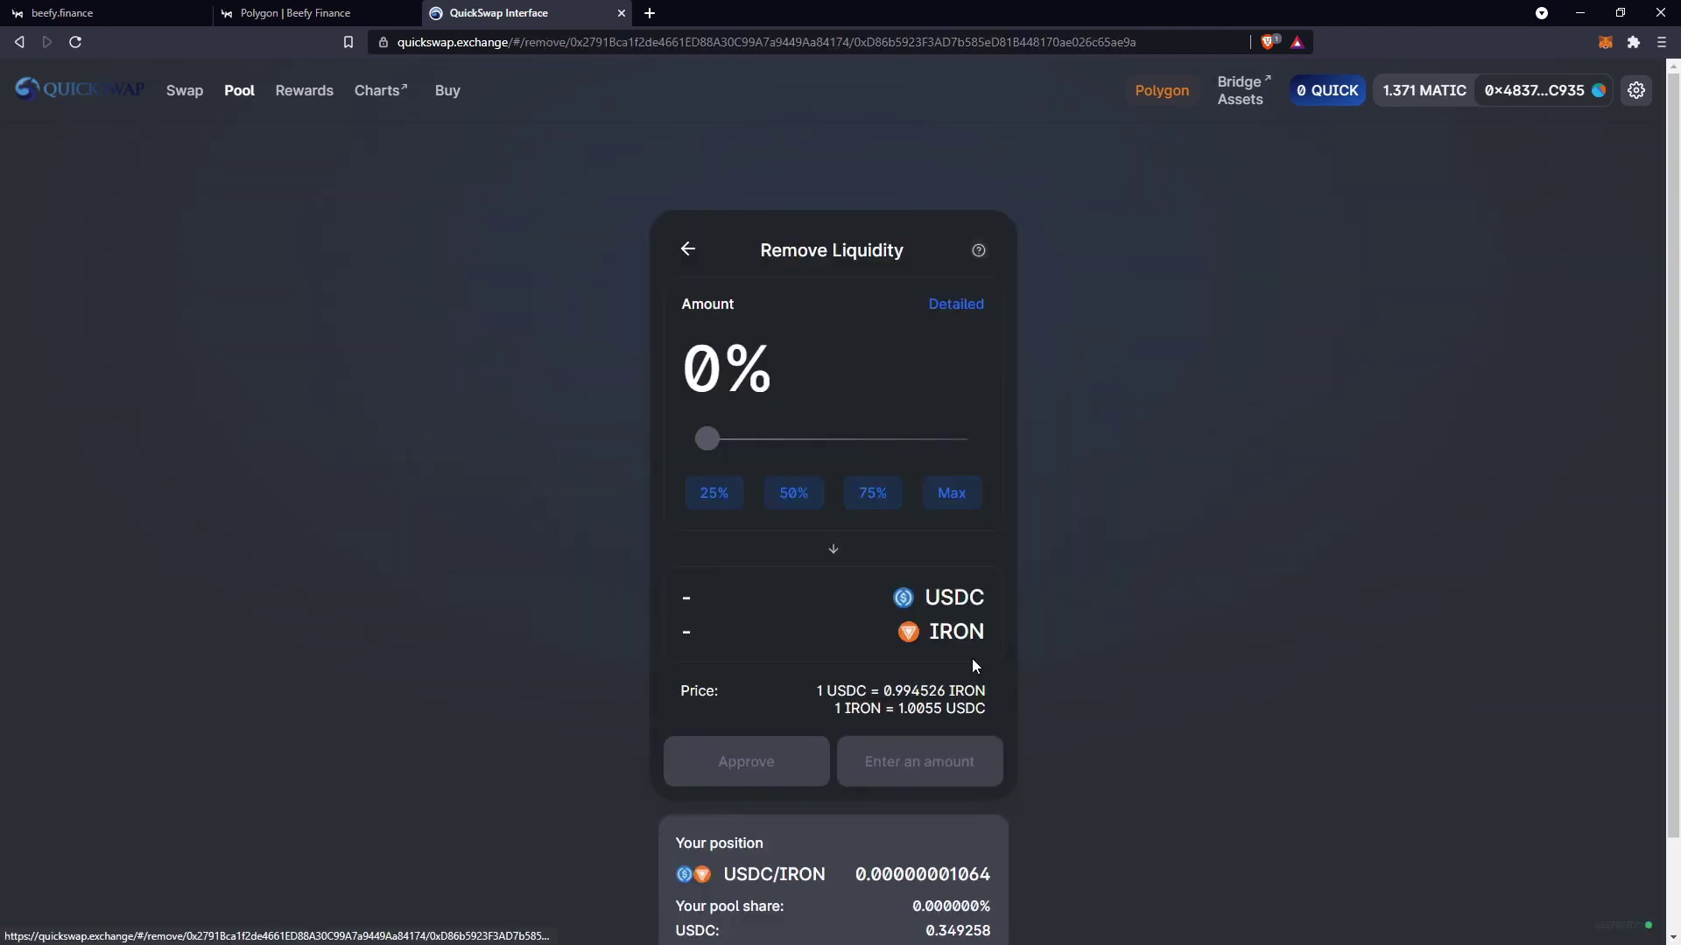
{"action": "left_click", "coordinate": [949, 507]}
{"action": "scroll", "coordinate": [1047, 619], "scroll_direction": "down", "scroll_amount": 1}
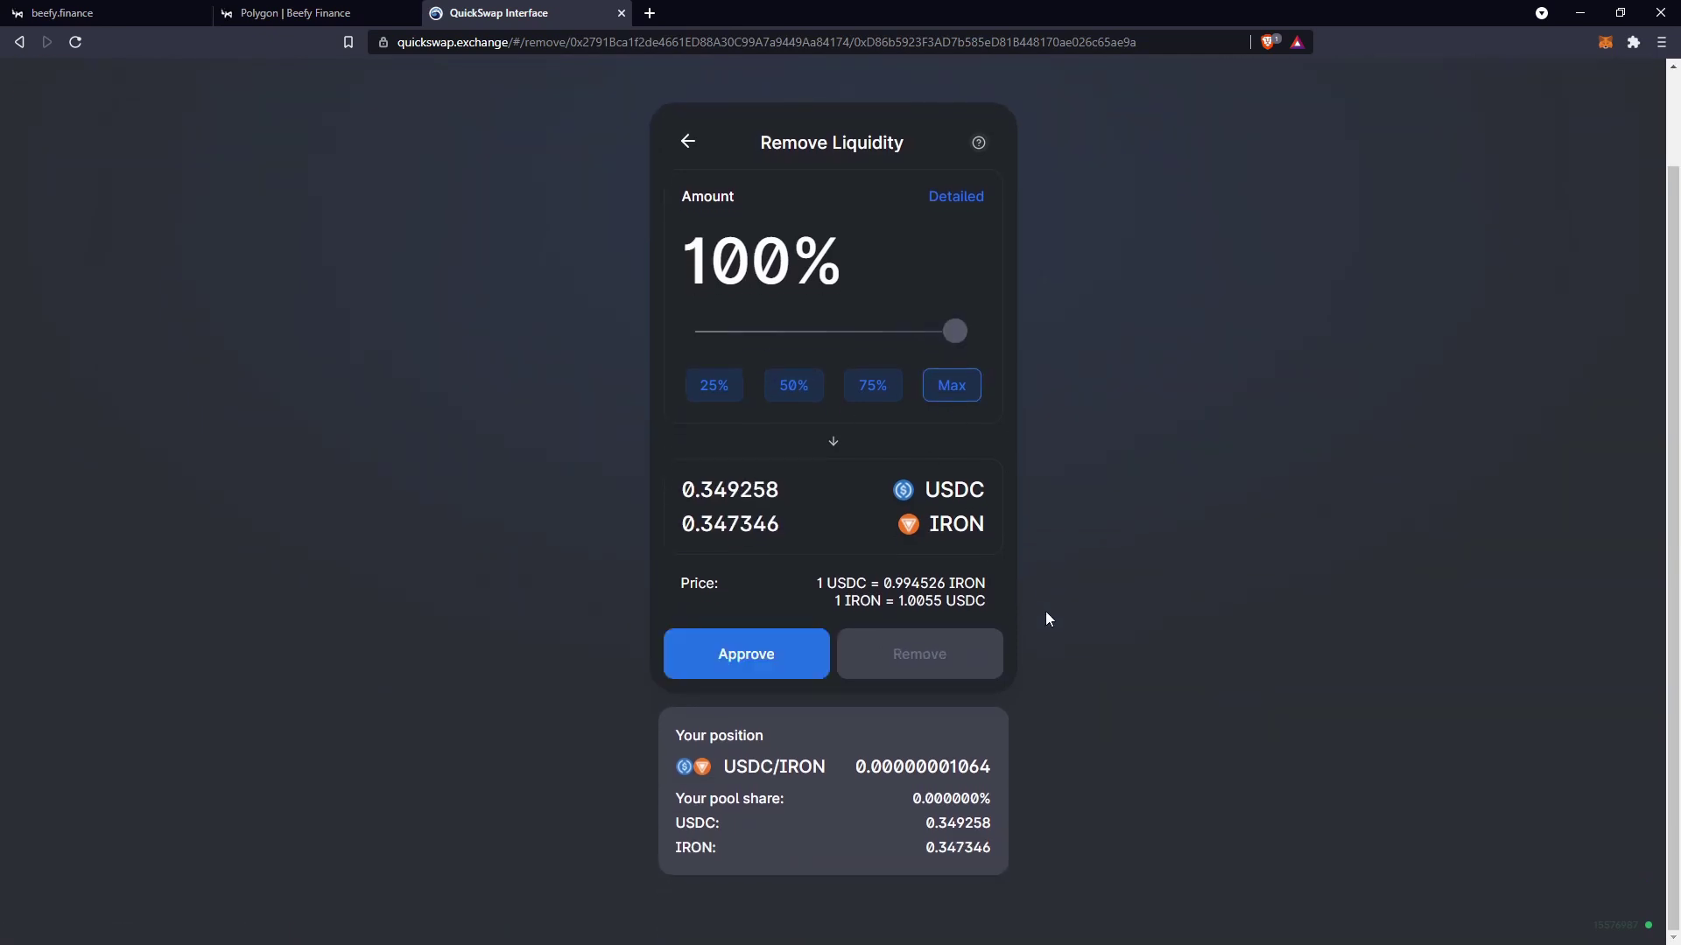
{"action": "left_click", "coordinate": [770, 668]}
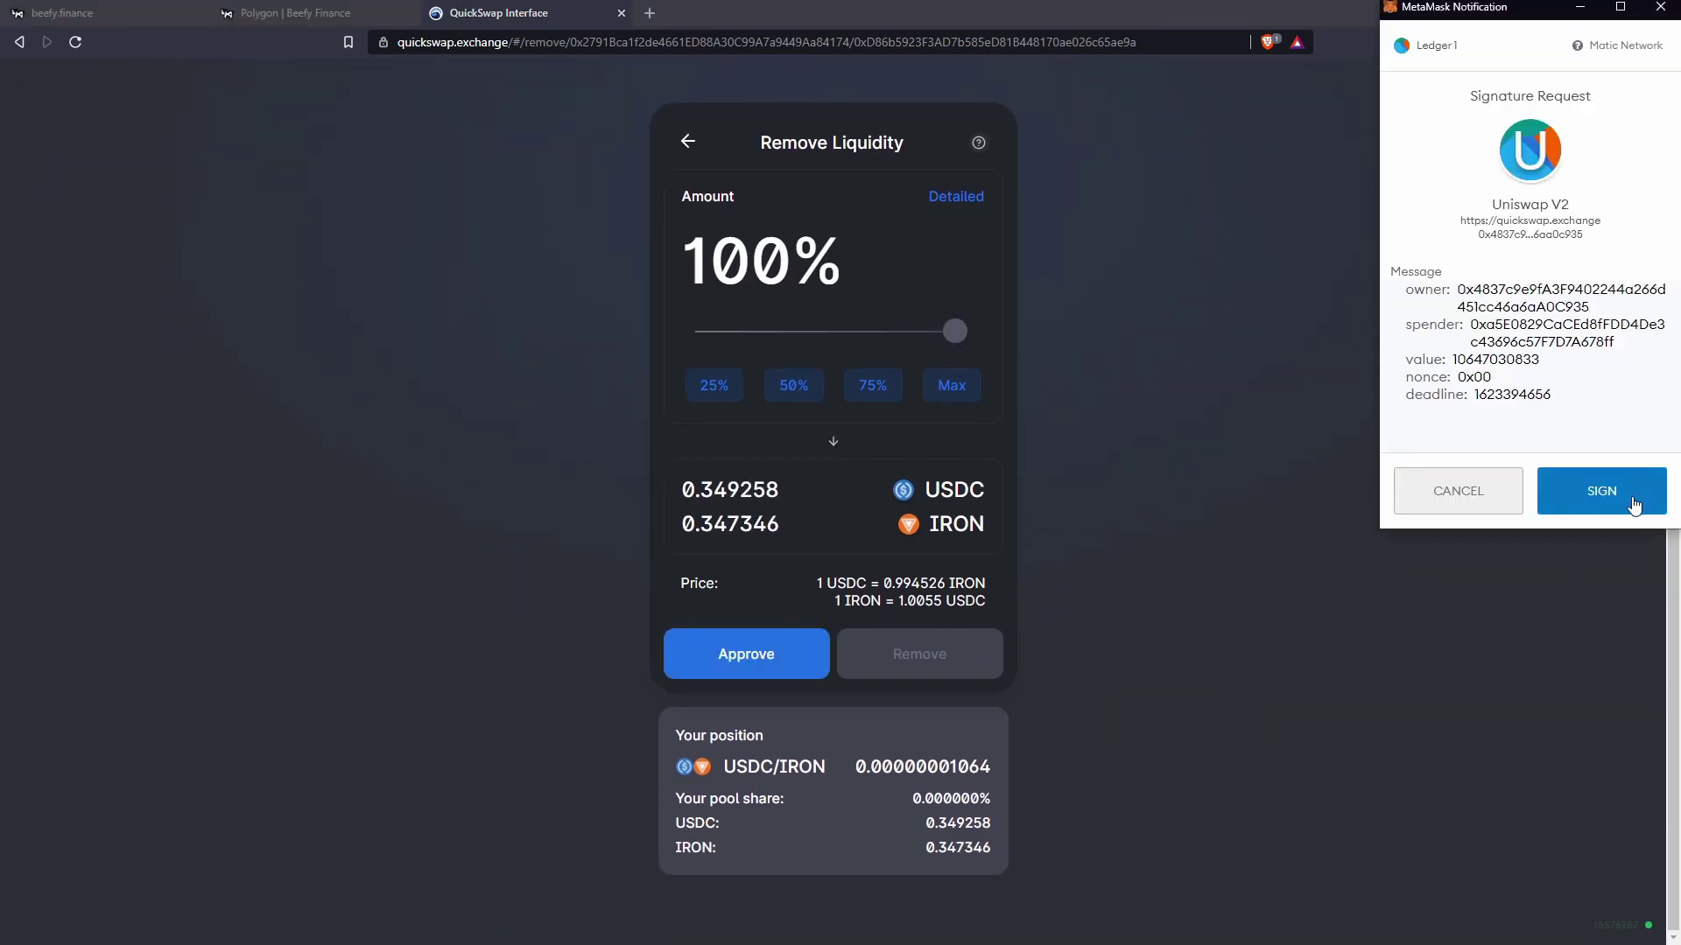
{"action": "left_click", "coordinate": [1634, 506]}
{"action": "scroll", "coordinate": [1615, 505], "scroll_direction": "down", "scroll_amount": 1}
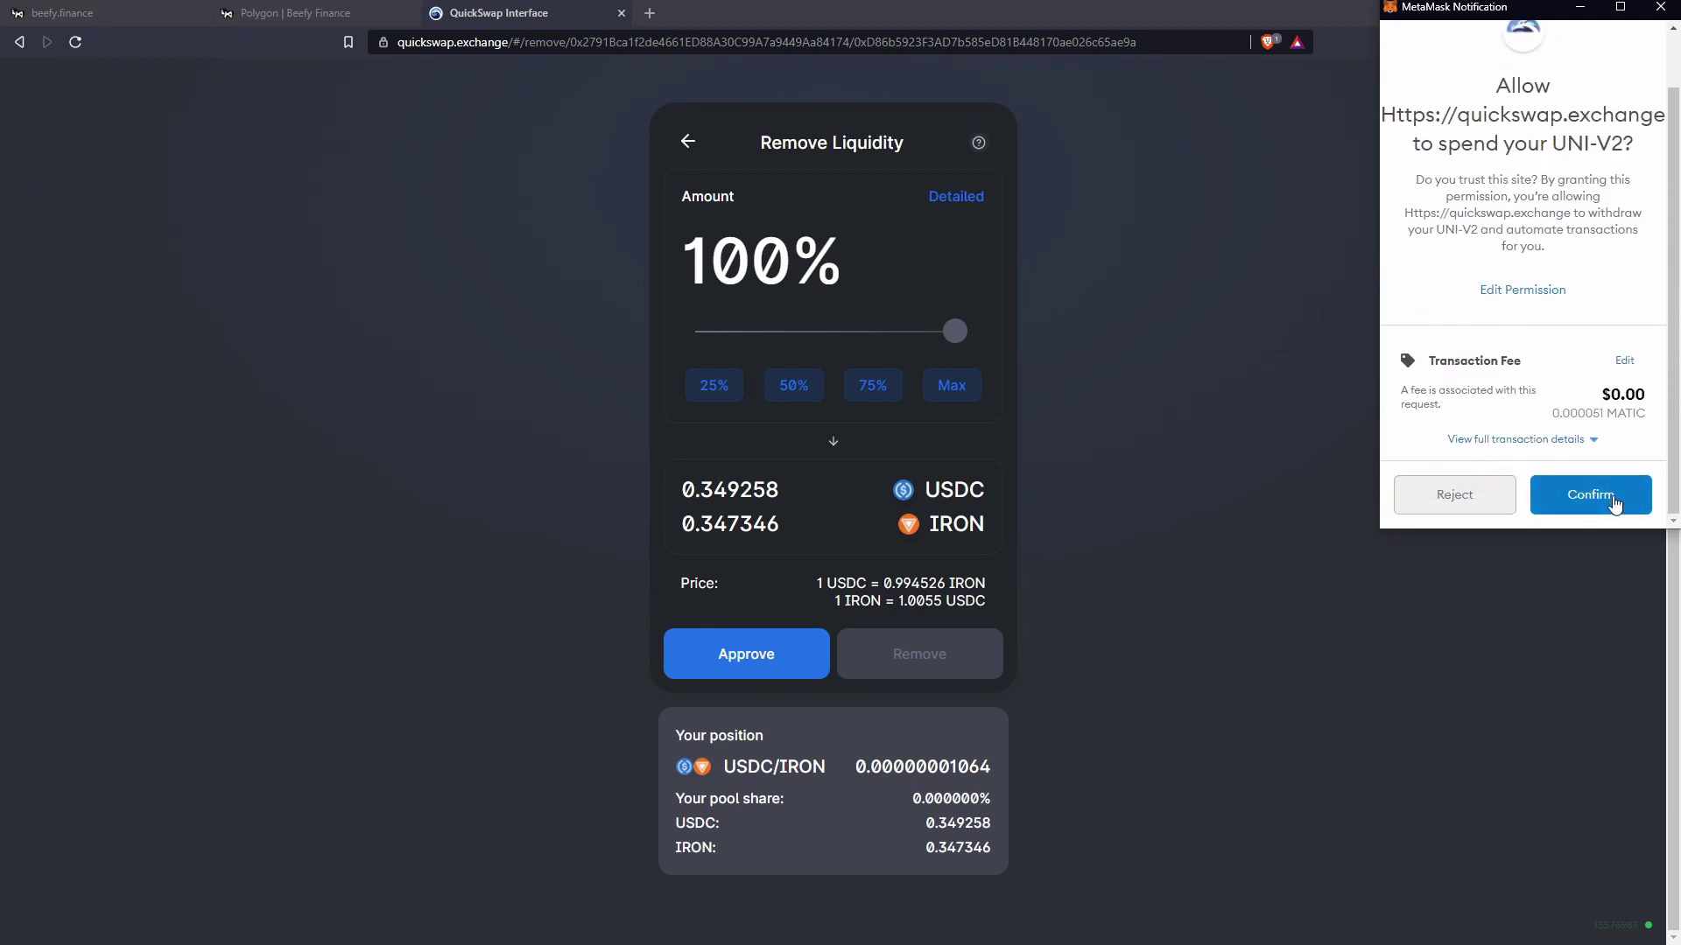
{"action": "left_click", "coordinate": [1613, 504]}
Step: Remove the liquidity for about 0.349 USDC and 0.347 IRON, confirming in MetaMask
{"action": "left_click", "coordinate": [948, 673]}
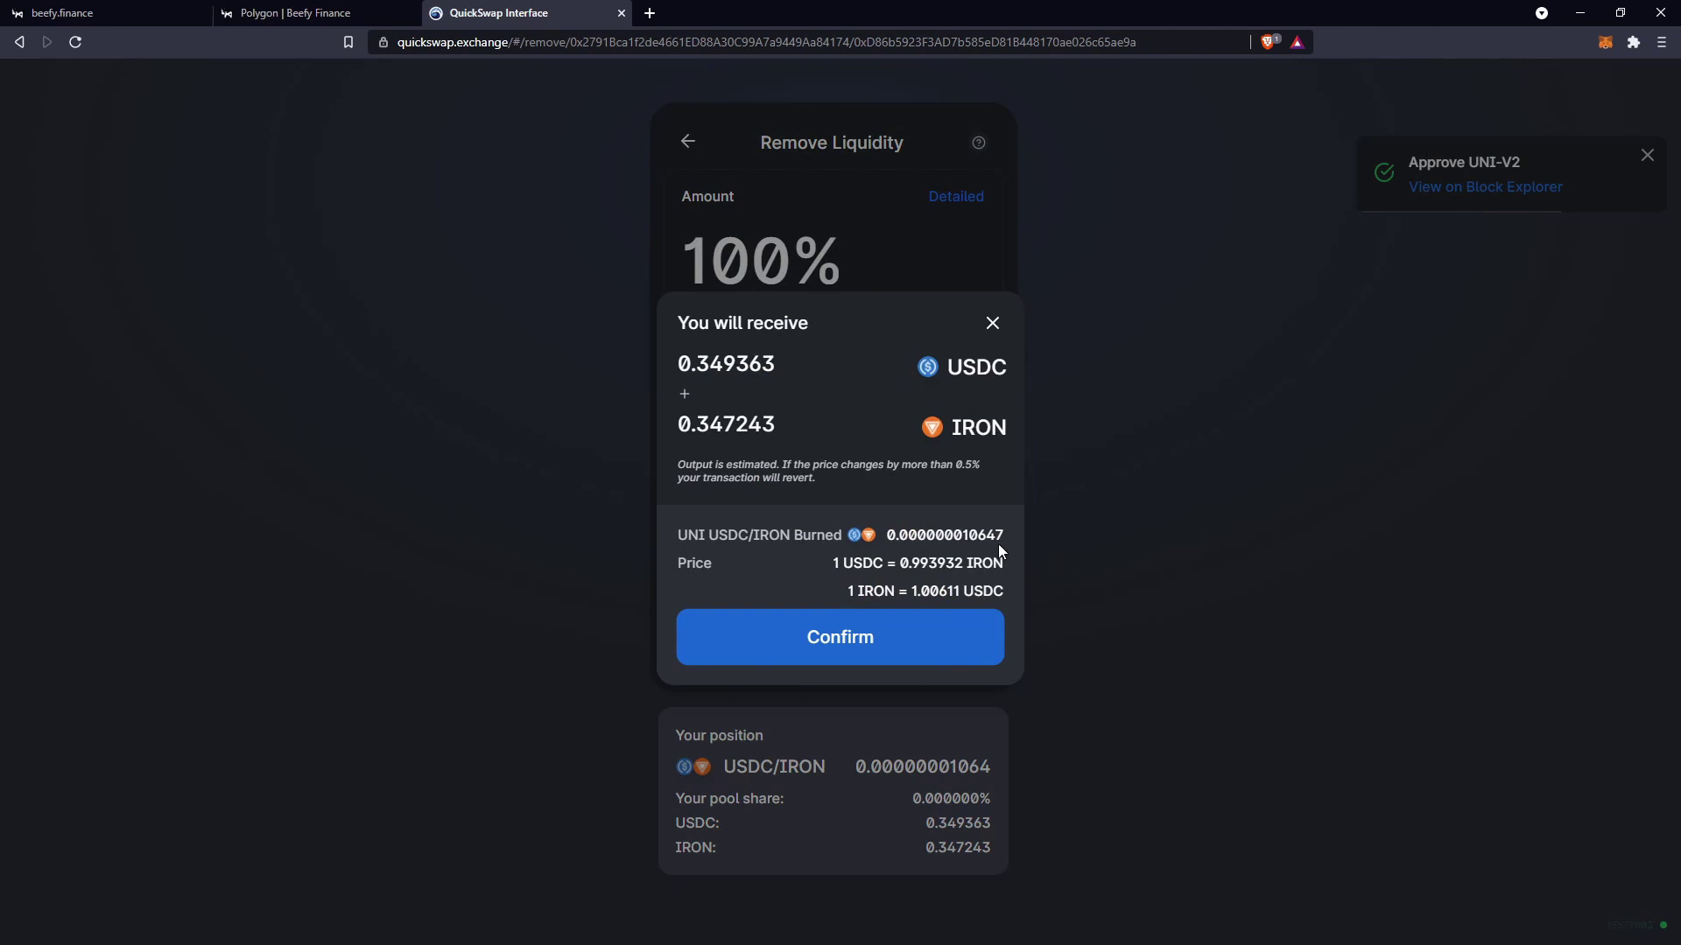
{"action": "left_click", "coordinate": [859, 640]}
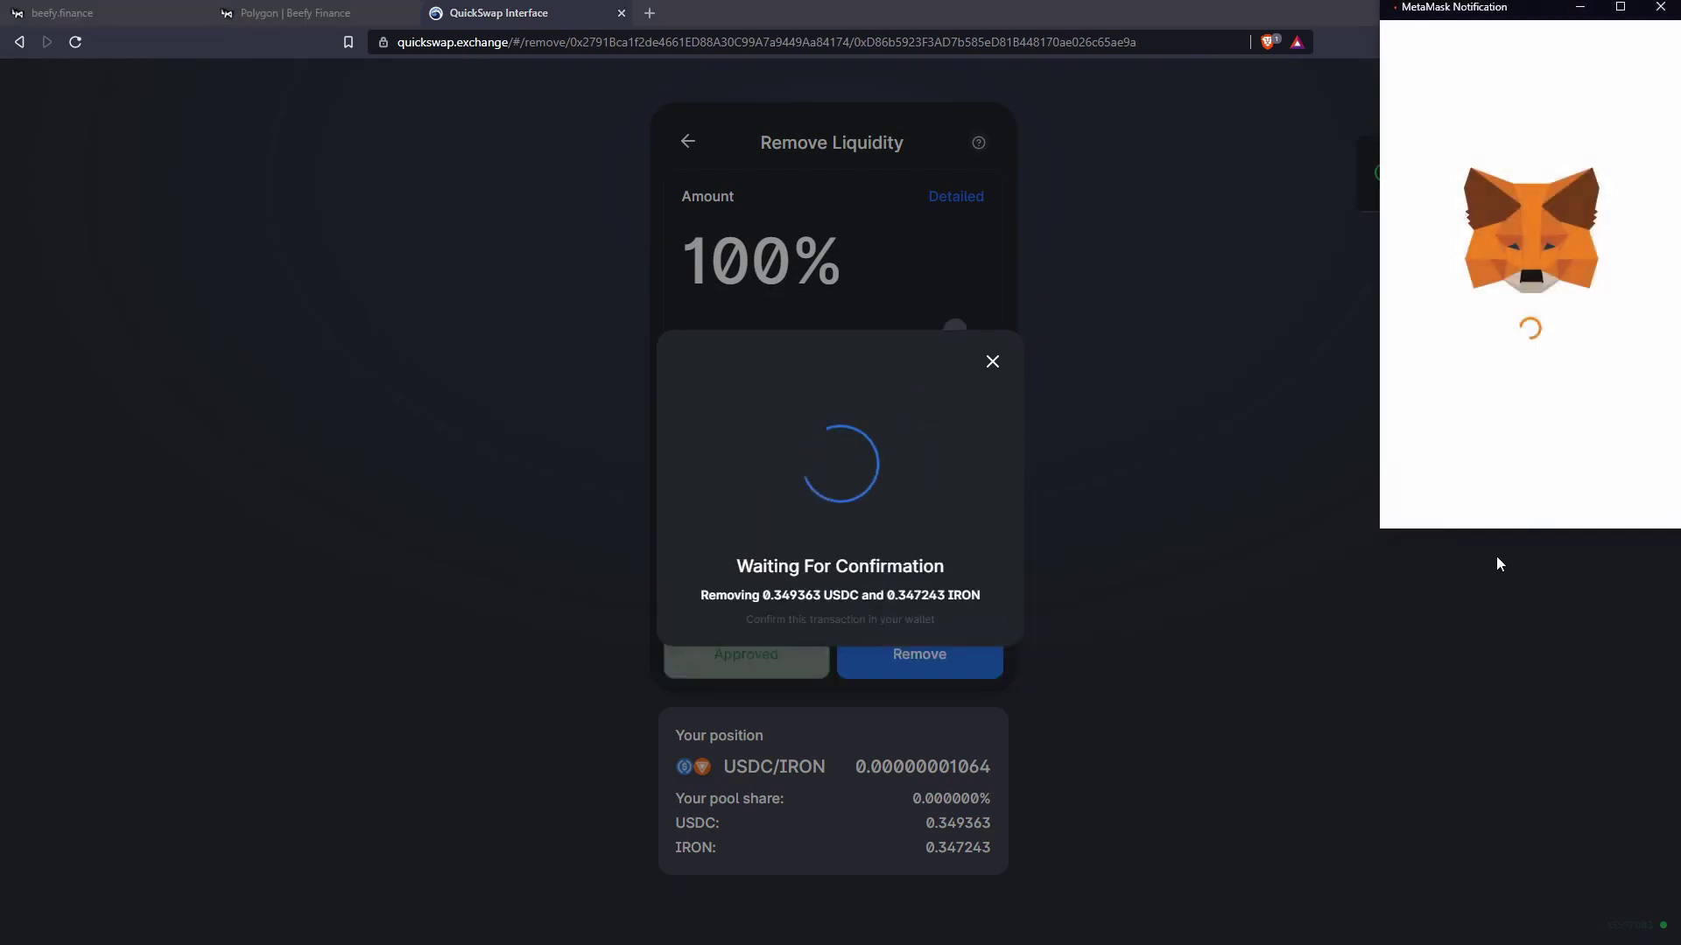
{"action": "left_click", "coordinate": [1616, 508]}
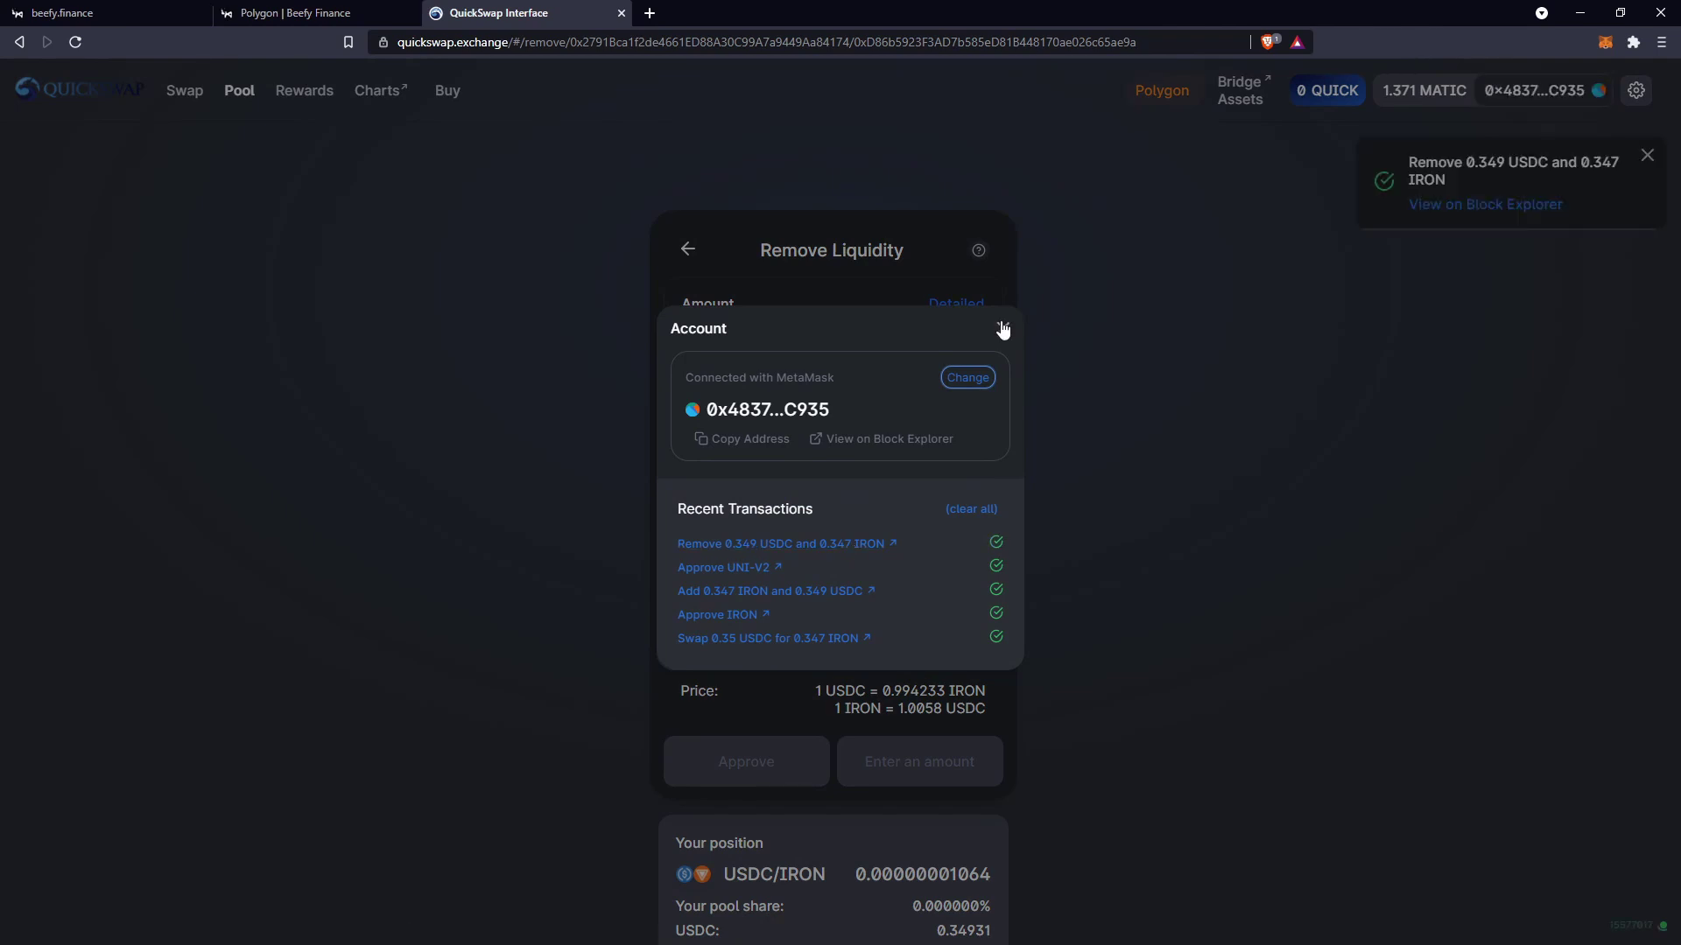
Step: Swap the full 0.347 IRON balance into 0.348 USDC via MetaMask, then close QuickSwap
{"action": "left_click", "coordinate": [1002, 331]}
{"action": "left_click", "coordinate": [890, 356]}
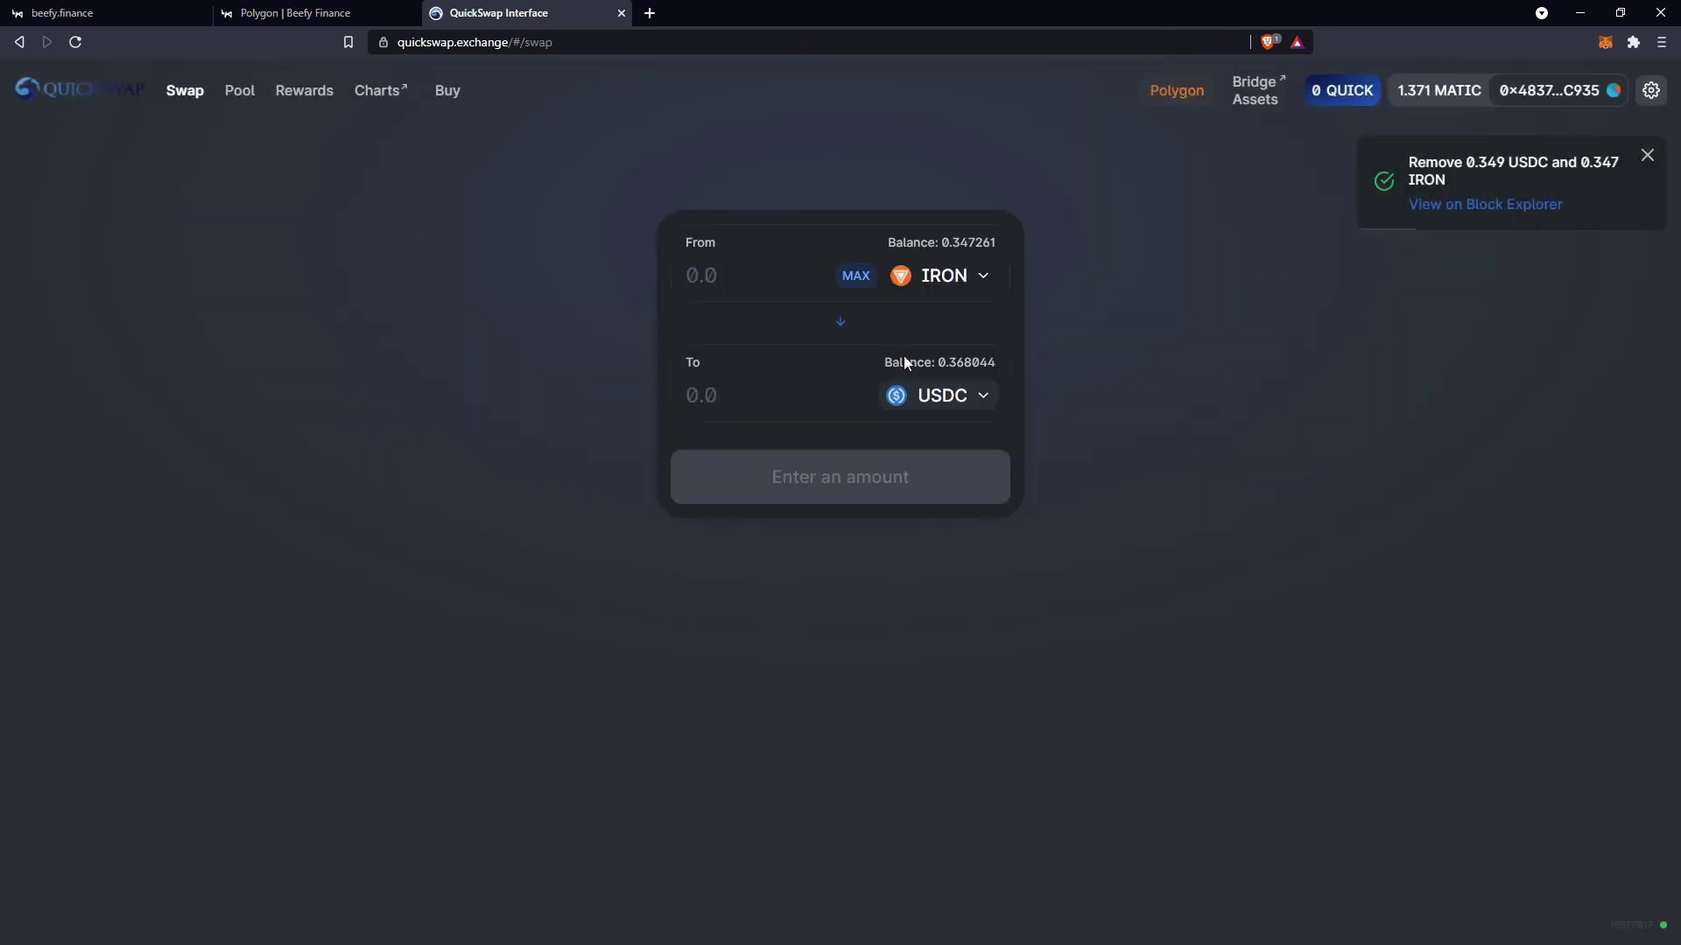
{"action": "left_click", "coordinate": [856, 275]}
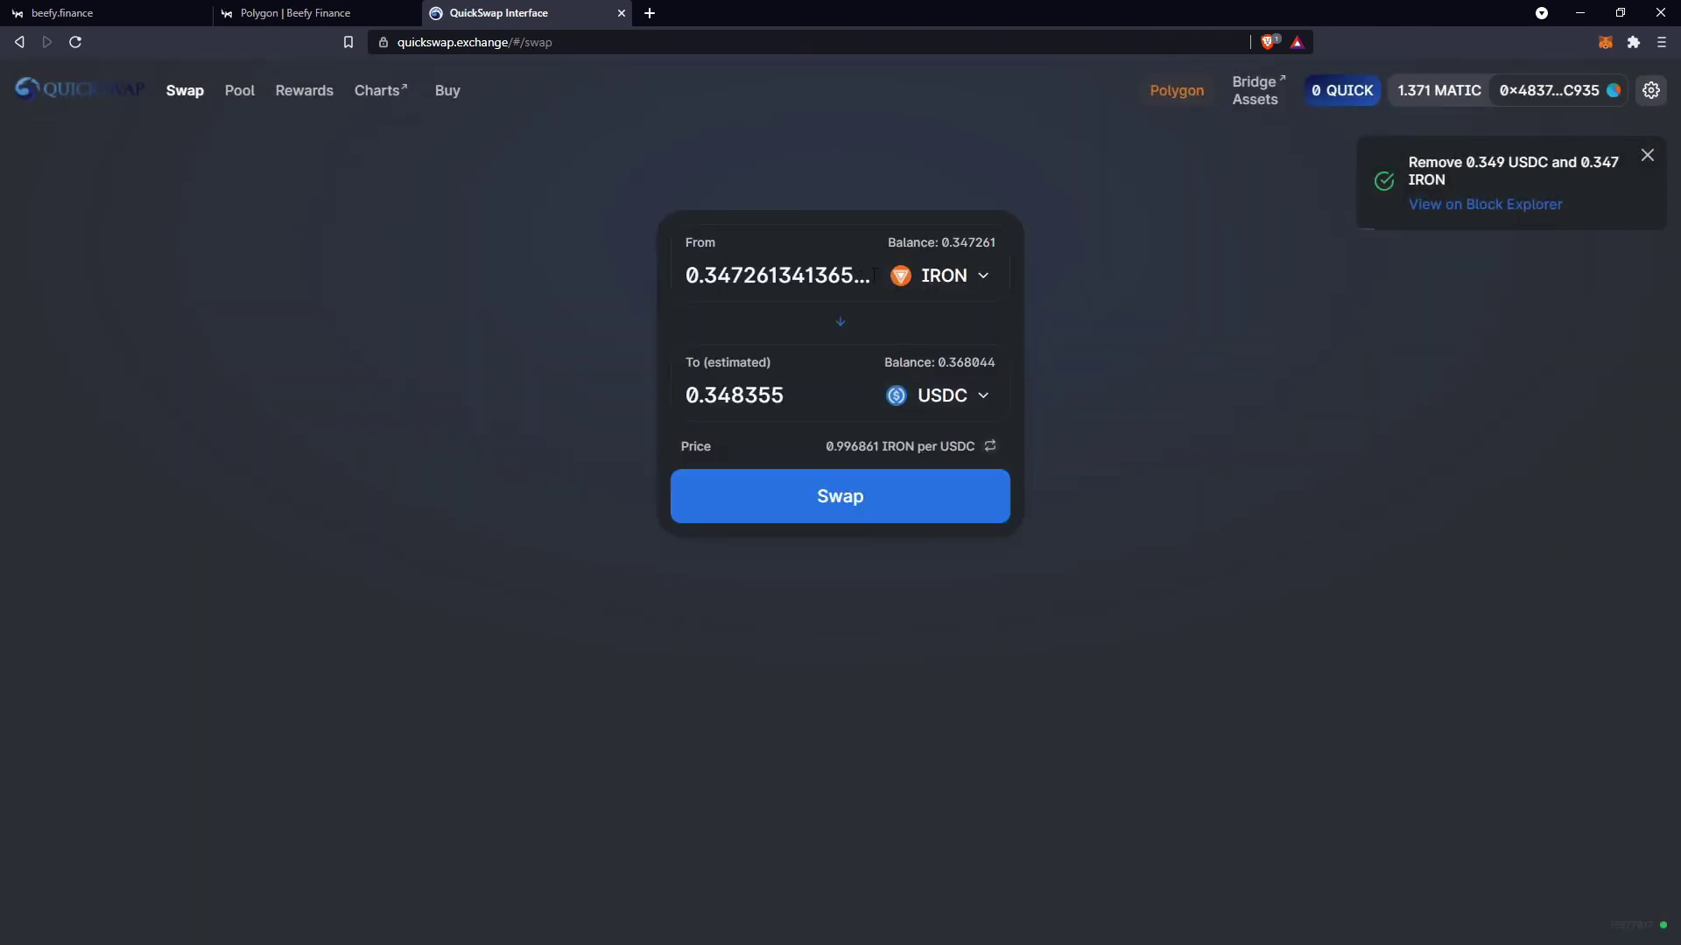
{"action": "left_click", "coordinate": [885, 502]}
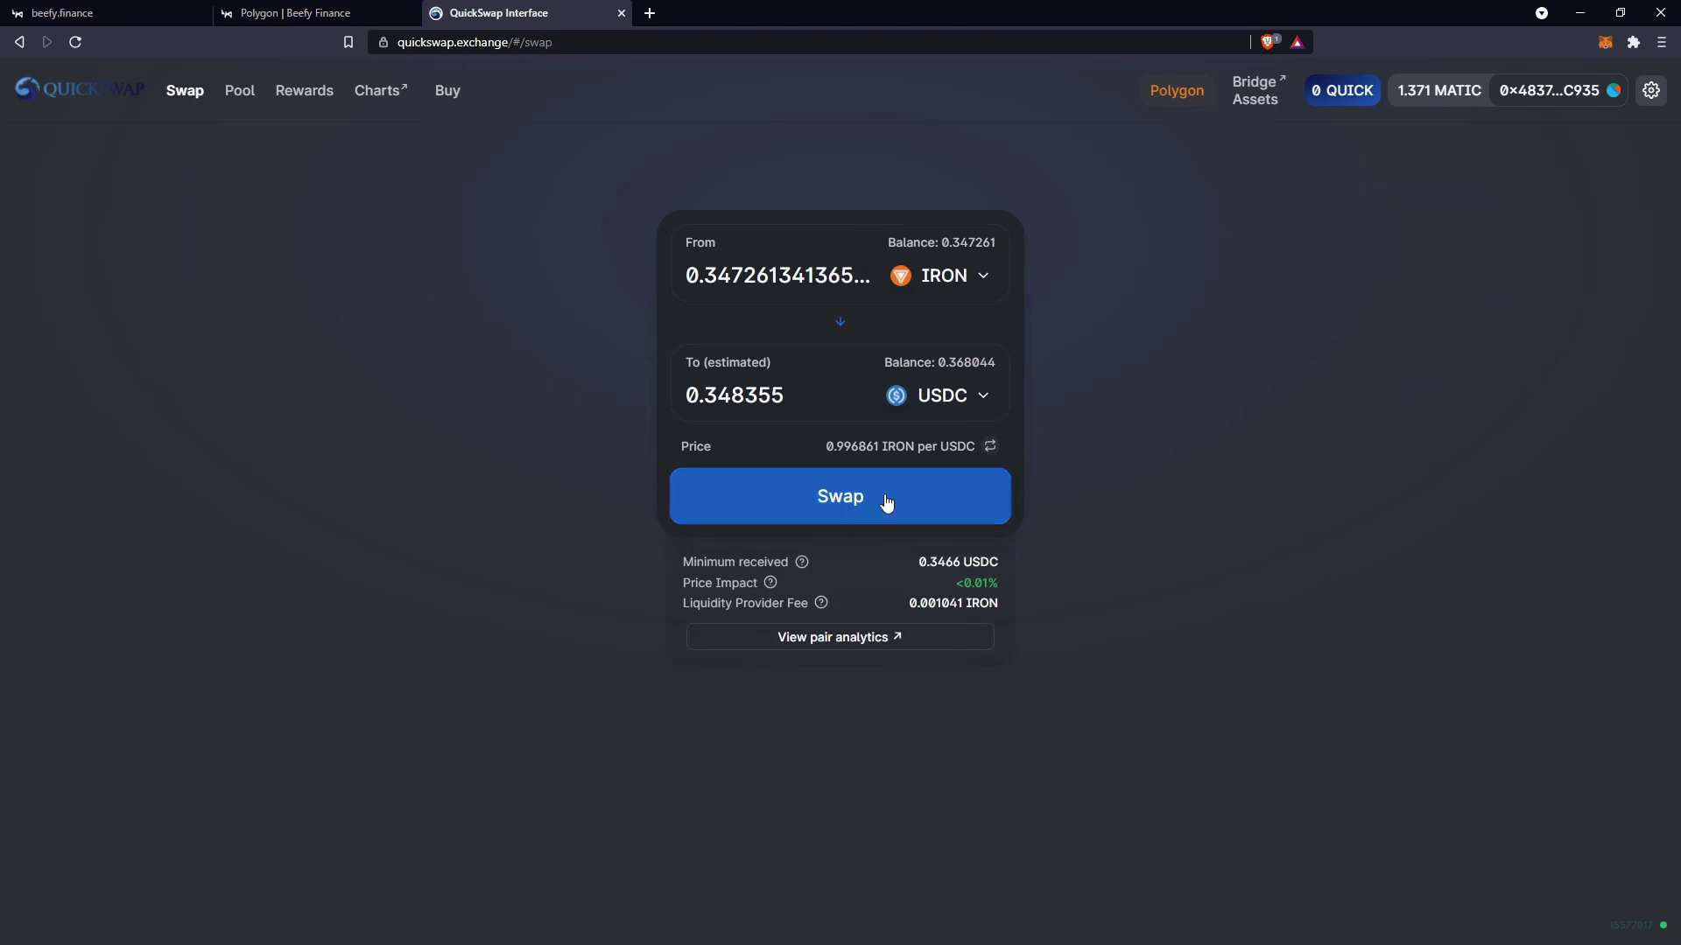
{"action": "left_click", "coordinate": [917, 648]}
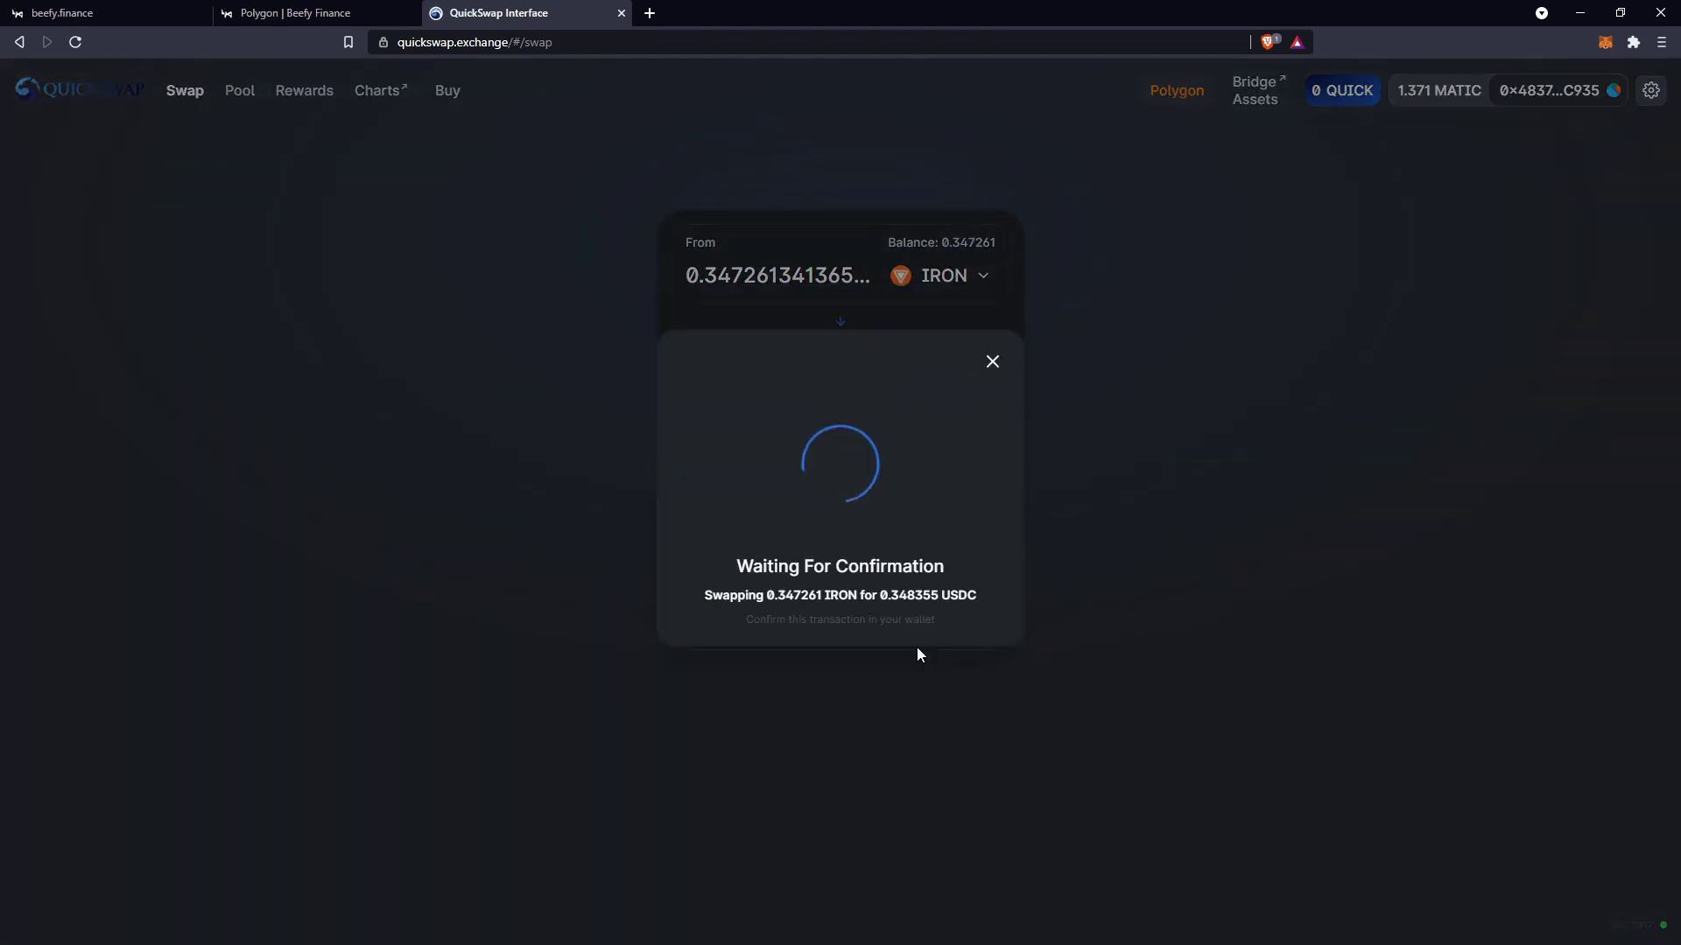
{"action": "left_click", "coordinate": [1606, 502]}
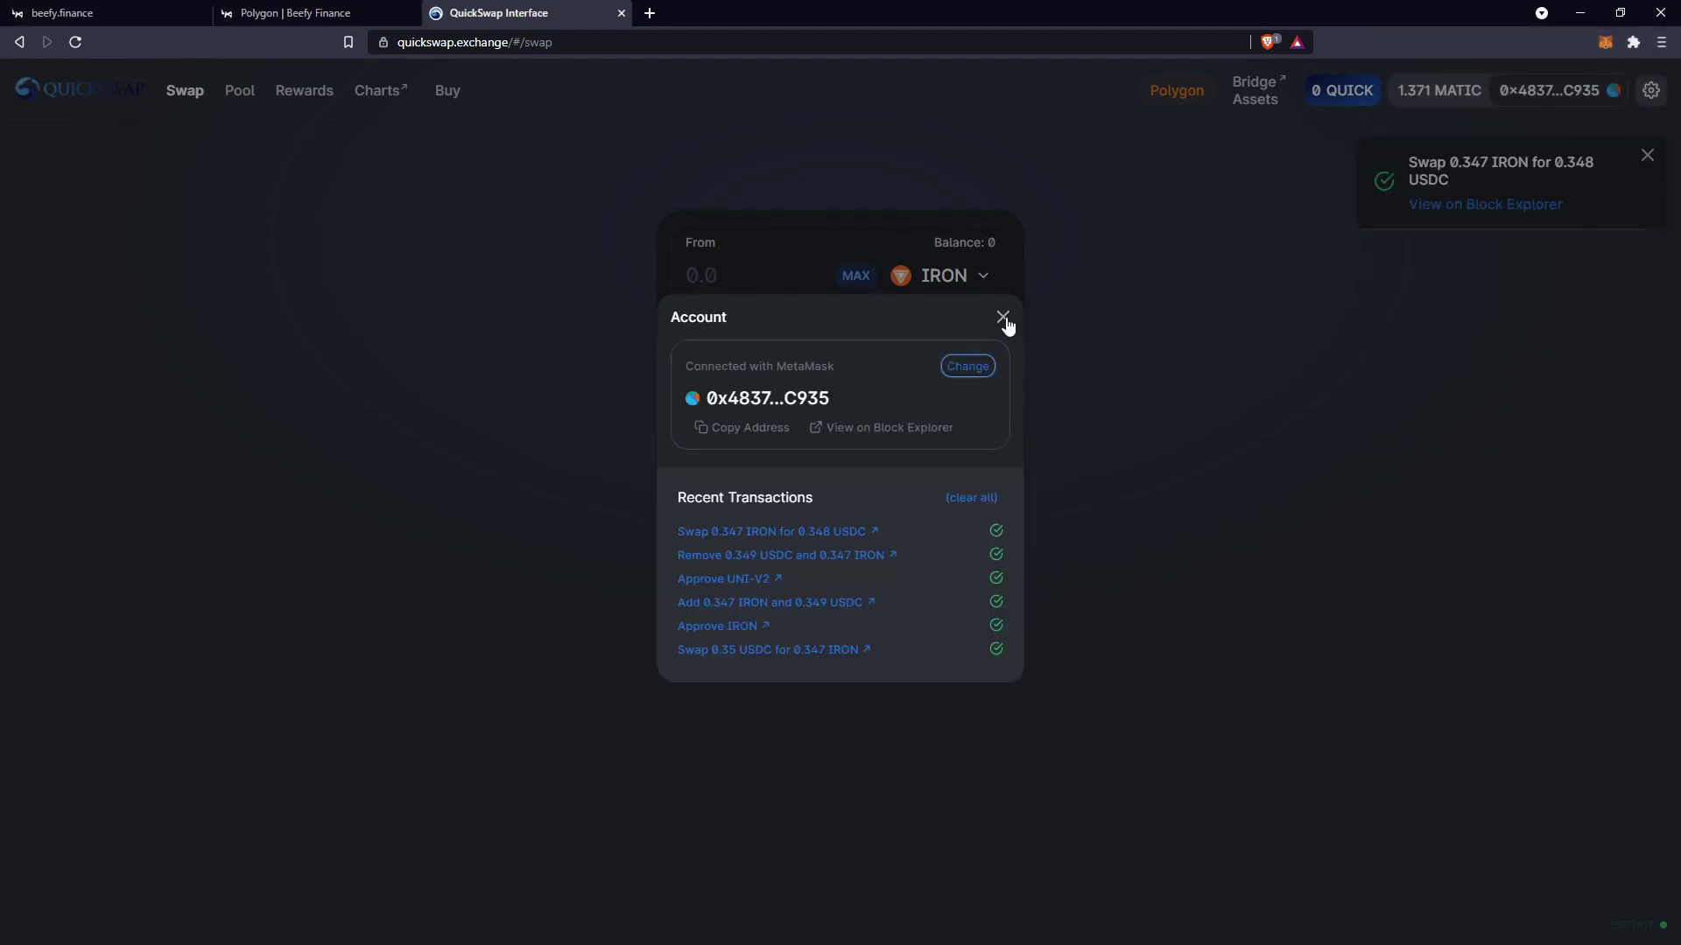
{"action": "left_click", "coordinate": [1003, 317]}
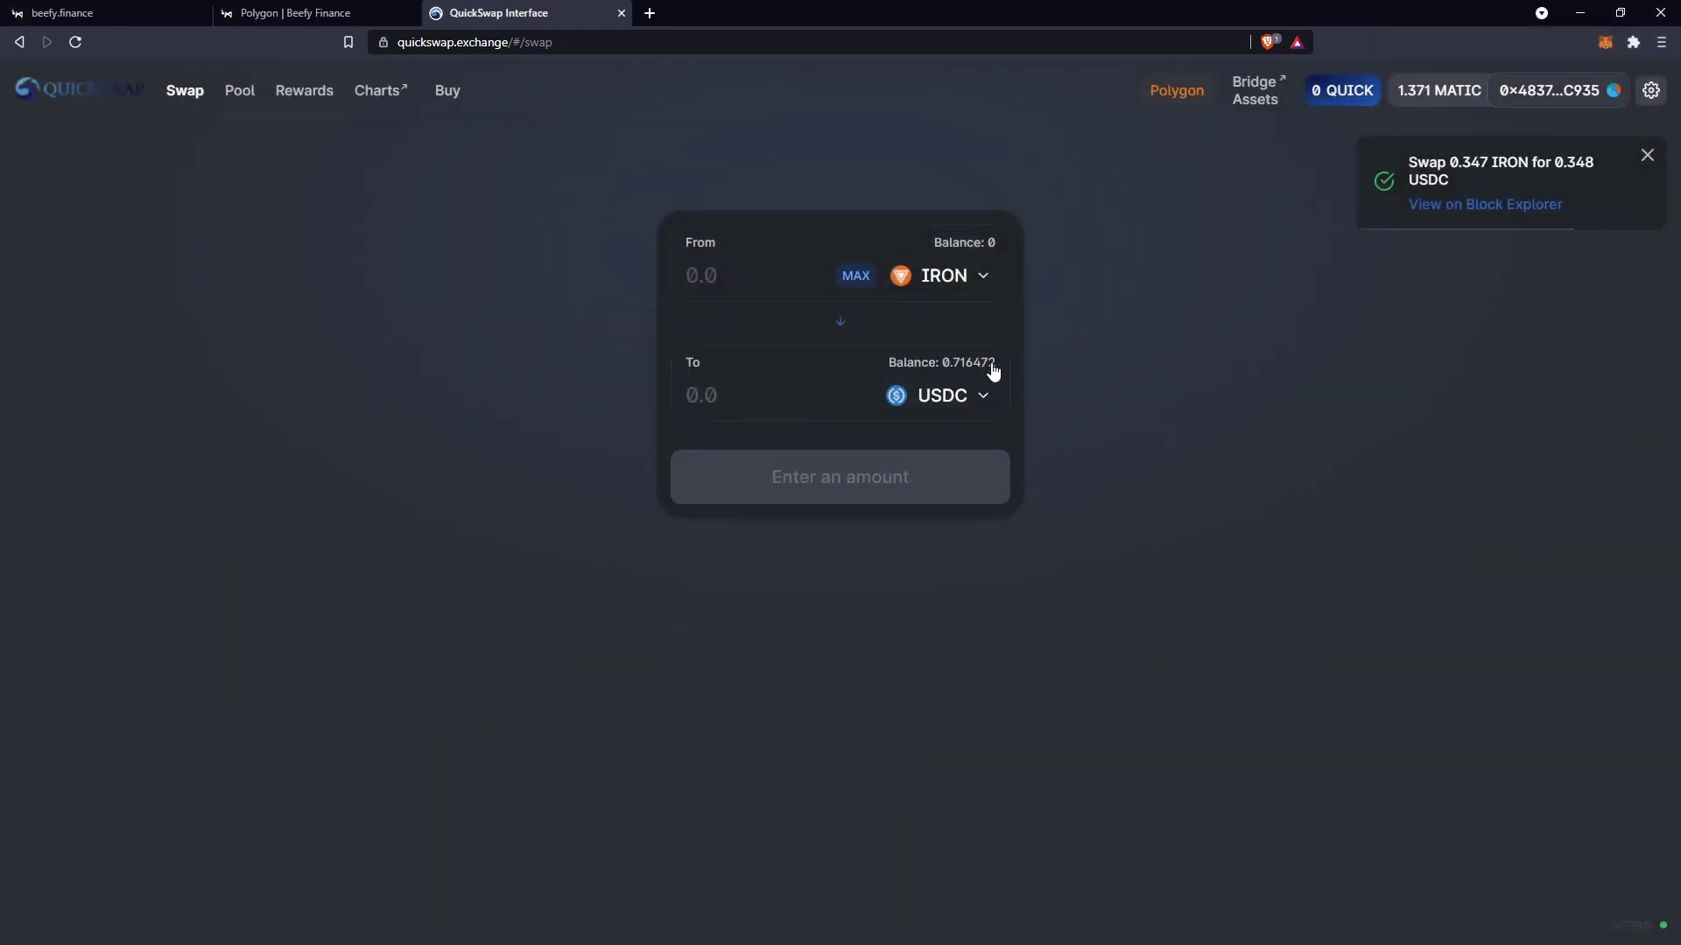
{"action": "key", "text": "ctrl+w"}
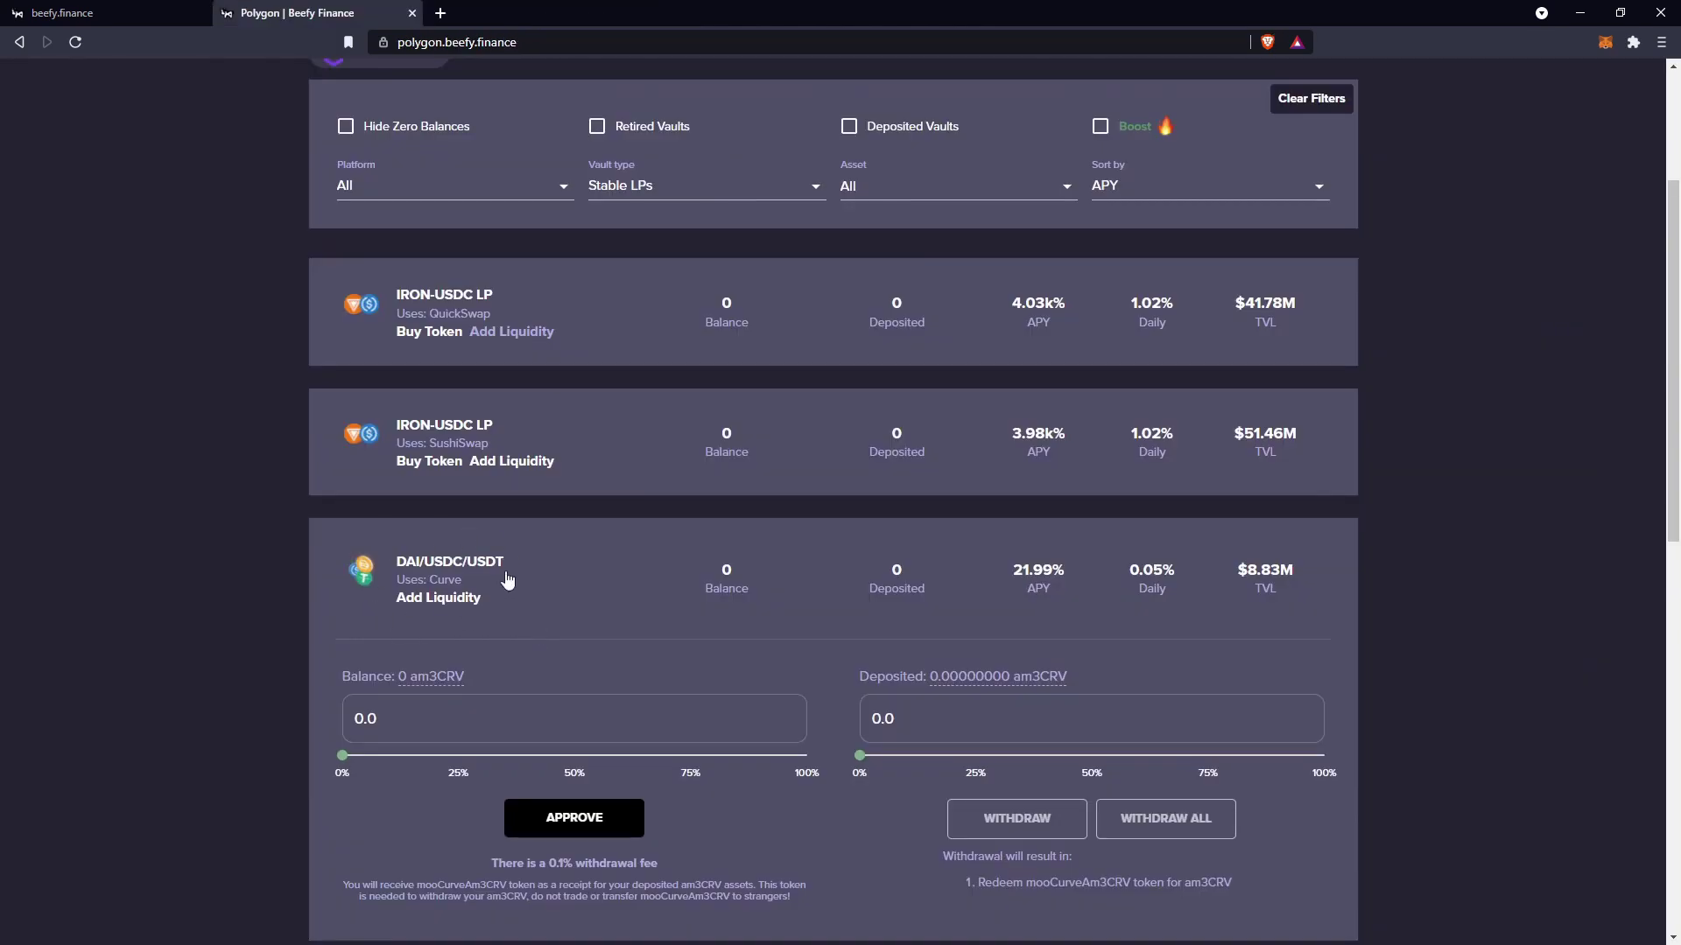
Step: Deposit 0.72 USDC into Curve's aave pool from the DAI/USDC/USDT vault, confirming in MetaMask
{"action": "left_click", "coordinate": [464, 603]}
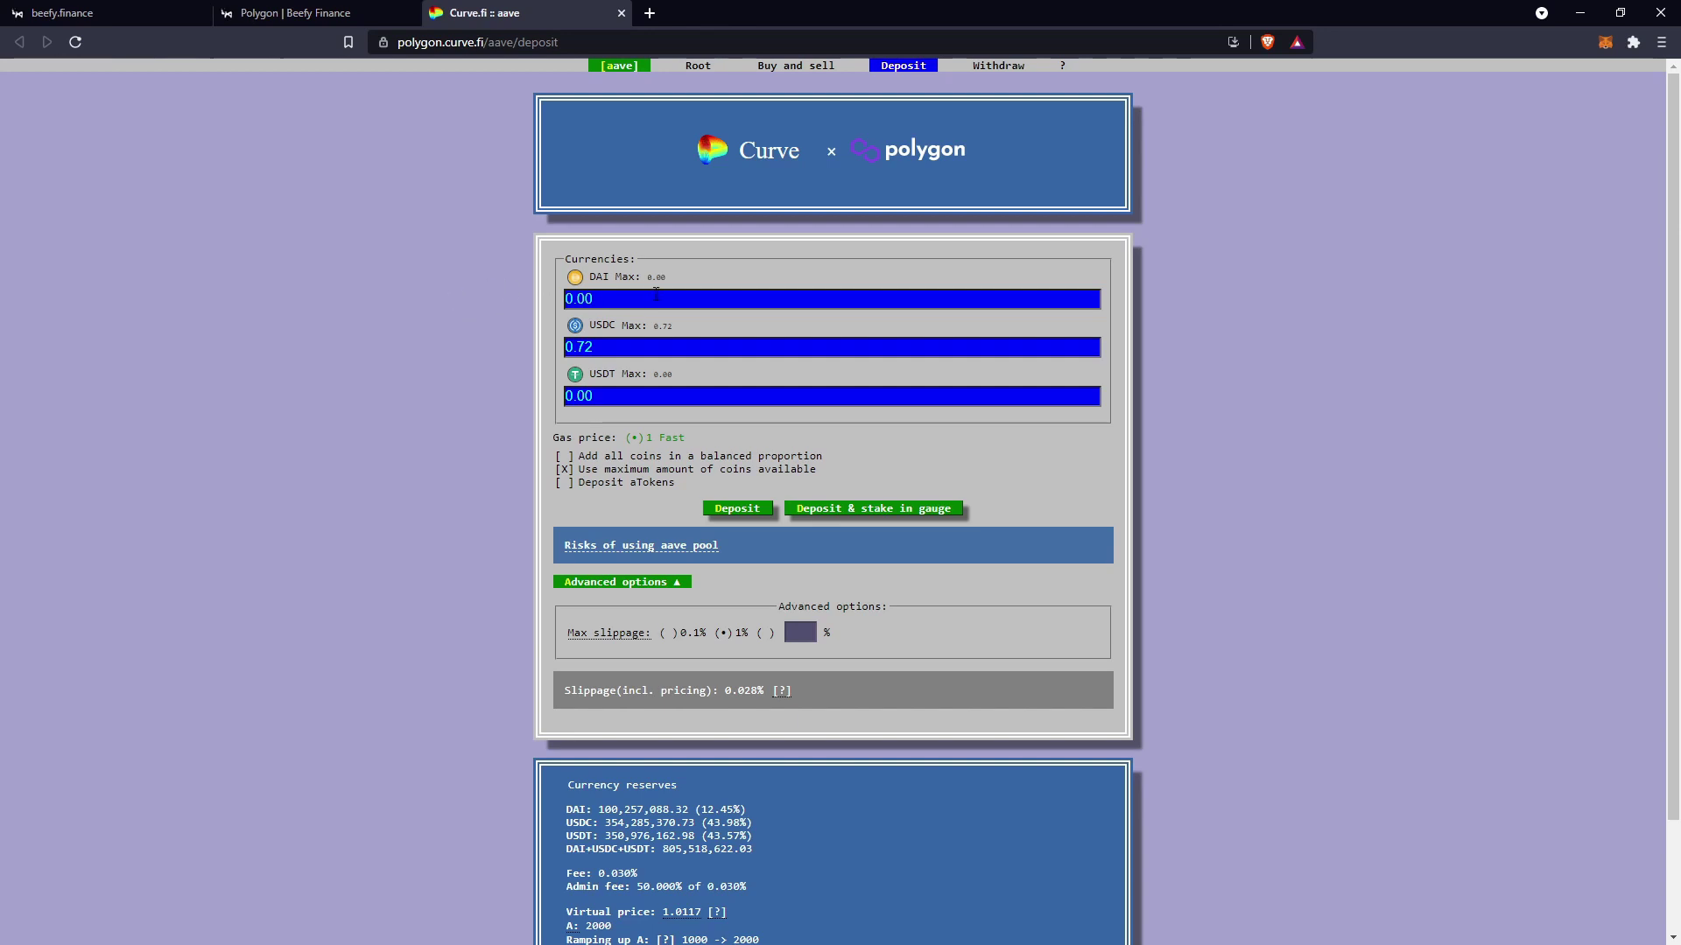
{"action": "left_click", "coordinate": [625, 353]}
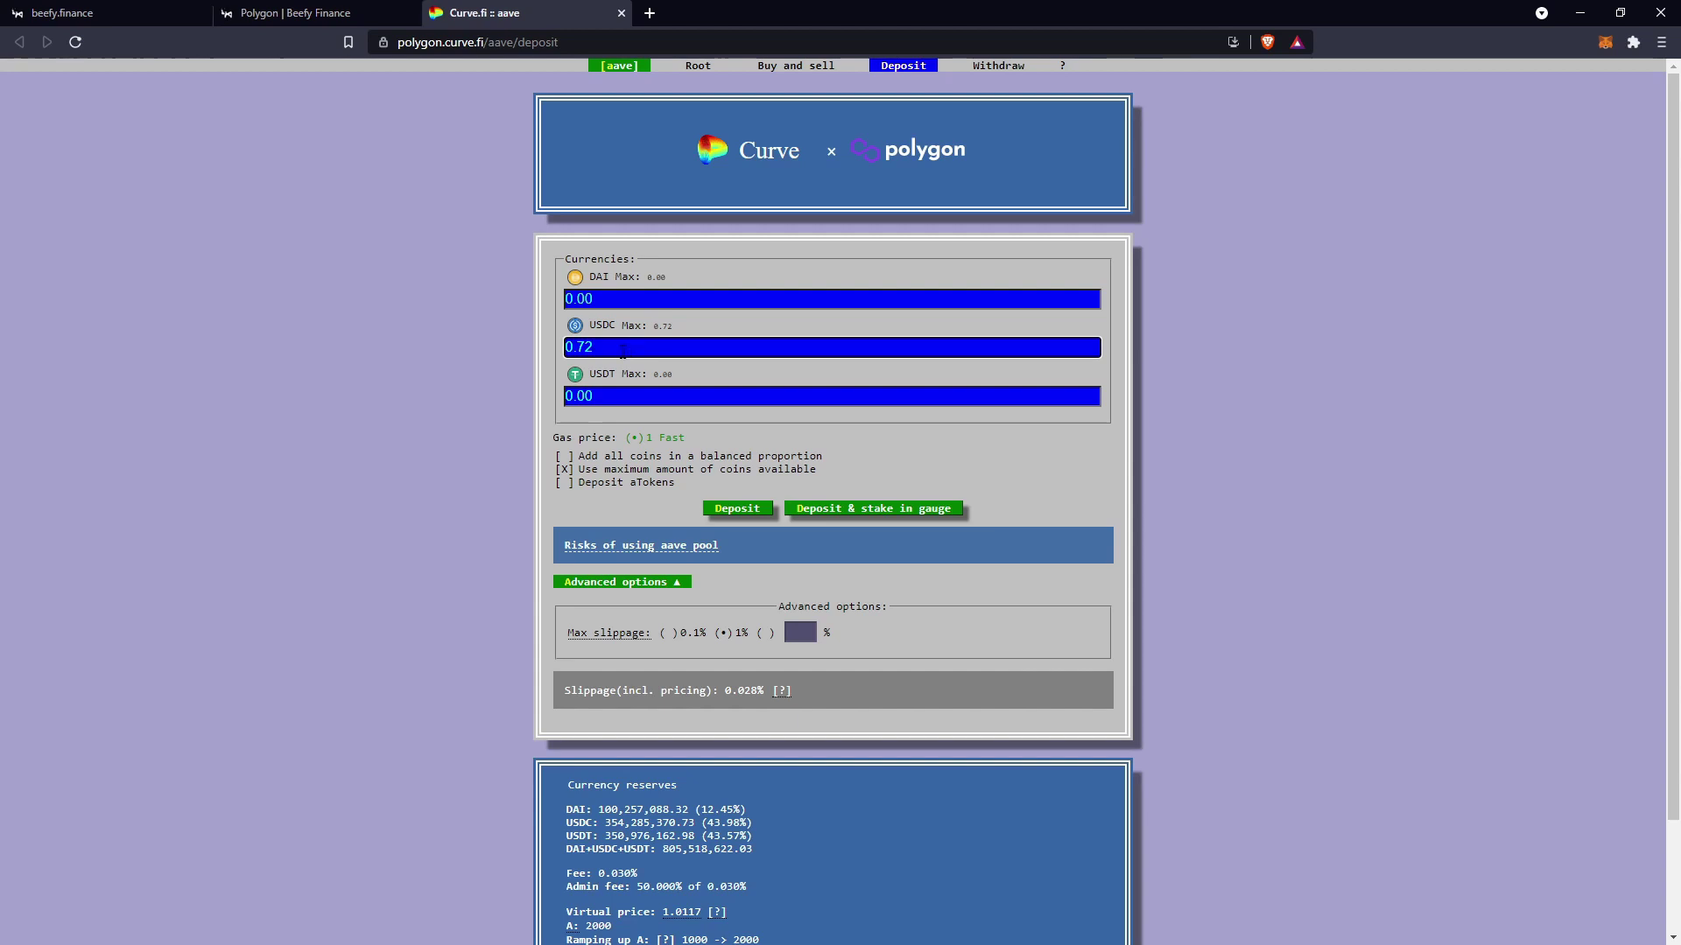
{"action": "left_click_drag", "start_coordinate": [622, 351], "coordinate": [521, 360]}
{"action": "left_click", "coordinate": [760, 514]}
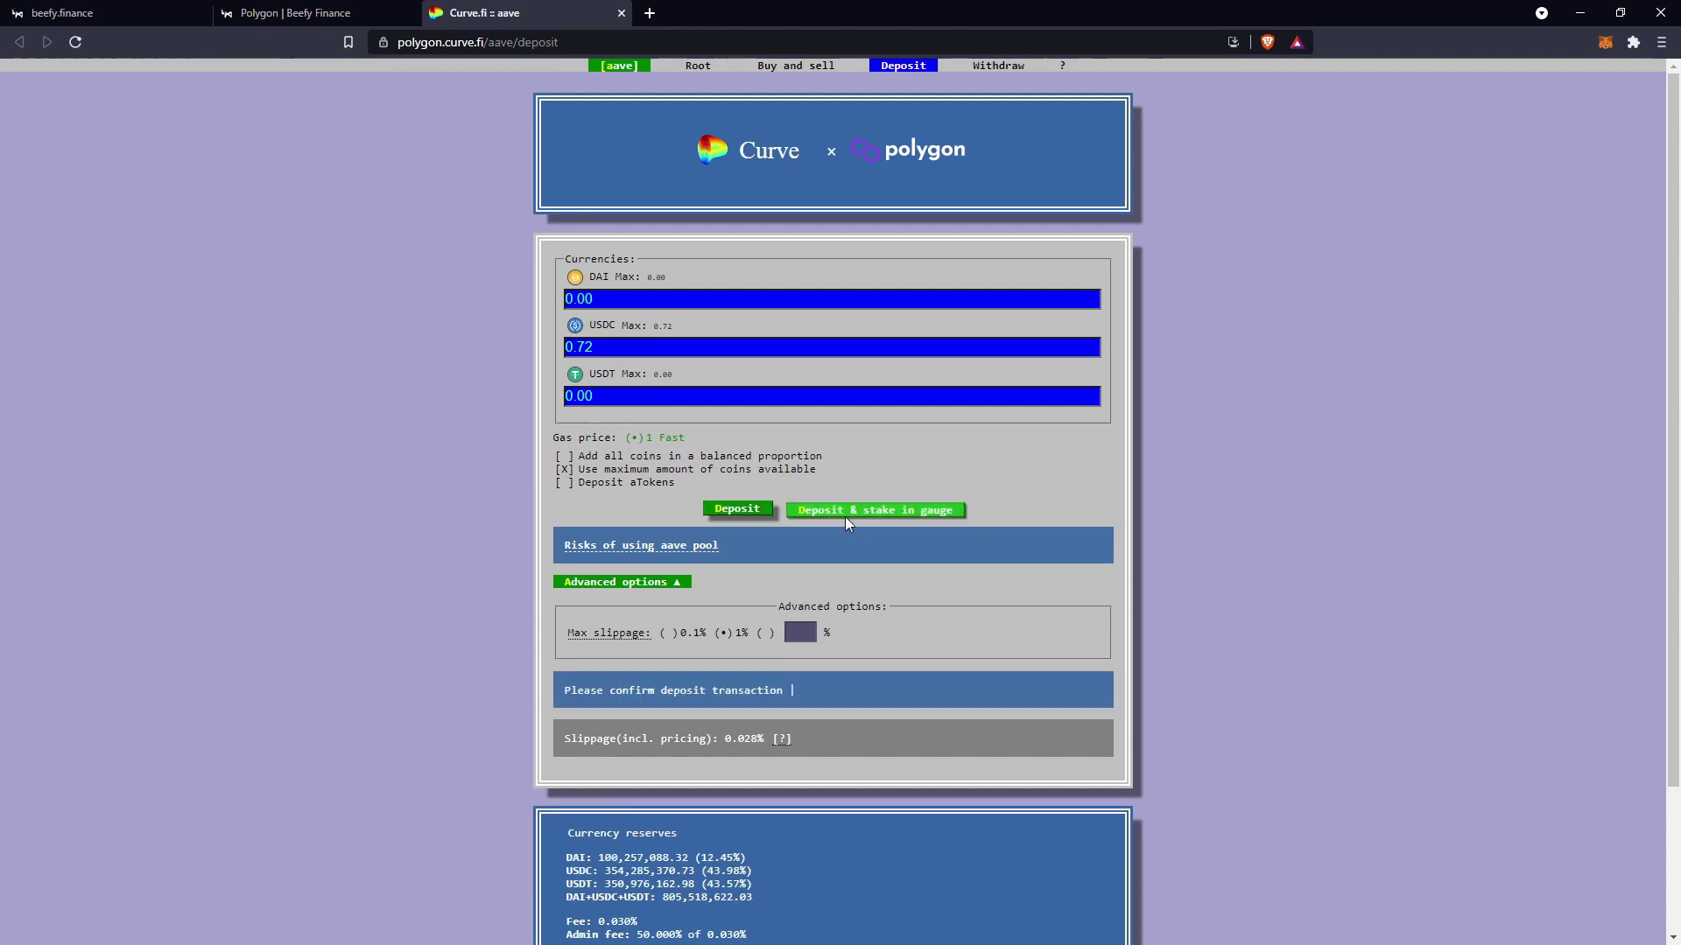
{"action": "left_click", "coordinate": [915, 519]}
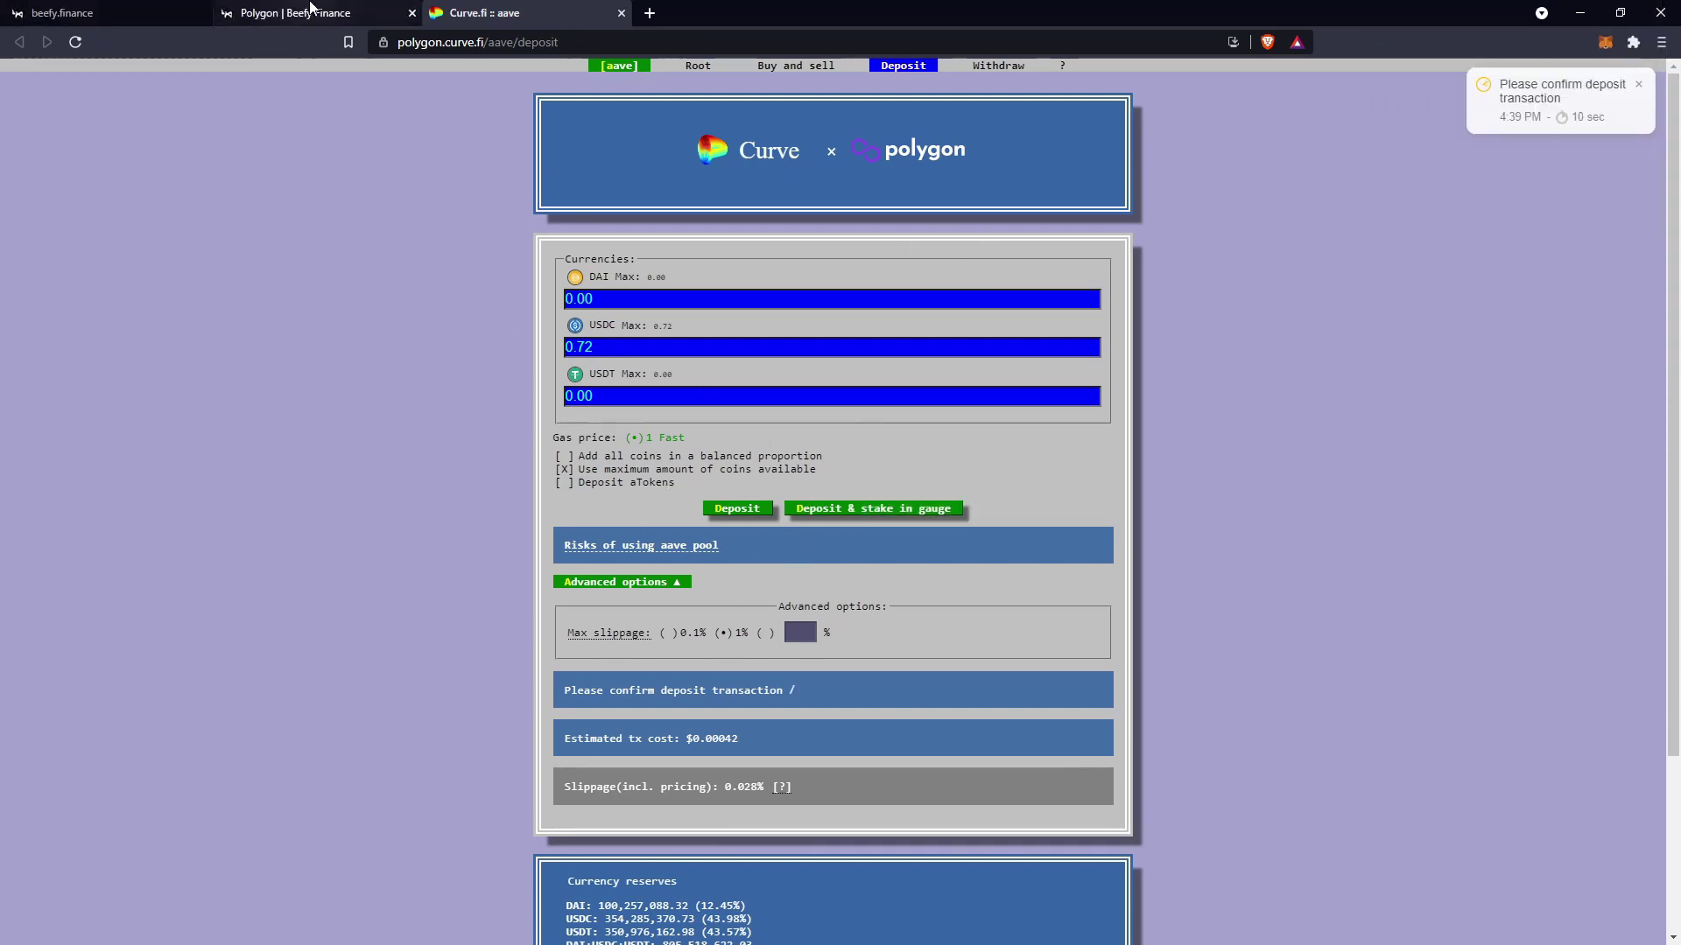
Step: Check the 0.72 USD My share figures on the Curve page
{"action": "scroll", "coordinate": [882, 760], "scroll_direction": "down", "scroll_amount": 2}
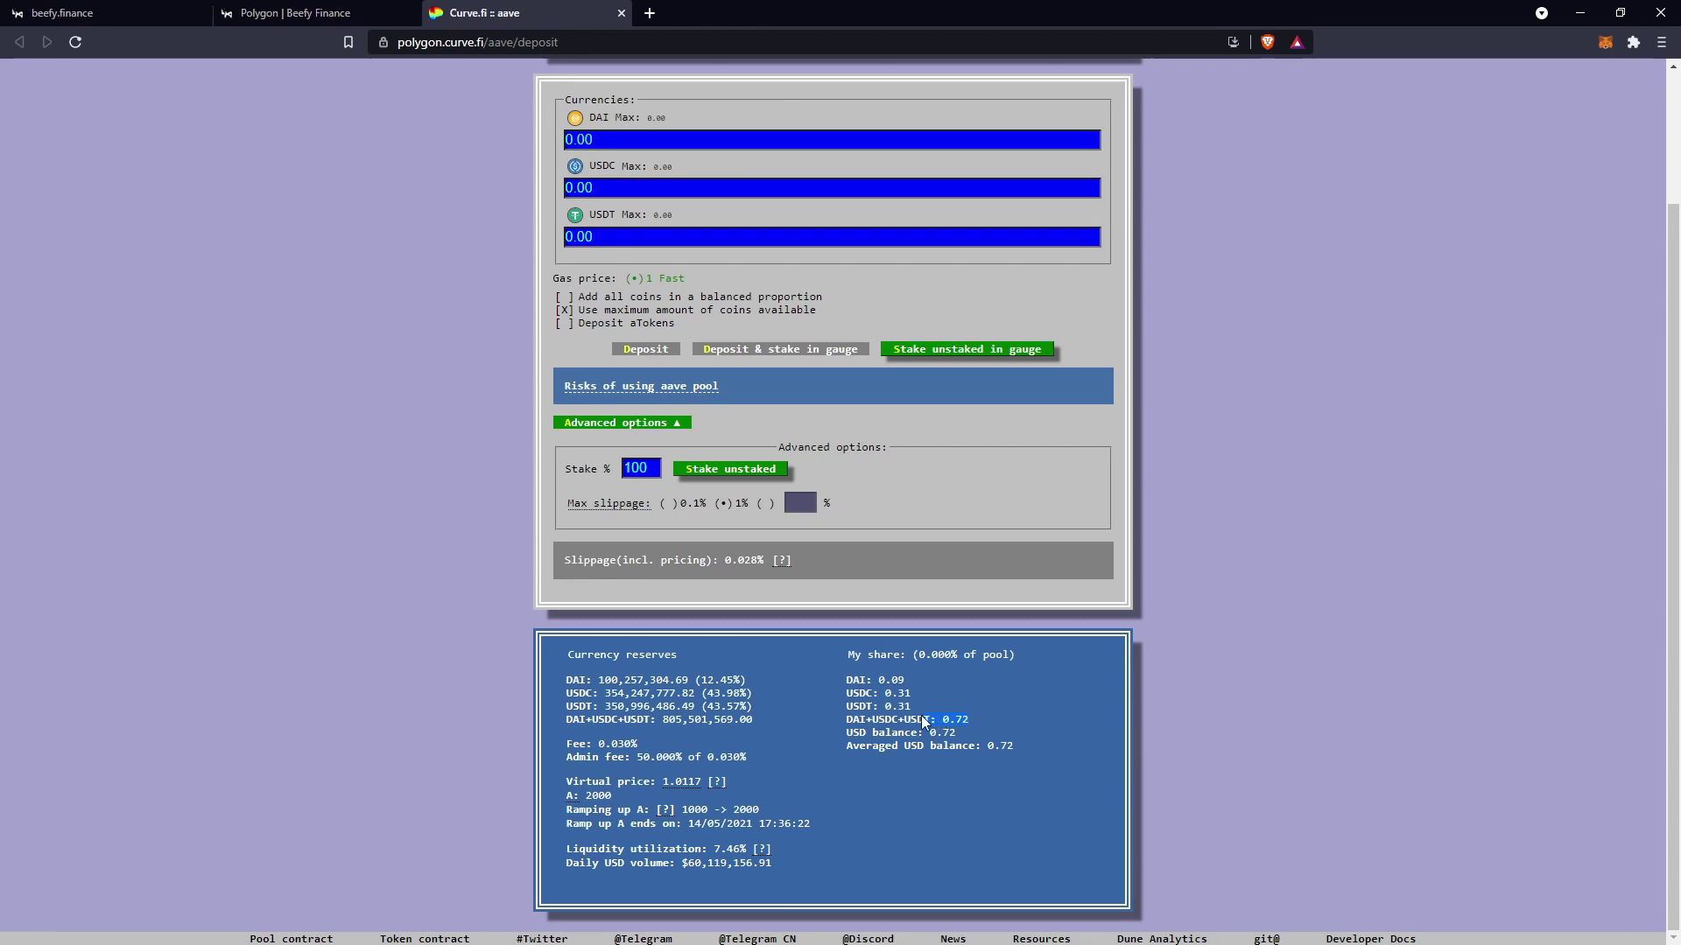
{"action": "left_click_drag", "start_coordinate": [878, 707], "coordinate": [856, 708]}
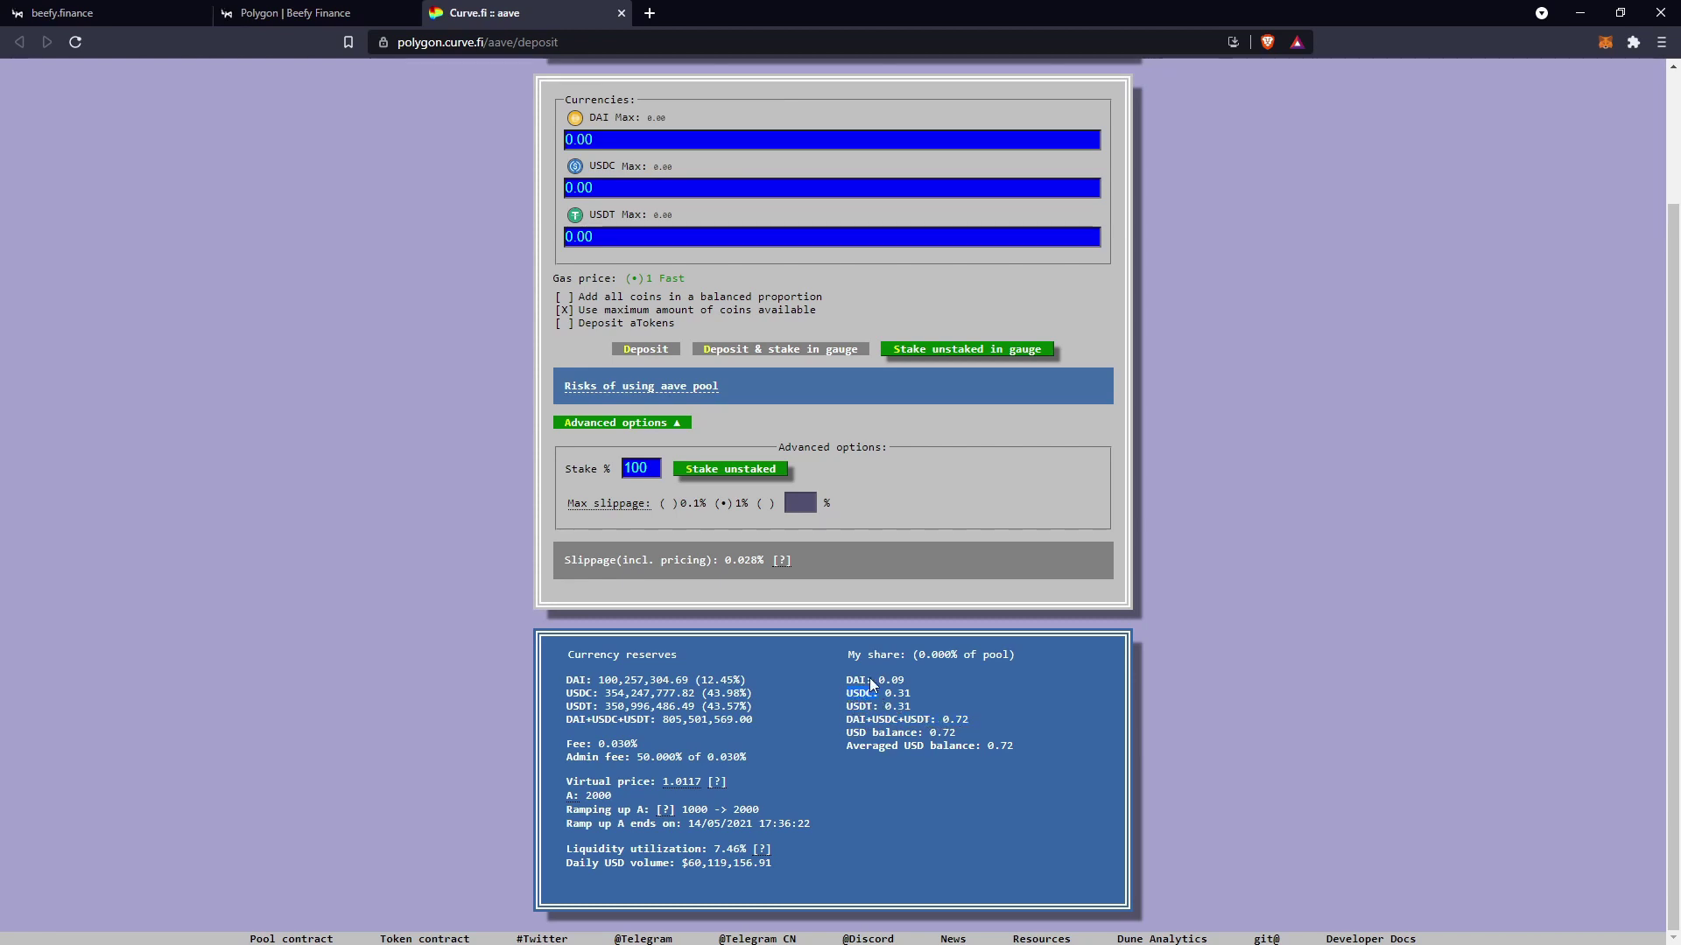
{"action": "left_click", "coordinate": [848, 683]}
Step: Approve and deposit the whole am3CRV balance into the DAI/USDC/USDT vault via MetaMask
{"action": "left_click", "coordinate": [289, 12]}
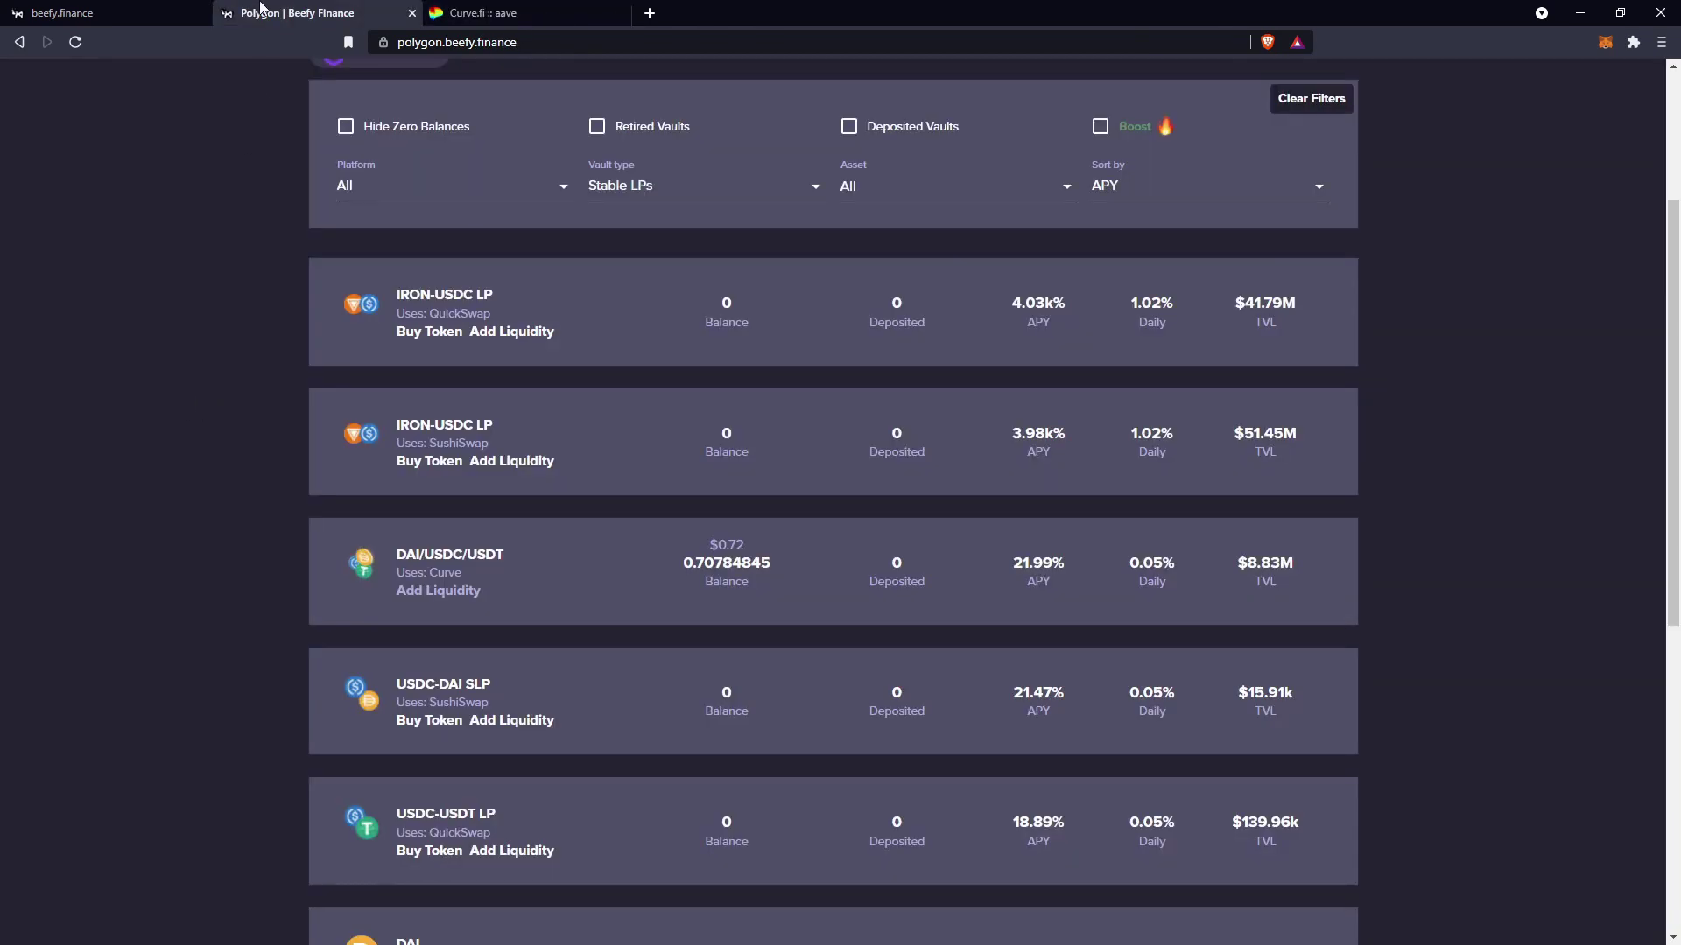
{"action": "left_click", "coordinate": [610, 573]}
{"action": "scroll", "coordinate": [610, 578], "scroll_direction": "down", "scroll_amount": 2}
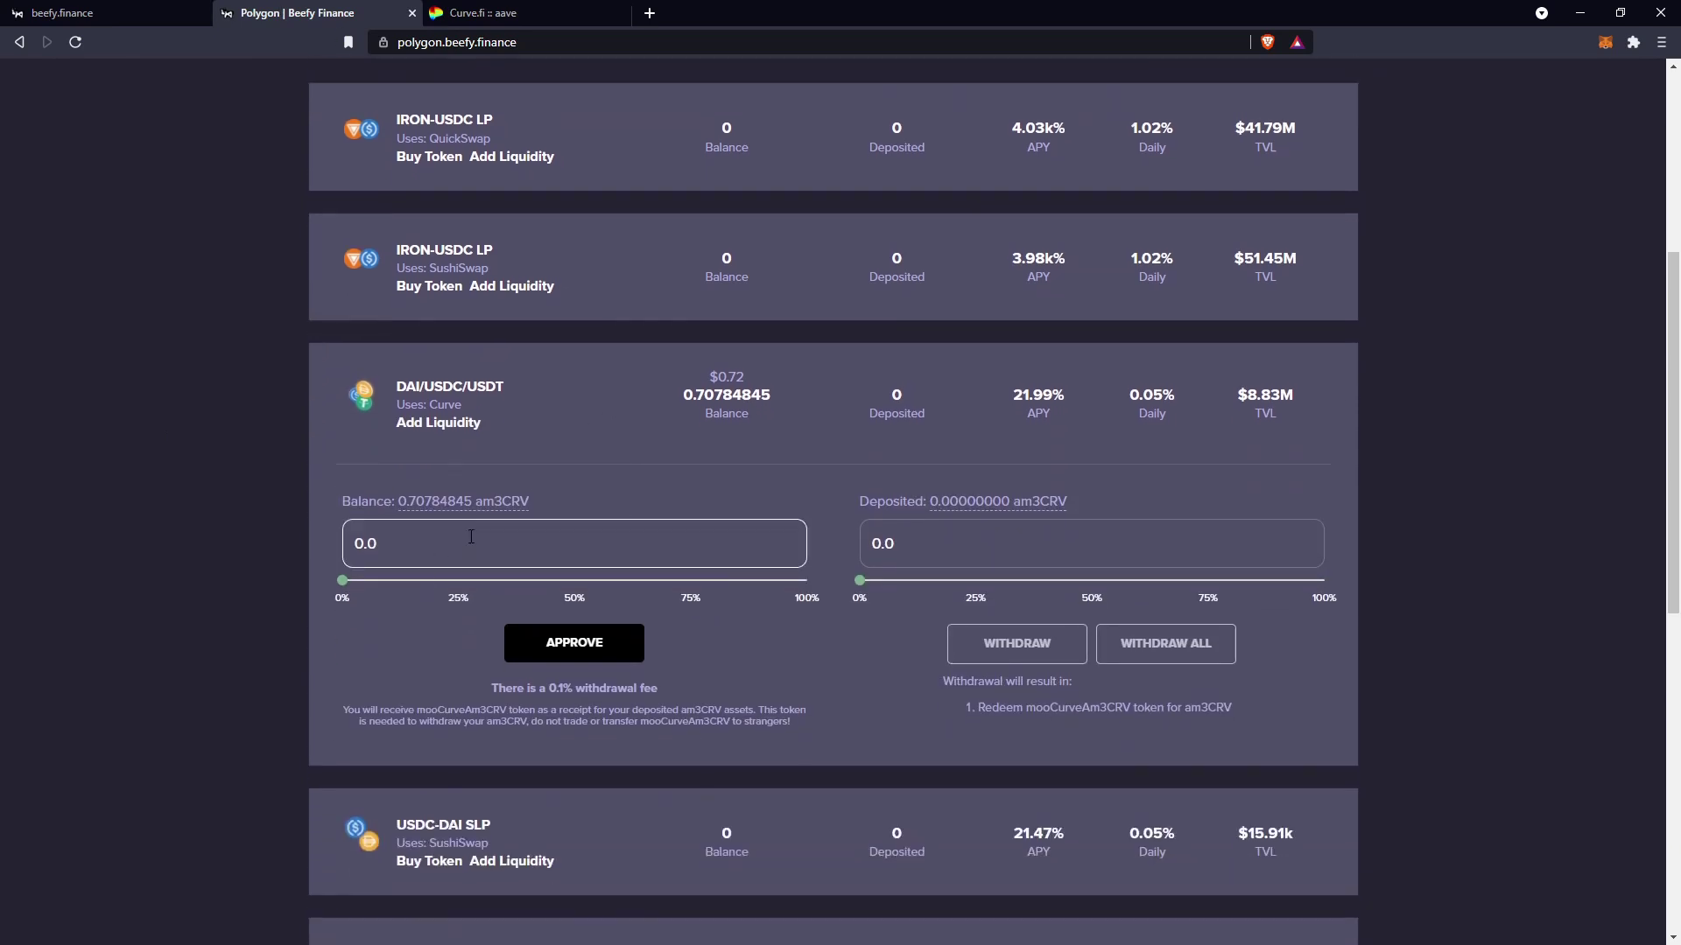
{"action": "left_click", "coordinate": [447, 510]}
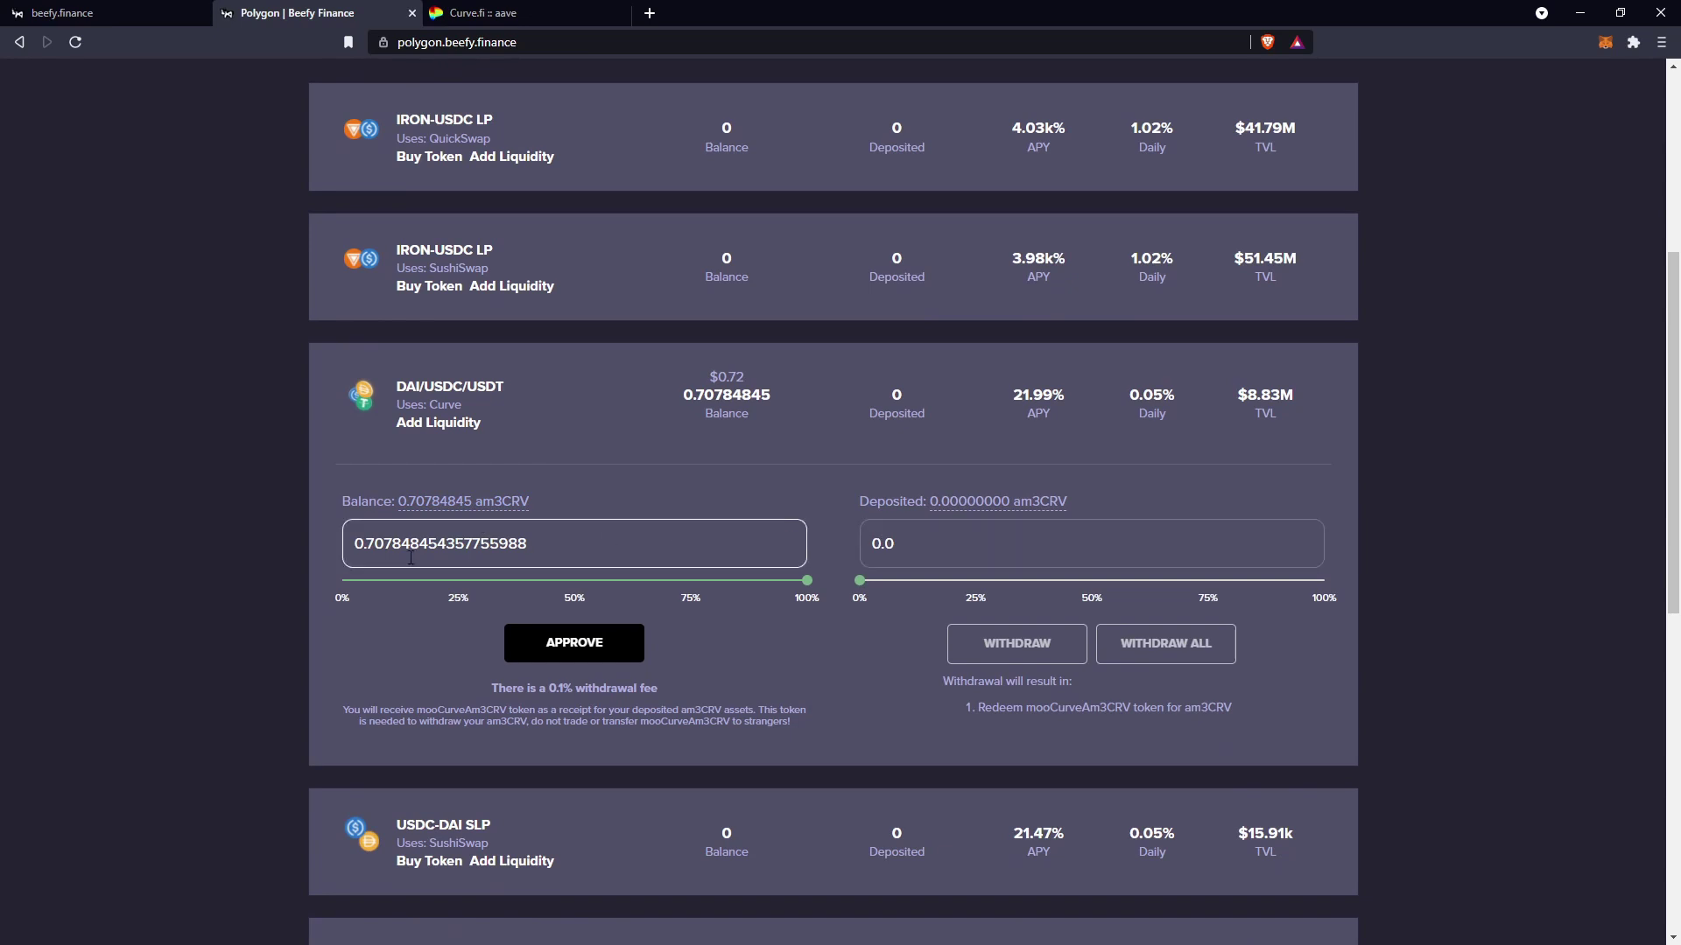
{"action": "left_click", "coordinate": [584, 643]}
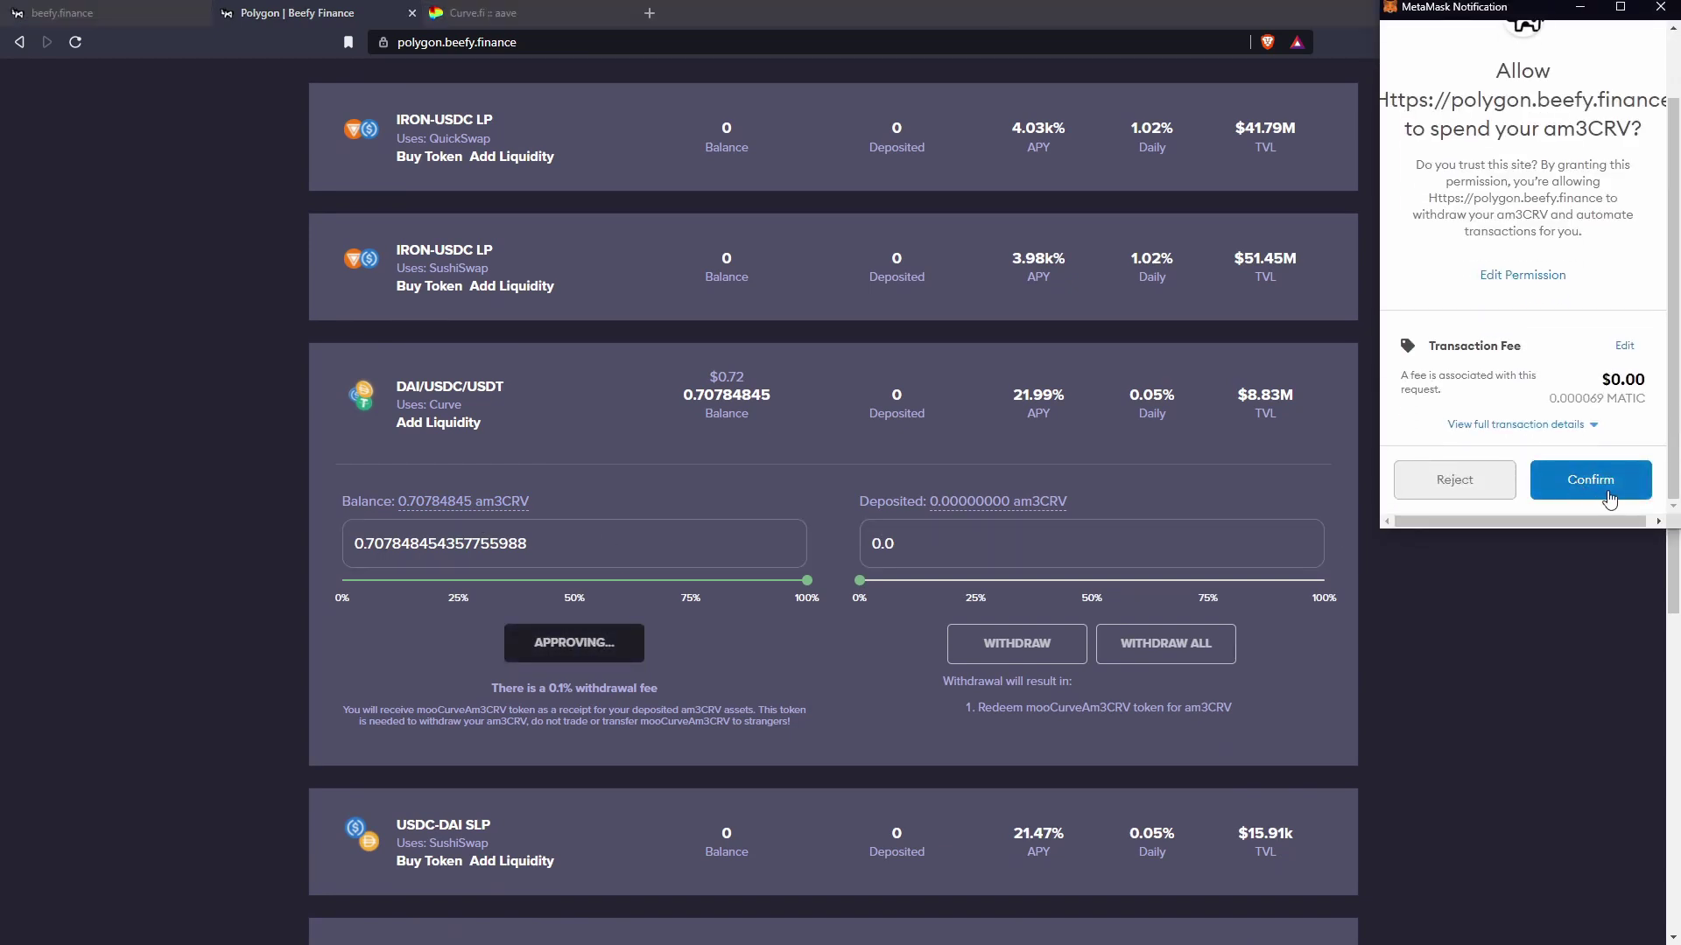
{"action": "left_click", "coordinate": [1609, 497]}
{"action": "left_click", "coordinate": [674, 655]}
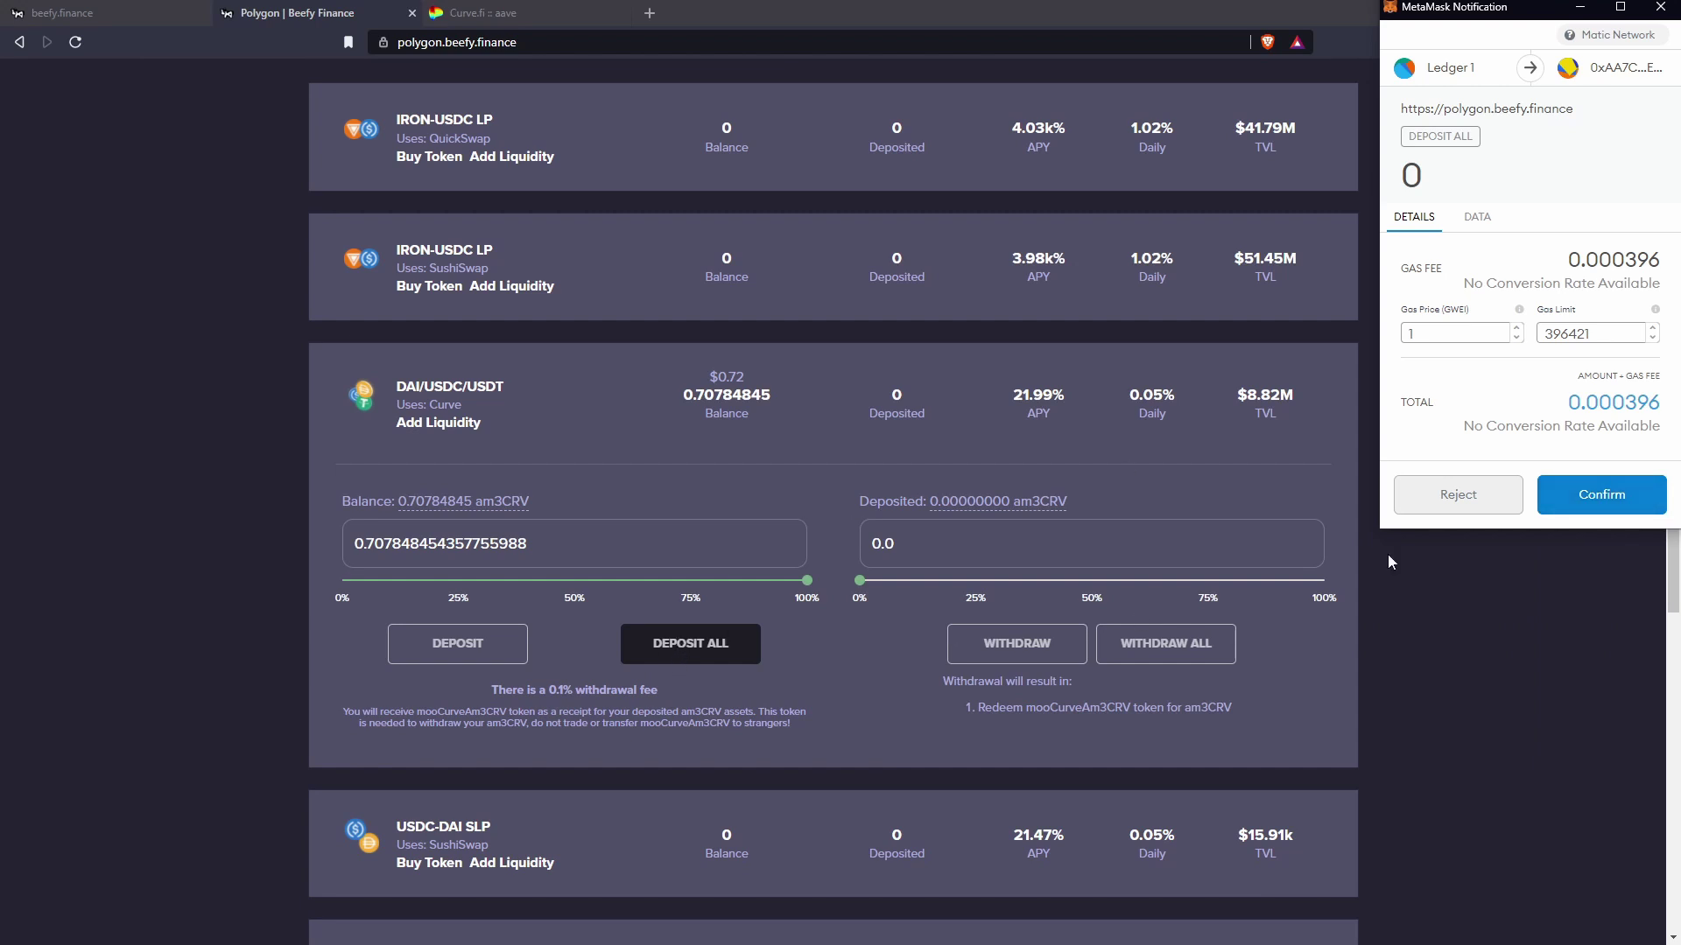
{"action": "left_click", "coordinate": [1604, 492]}
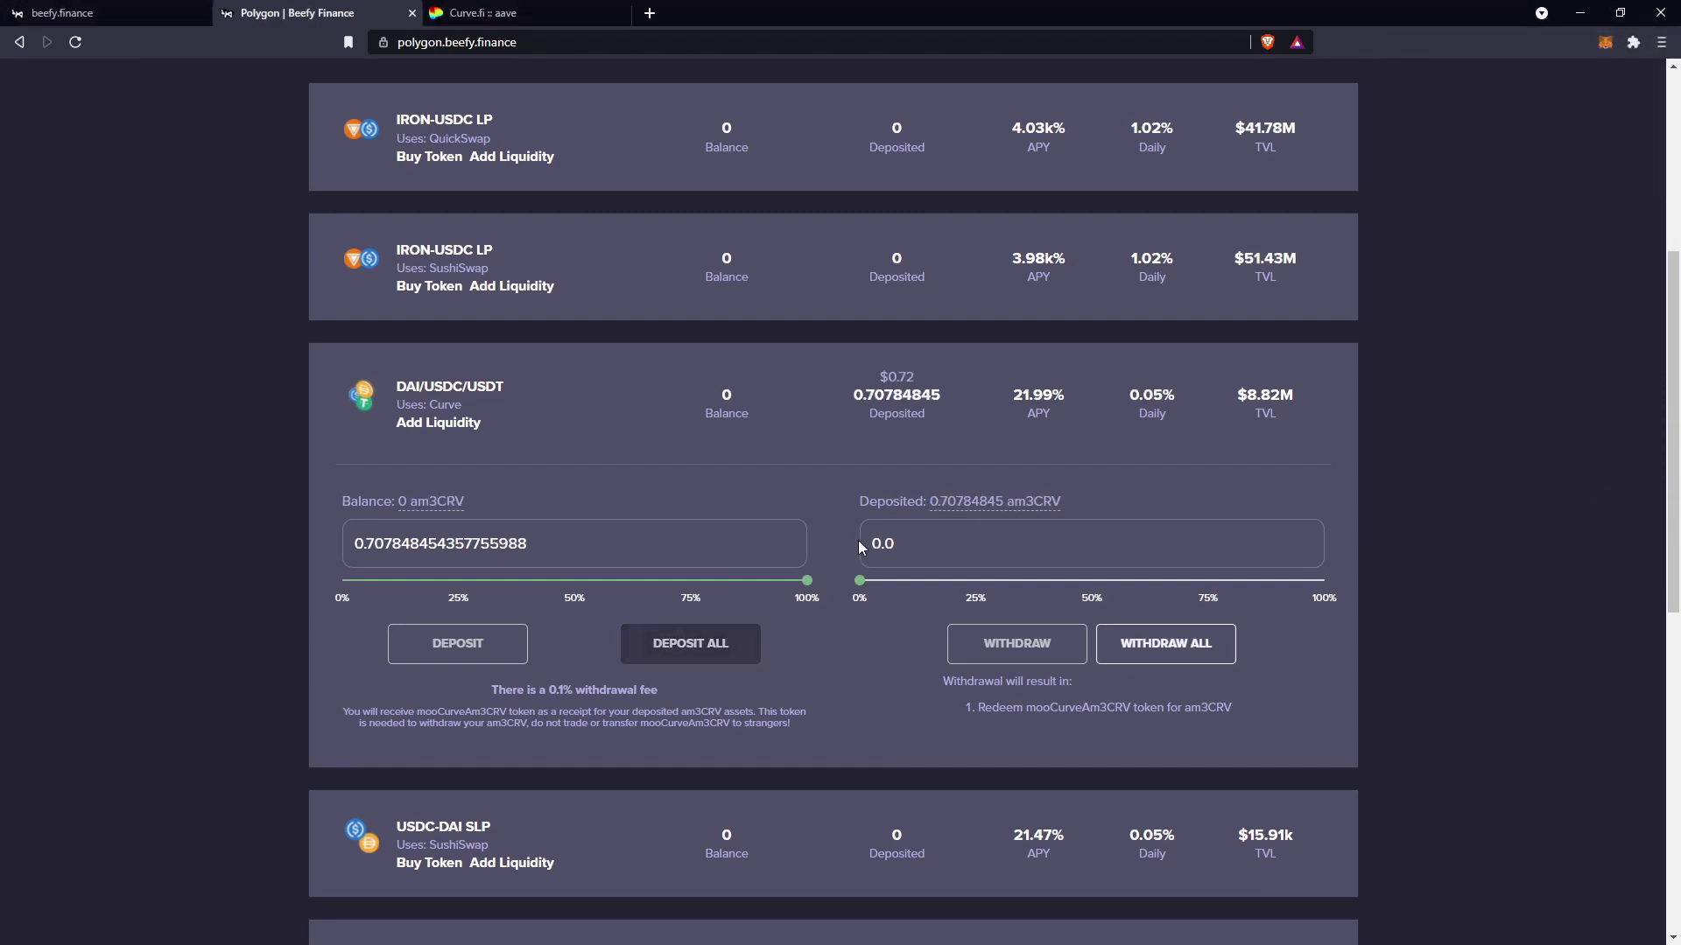
Step: Withdraw the full vault deposit, confirm in MetaMask, and return to the Curve aave page
{"action": "left_click", "coordinate": [960, 505]}
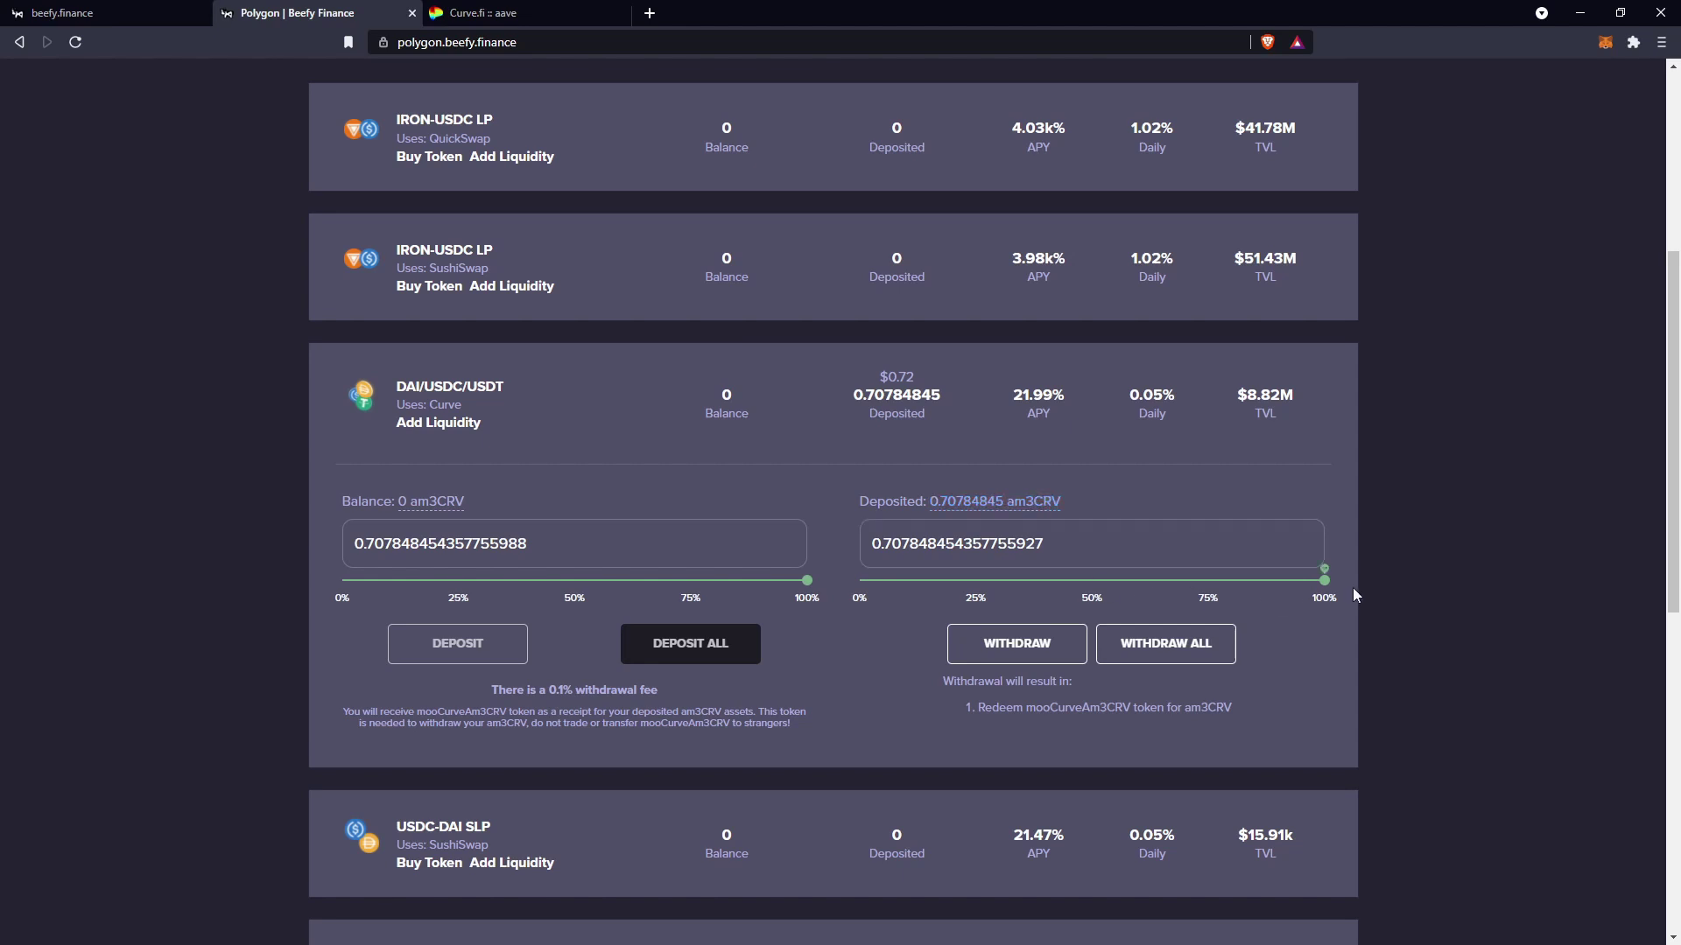
{"action": "mouse_move", "coordinate": [1325, 591]}
{"action": "left_click", "coordinate": [1179, 658]}
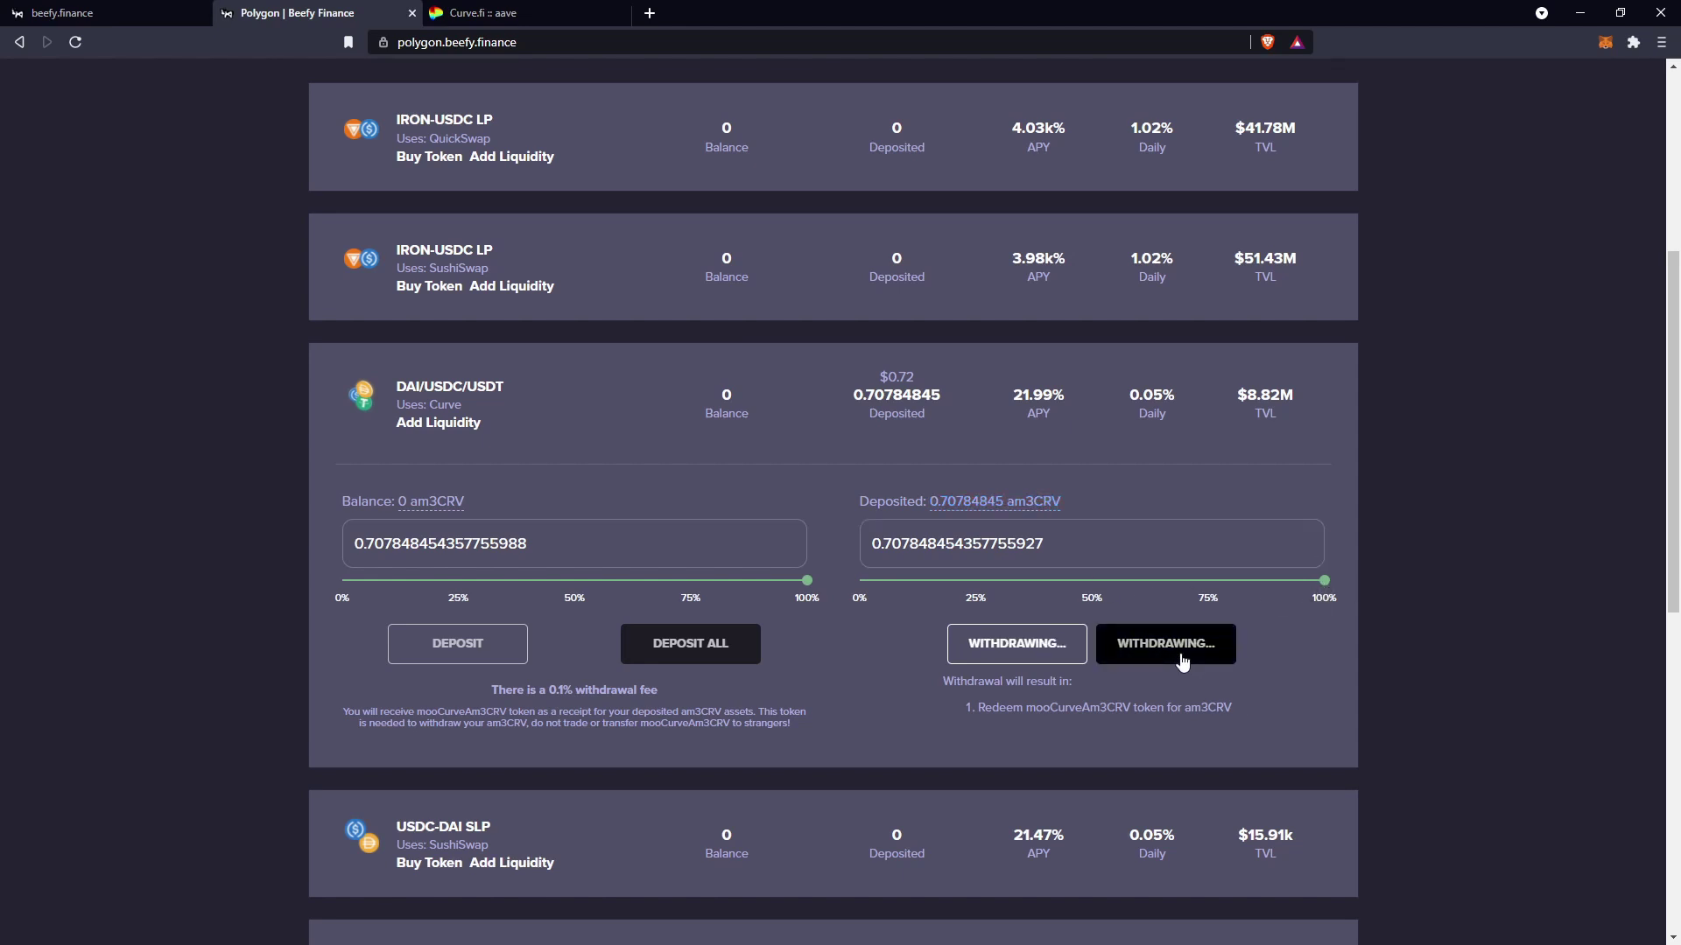
{"action": "left_click", "coordinate": [1620, 497]}
{"action": "scroll", "coordinate": [432, 681], "scroll_direction": "up", "scroll_amount": 2}
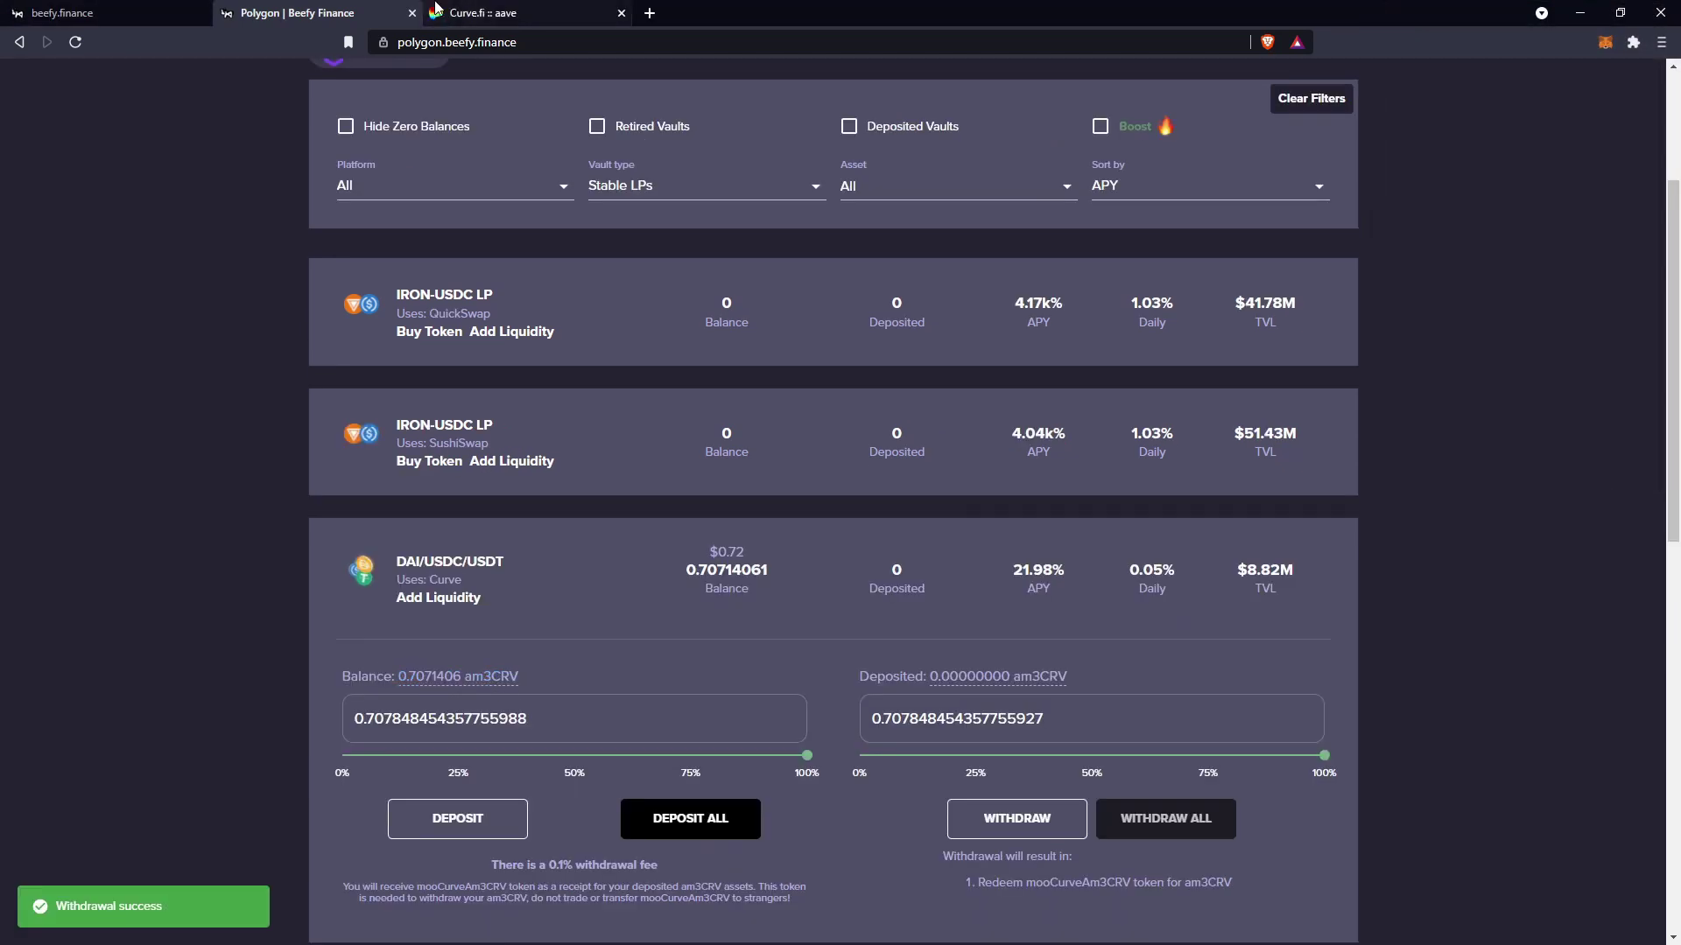
{"action": "left_click", "coordinate": [536, 9]}
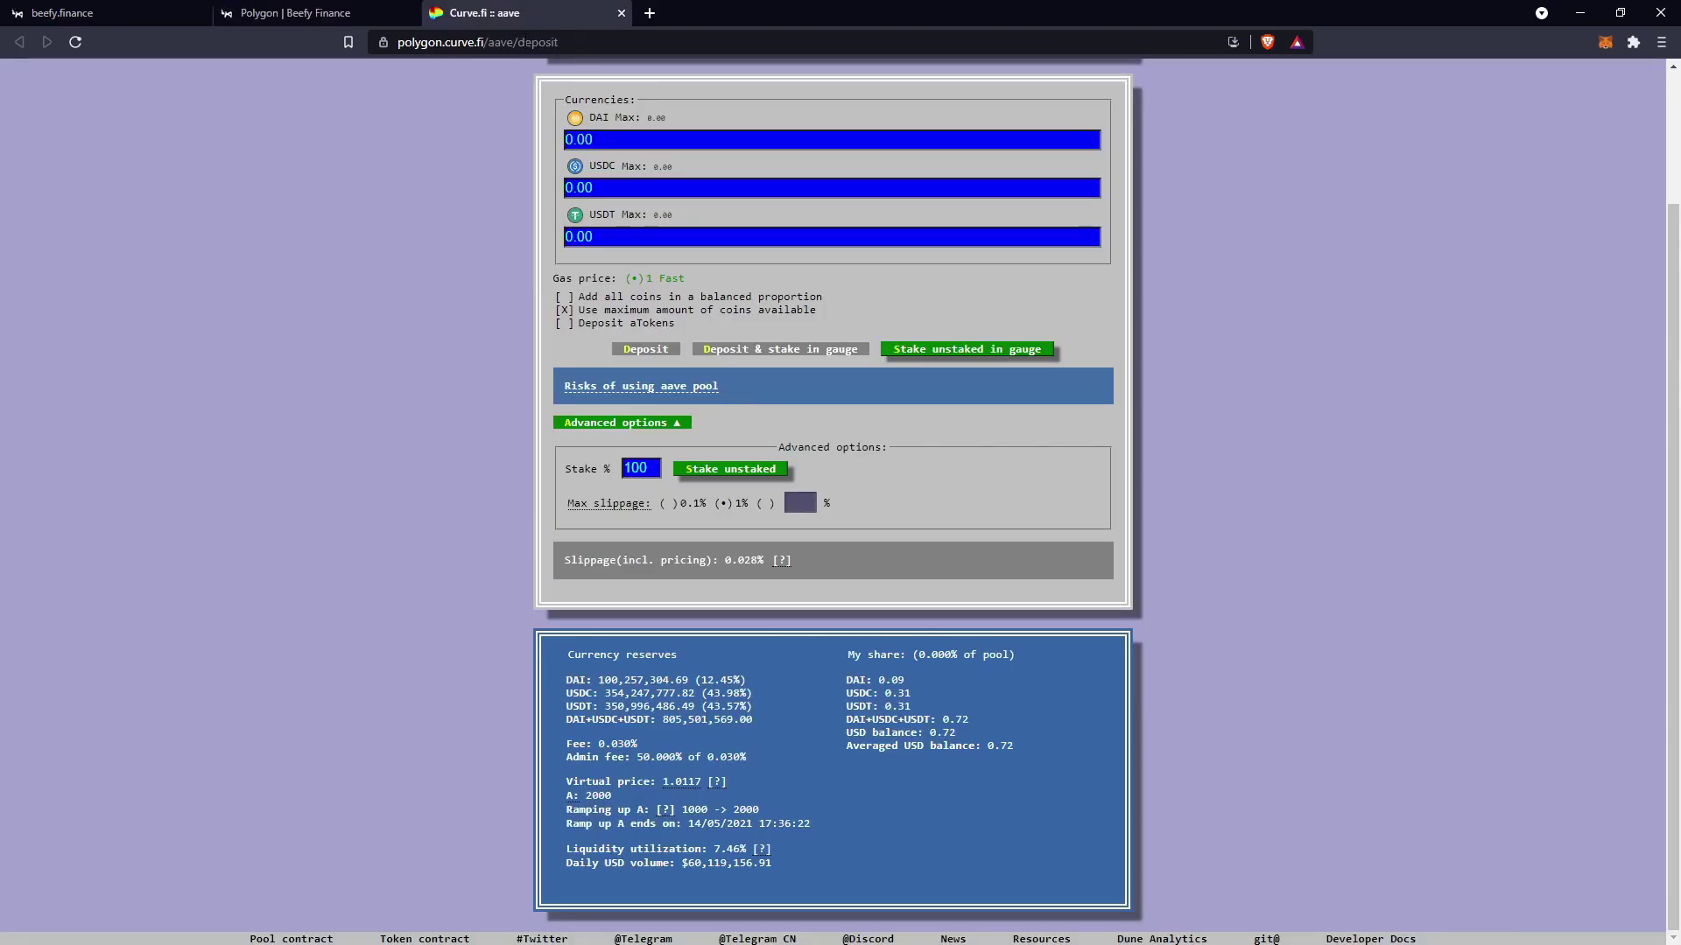
Step: Set up a Curve withdrawal of the 100% pool share as USDC only
{"action": "scroll", "coordinate": [841, 351], "scroll_direction": "up", "scroll_amount": 2}
{"action": "left_click", "coordinate": [1016, 67]}
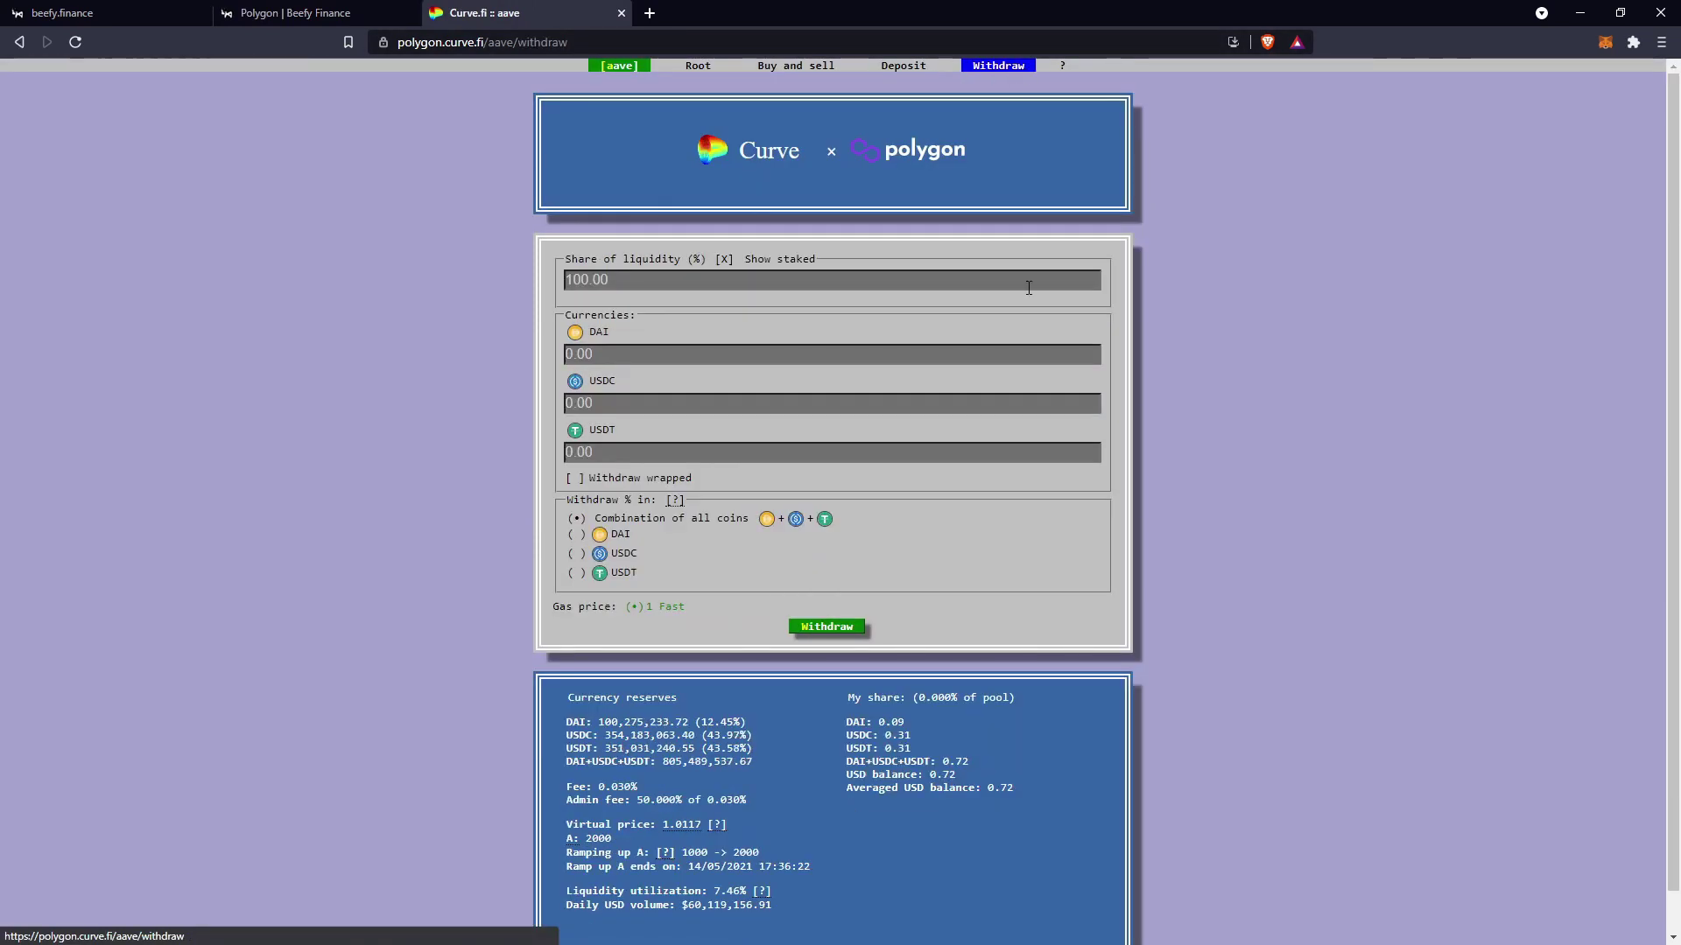
{"action": "left_click_drag", "start_coordinate": [1028, 288], "coordinate": [540, 288]}
{"action": "left_click", "coordinate": [655, 288]}
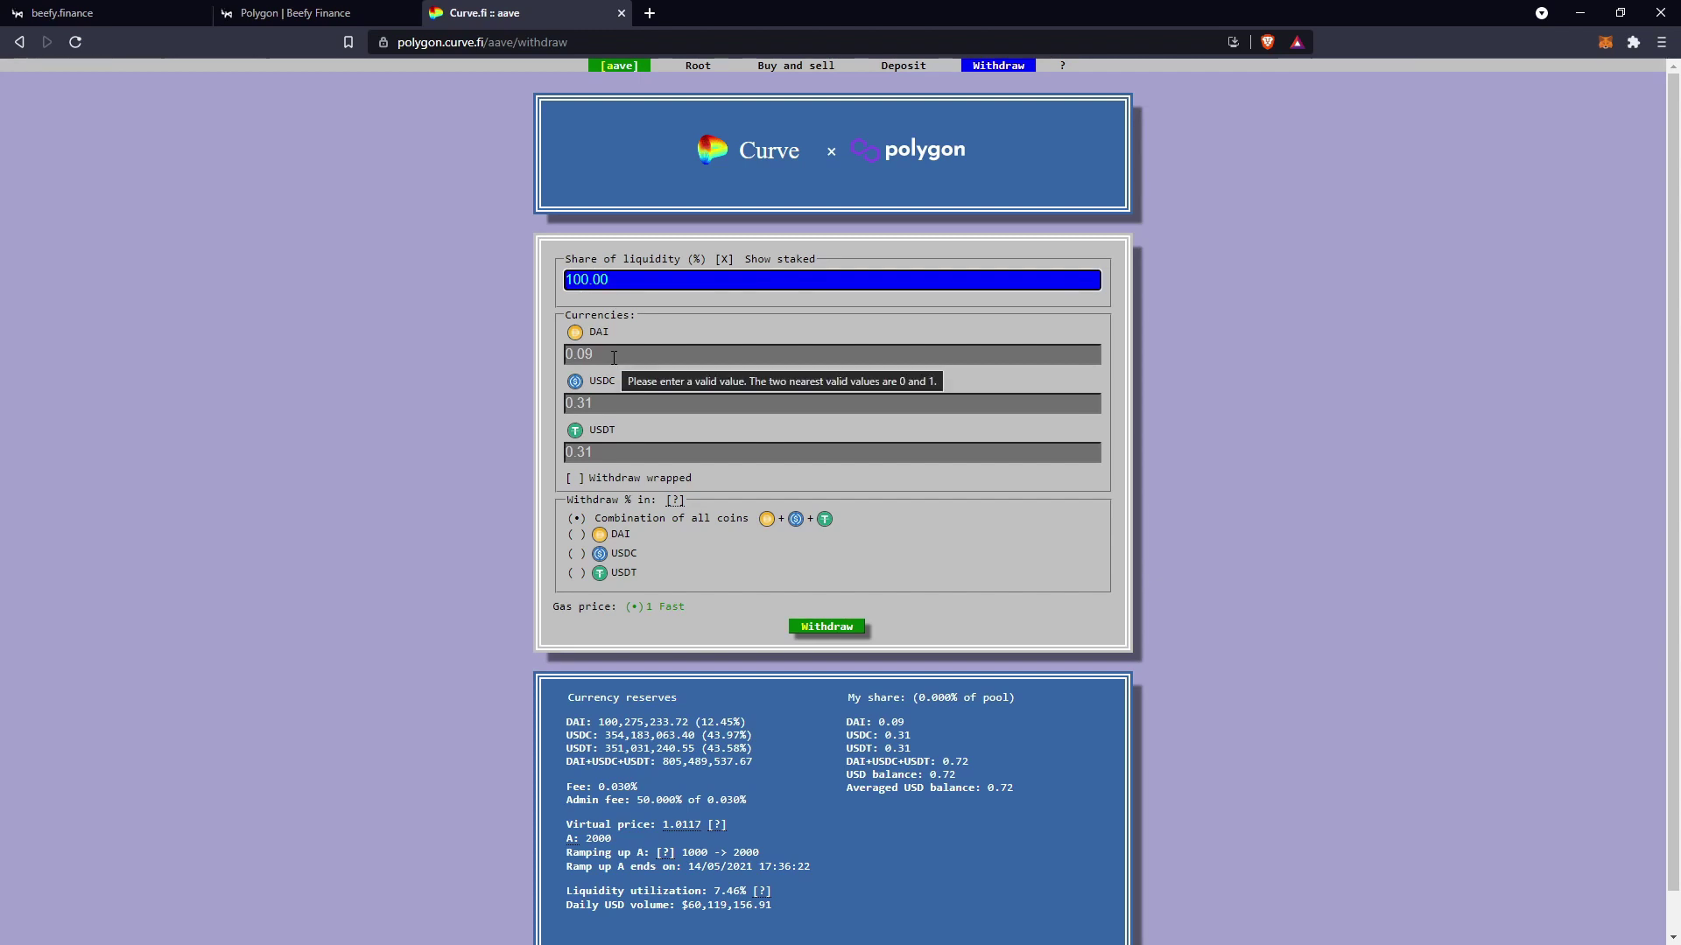
{"action": "left_click", "coordinate": [607, 453]}
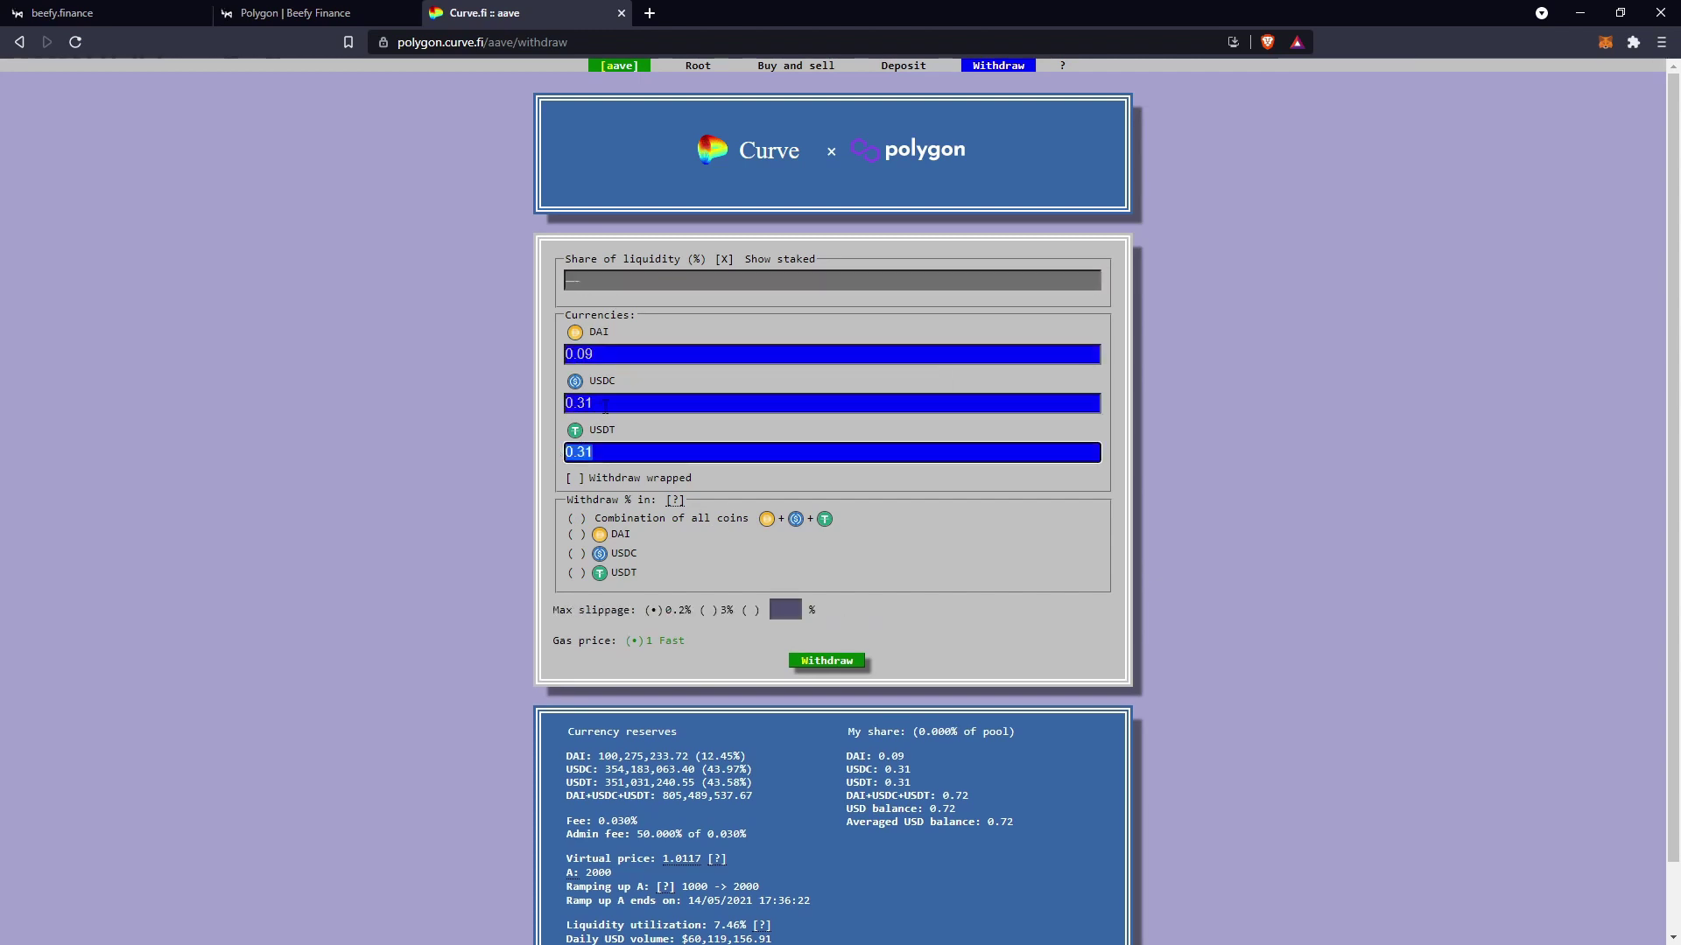
{"action": "left_click", "coordinate": [577, 521]}
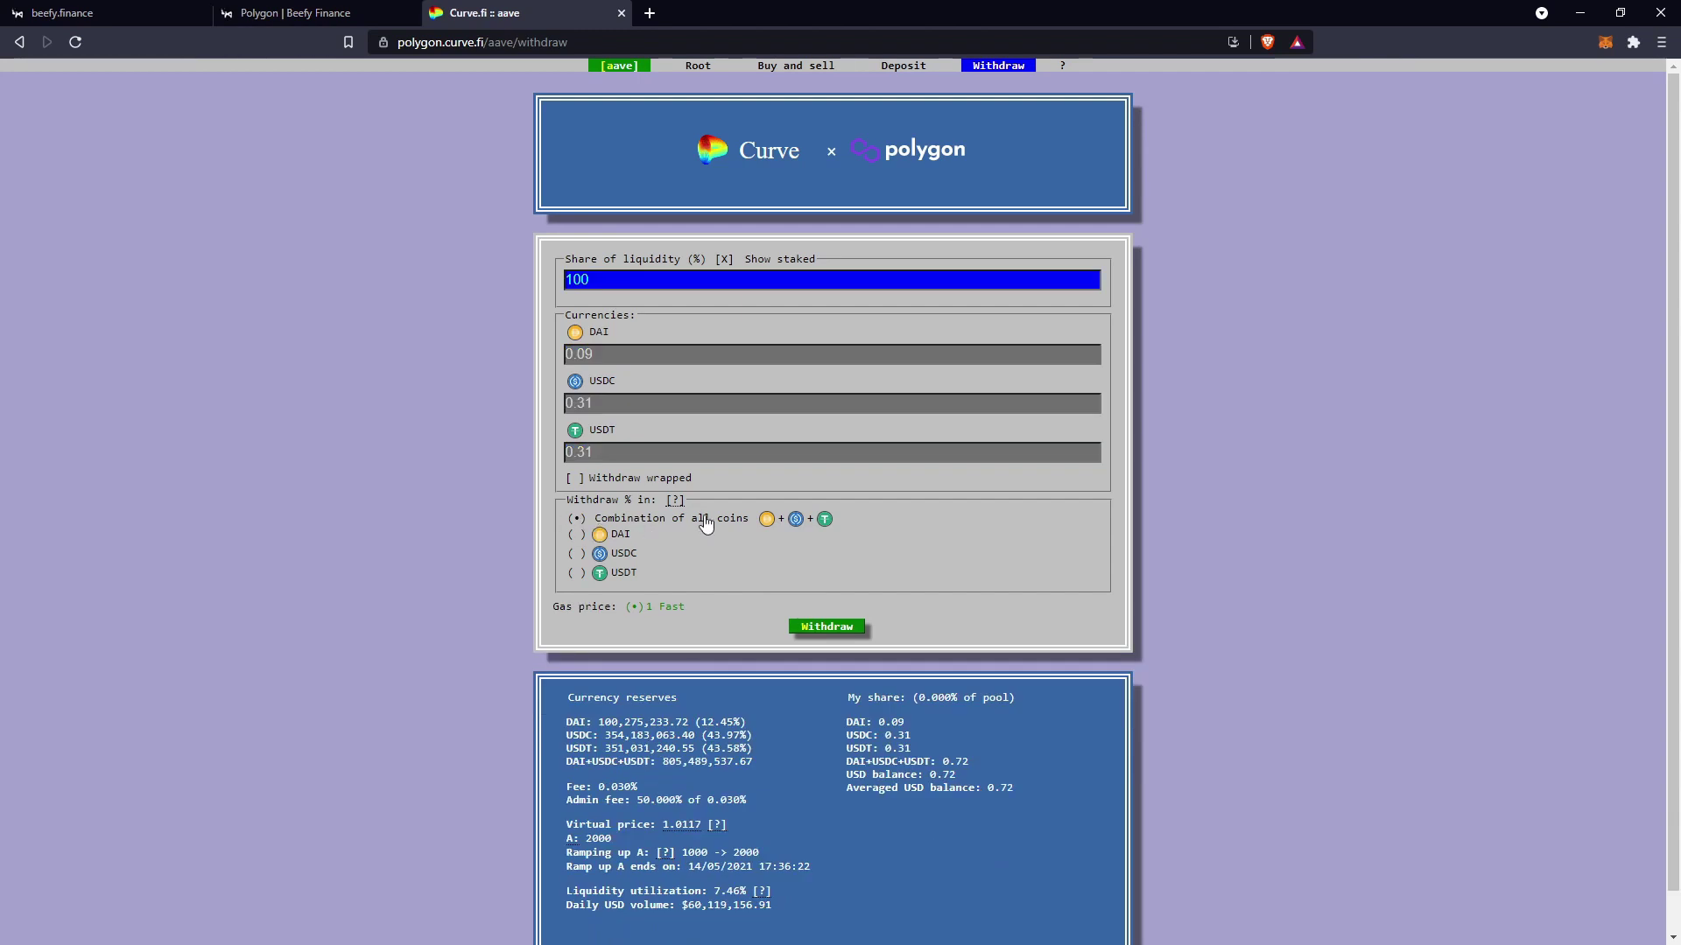
{"action": "left_click", "coordinate": [582, 554]}
{"action": "left_click", "coordinate": [580, 535]}
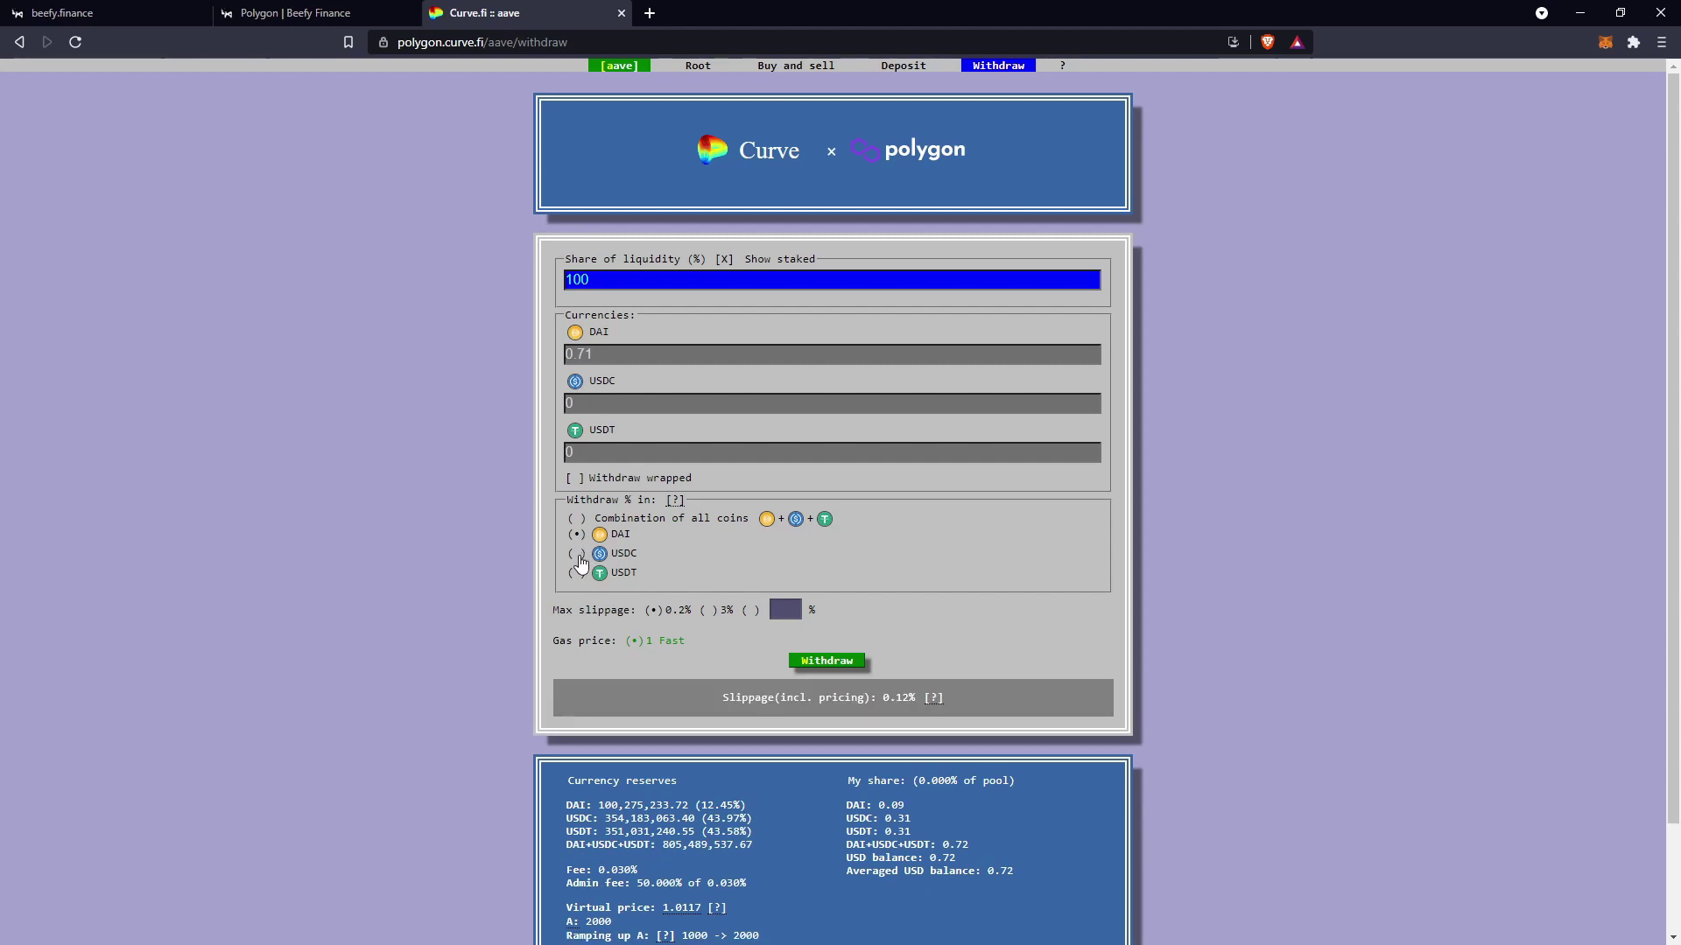
{"action": "left_click", "coordinate": [582, 559]}
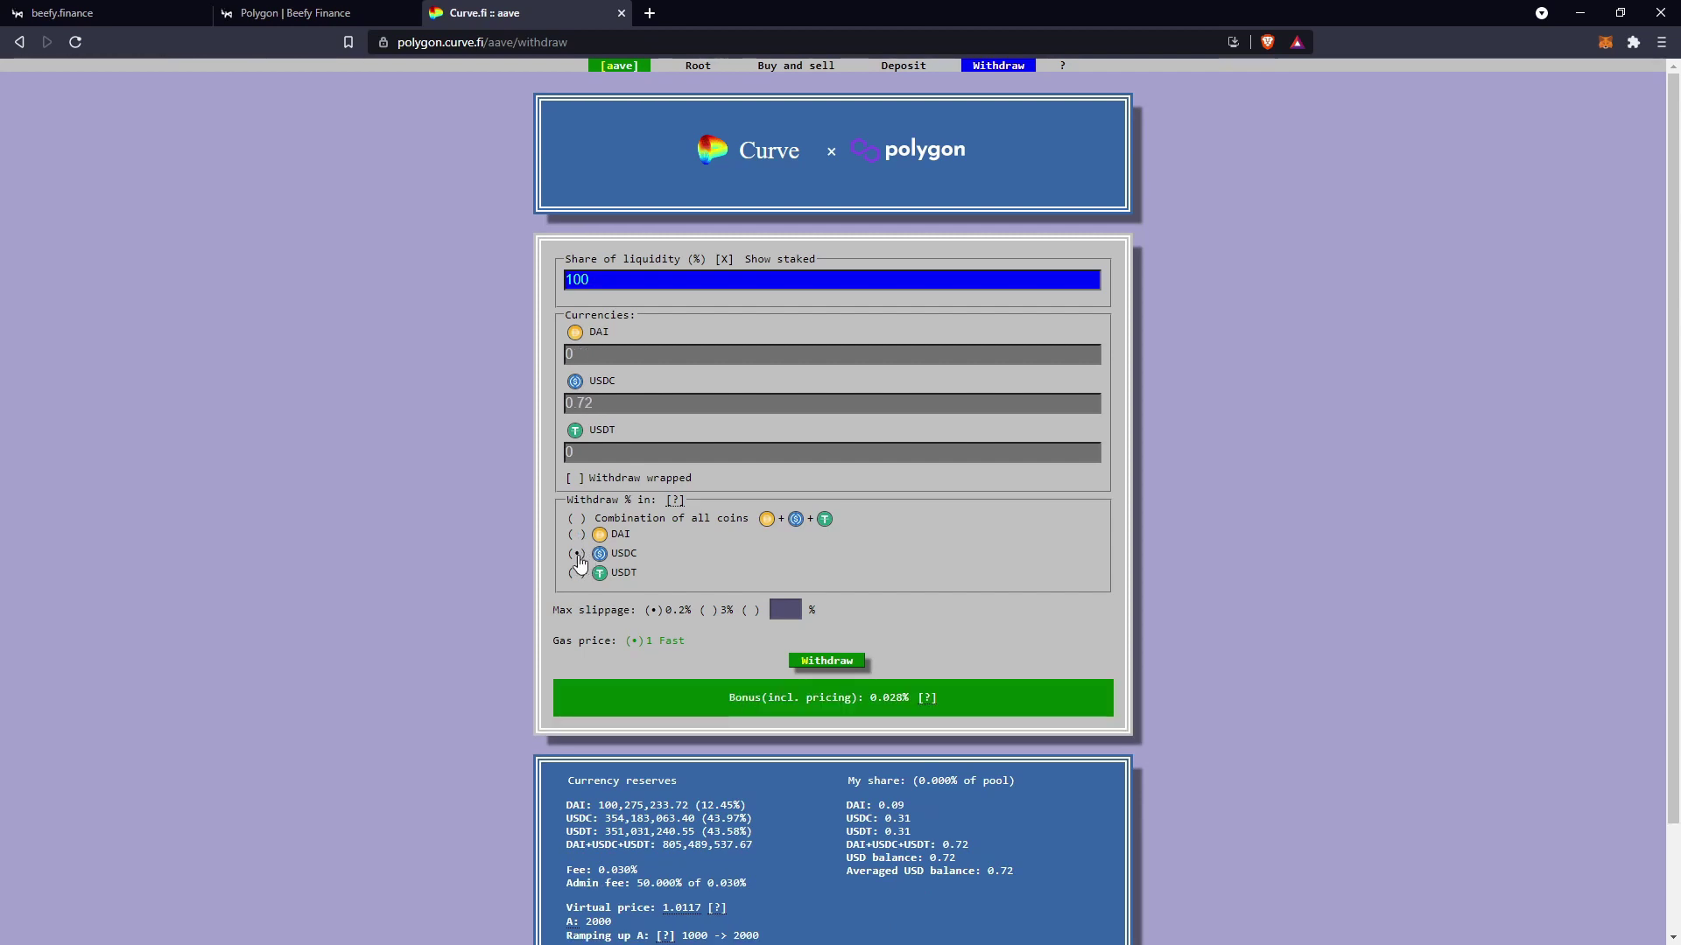
Step: Submit the withdrawal, confirm in MetaMask, and check the 0.715 USDC wallet balance
{"action": "left_click", "coordinate": [840, 665]}
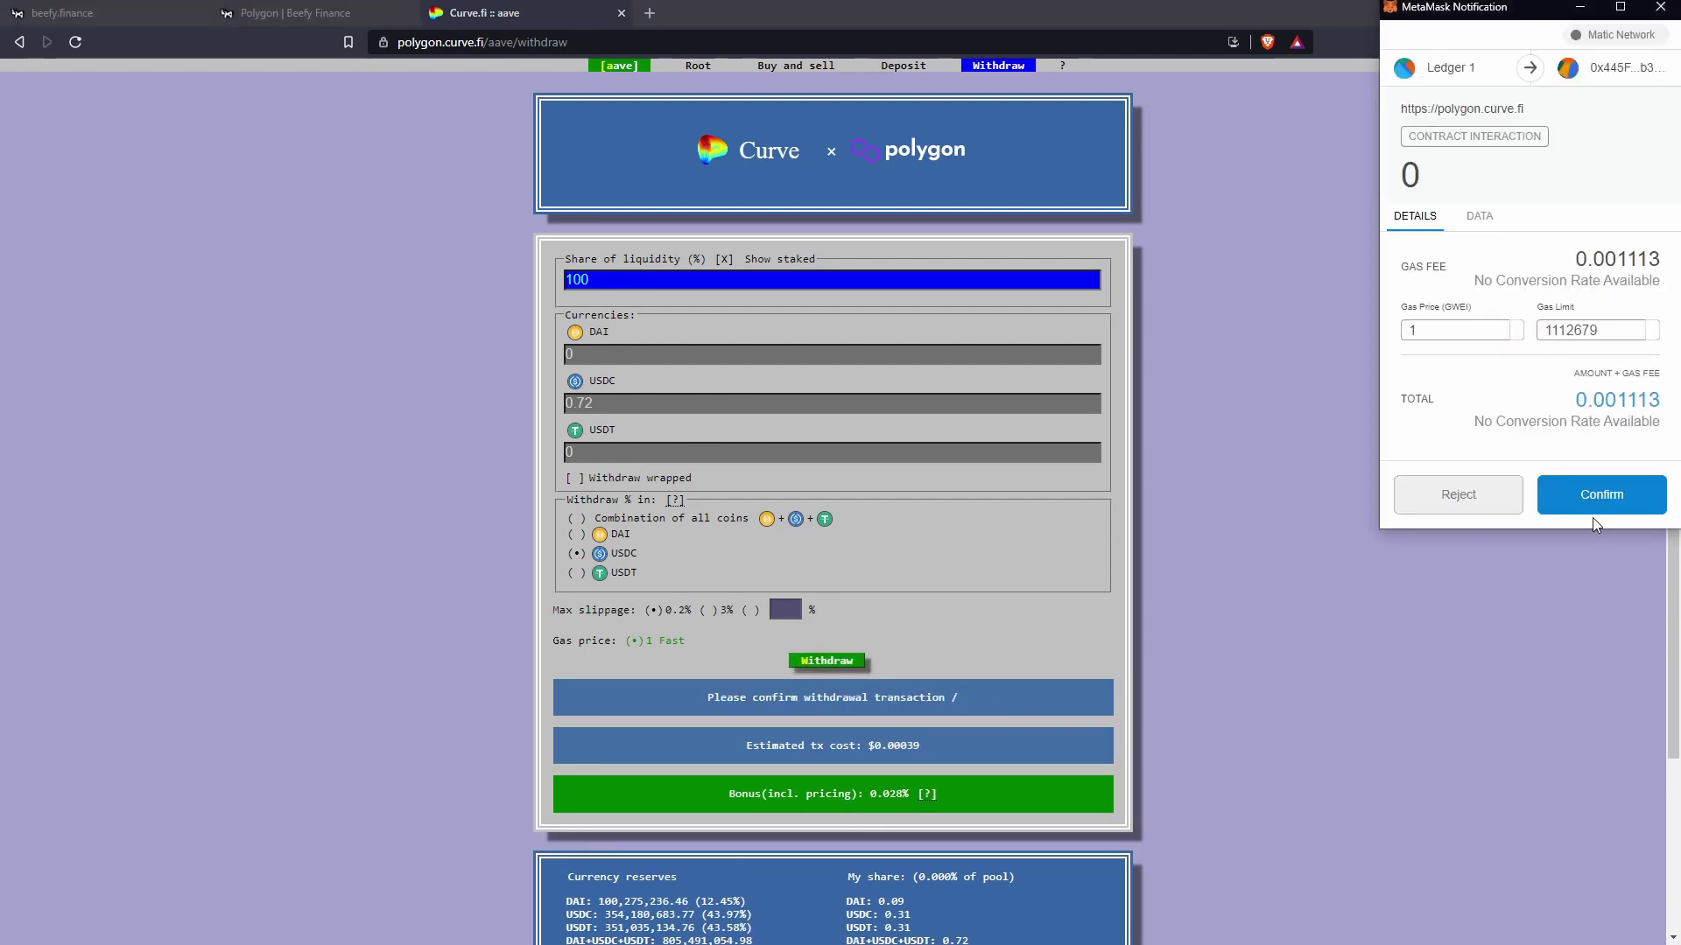
{"action": "left_click", "coordinate": [1620, 497]}
{"action": "left_click", "coordinate": [1605, 42]}
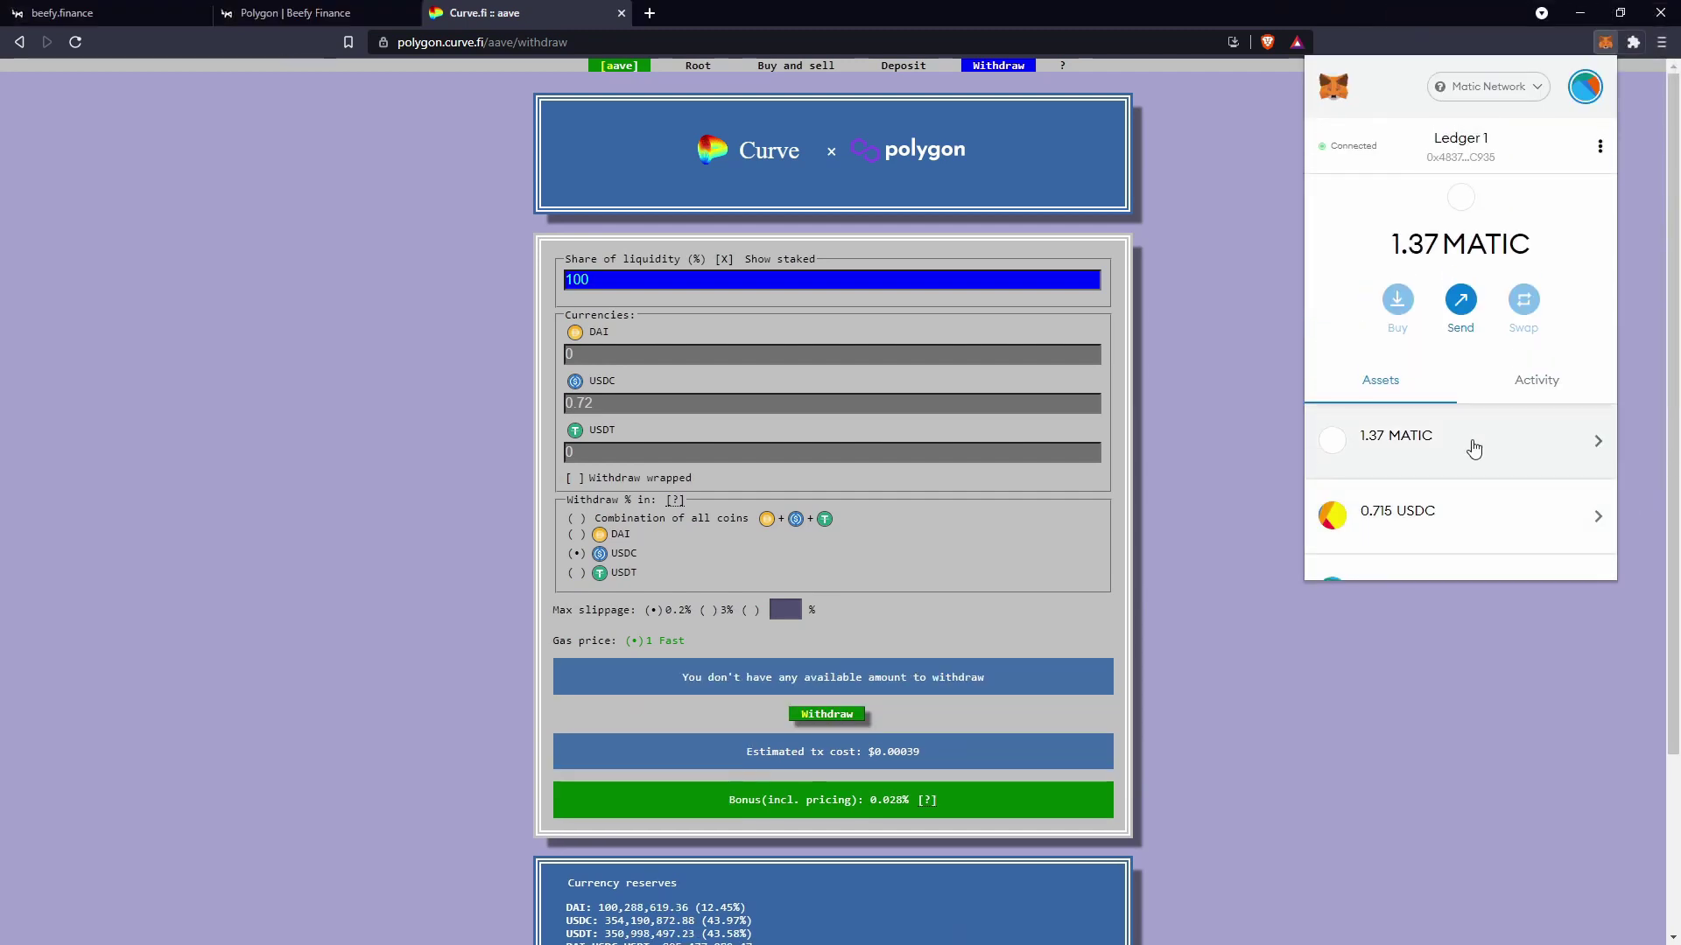
{"action": "left_click", "coordinate": [1475, 525]}
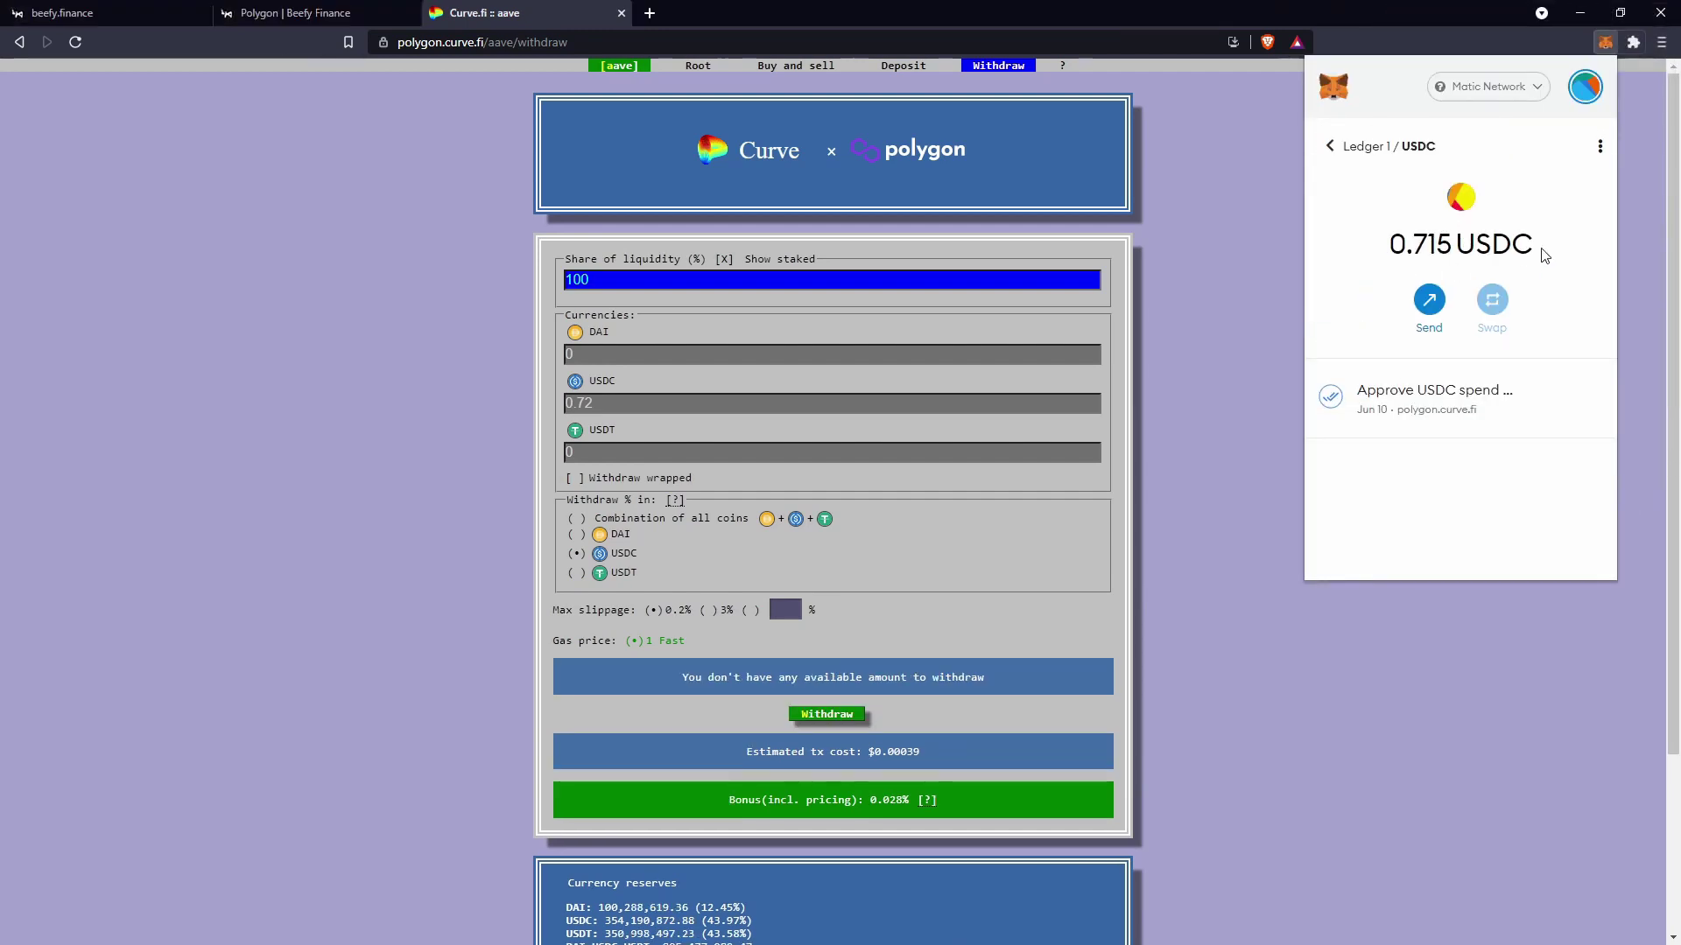
Step: Close the Curve page and filter the Polygon vault list to the Stables vault type
{"action": "left_click", "coordinate": [621, 12]}
{"action": "left_click", "coordinate": [624, 437]}
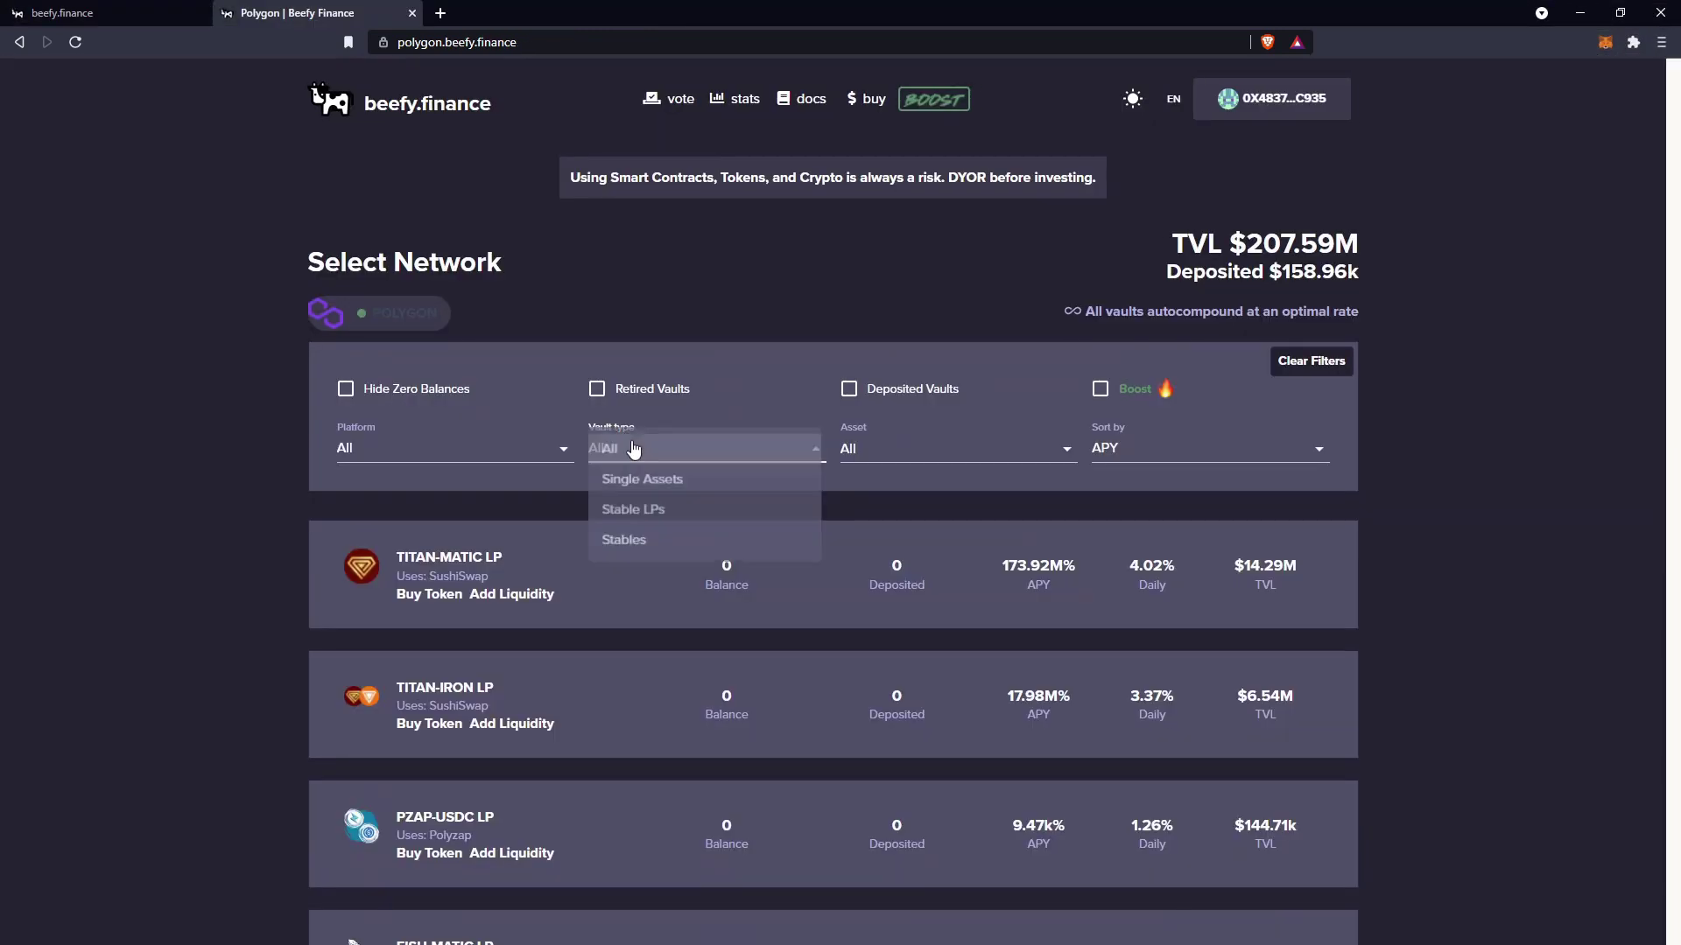
{"action": "left_click", "coordinate": [672, 549]}
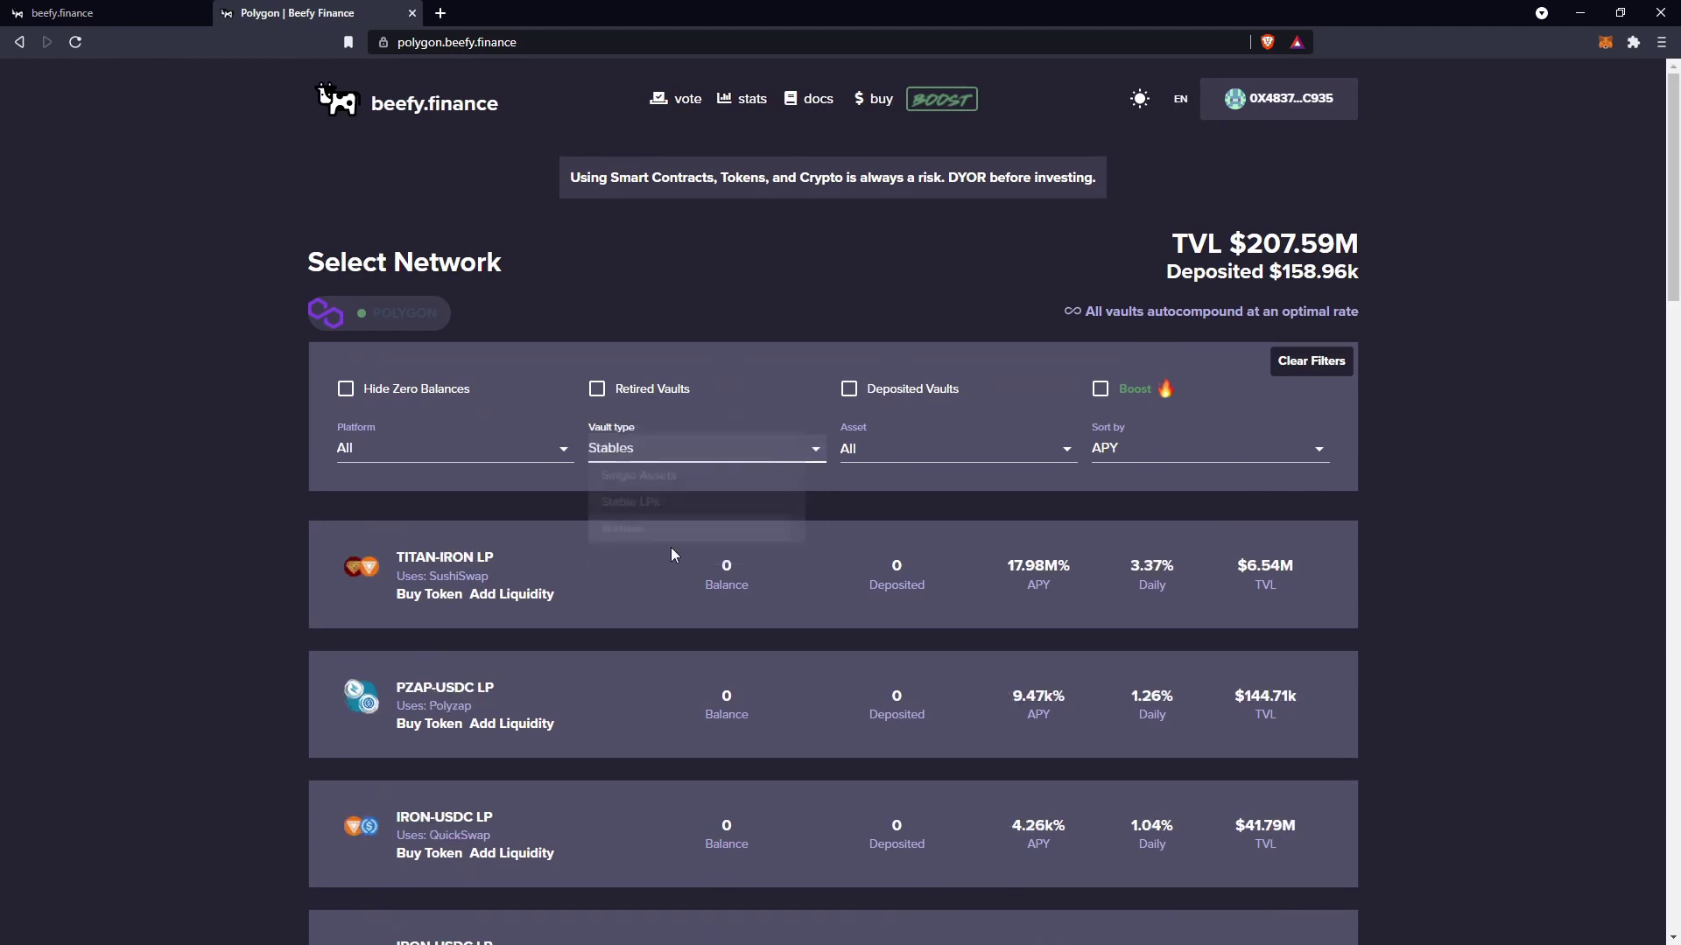
{"action": "left_click", "coordinate": [692, 429]}
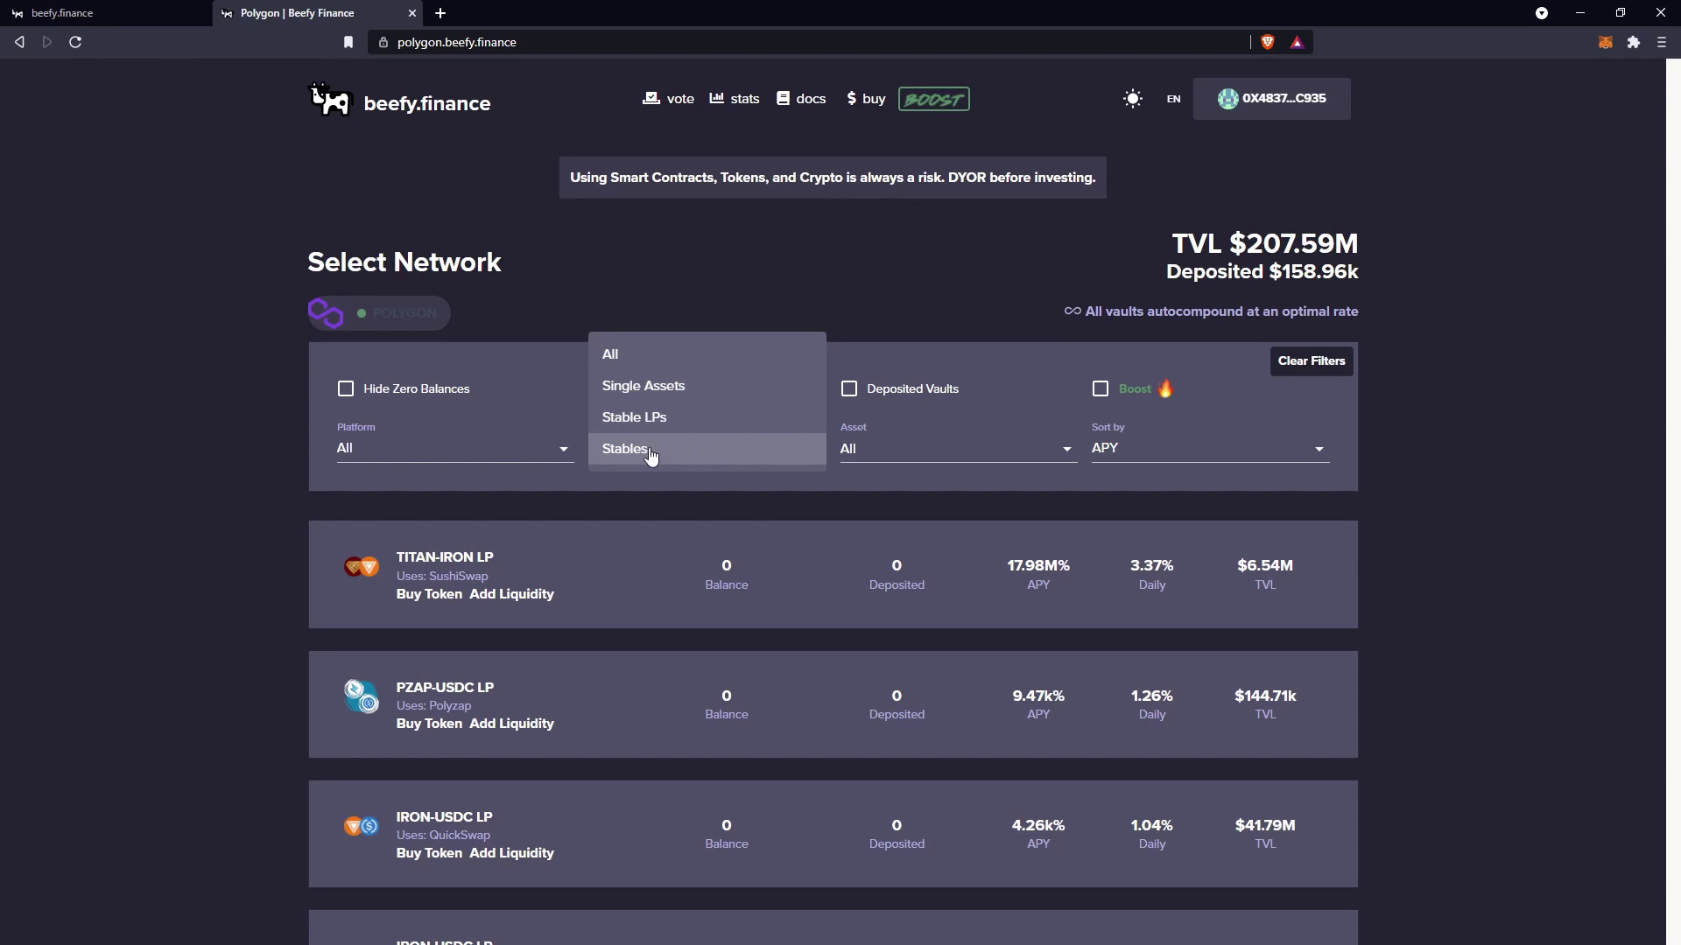
{"action": "left_click", "coordinate": [694, 451]}
Step: Scroll through the Stables vaults, sorted by APY with TITAN-IRON LP leading
{"action": "scroll", "coordinate": [202, 491], "scroll_direction": "down", "scroll_amount": 3}
{"action": "scroll", "coordinate": [242, 610], "scroll_direction": "down", "scroll_amount": 4}
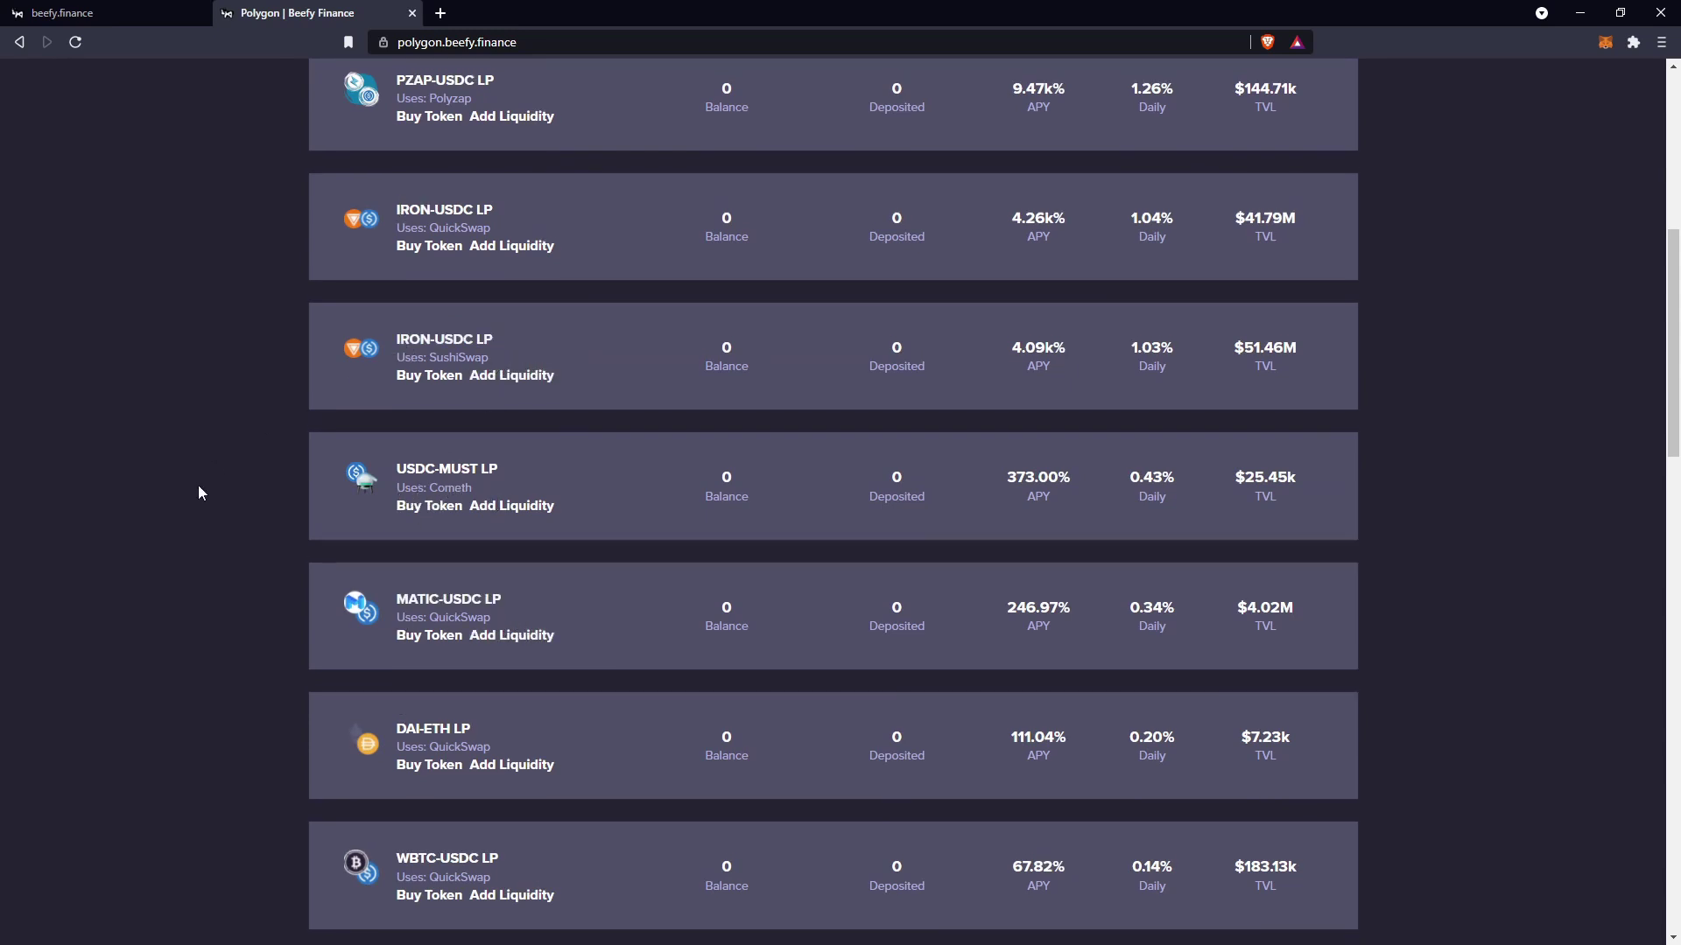
{"action": "scroll", "coordinate": [198, 485], "scroll_direction": "up", "scroll_amount": 2}
{"action": "scroll", "coordinate": [188, 492], "scroll_direction": "down", "scroll_amount": 3}
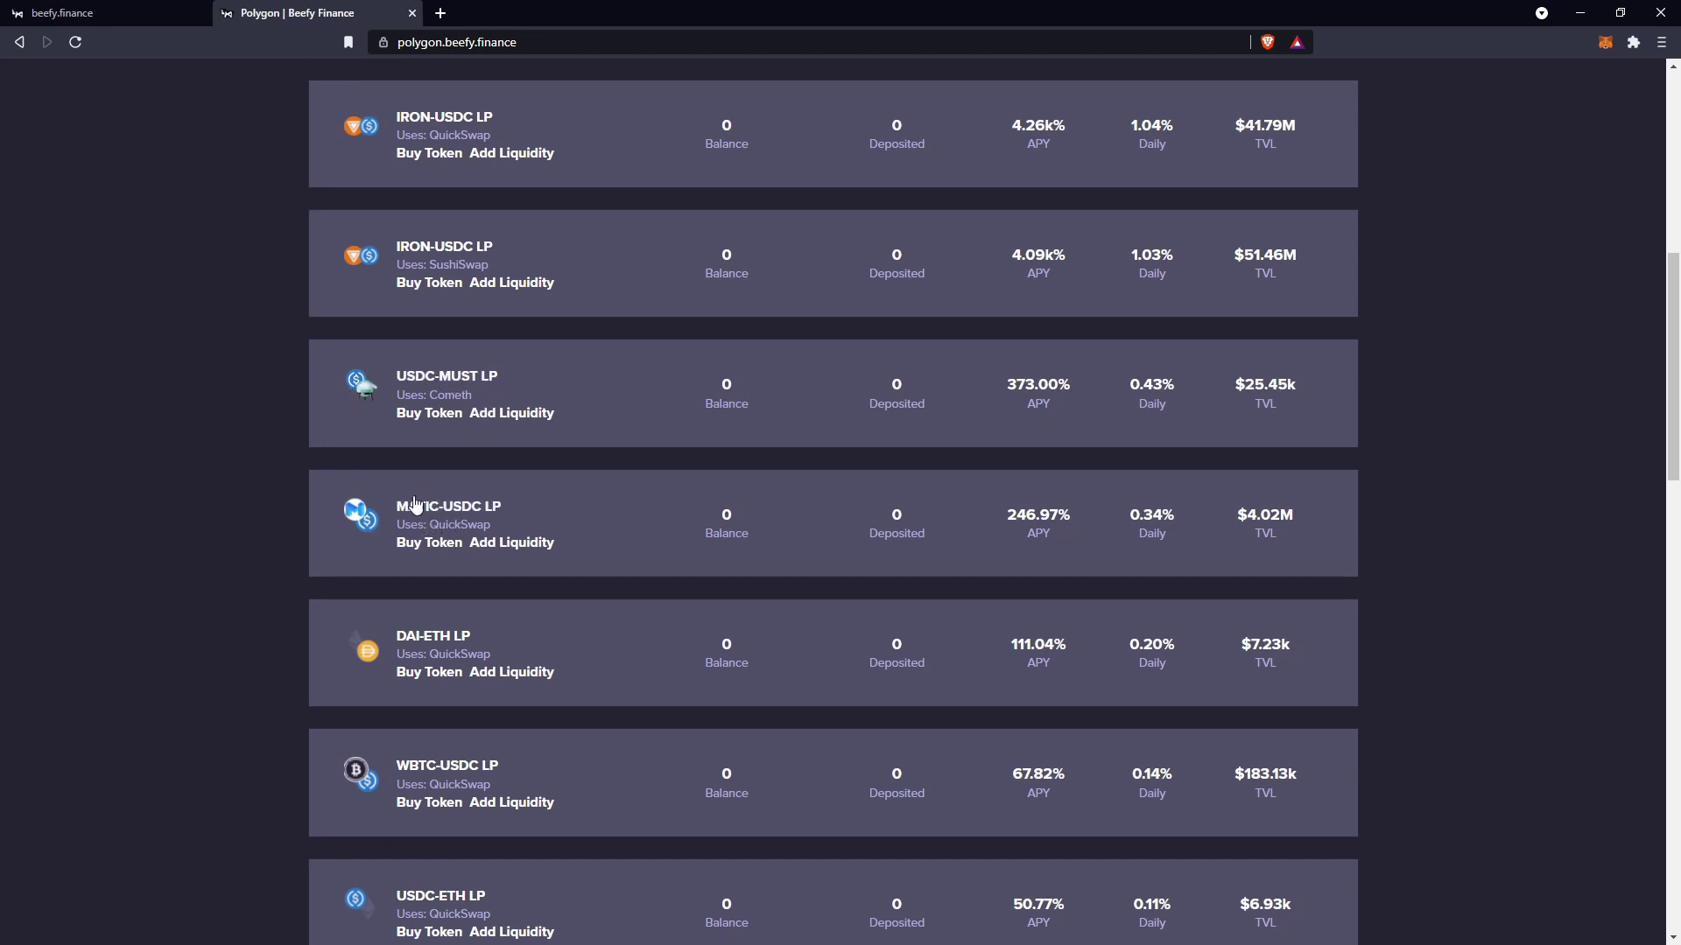
{"action": "scroll", "coordinate": [131, 490], "scroll_direction": "down", "scroll_amount": 6}
{"action": "scroll", "coordinate": [128, 486], "scroll_direction": "down", "scroll_amount": 14}
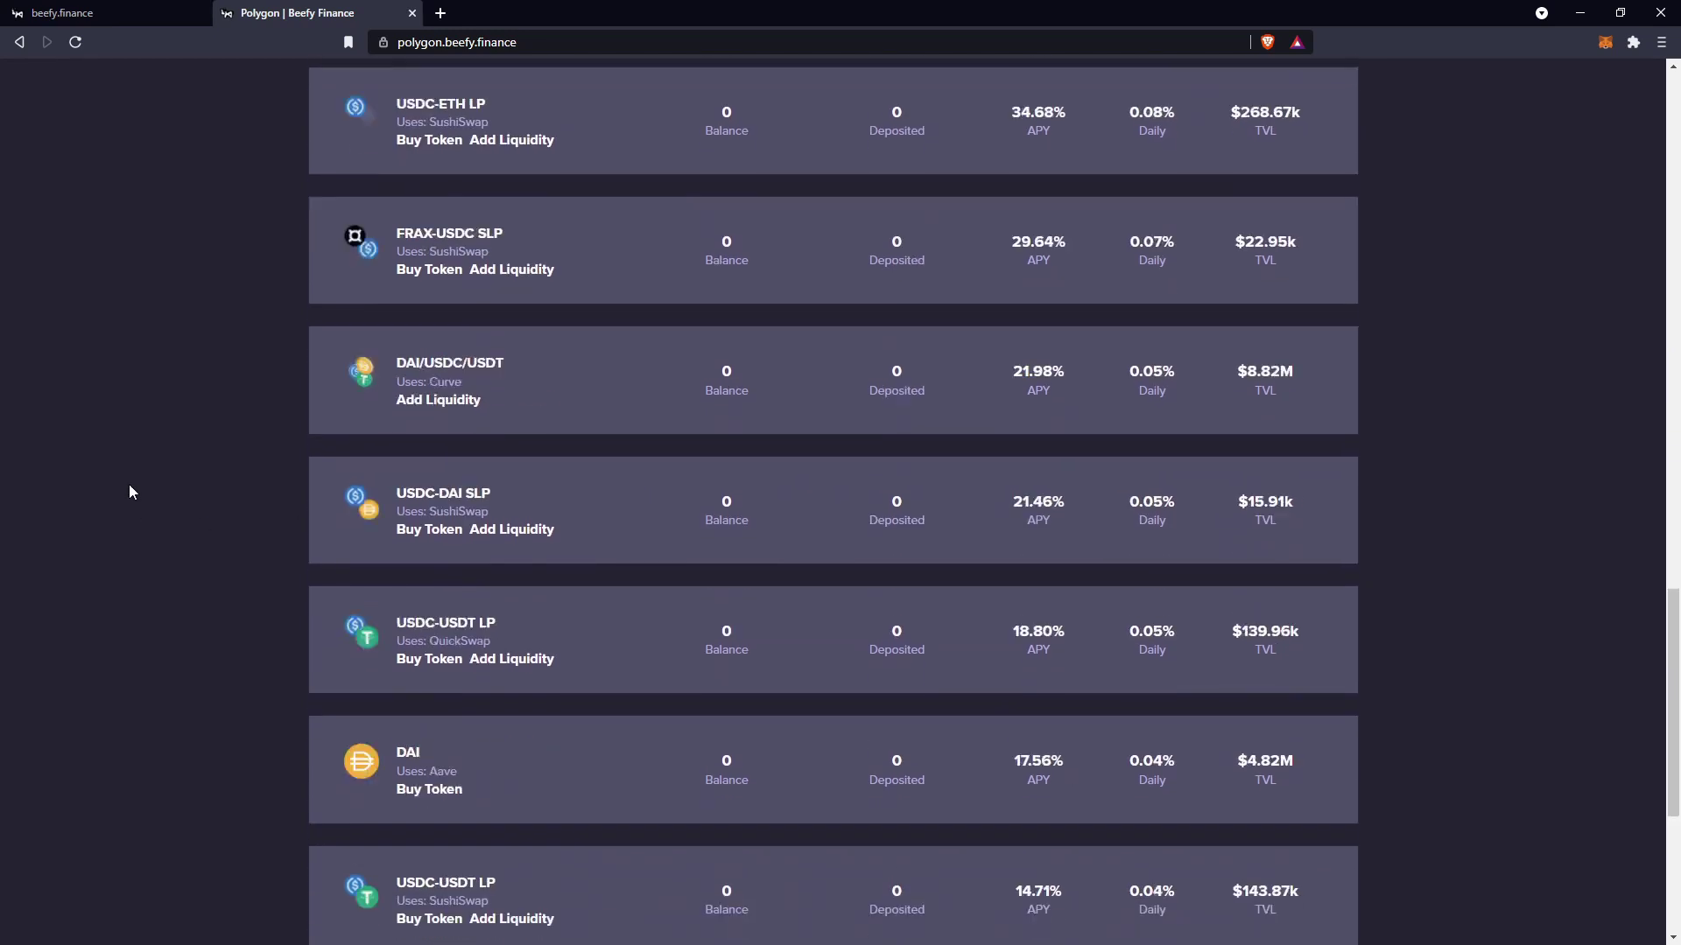
{"action": "scroll", "coordinate": [129, 486], "scroll_direction": "up", "scroll_amount": 5}
{"action": "scroll", "coordinate": [128, 486], "scroll_direction": "up", "scroll_amount": 15}
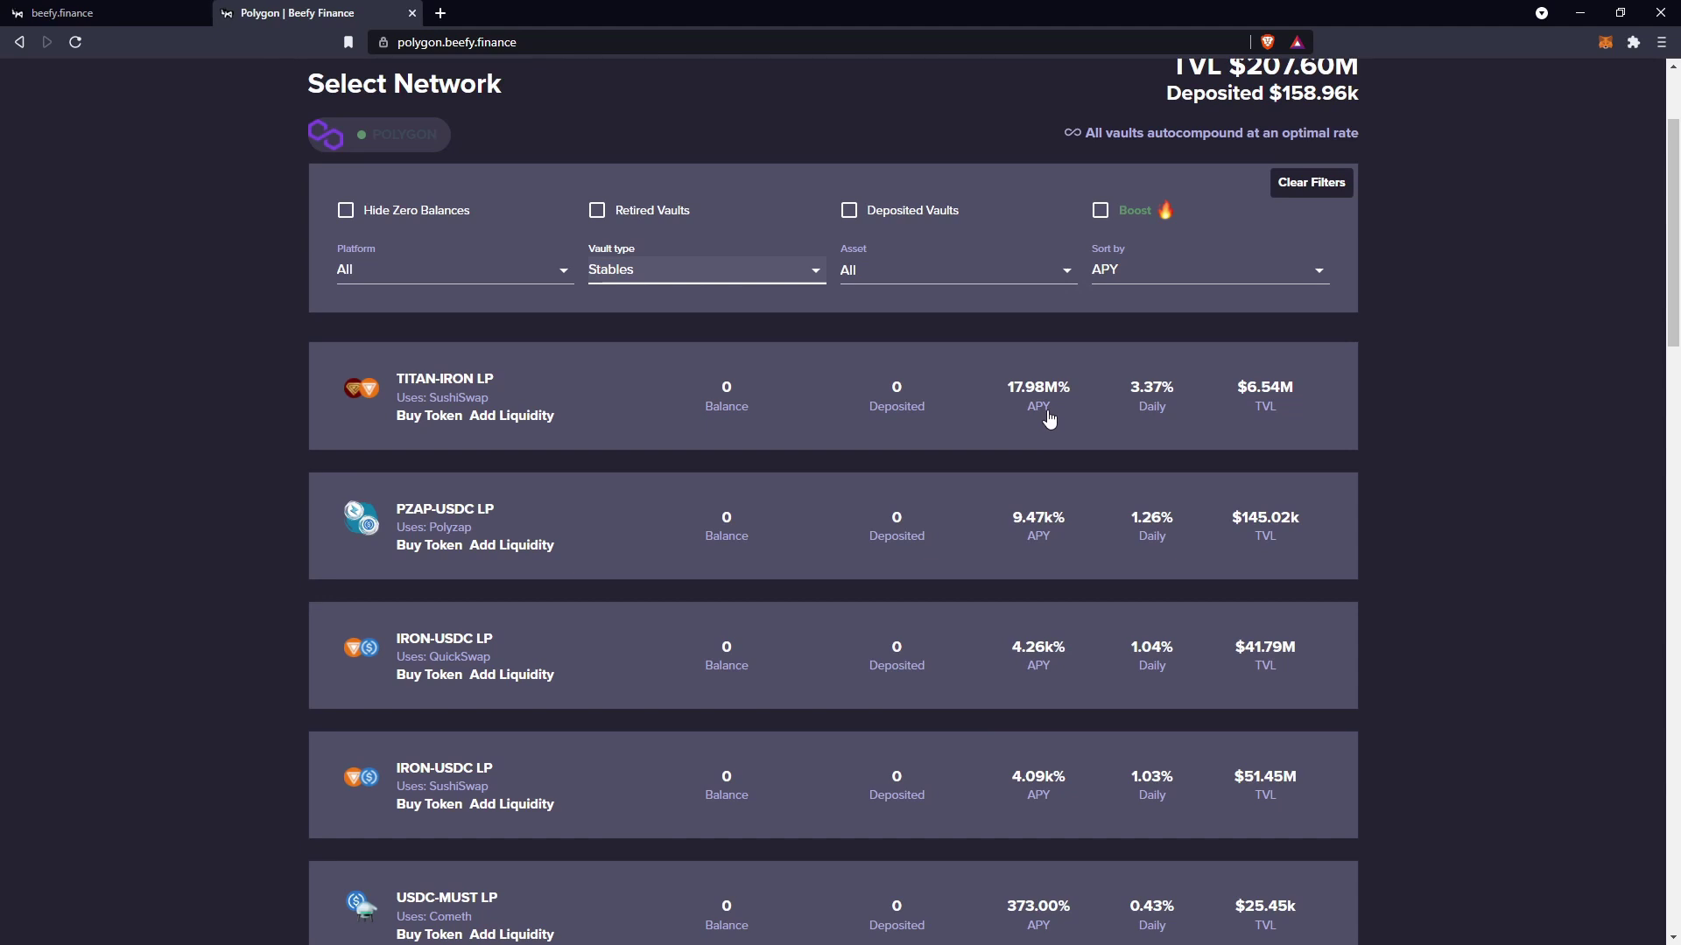
{"action": "scroll", "coordinate": [1049, 419], "scroll_direction": "up", "scroll_amount": 2}
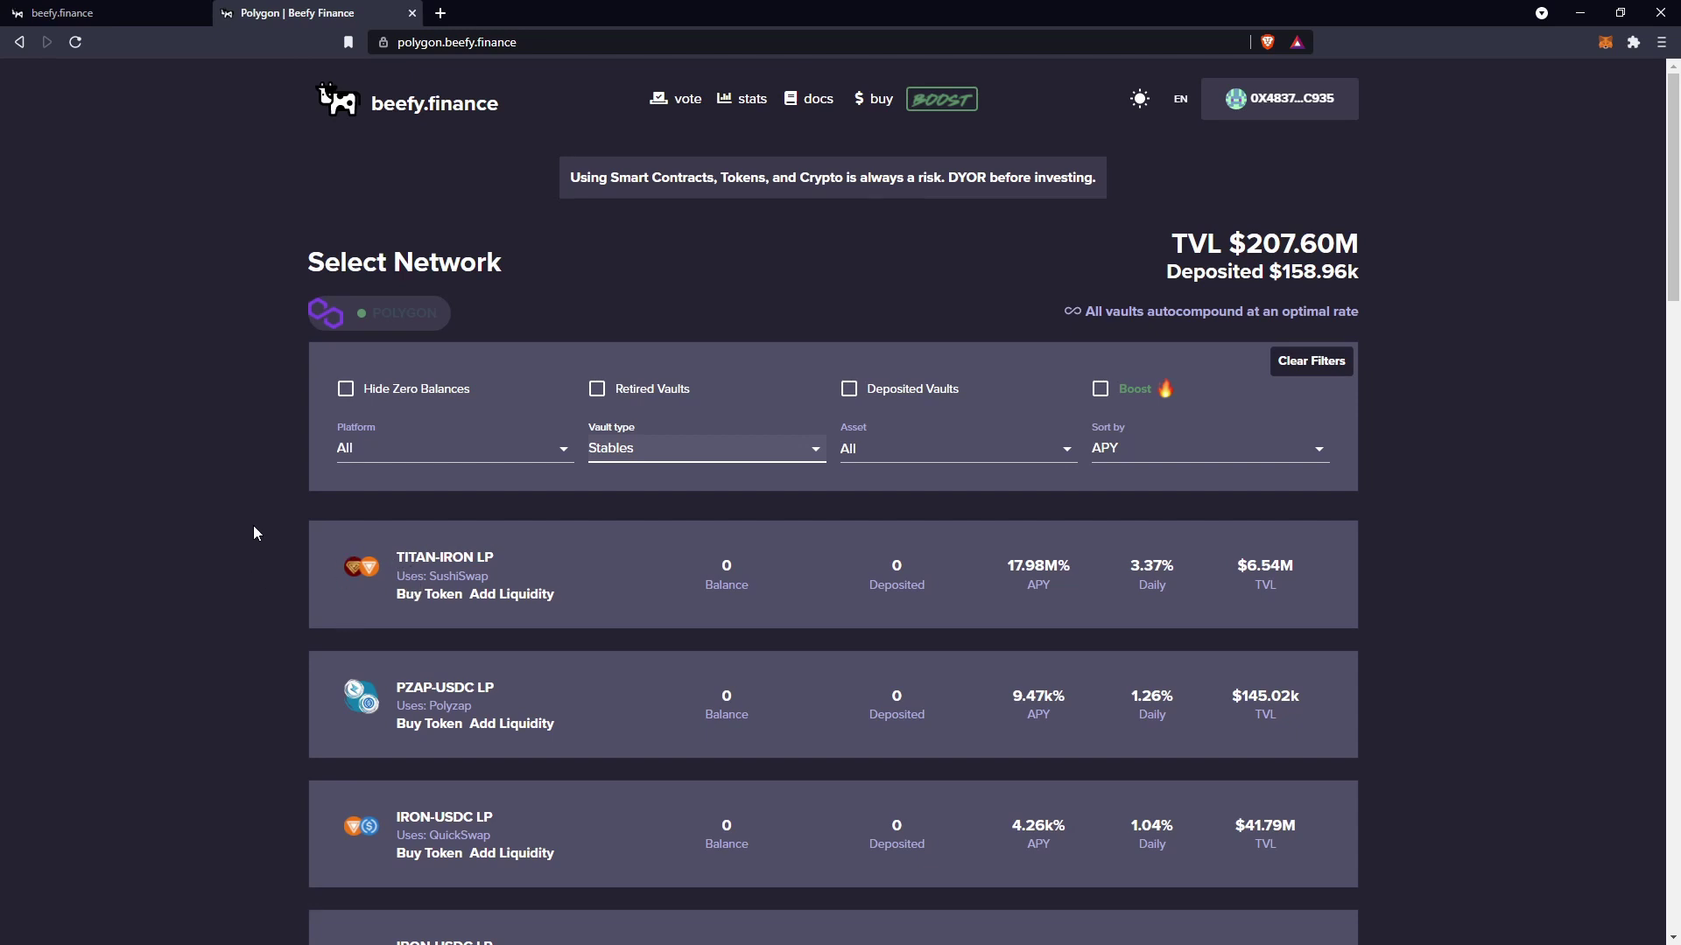
{"action": "scroll", "coordinate": [539, 447], "scroll_direction": "down", "scroll_amount": 9}
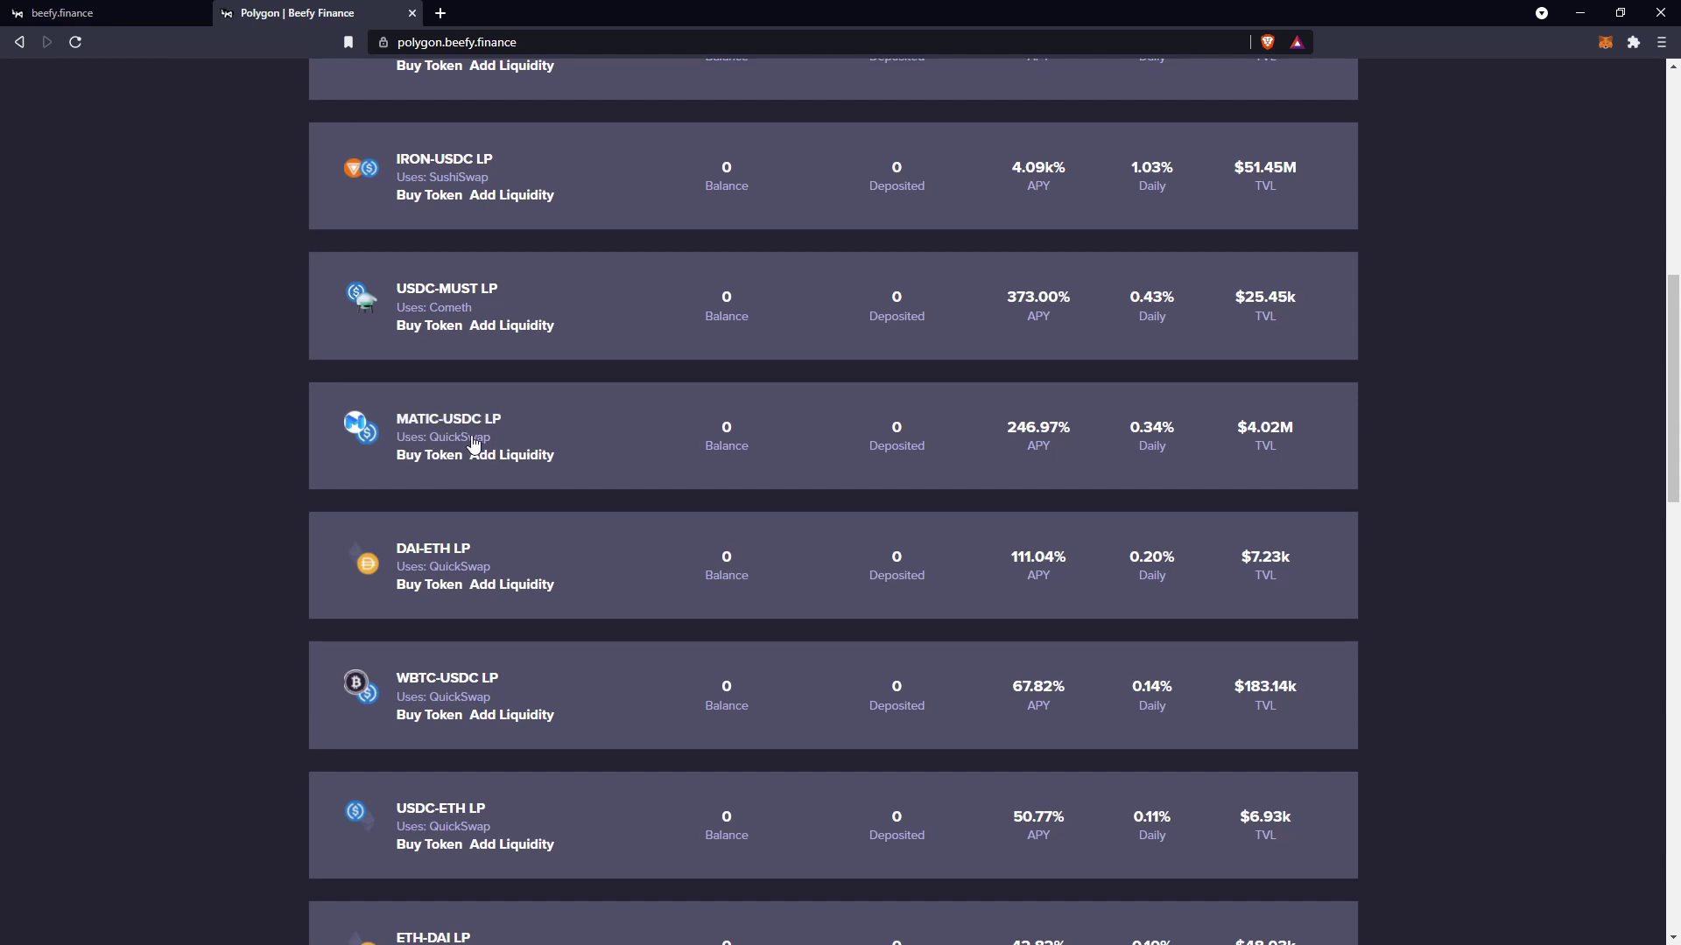
Step: Use Buy Token on the USDC-ETH LP (SushiSwap) vault to open SushiSwap's USDC-to-WETH swap page
{"action": "scroll", "coordinate": [470, 442], "scroll_direction": "down", "scroll_amount": 8}
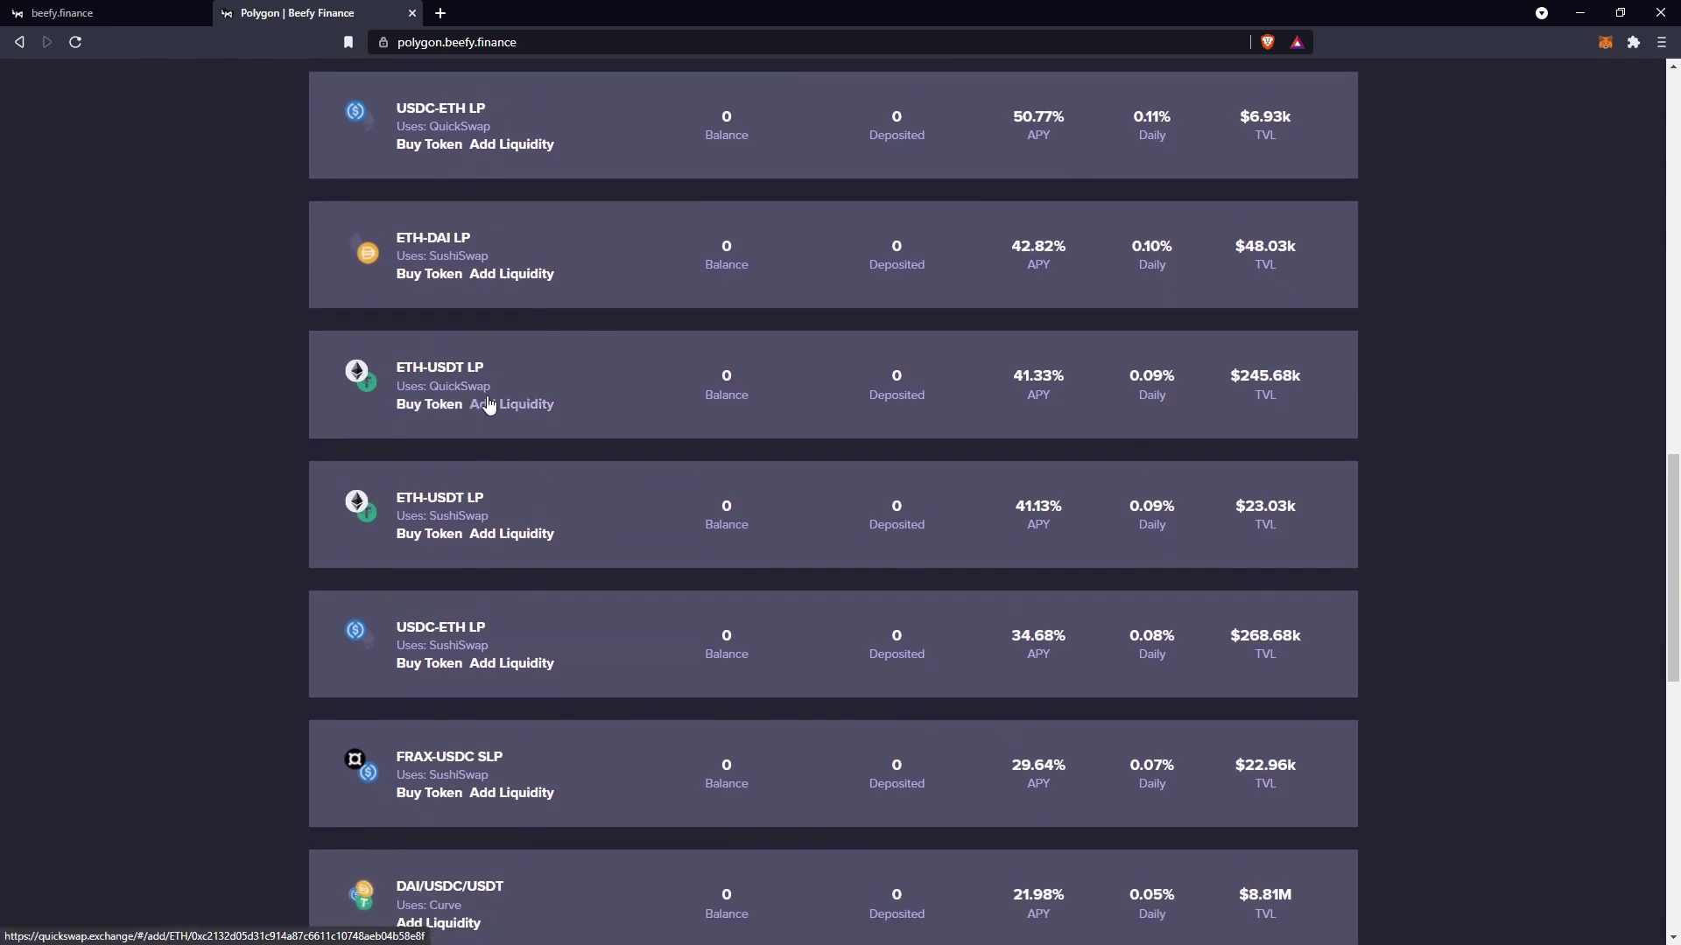
{"action": "scroll", "coordinate": [484, 405], "scroll_direction": "down", "scroll_amount": 1}
{"action": "scroll", "coordinate": [448, 535], "scroll_direction": "down", "scroll_amount": 1}
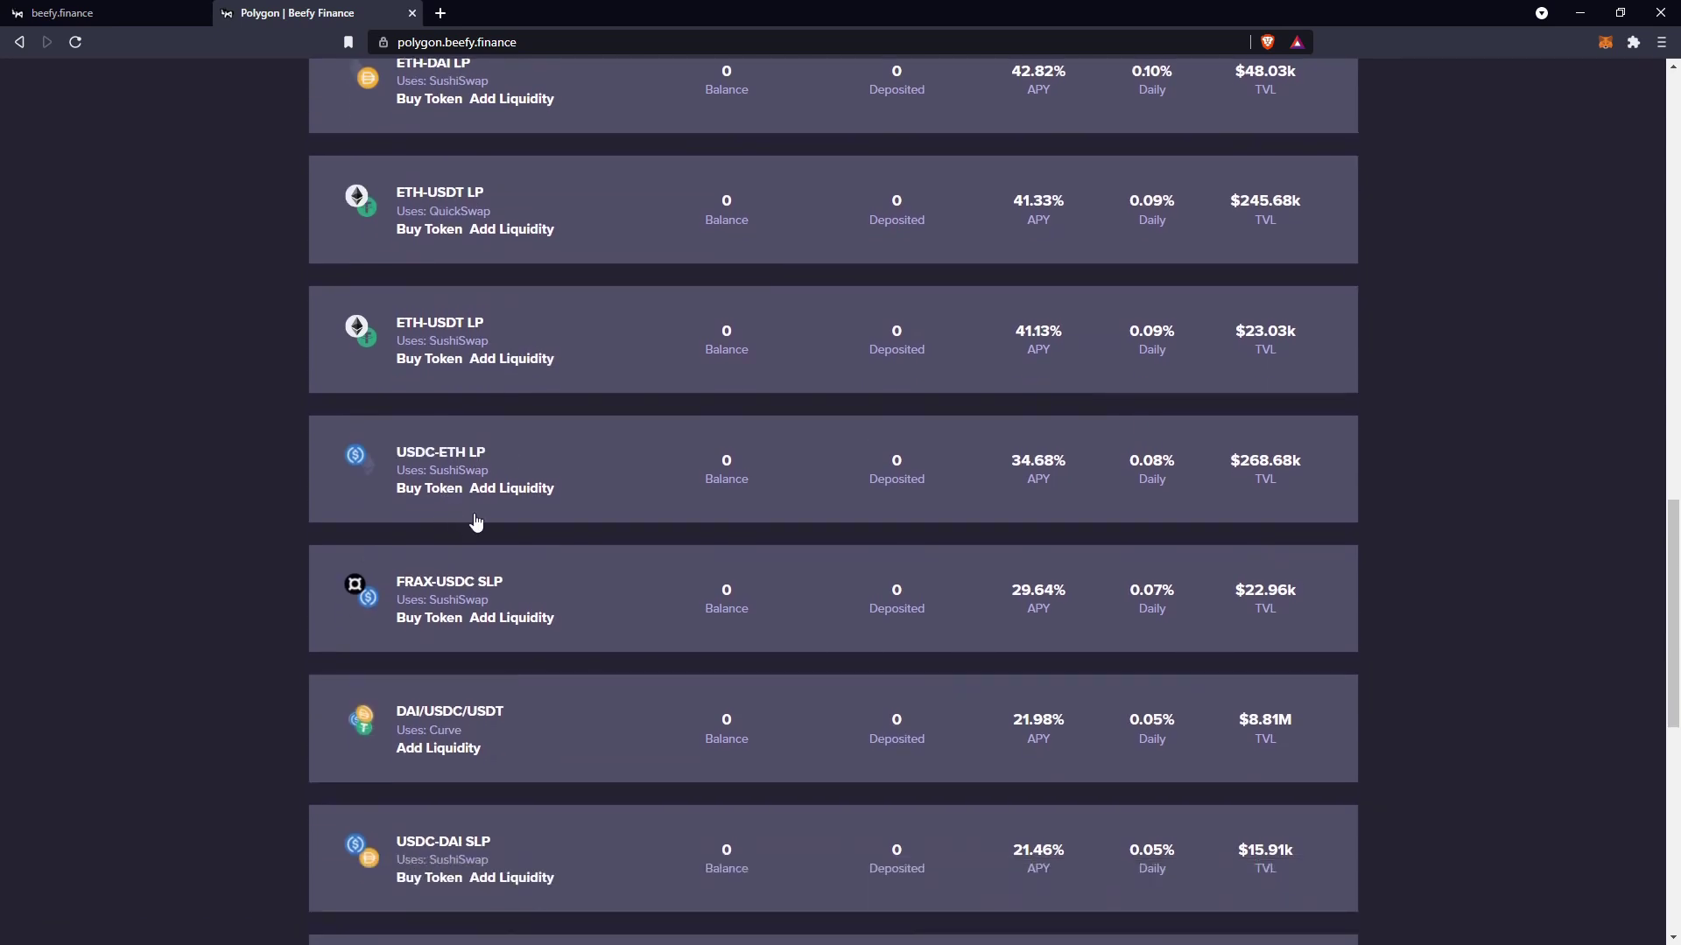
{"action": "left_click", "coordinate": [434, 490]}
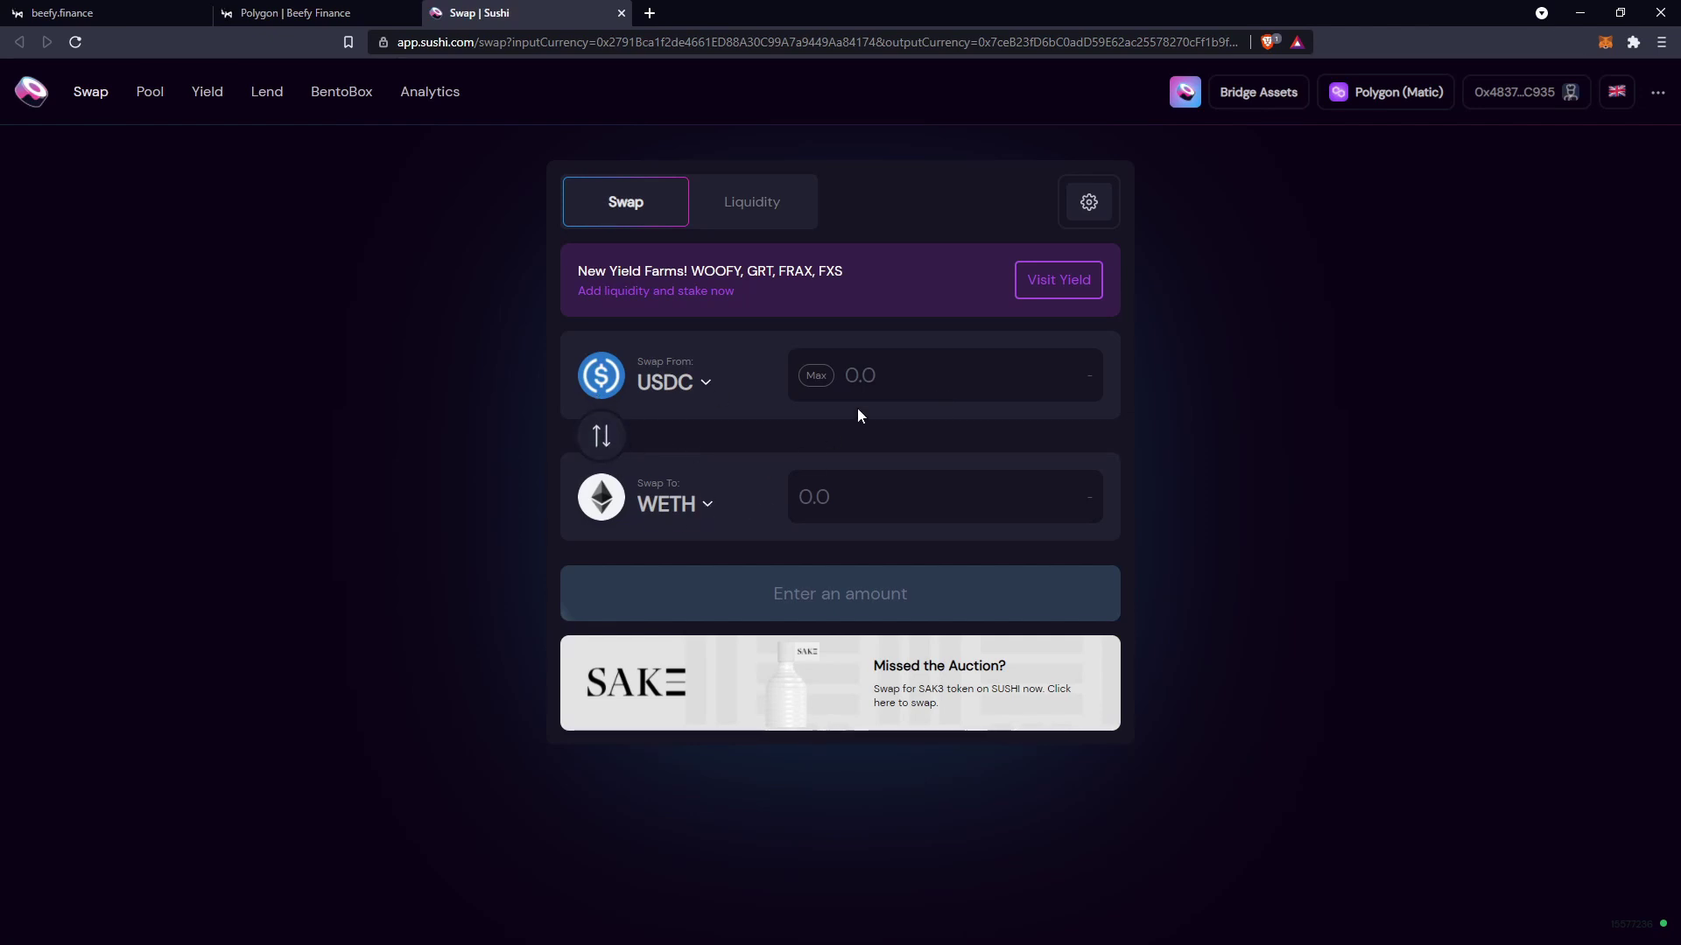
Step: Swap 0.3 USDC for about 0.000122467 WETH, confirming the transaction in MetaMask
{"action": "left_click", "coordinate": [816, 375]}
{"action": "type", "text": ".3"}
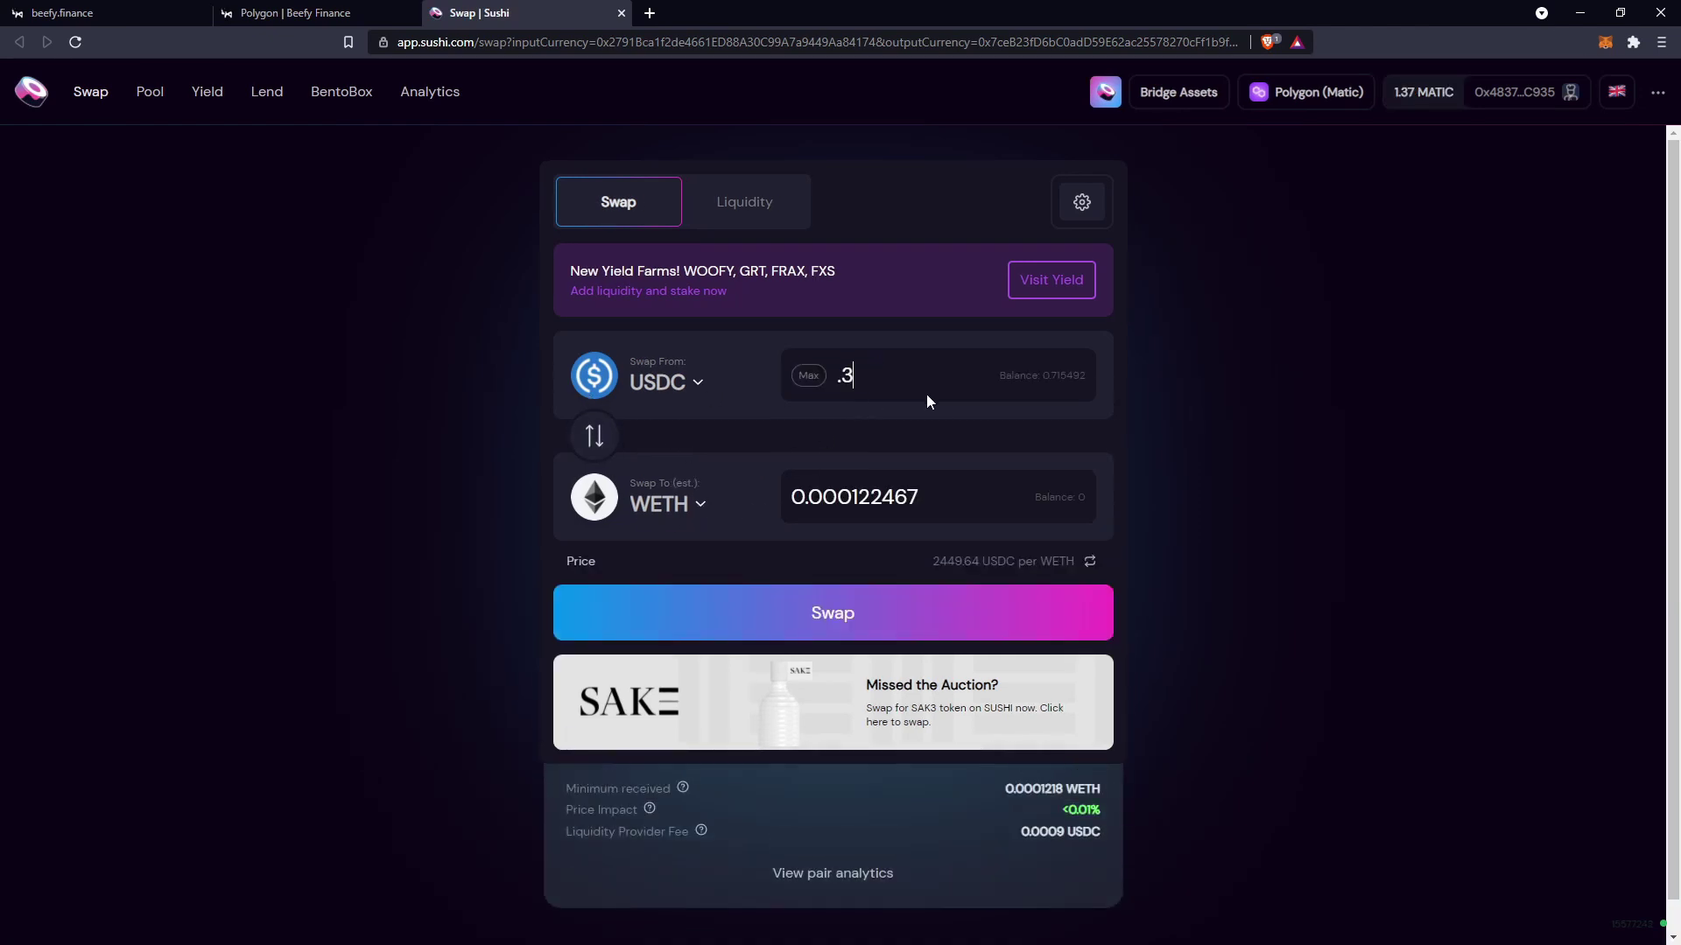
{"action": "left_click", "coordinate": [856, 629]}
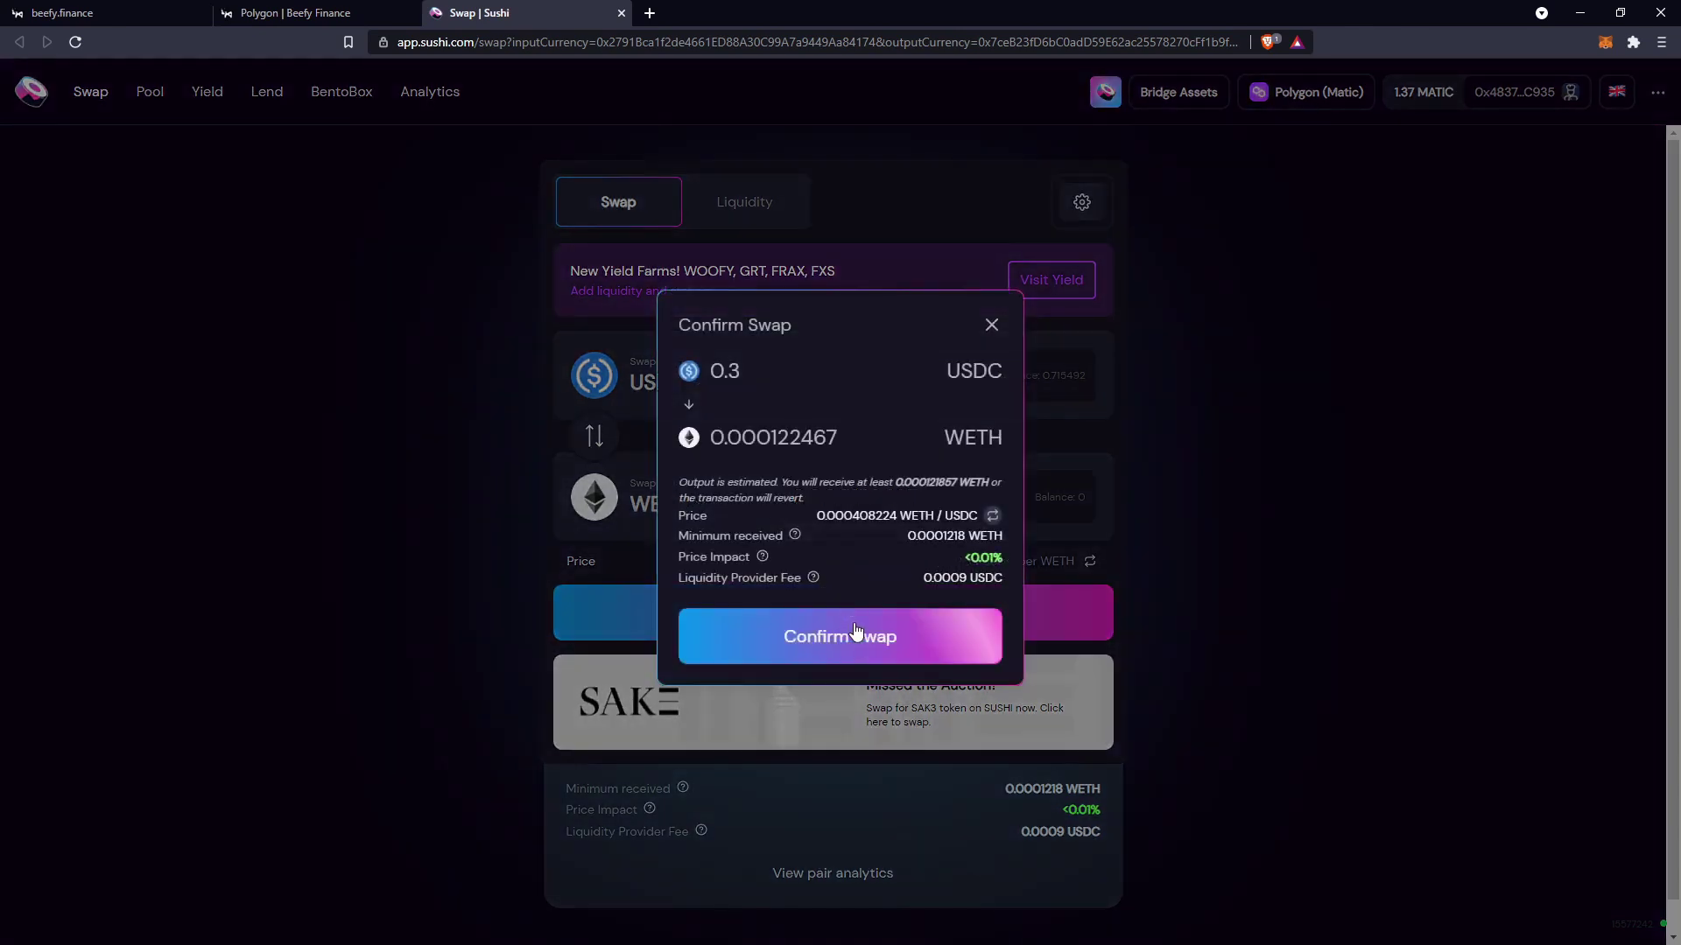
{"action": "left_click", "coordinate": [922, 641]}
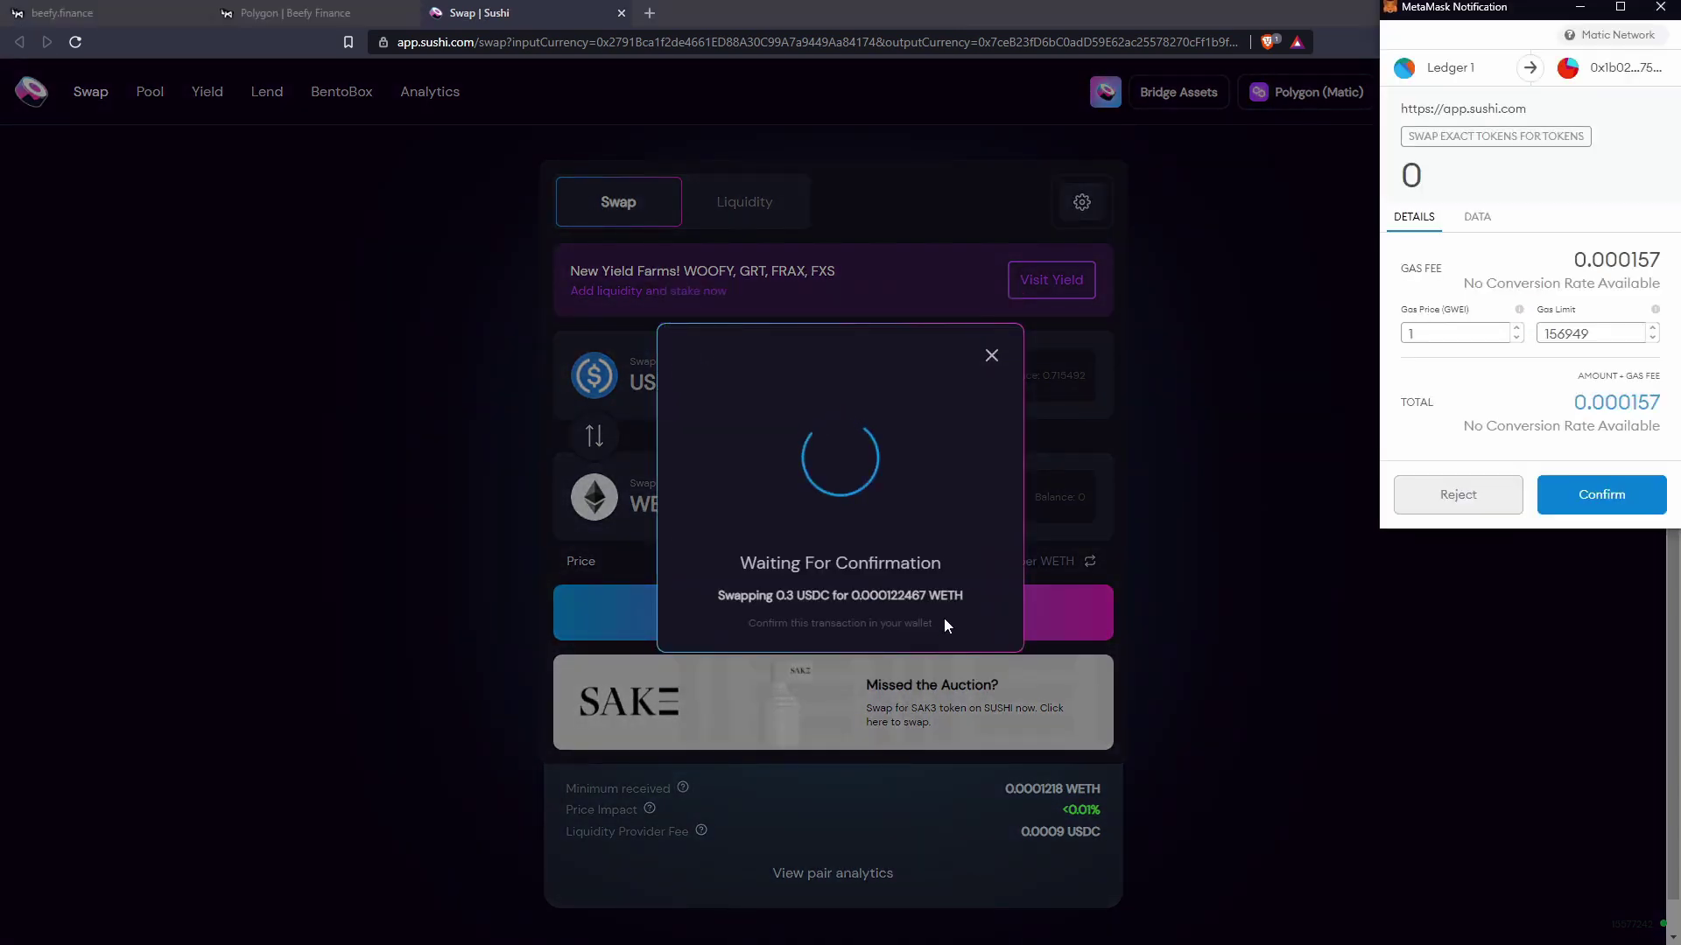
{"action": "left_click", "coordinate": [1615, 502]}
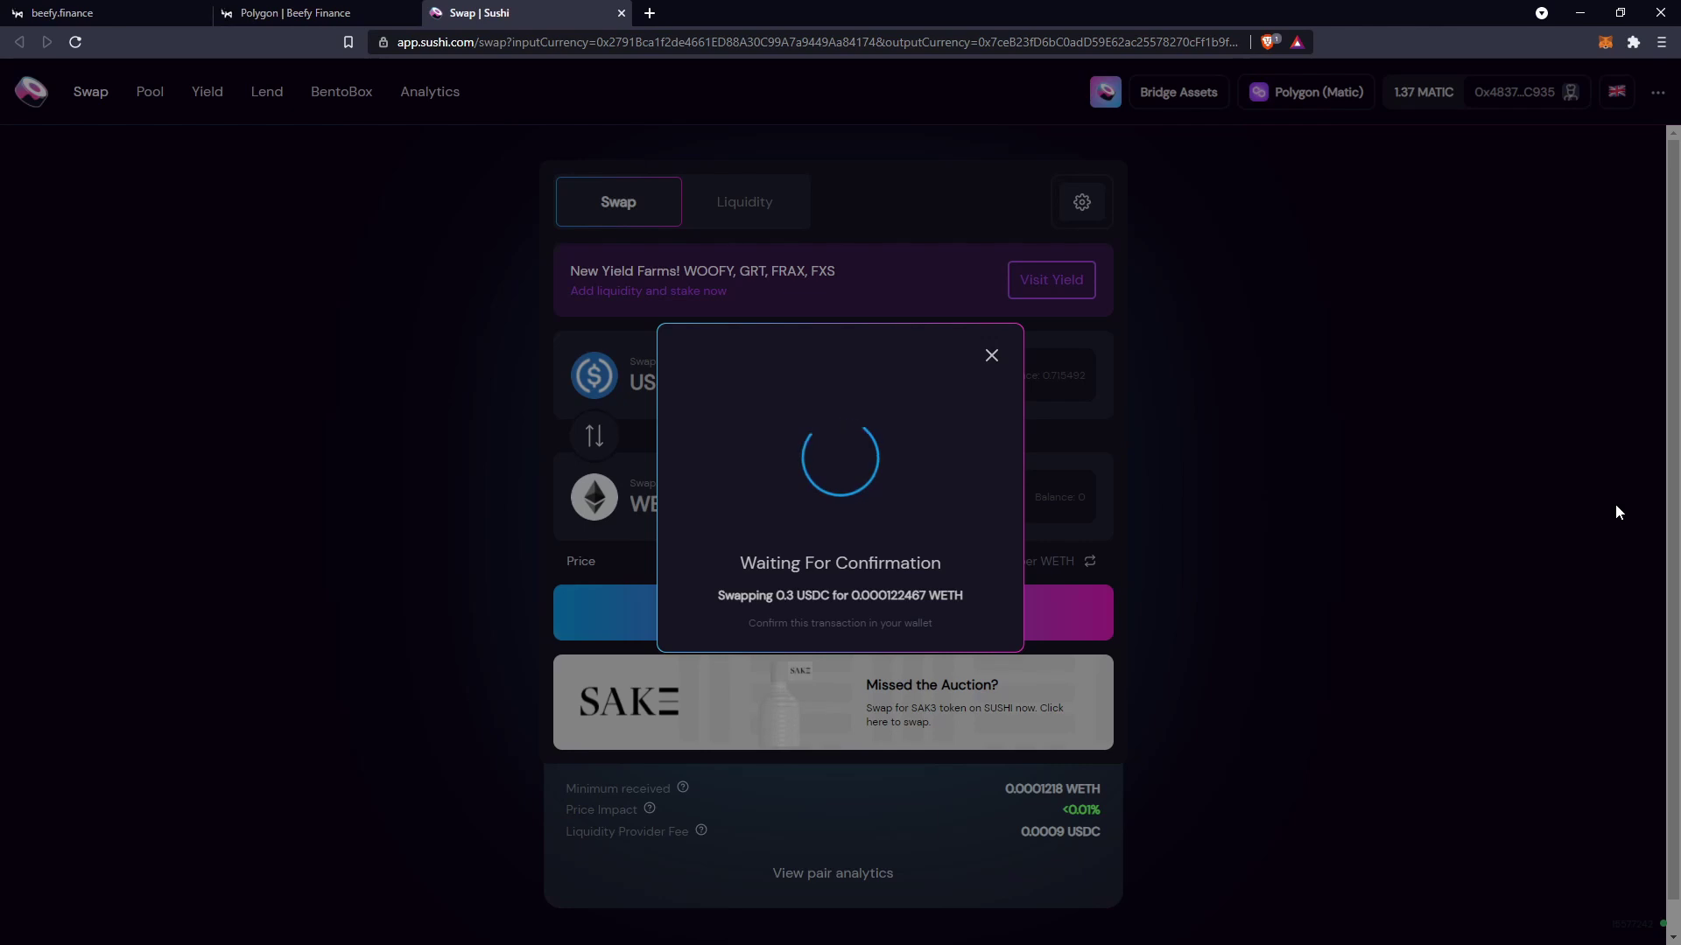
{"action": "left_click", "coordinate": [753, 203]}
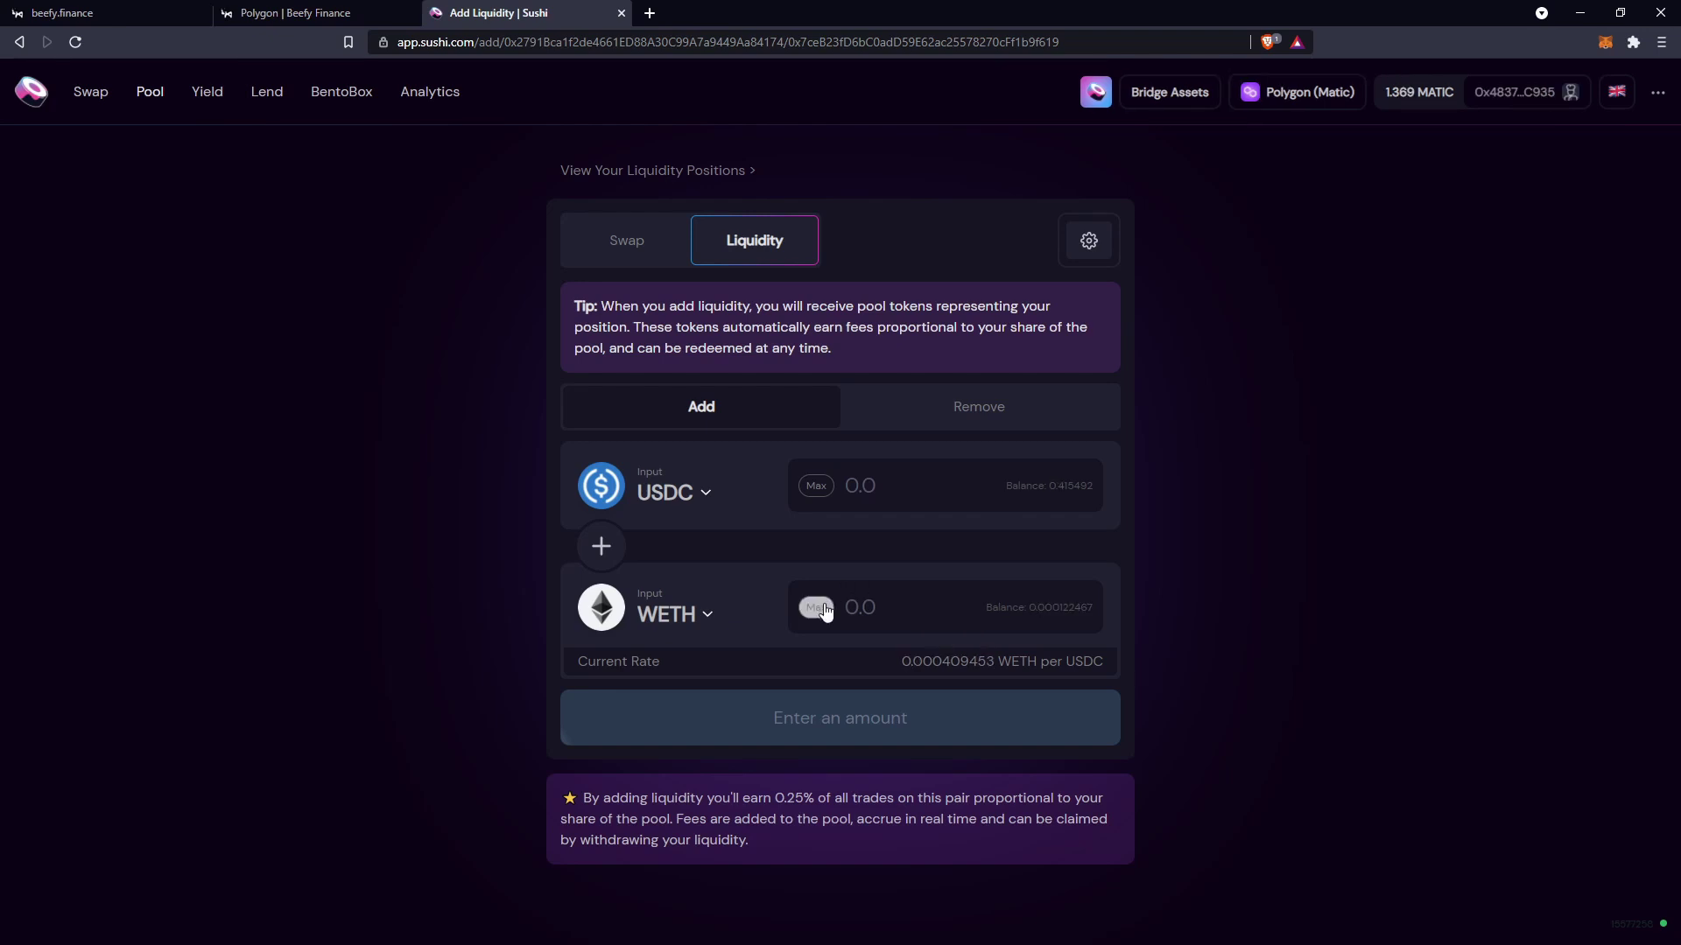
Step: Approve SushiSwap to spend the WETH balance, confirming in MetaMask
{"action": "left_click", "coordinate": [815, 608]}
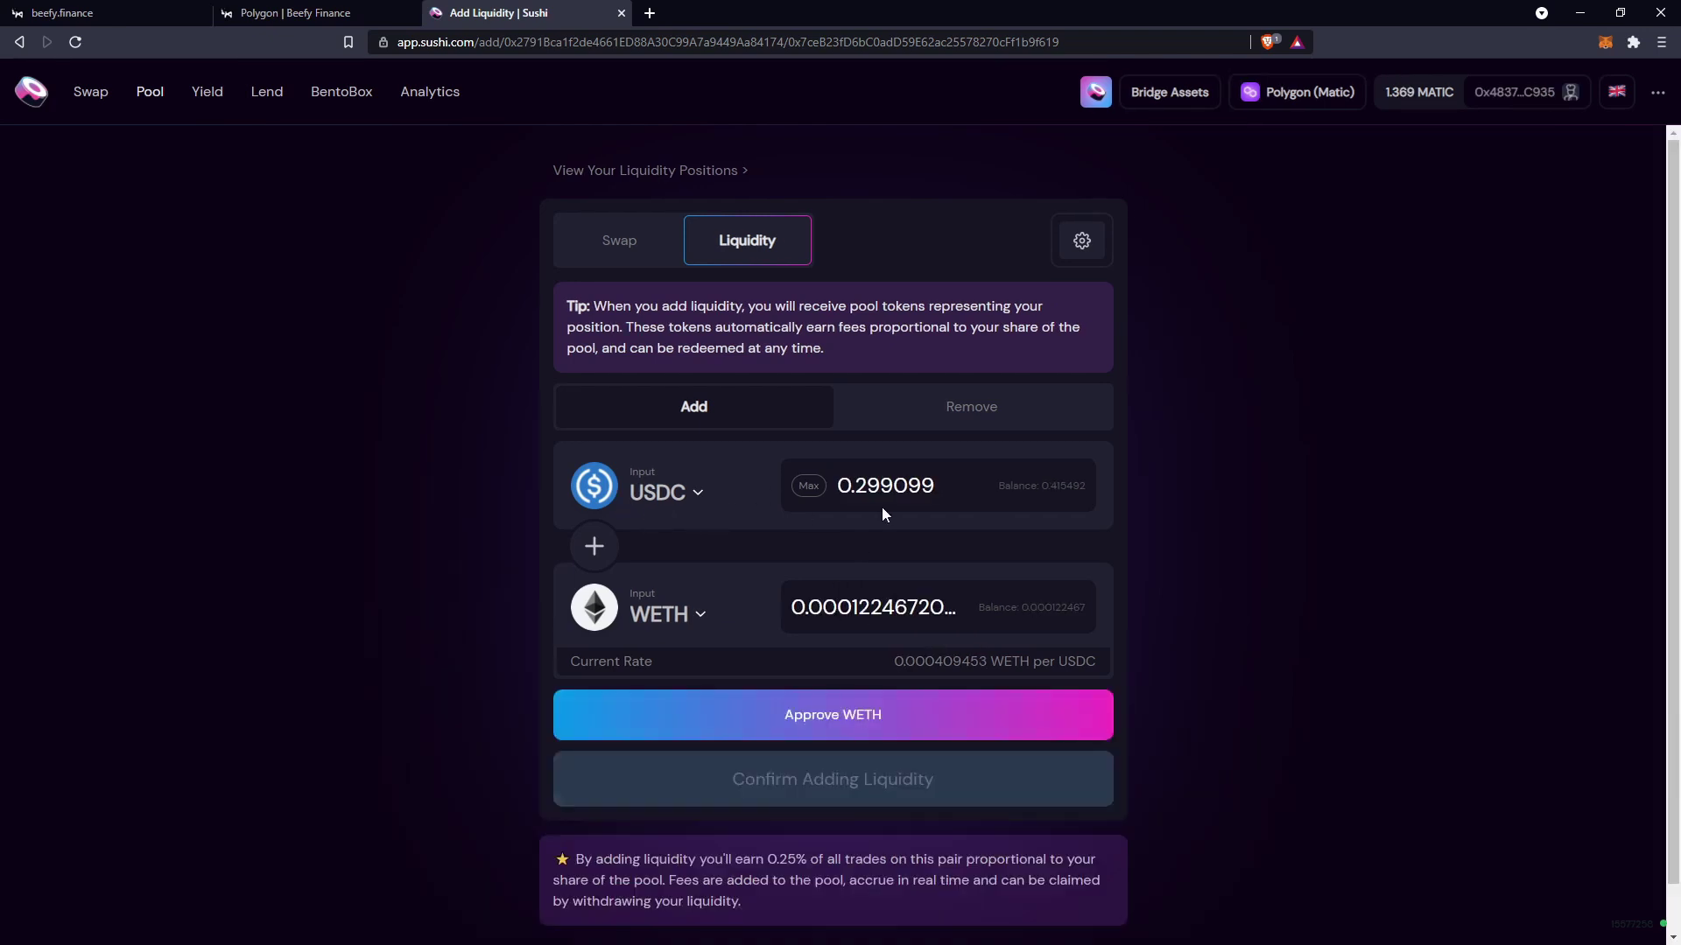
{"action": "left_click", "coordinate": [845, 716]}
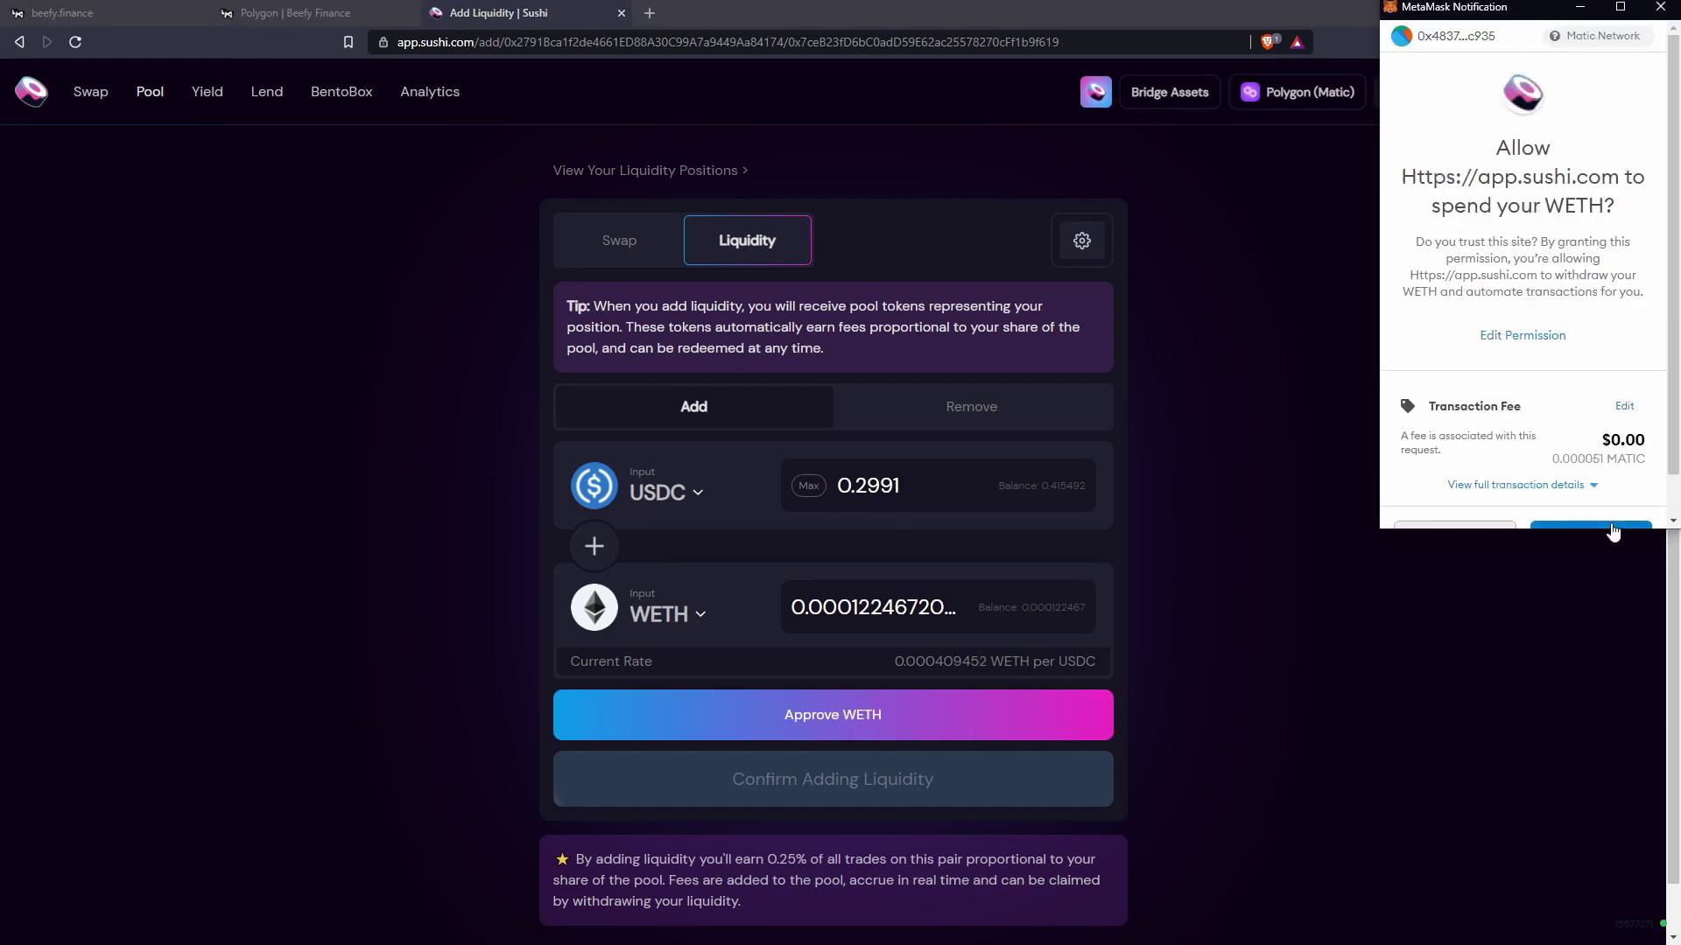
{"action": "scroll", "coordinate": [1605, 523], "scroll_direction": "down", "scroll_amount": 1}
{"action": "left_click", "coordinate": [1619, 492]}
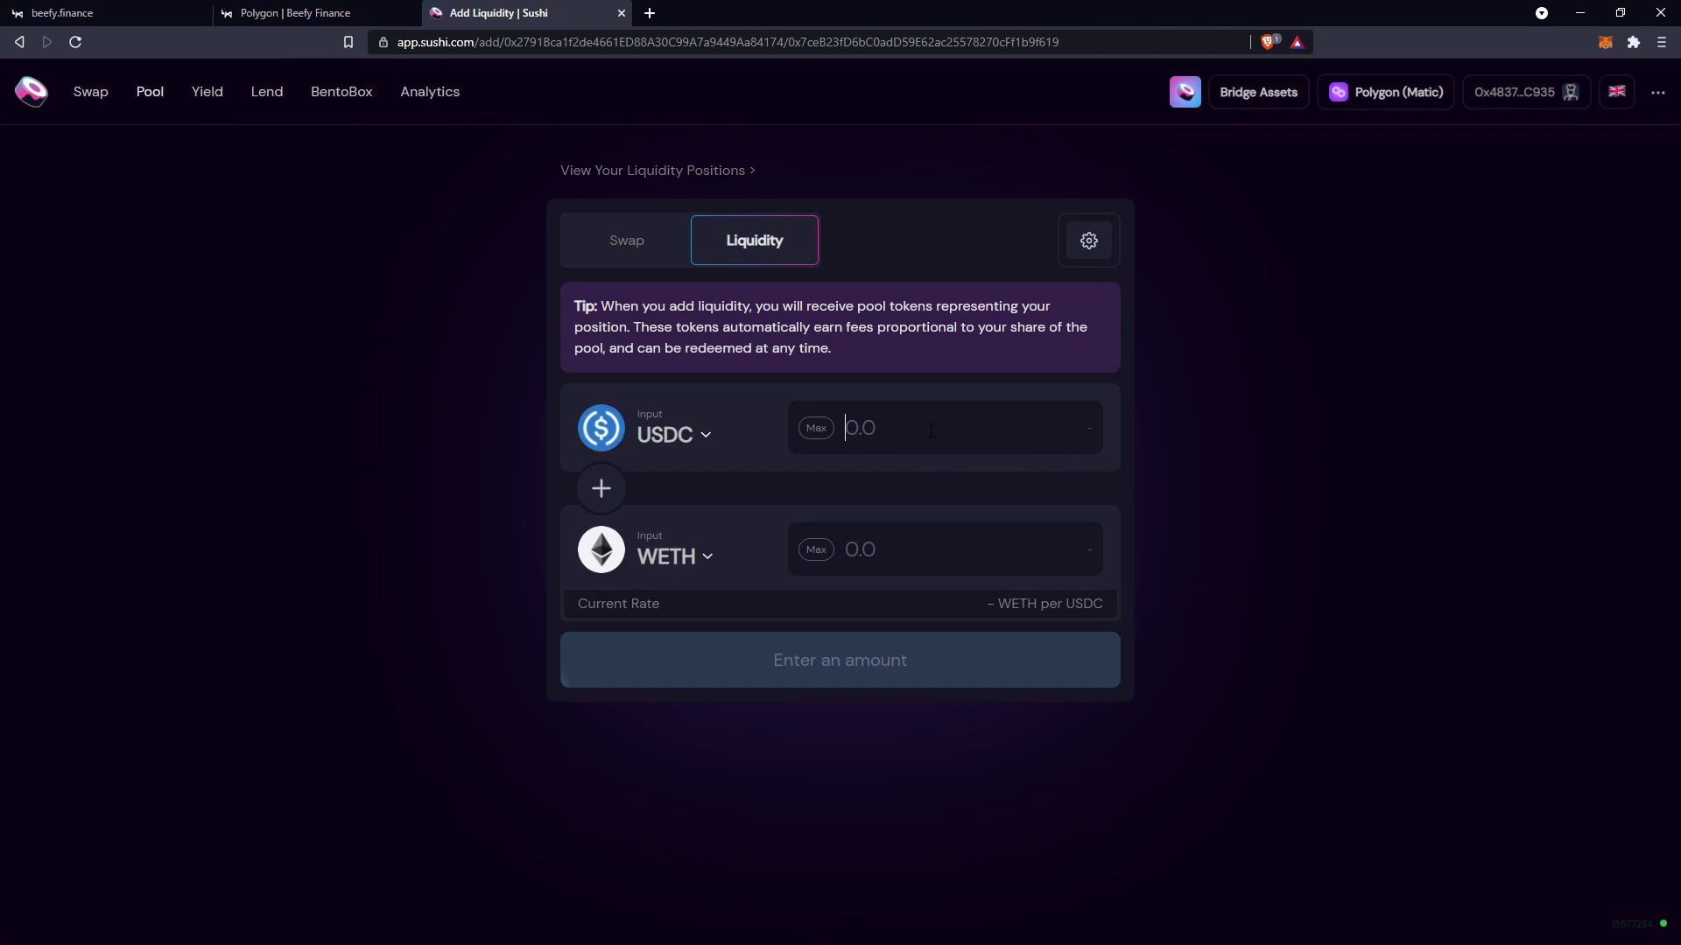
Step: Supply 0.2991 USDC and 0.000122467 WETH to the USDC/WETH pool, then view your liquidity positions
{"action": "left_click", "coordinate": [845, 606]}
{"action": "left_click", "coordinate": [816, 607]}
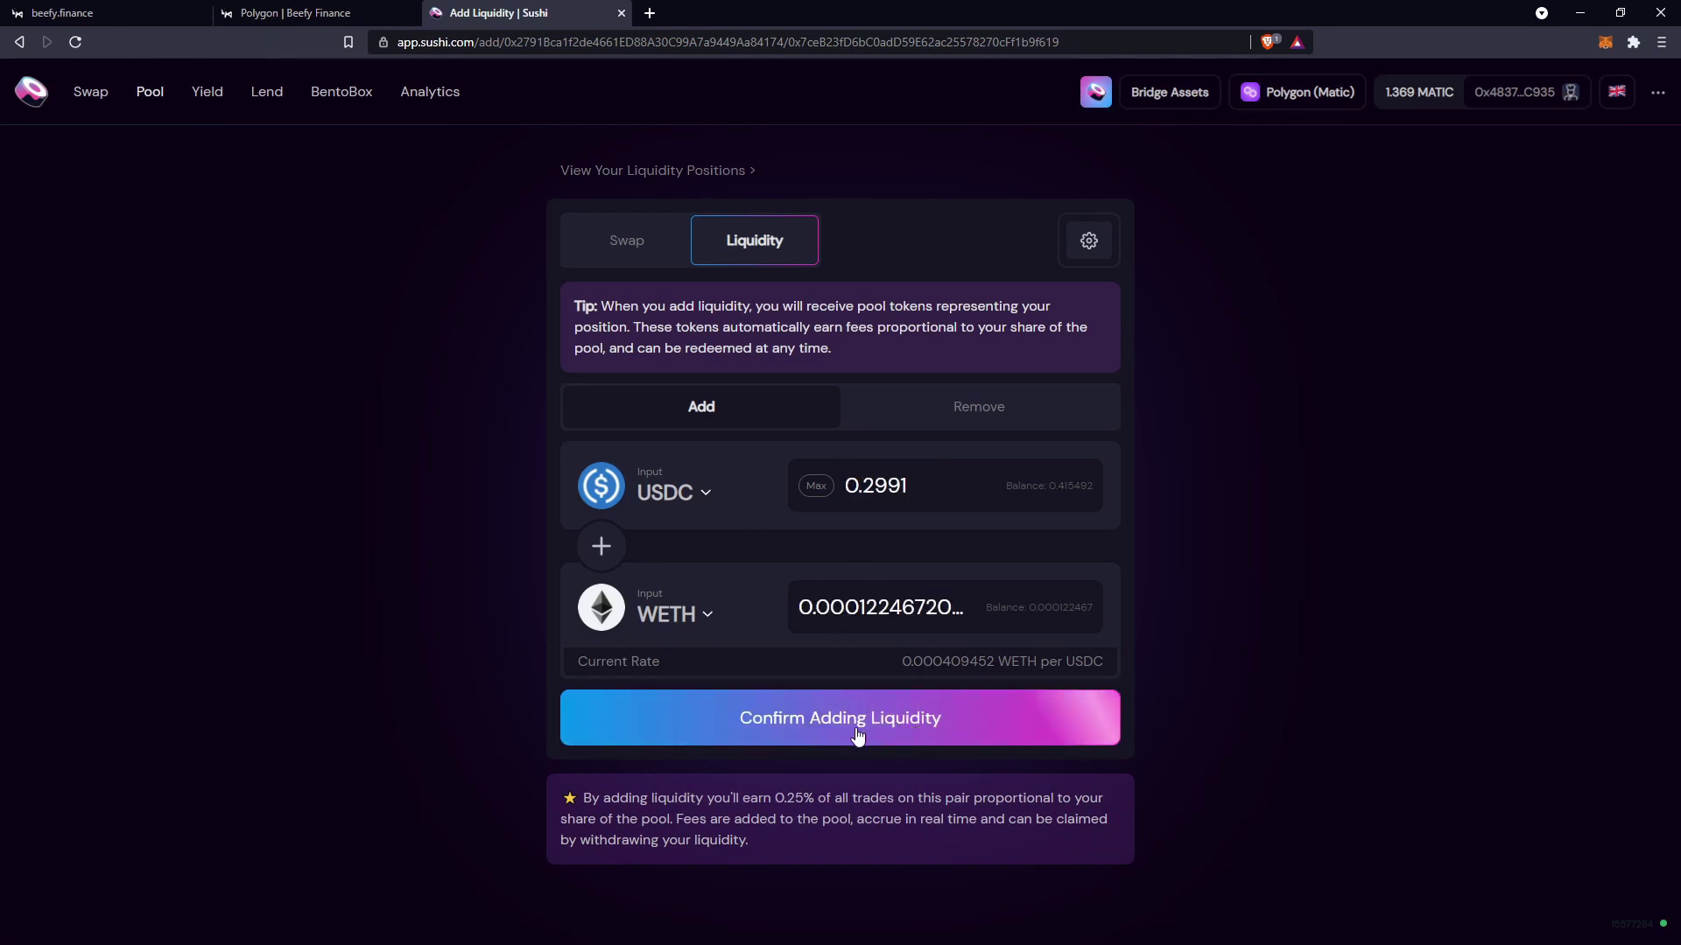
{"action": "left_click", "coordinate": [855, 731]}
{"action": "left_click", "coordinate": [927, 689]}
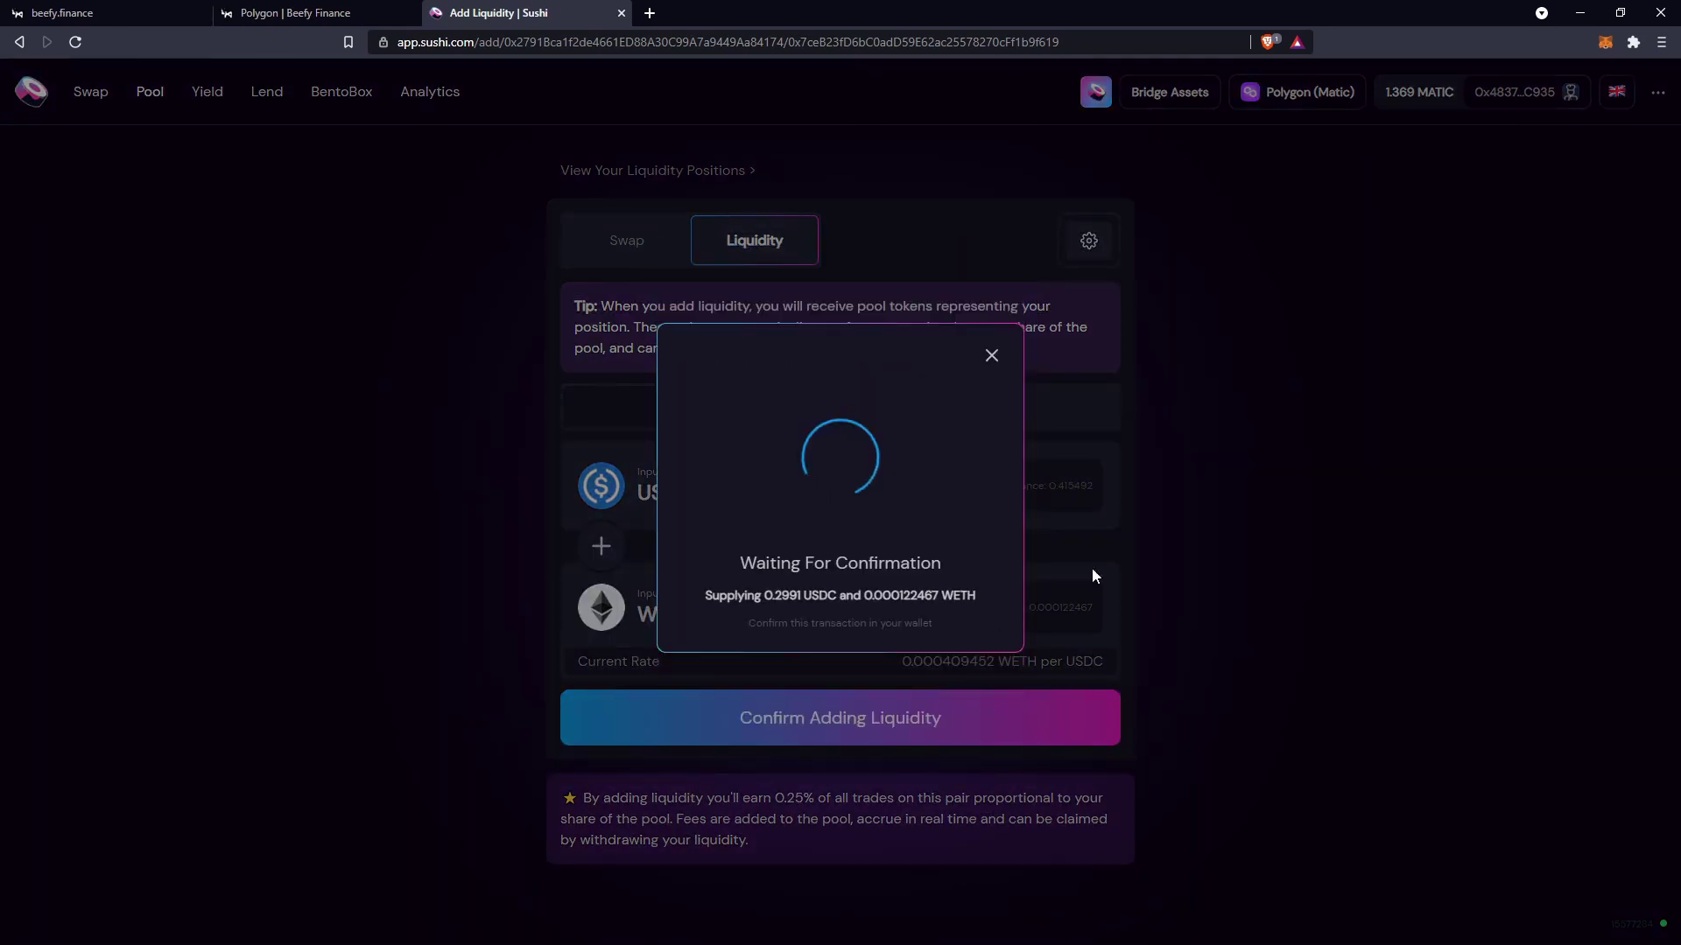
{"action": "left_click", "coordinate": [1634, 501]}
{"action": "left_click", "coordinate": [913, 633]}
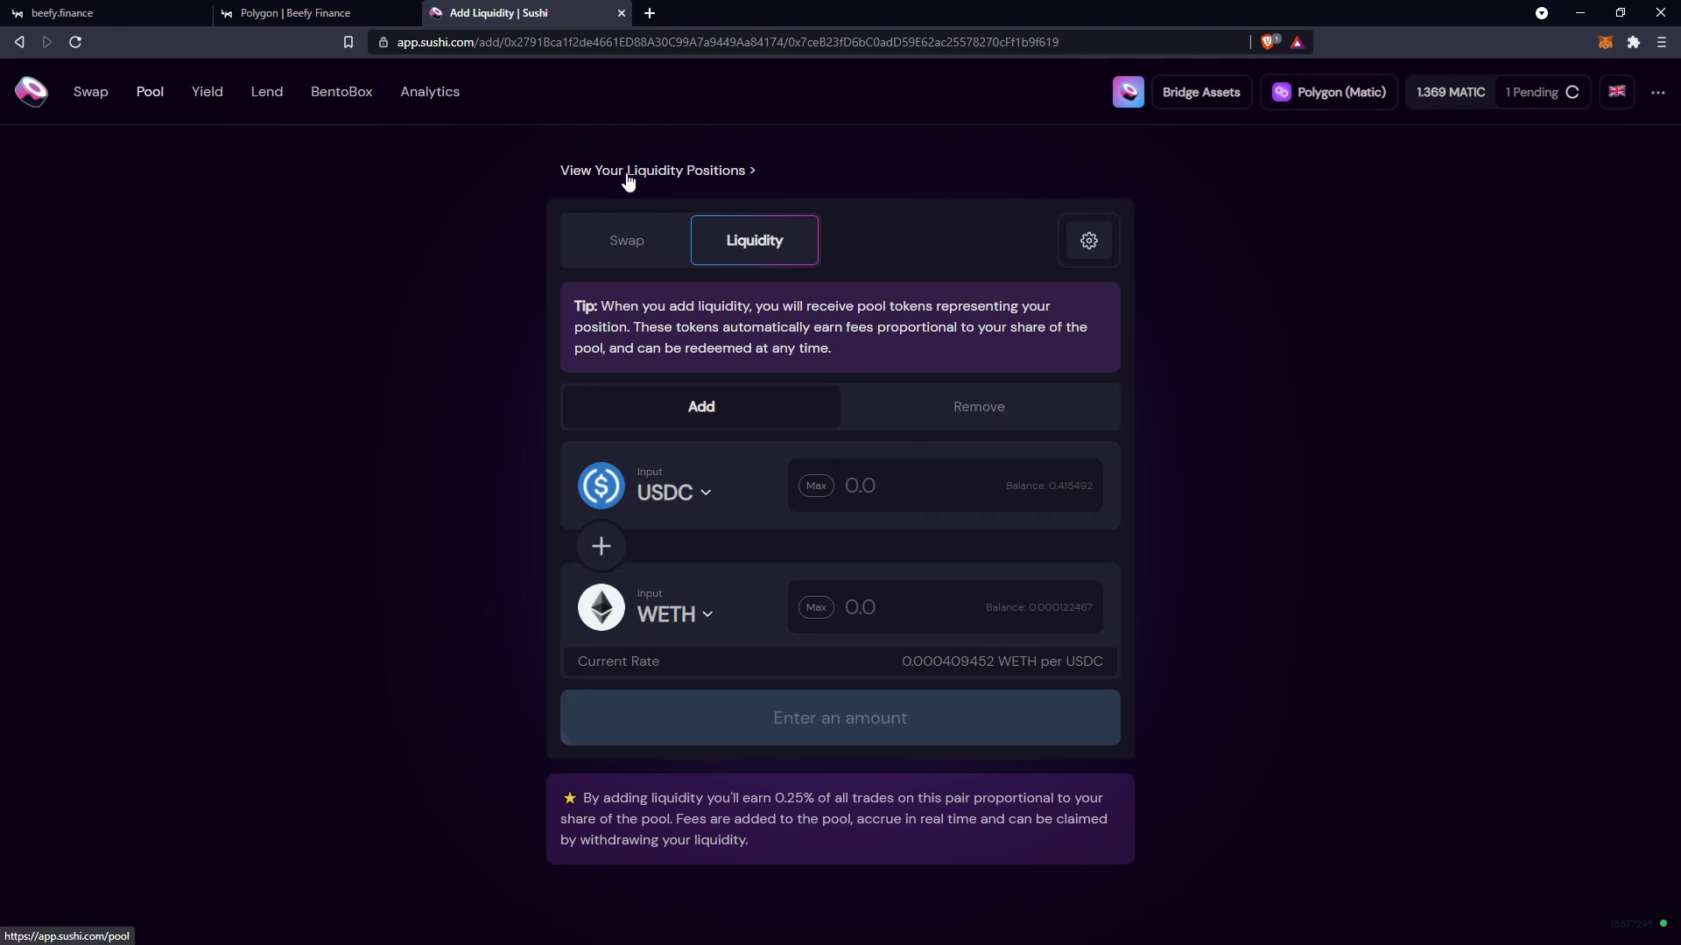
{"action": "left_click", "coordinate": [668, 173]}
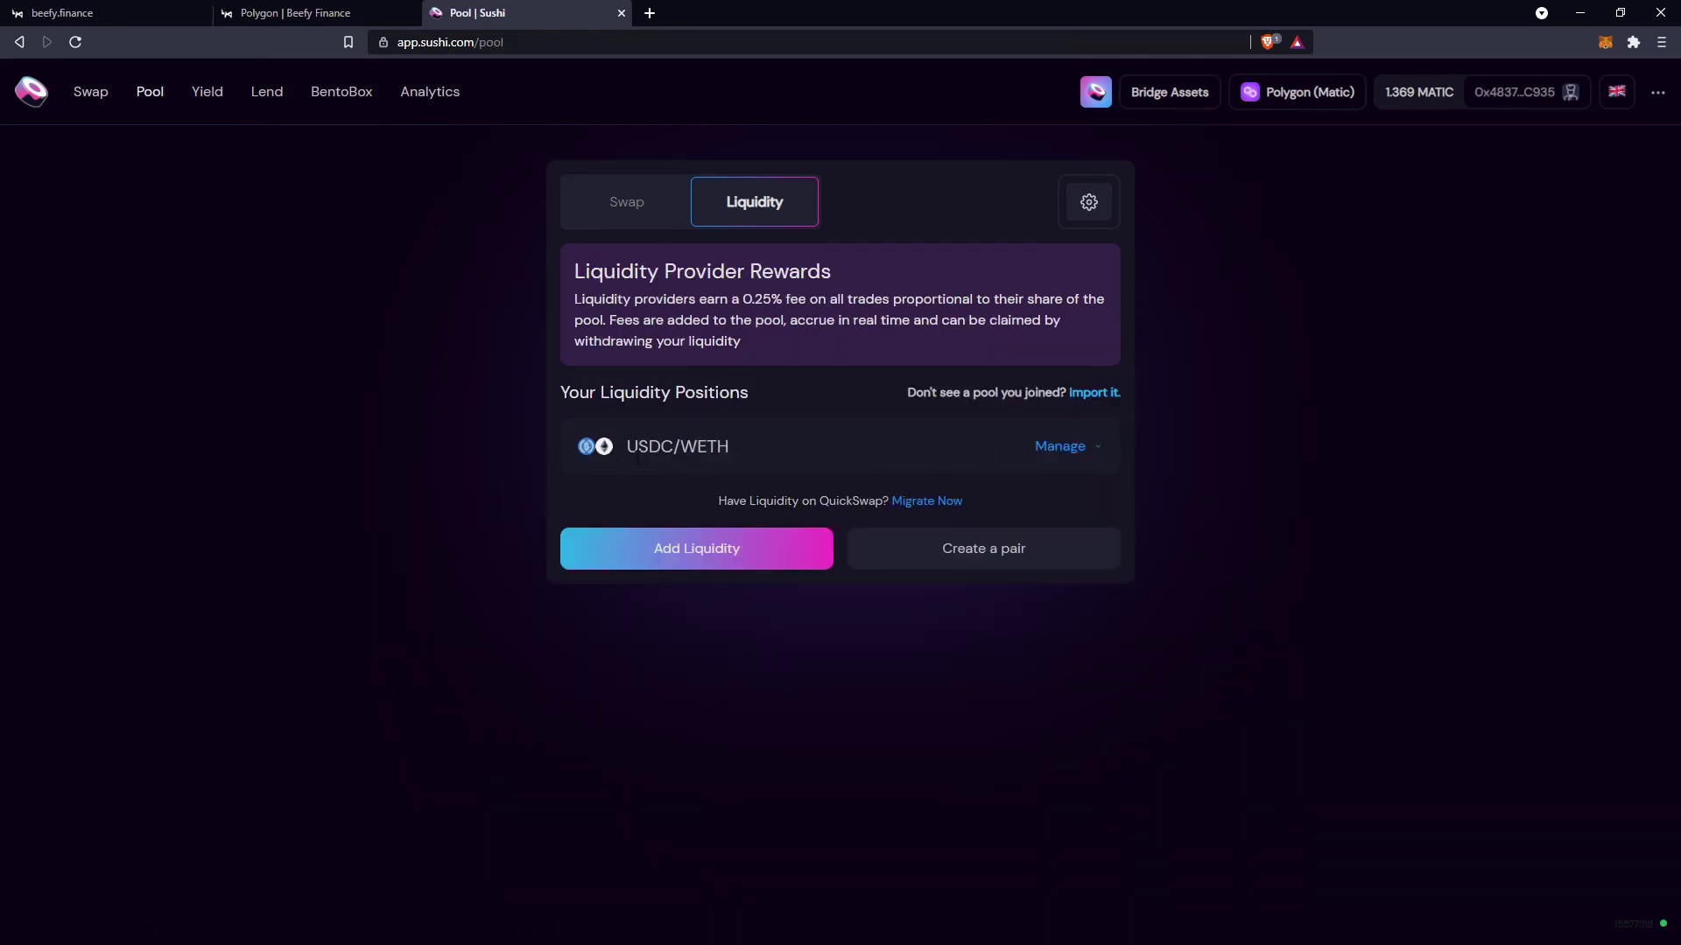
Step: Expand the USDC/WETH position and inspect 0.299099 USDC, 0.000122467 WETH pooled and <0.01% share
{"action": "left_click", "coordinate": [1094, 454]}
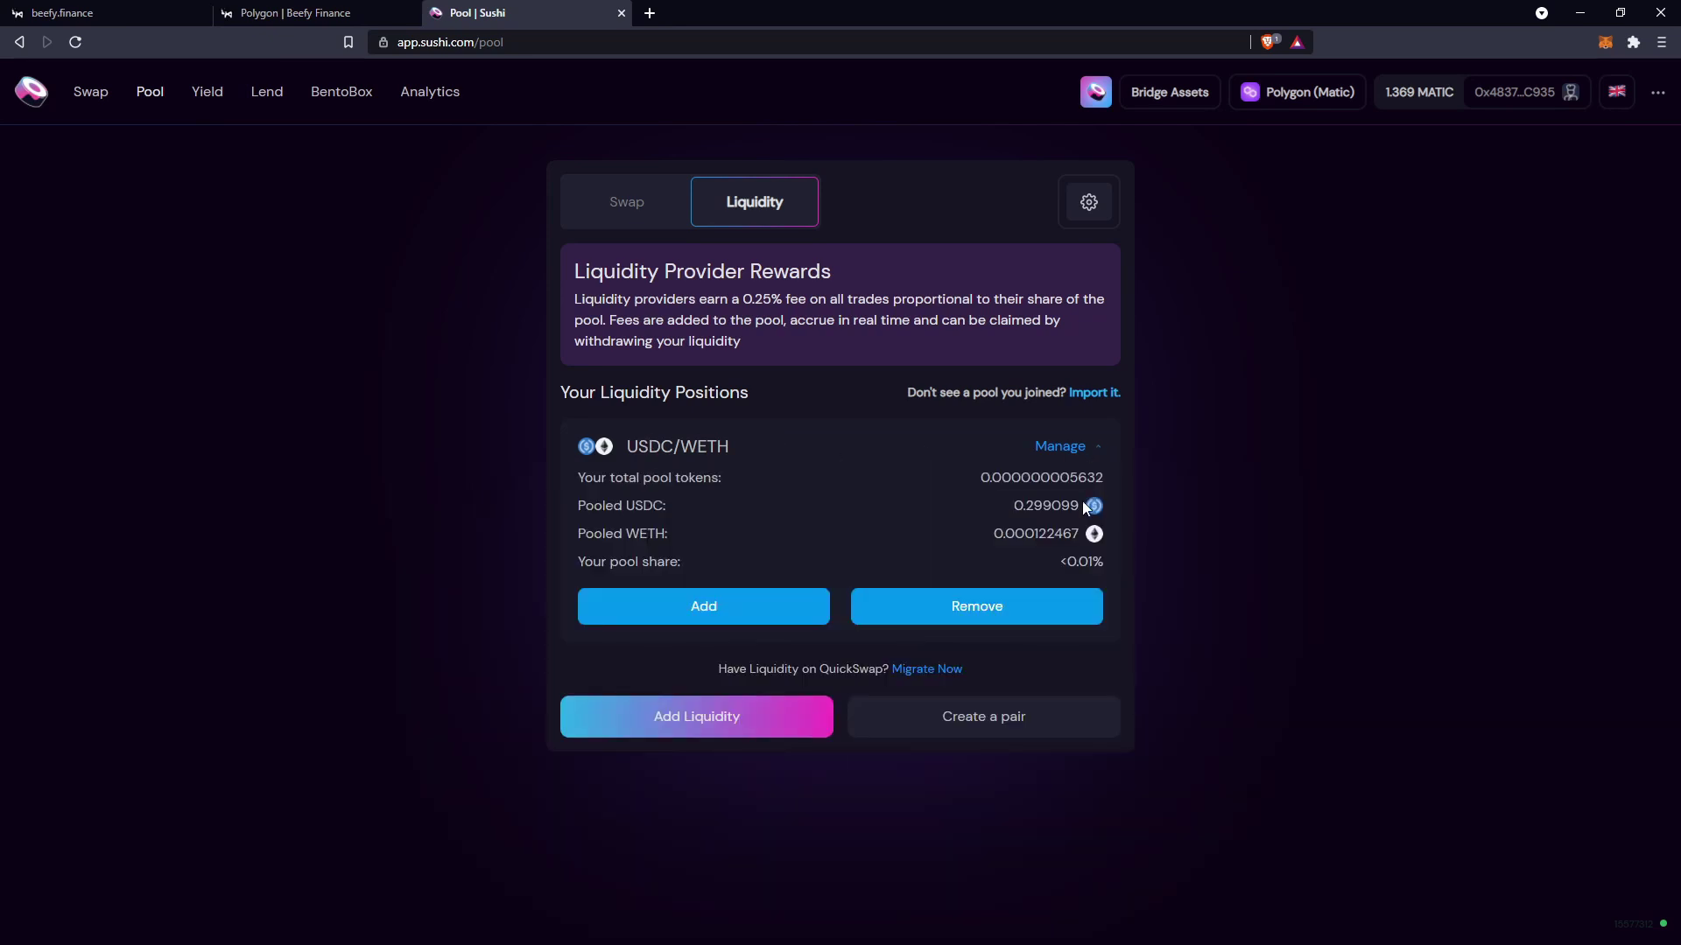
{"action": "left_click_drag", "start_coordinate": [1014, 505], "coordinate": [1083, 513]}
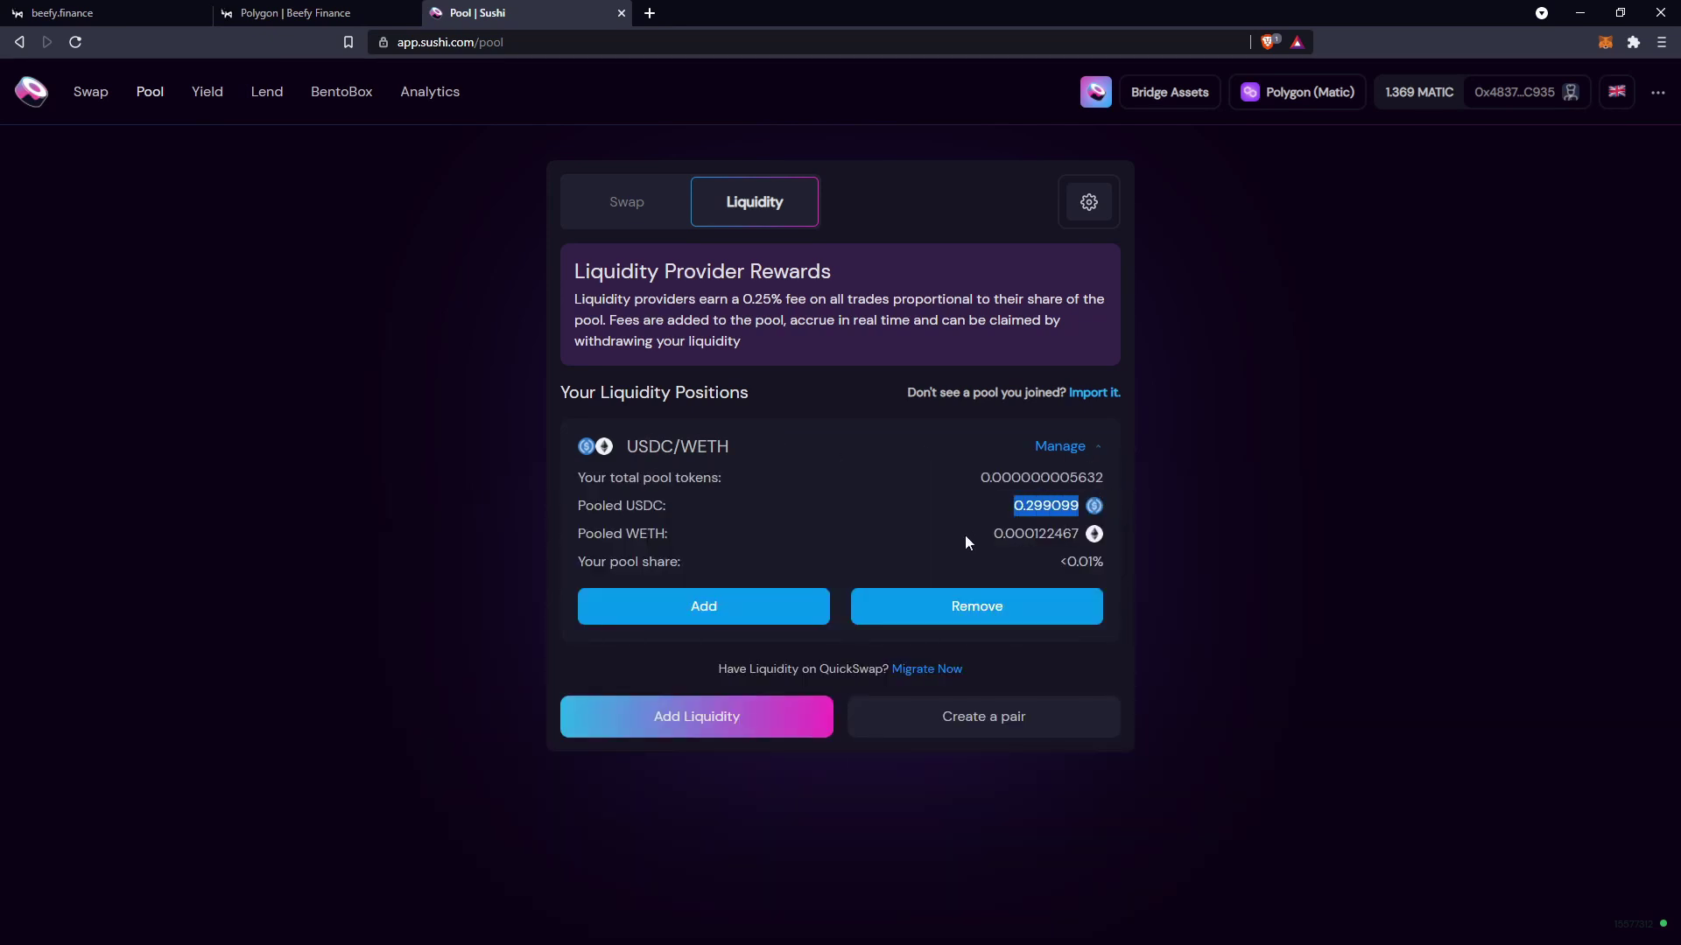
{"action": "left_click_drag", "start_coordinate": [990, 532], "coordinate": [1079, 541]}
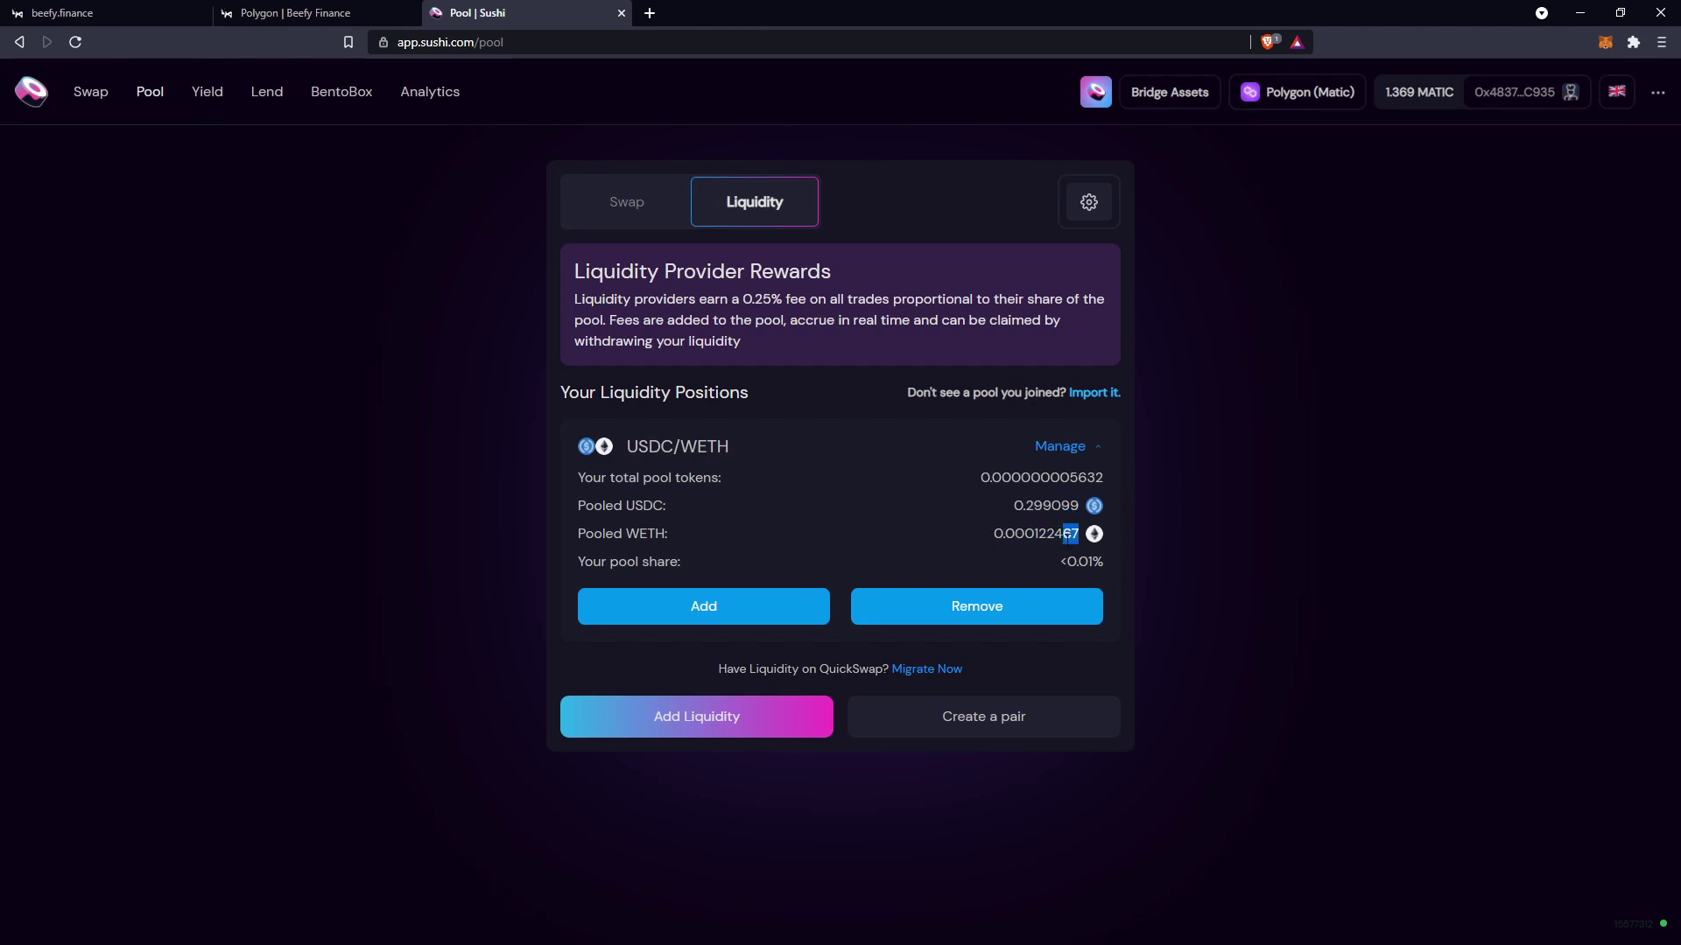
{"action": "left_click", "coordinate": [1080, 541]}
{"action": "left_click_drag", "start_coordinate": [1104, 559], "coordinate": [1089, 561]}
{"action": "left_click", "coordinate": [1101, 562]}
{"action": "left_click", "coordinate": [333, 12]}
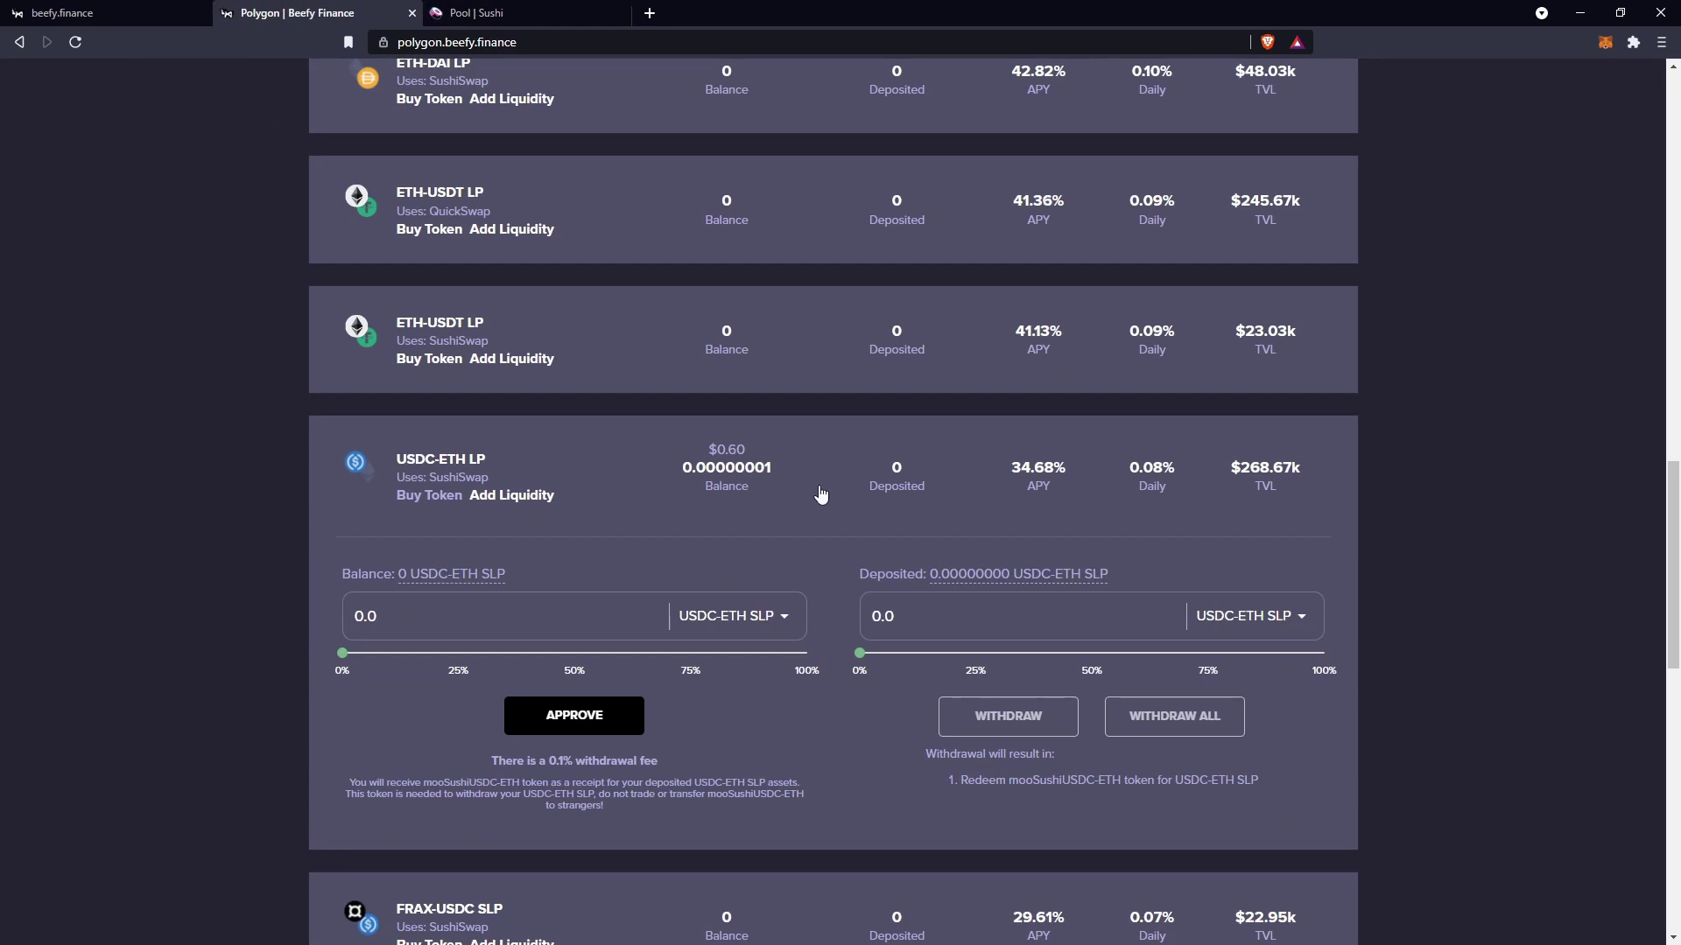
Step: Reload Beefy, expand the USDC-ETH LP vault and approve it to use the SLP tokens
{"action": "key", "text": "F5"}
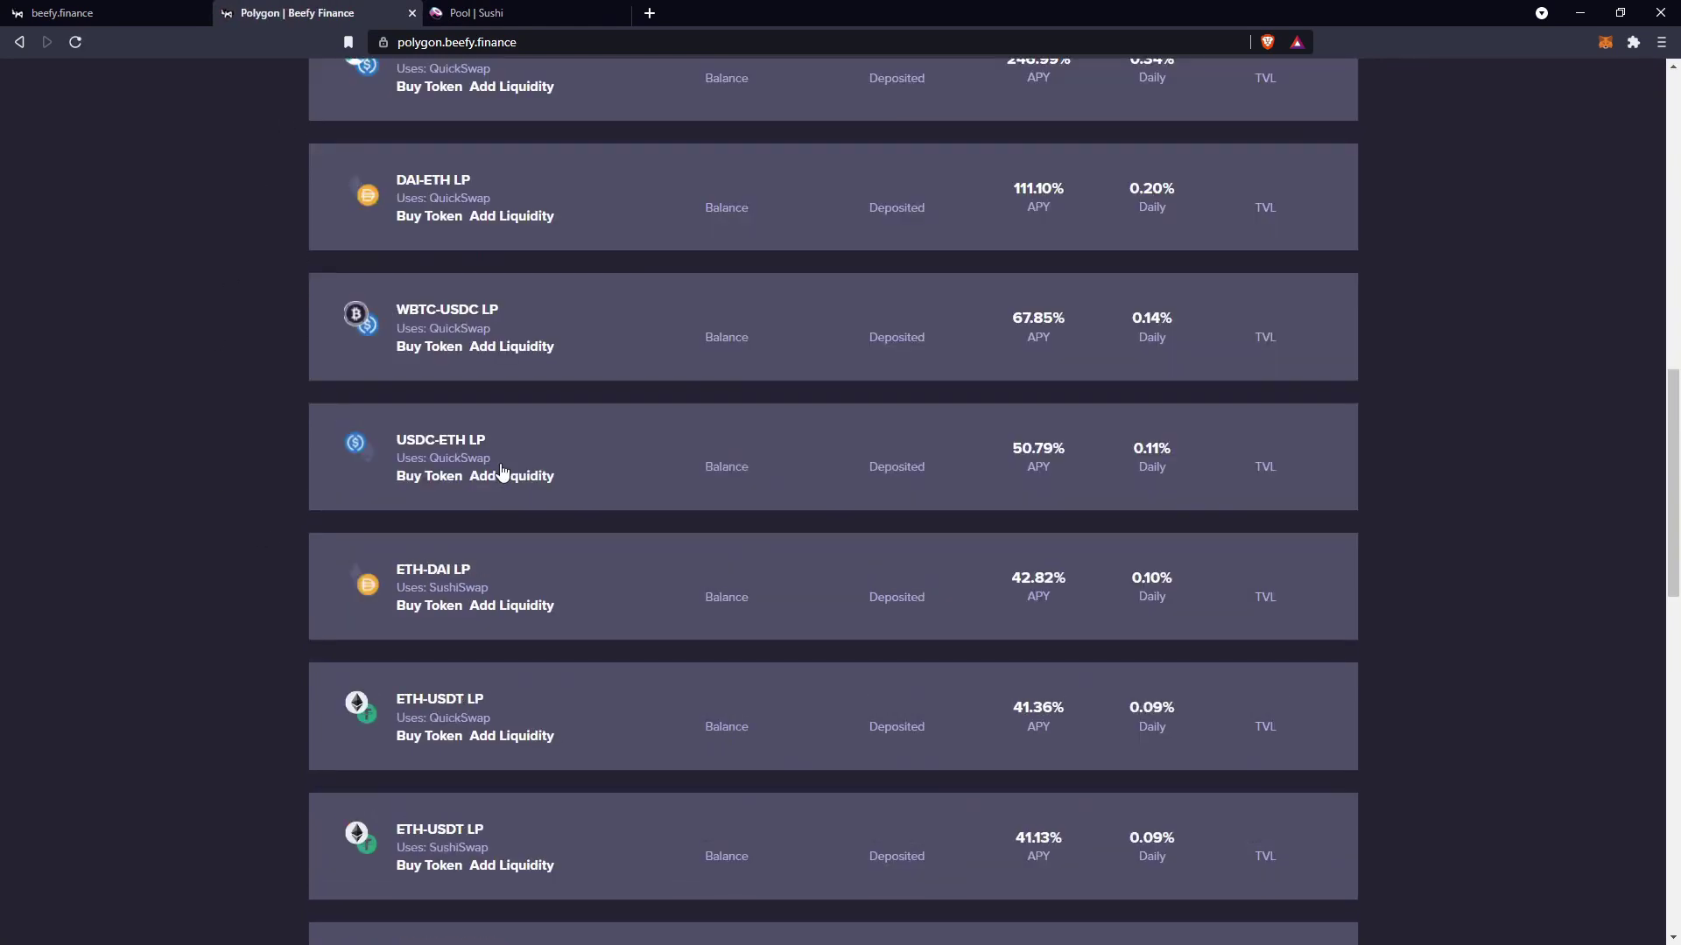
{"action": "scroll", "coordinate": [625, 459], "scroll_direction": "down", "scroll_amount": 6}
{"action": "left_click", "coordinate": [625, 458]}
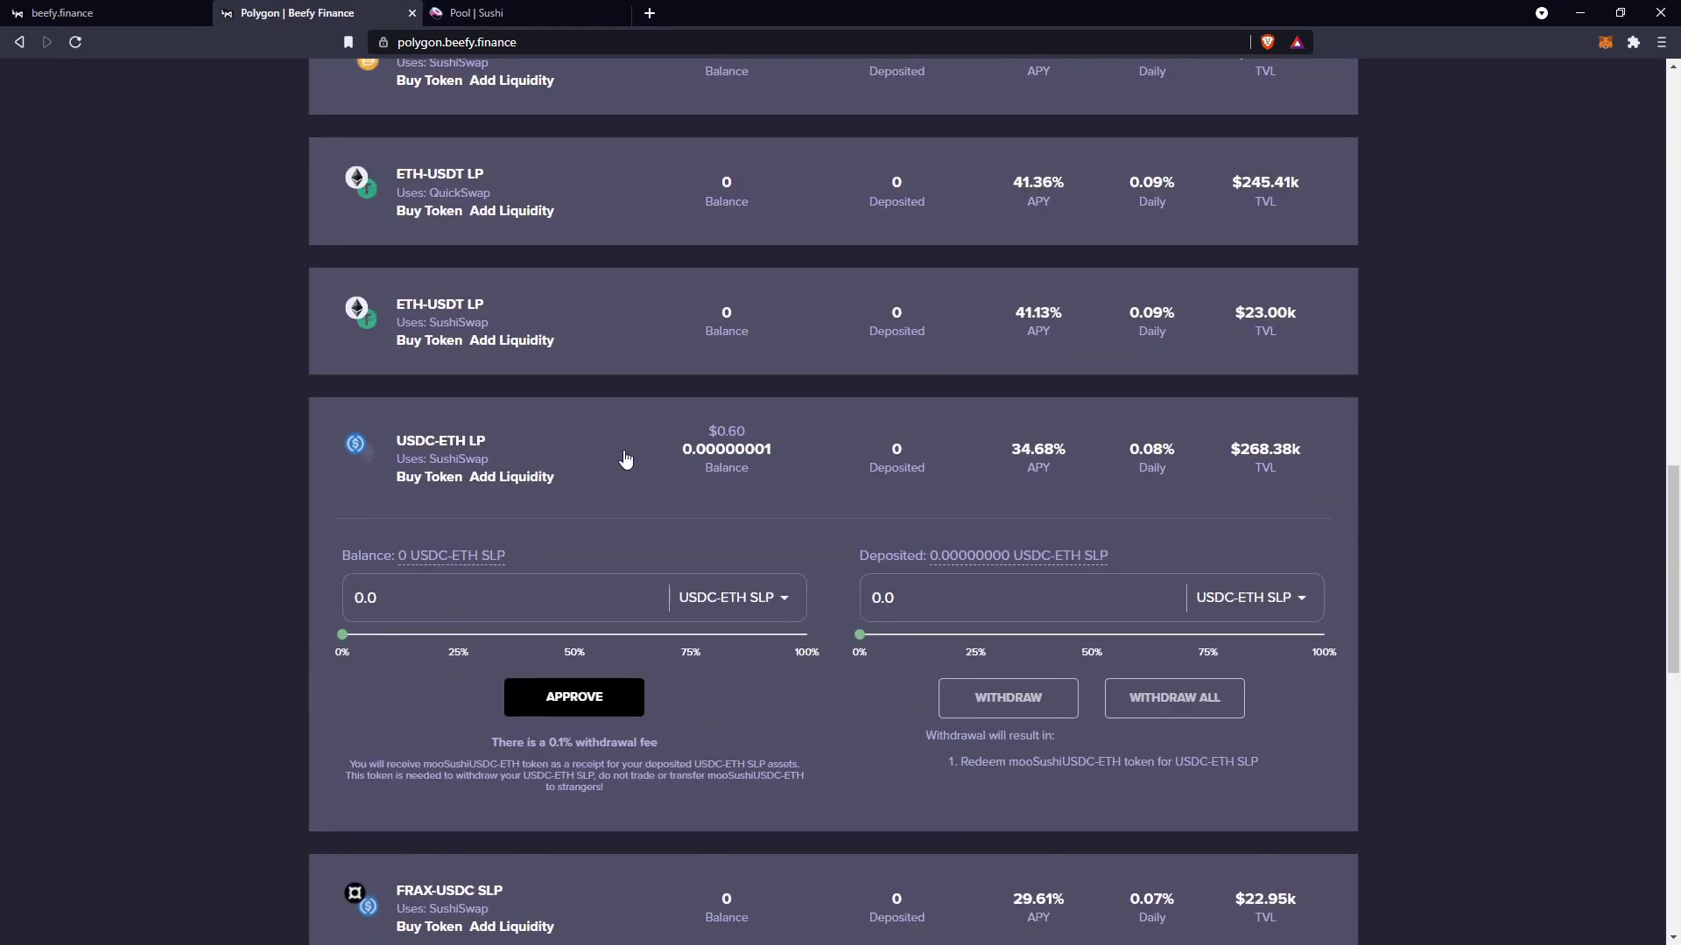
{"action": "left_click", "coordinate": [438, 557]}
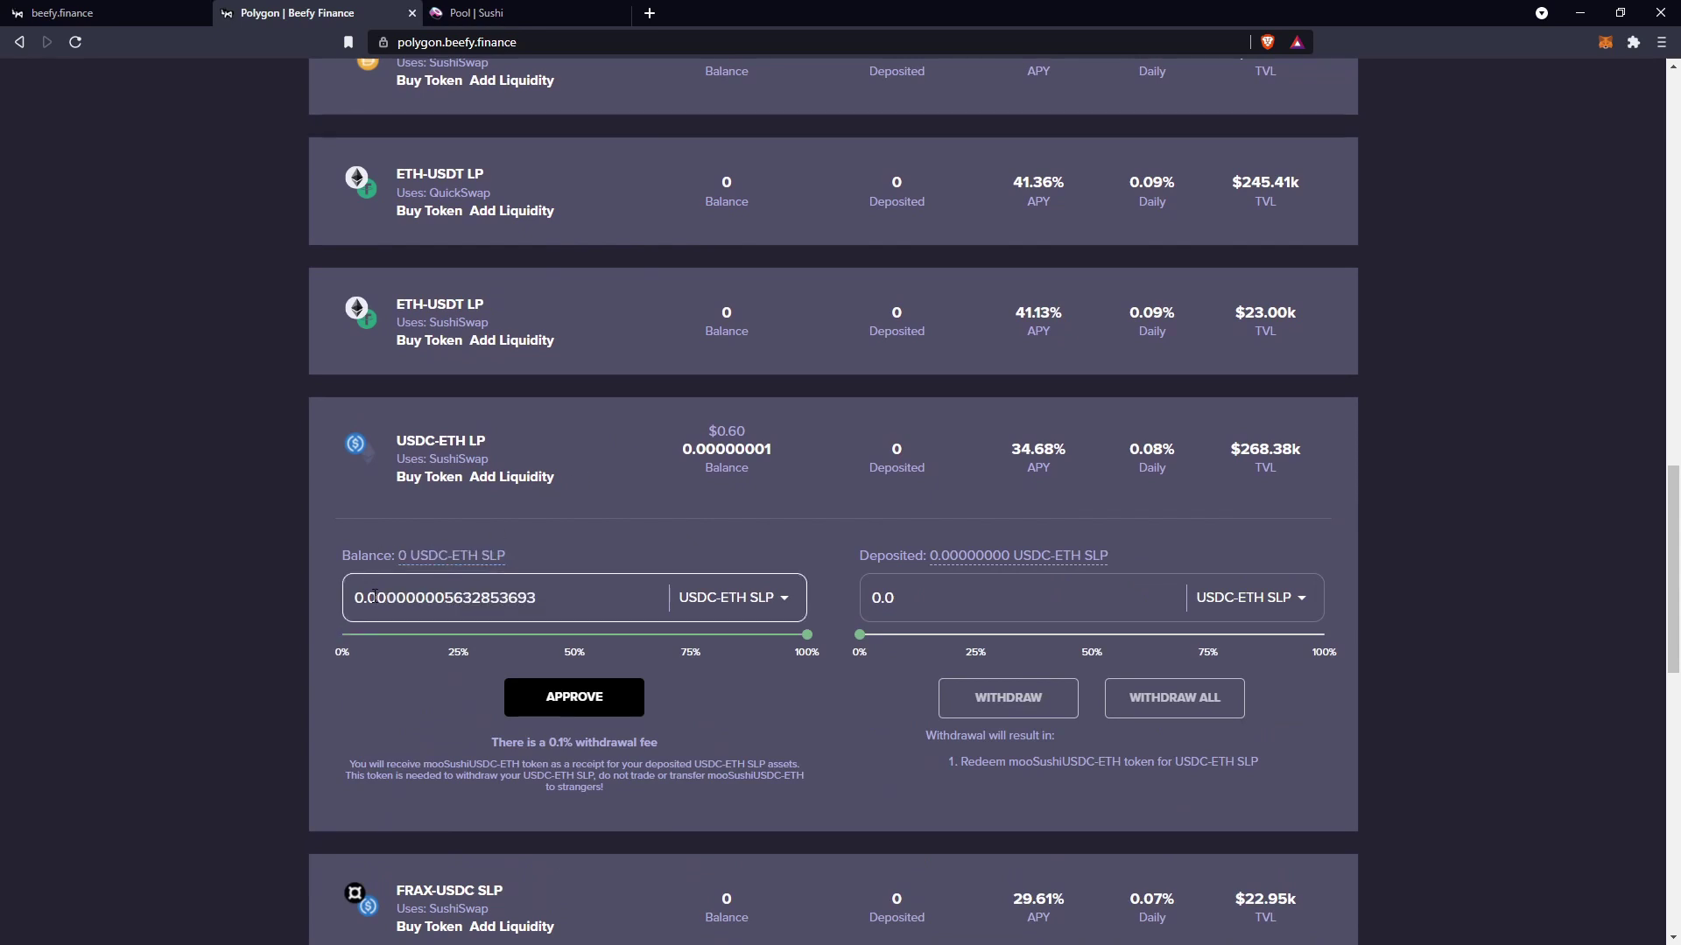
{"action": "left_click", "coordinate": [600, 700]}
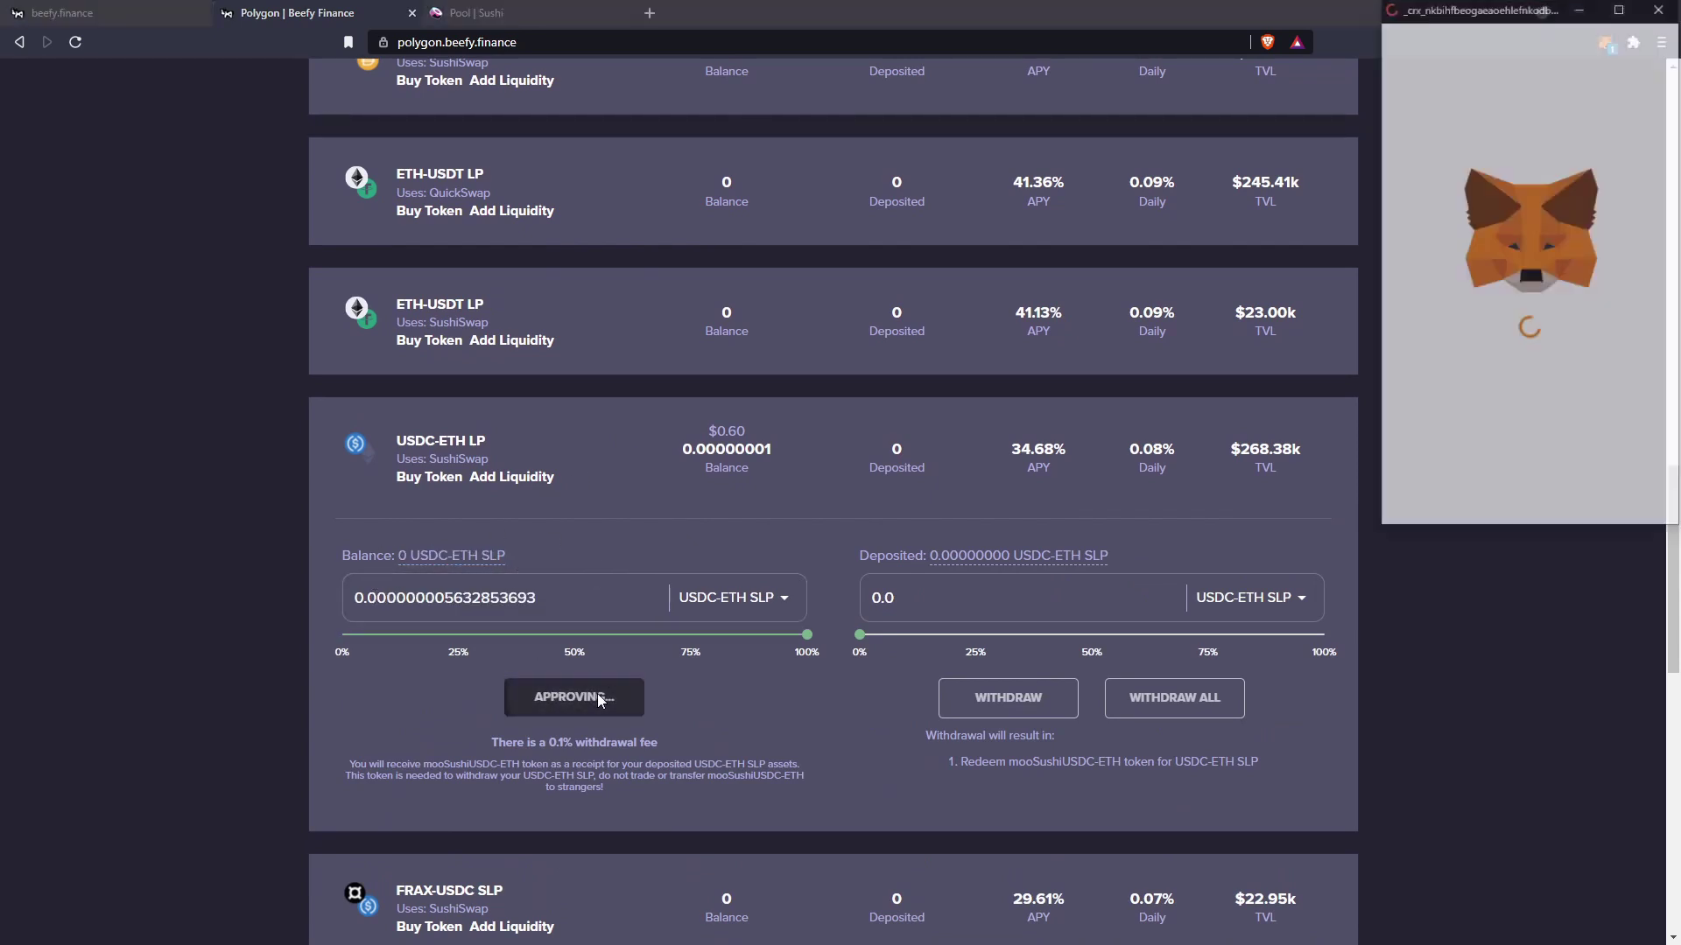
{"action": "scroll", "coordinate": [1629, 438], "scroll_direction": "down", "scroll_amount": 2}
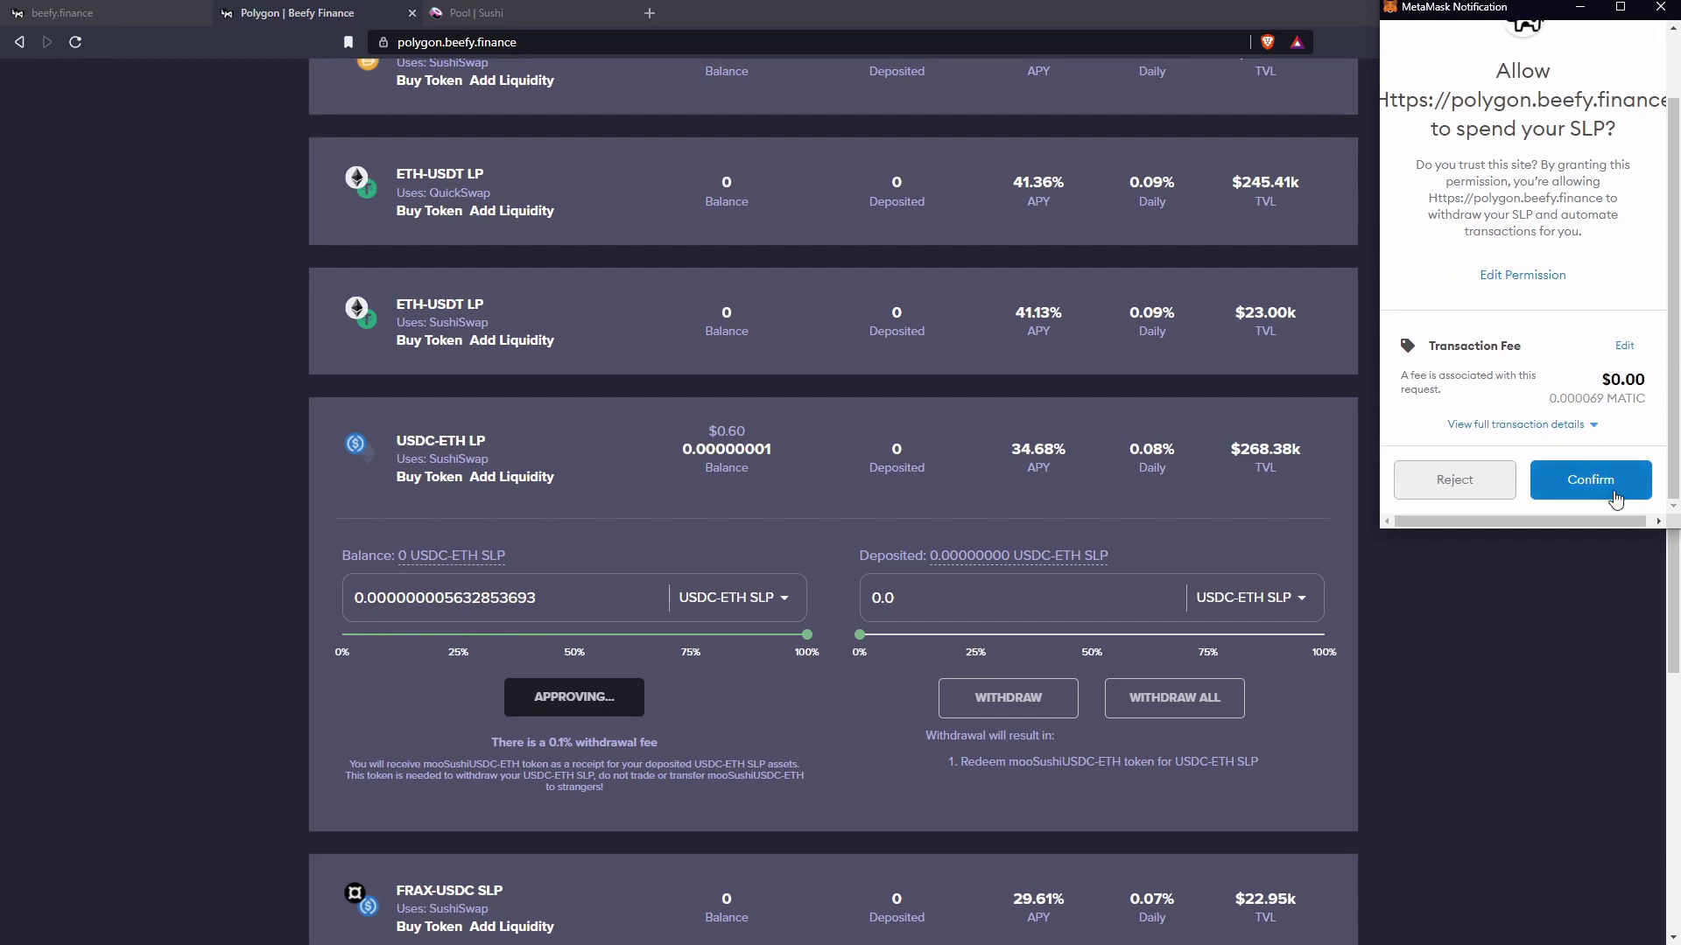
{"action": "left_click", "coordinate": [1617, 497]}
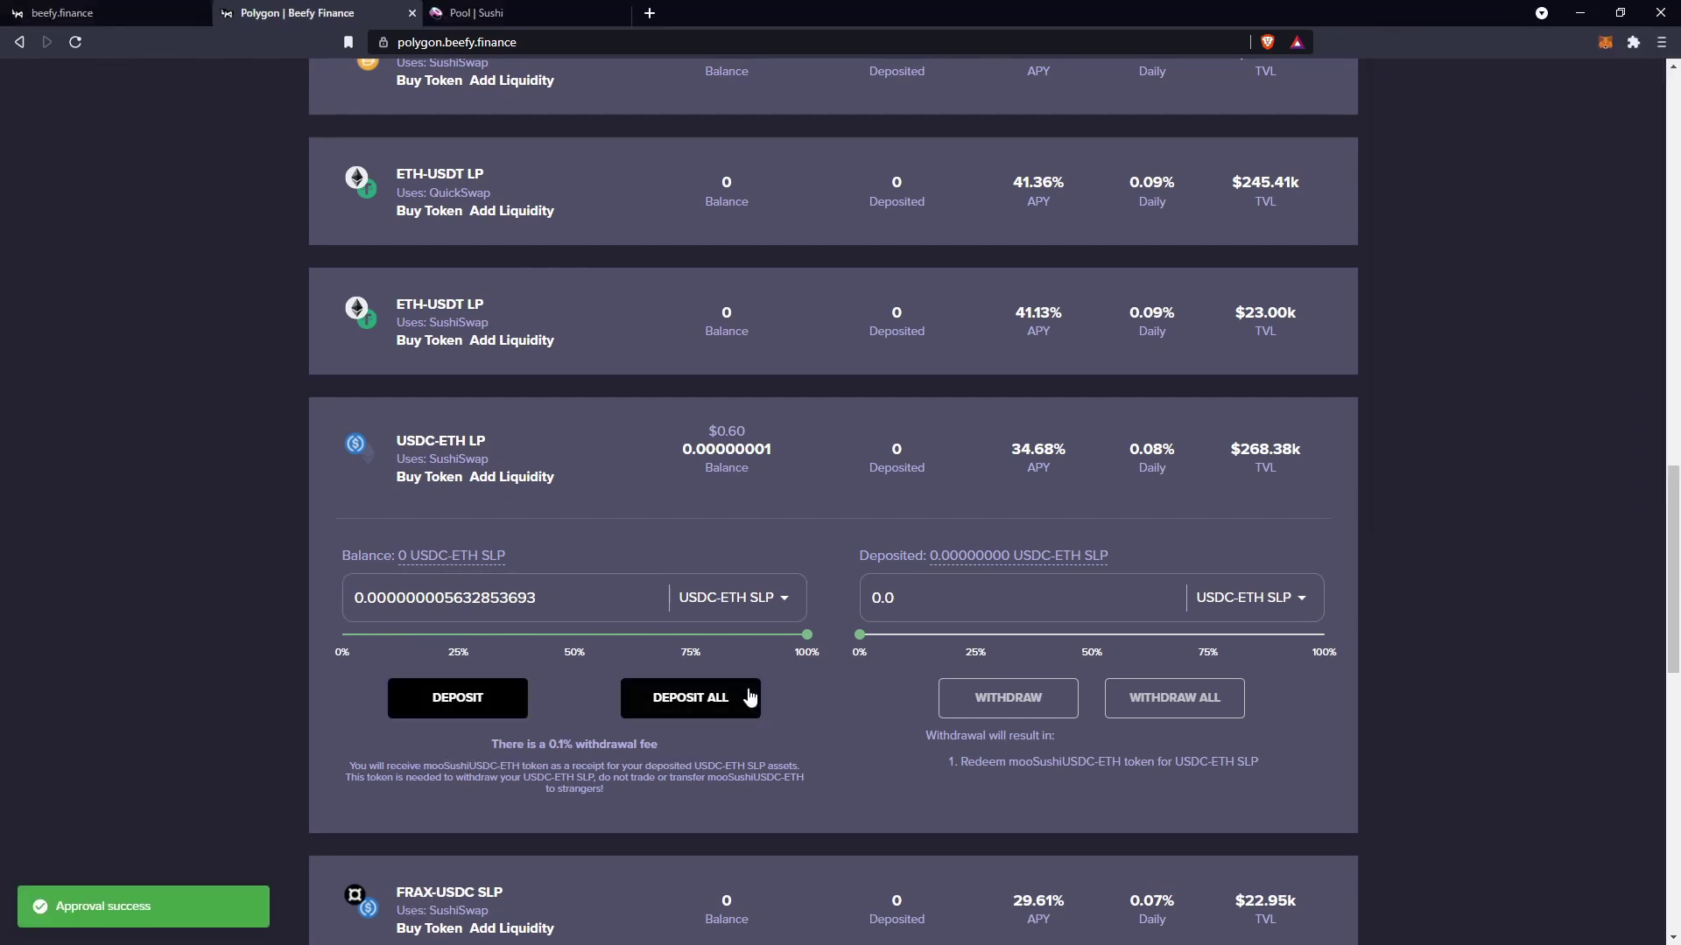
Step: Deposit all 0.00000001 SLP into the vault and check the wallet's 1.3694 MATIC balance
{"action": "left_click", "coordinate": [732, 698]}
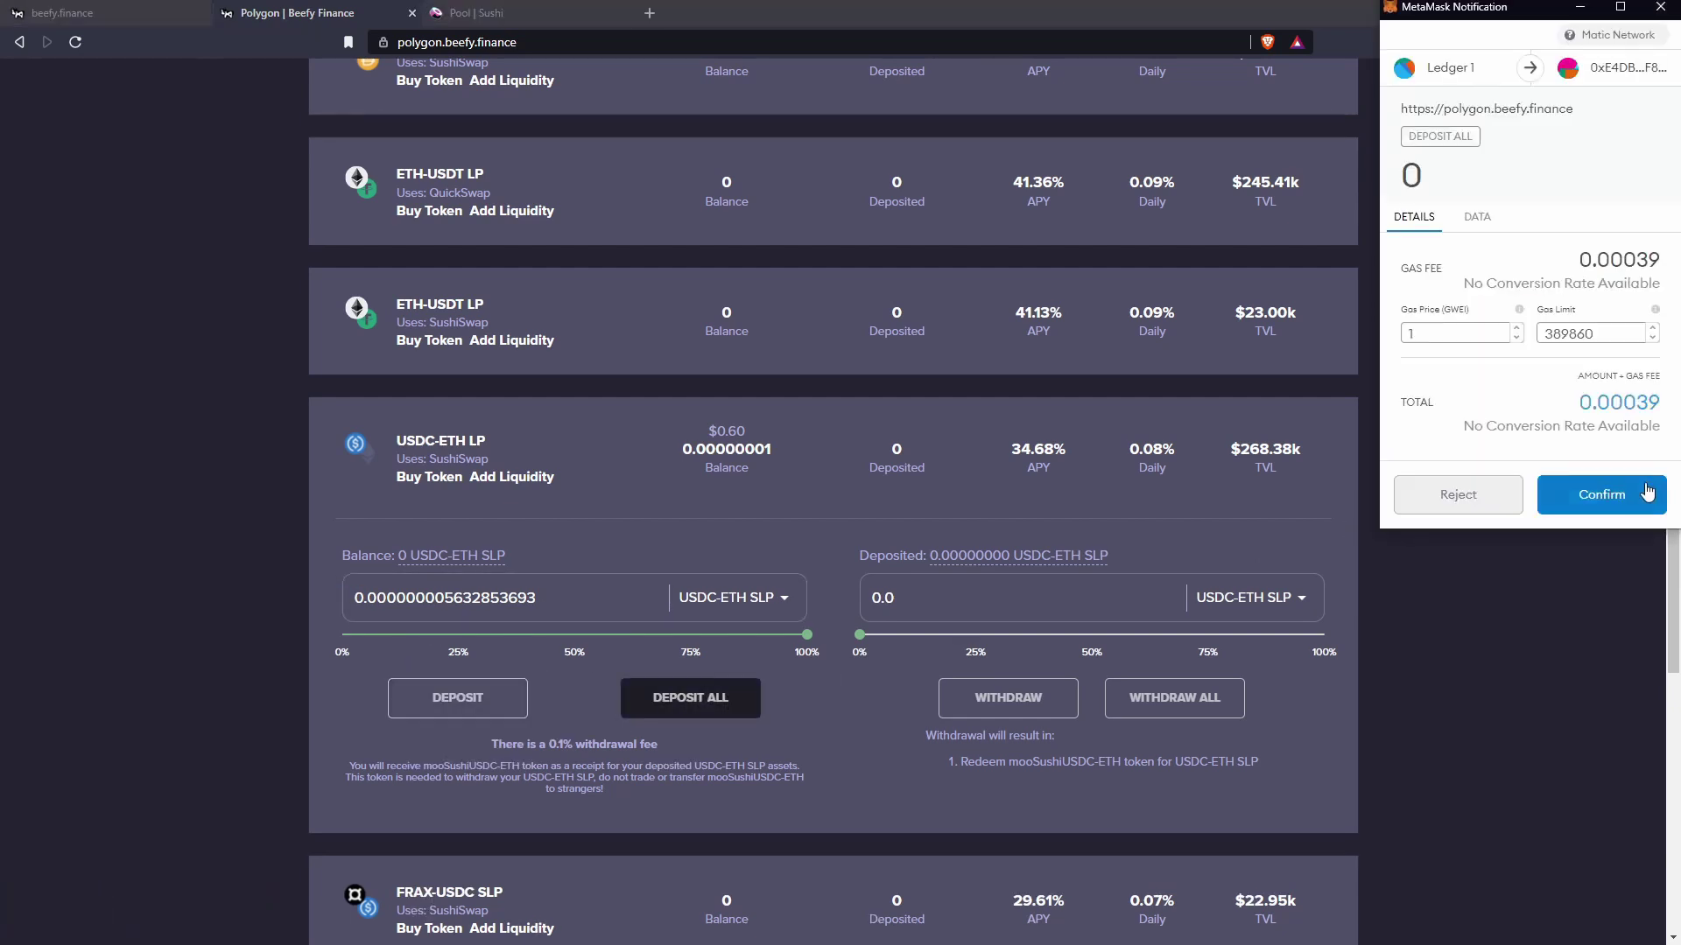
{"action": "left_click", "coordinate": [1645, 493]}
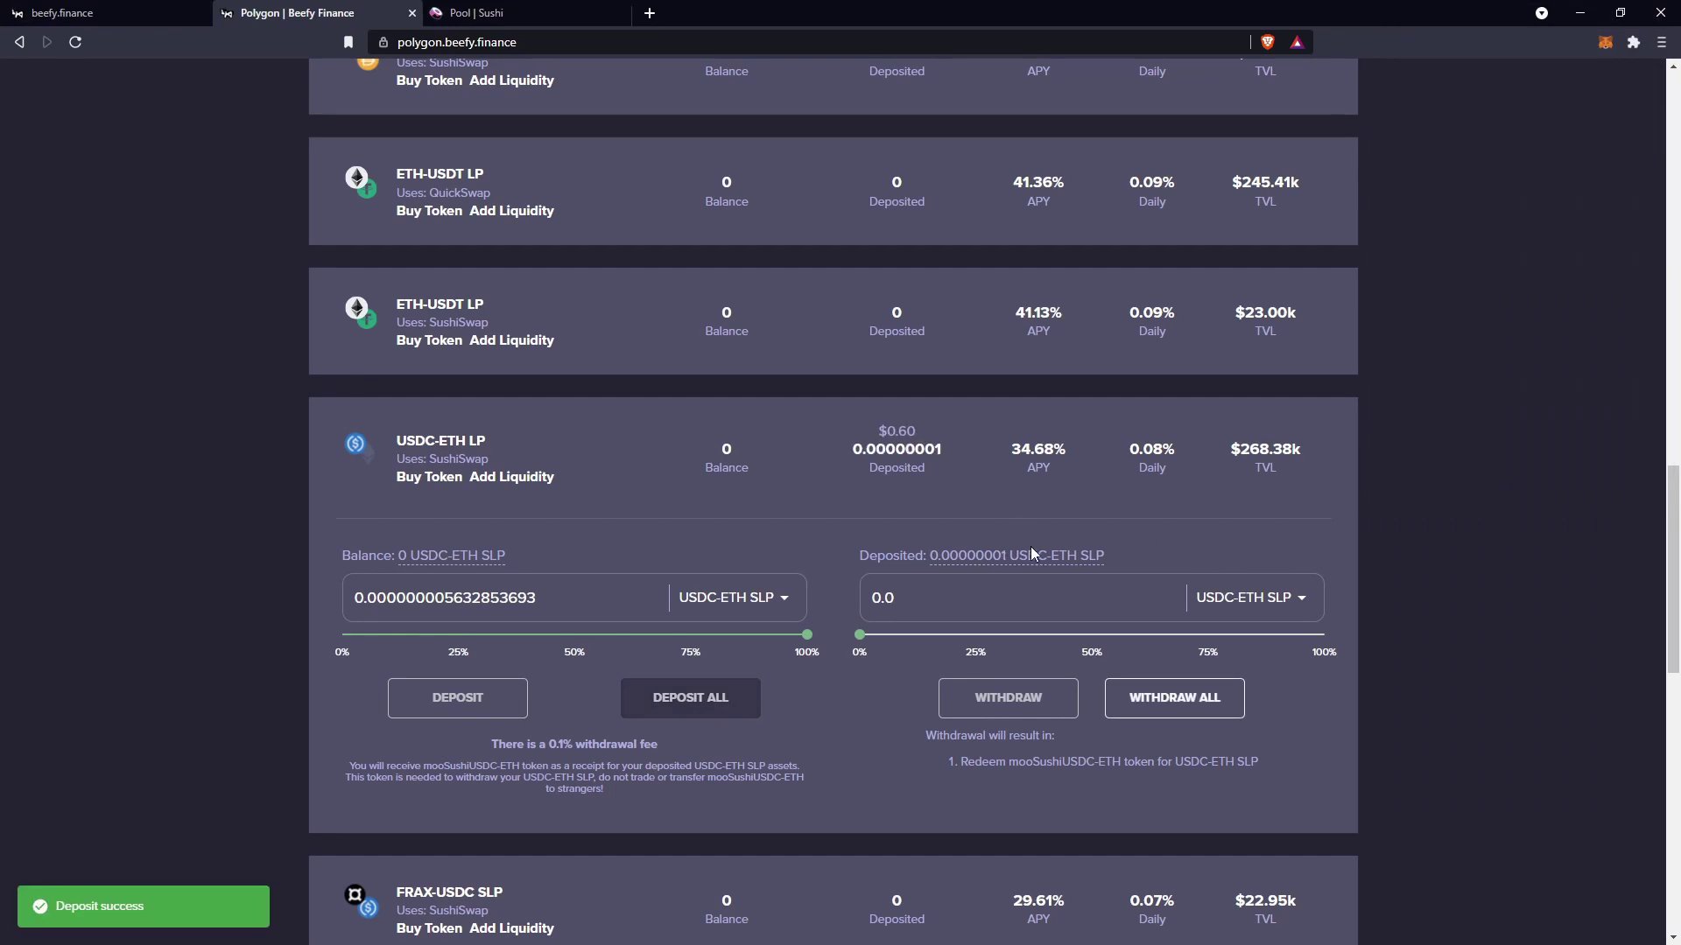
{"action": "left_click", "coordinate": [1049, 556]}
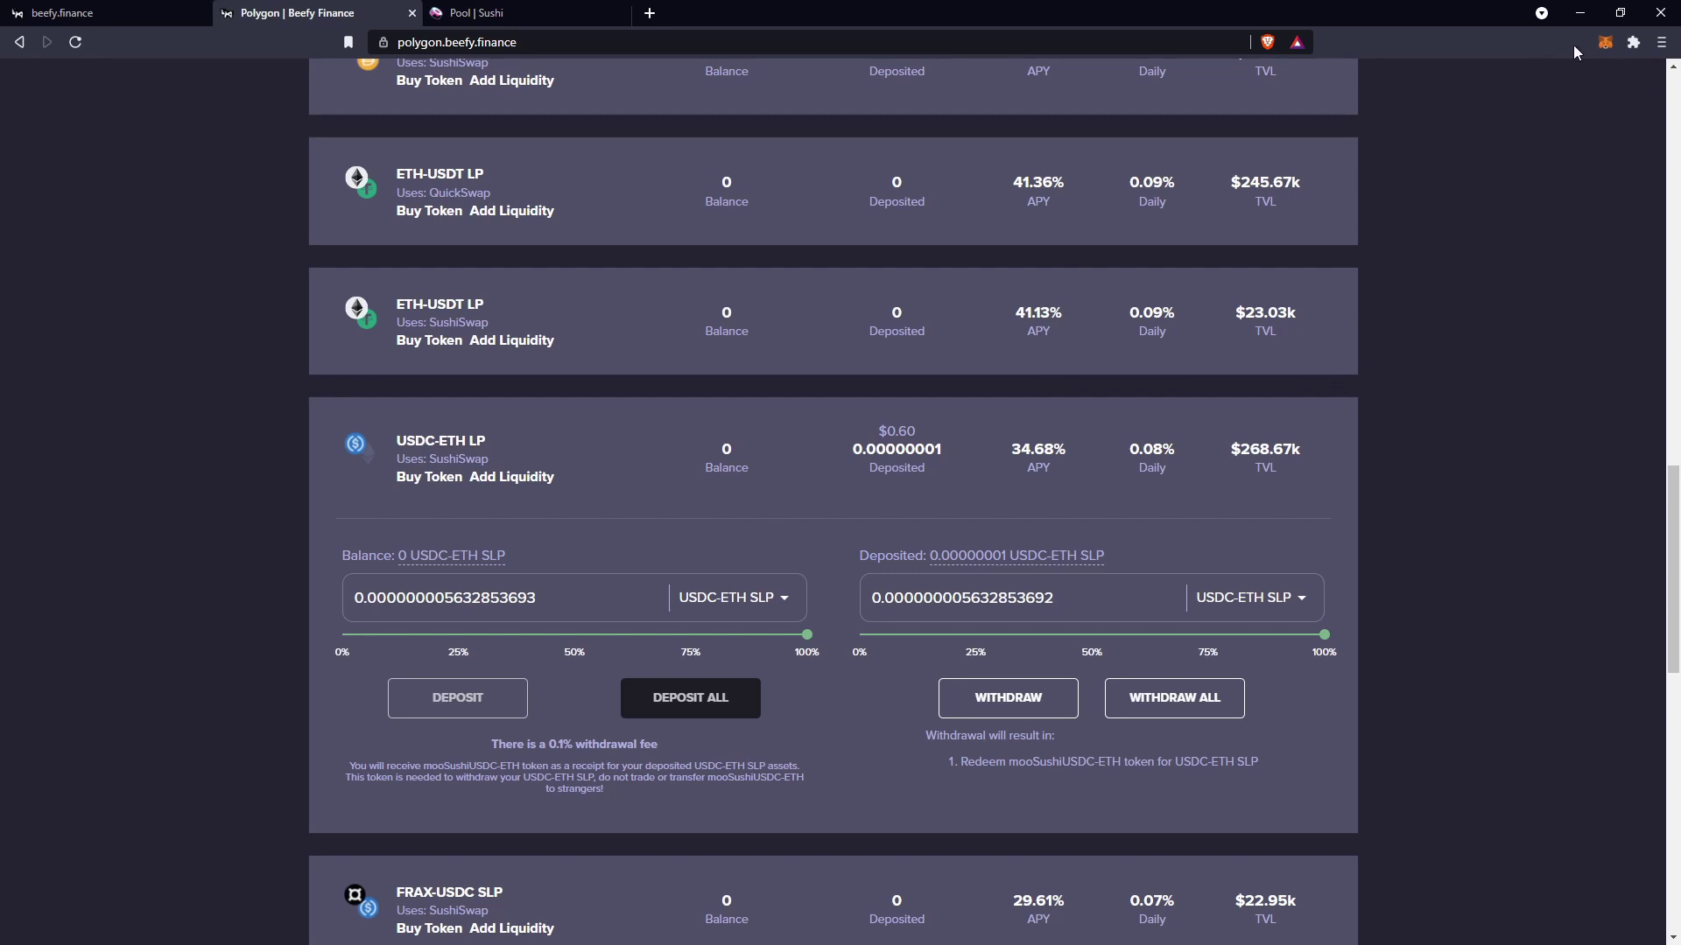
{"action": "left_click", "coordinate": [1603, 47]}
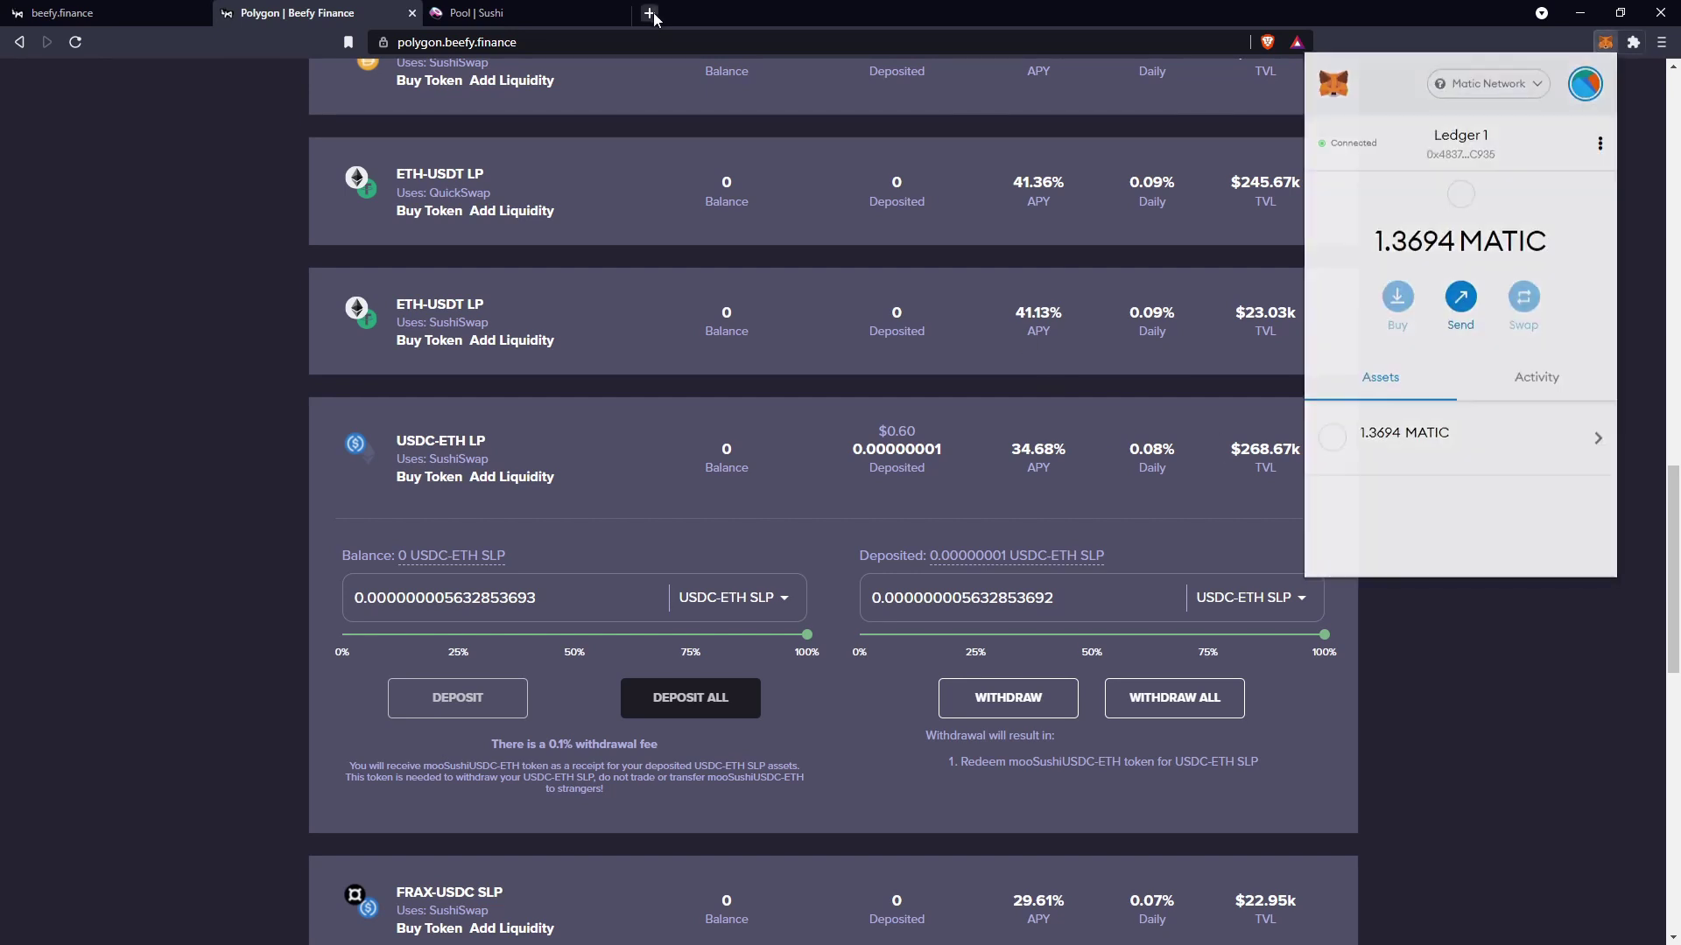
Step: Look up the wallet address on Polygonscan and review its ERC-20 token holdings, including the mooSushi receipt tokens
{"action": "left_click", "coordinate": [649, 13]}
{"action": "type", "text": "polygonscan.com"}
{"action": "key", "text": "Return"}
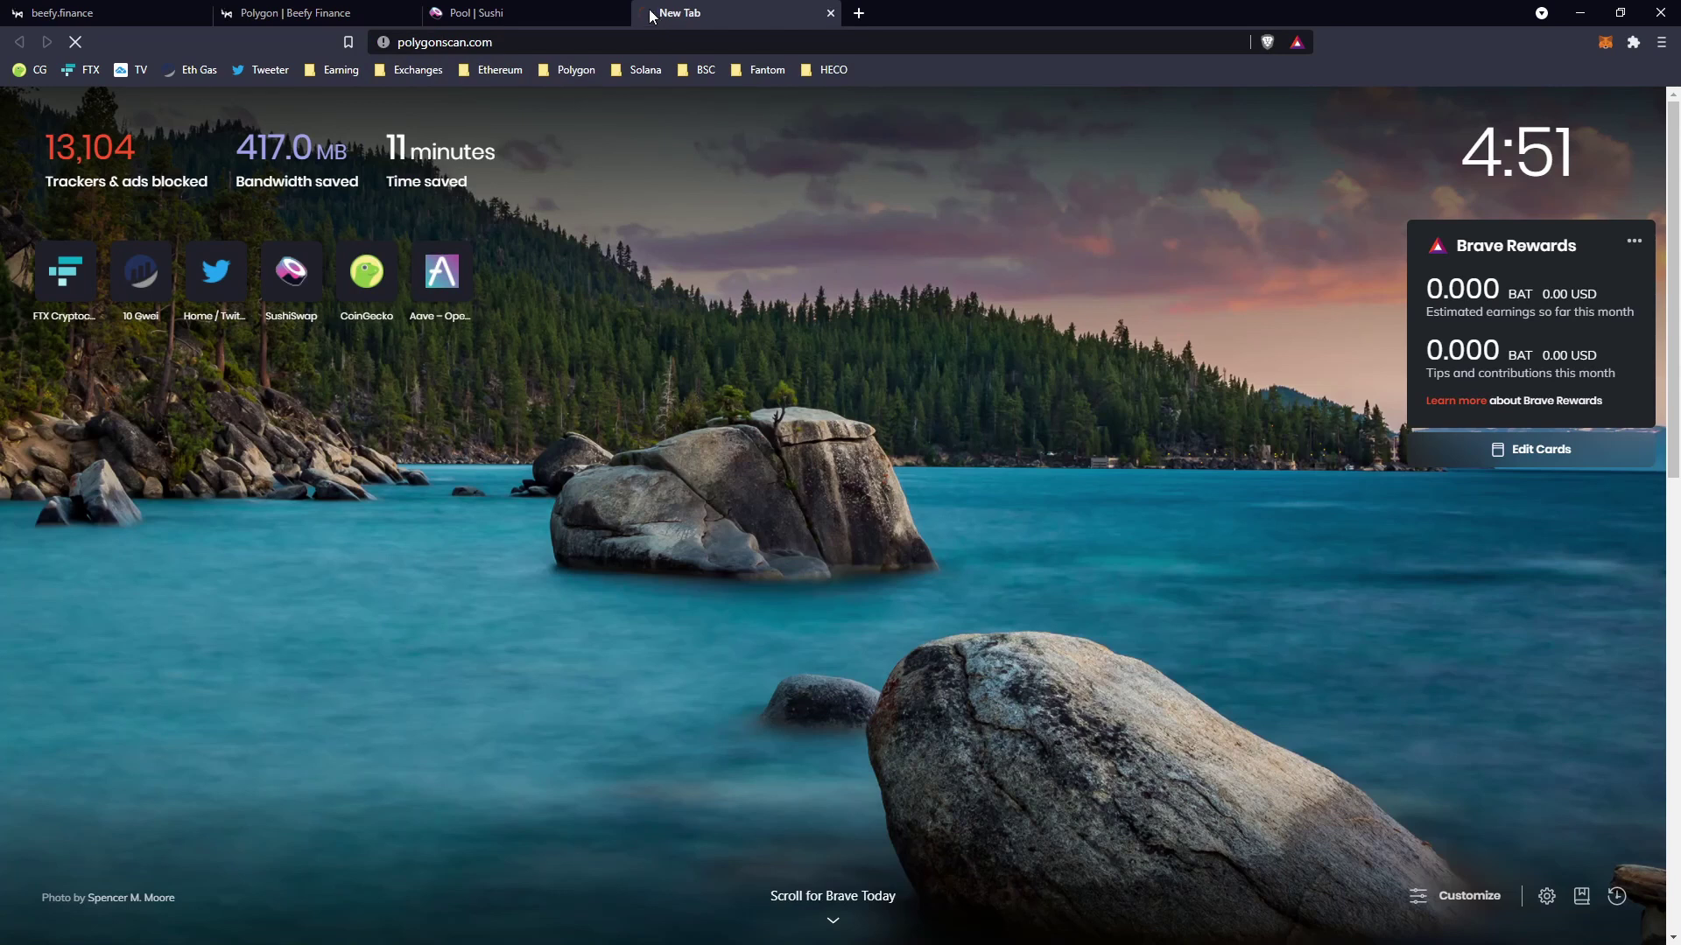
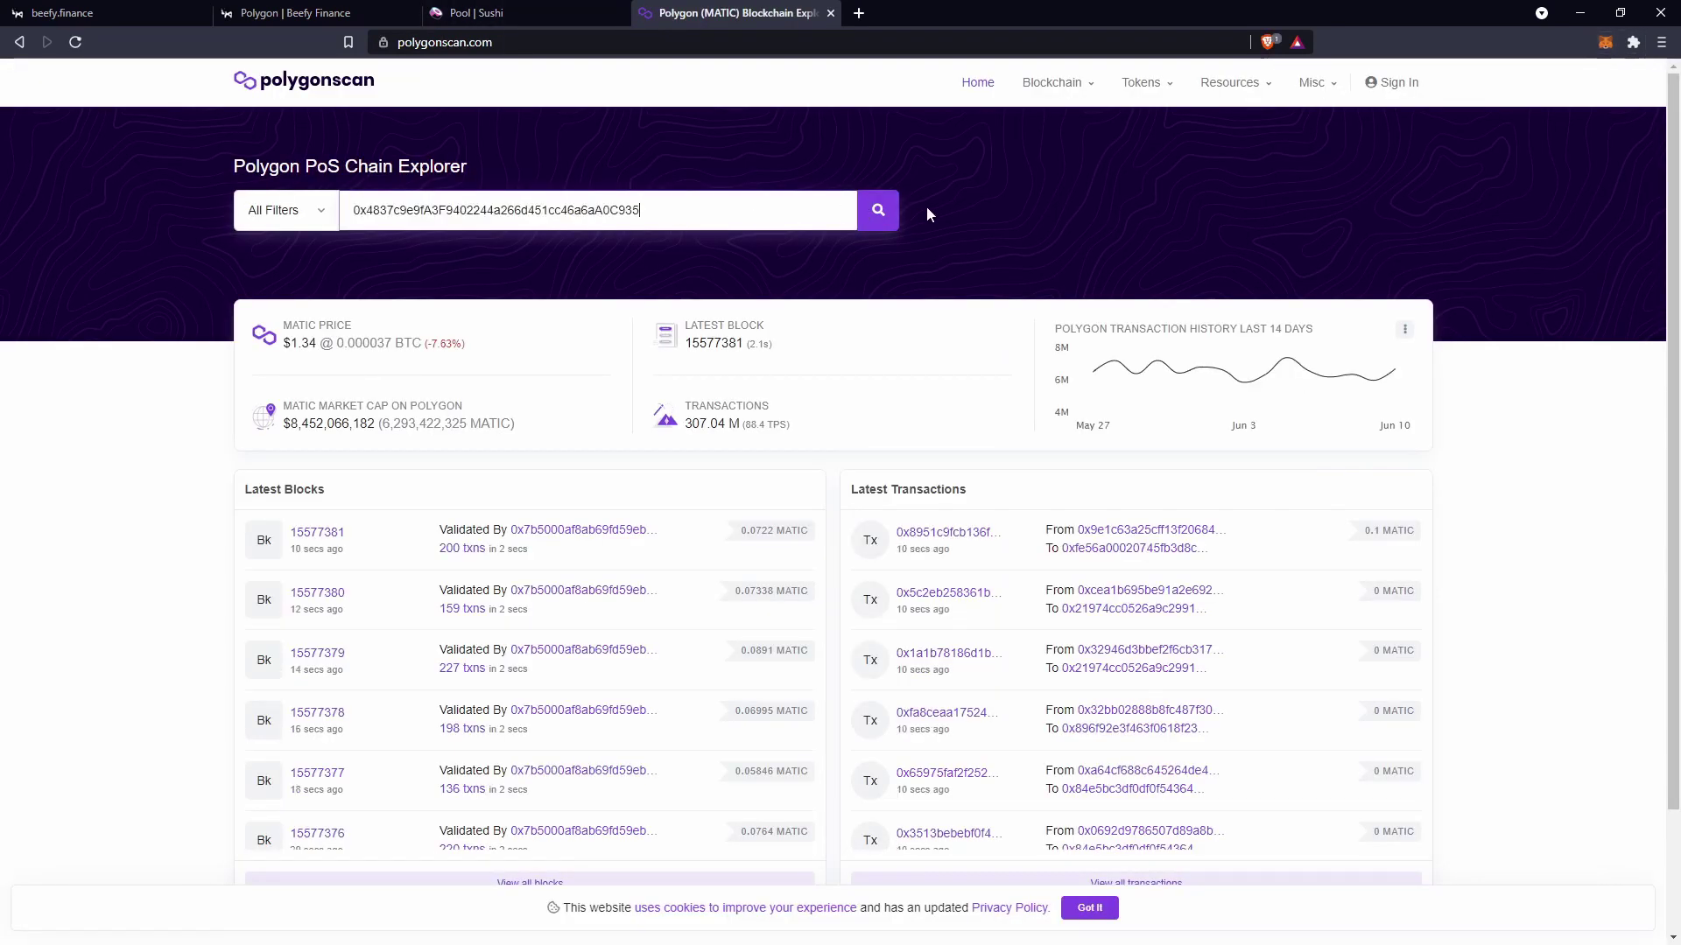
{"action": "left_click", "coordinate": [878, 210]}
{"action": "left_click", "coordinate": [613, 302]}
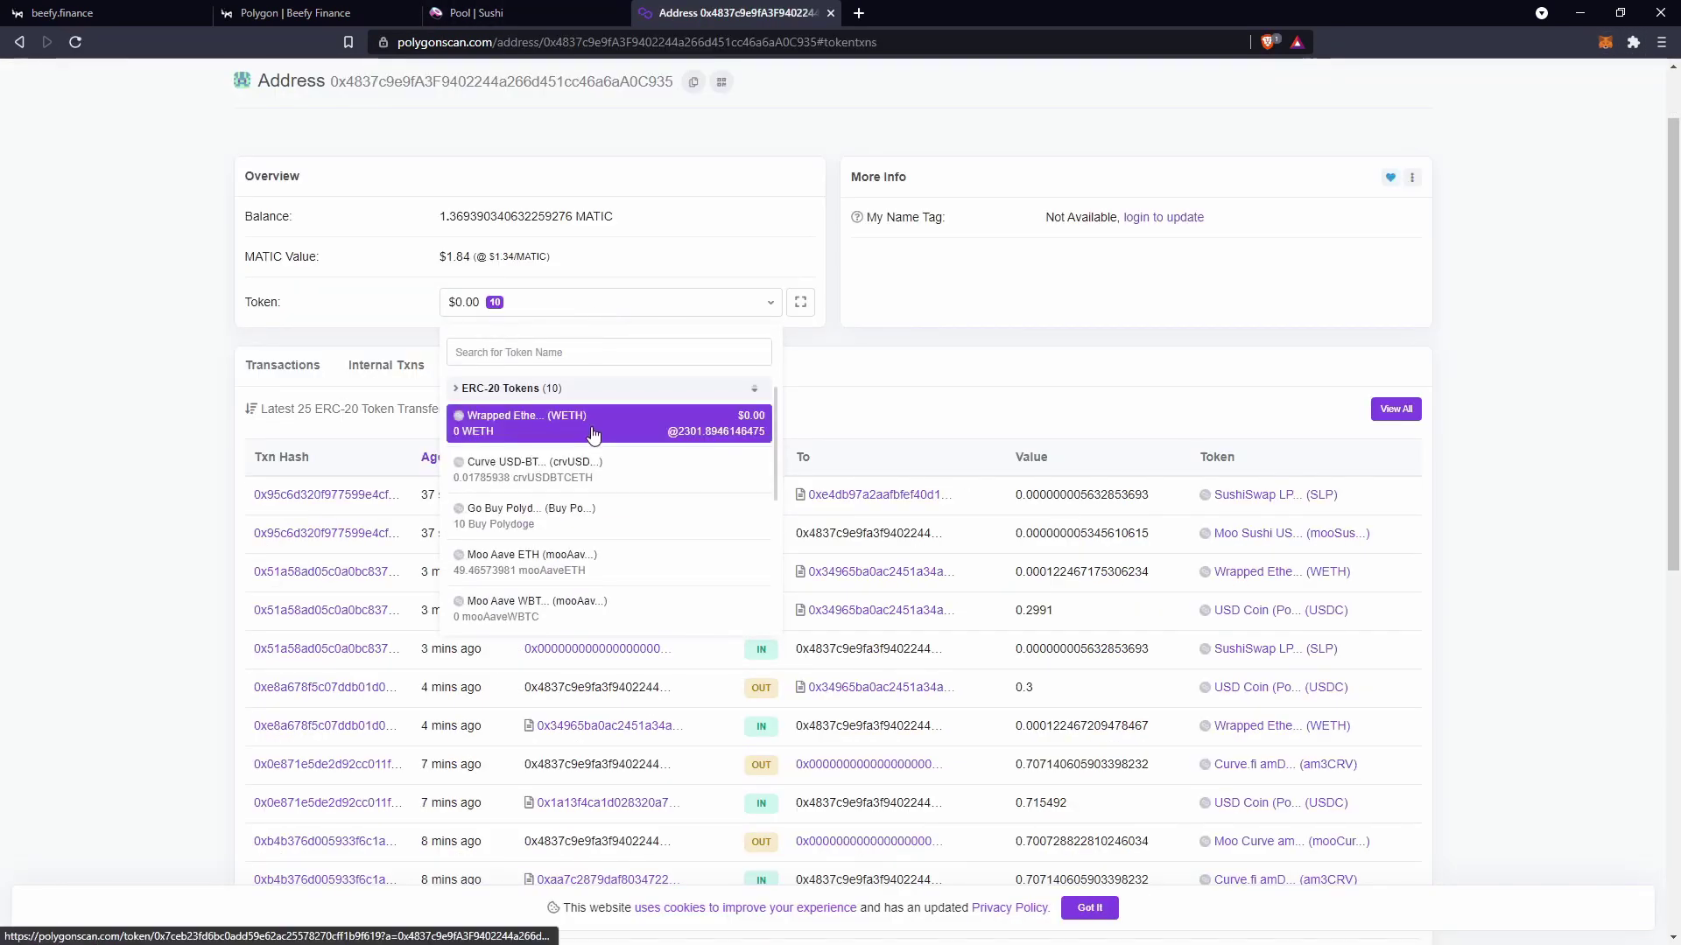
{"action": "scroll", "coordinate": [582, 469], "scroll_direction": "down", "scroll_amount": 2}
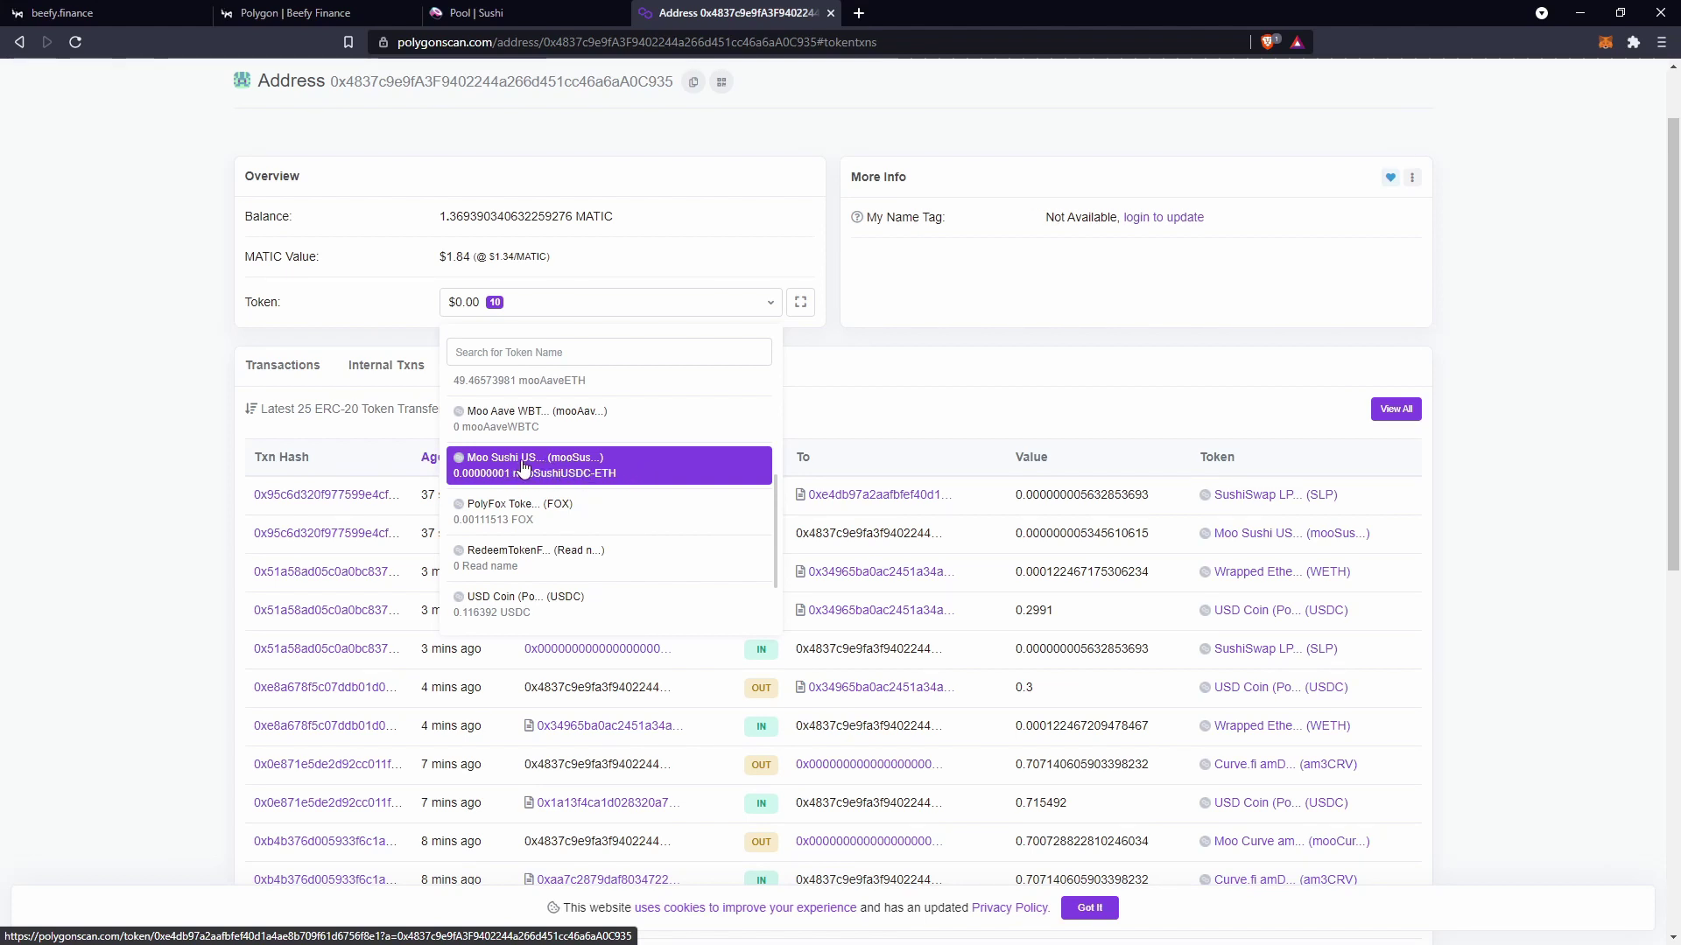
{"action": "scroll", "coordinate": [534, 473], "scroll_direction": "up", "scroll_amount": 3}
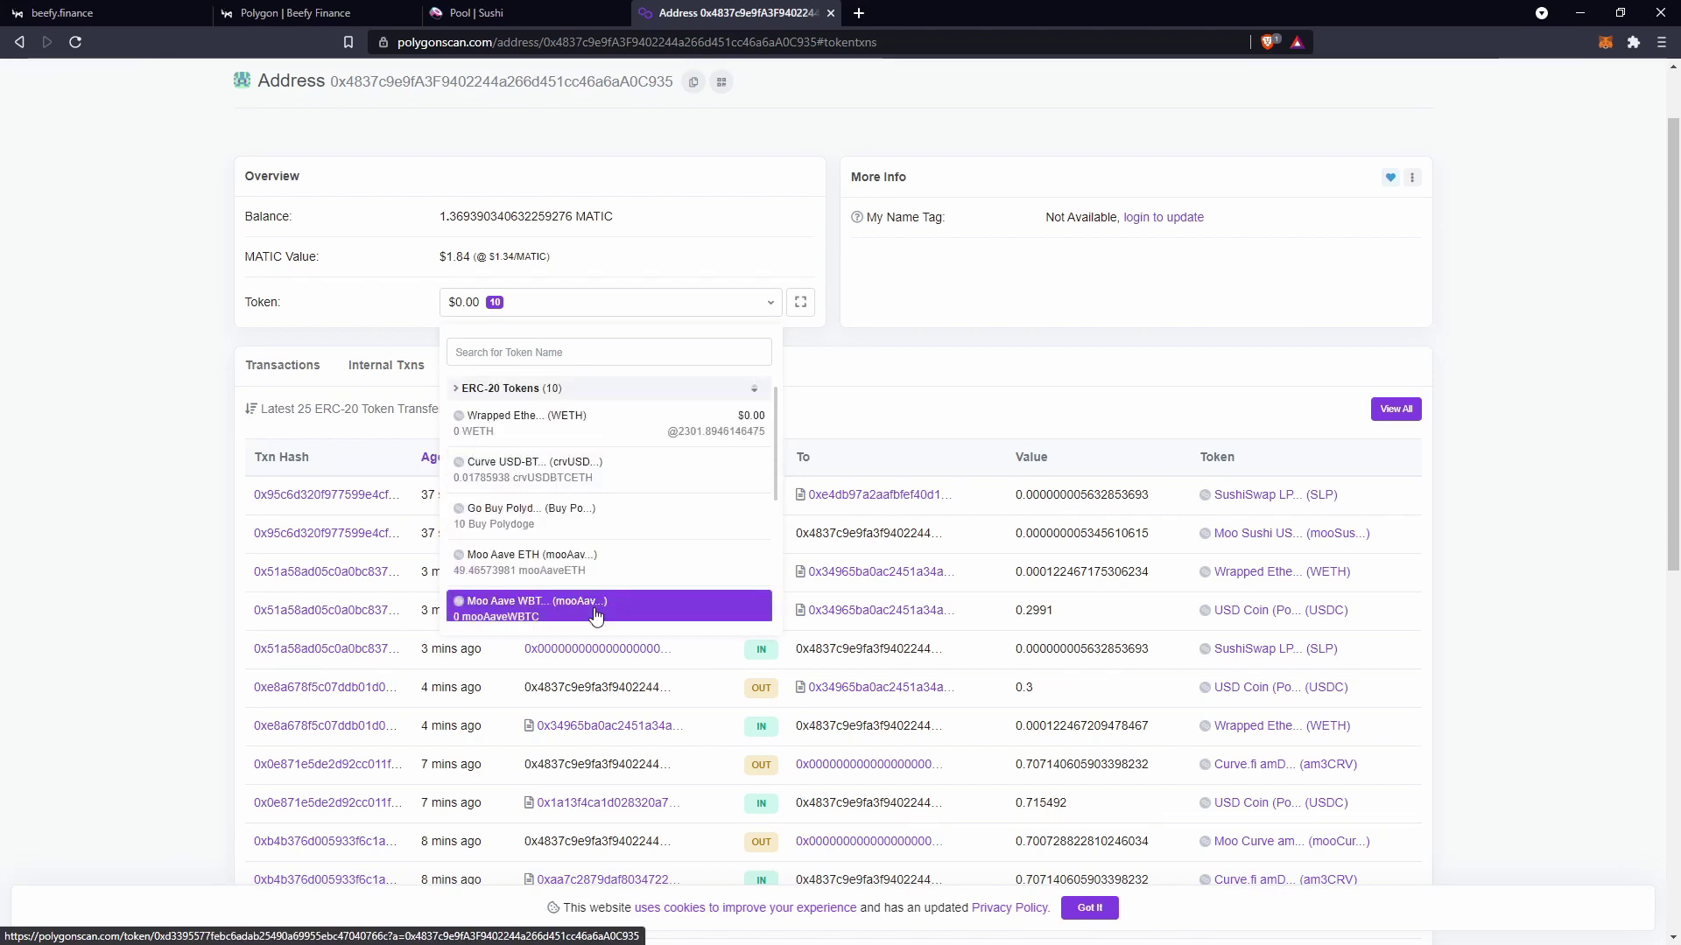
{"action": "scroll", "coordinate": [586, 569], "scroll_direction": "down", "scroll_amount": 2}
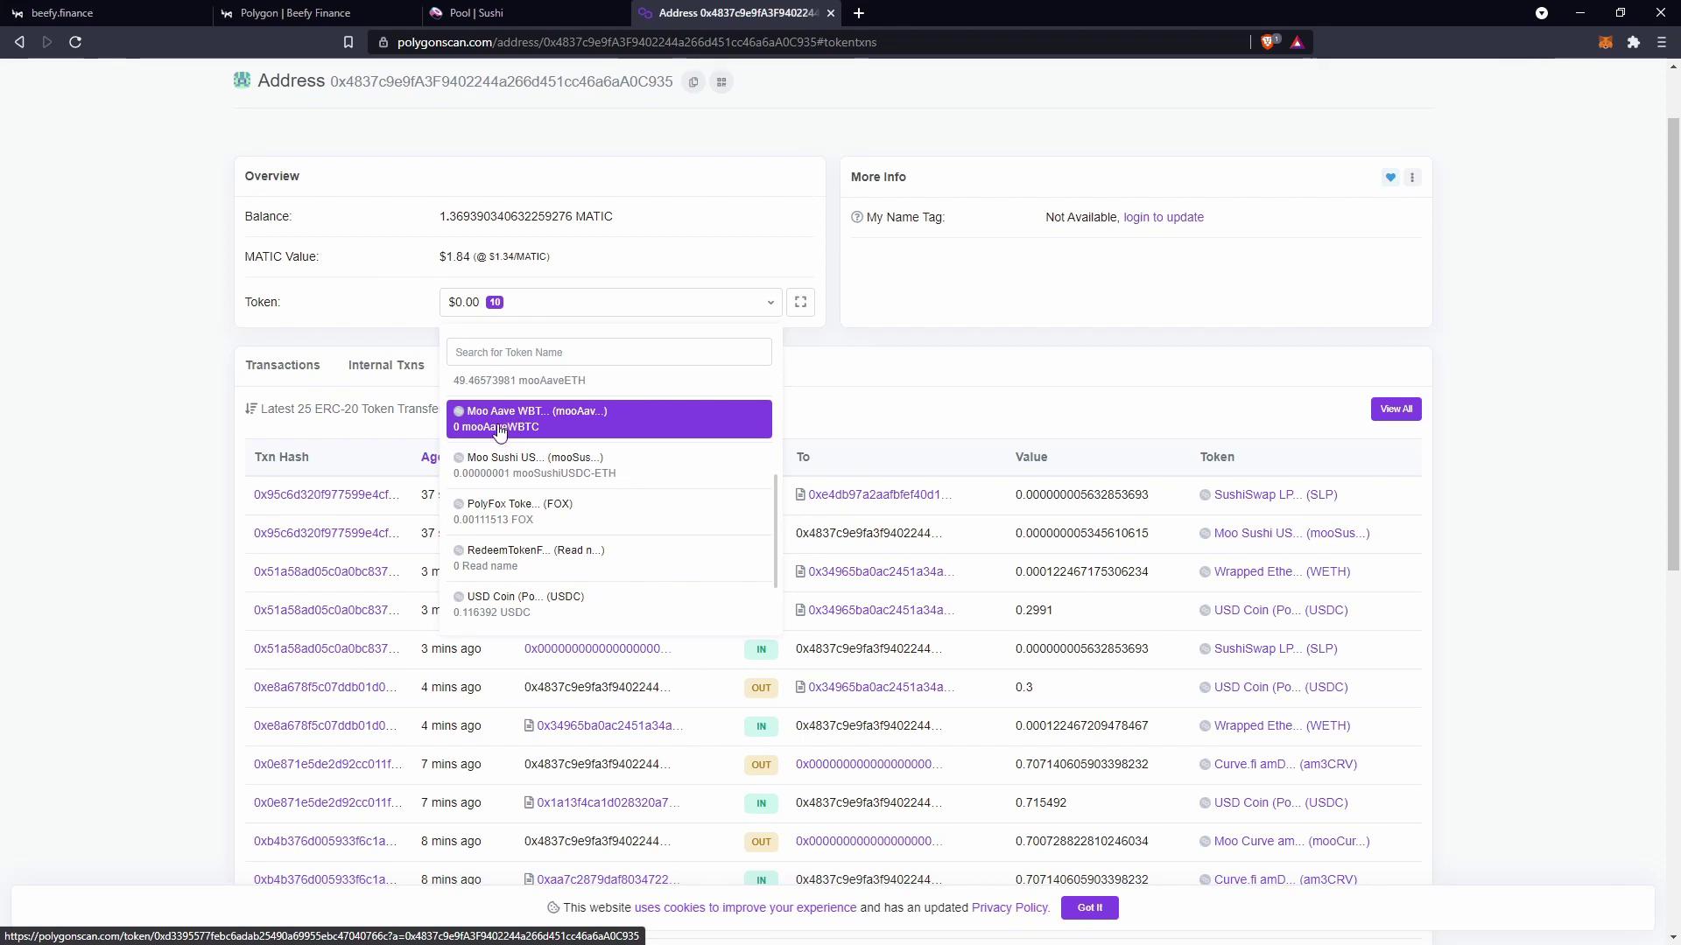
{"action": "scroll", "coordinate": [525, 434], "scroll_direction": "up", "scroll_amount": 3}
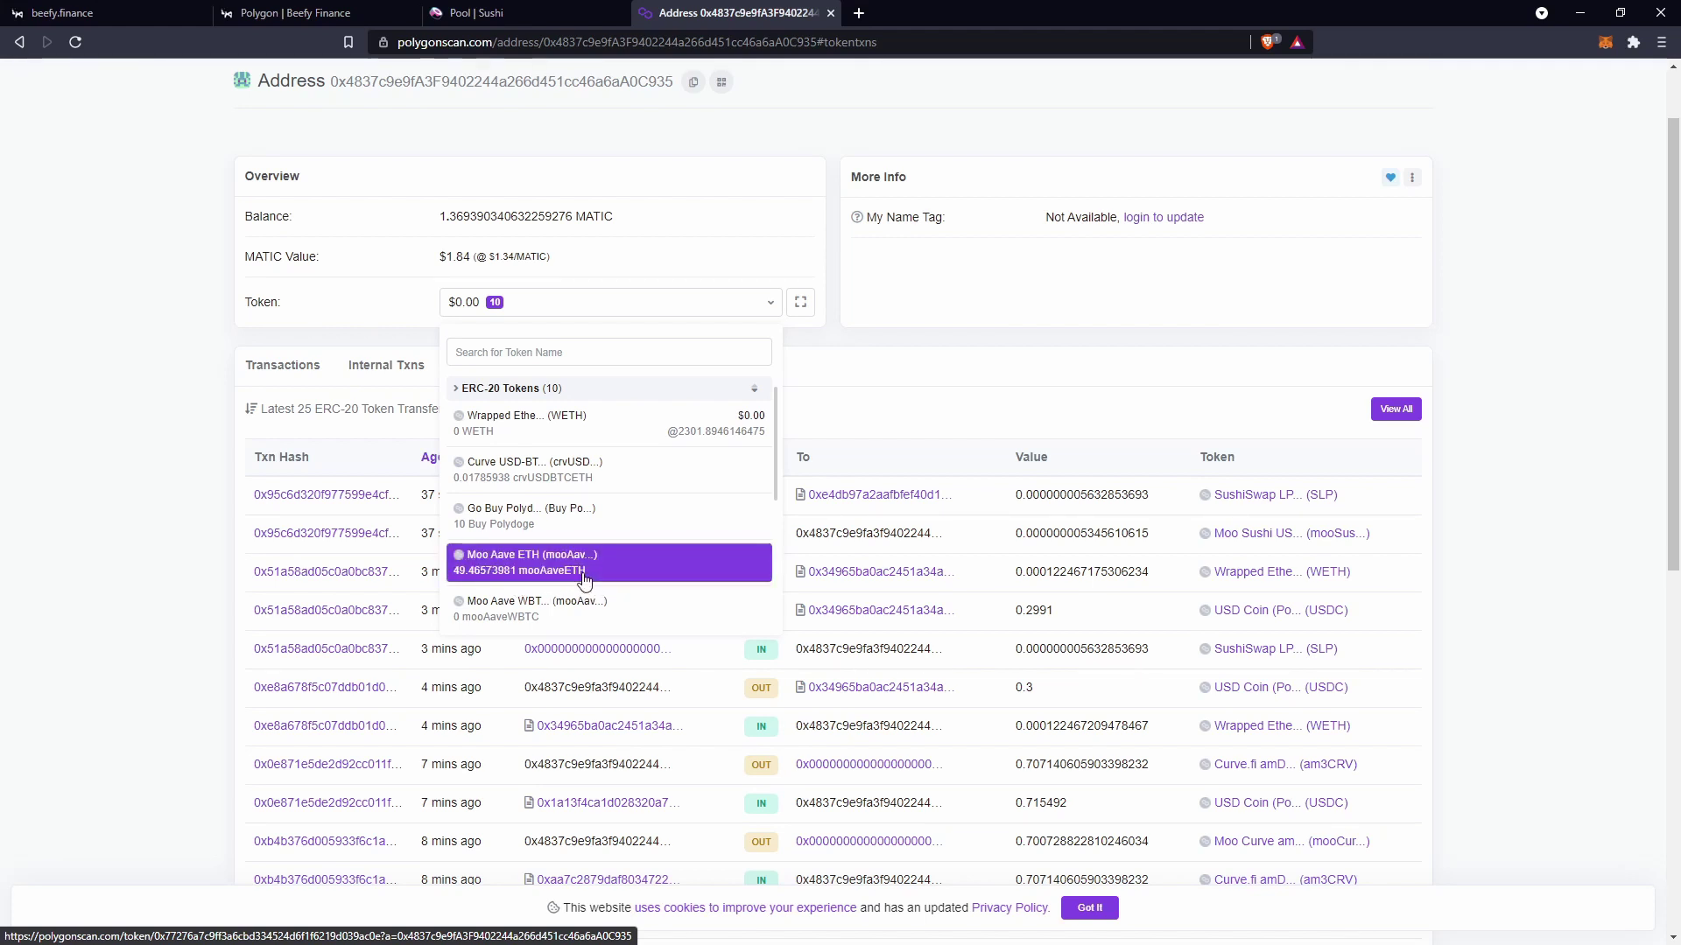
{"action": "key", "text": "ctrl+2"}
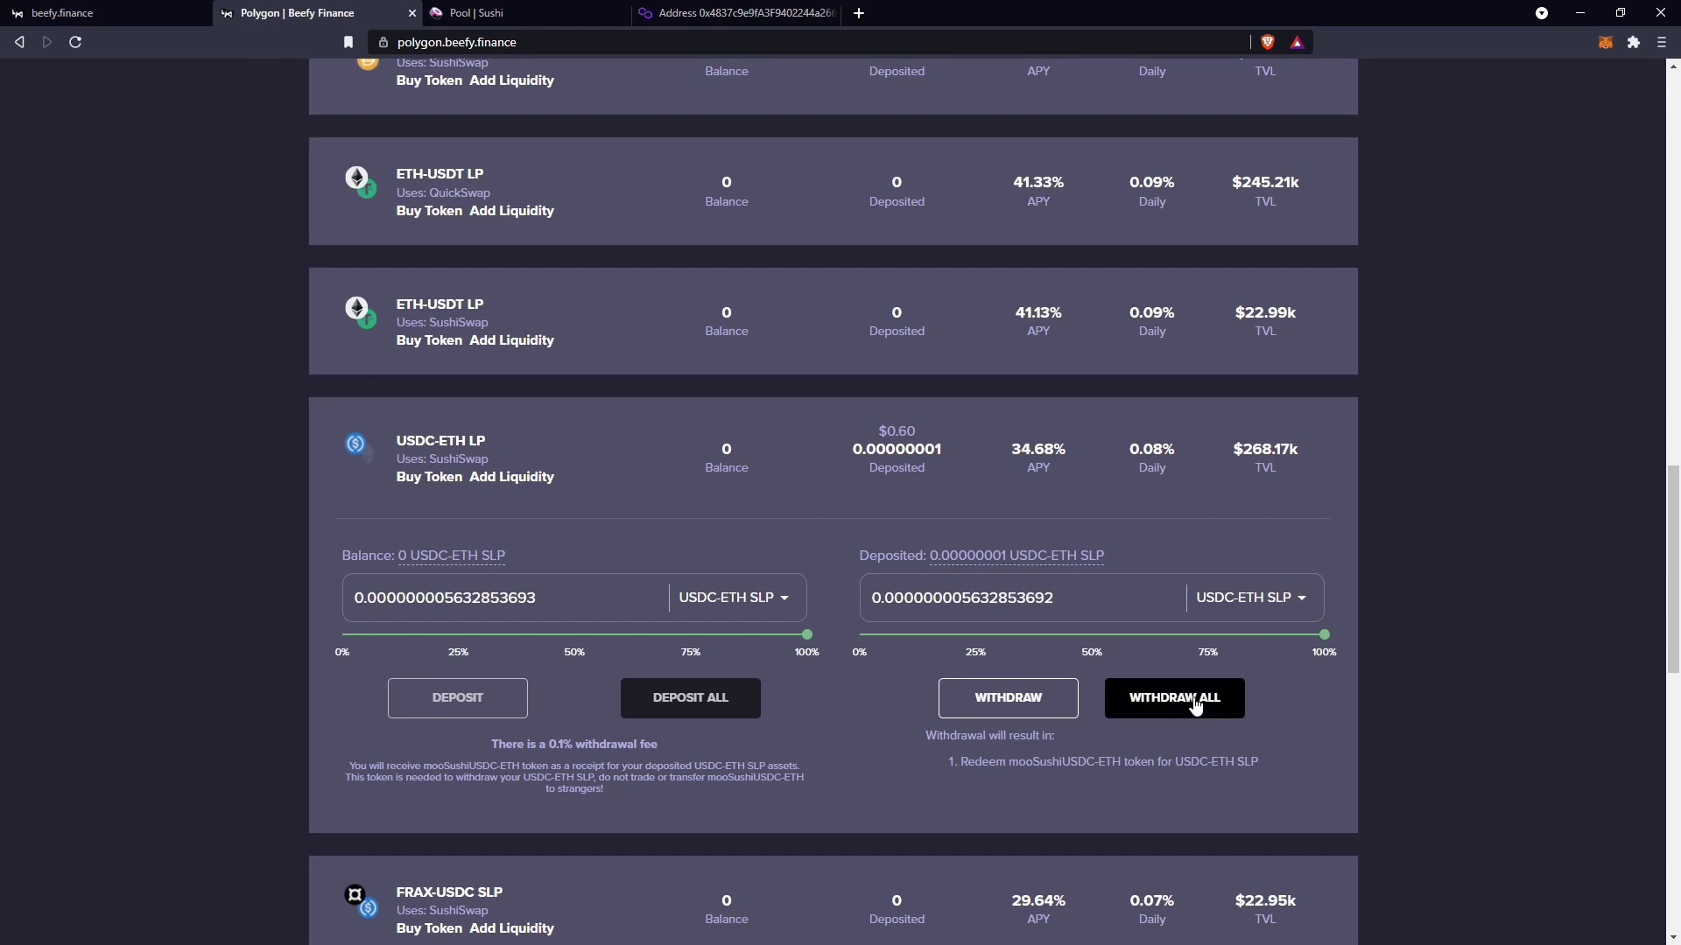
Step: Withdraw all 0.00000001 LP ($0.60) from the USDC-ETH LP vault, confirming in MetaMask
{"action": "left_click", "coordinate": [1195, 706]}
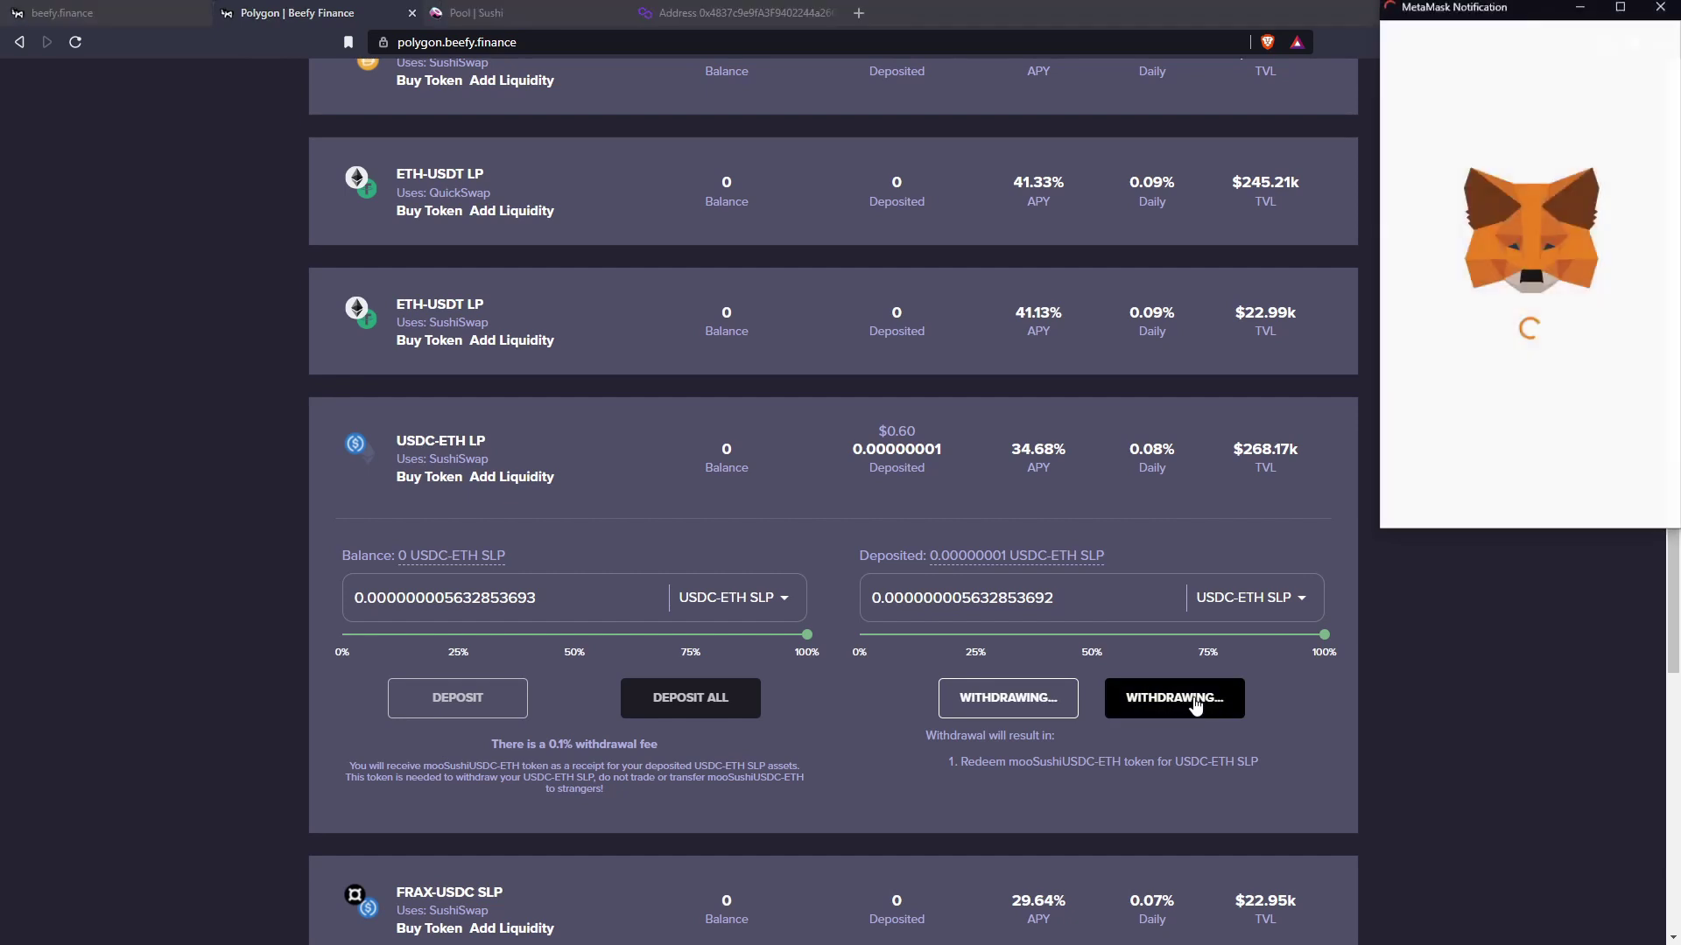
{"action": "left_click", "coordinate": [1624, 505]}
{"action": "scroll", "coordinate": [1151, 655], "scroll_direction": "down", "scroll_amount": 1}
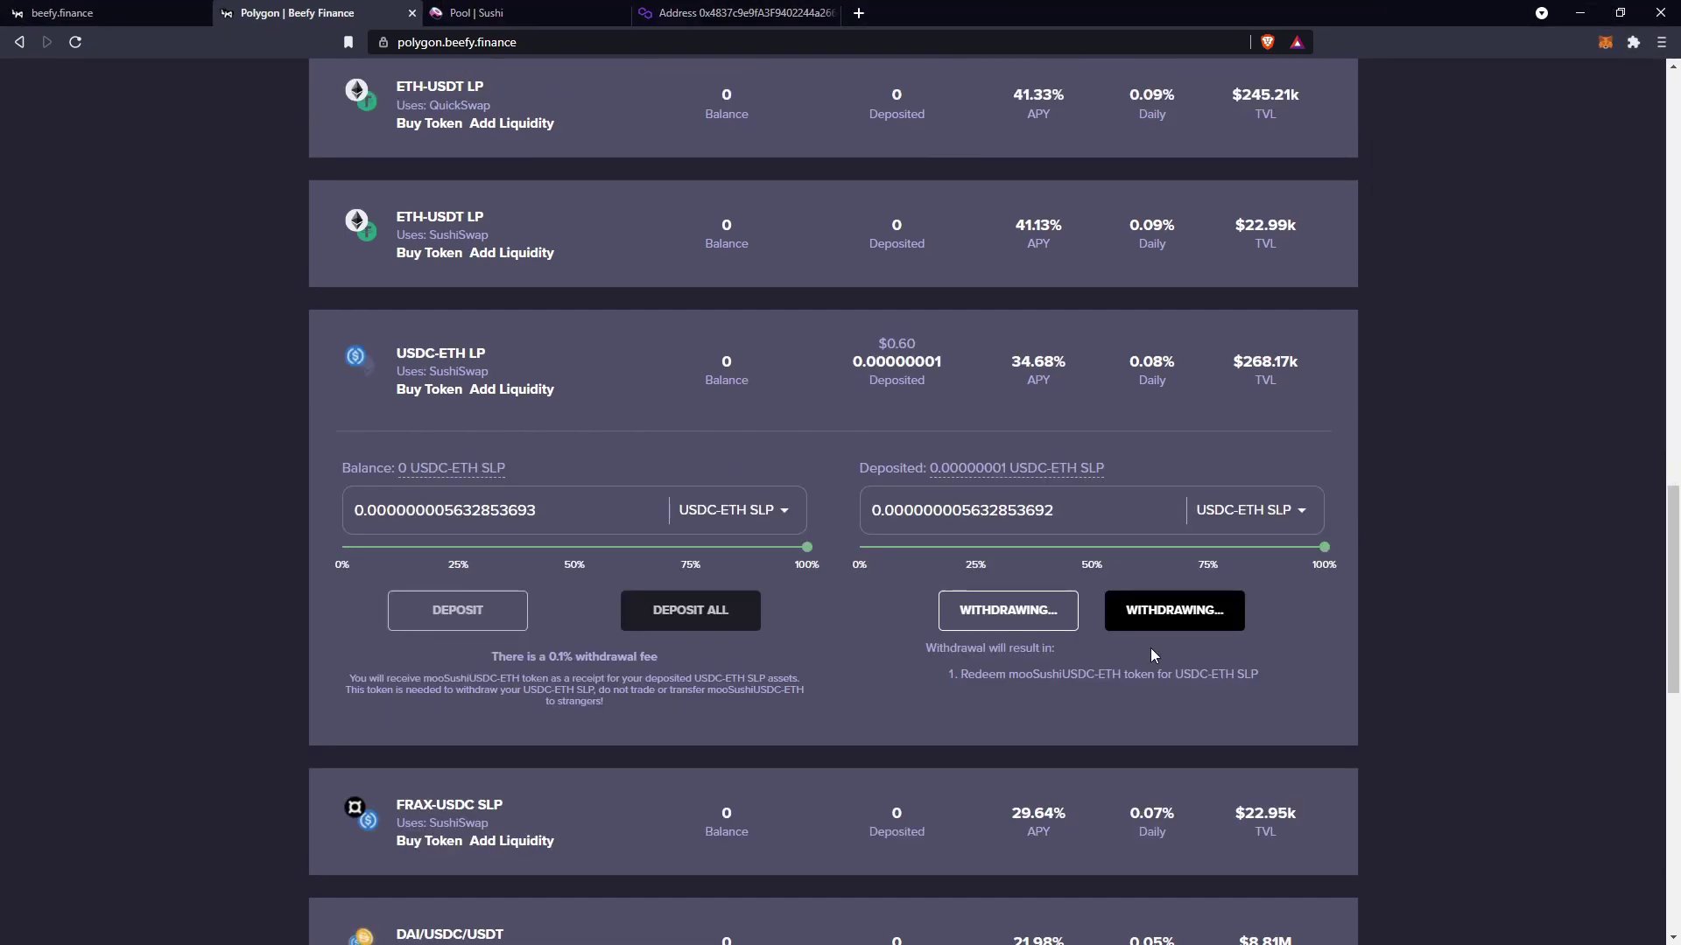
{"action": "left_click_drag", "start_coordinate": [1007, 675], "coordinate": [1124, 677]}
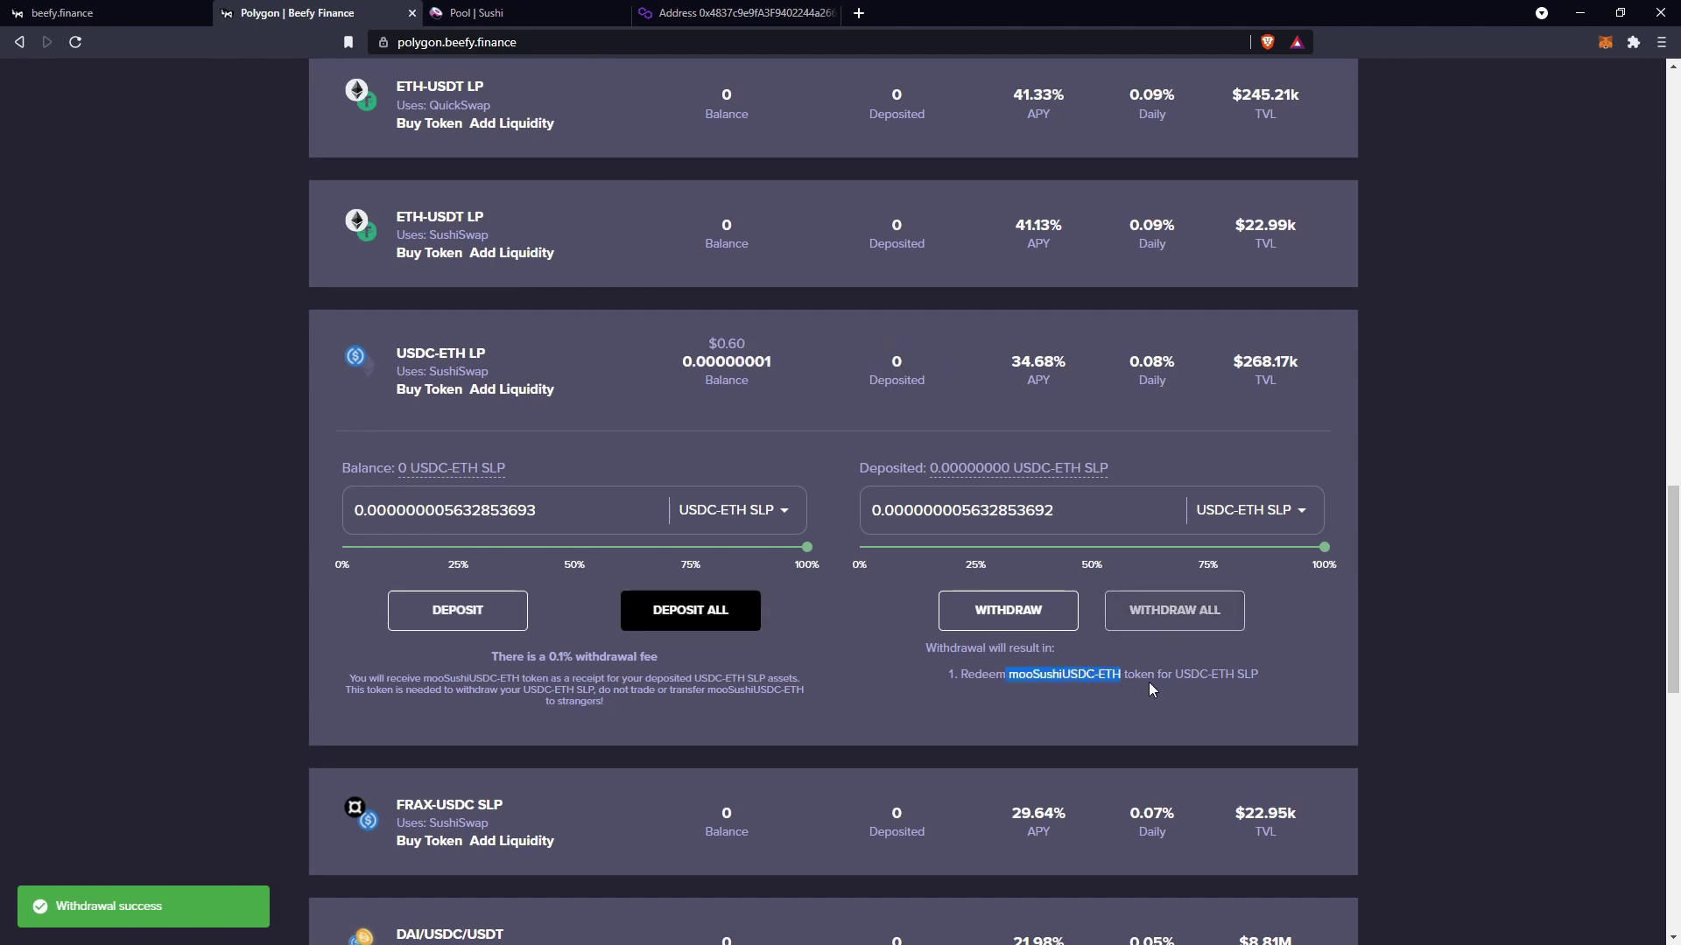
{"action": "left_click", "coordinate": [526, 693]}
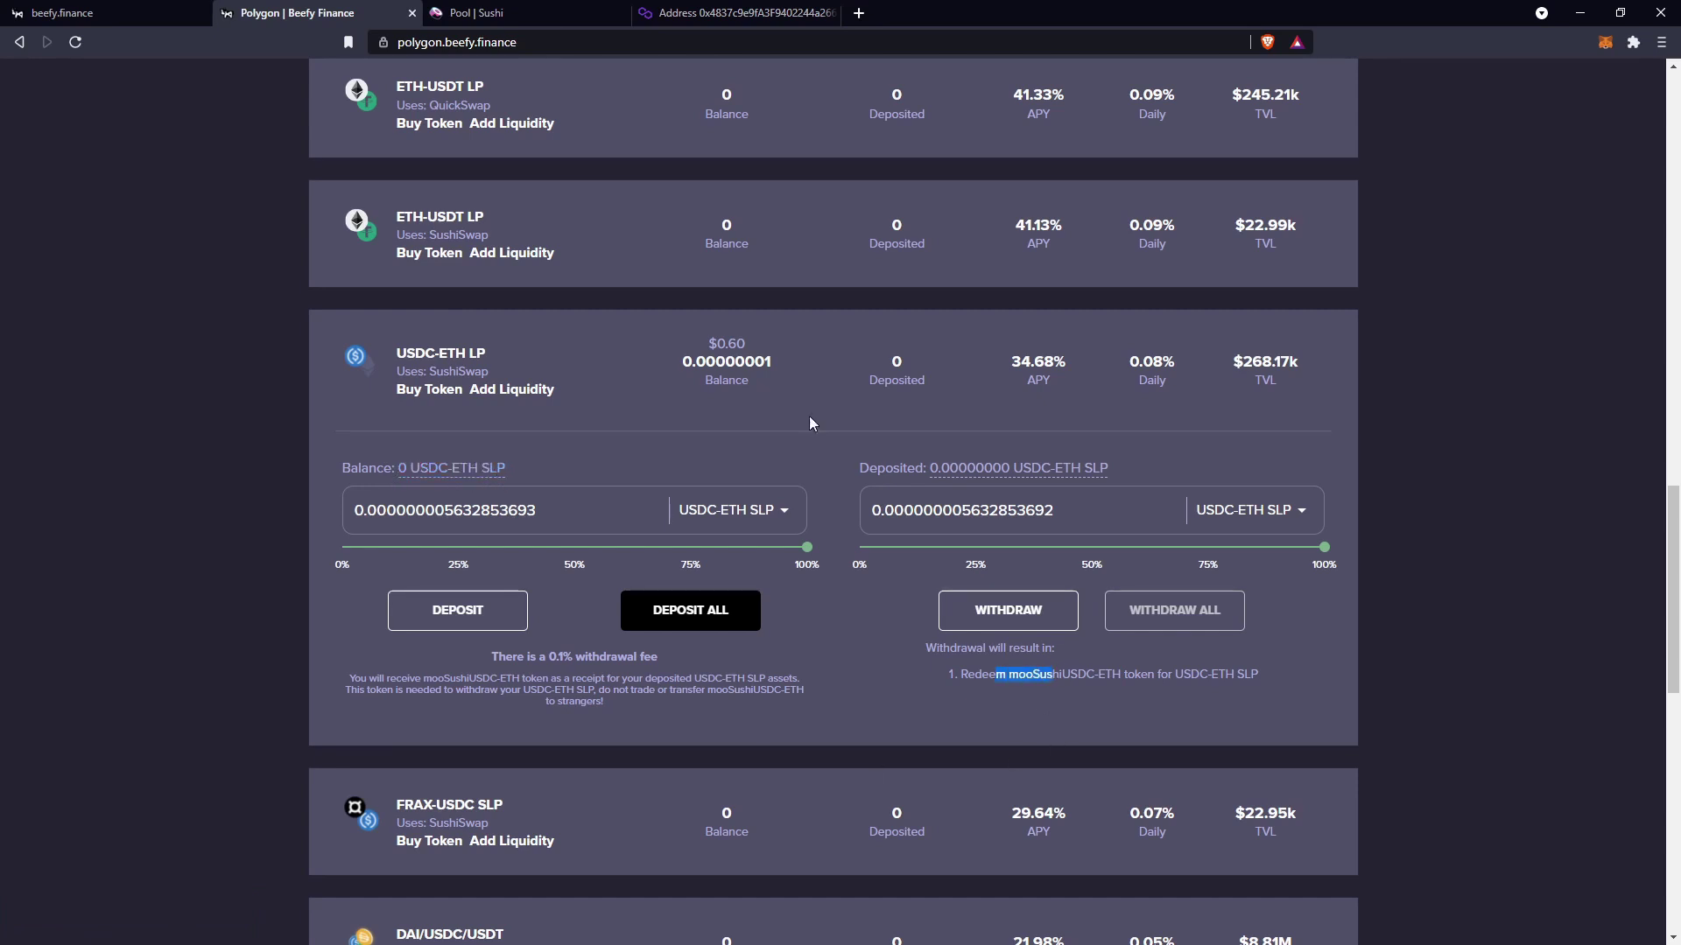
{"action": "left_click", "coordinate": [491, 13]}
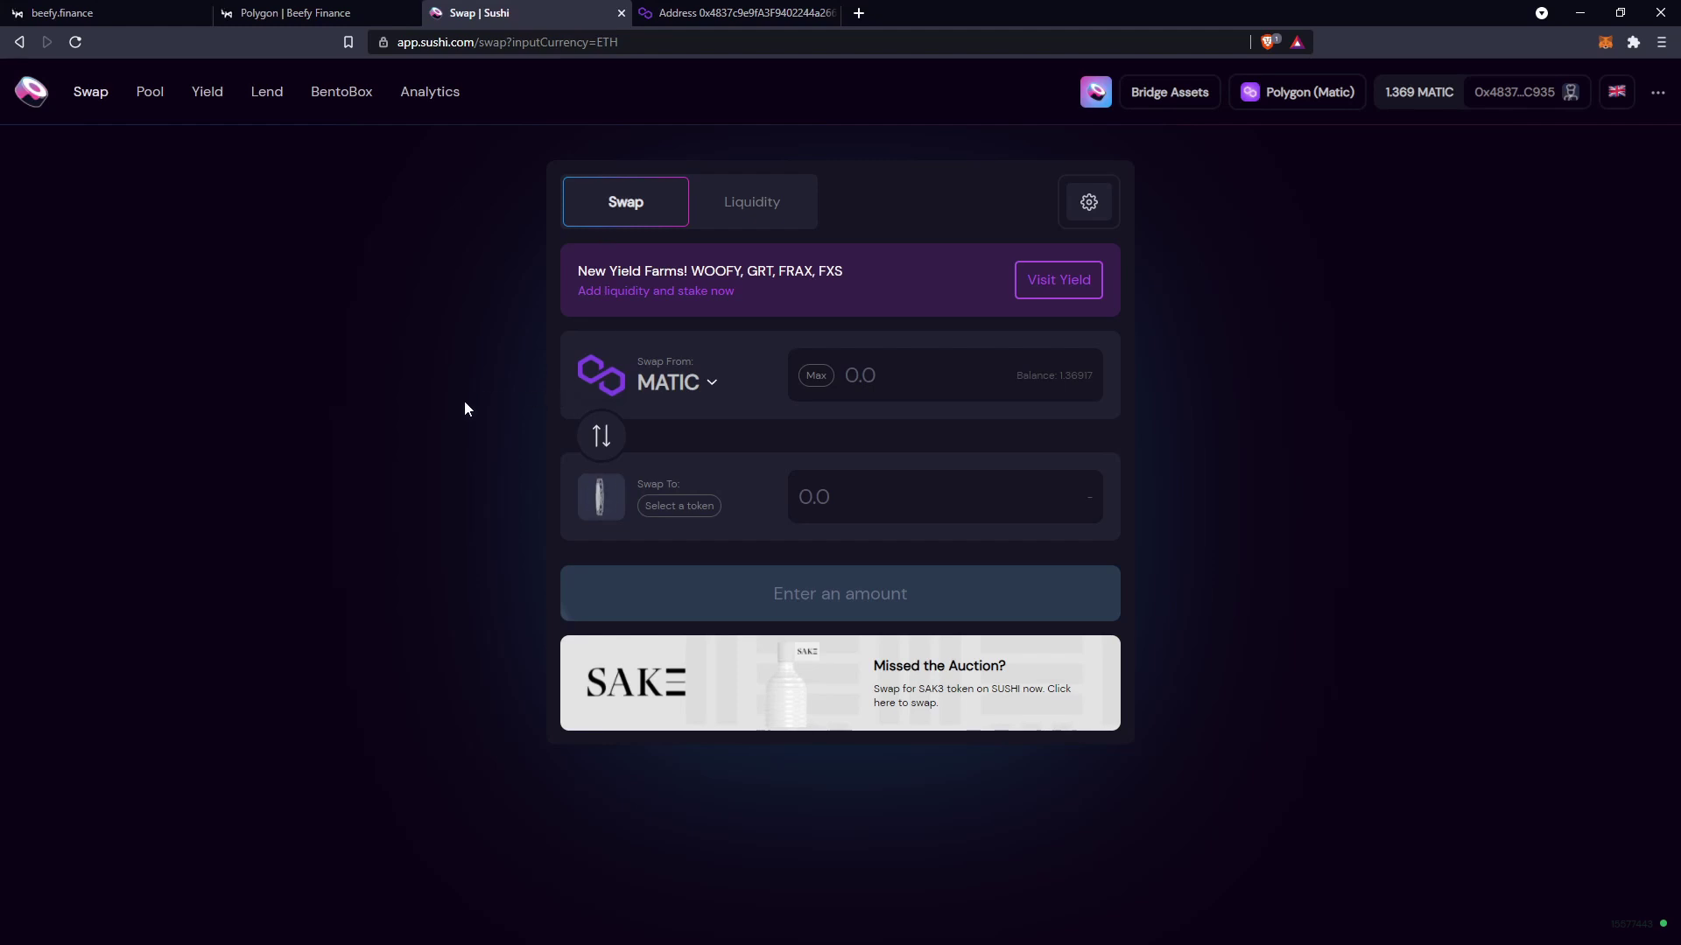
Step: Open Remove on the USDC/WETH liquidity position and set the amount to 100%
{"action": "left_click", "coordinate": [757, 204]}
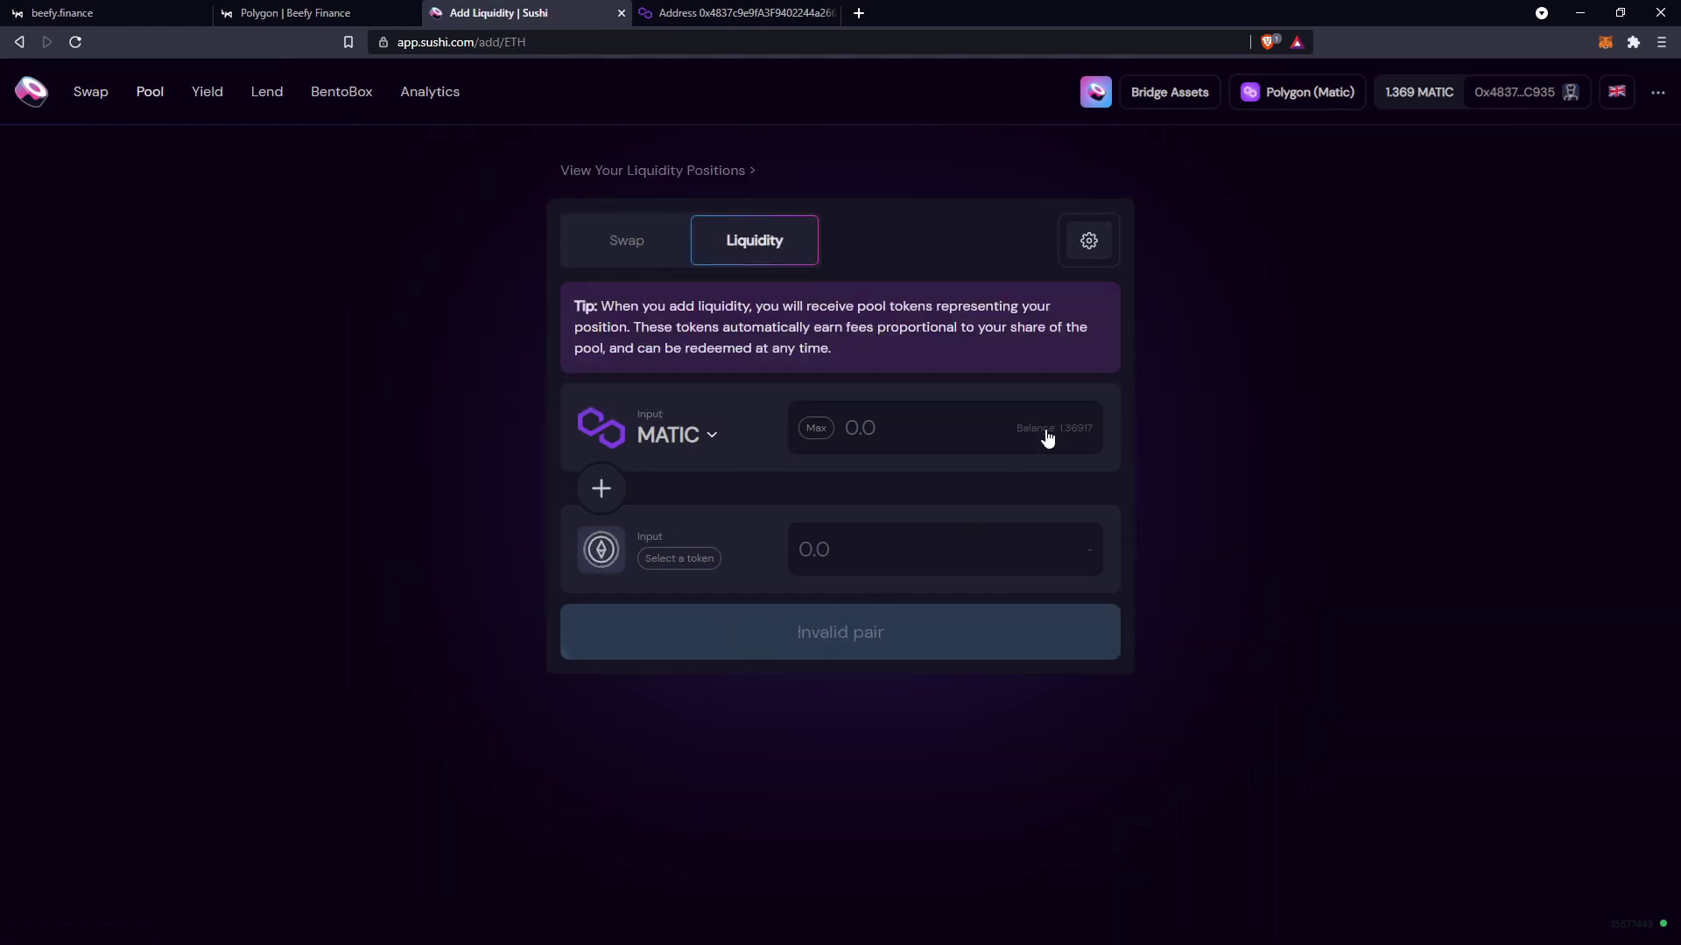
{"action": "left_click", "coordinate": [623, 172]}
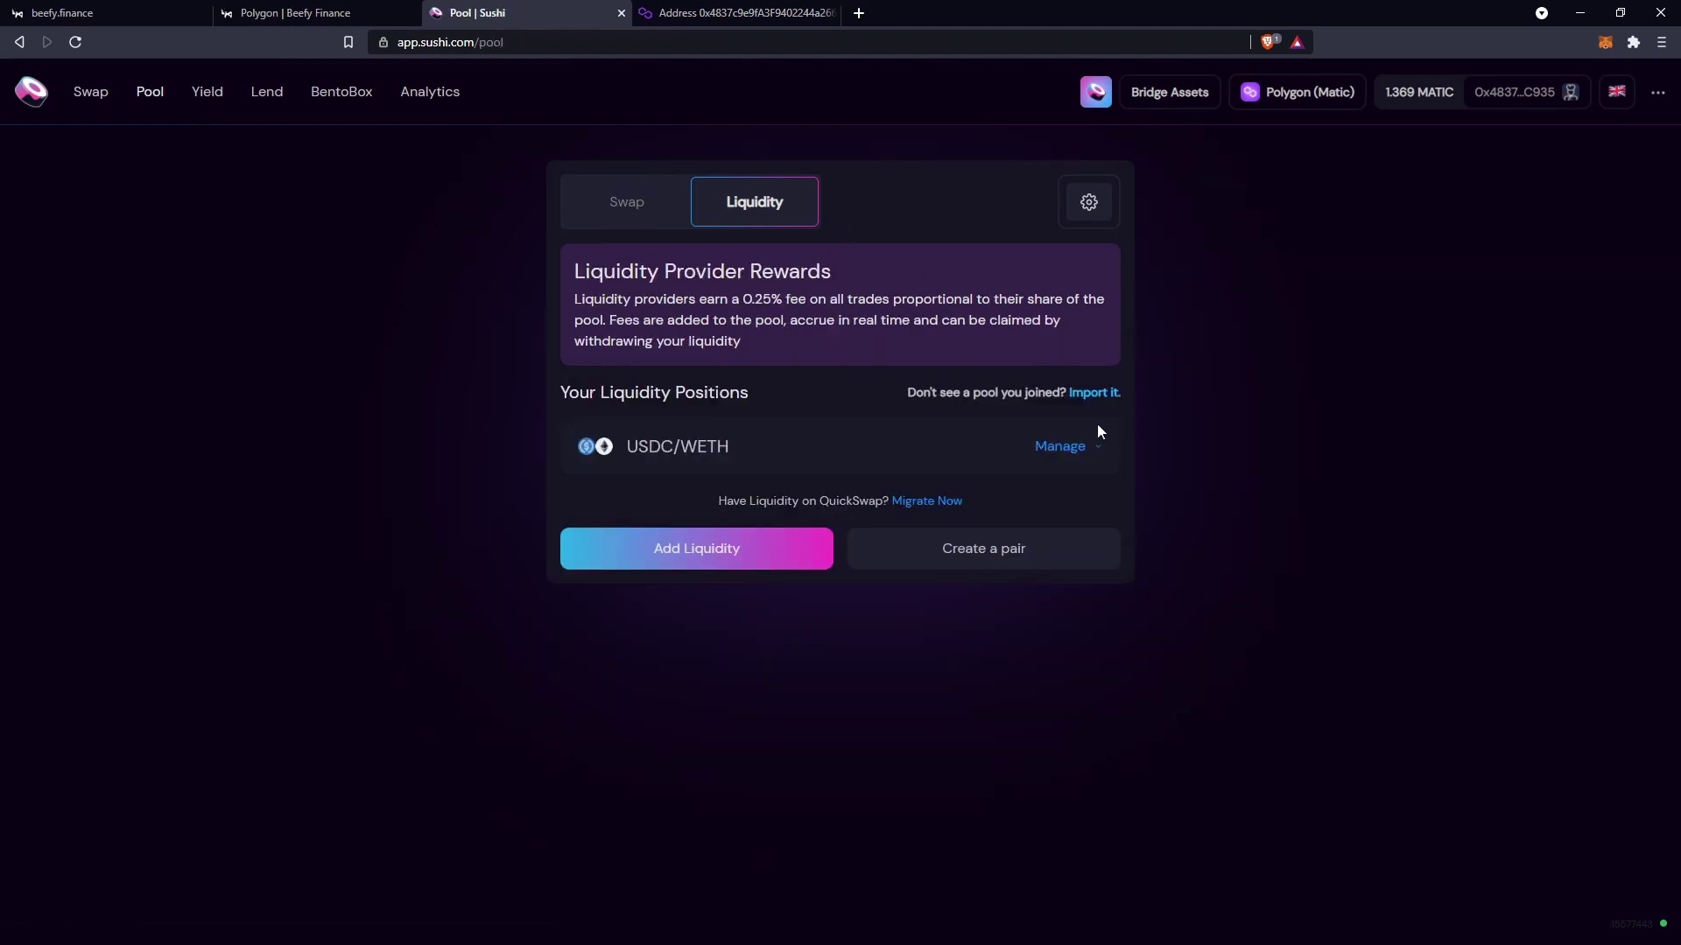
{"action": "left_click", "coordinate": [1090, 451]}
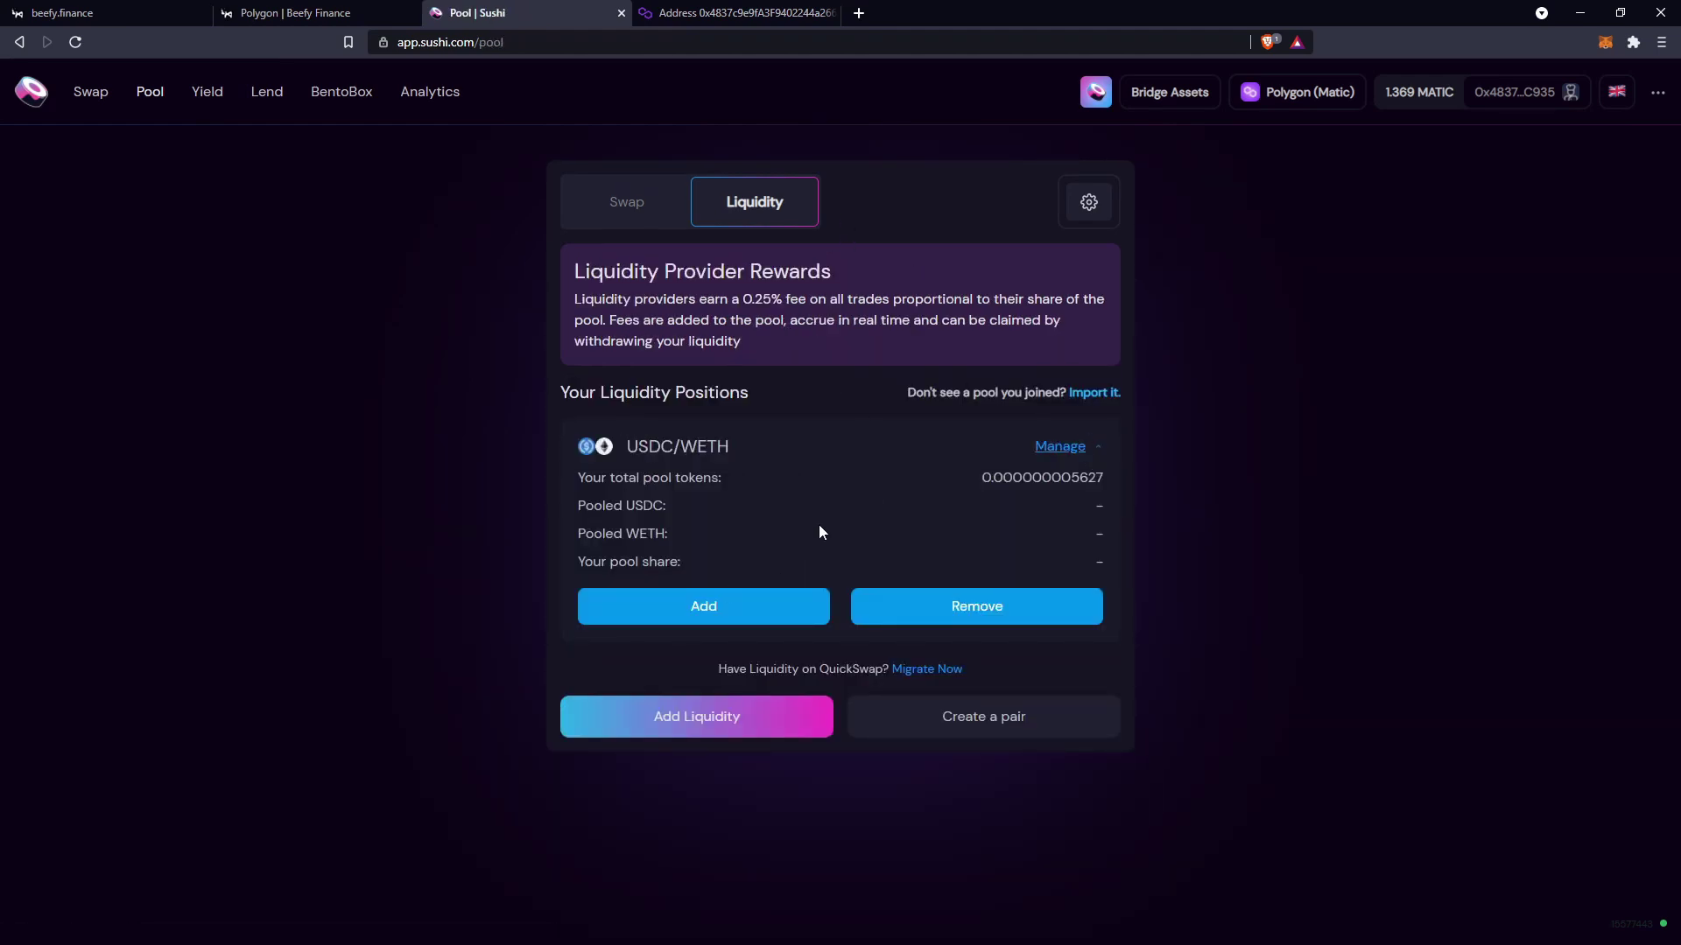
{"action": "left_click", "coordinate": [989, 619]}
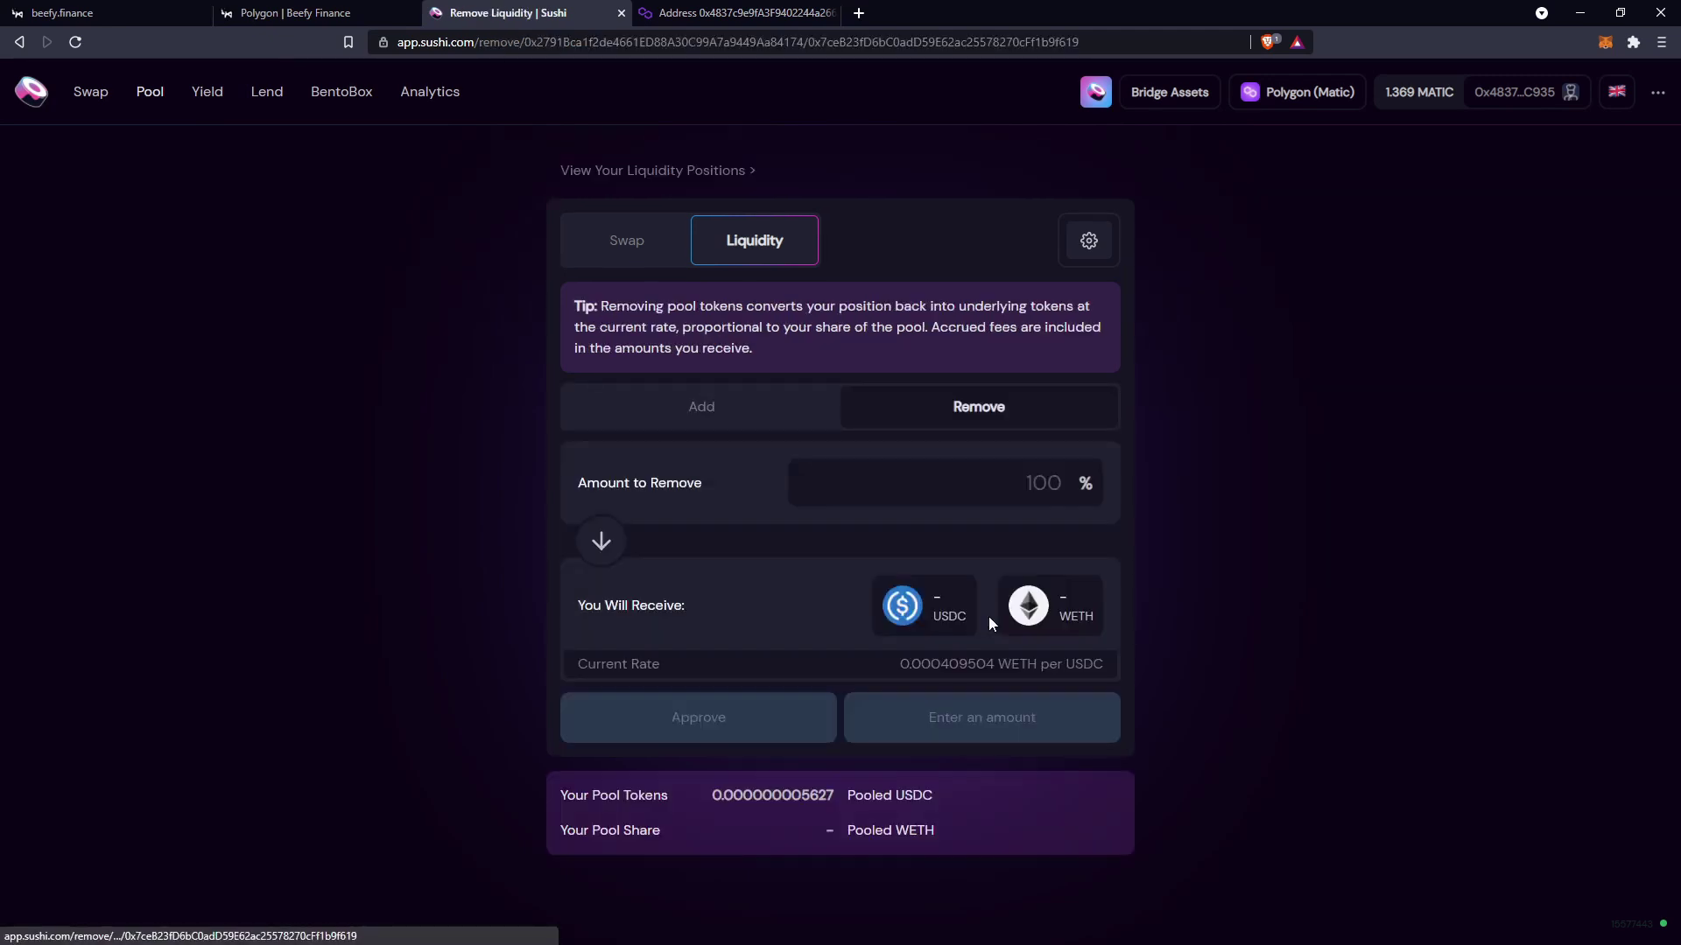
{"action": "left_click", "coordinate": [1001, 474]}
{"action": "type", "text": "100"}
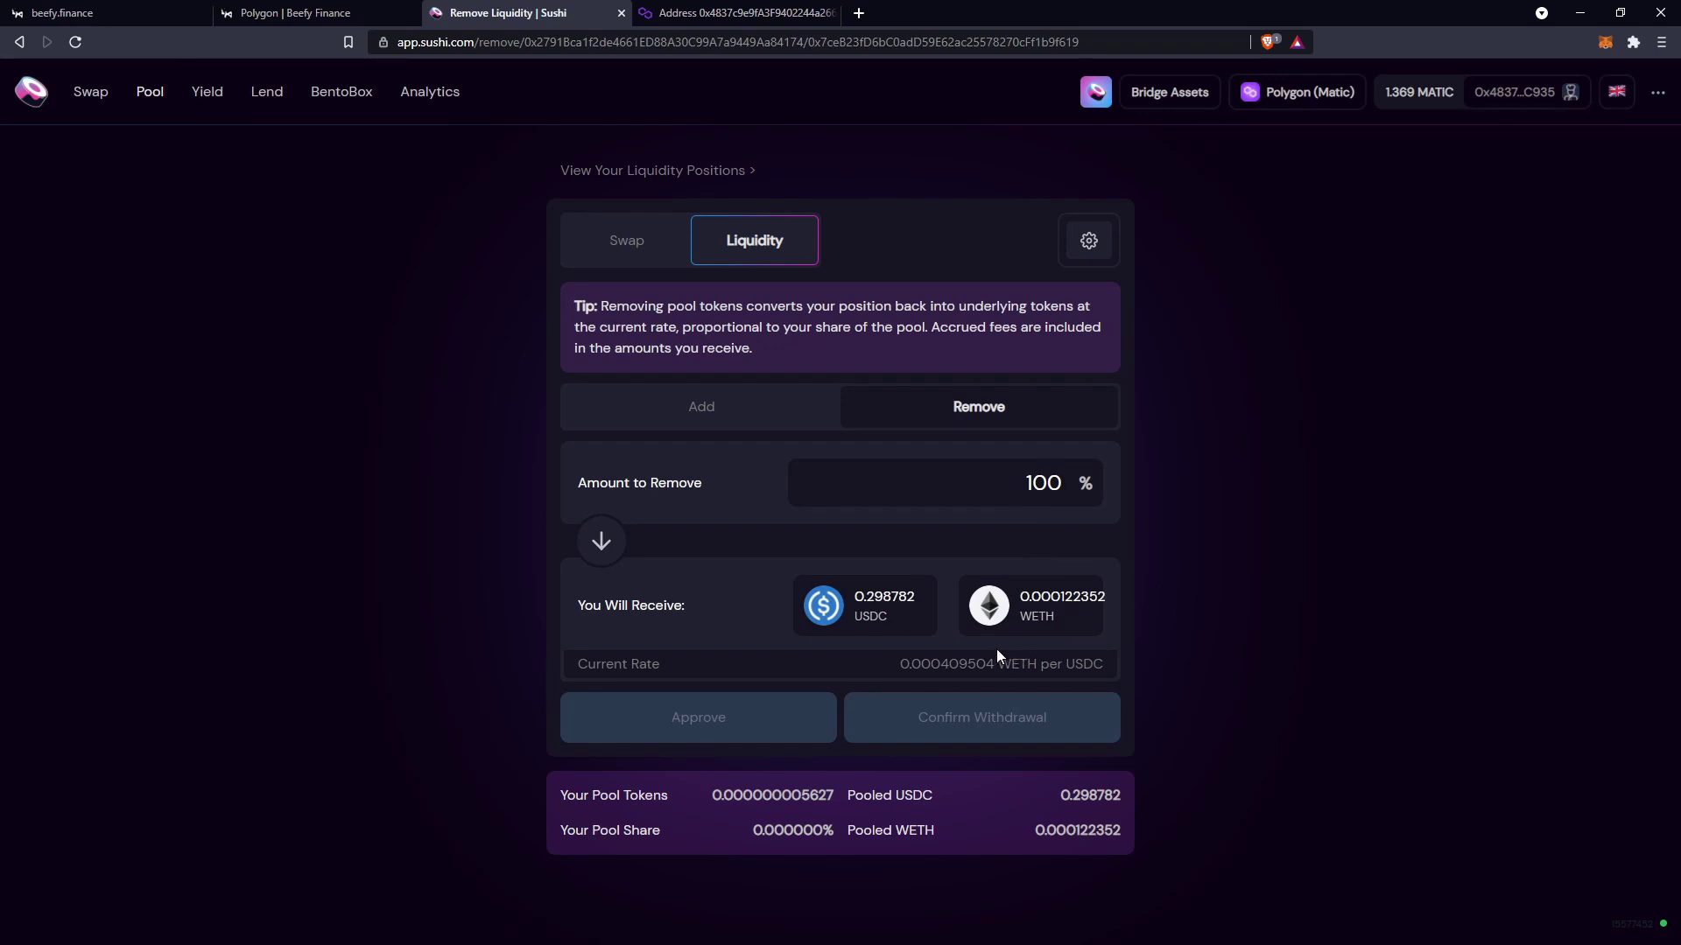
{"action": "left_click", "coordinate": [998, 428]}
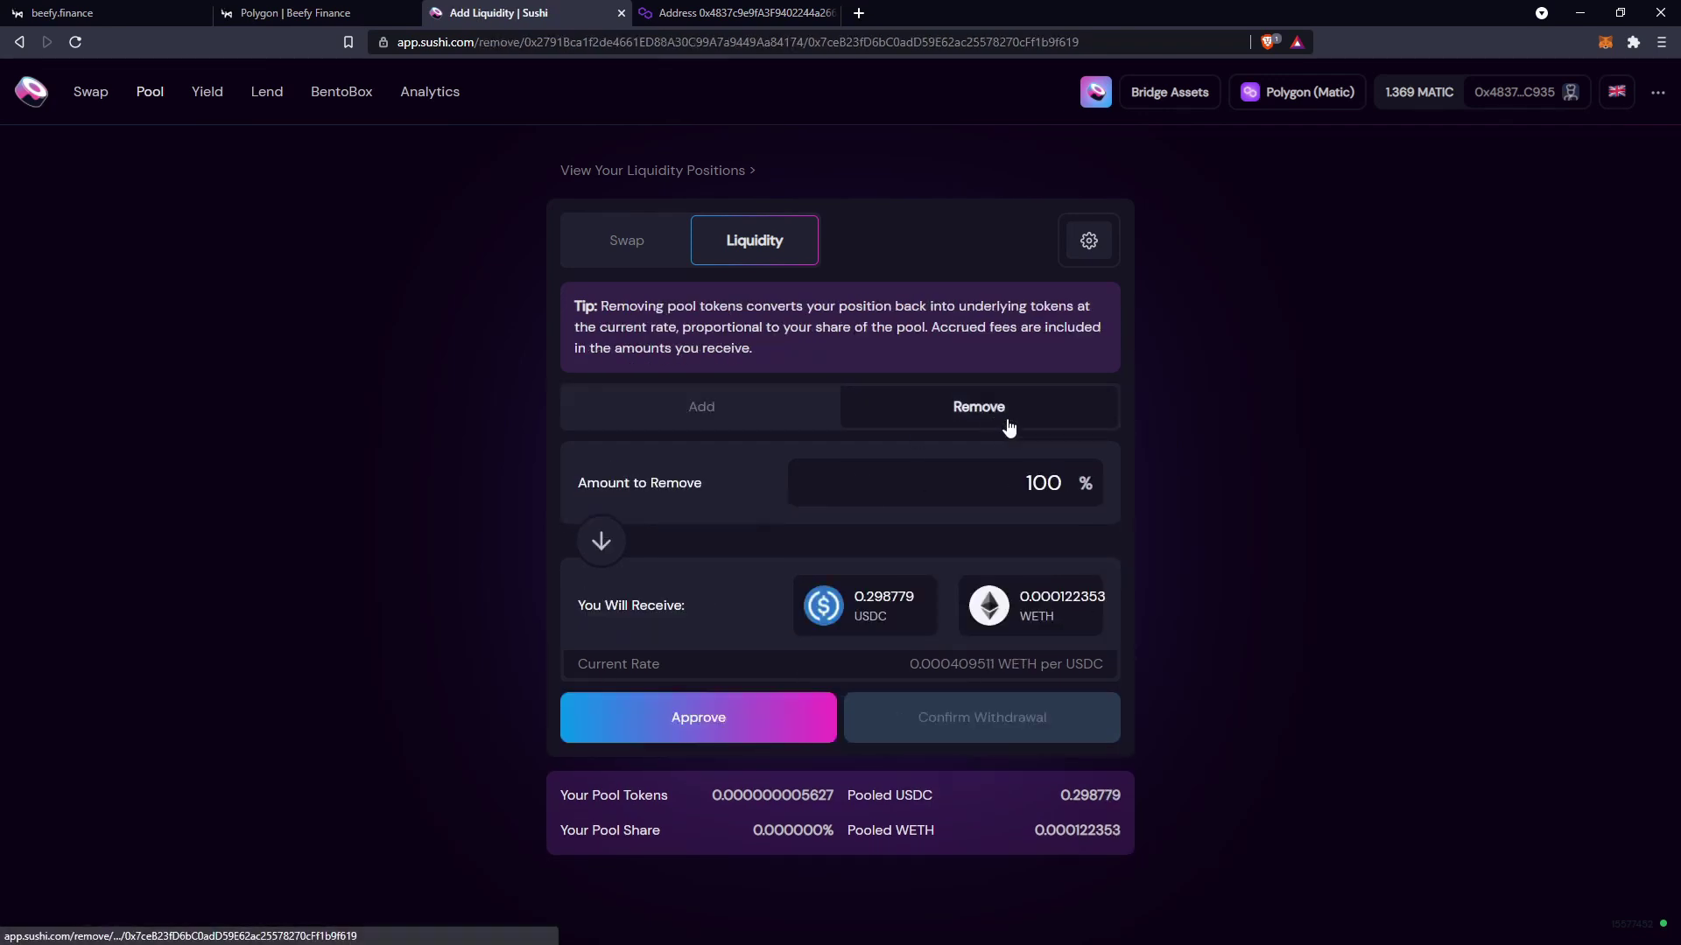
{"action": "double_click", "coordinate": [1054, 464]}
{"action": "key", "text": "BackSpace"}
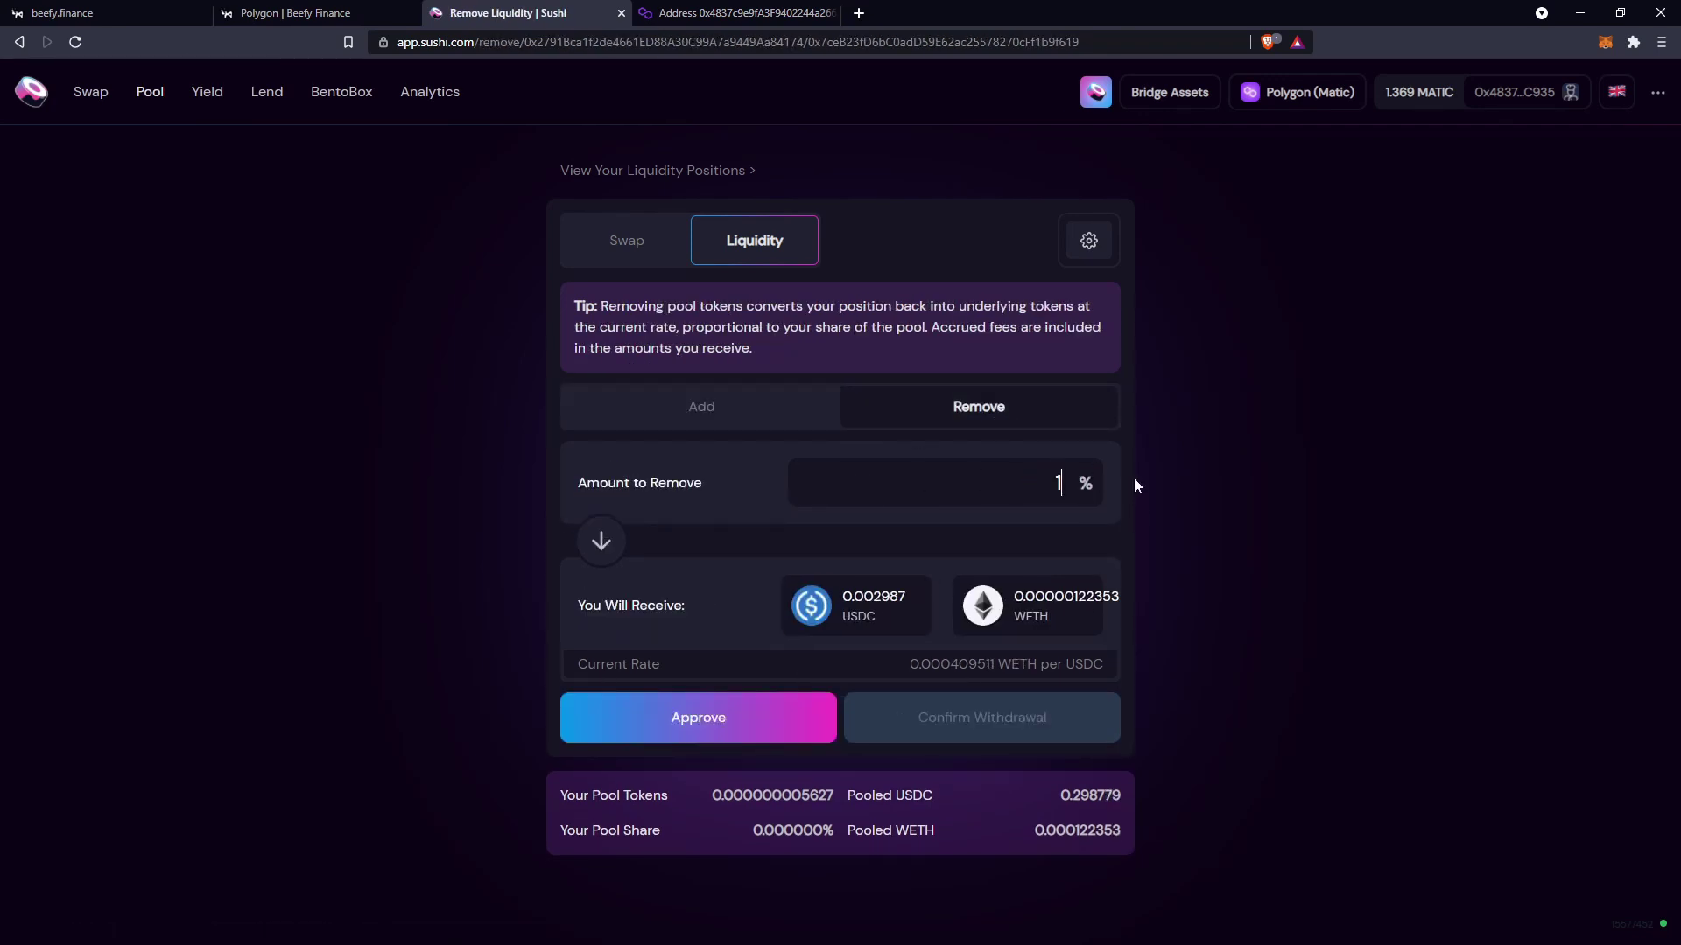
{"action": "type", "text": "100"}
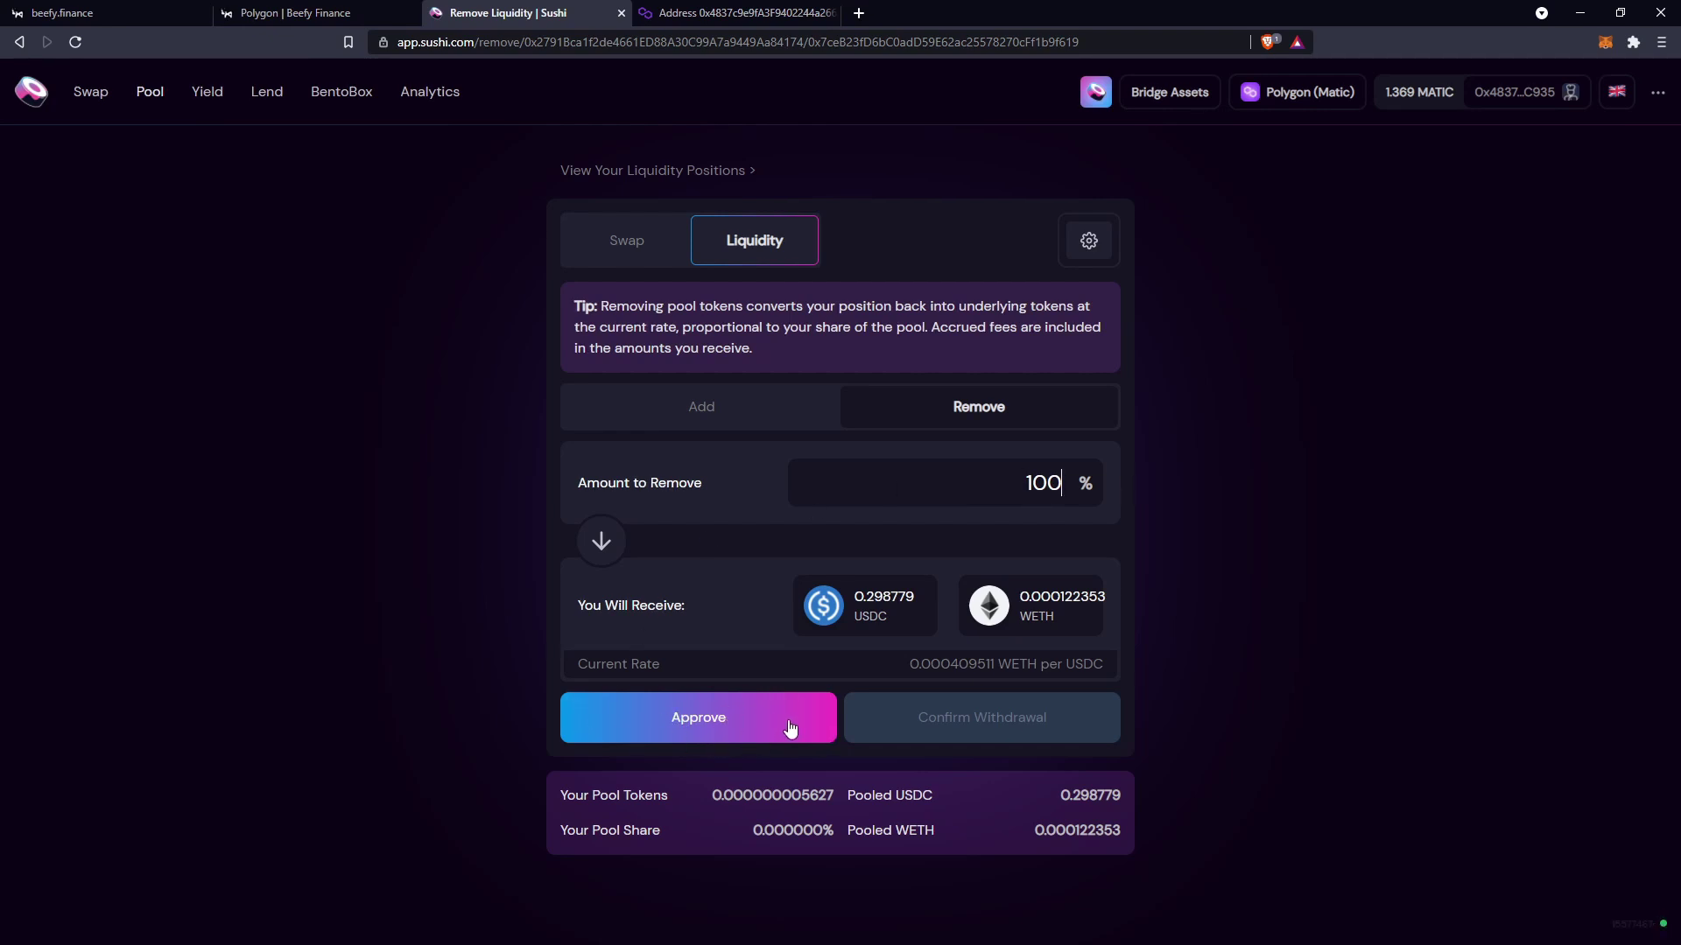
Step: Approve and sign the SLP pool token spending in MetaMask
{"action": "left_click", "coordinate": [714, 724]}
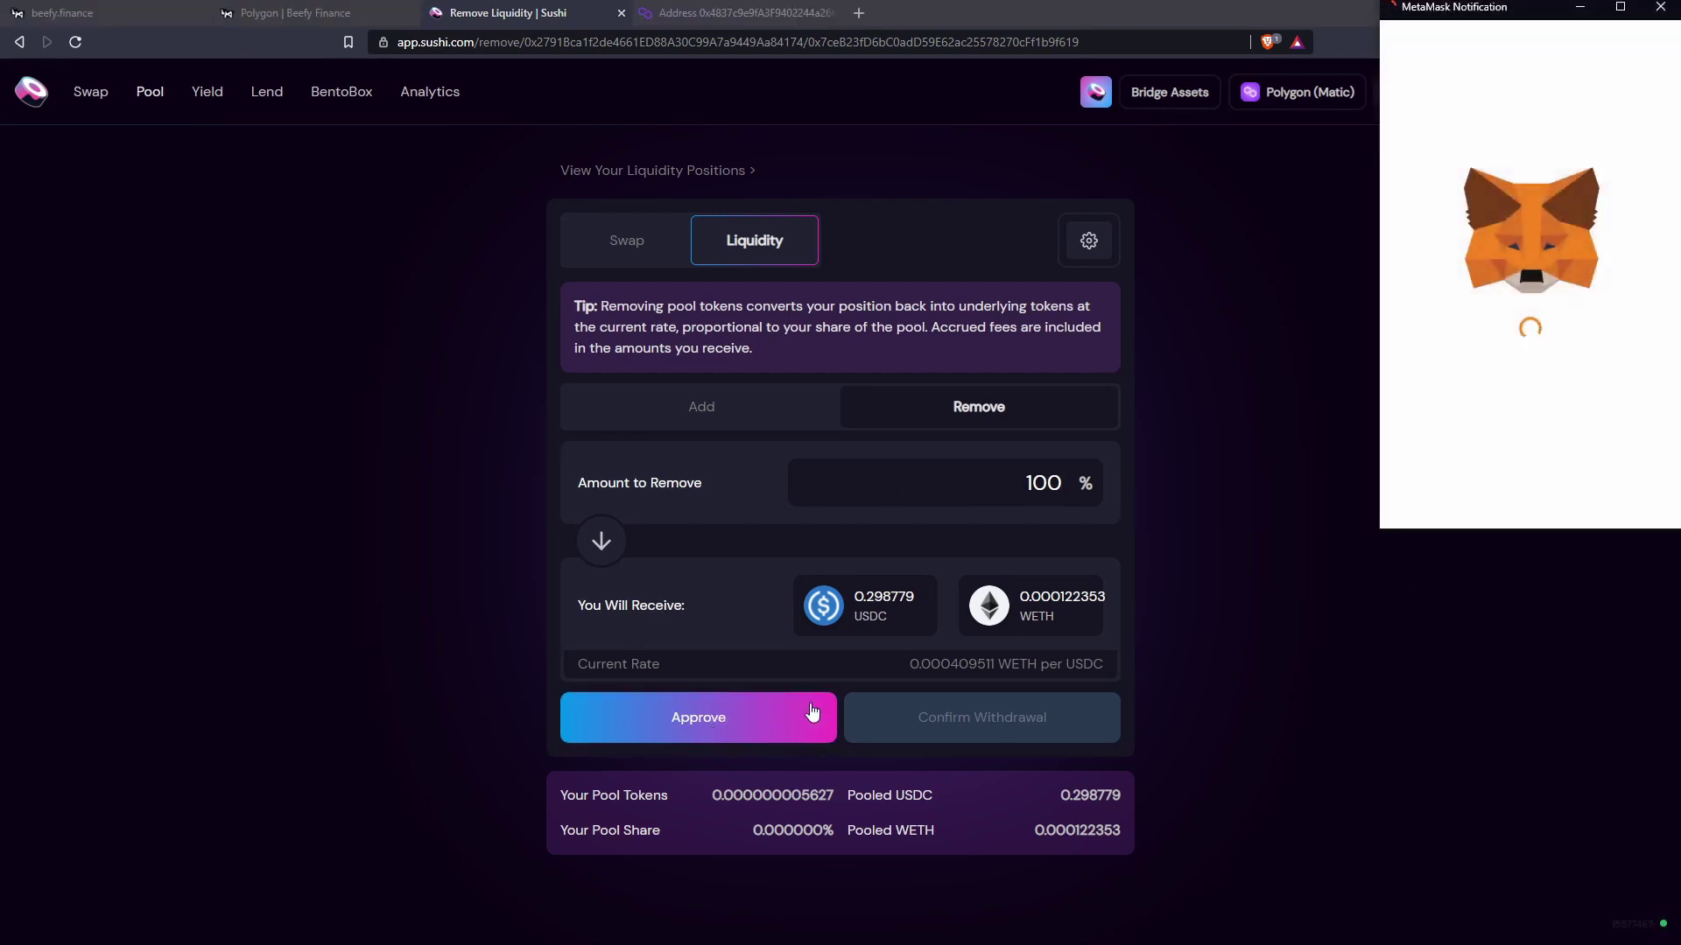
{"action": "left_click", "coordinate": [1619, 510]}
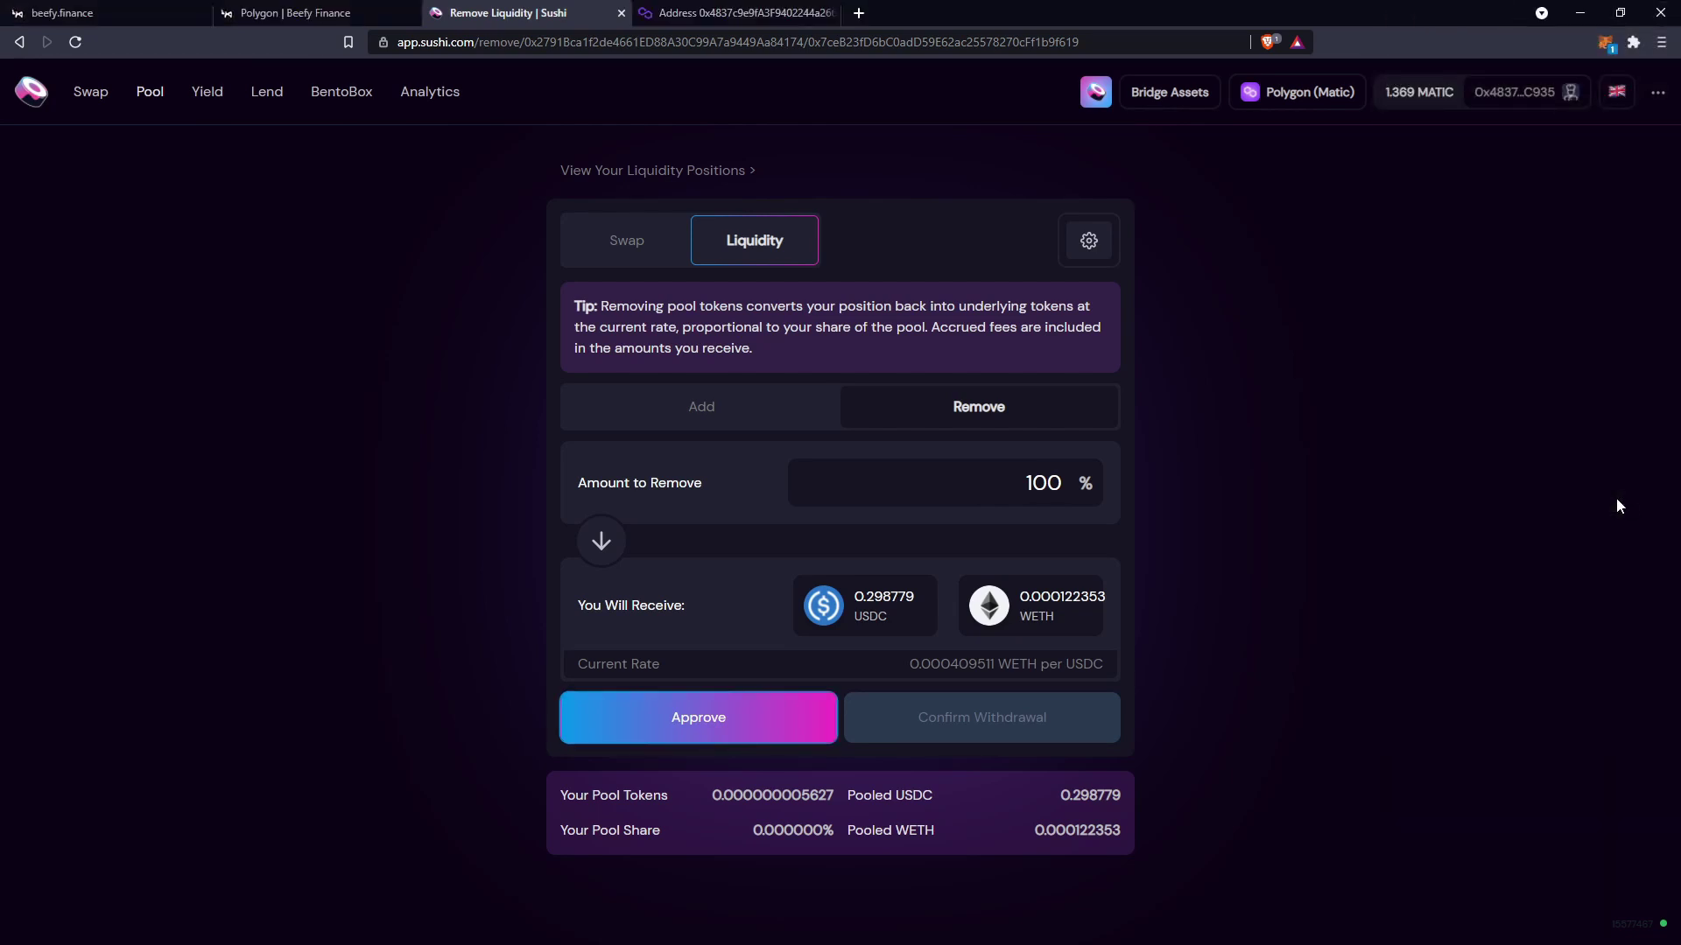
{"action": "left_click", "coordinate": [740, 743]}
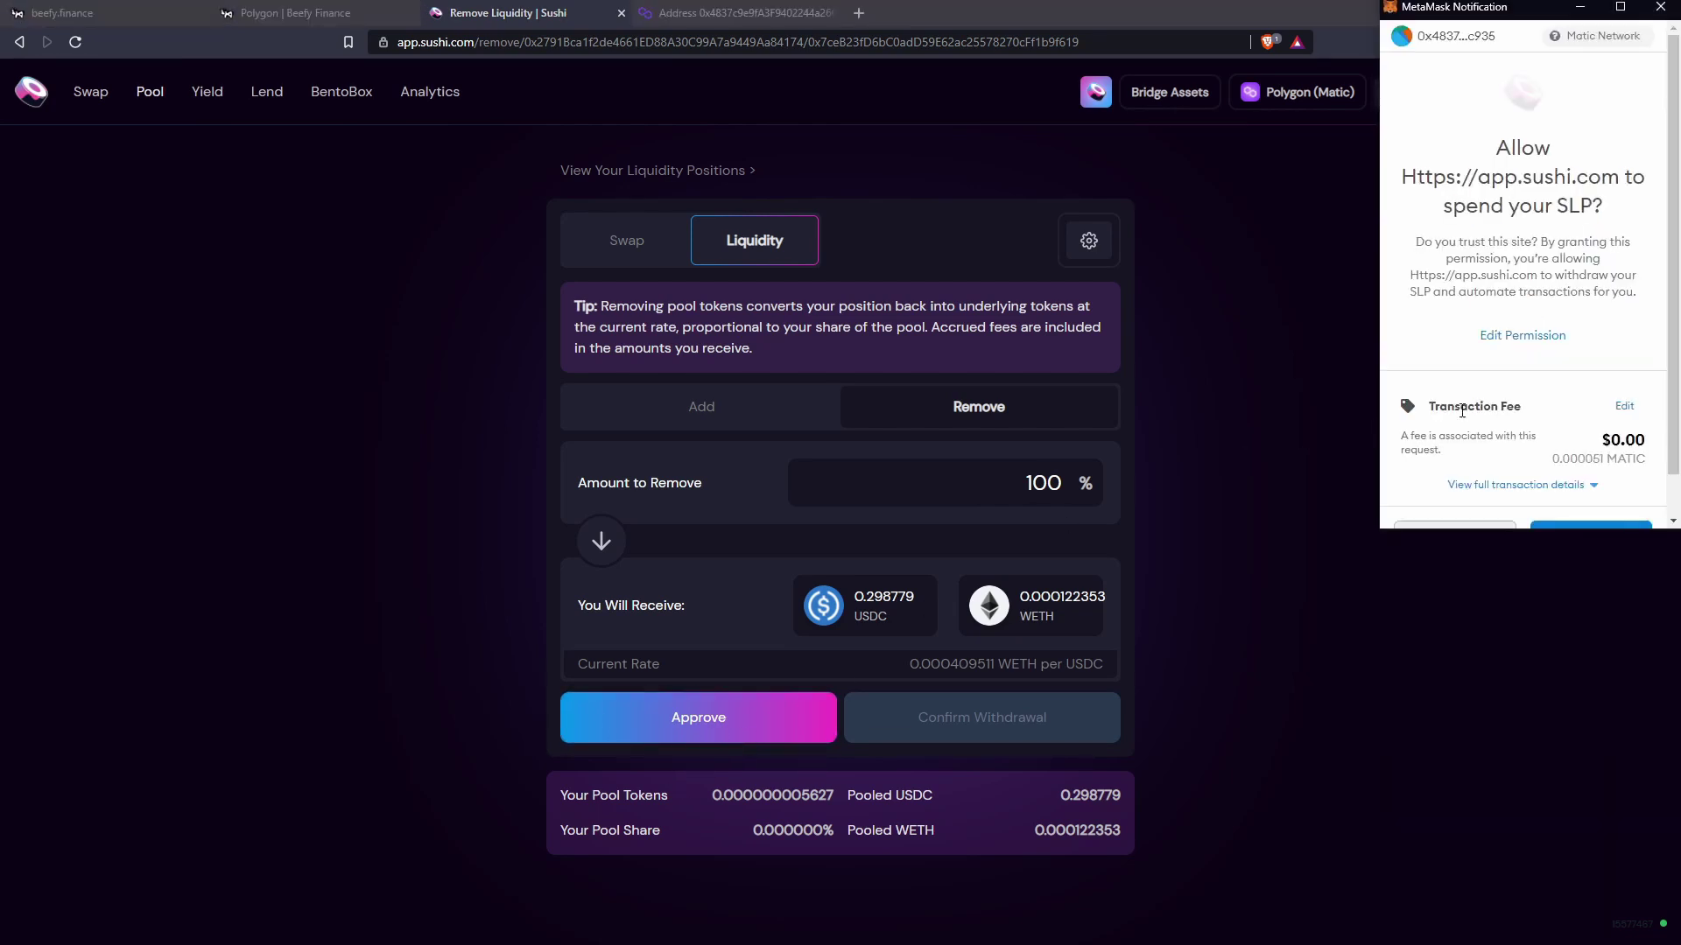
{"action": "scroll", "coordinate": [1624, 484], "scroll_direction": "down", "scroll_amount": 1}
{"action": "left_click", "coordinate": [1599, 501]}
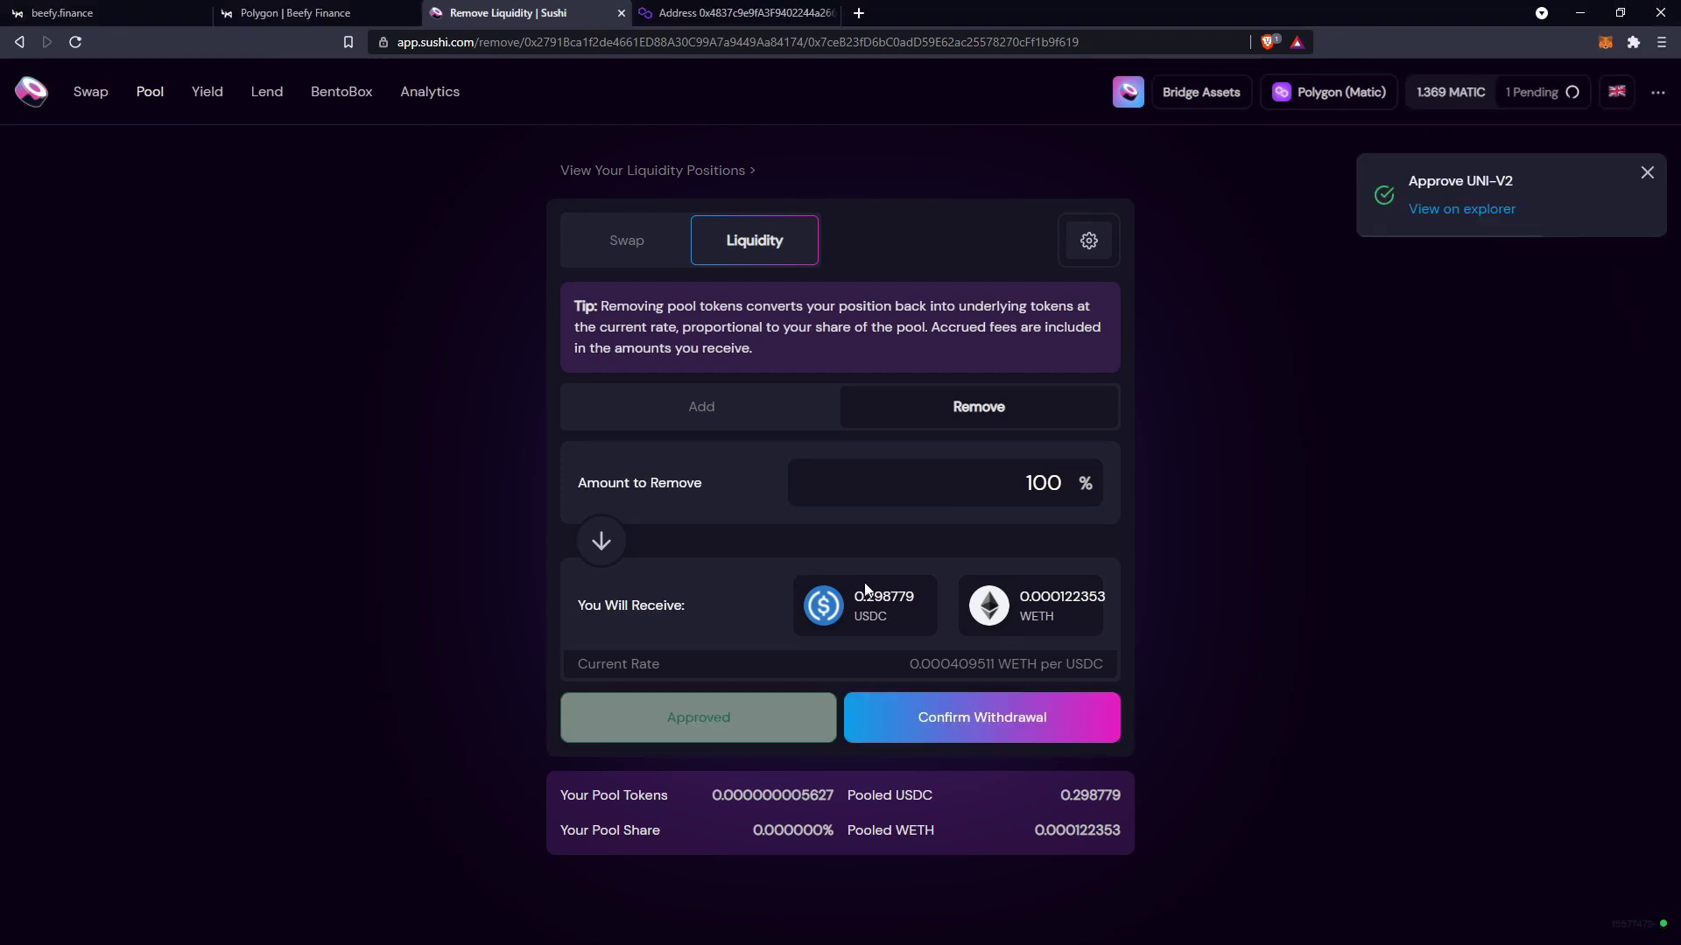
Step: Confirm withdrawing about 0.298 USDC and 0.000122 WETH, approving the transaction in MetaMask
{"action": "left_click", "coordinate": [1051, 733]}
{"action": "left_click", "coordinate": [906, 664]}
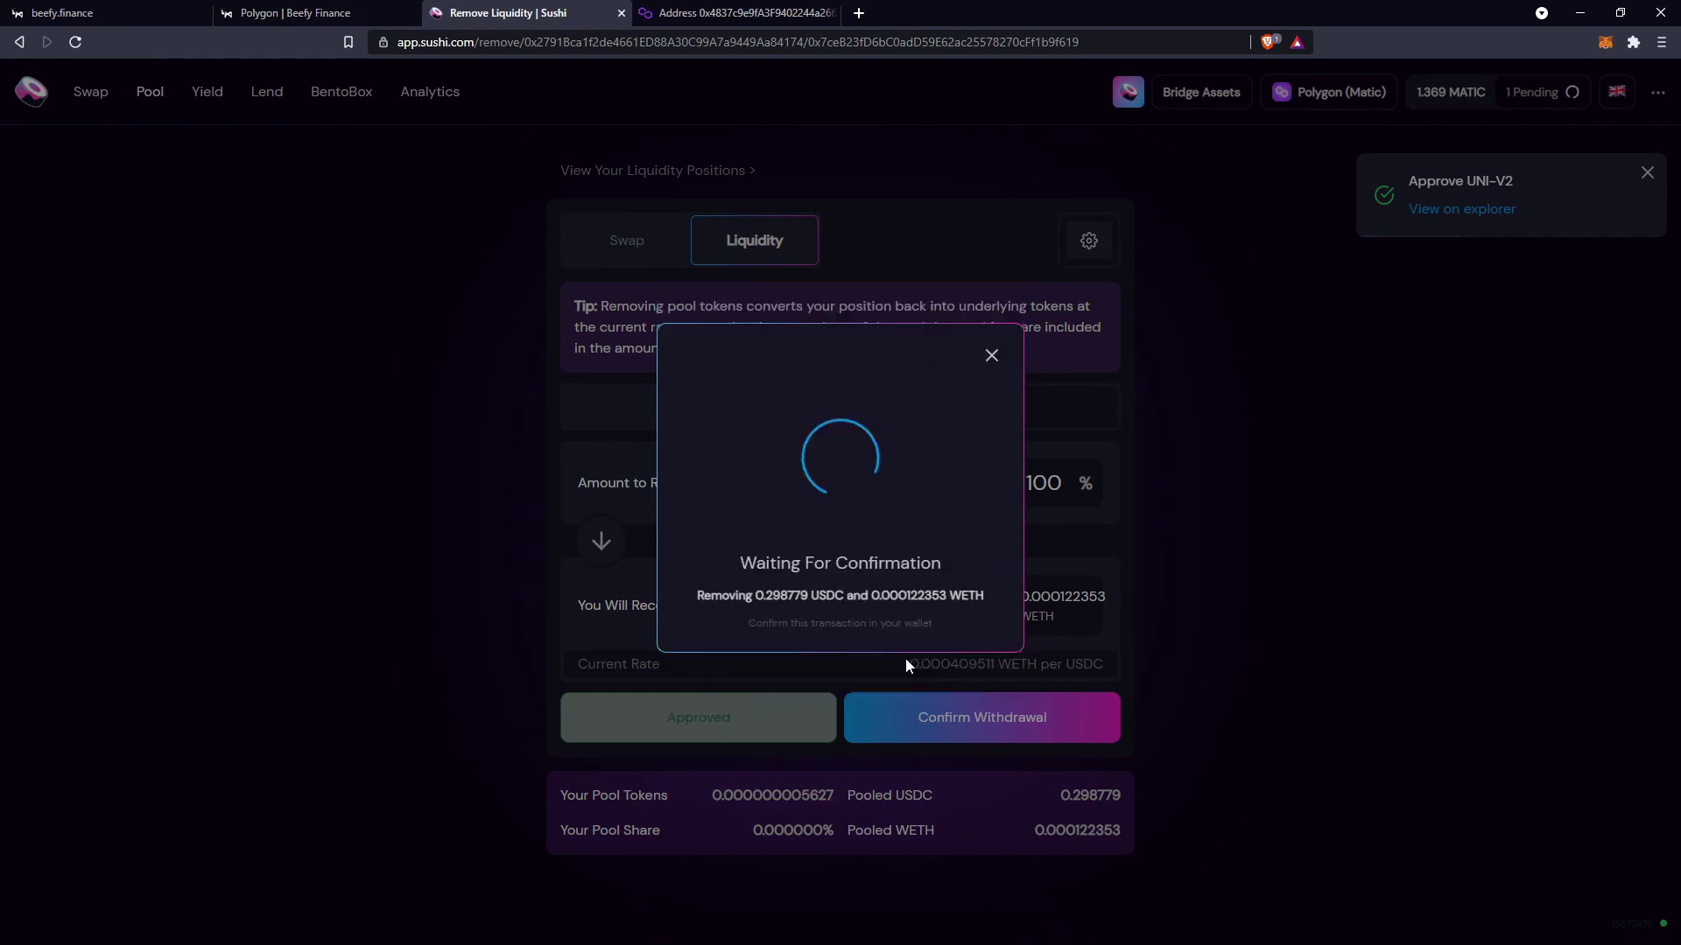
{"action": "left_click", "coordinate": [1616, 496]}
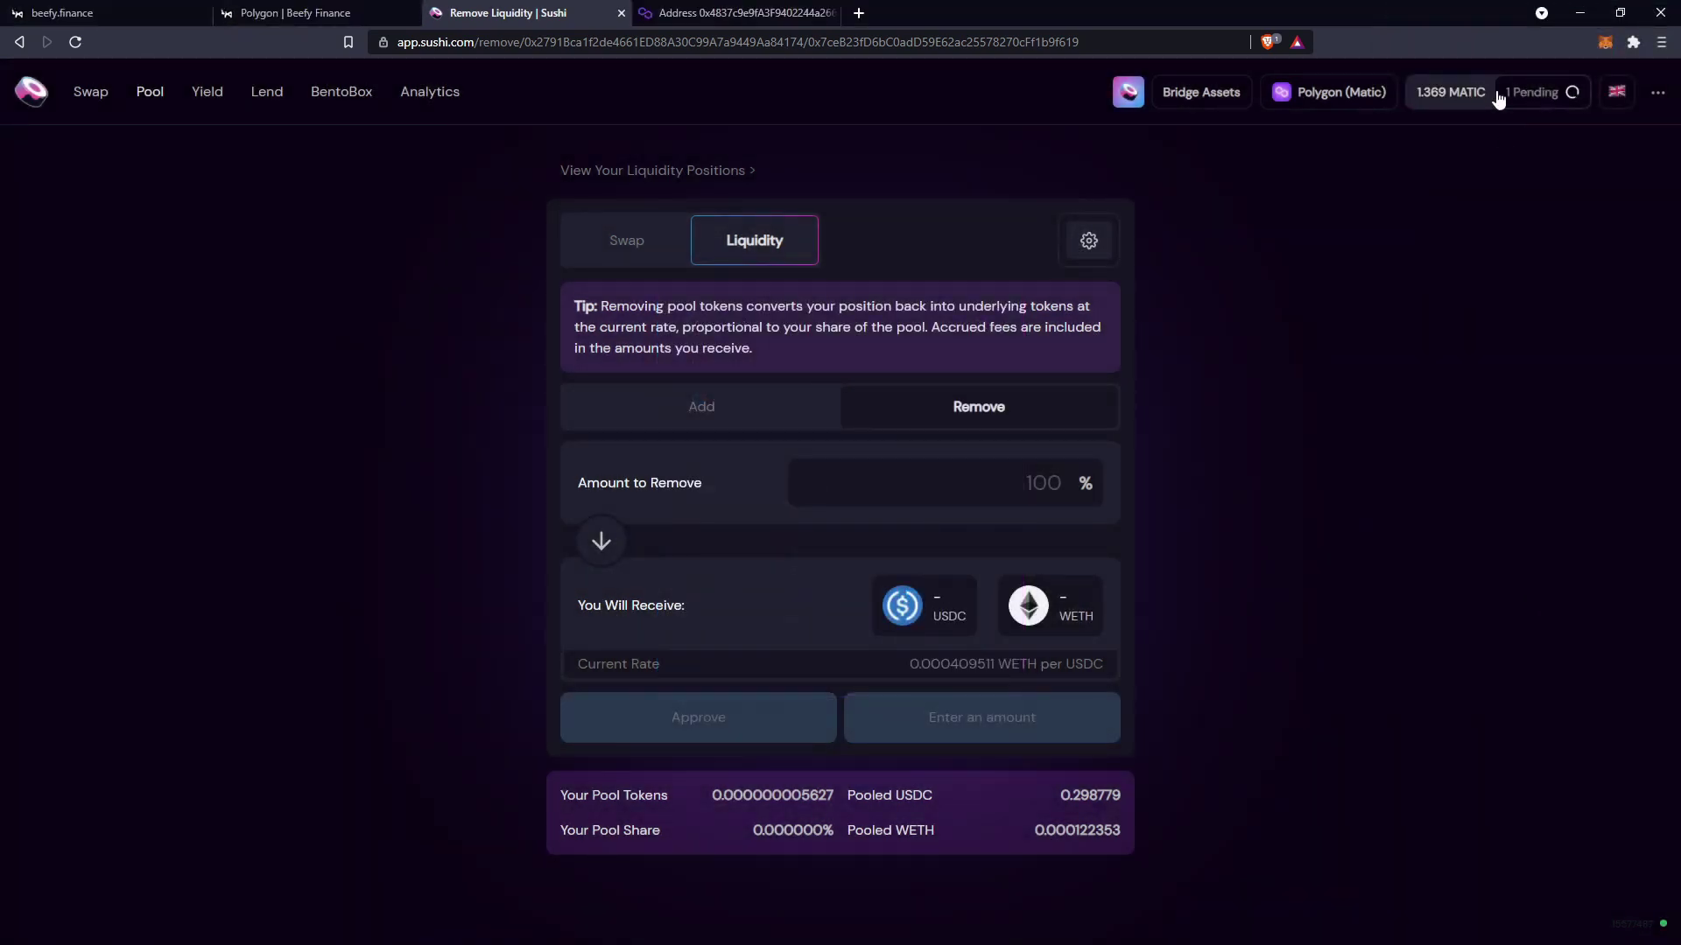
{"action": "left_click", "coordinate": [1556, 96]}
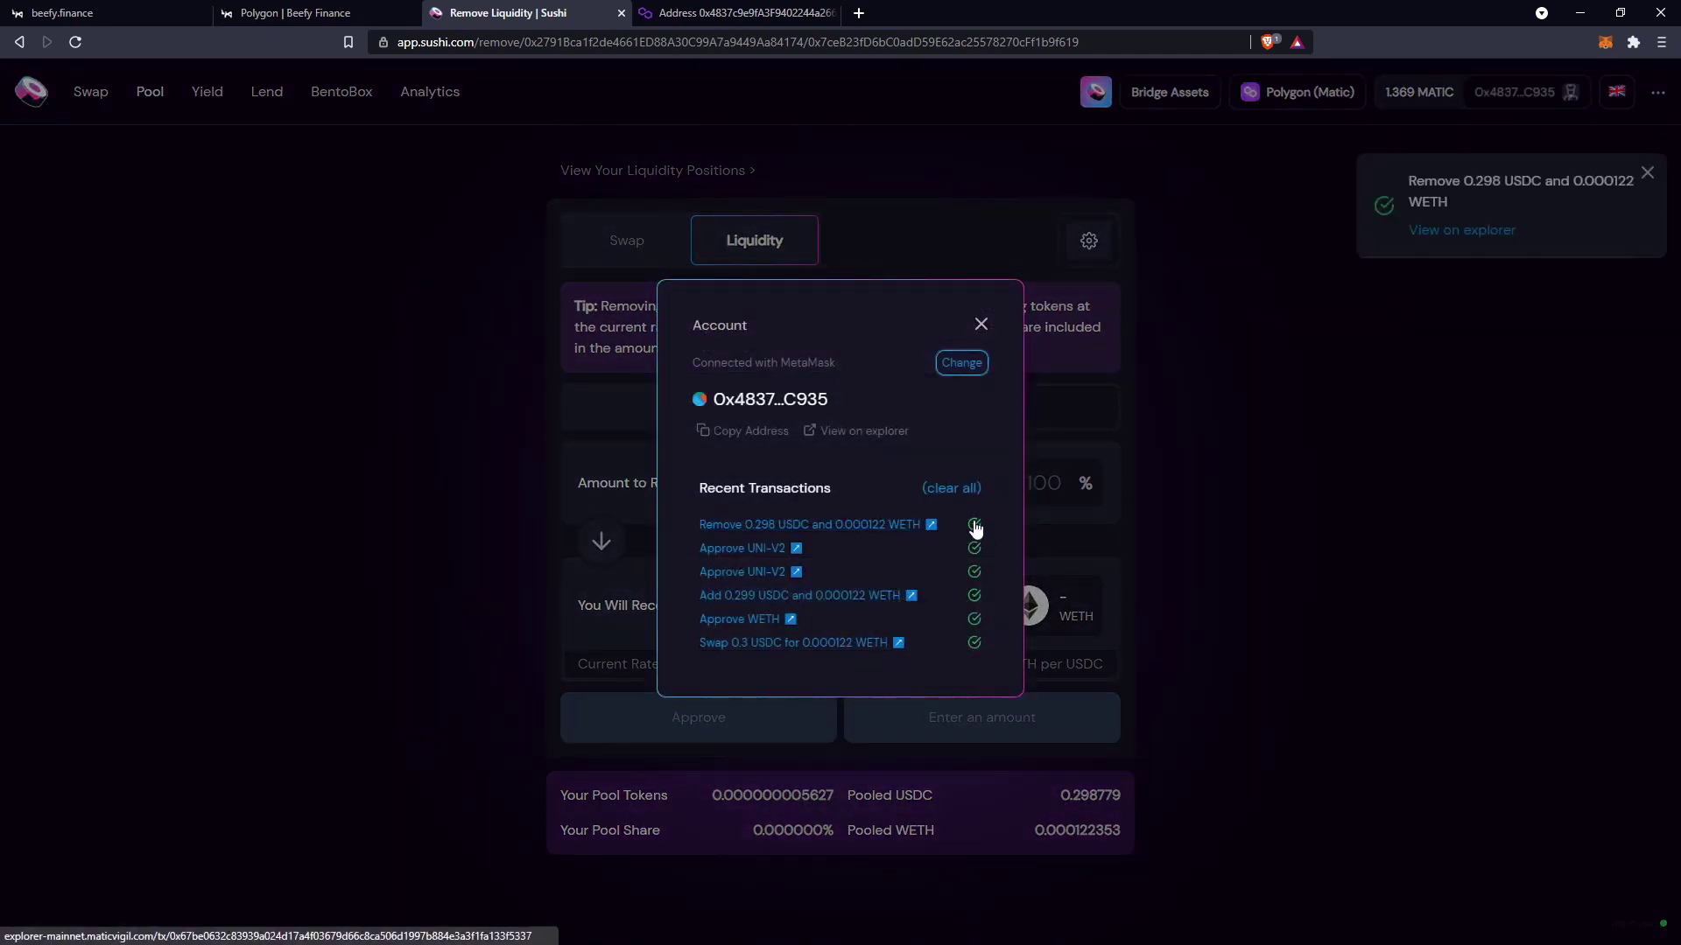
{"action": "left_click", "coordinate": [981, 325]}
Step: Swap the whole 0.000122 WETH for about 0.297 USDC and check the 0.712 USDC balance in MetaMask
{"action": "left_click", "coordinate": [627, 240]}
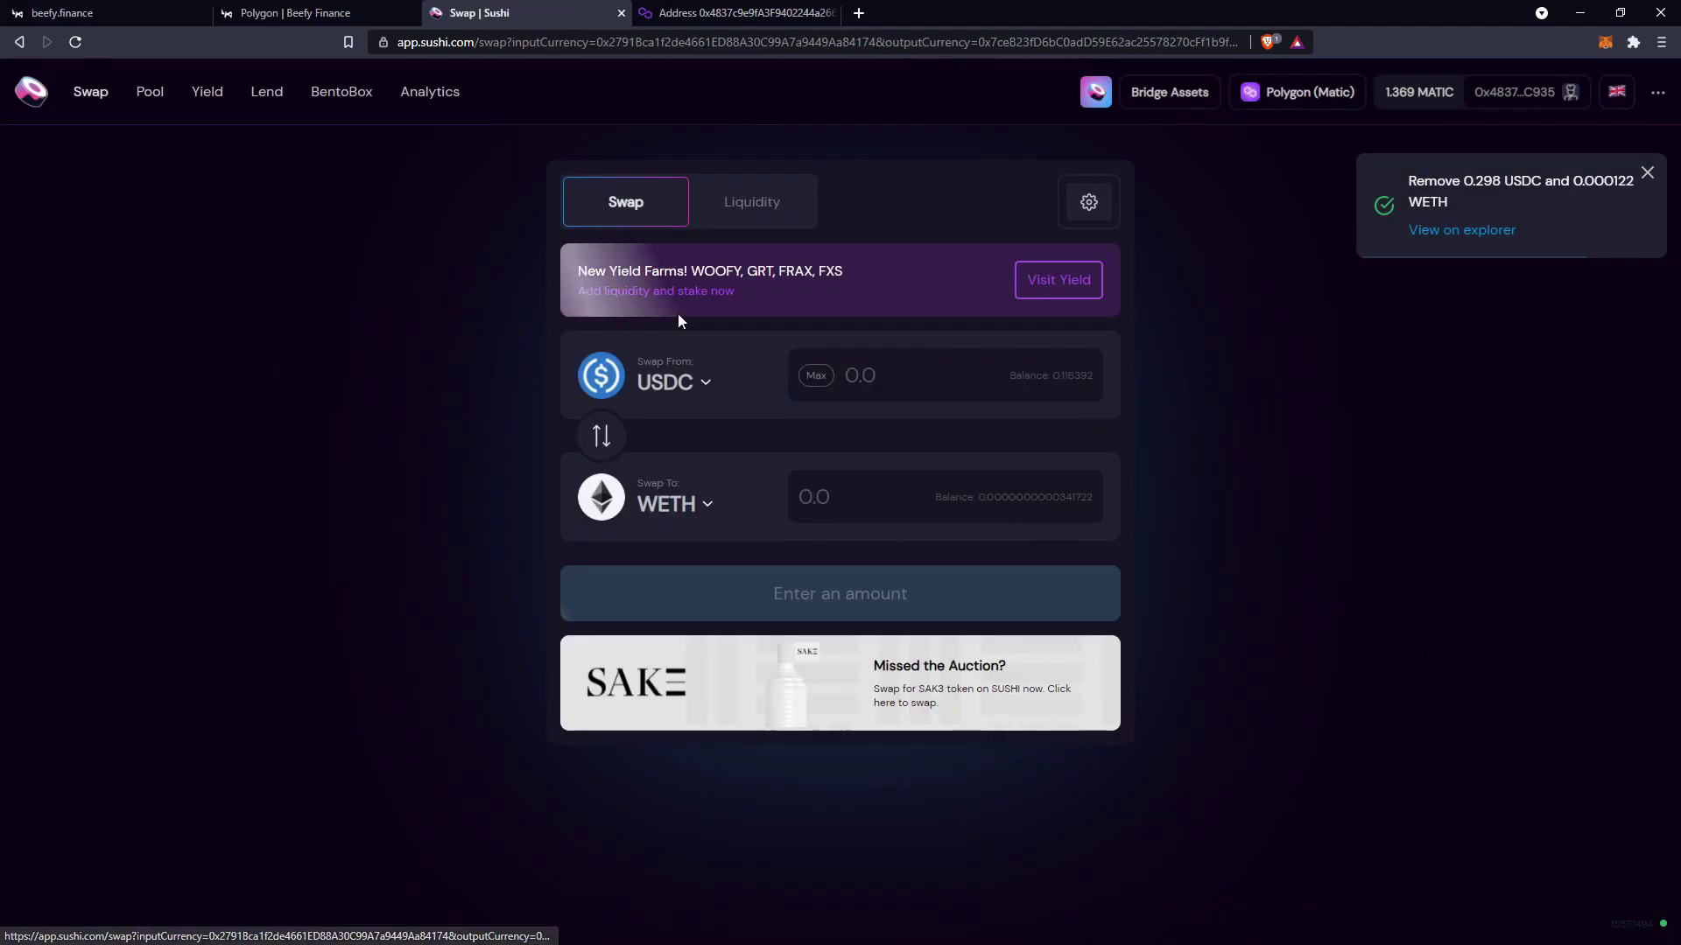
{"action": "left_click", "coordinate": [601, 435]}
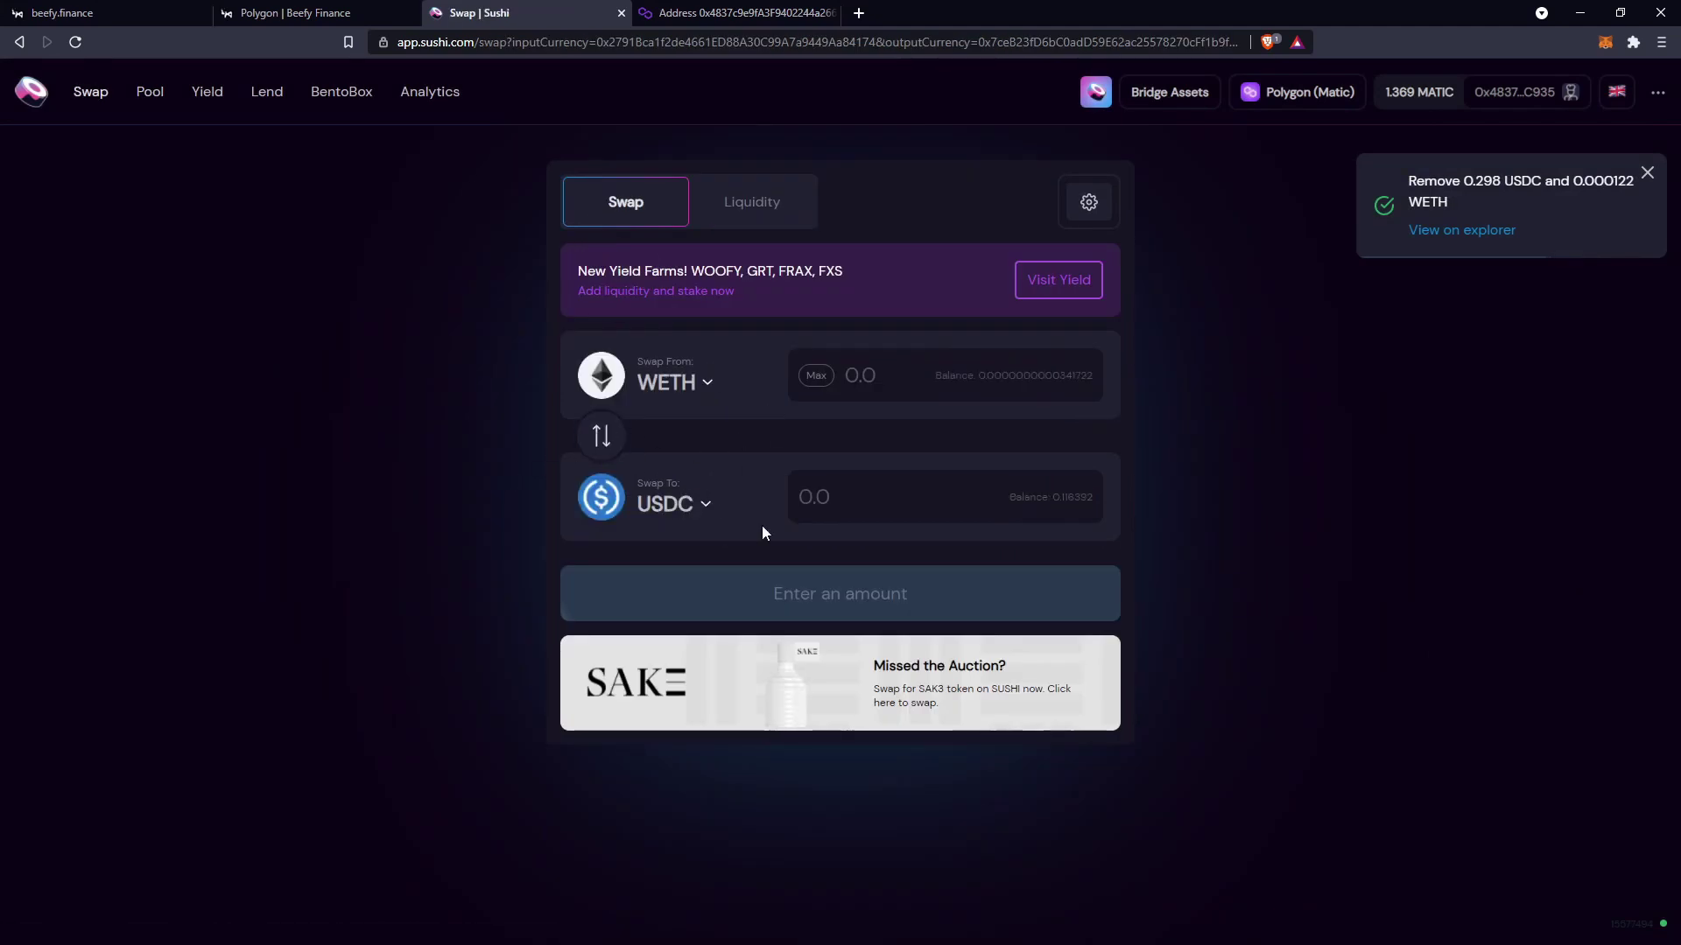
{"action": "left_click", "coordinate": [817, 376]}
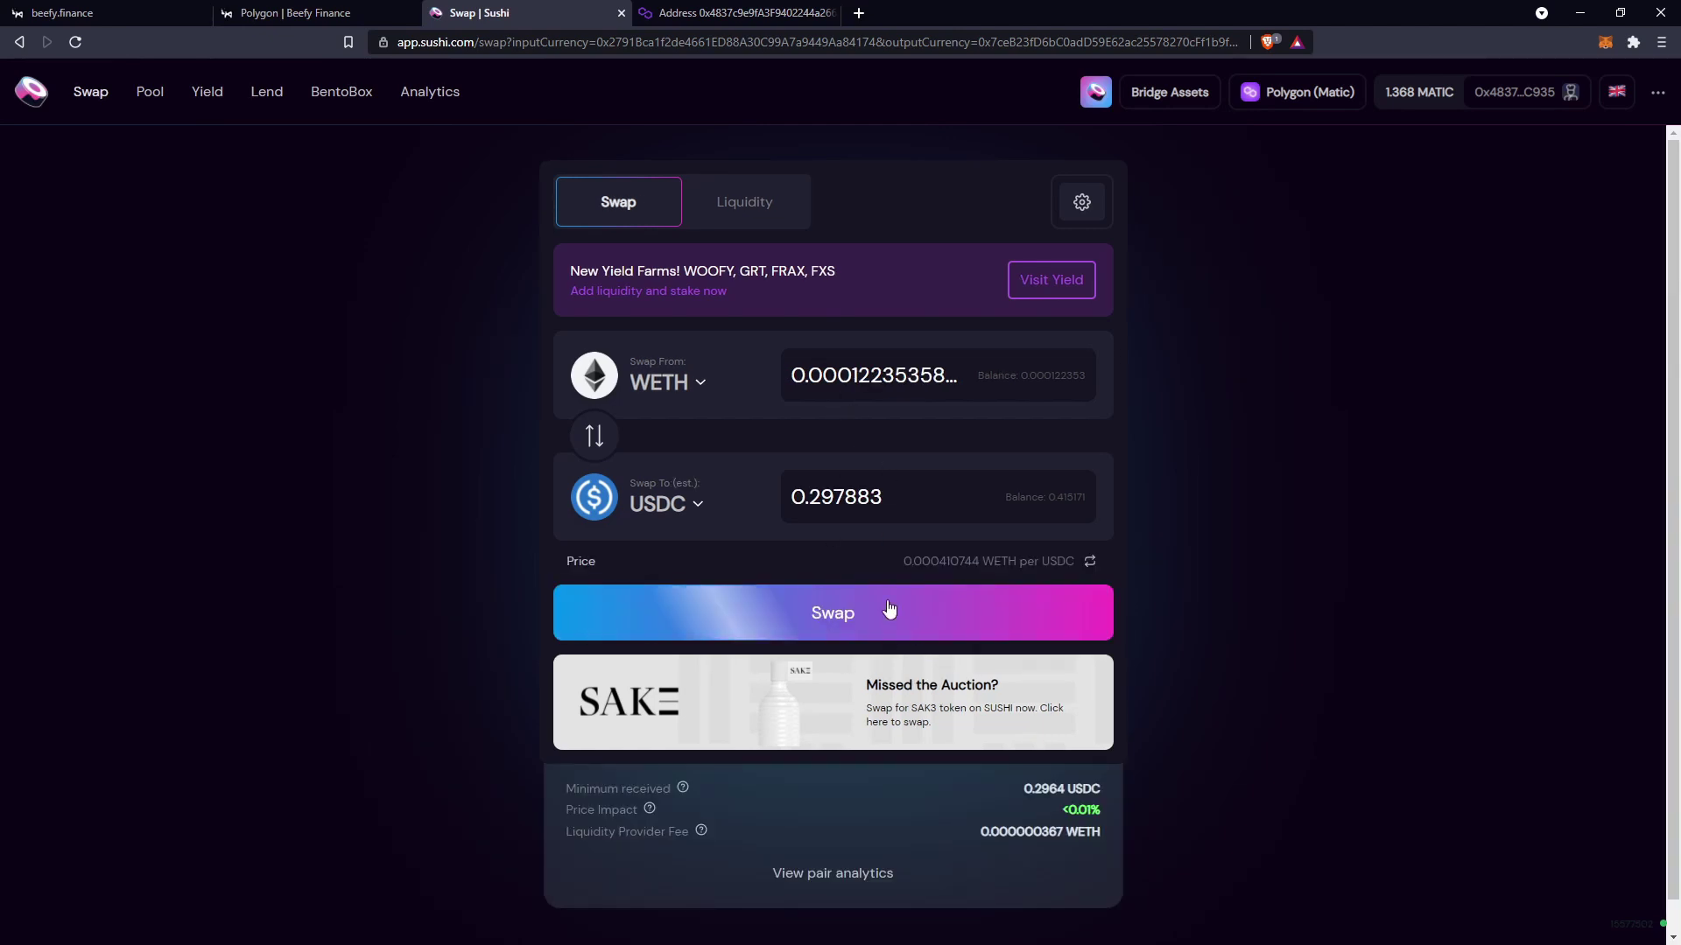
{"action": "left_click", "coordinate": [904, 613]}
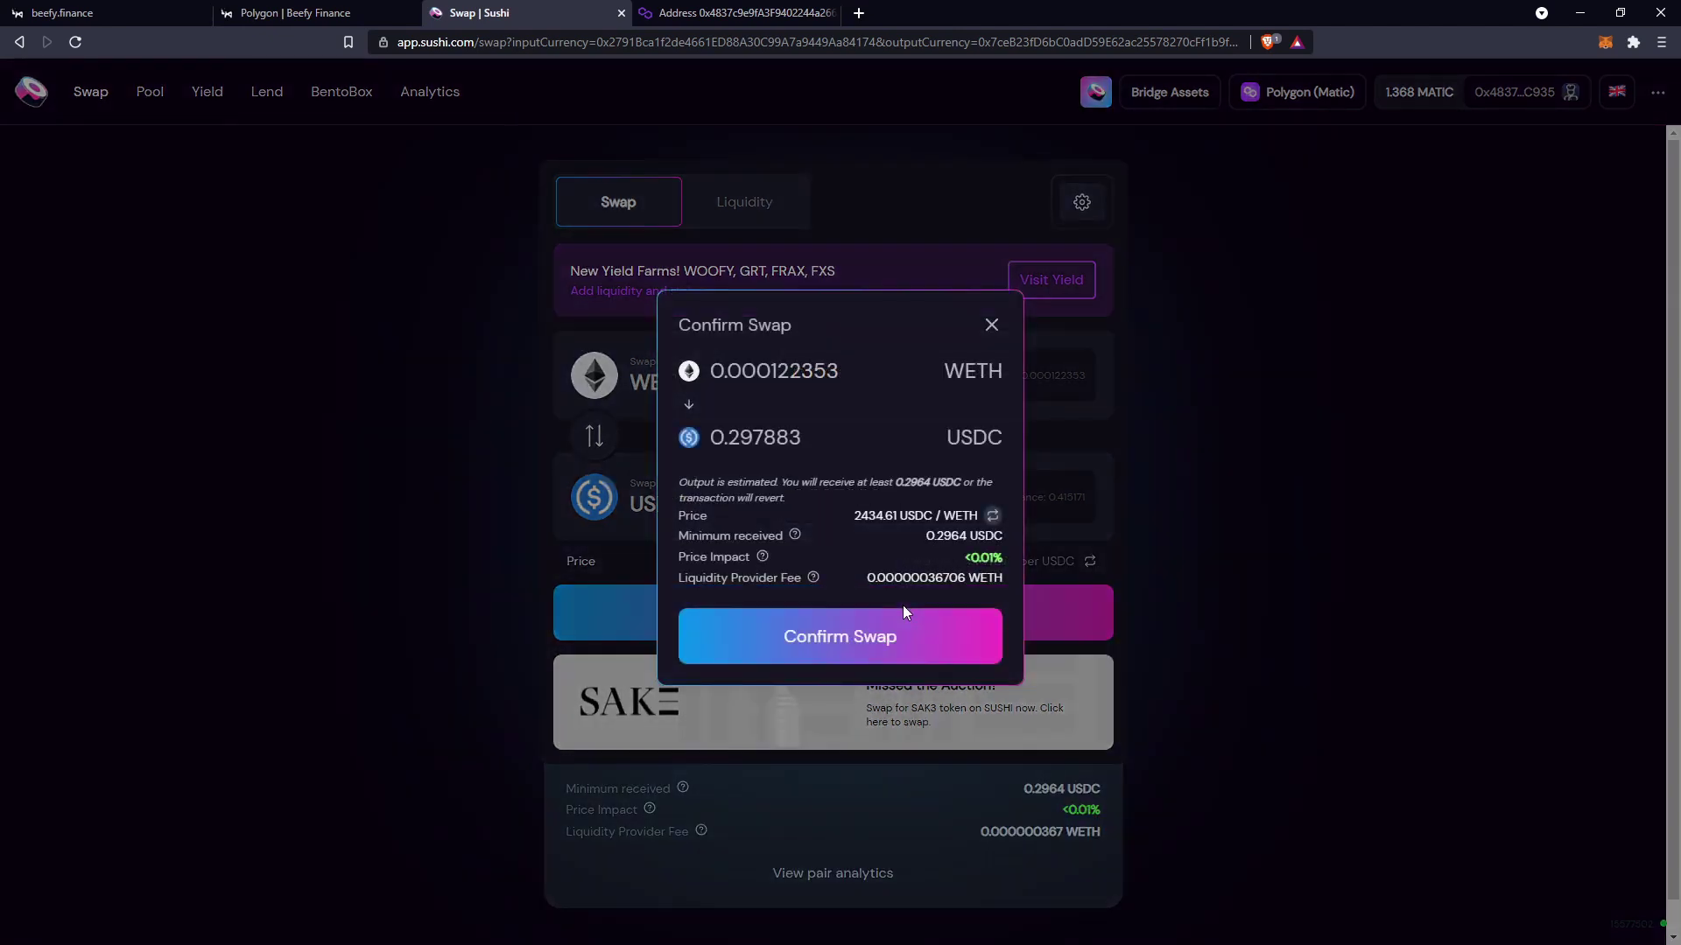
{"action": "left_click", "coordinate": [911, 650]}
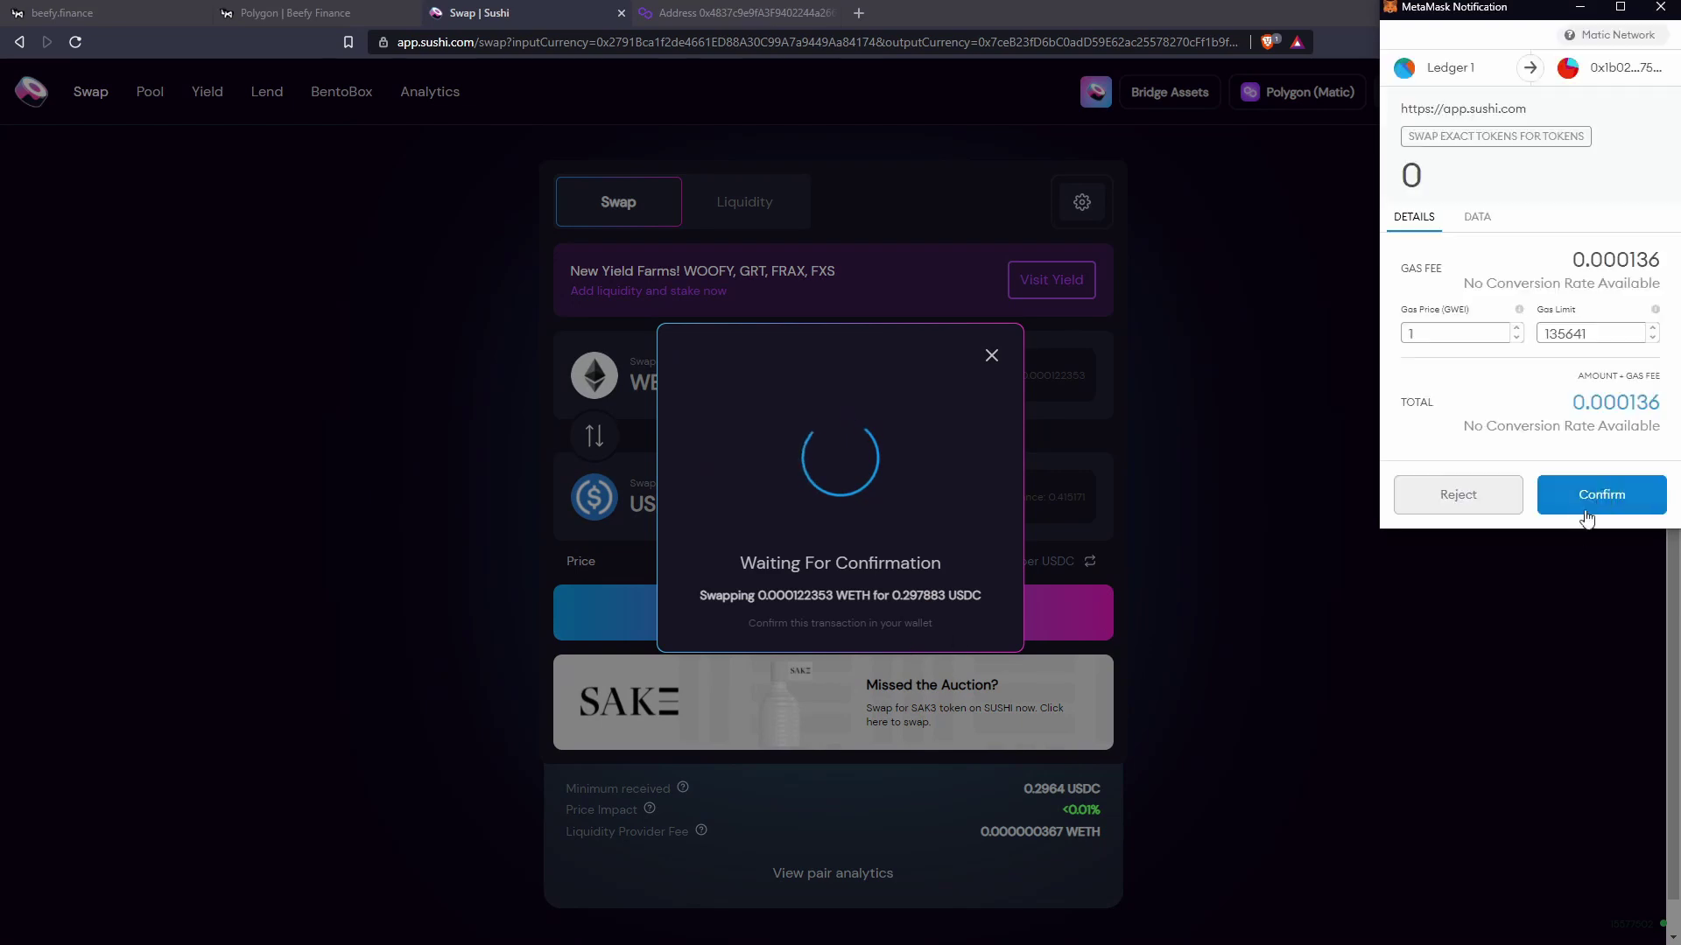
{"action": "left_click", "coordinate": [1604, 488]}
{"action": "left_click", "coordinate": [1553, 93]}
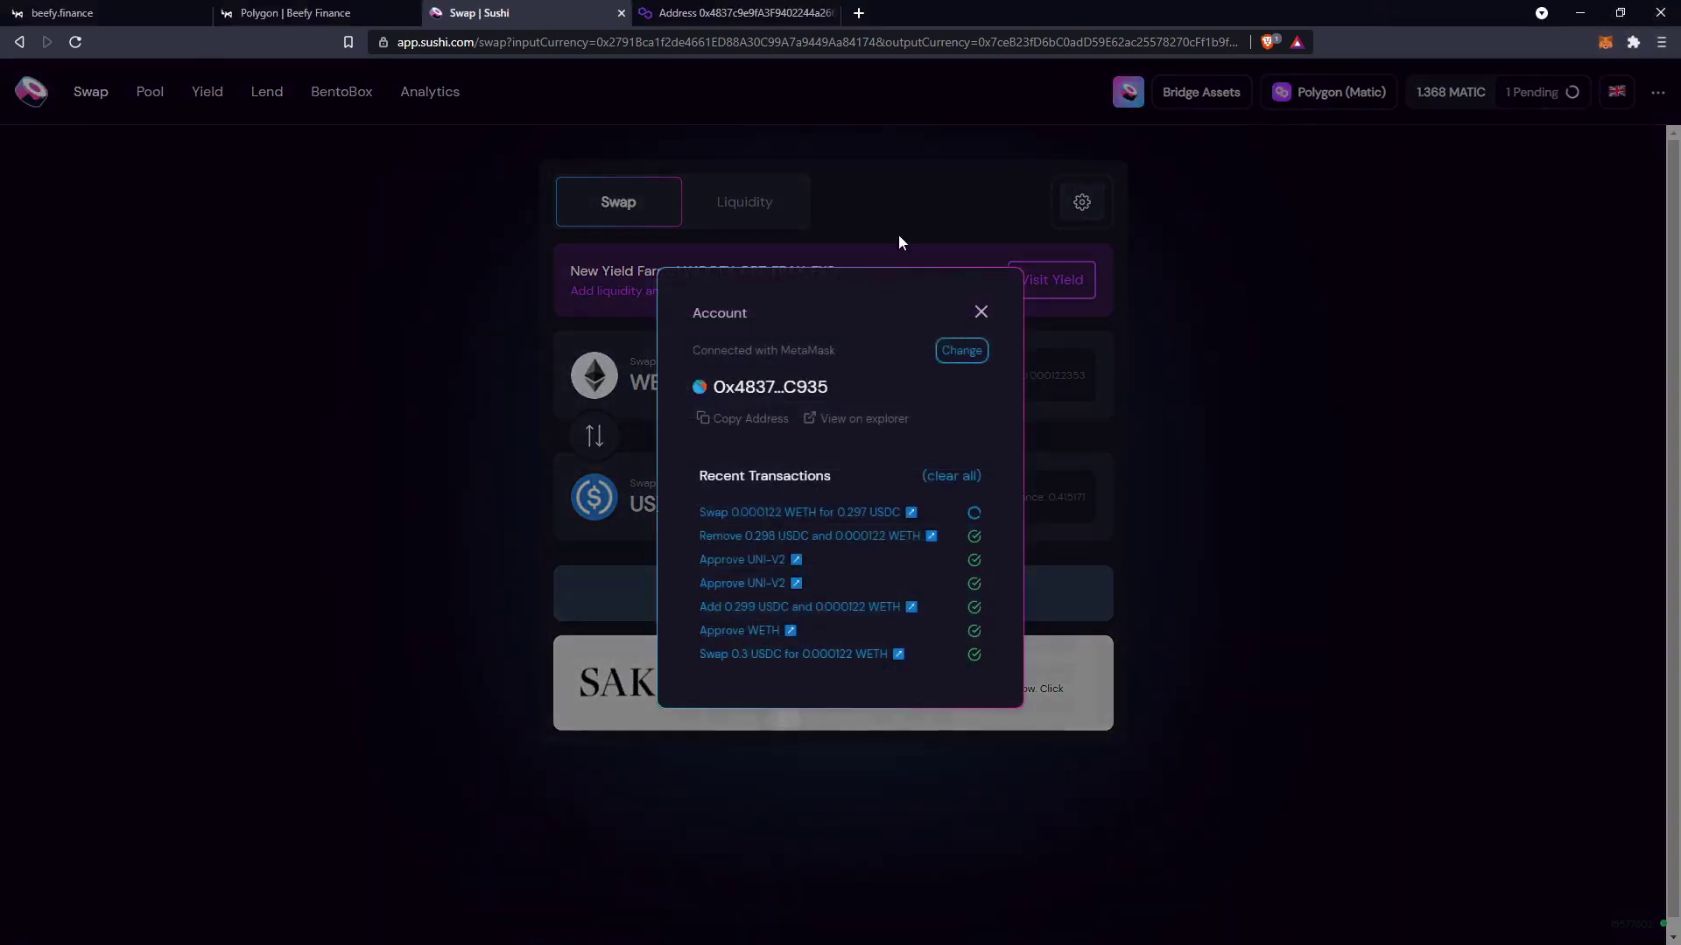
{"action": "left_click", "coordinate": [1605, 43]}
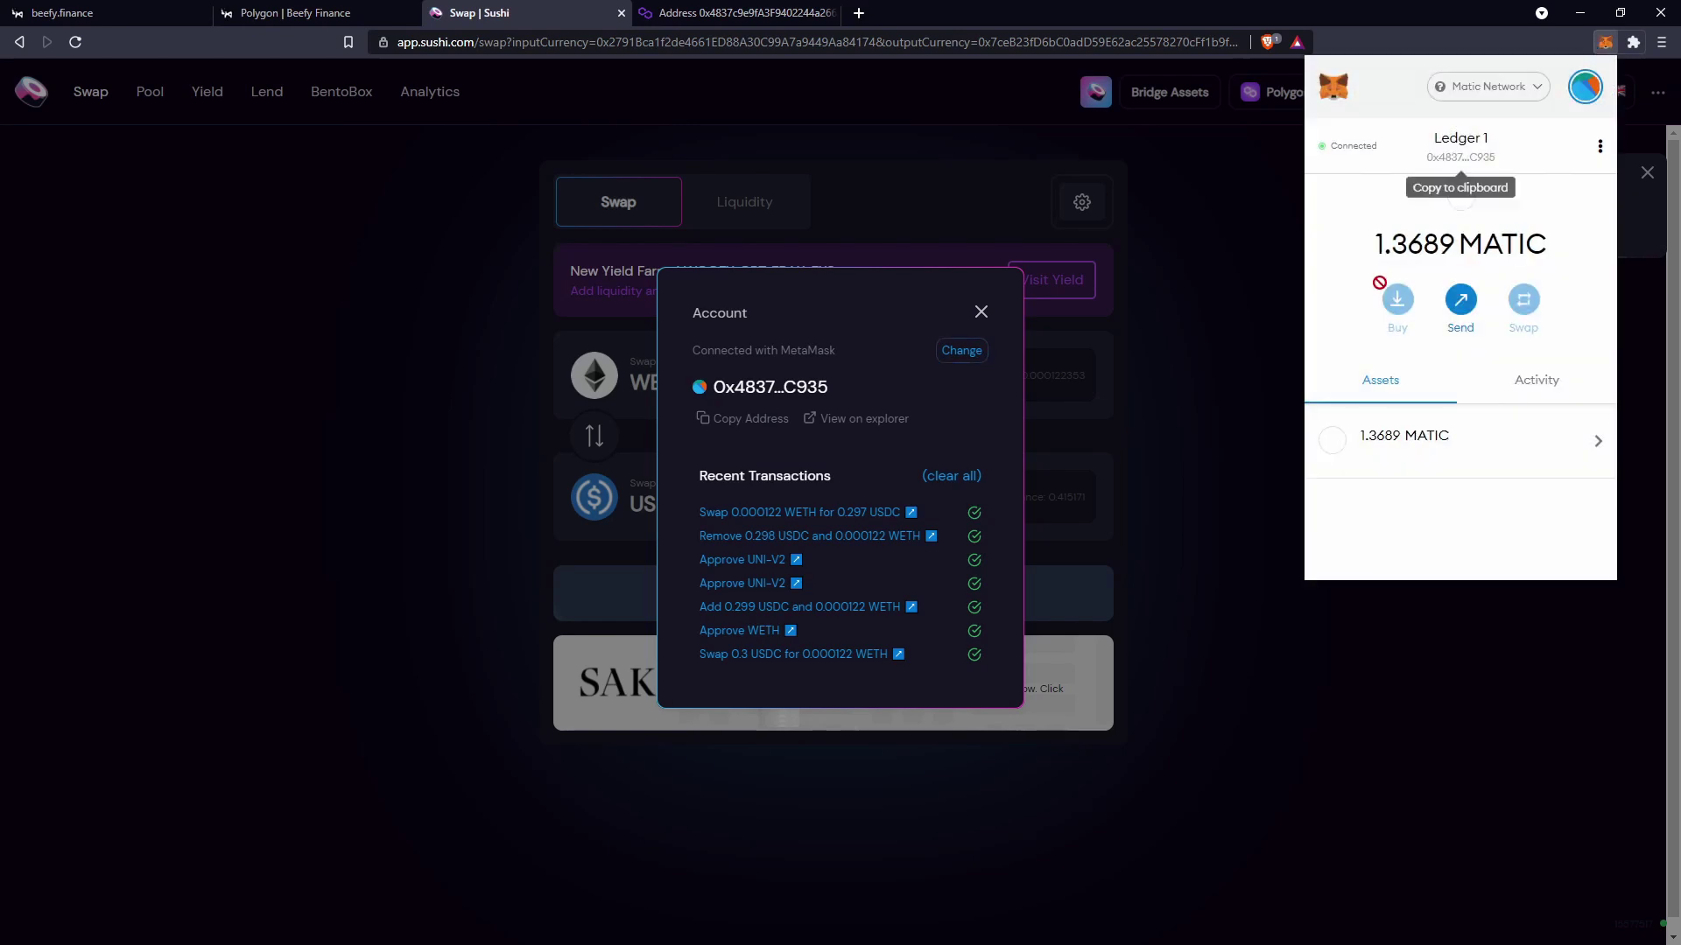
{"action": "scroll", "coordinate": [1462, 428], "scroll_direction": "down", "scroll_amount": 3}
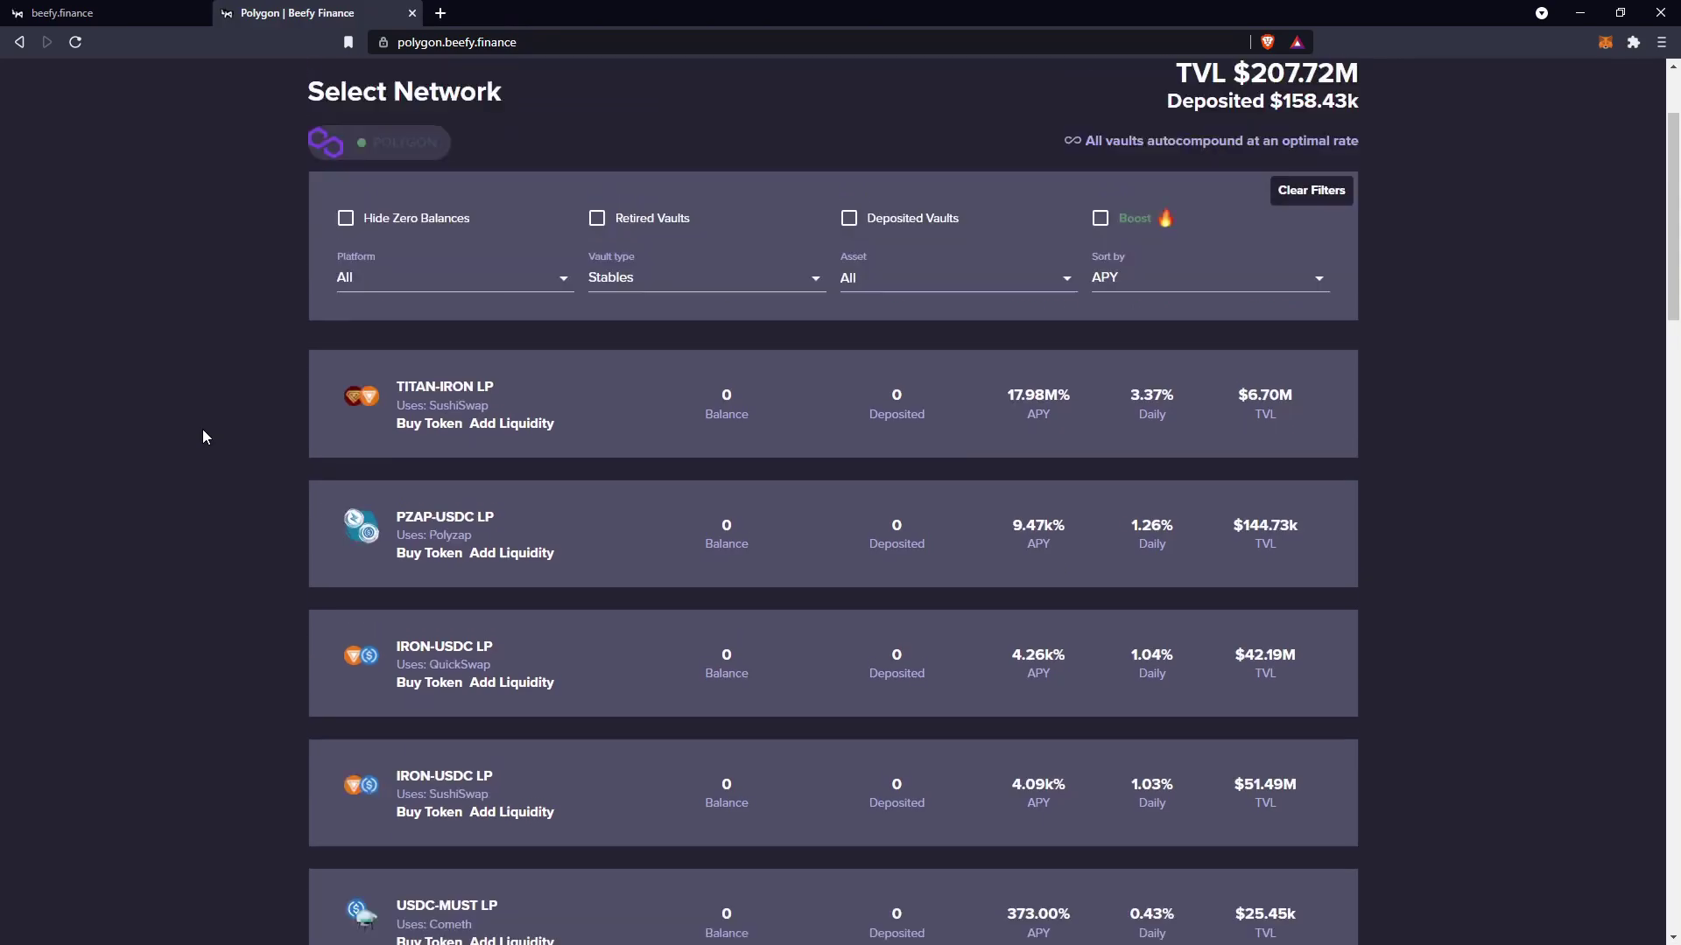
Step: Scroll to the PZAP-USDC LP vault and open its PolyZap page for buying PZAP
{"action": "scroll", "coordinate": [210, 447], "scroll_direction": "down", "scroll_amount": 5}
{"action": "scroll", "coordinate": [211, 446], "scroll_direction": "up", "scroll_amount": 5}
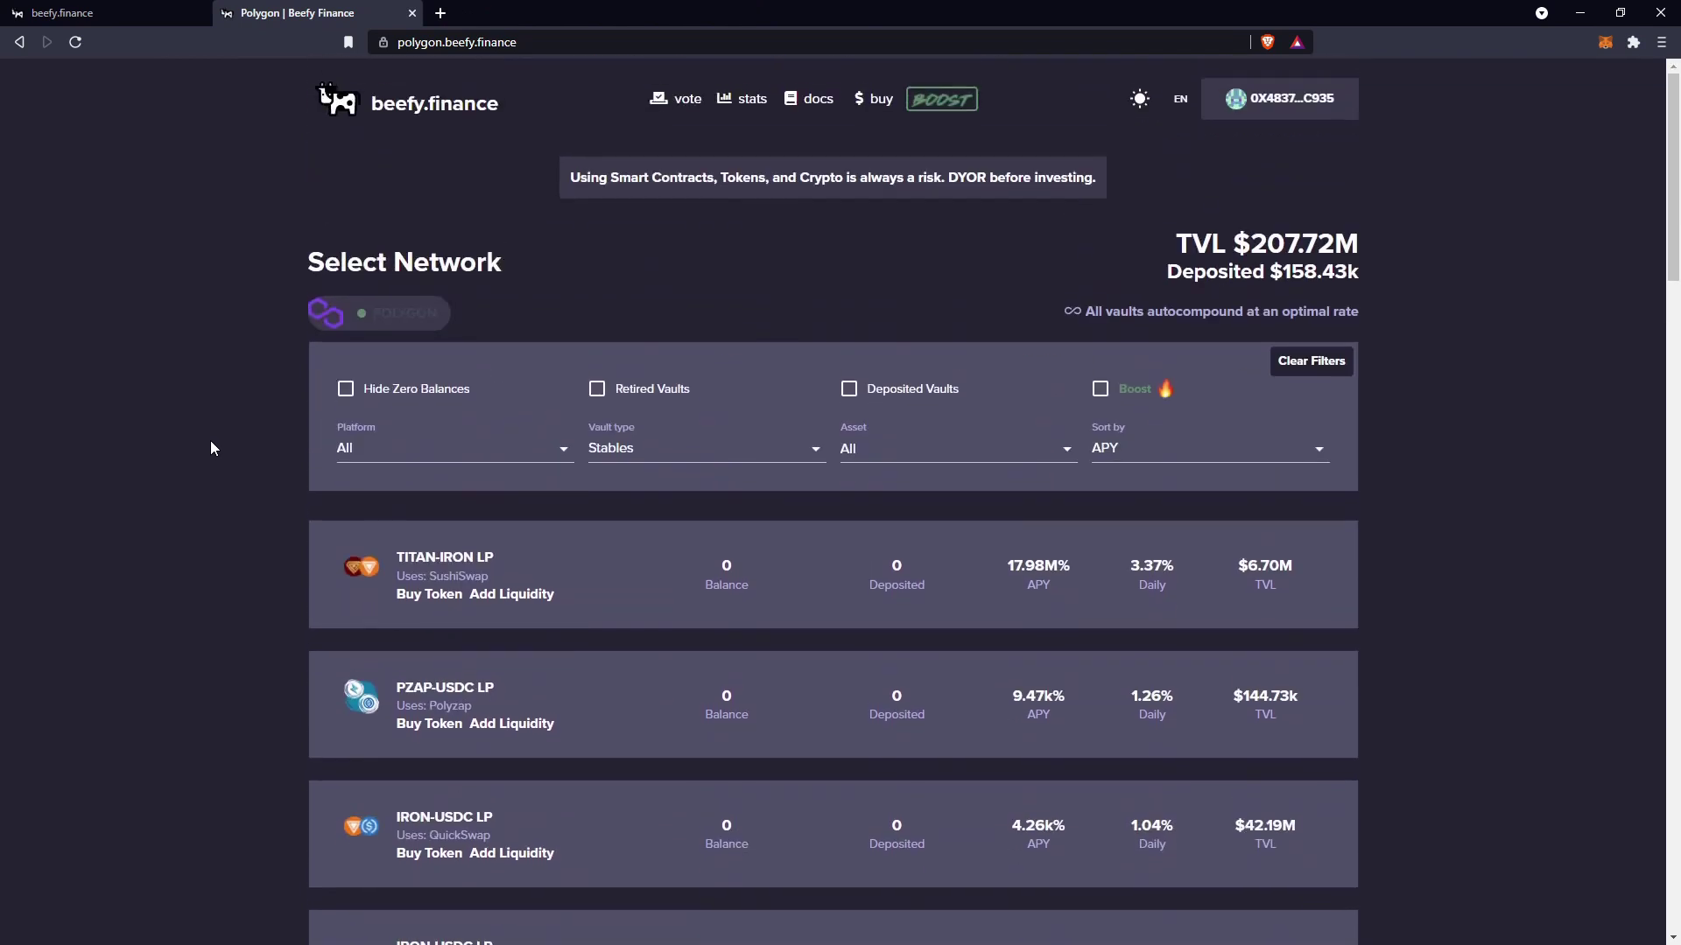
{"action": "scroll", "coordinate": [234, 435], "scroll_direction": "down", "scroll_amount": 2}
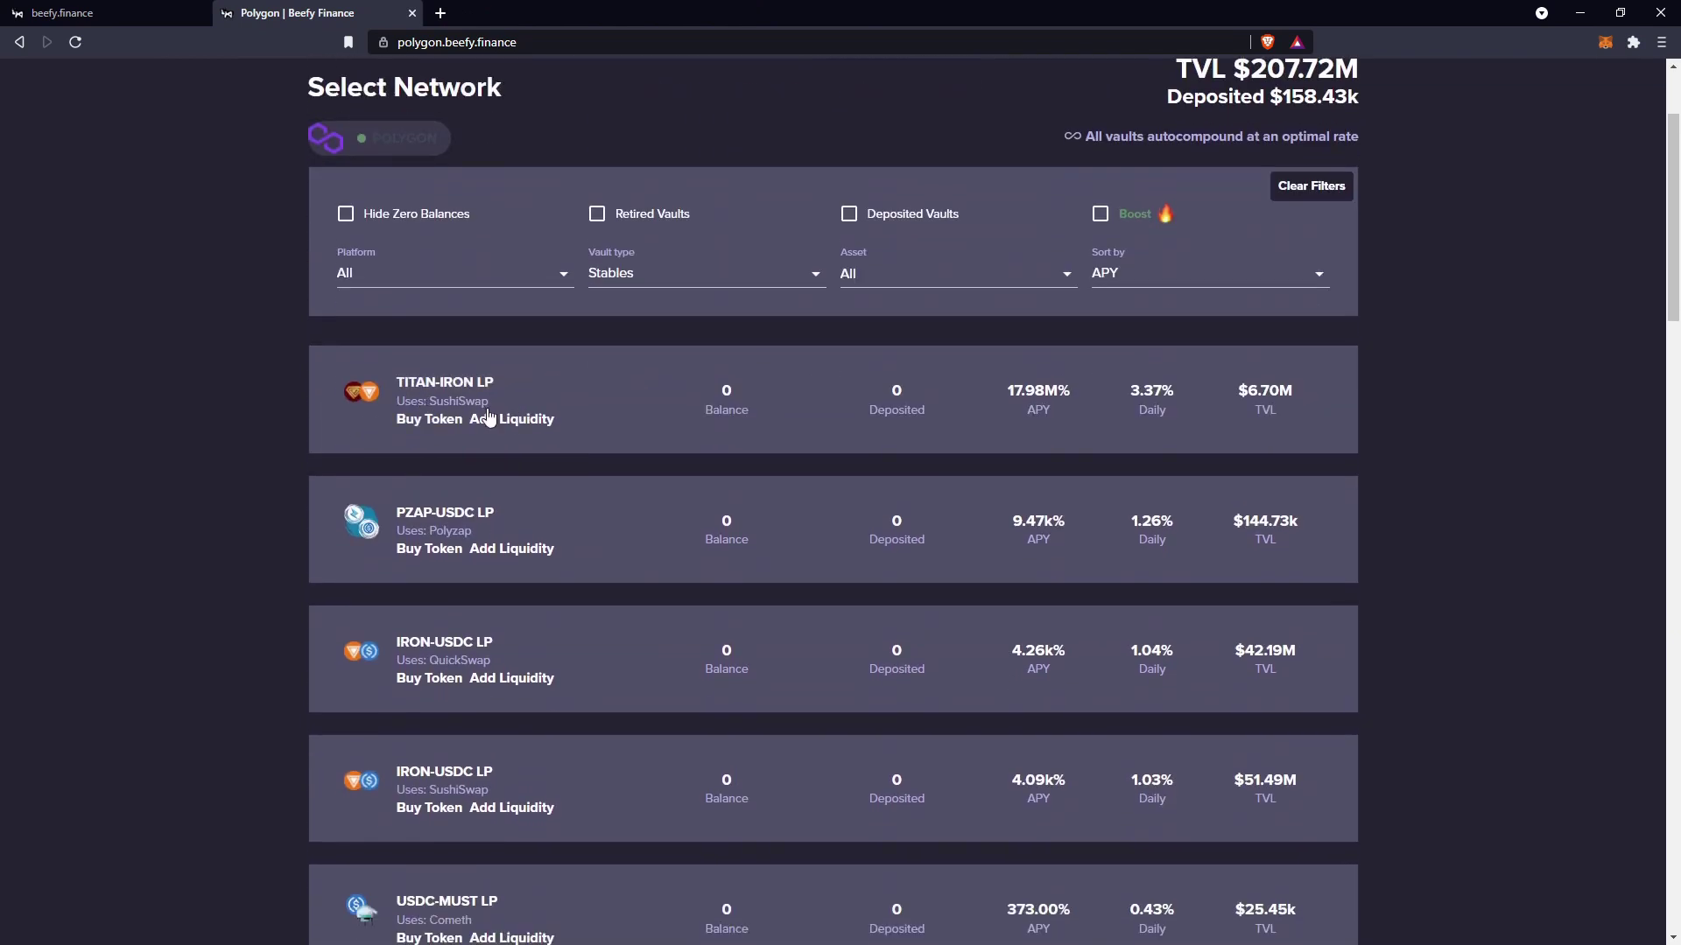
{"action": "scroll", "coordinate": [481, 397], "scroll_direction": "down", "scroll_amount": 2}
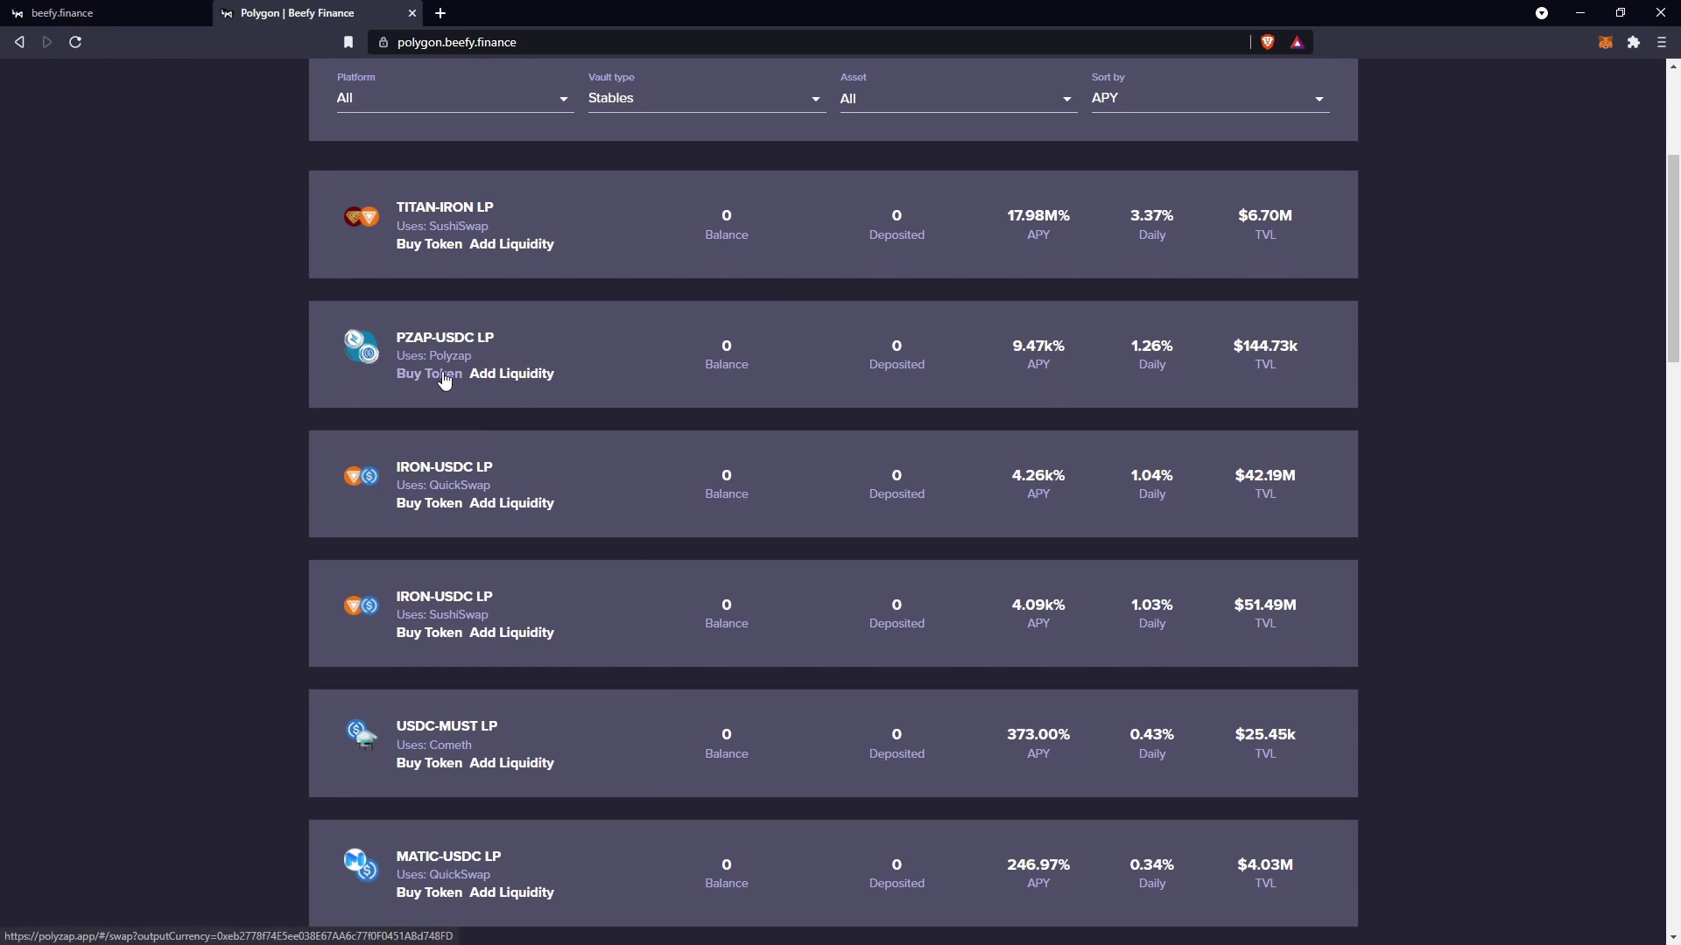
{"action": "left_click", "coordinate": [447, 372]}
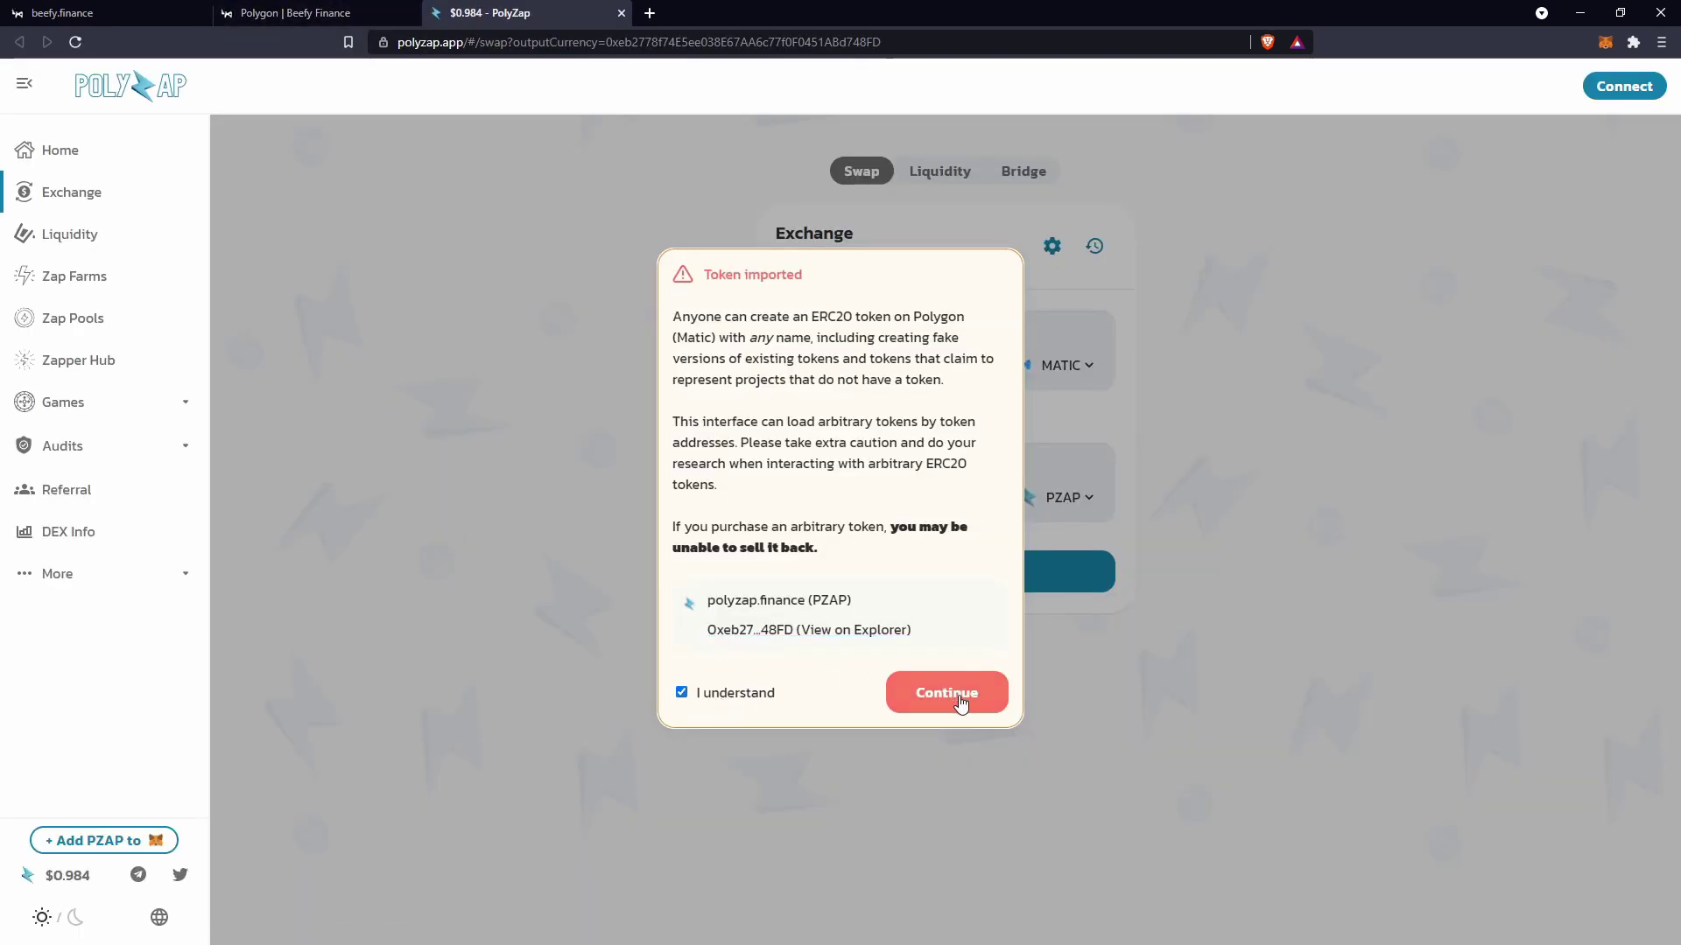
Step: Accept the imported PZAP token warning and quote 0.3 USDC for about 0.304235 PZAP
{"action": "left_click", "coordinate": [961, 703]}
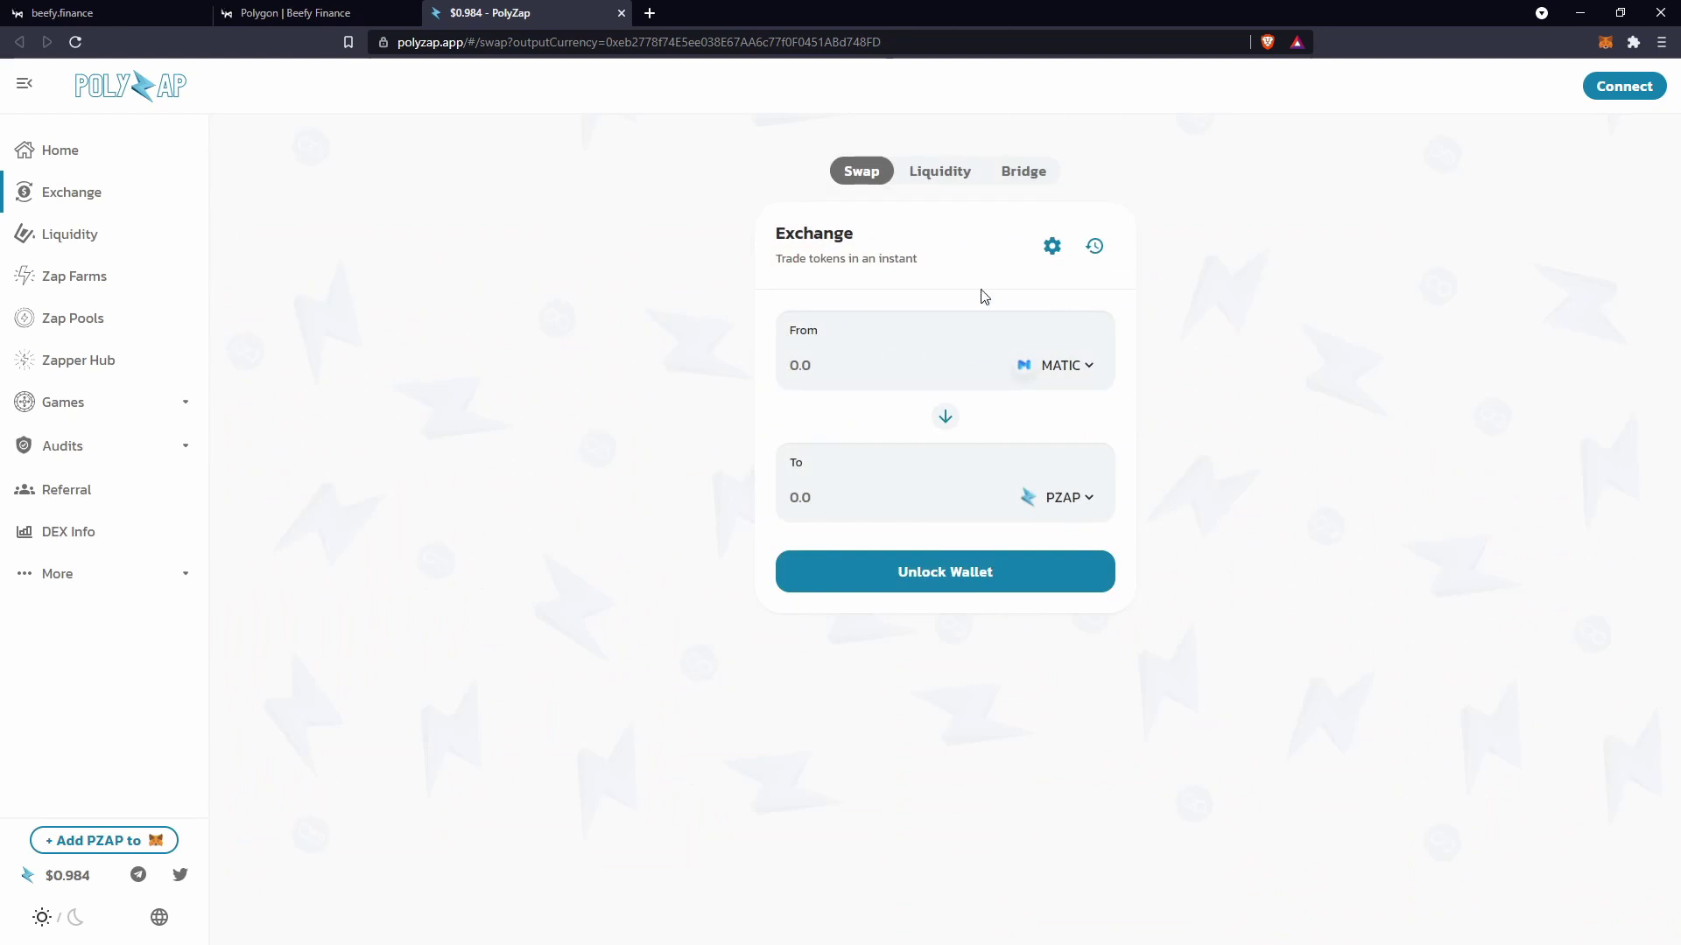
{"action": "left_click", "coordinate": [351, 13]}
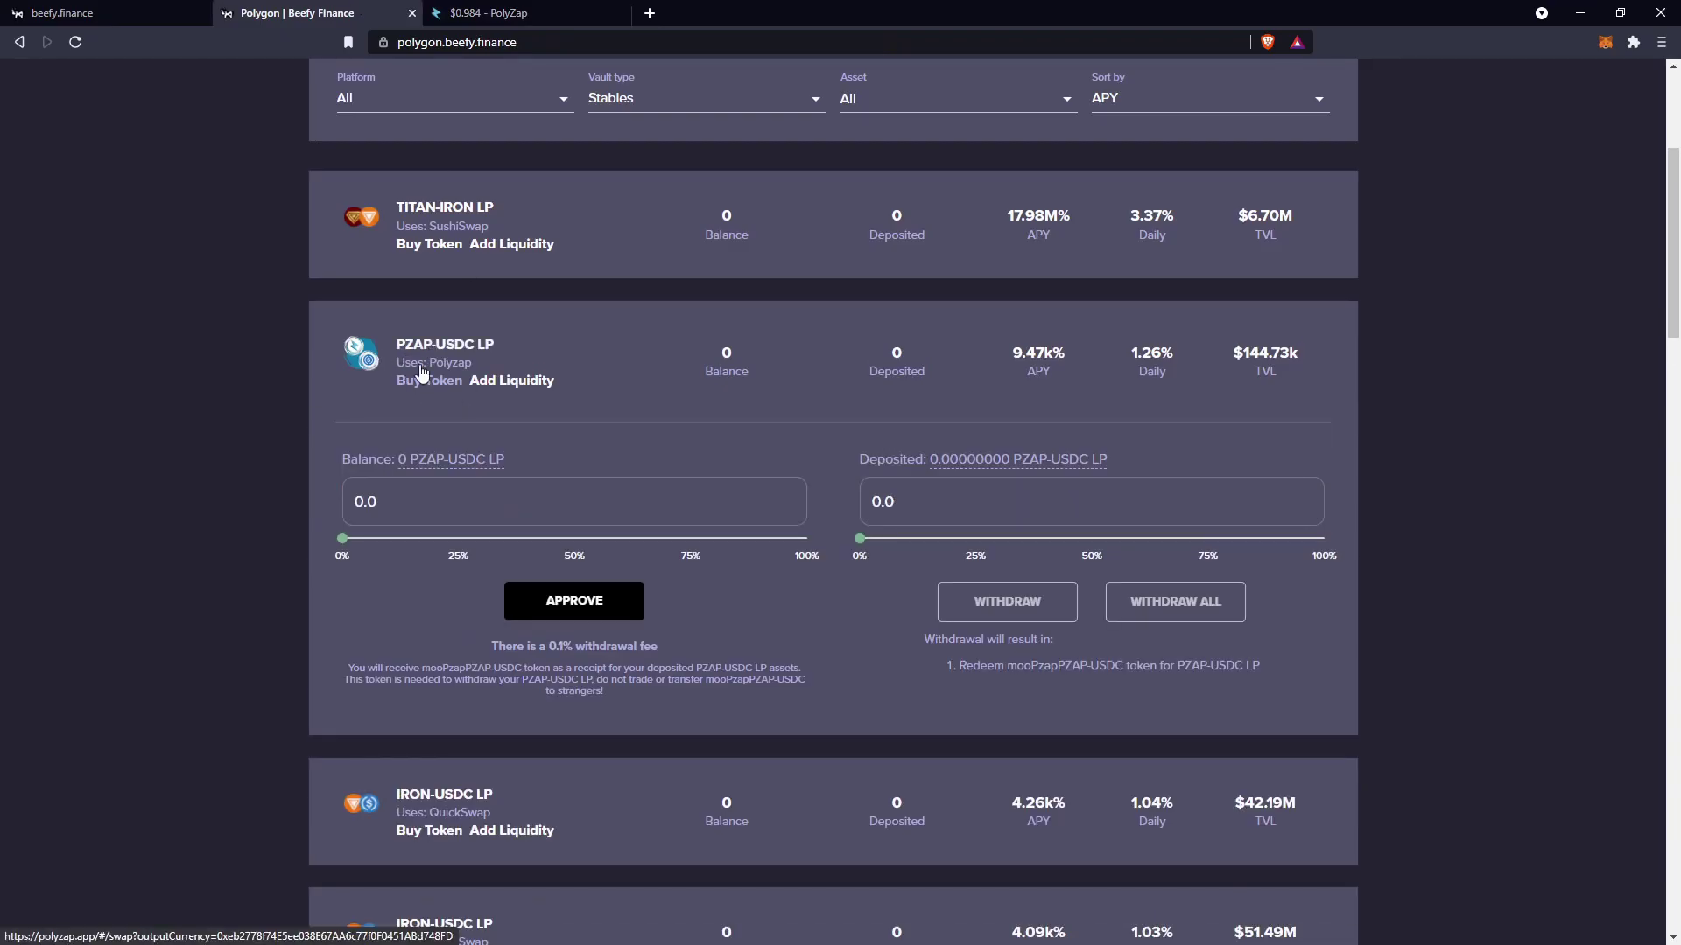
{"action": "left_click", "coordinate": [501, 9]}
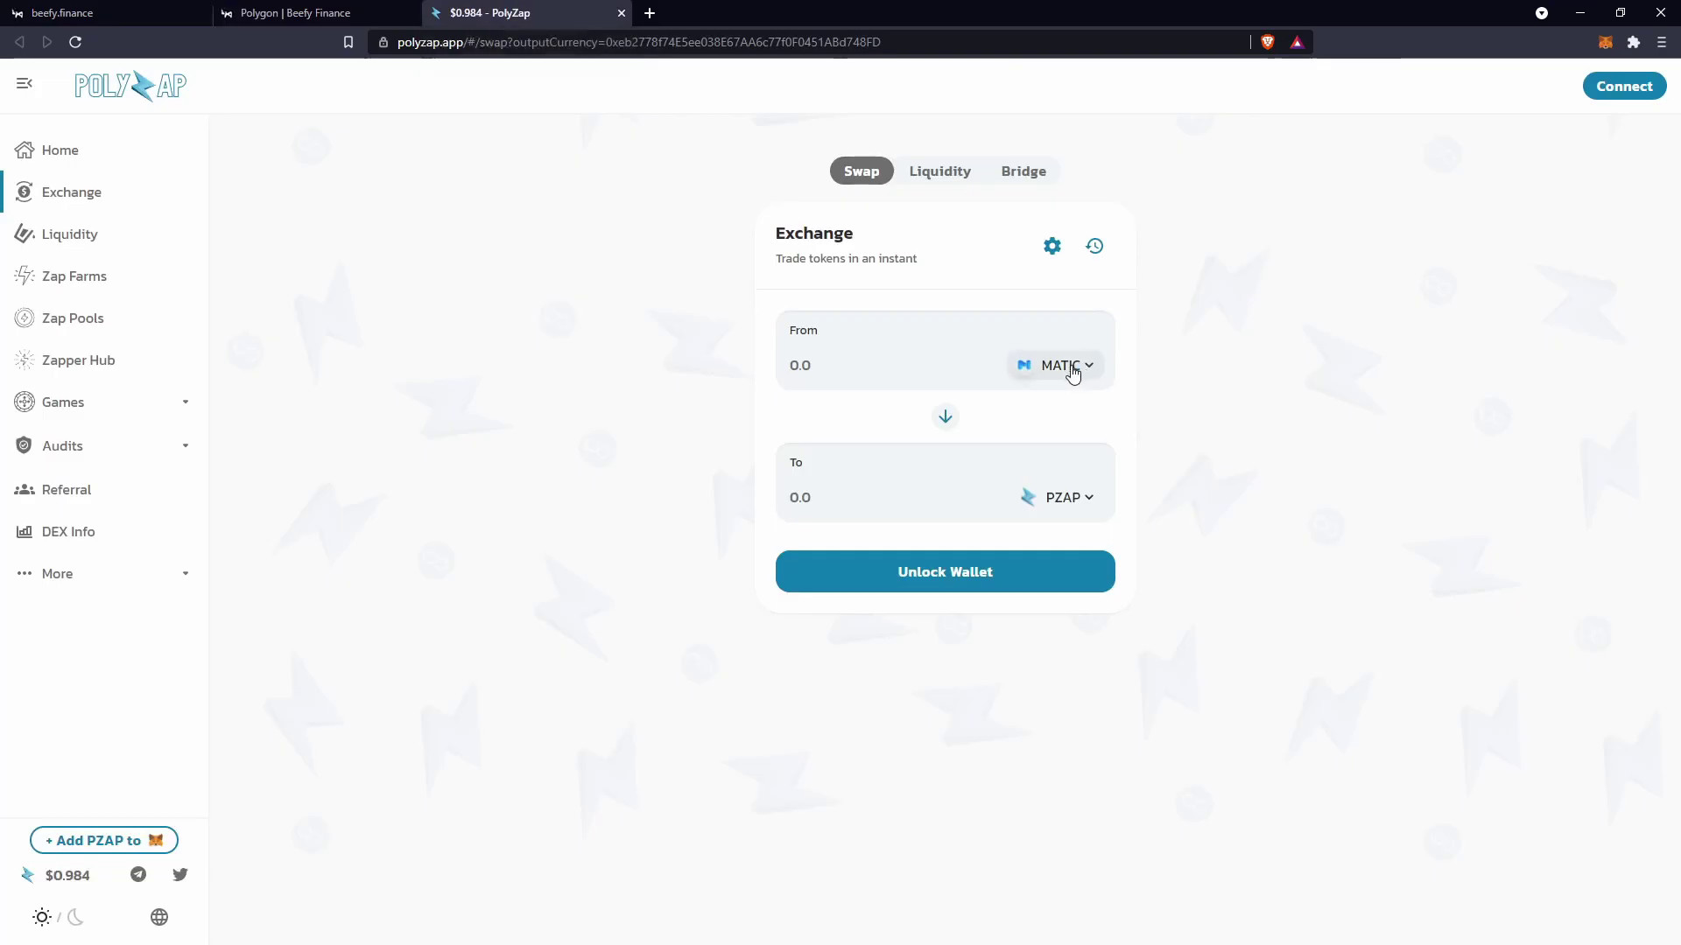
{"action": "left_click", "coordinate": [1070, 367]}
{"action": "type", "text": "u"}
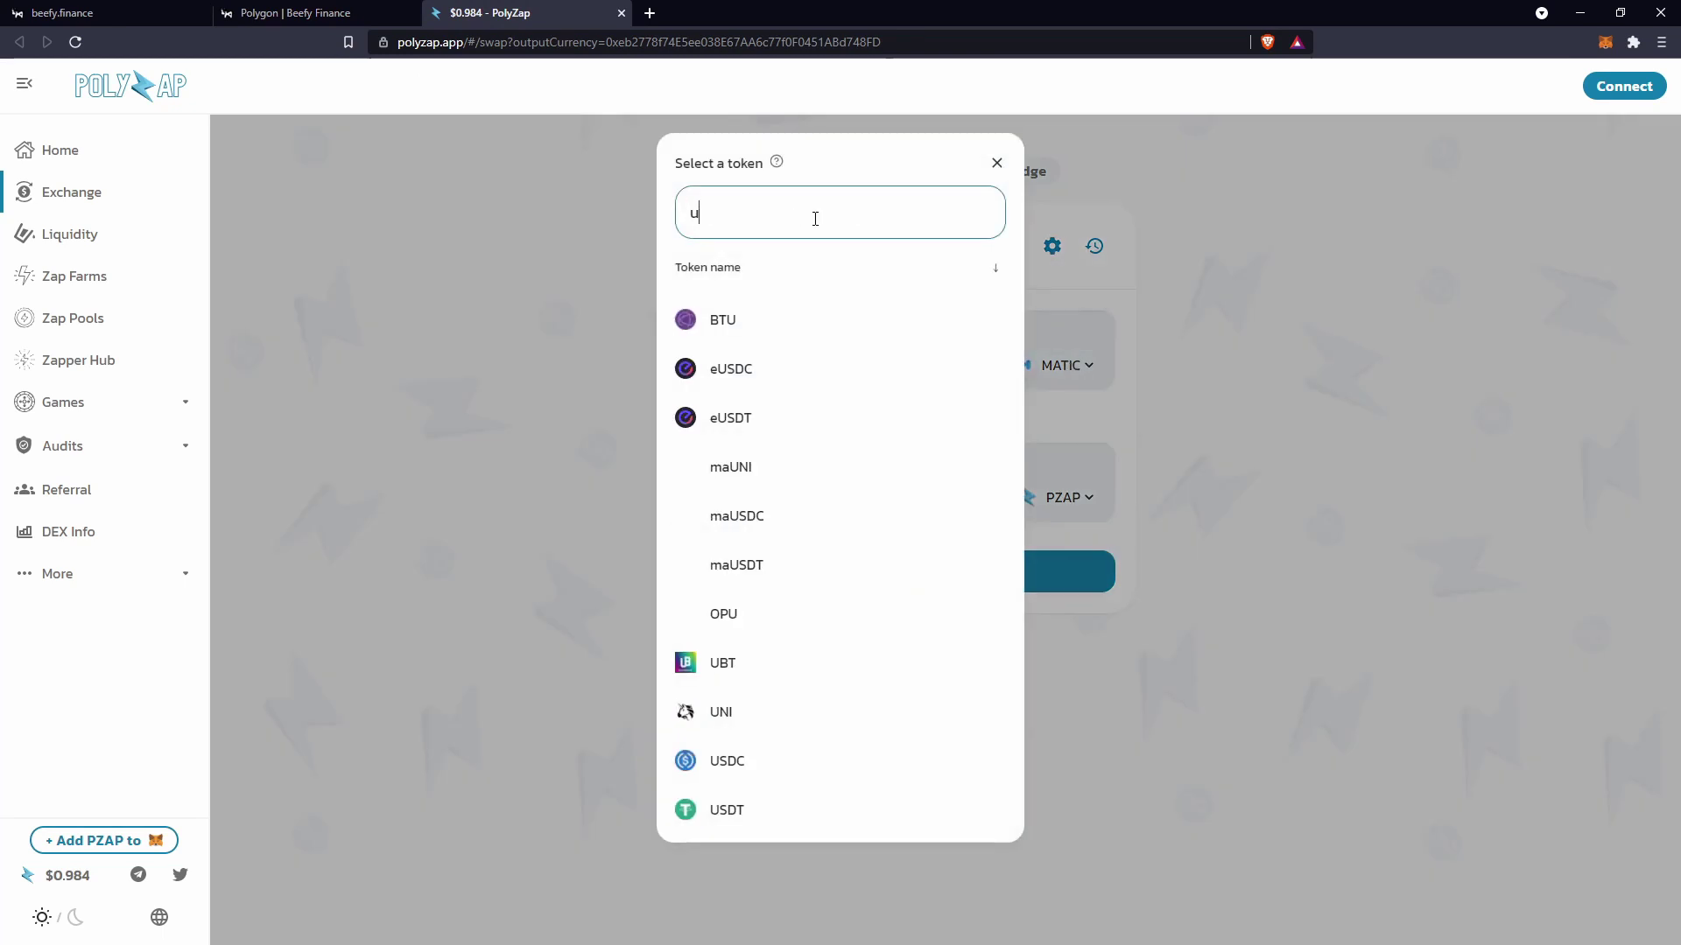
{"action": "type", "text": "sdc"}
{"action": "left_click", "coordinate": [770, 329]}
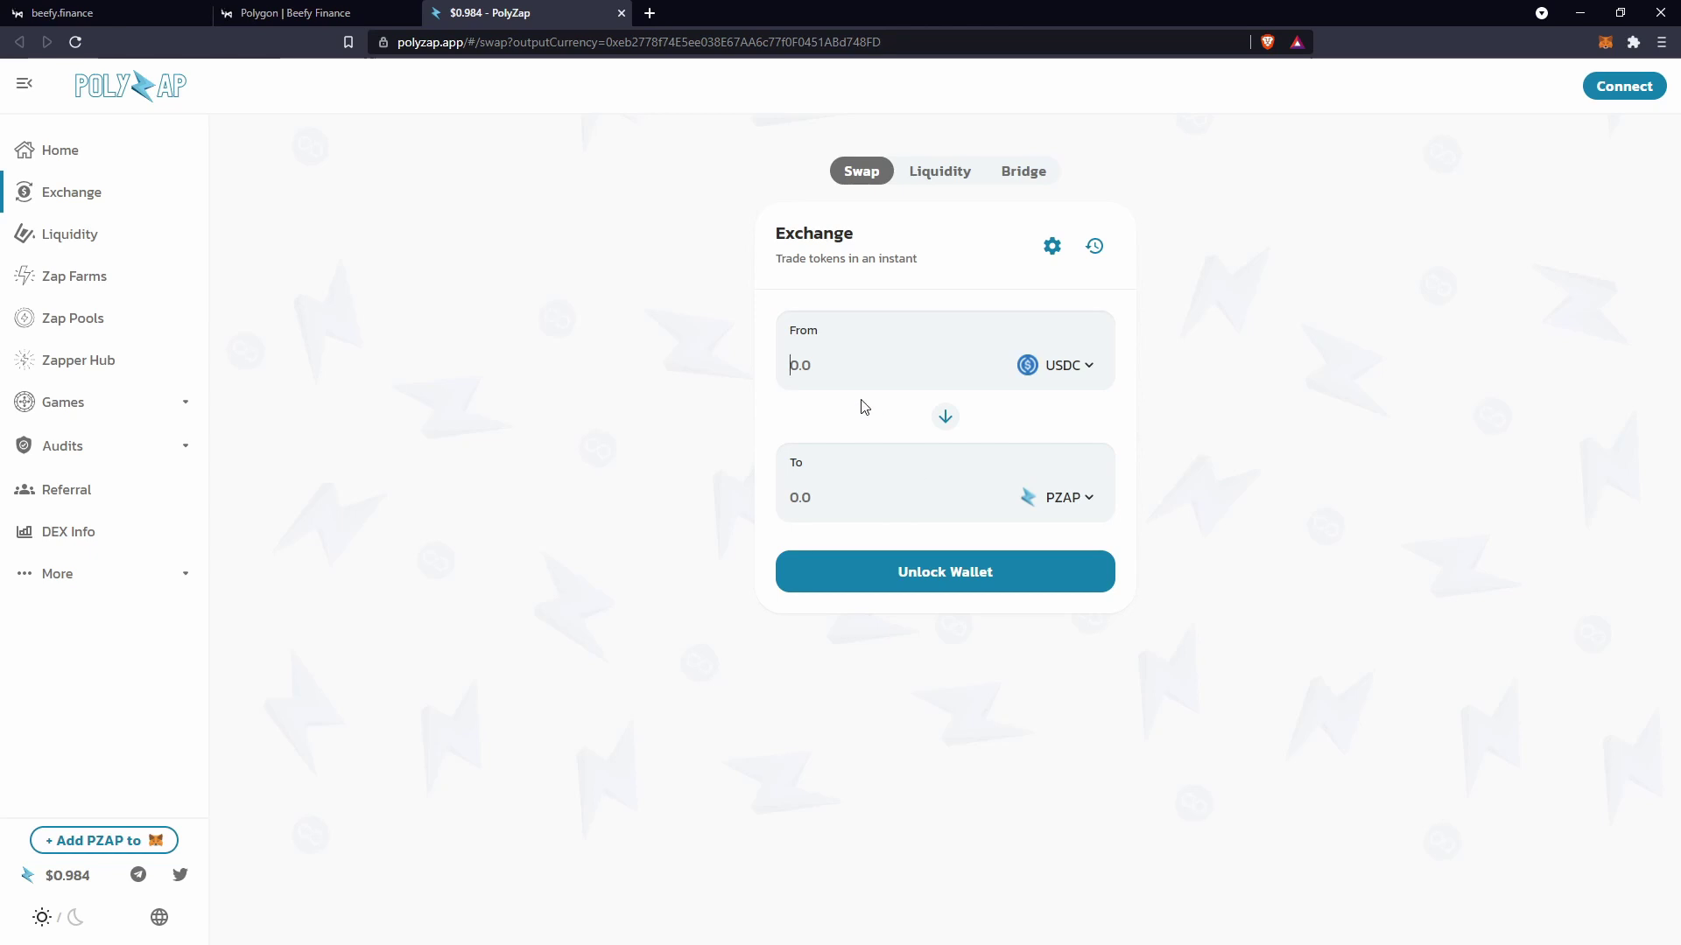
{"action": "type", "text": ".3"}
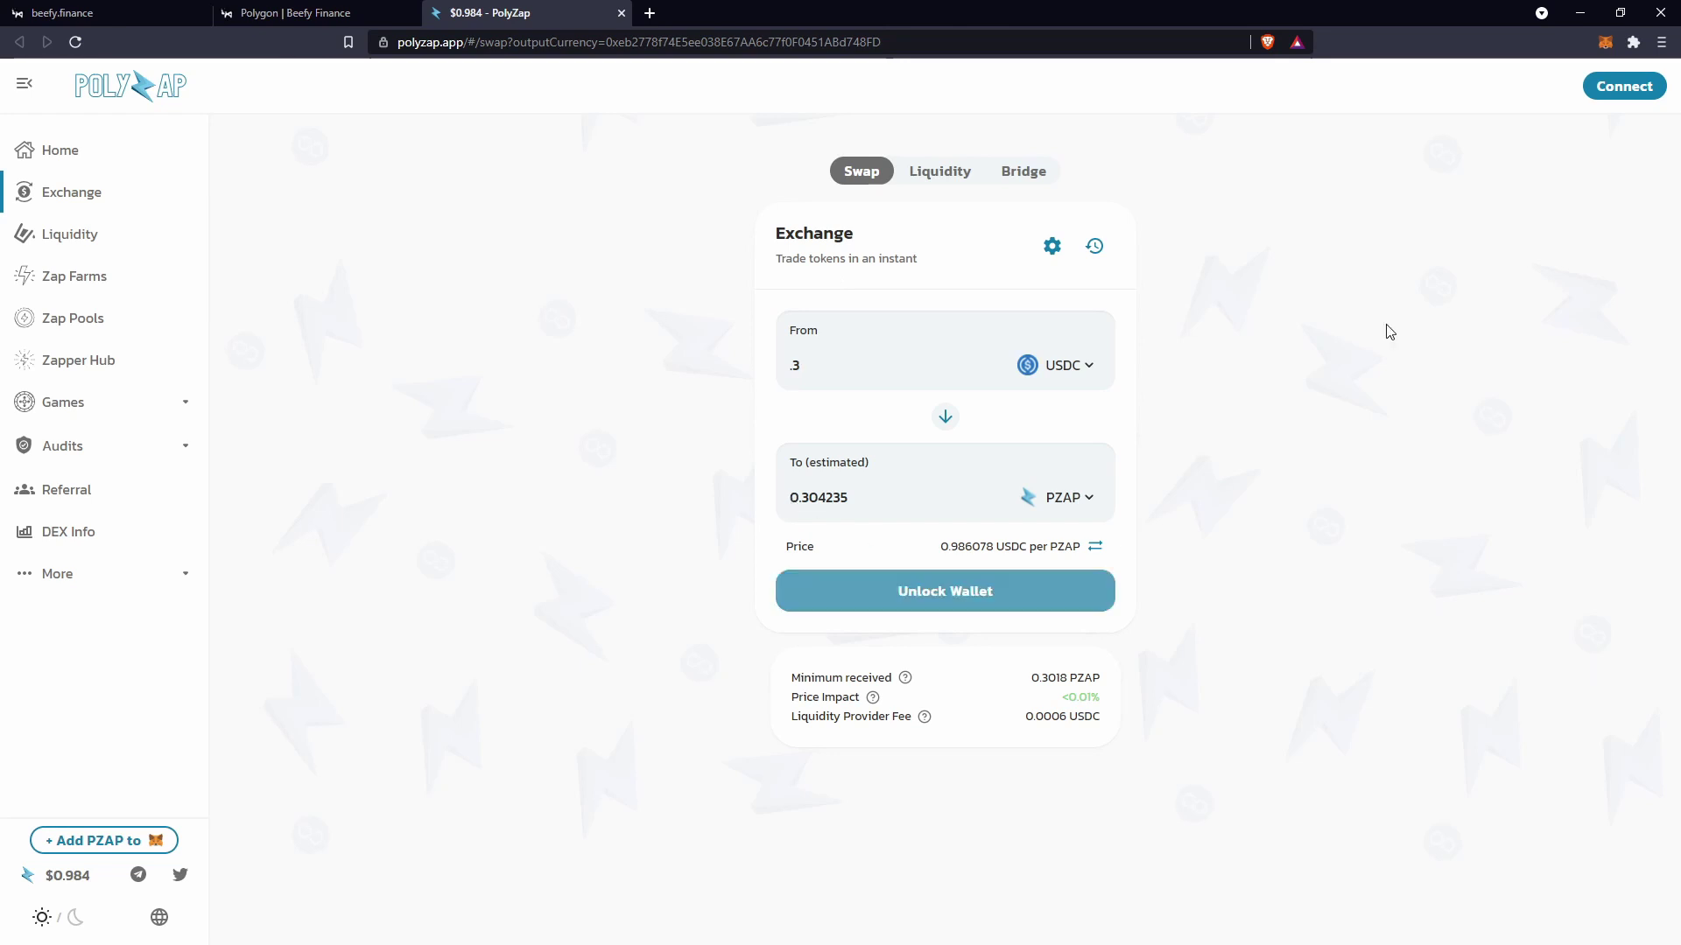
Step: Connect the MetaMask wallet to PolyZap and approve the account connection
{"action": "left_click", "coordinate": [1644, 87]}
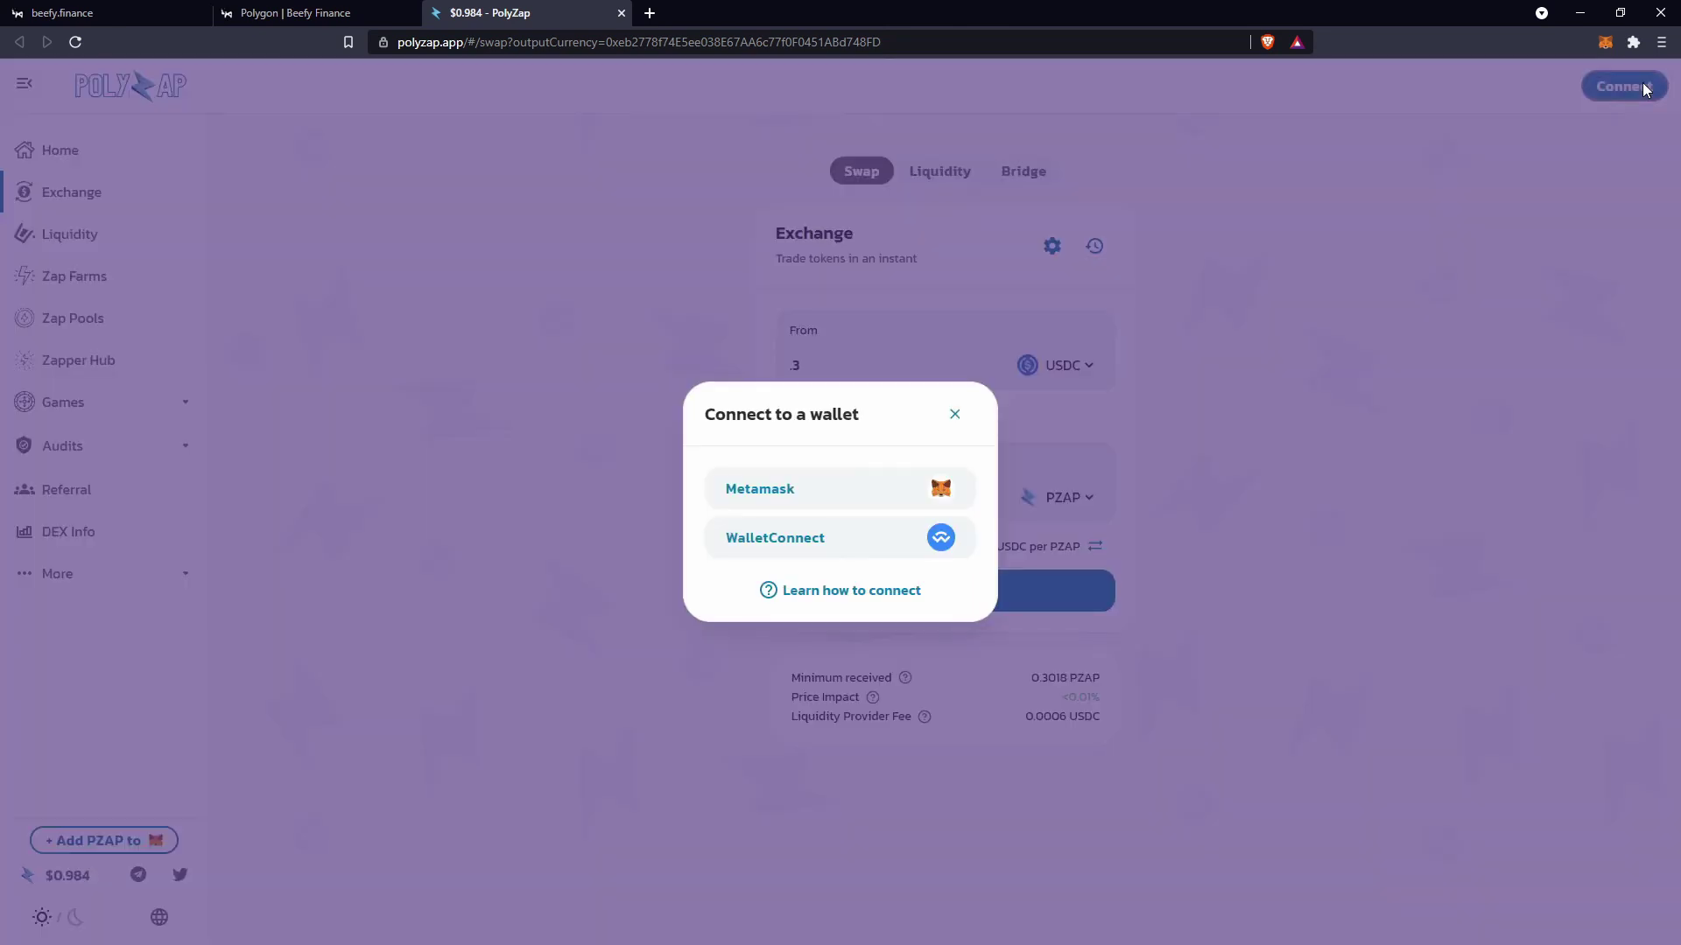
{"action": "left_click", "coordinate": [771, 490]}
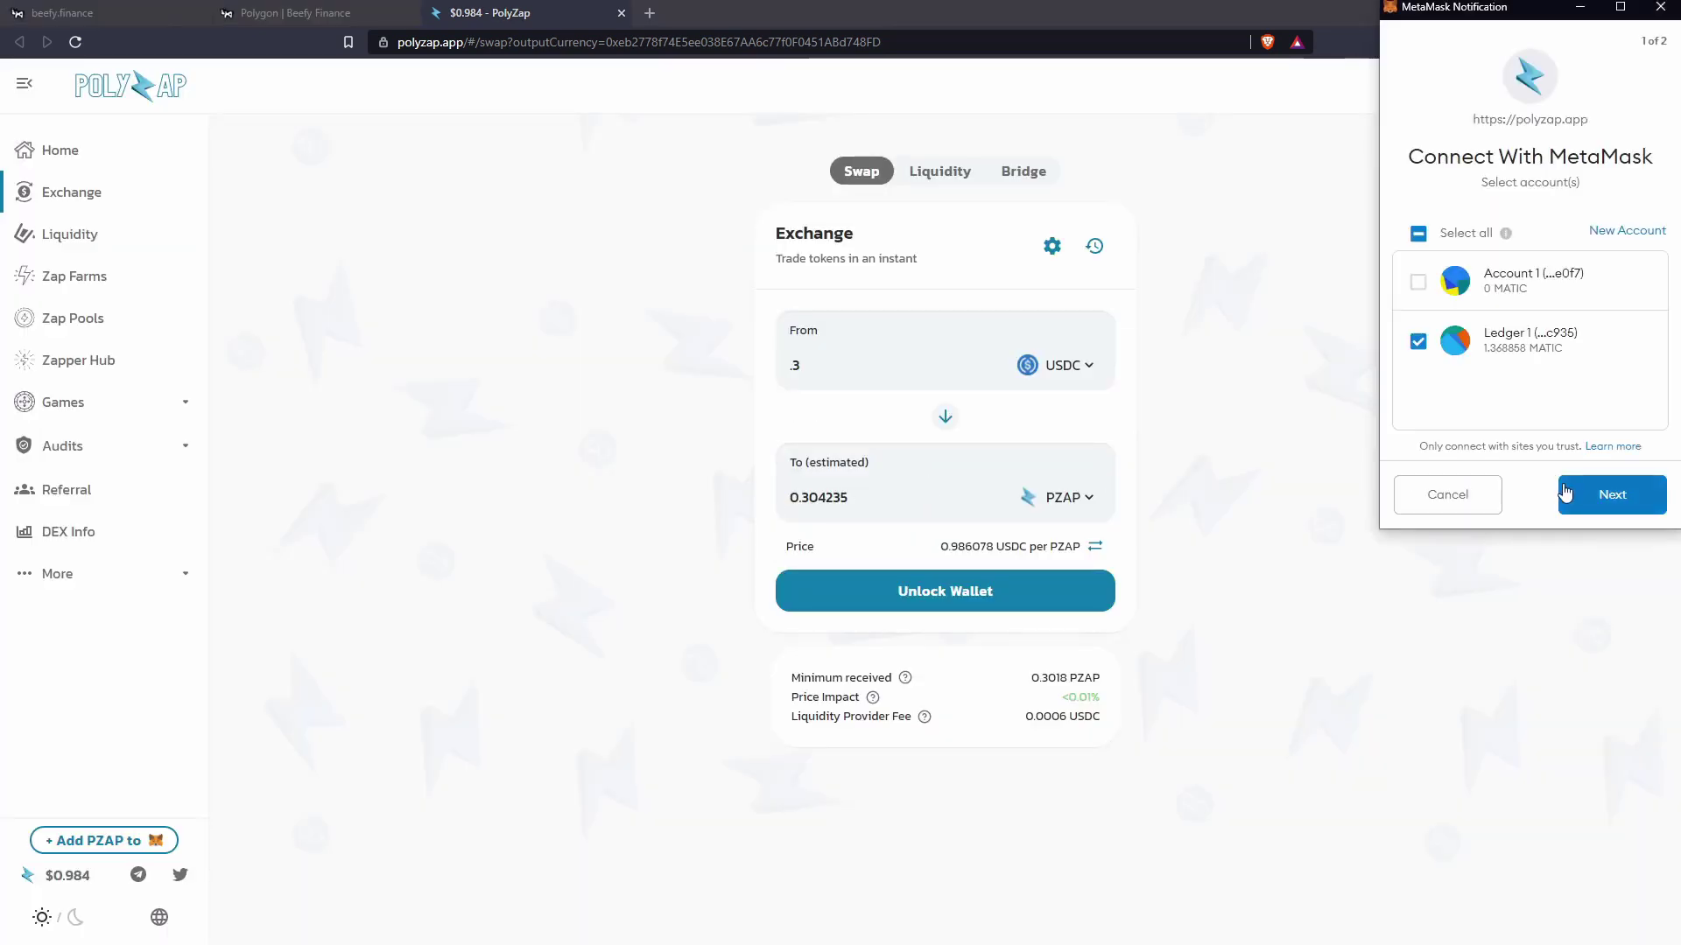
{"action": "left_click", "coordinate": [1593, 498]}
{"action": "left_click", "coordinate": [1594, 498]}
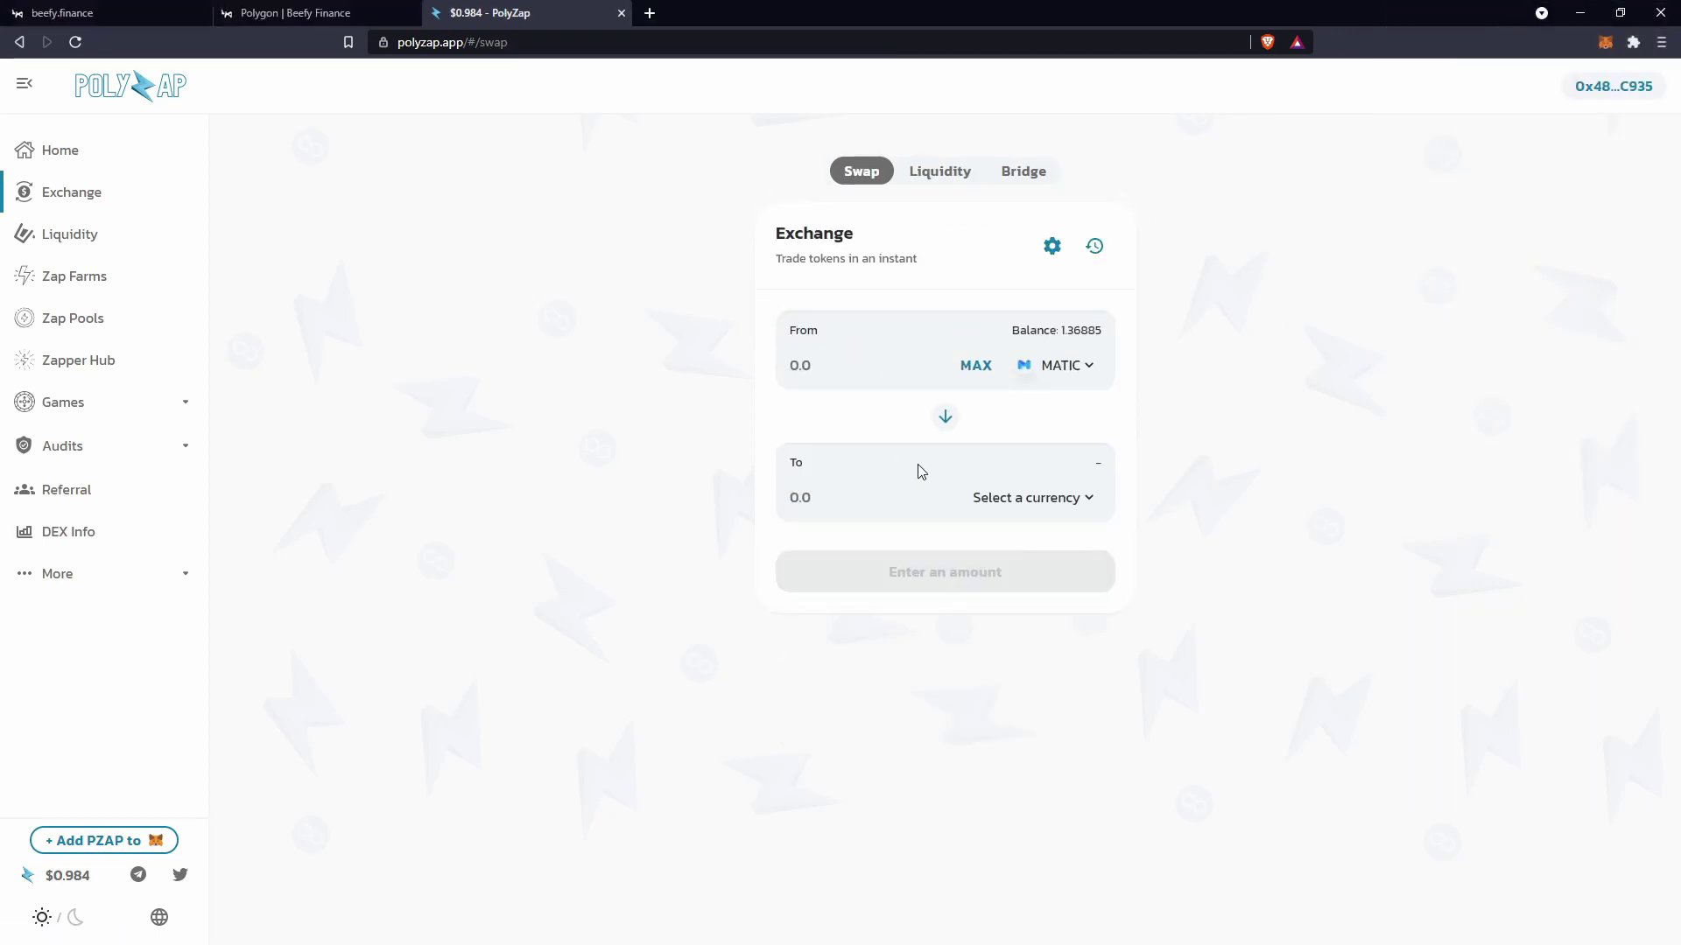
Step: Preview PolyZap's USDC-PZAP add-liquidity page from the vault, then close it
{"action": "left_click", "coordinate": [622, 13]}
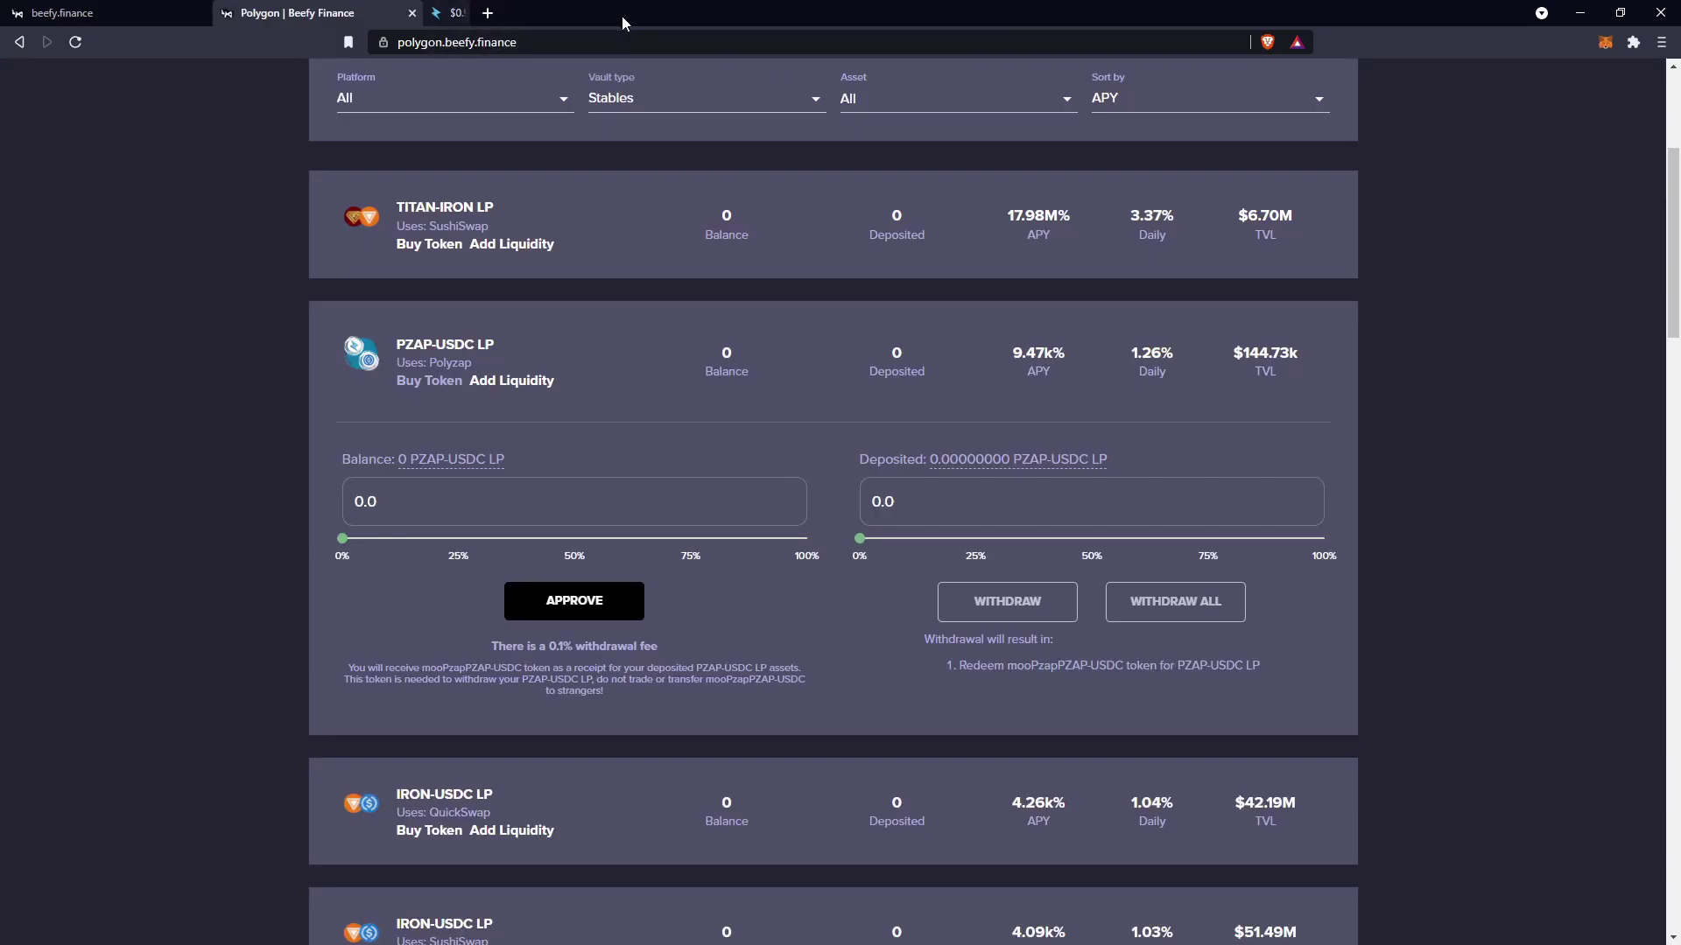
{"action": "left_click", "coordinate": [529, 386]}
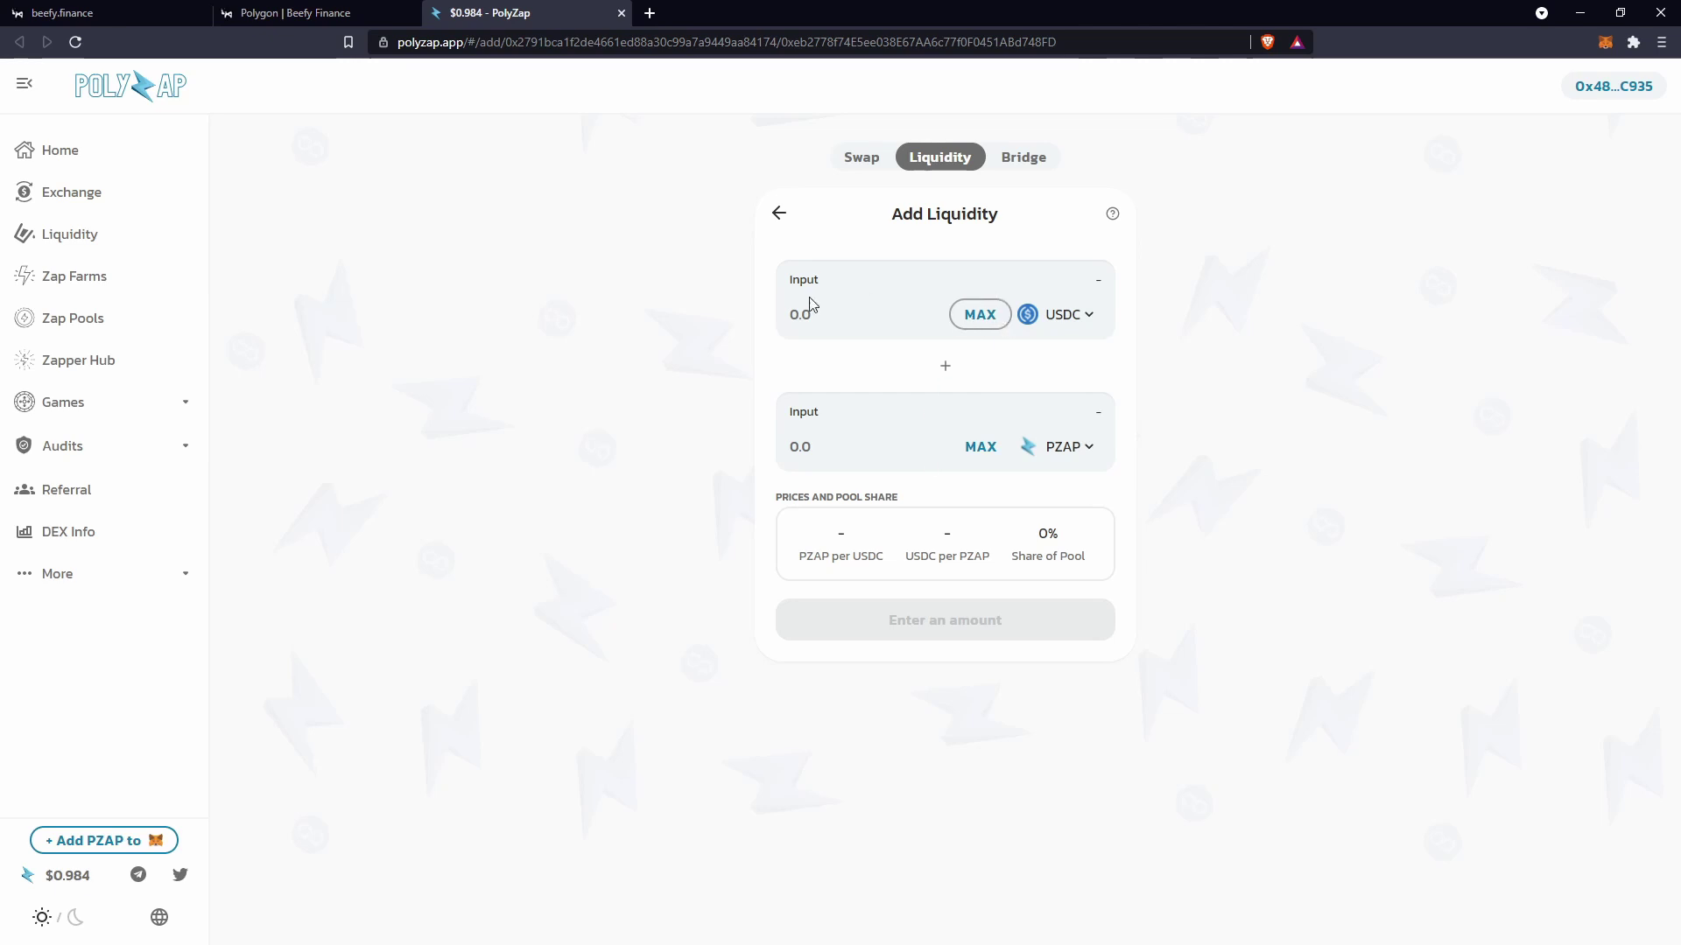
{"action": "left_click", "coordinate": [833, 316]}
{"action": "left_click", "coordinate": [623, 14]}
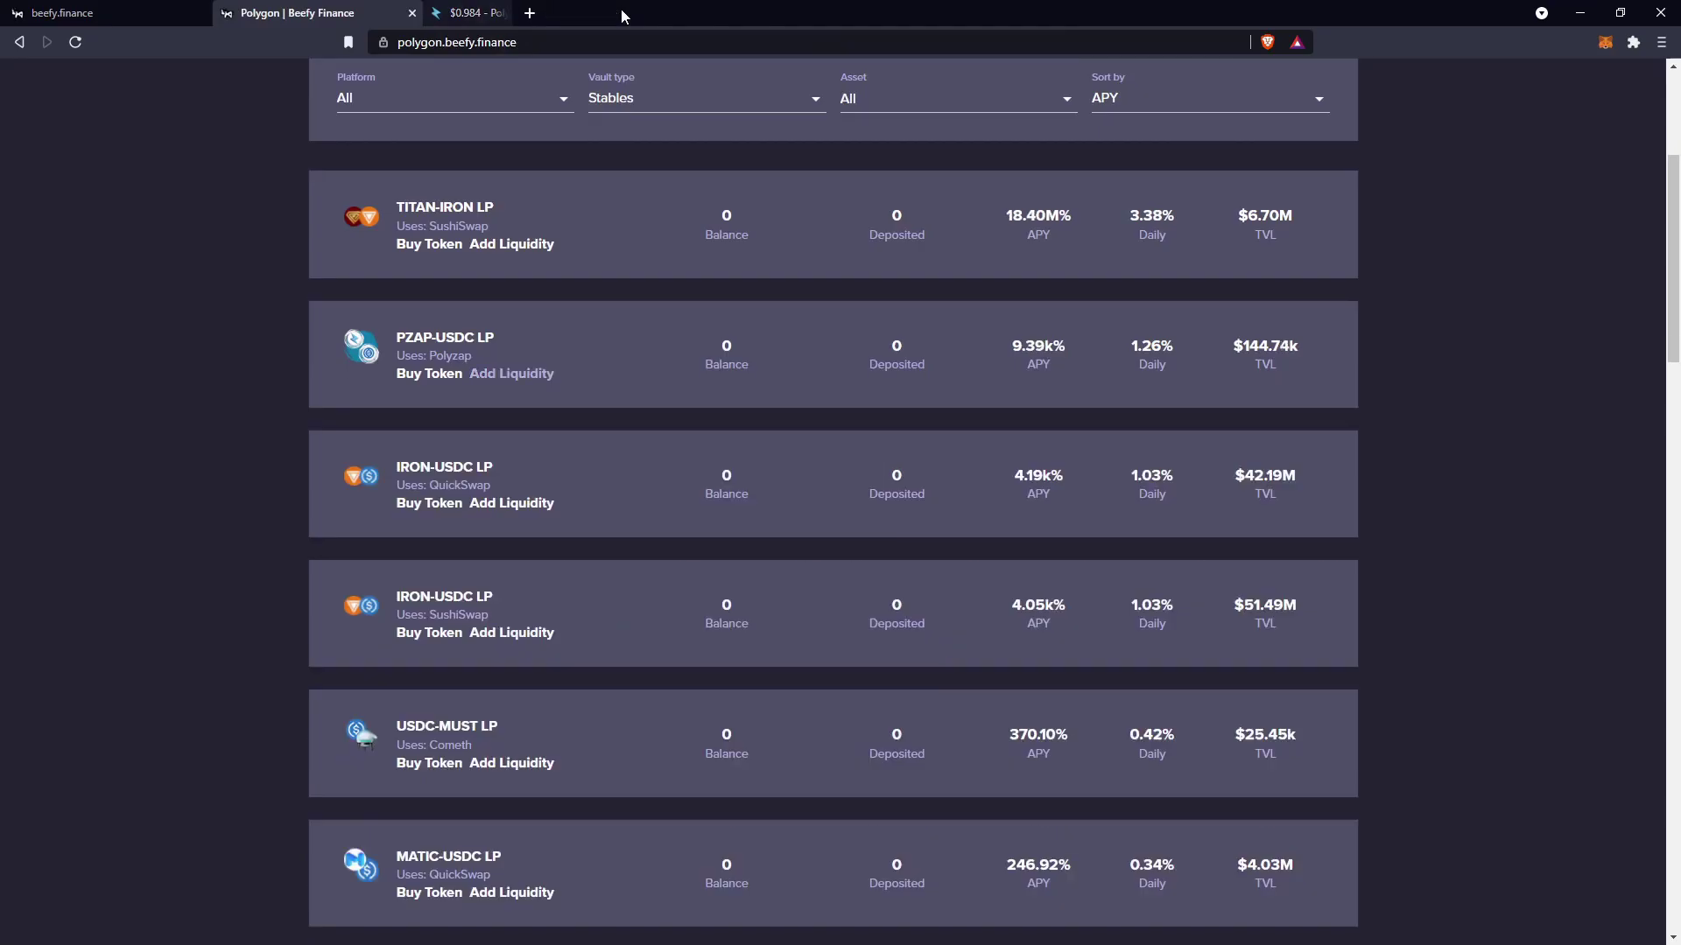
Step: Expand the PZAP-USDC LP vault's deposit and withdraw panel, showing 0 balance
{"action": "left_click", "coordinate": [613, 342]}
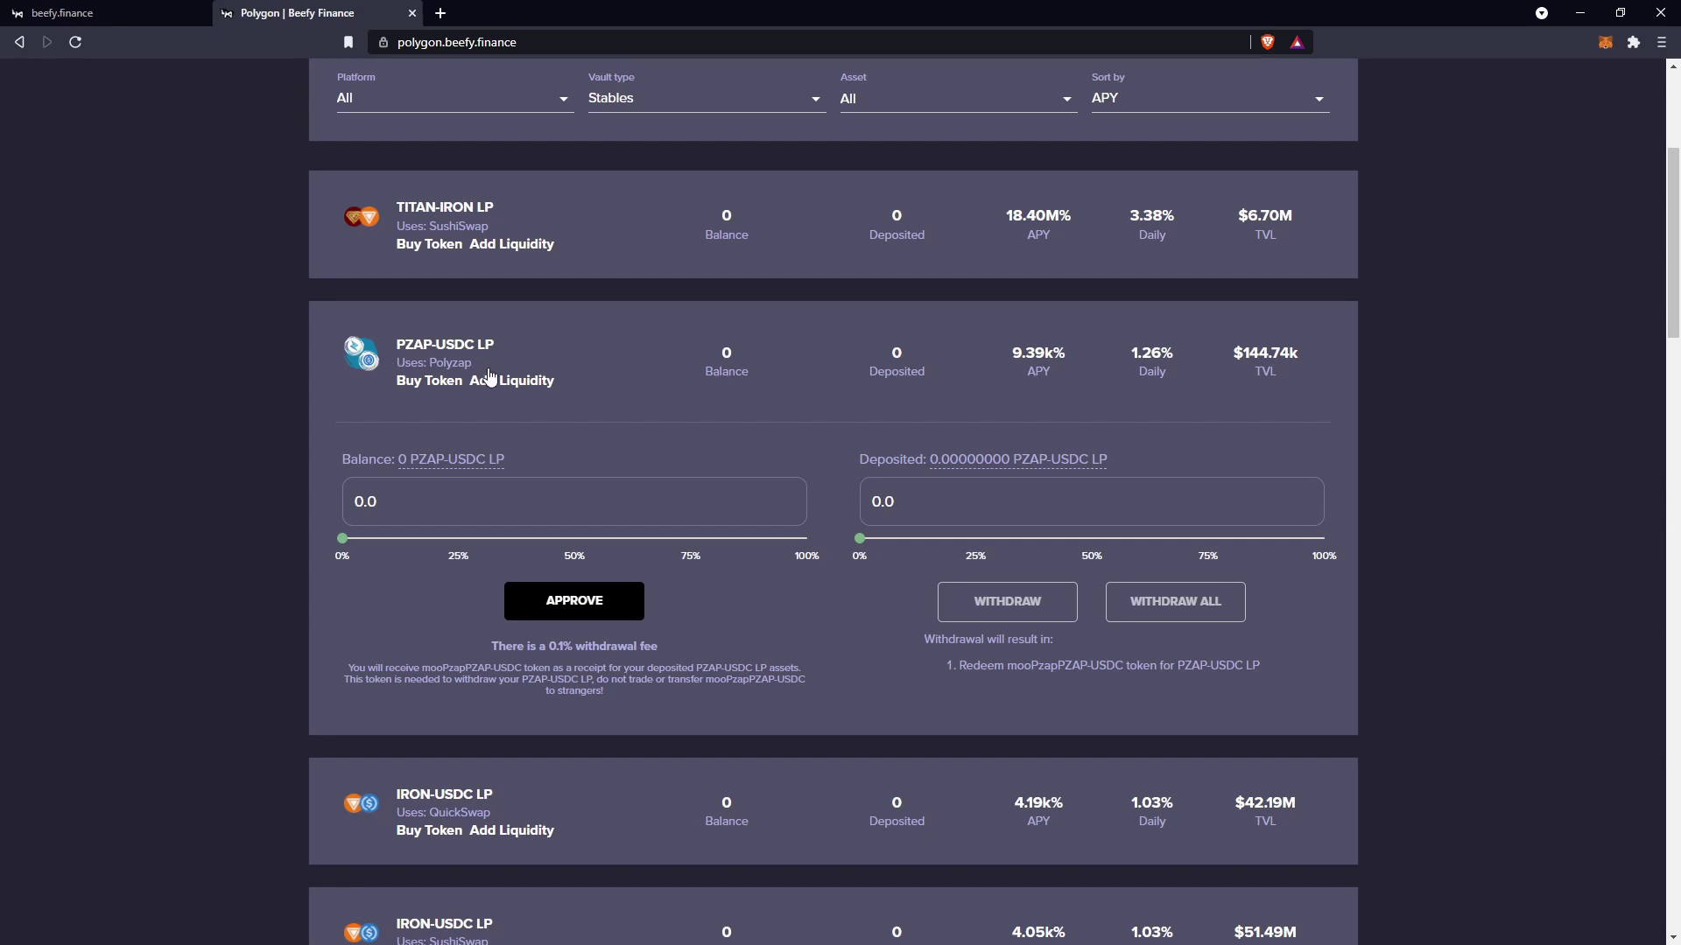
{"action": "scroll", "coordinate": [315, 389], "scroll_direction": "down", "scroll_amount": 5}
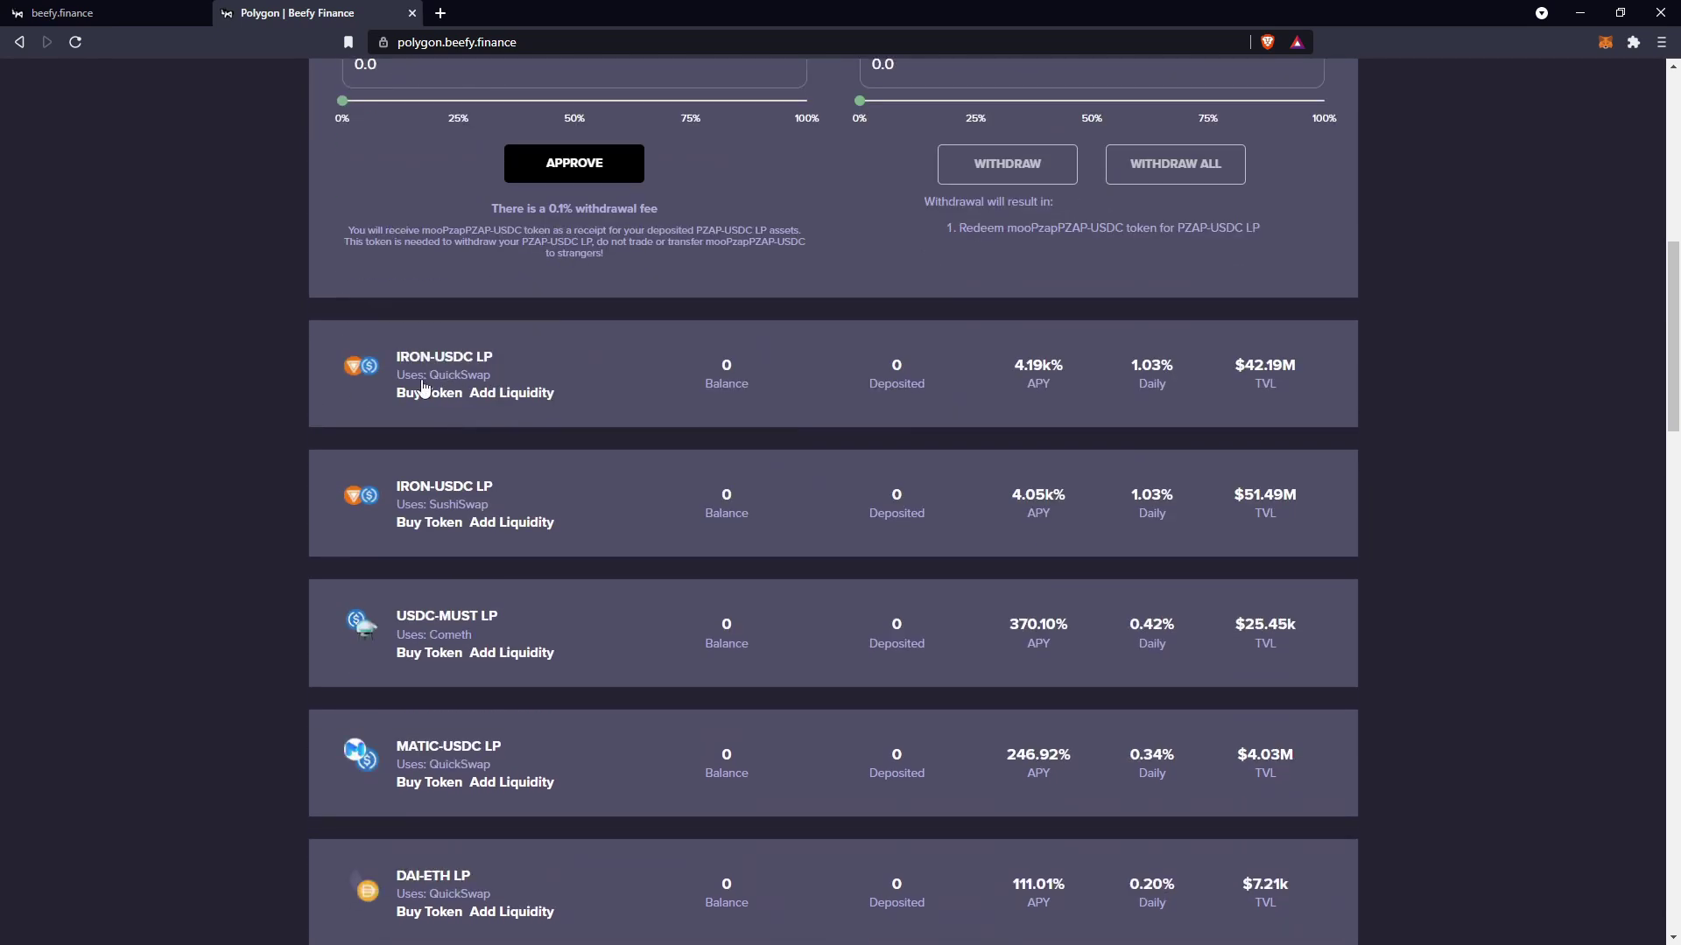
{"action": "scroll", "coordinate": [495, 385], "scroll_direction": "down", "scroll_amount": 3}
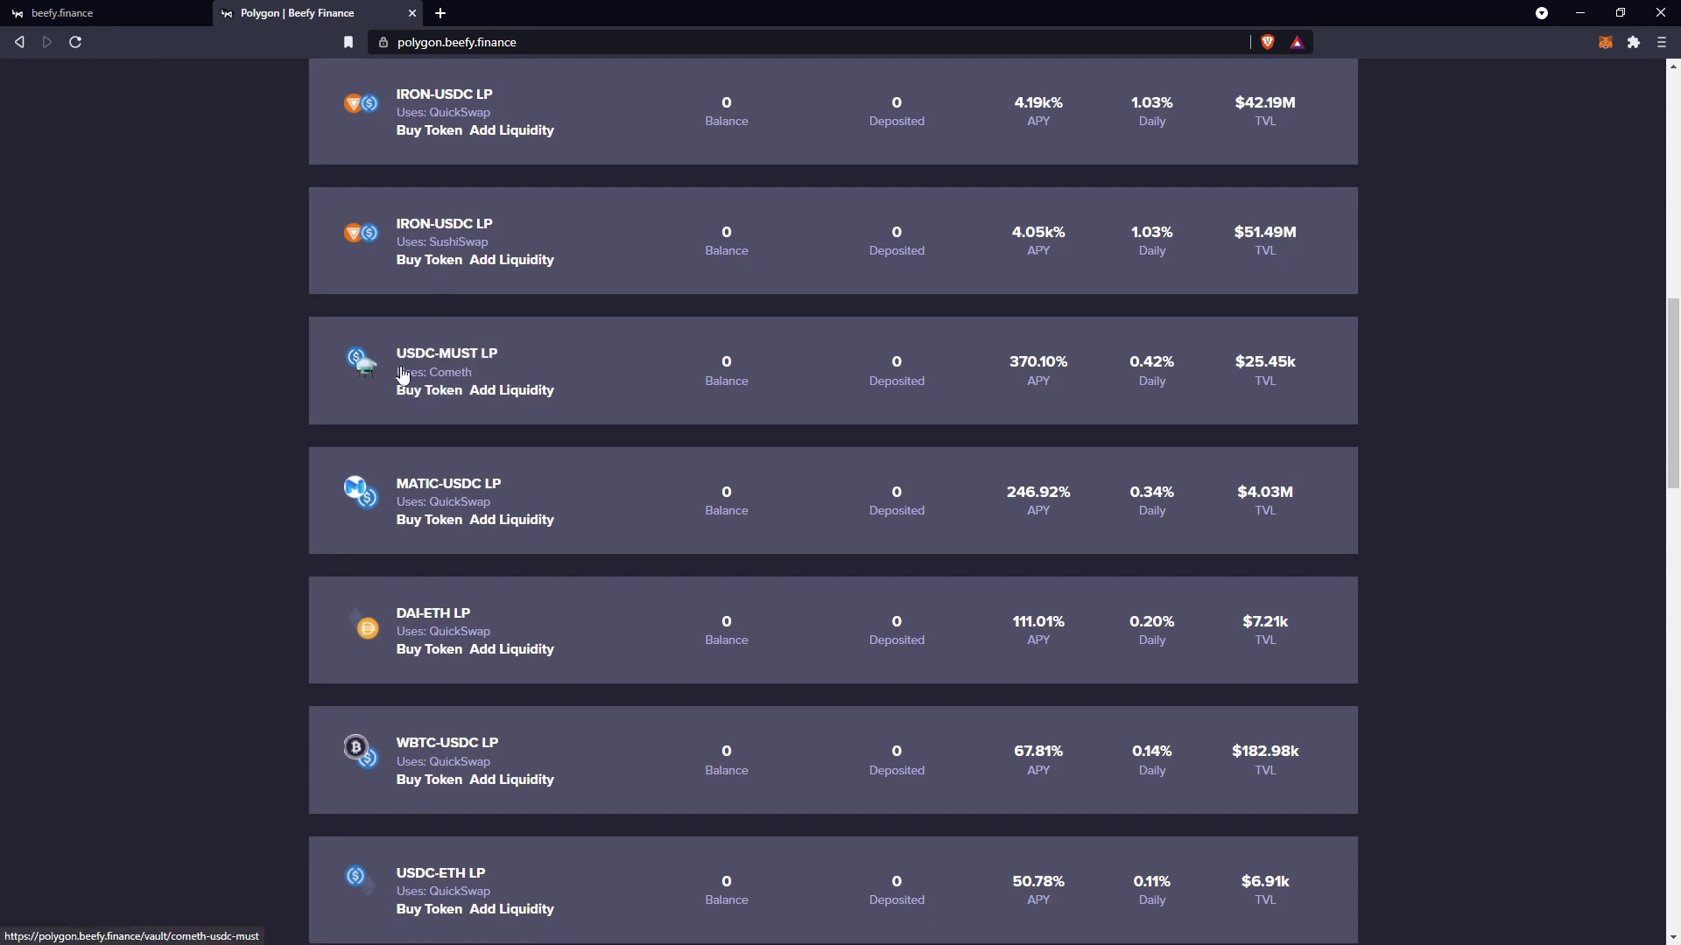
Step: Quote 0.3 USDC for about 0.00349062 MUST on Cometh Swap, then return to Beefy
{"action": "left_click", "coordinate": [447, 392]}
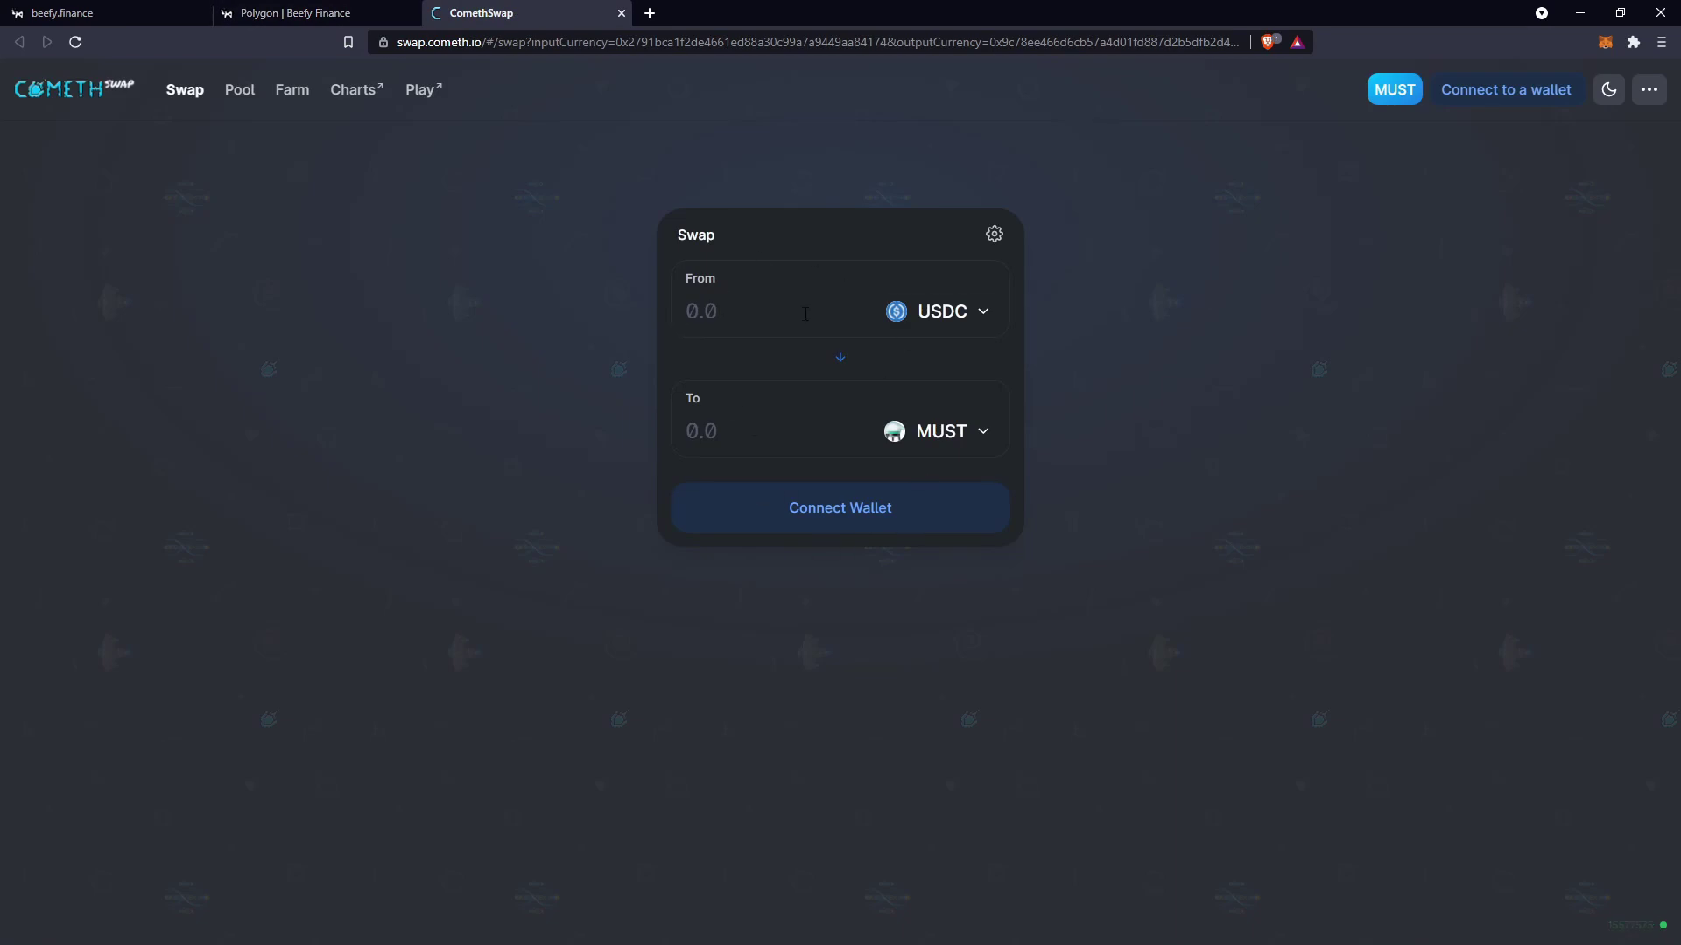
{"action": "left_click", "coordinate": [752, 316]}
{"action": "type", "text": ".3"}
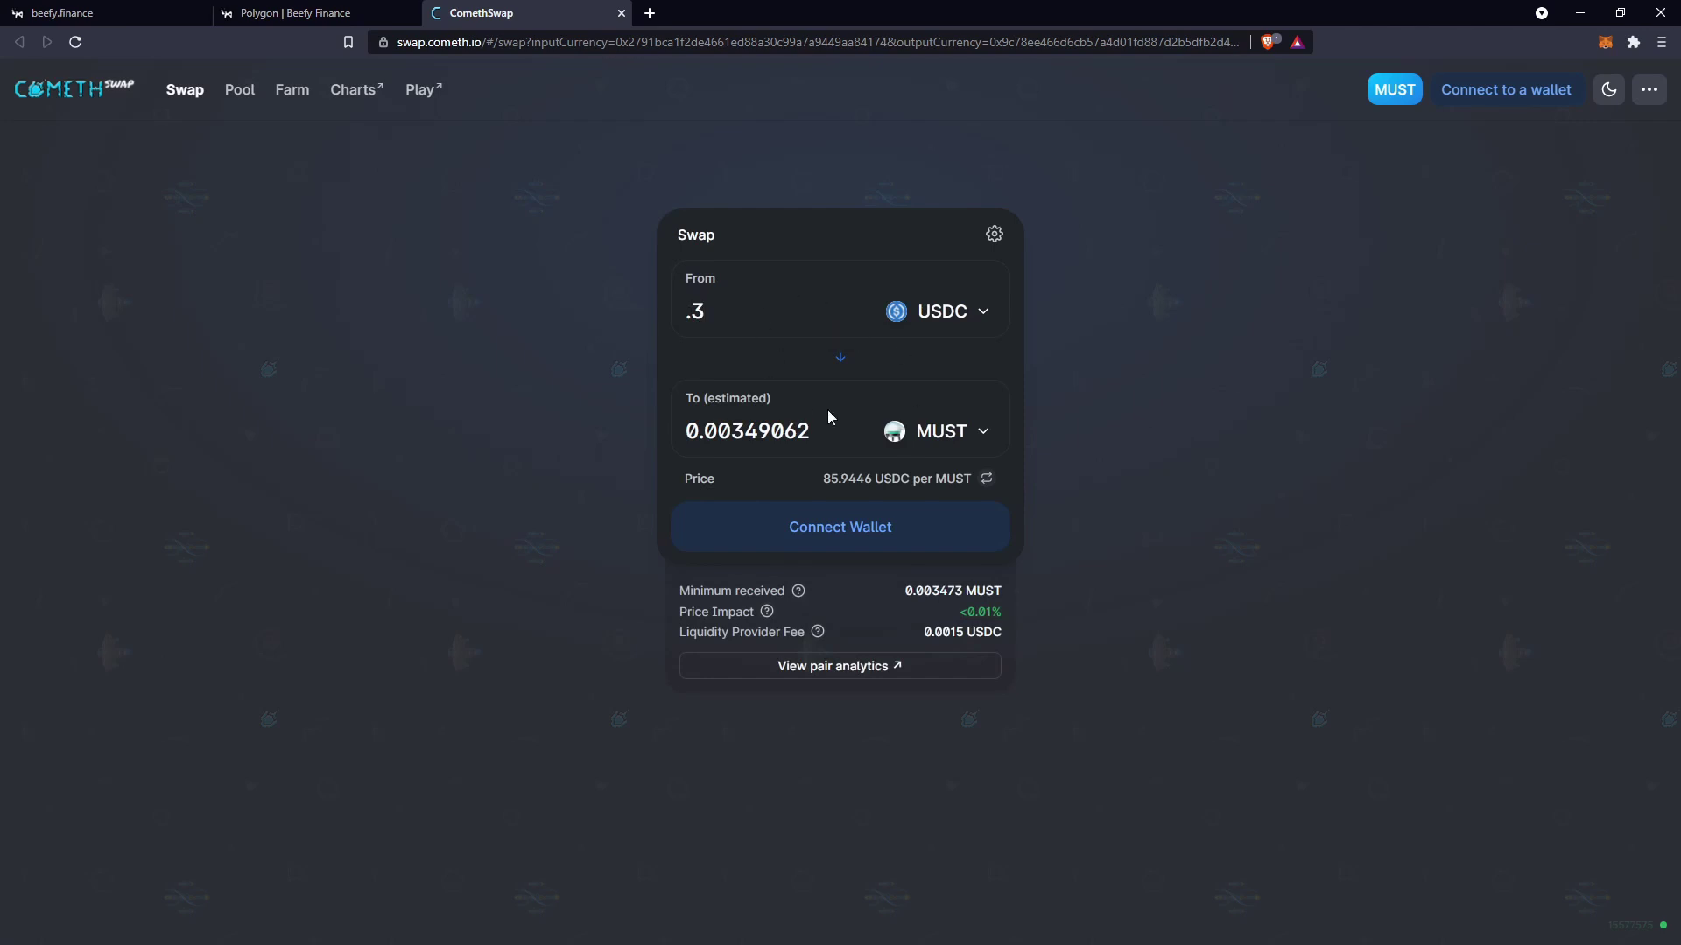
{"action": "key", "text": "ctrl+shift+Tab"}
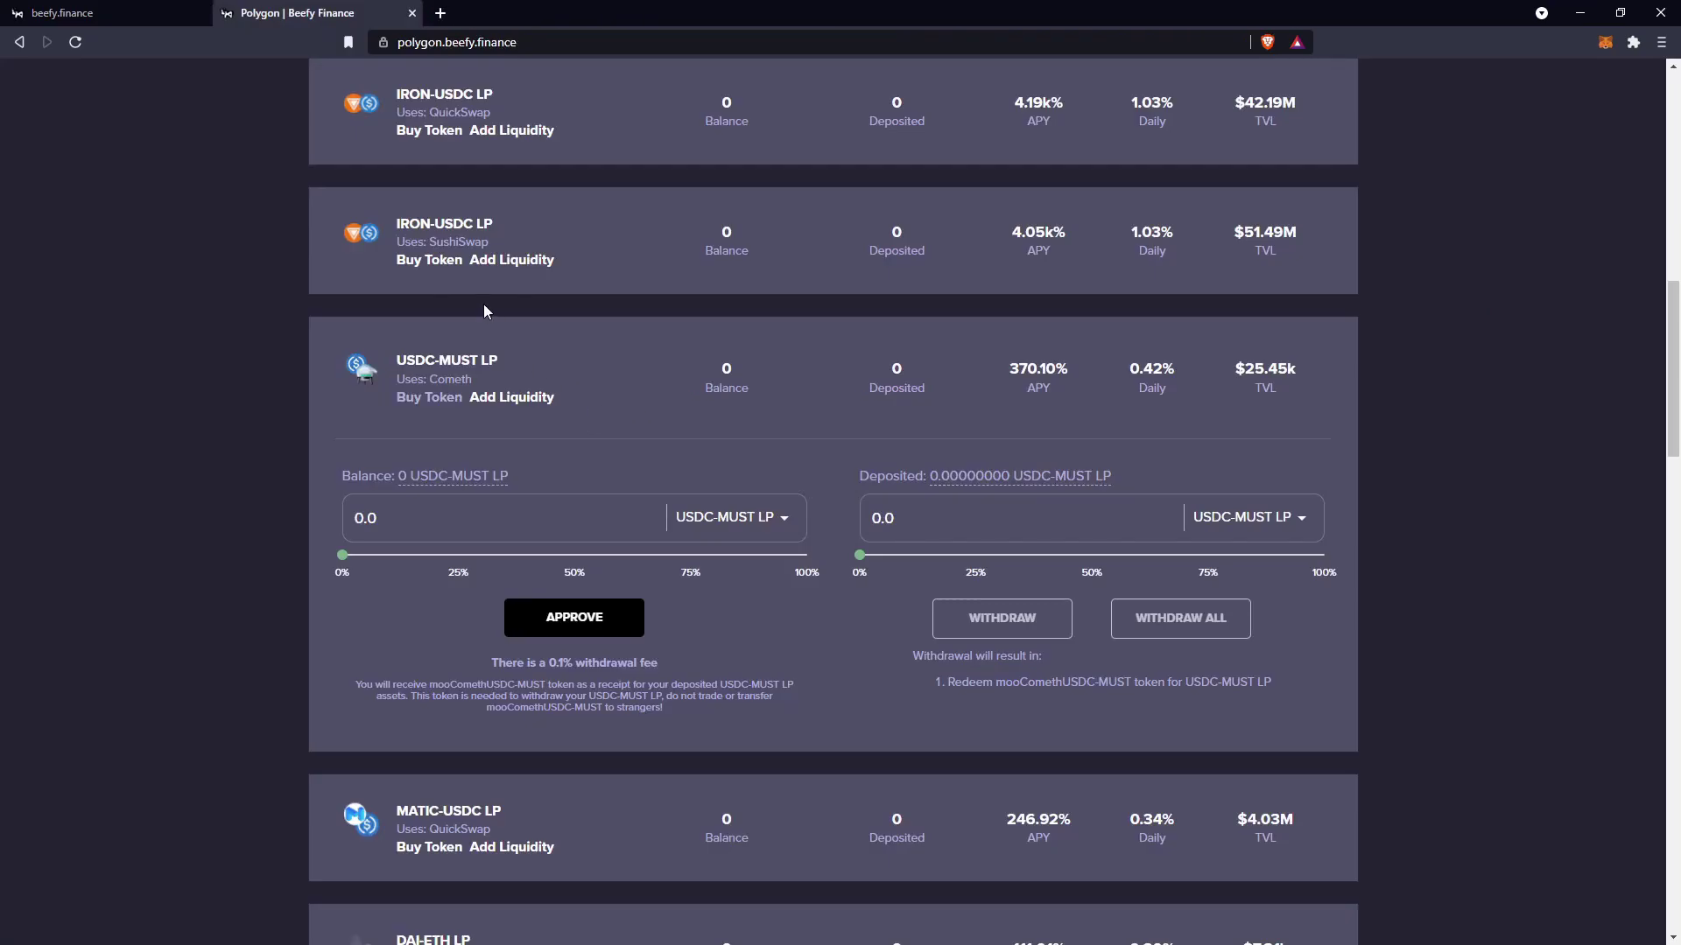
Step: Preview a 0.3 USDC plus 0.00350818 MUST deposit into Cometh's USDC-MUST pool, then return to Beefy
{"action": "left_click", "coordinate": [526, 398]}
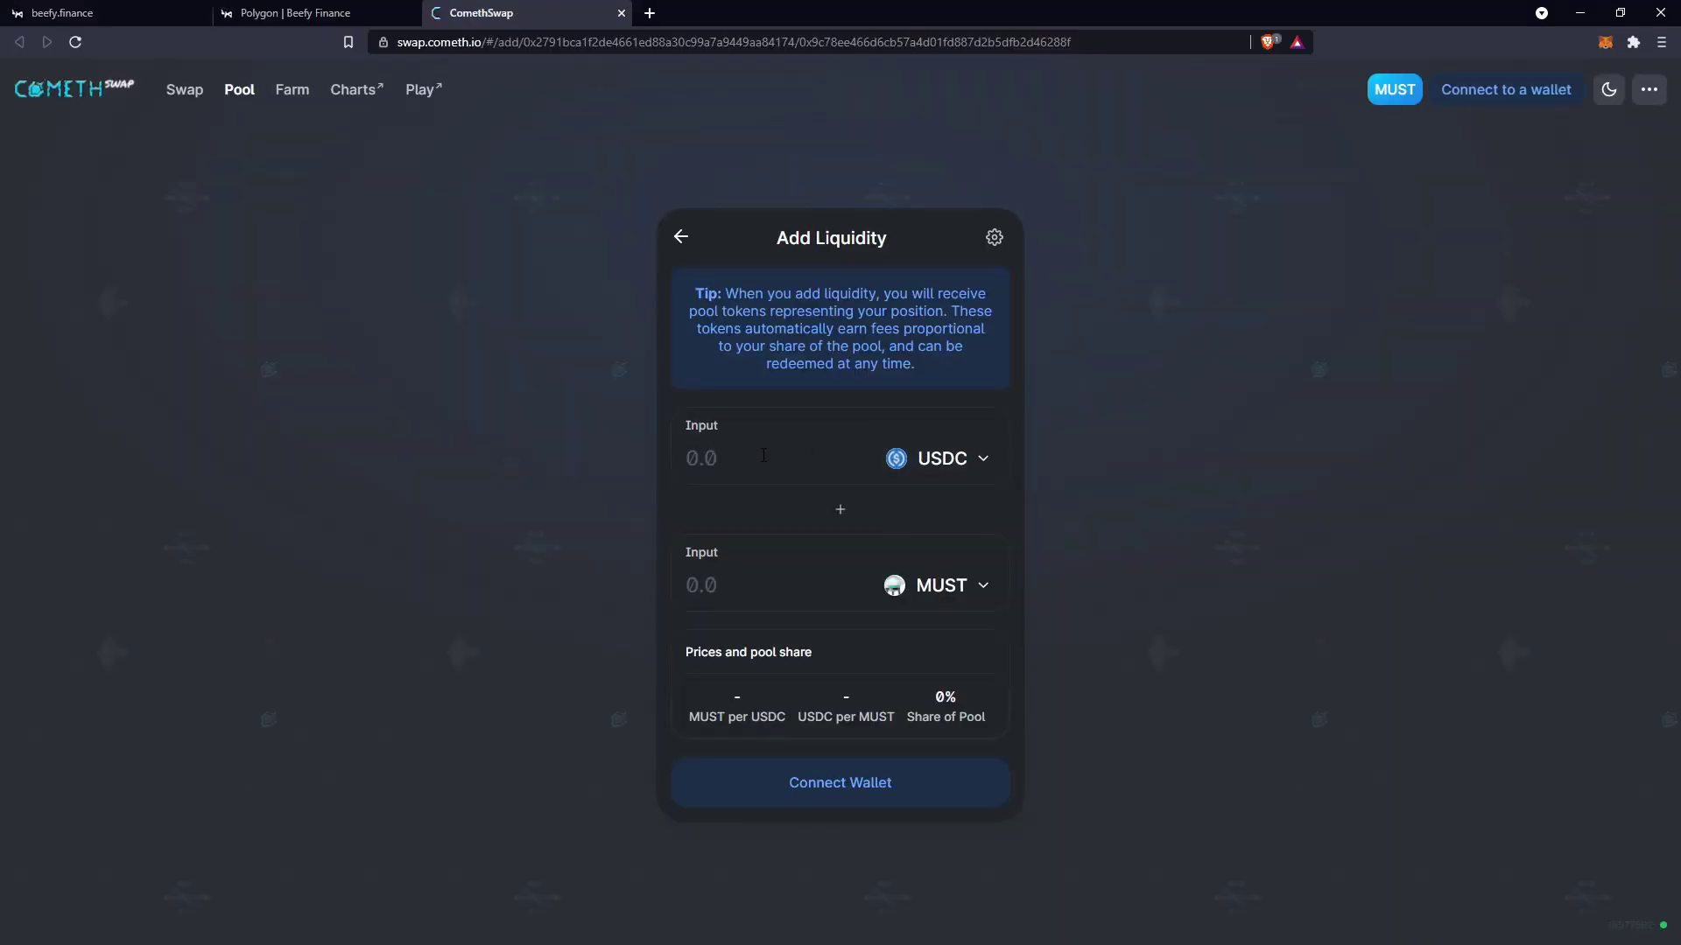
{"action": "left_click", "coordinate": [739, 449]}
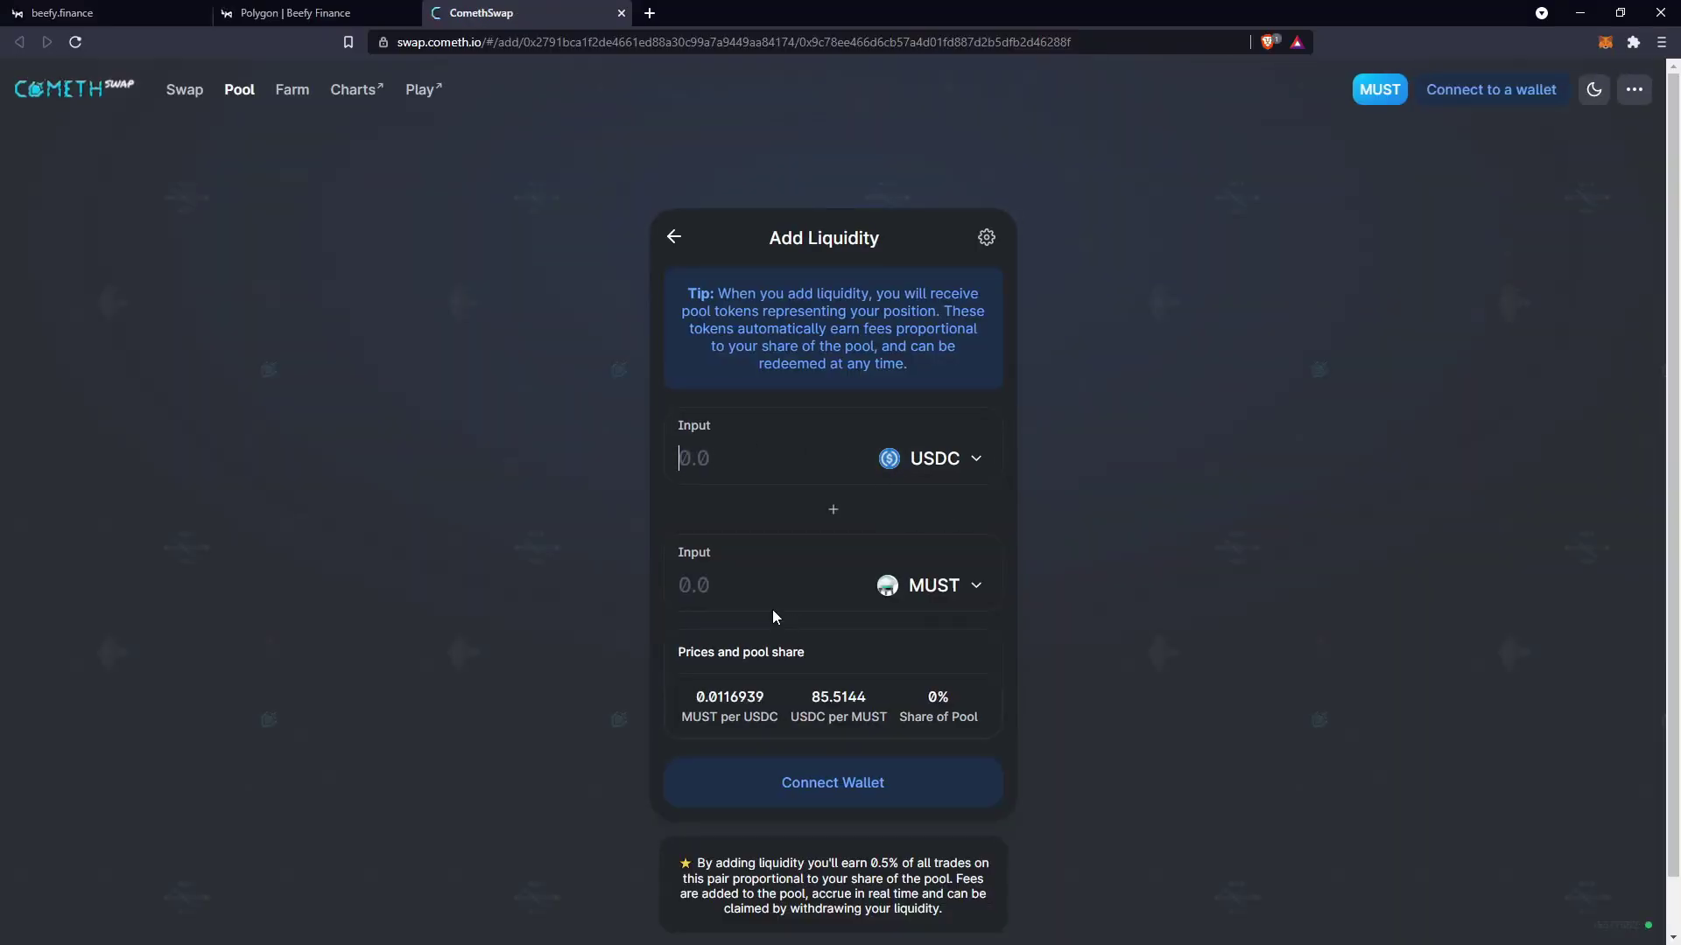
{"action": "type", "text": ".3"}
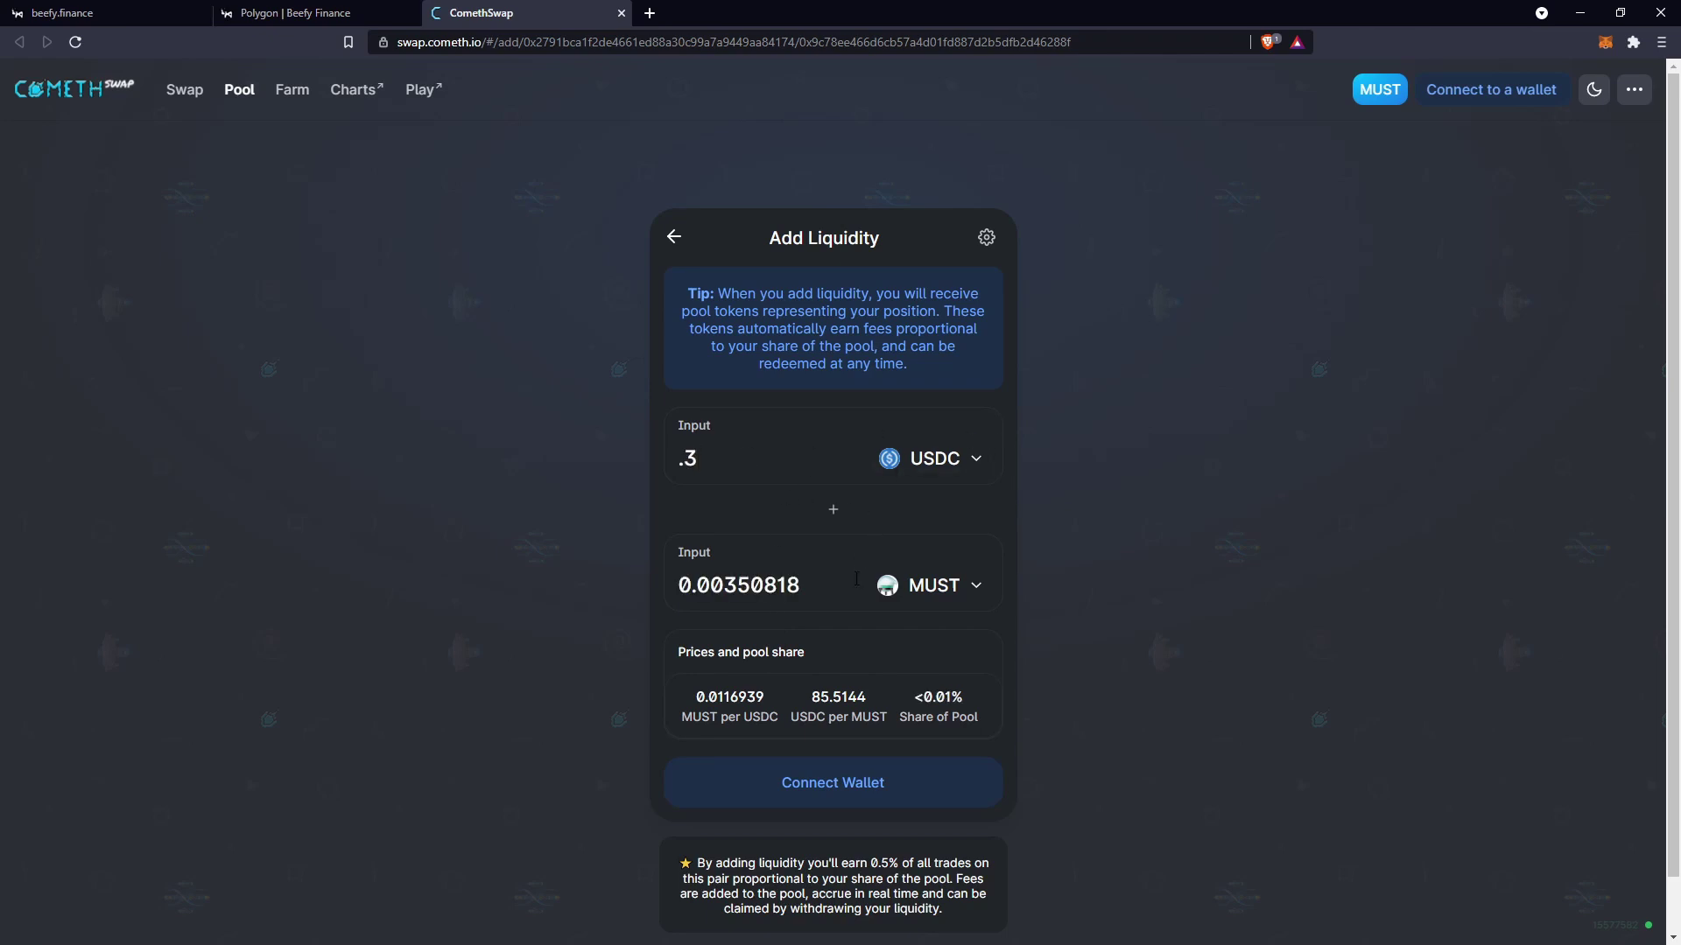
{"action": "left_click_drag", "start_coordinate": [817, 604], "coordinate": [695, 588]}
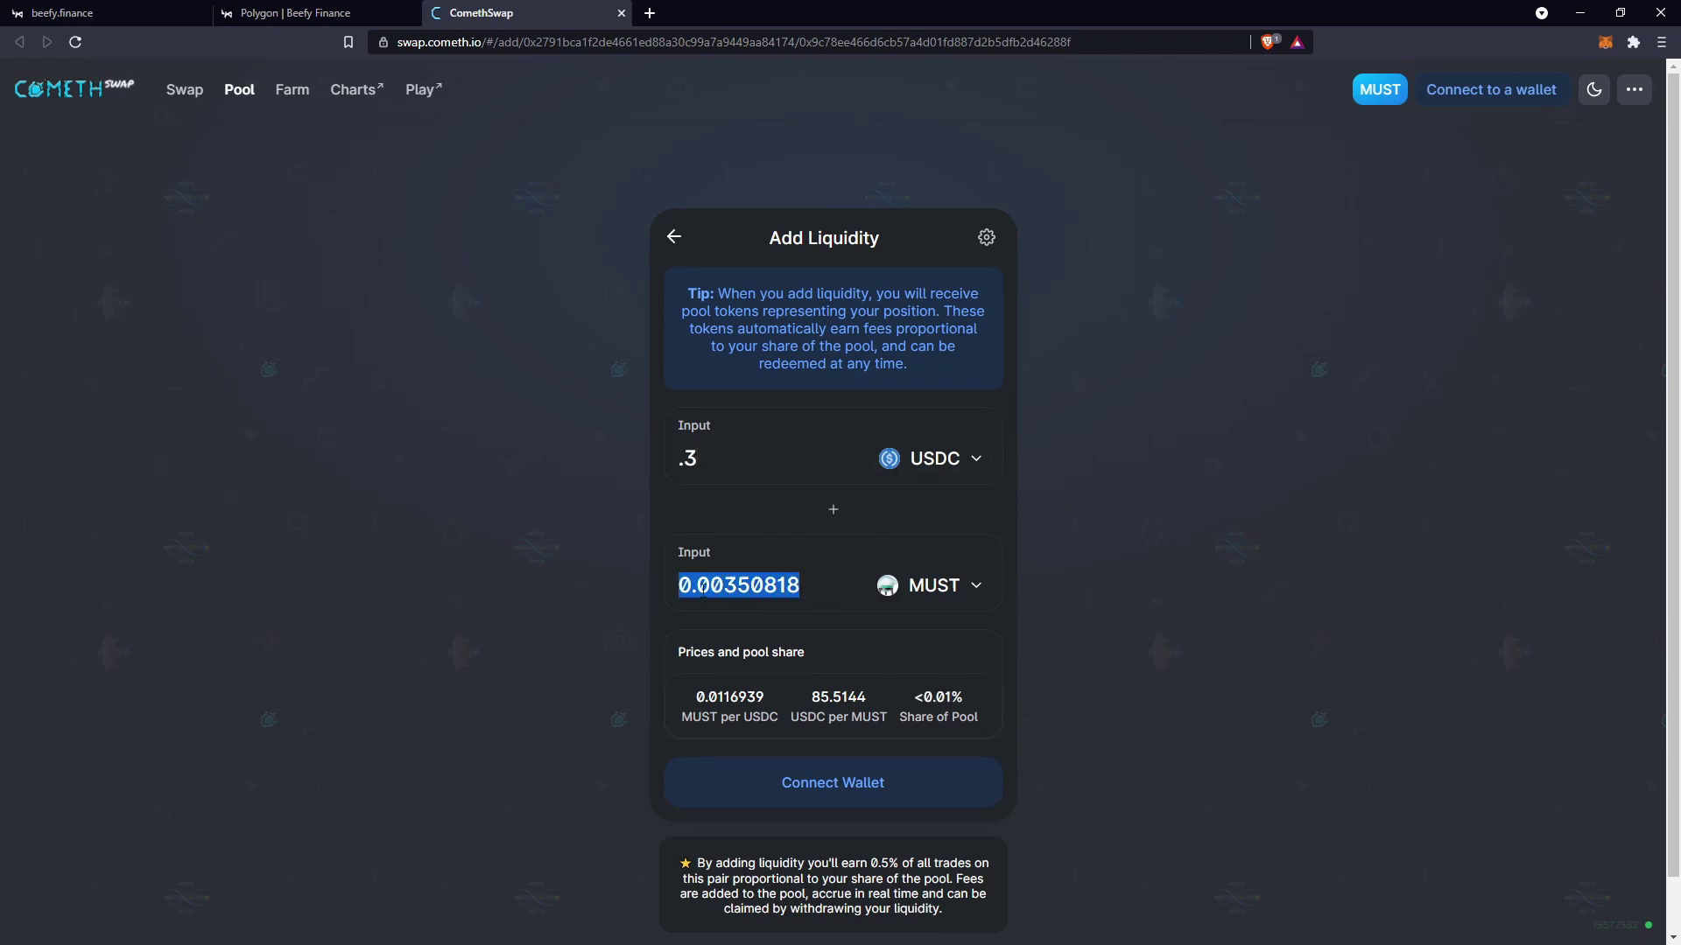
{"action": "left_click", "coordinate": [703, 592]}
{"action": "key", "text": "ctrl+shift+Tab"}
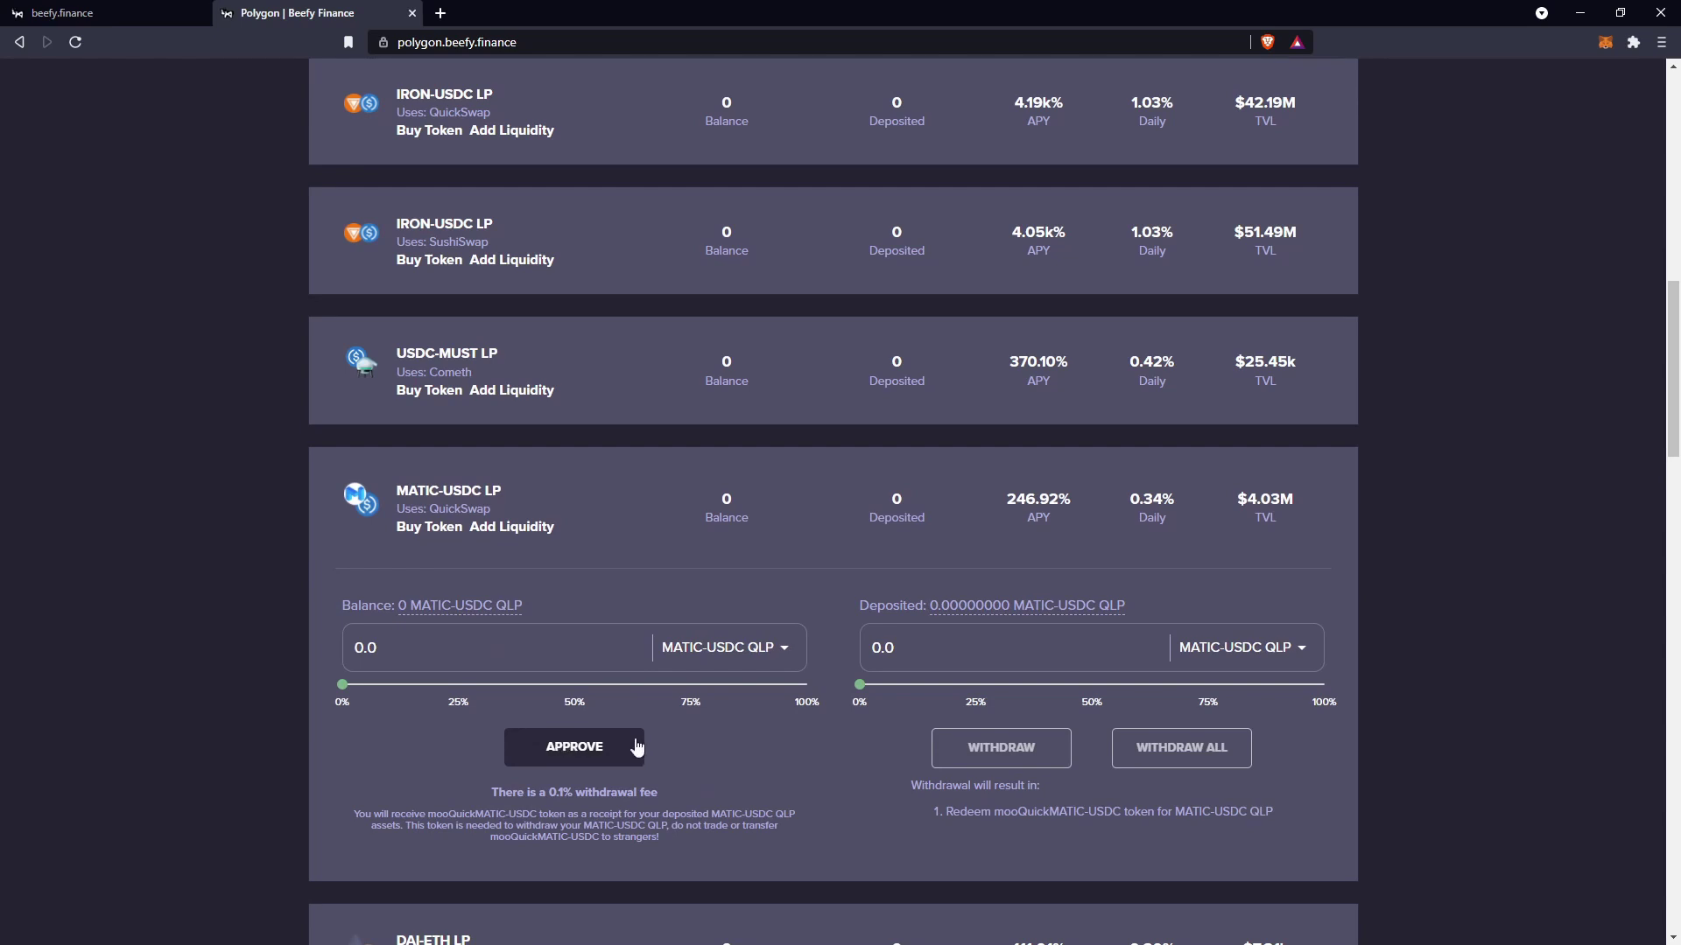
Step: Switch Beefy from Polygon to Fantom, approving the network change in MetaMask
{"action": "scroll", "coordinate": [243, 539], "scroll_direction": "up", "scroll_amount": 15}
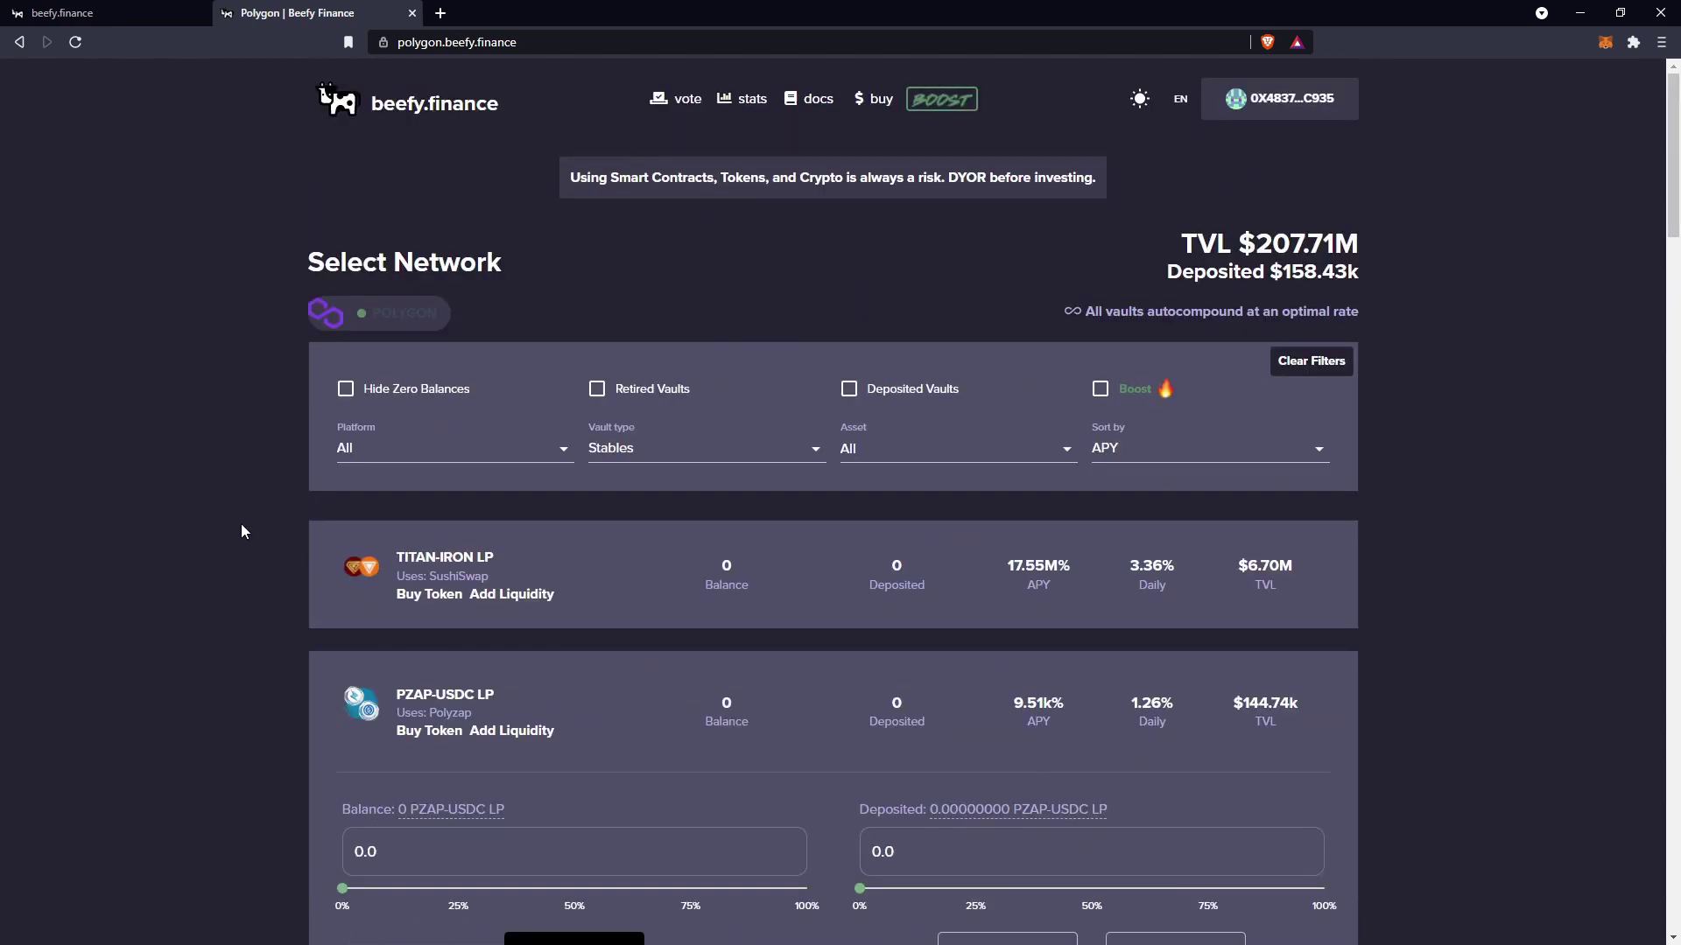
{"action": "left_click", "coordinate": [408, 320]}
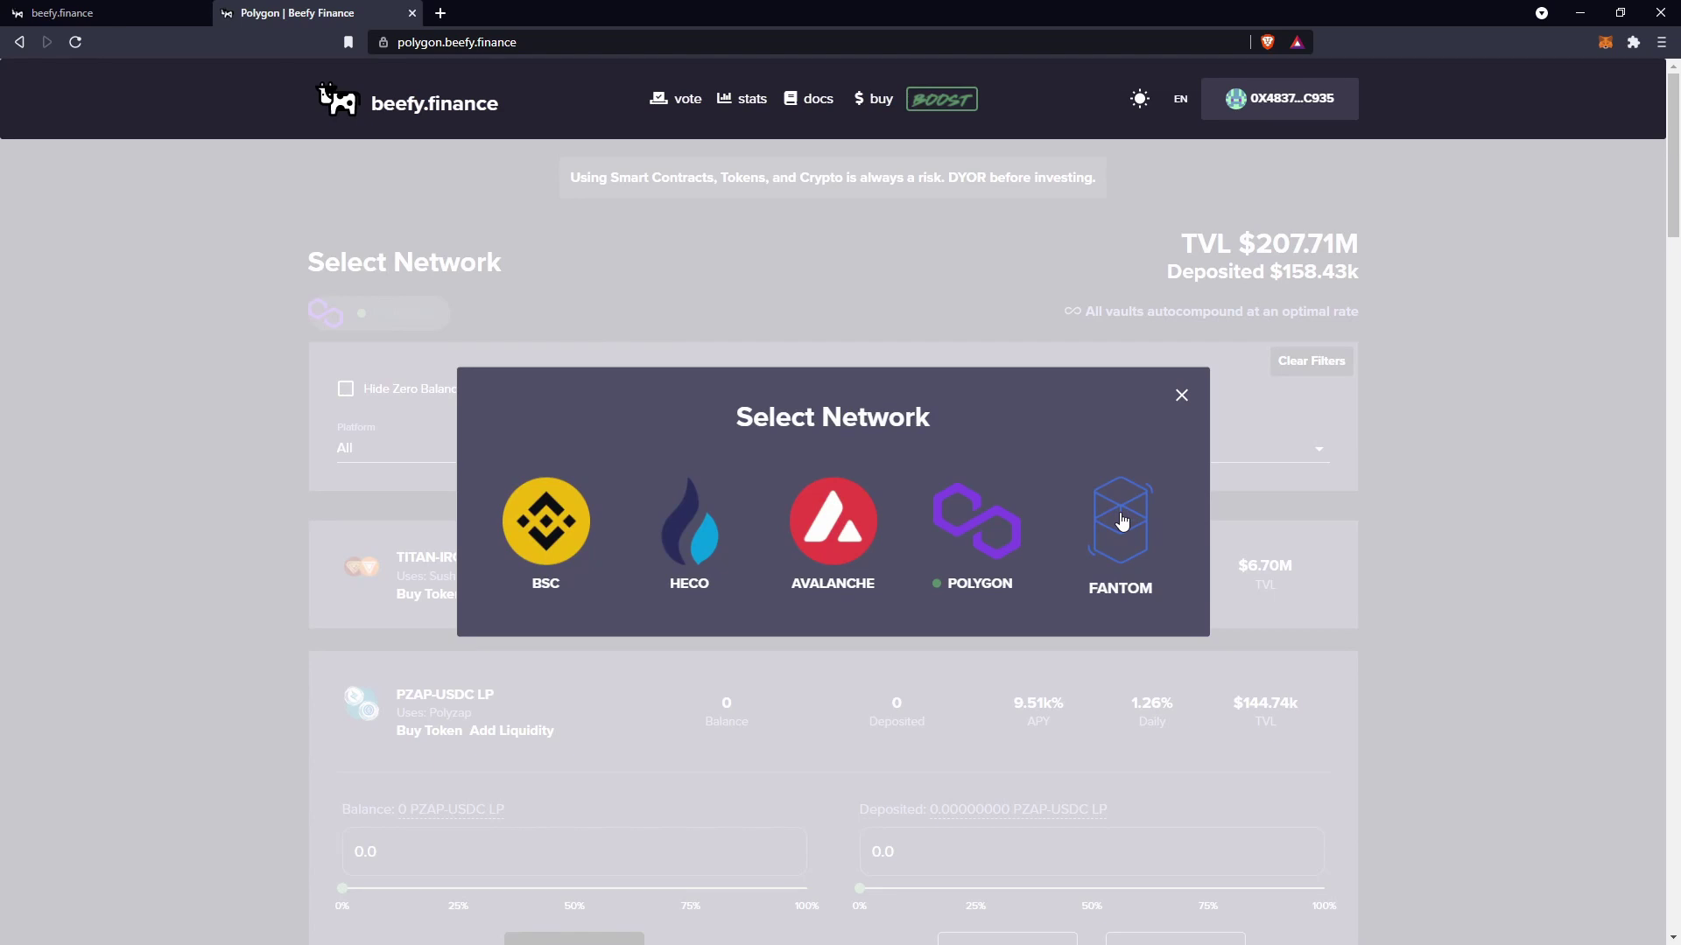
{"action": "left_click", "coordinate": [1123, 522]}
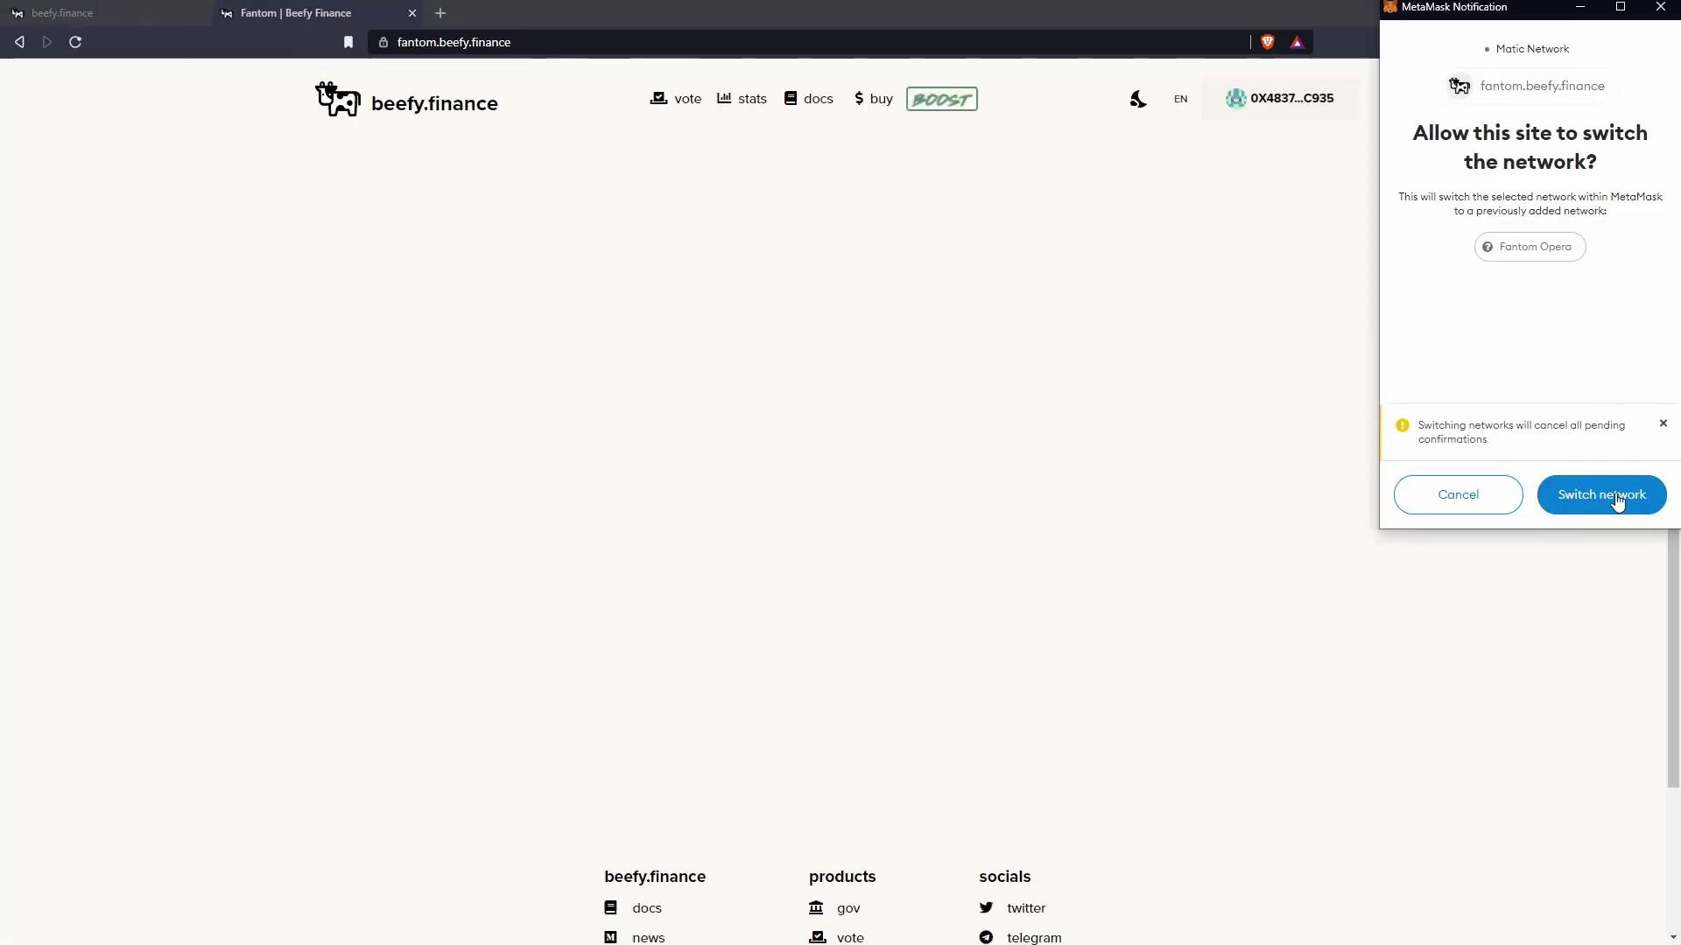
{"action": "left_click", "coordinate": [1617, 496]}
{"action": "scroll", "coordinate": [223, 372], "scroll_direction": "down", "scroll_amount": 5}
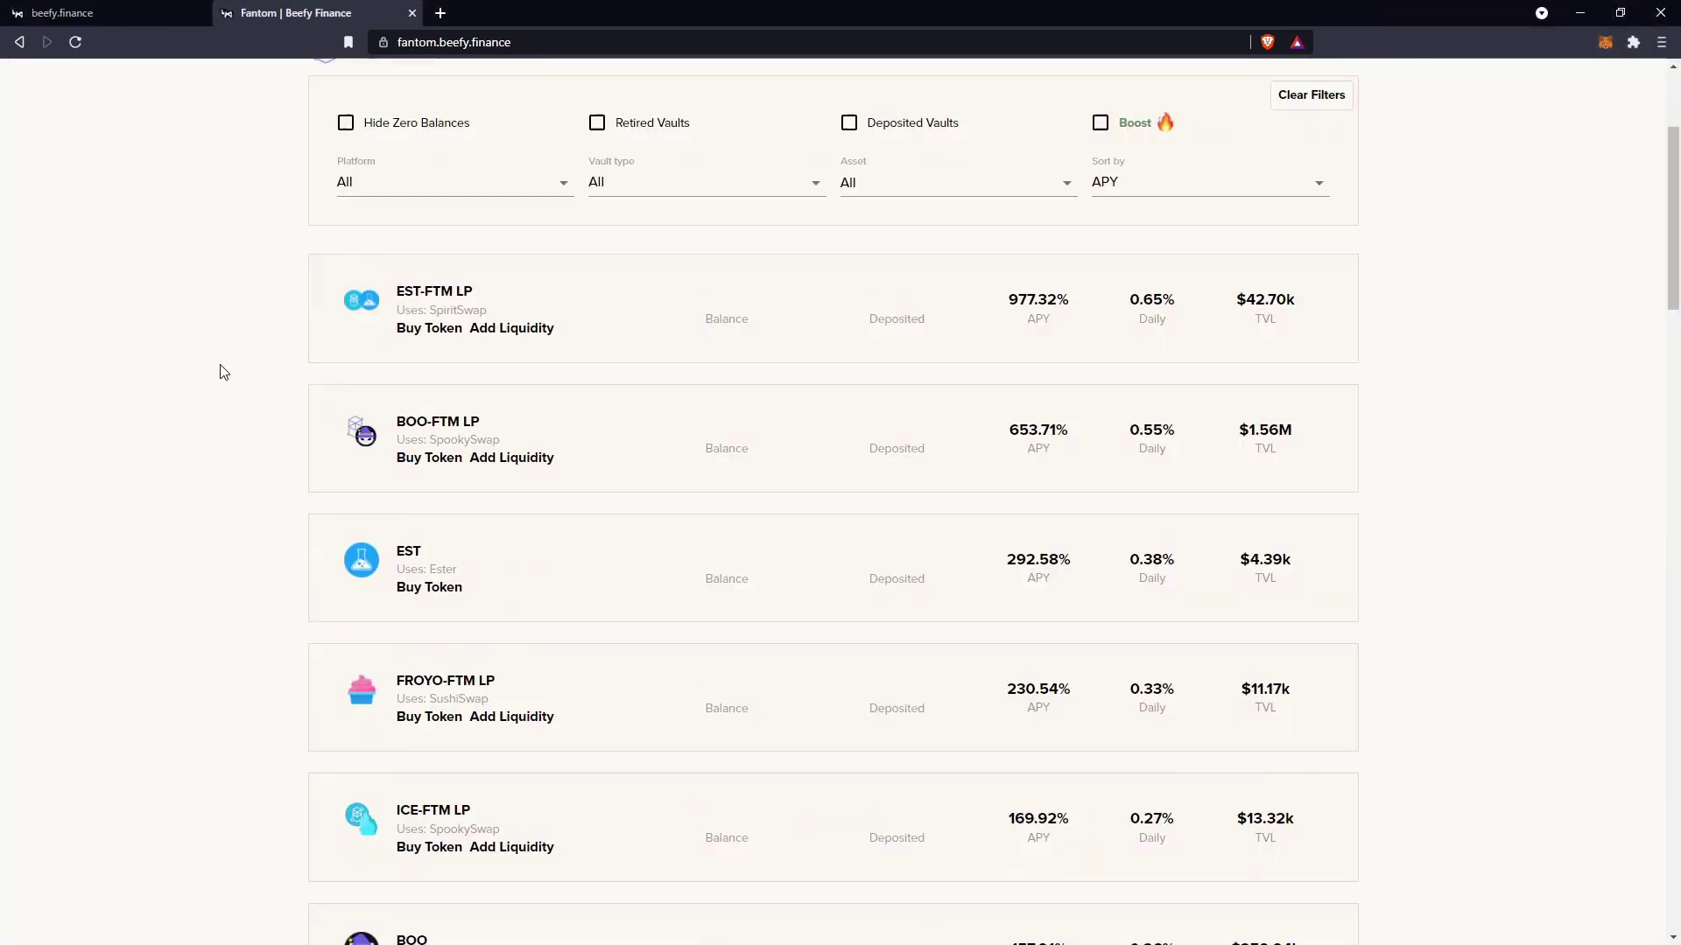
{"action": "scroll", "coordinate": [213, 372], "scroll_direction": "up", "scroll_amount": 3}
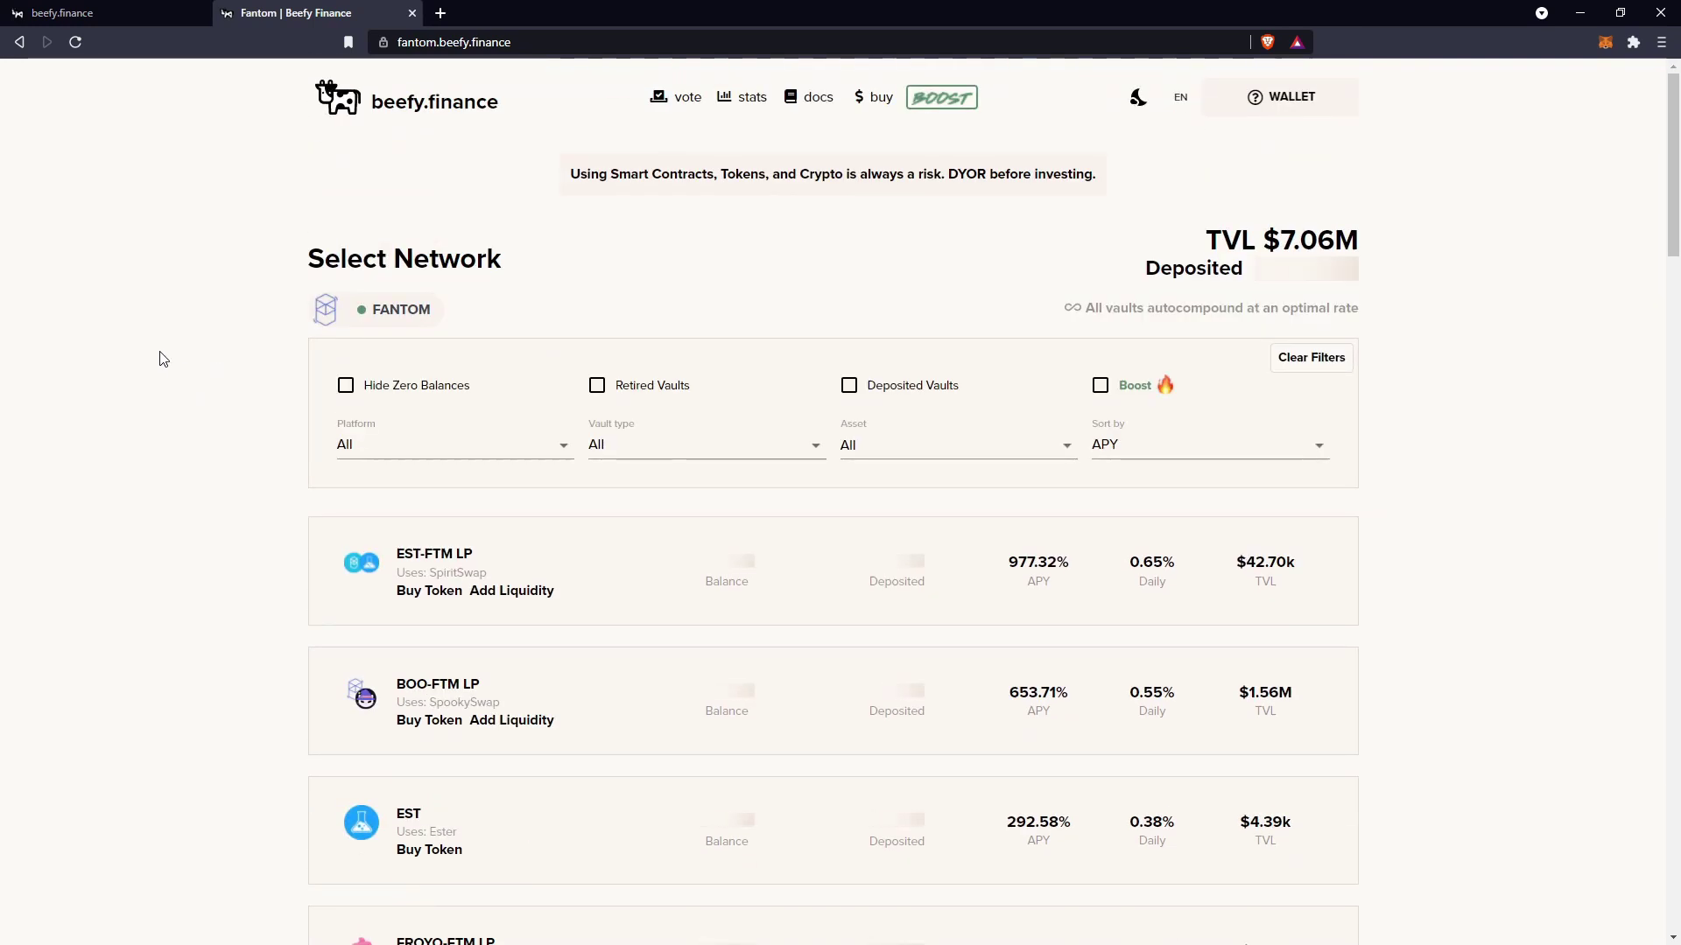
{"action": "scroll", "coordinate": [175, 359], "scroll_direction": "down", "scroll_amount": 3}
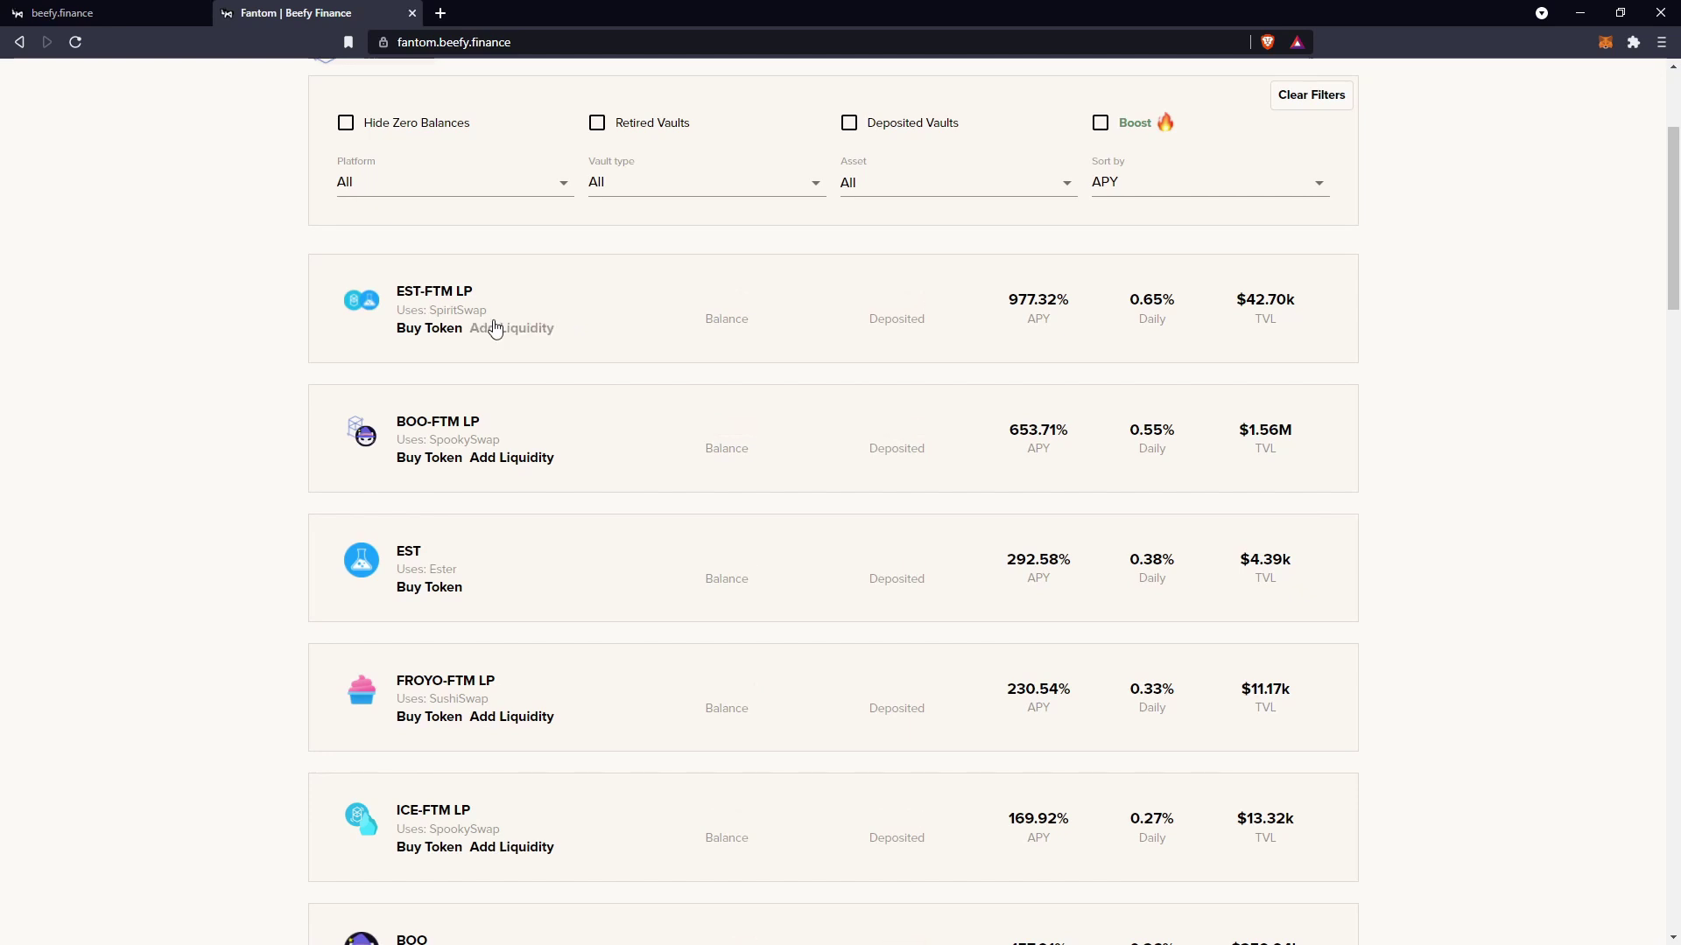
Step: Preview SpiritSwap's FTM-to-EST swap and FTM-EST add-liquidity pages, then close SpiritSwap
{"action": "left_click", "coordinate": [421, 333]}
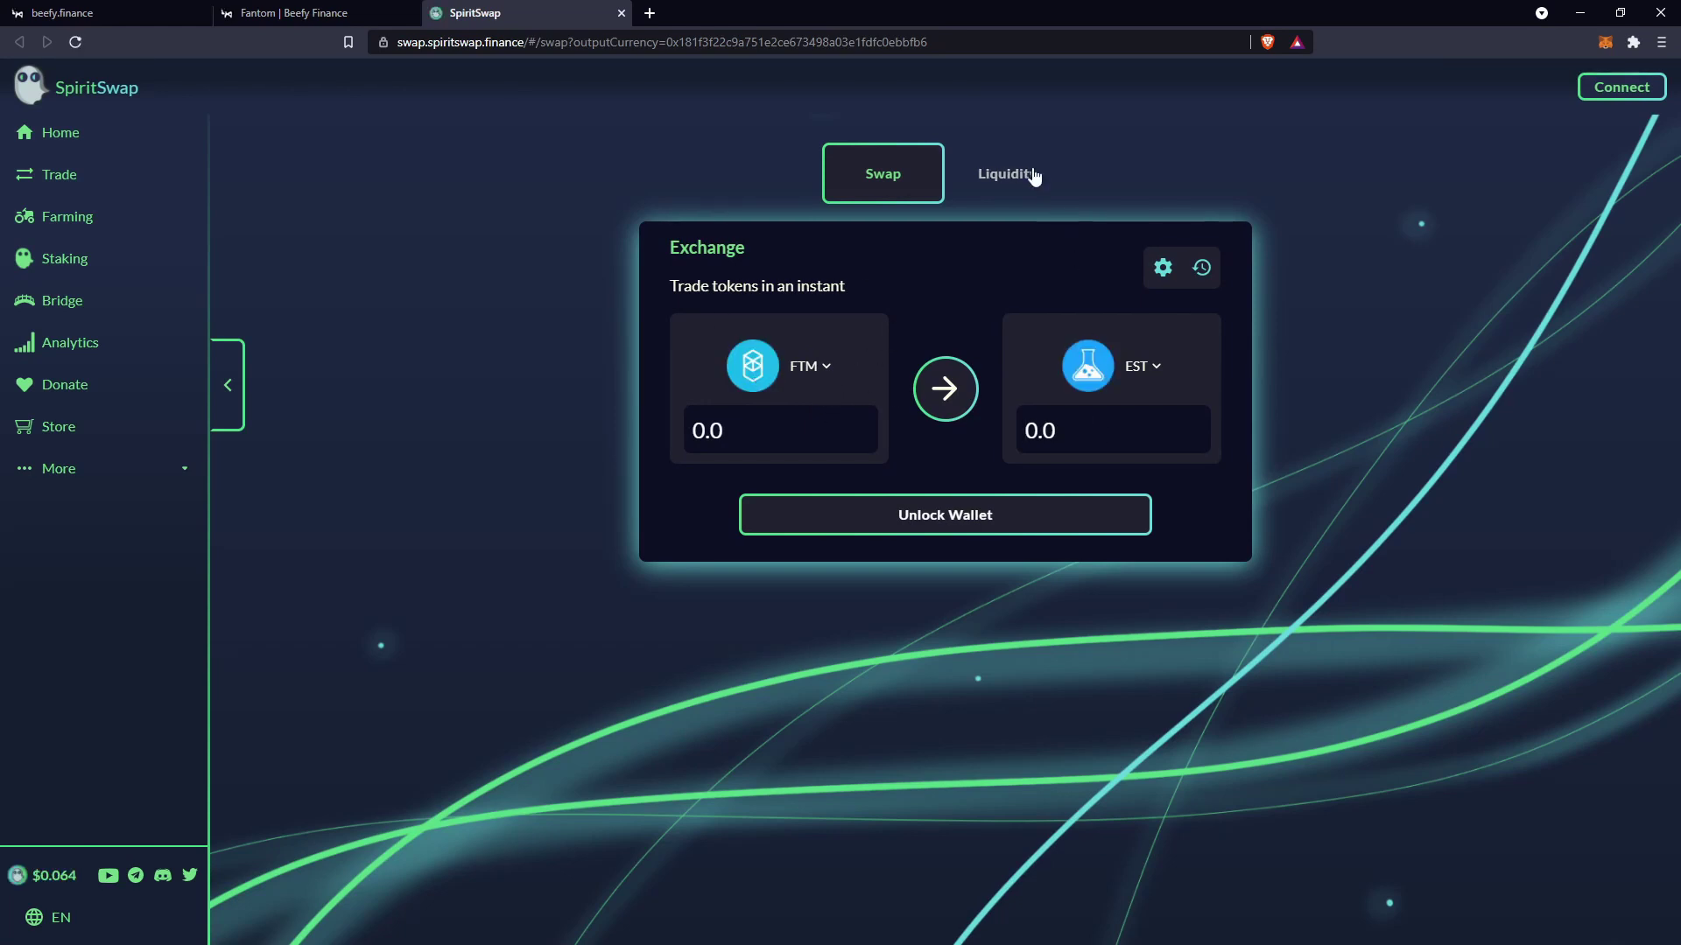
{"action": "key", "text": "ctrl+shift+Tab"}
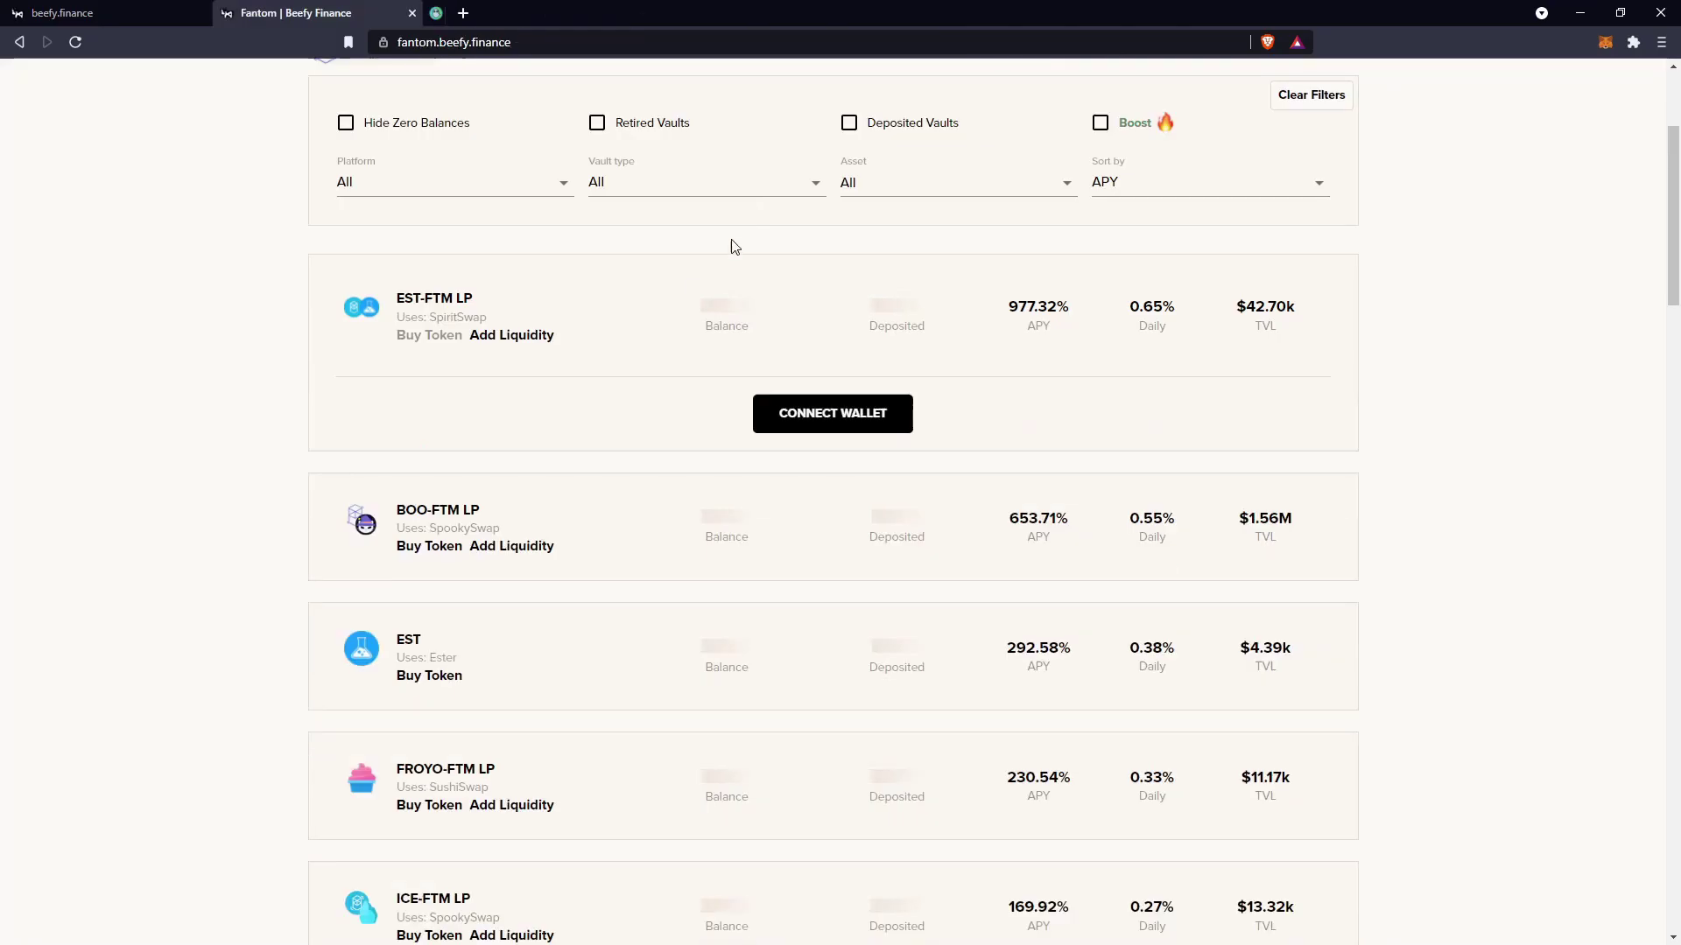
{"action": "left_click", "coordinate": [522, 337]}
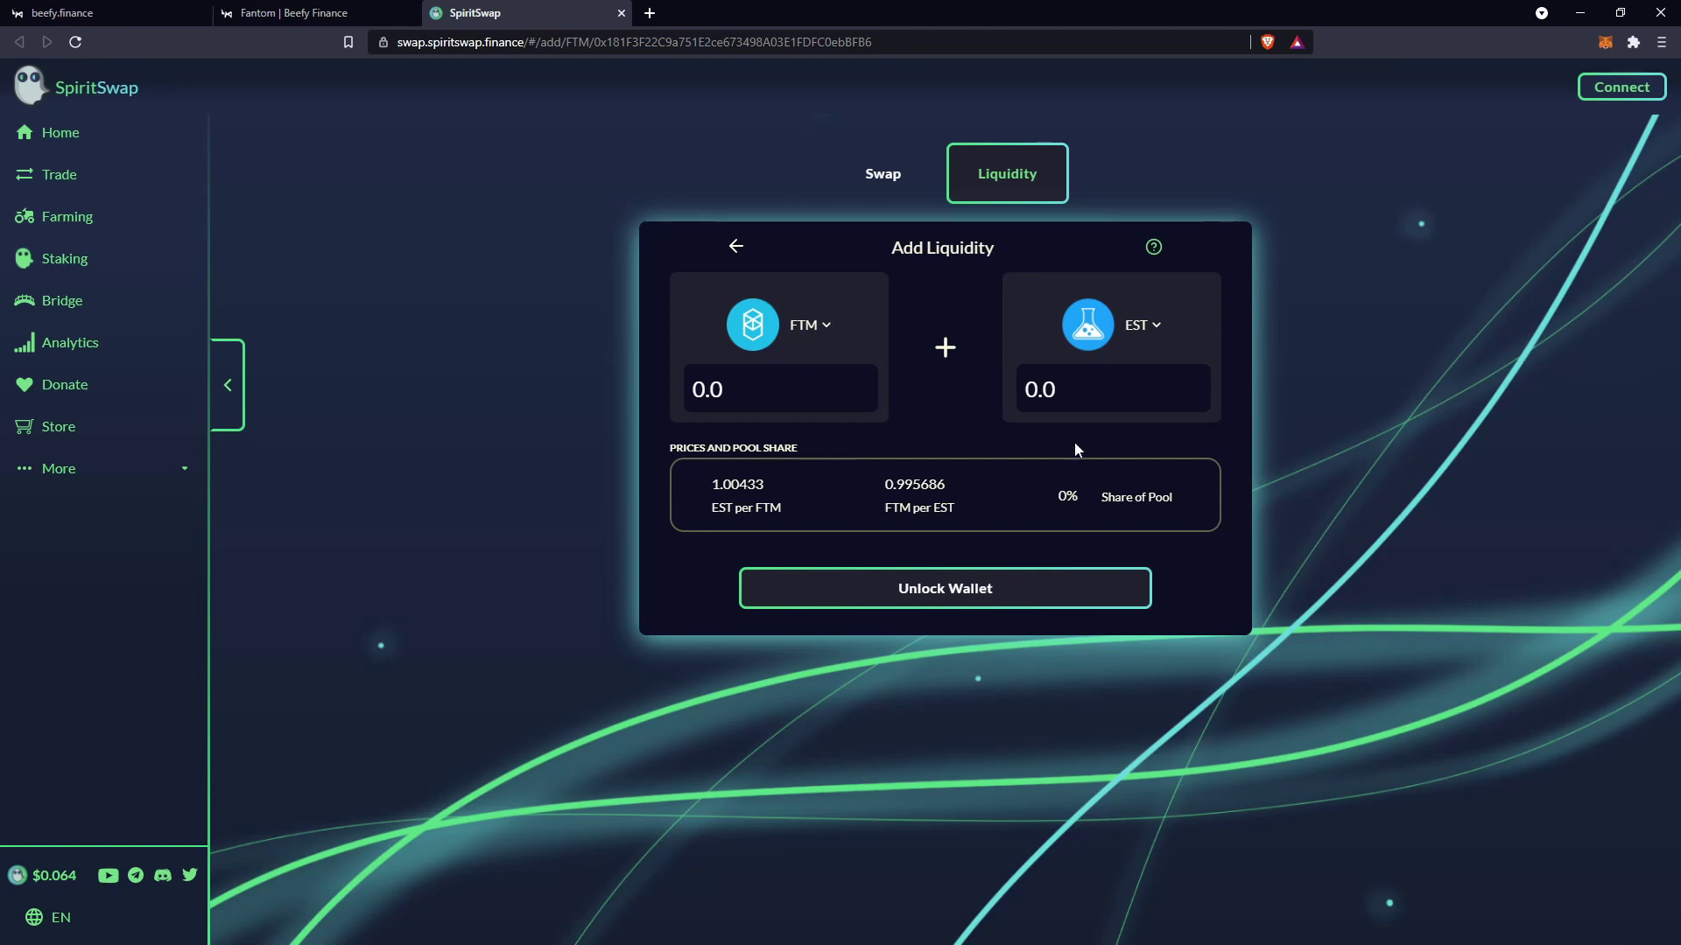
{"action": "key", "text": "ctrl+w"}
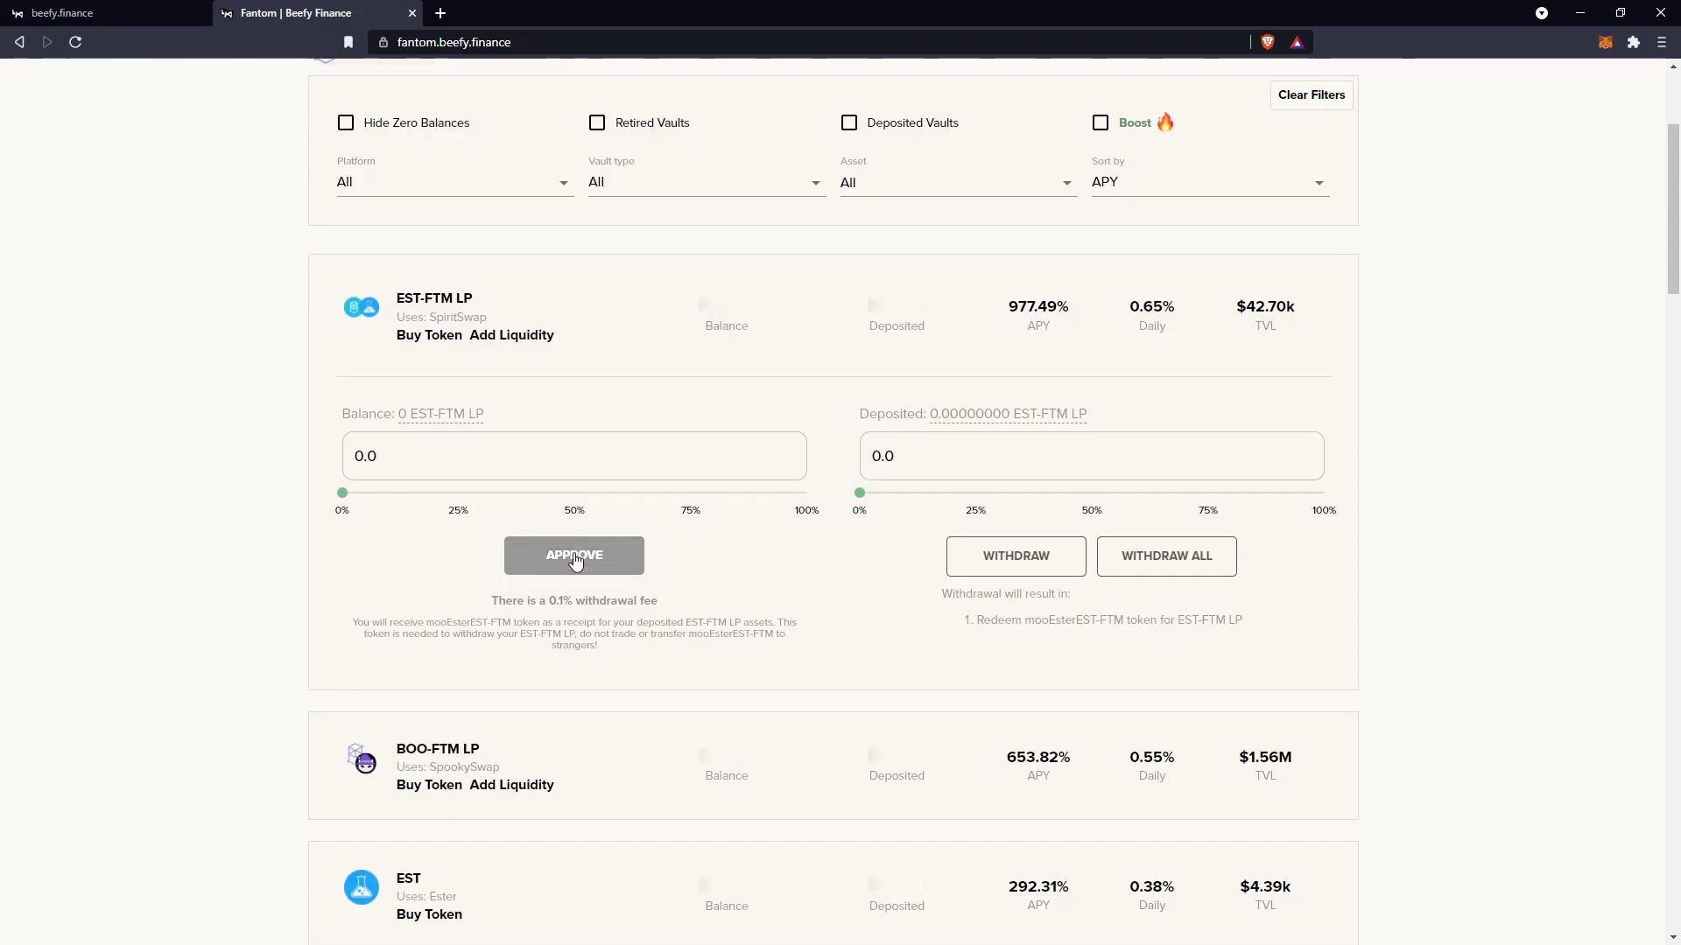
Step: Scroll the Fantom vaults, then switch Beefy to BSC, approving the change in MetaMask
{"action": "scroll", "coordinate": [289, 469], "scroll_direction": "down", "scroll_amount": 5}
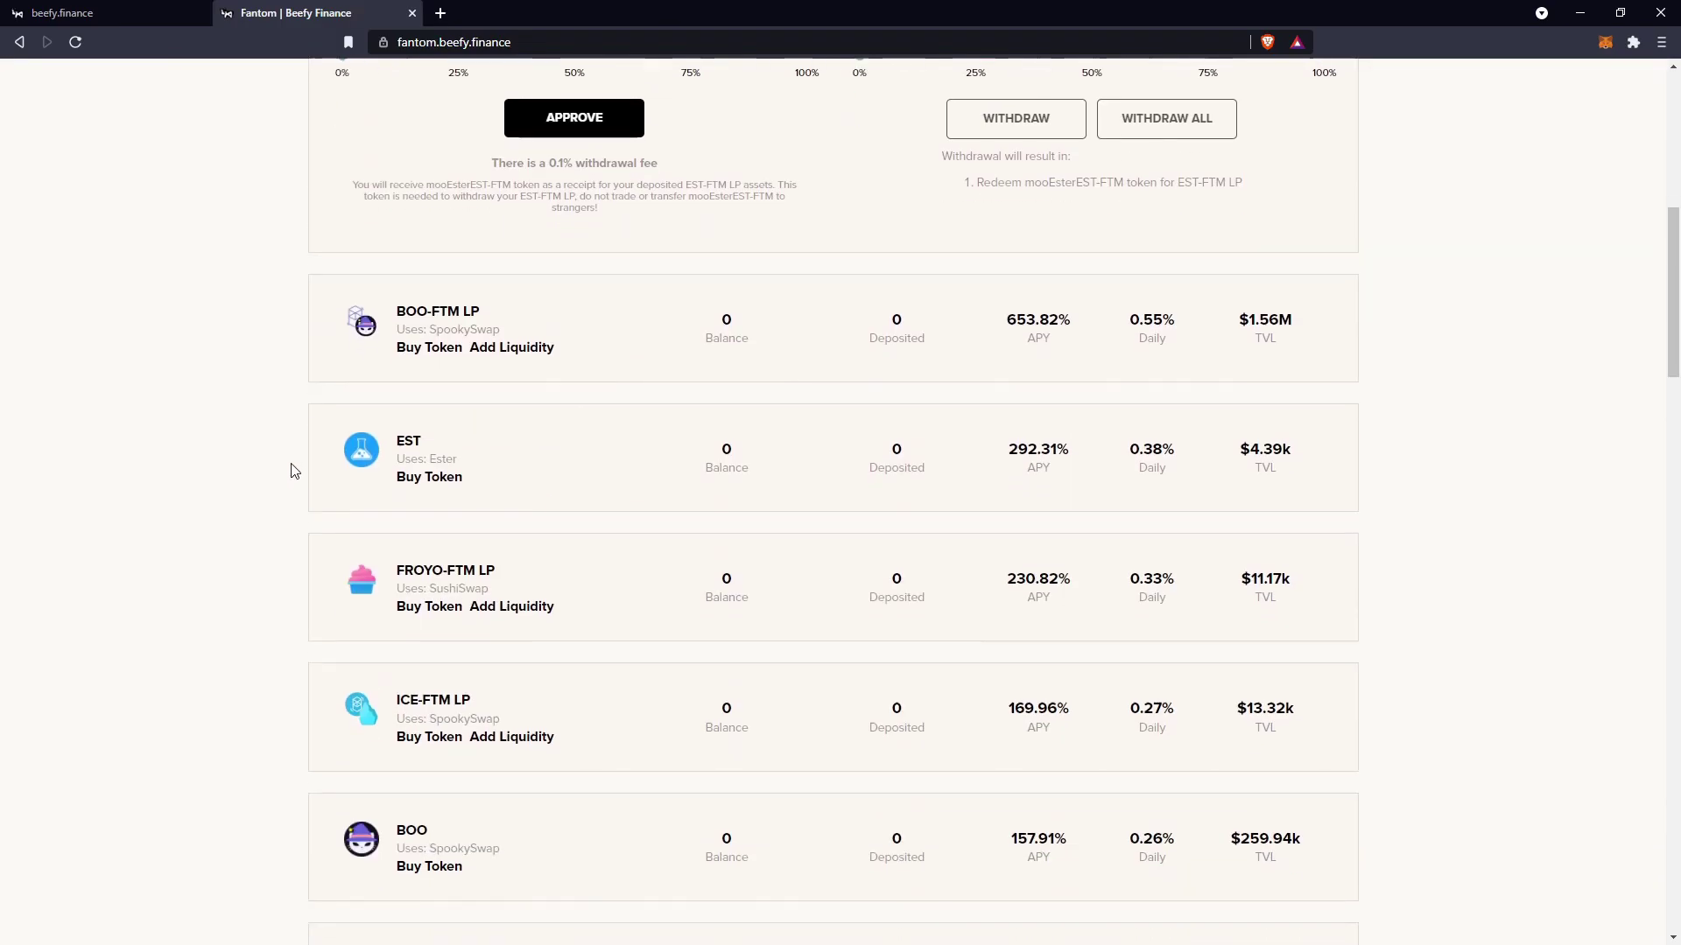
{"action": "scroll", "coordinate": [293, 471], "scroll_direction": "down", "scroll_amount": 8}
{"action": "scroll", "coordinate": [293, 471], "scroll_direction": "down", "scroll_amount": 15}
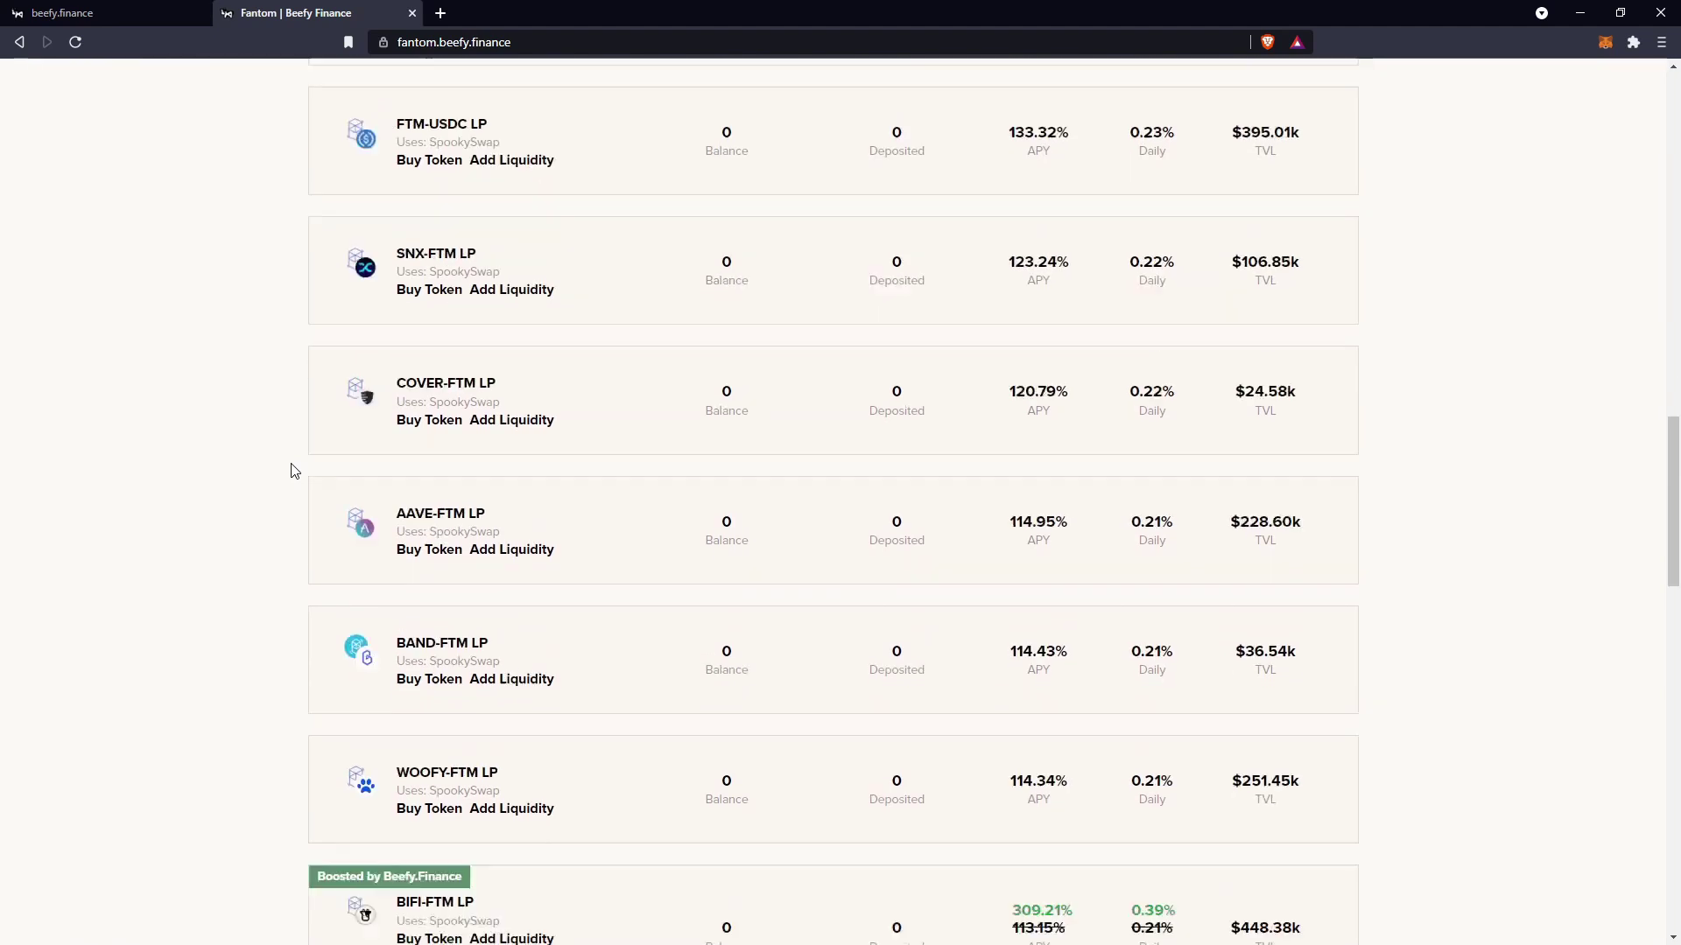
{"action": "scroll", "coordinate": [293, 471], "scroll_direction": "up", "scroll_amount": 20}
{"action": "left_click", "coordinate": [394, 313]}
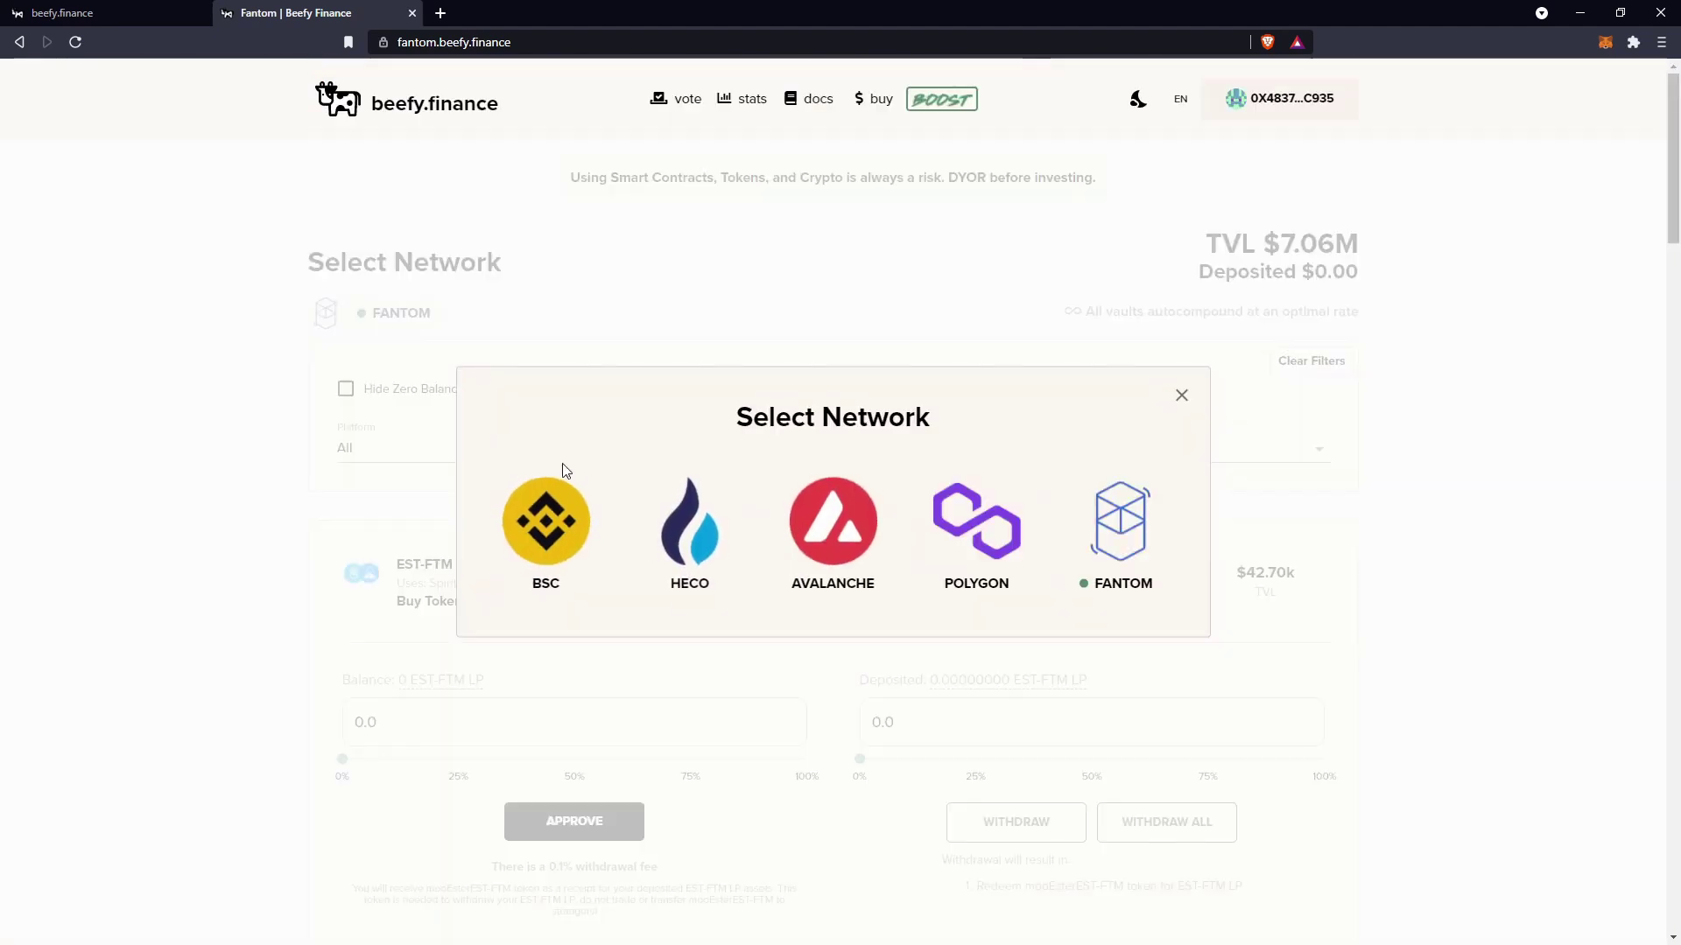
{"action": "left_click", "coordinate": [549, 536]}
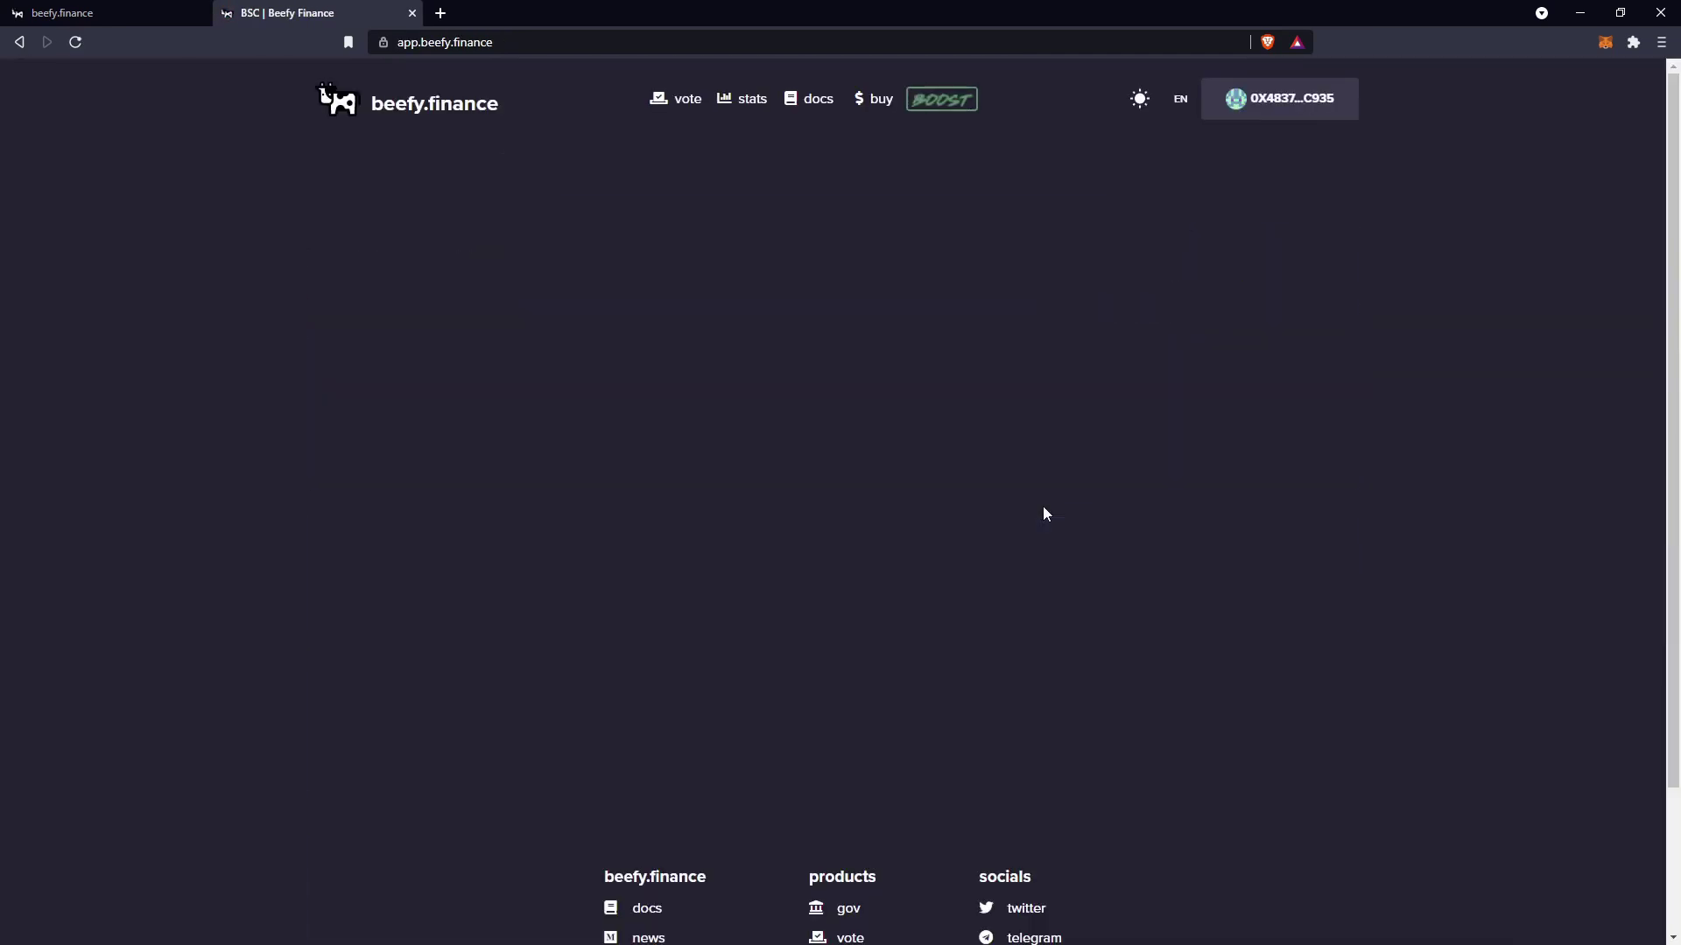
{"action": "left_click", "coordinate": [1626, 495]}
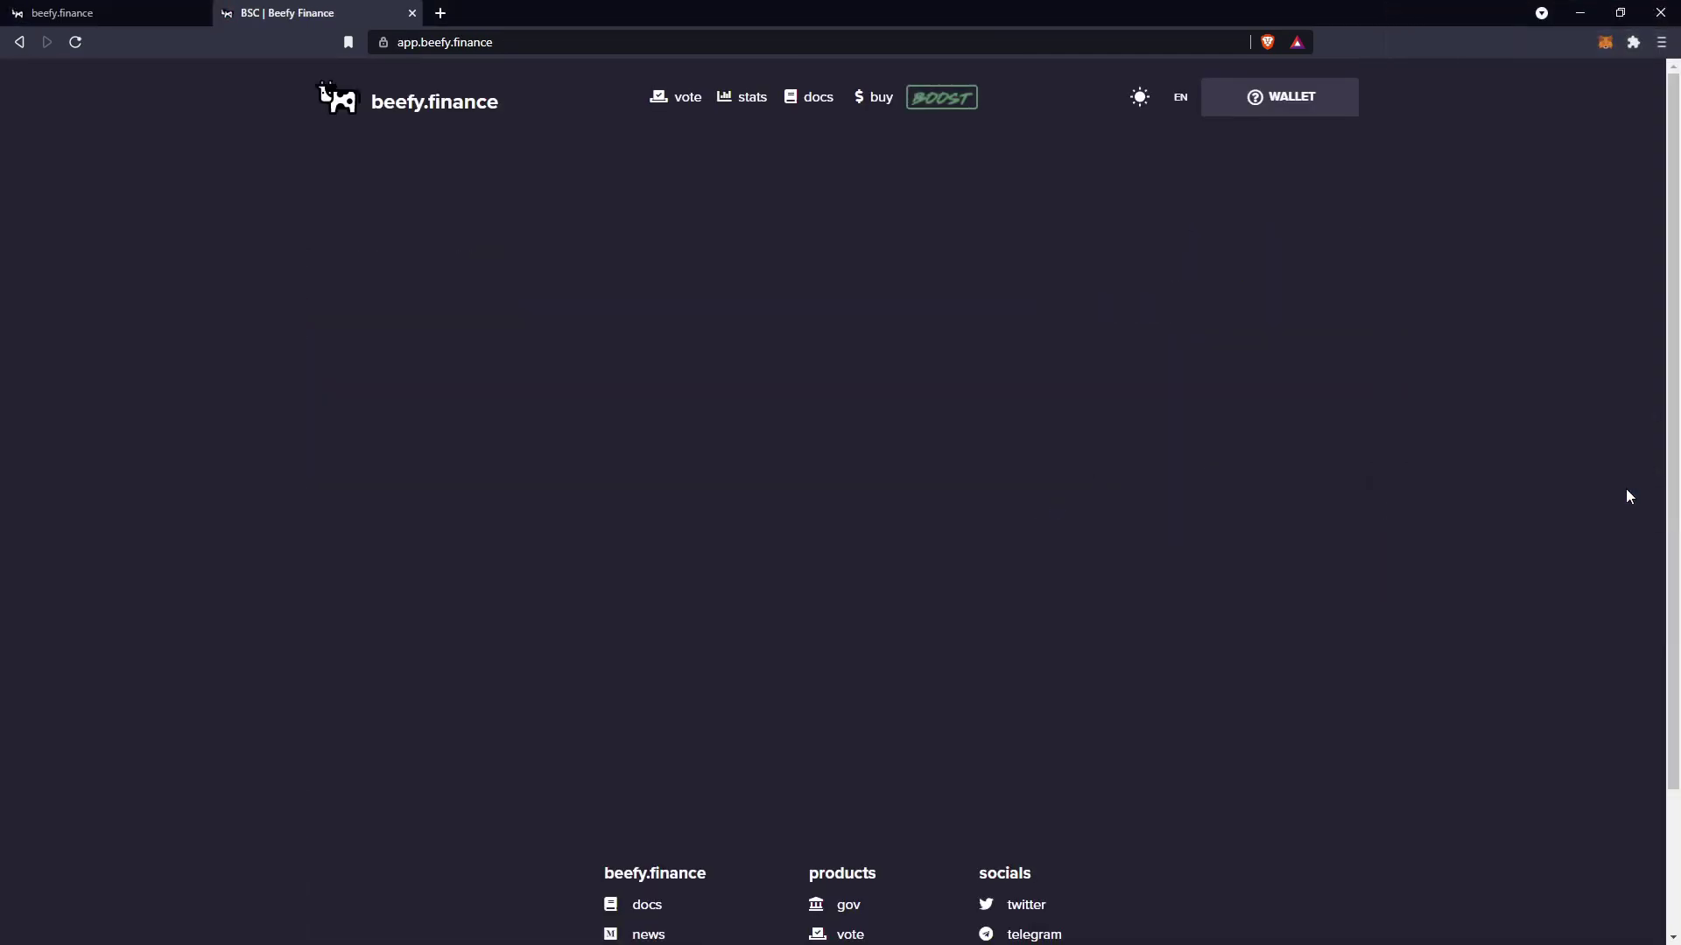
{"action": "scroll", "coordinate": [163, 418], "scroll_direction": "down", "scroll_amount": 20}
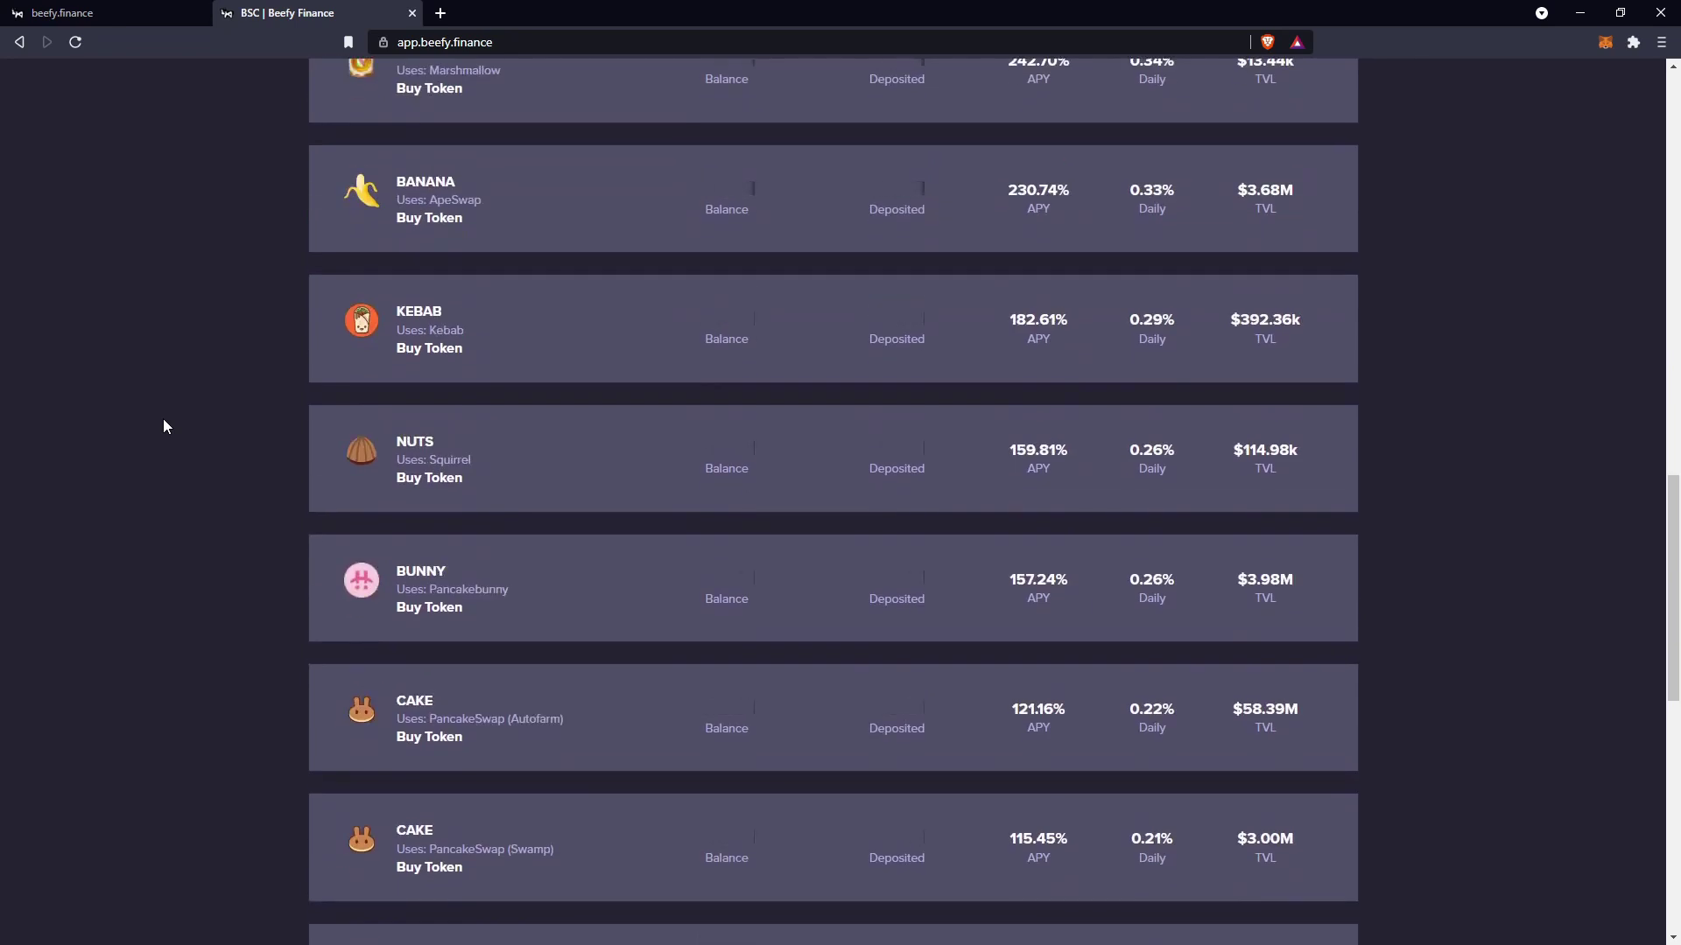
{"action": "scroll", "coordinate": [184, 408], "scroll_direction": "down", "scroll_amount": 15}
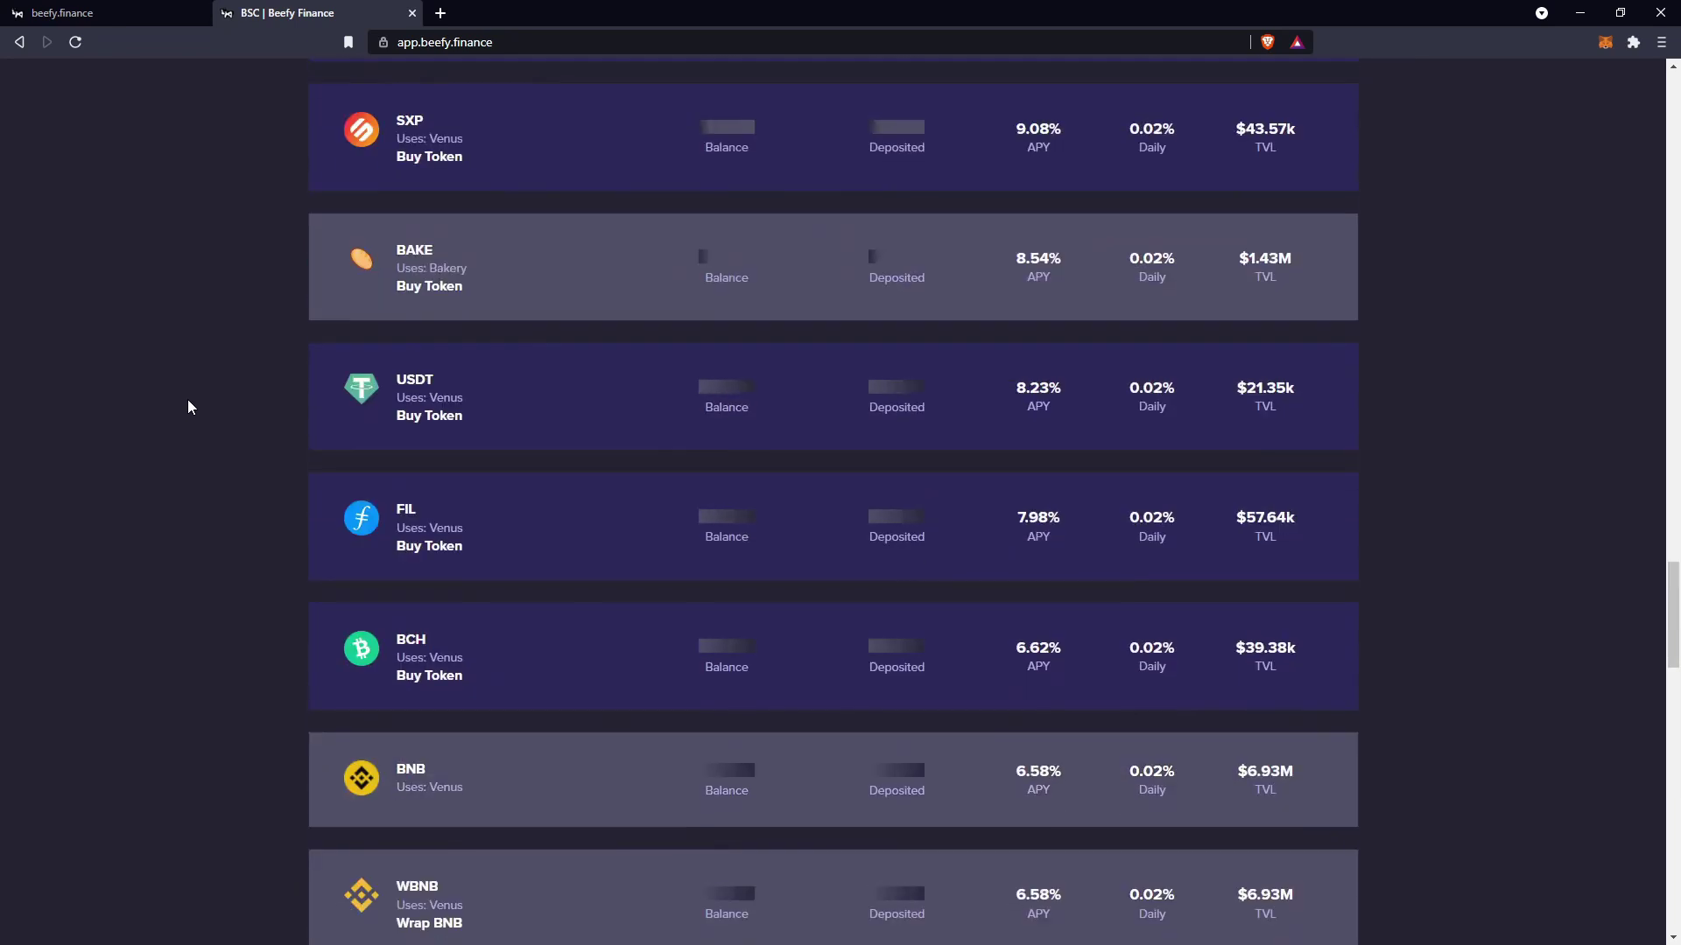
{"action": "scroll", "coordinate": [202, 405], "scroll_direction": "up", "scroll_amount": 20}
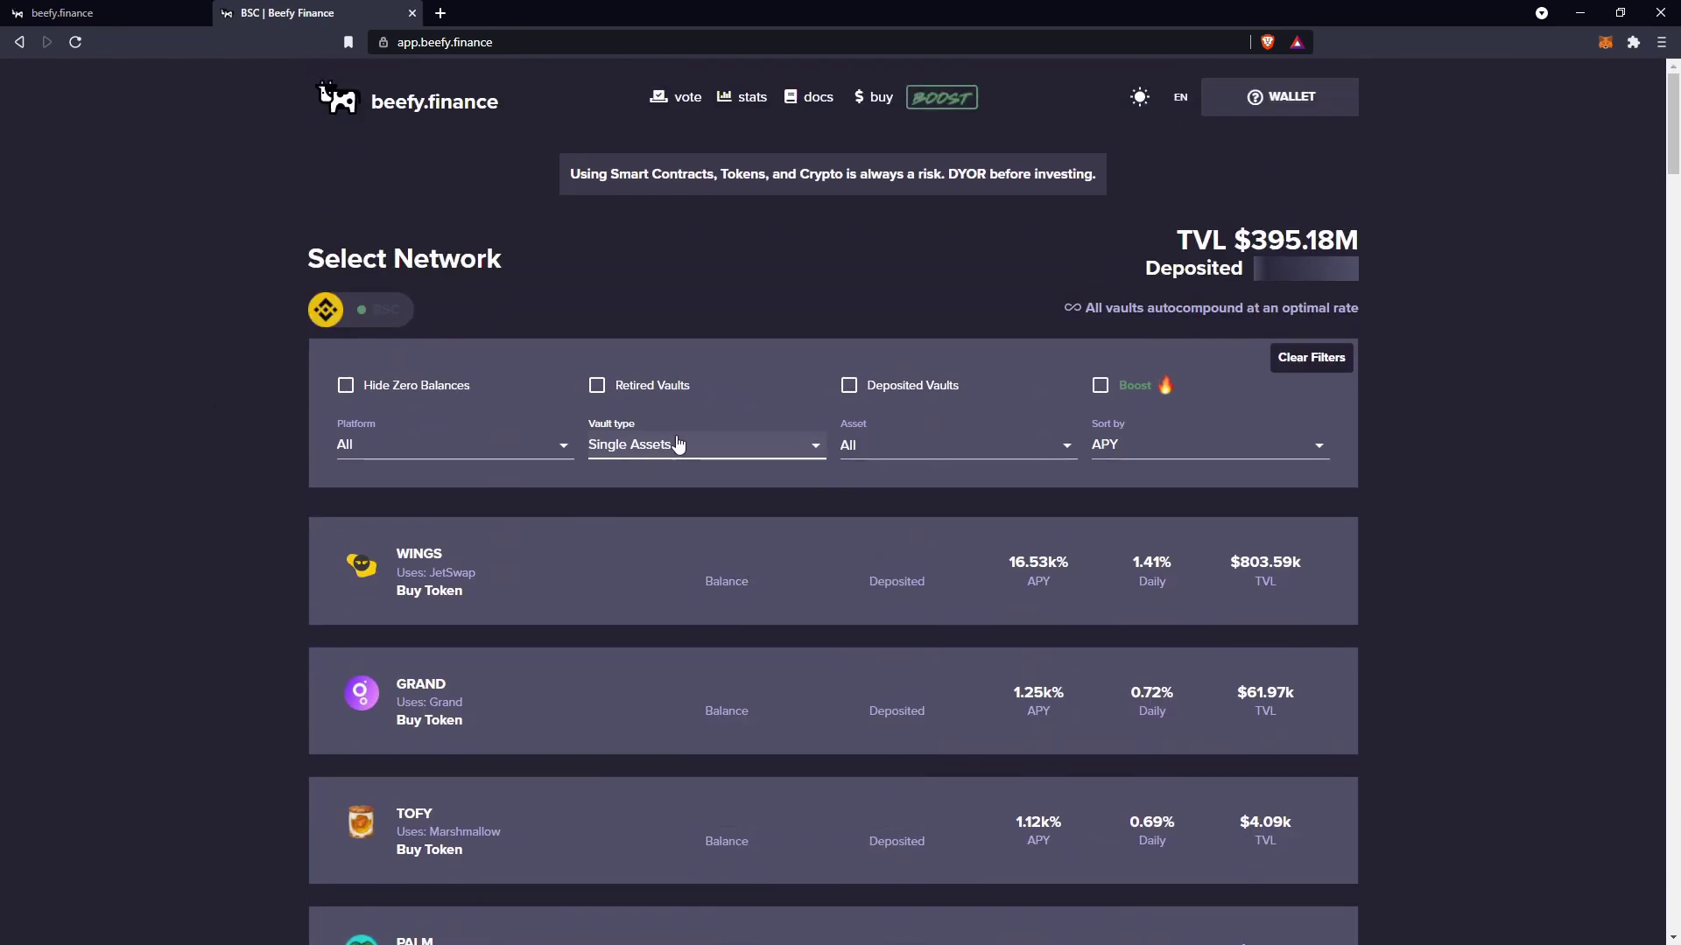
Step: Filter BSC vaults to Single Assets and connect the browser wallet from the USDC Venus vault
{"action": "left_click", "coordinate": [688, 442]}
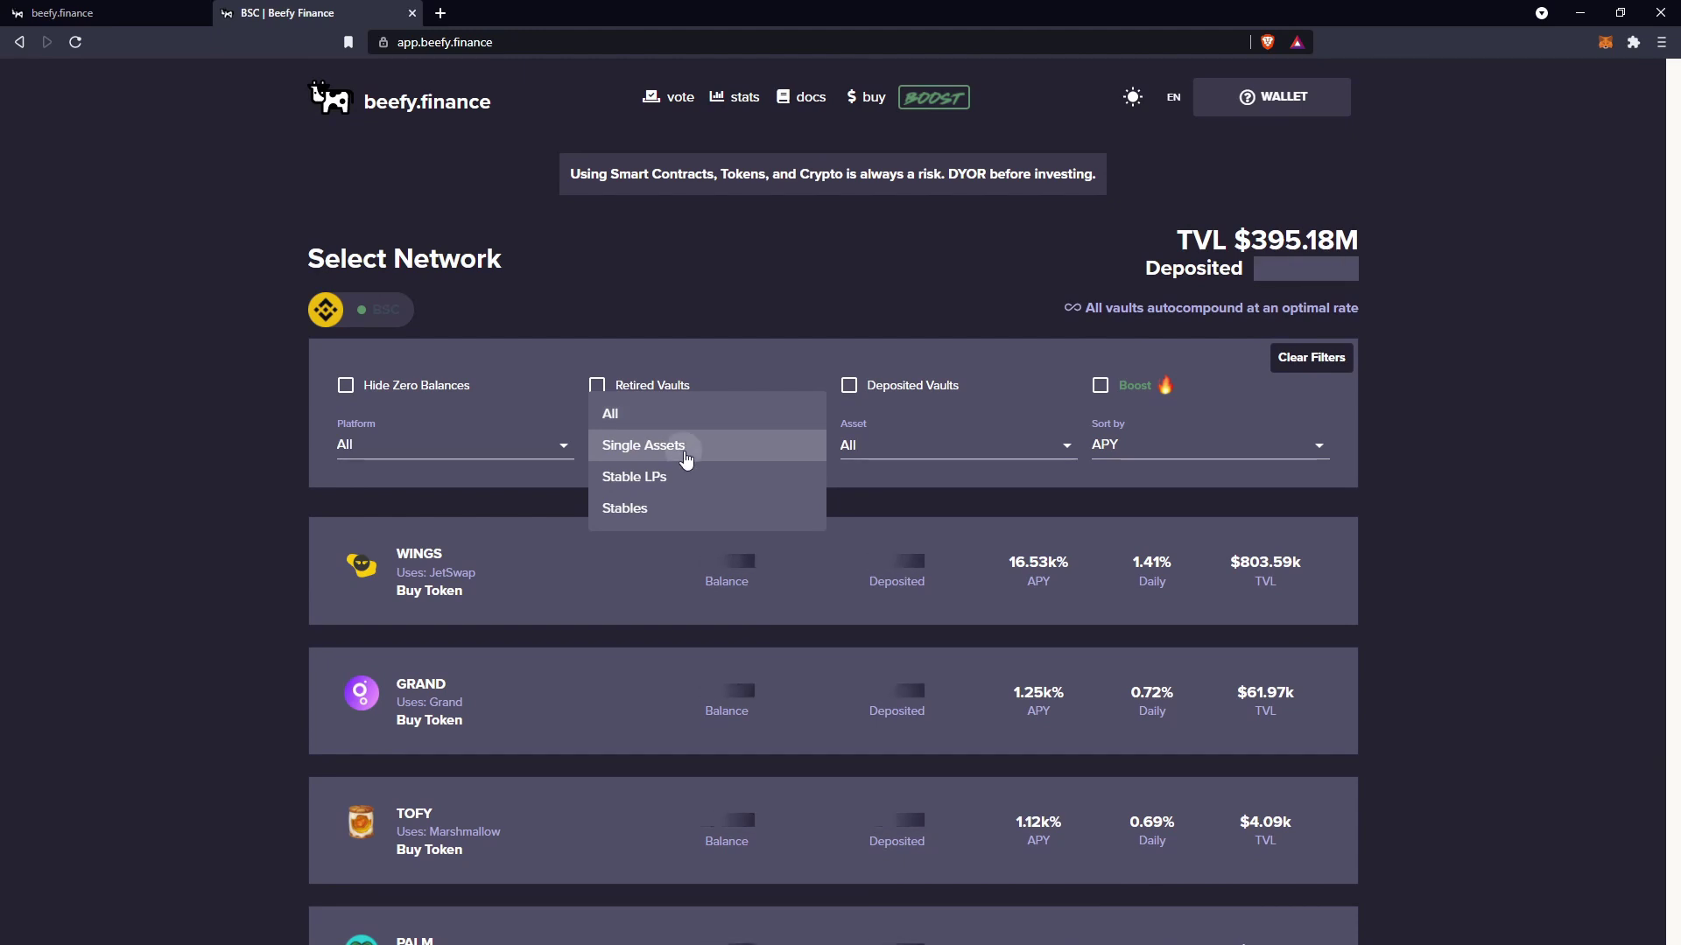
{"action": "left_click", "coordinate": [686, 444]}
{"action": "scroll", "coordinate": [219, 483], "scroll_direction": "down", "scroll_amount": 20}
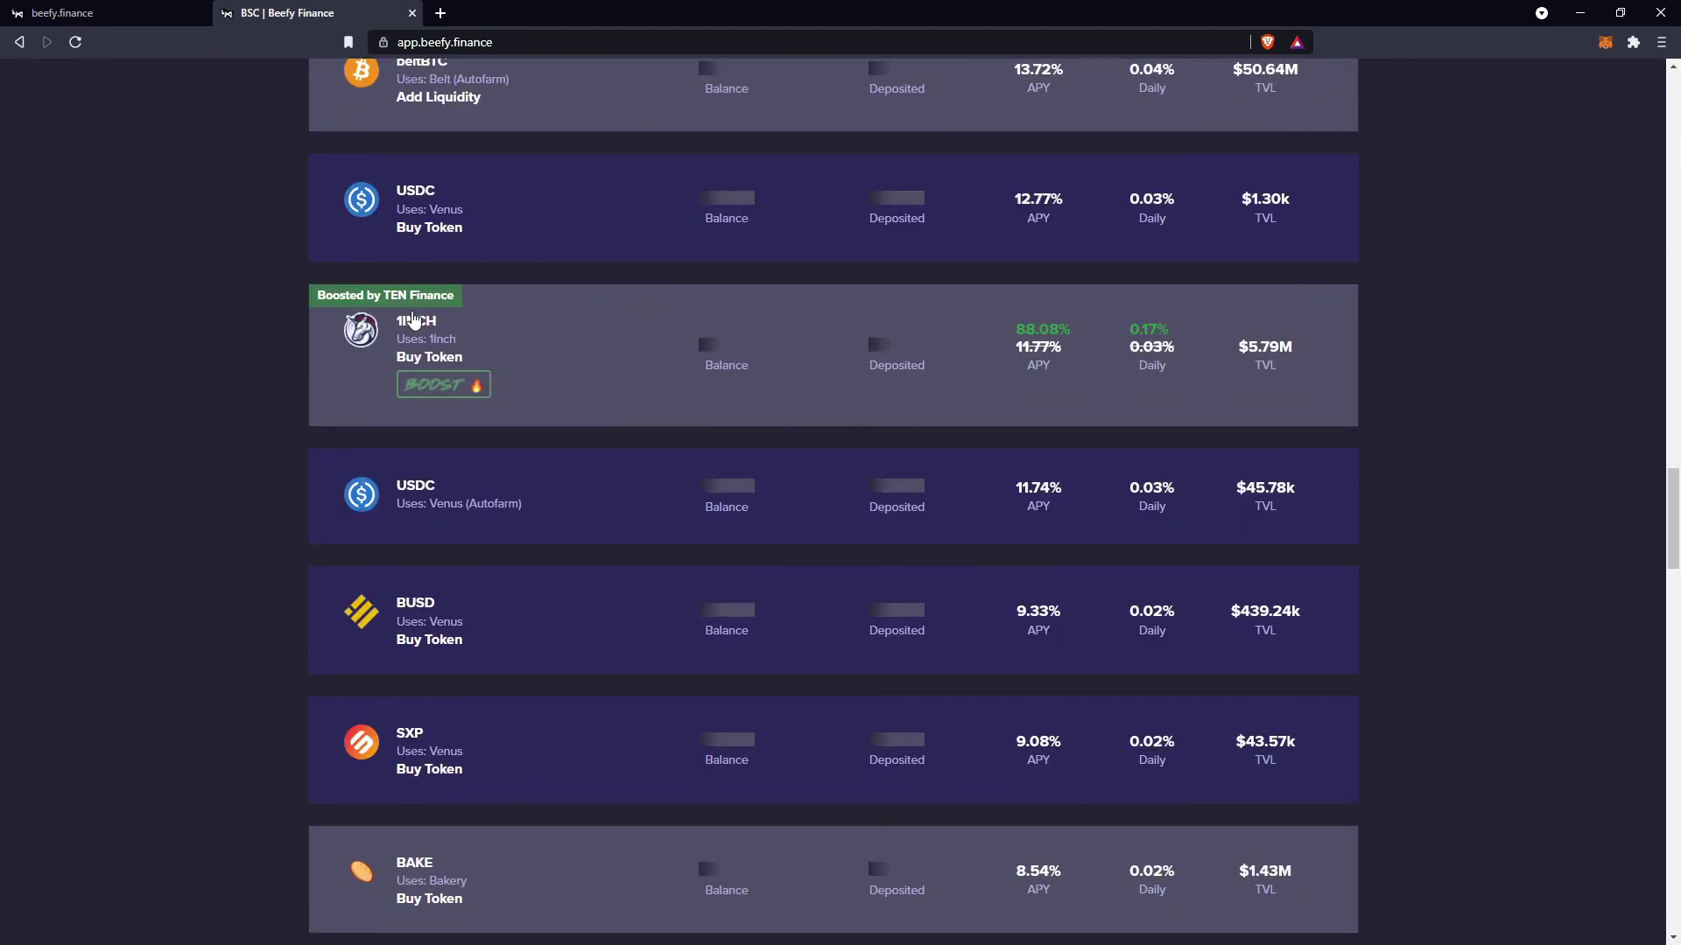
{"action": "left_click", "coordinate": [552, 230]}
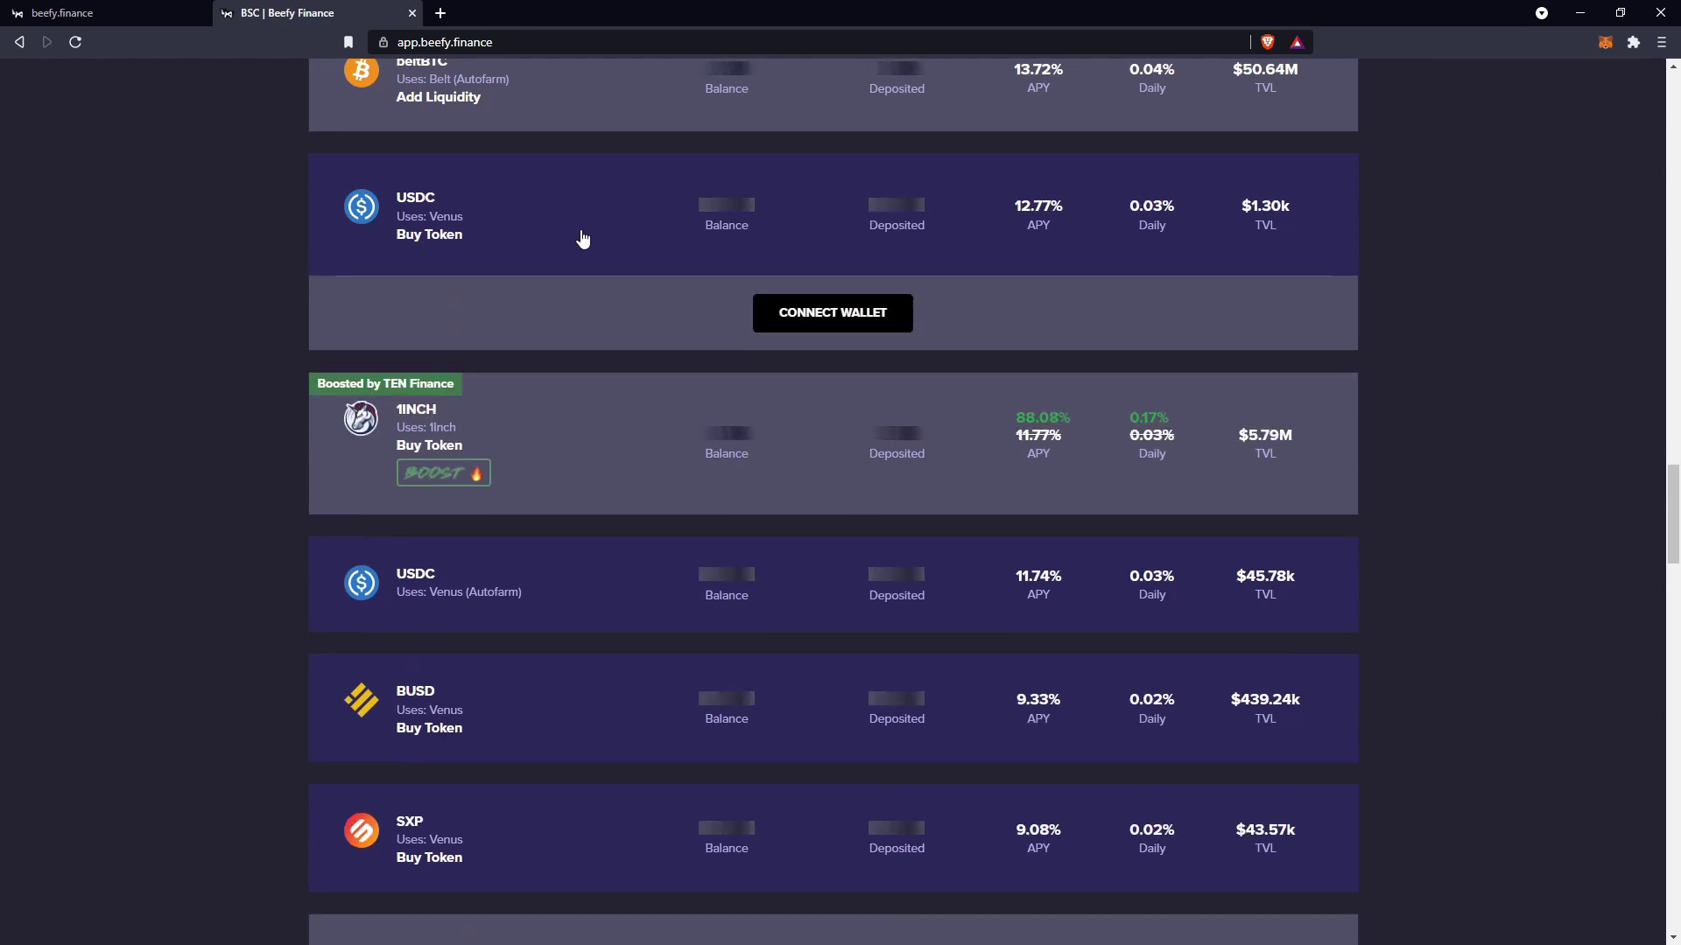
{"action": "left_click", "coordinate": [875, 317]}
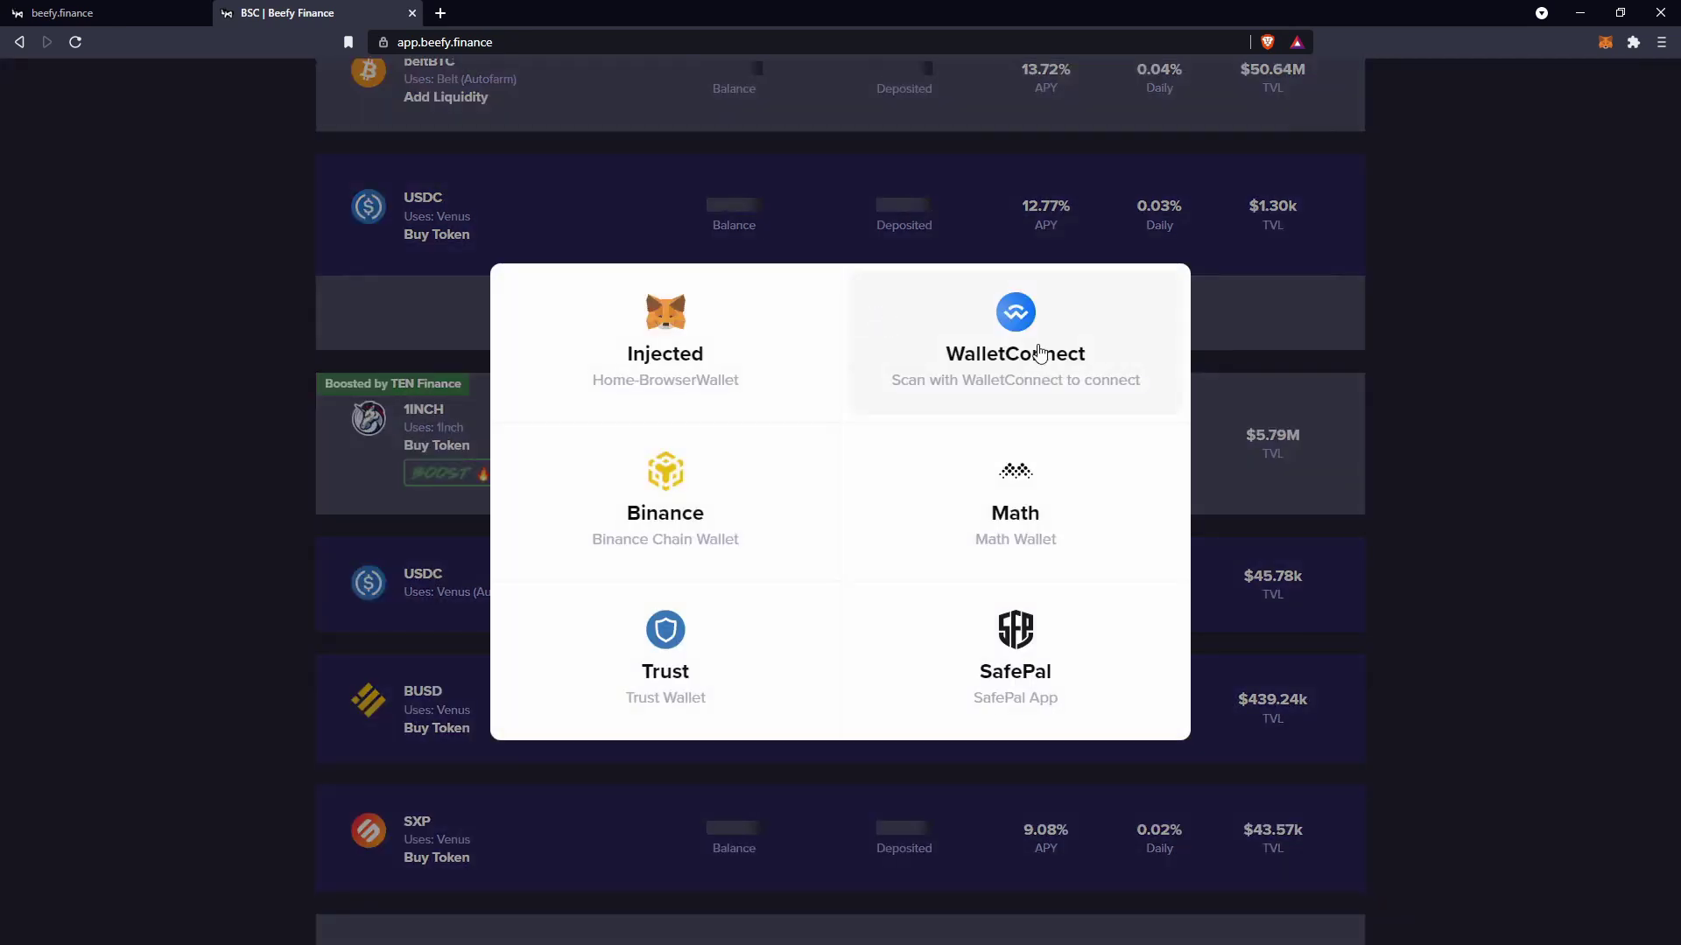
{"action": "left_click", "coordinate": [723, 344]}
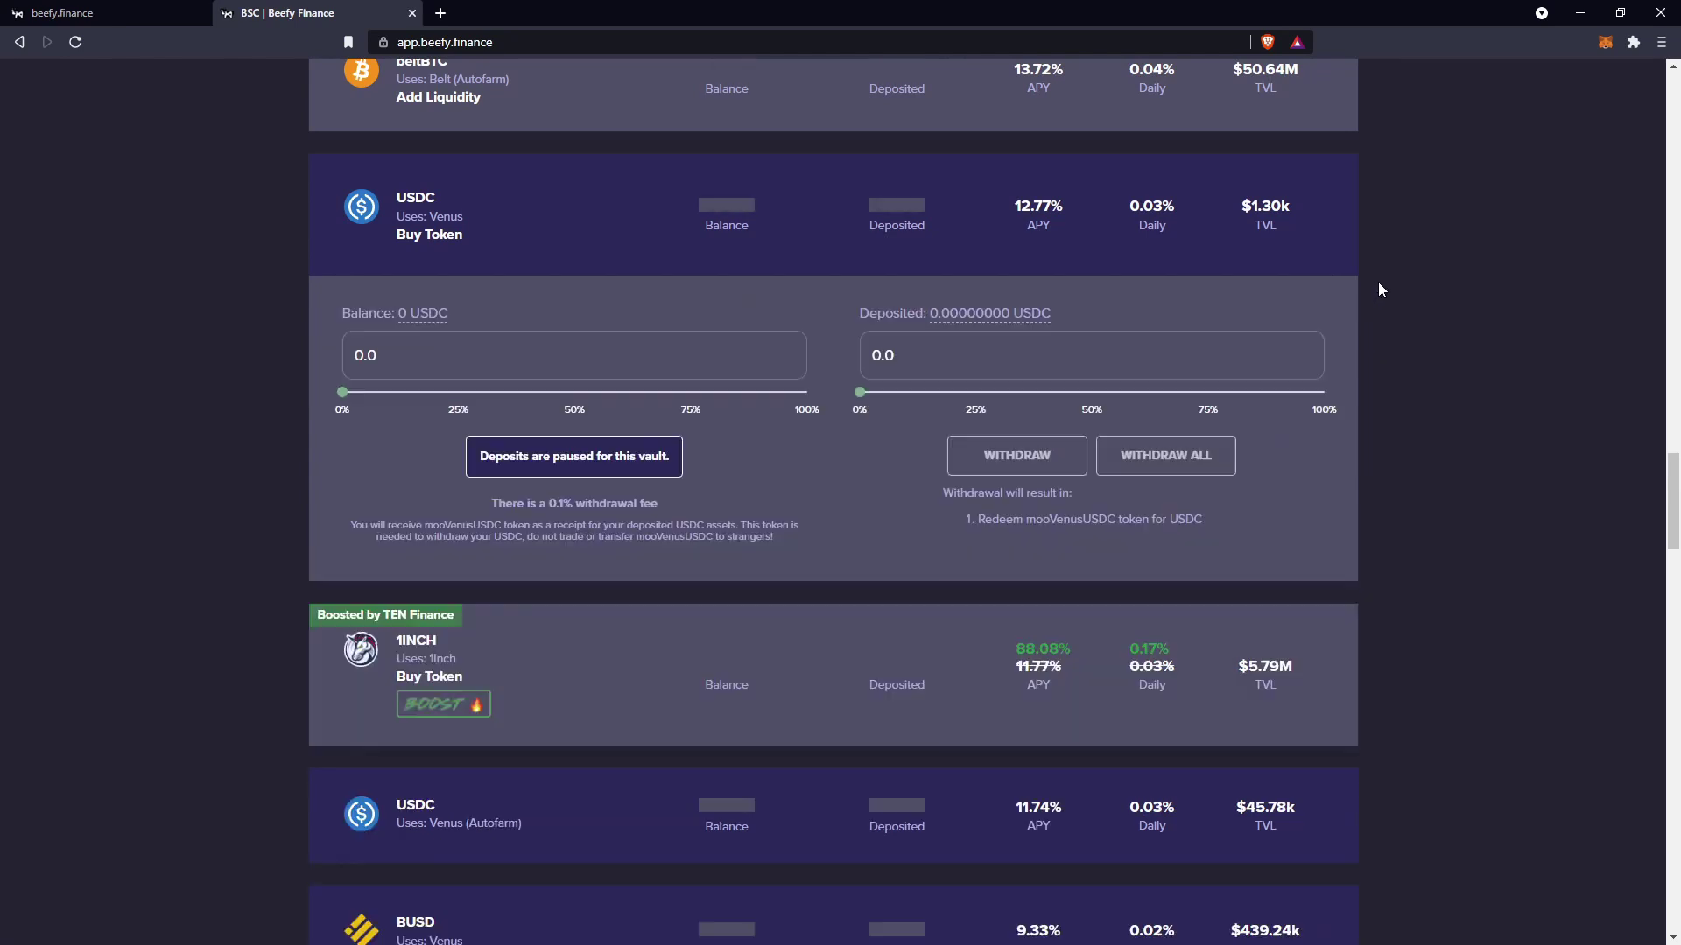
Step: Glance at the USDC Autofarm vault, then filter the list to Stable LPs
{"action": "scroll", "coordinate": [595, 429], "scroll_direction": "down", "scroll_amount": 4}
{"action": "left_click", "coordinate": [627, 462]}
{"action": "left_click", "coordinate": [627, 462]}
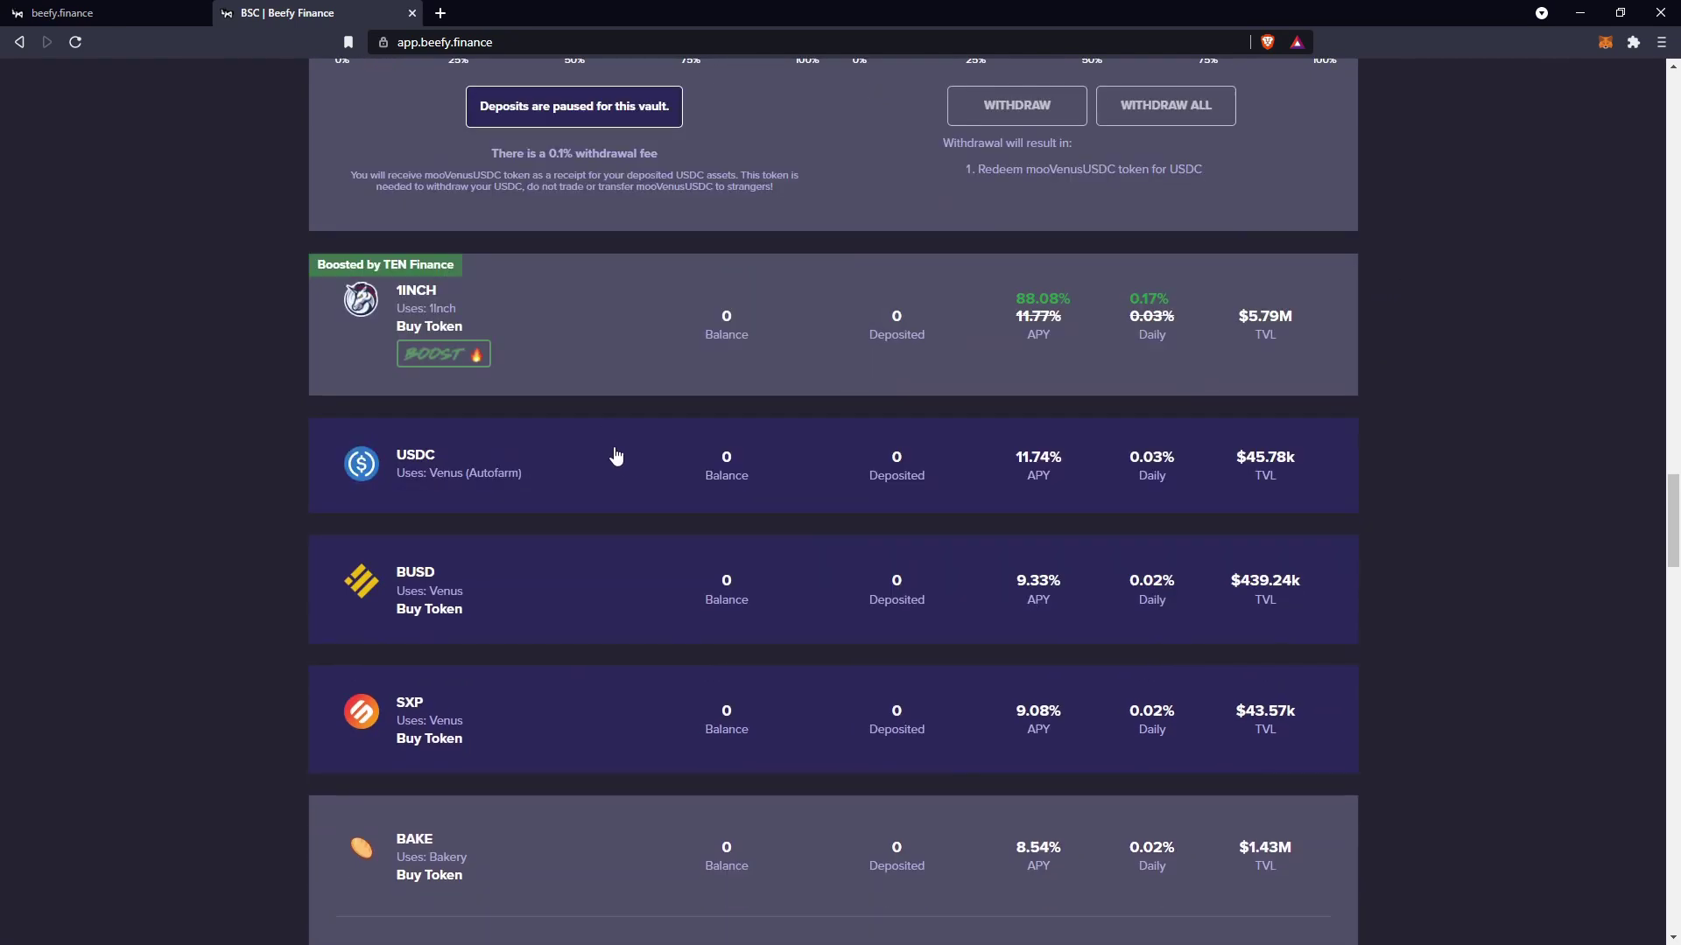
{"action": "scroll", "coordinate": [613, 455], "scroll_direction": "up", "scroll_amount": 5}
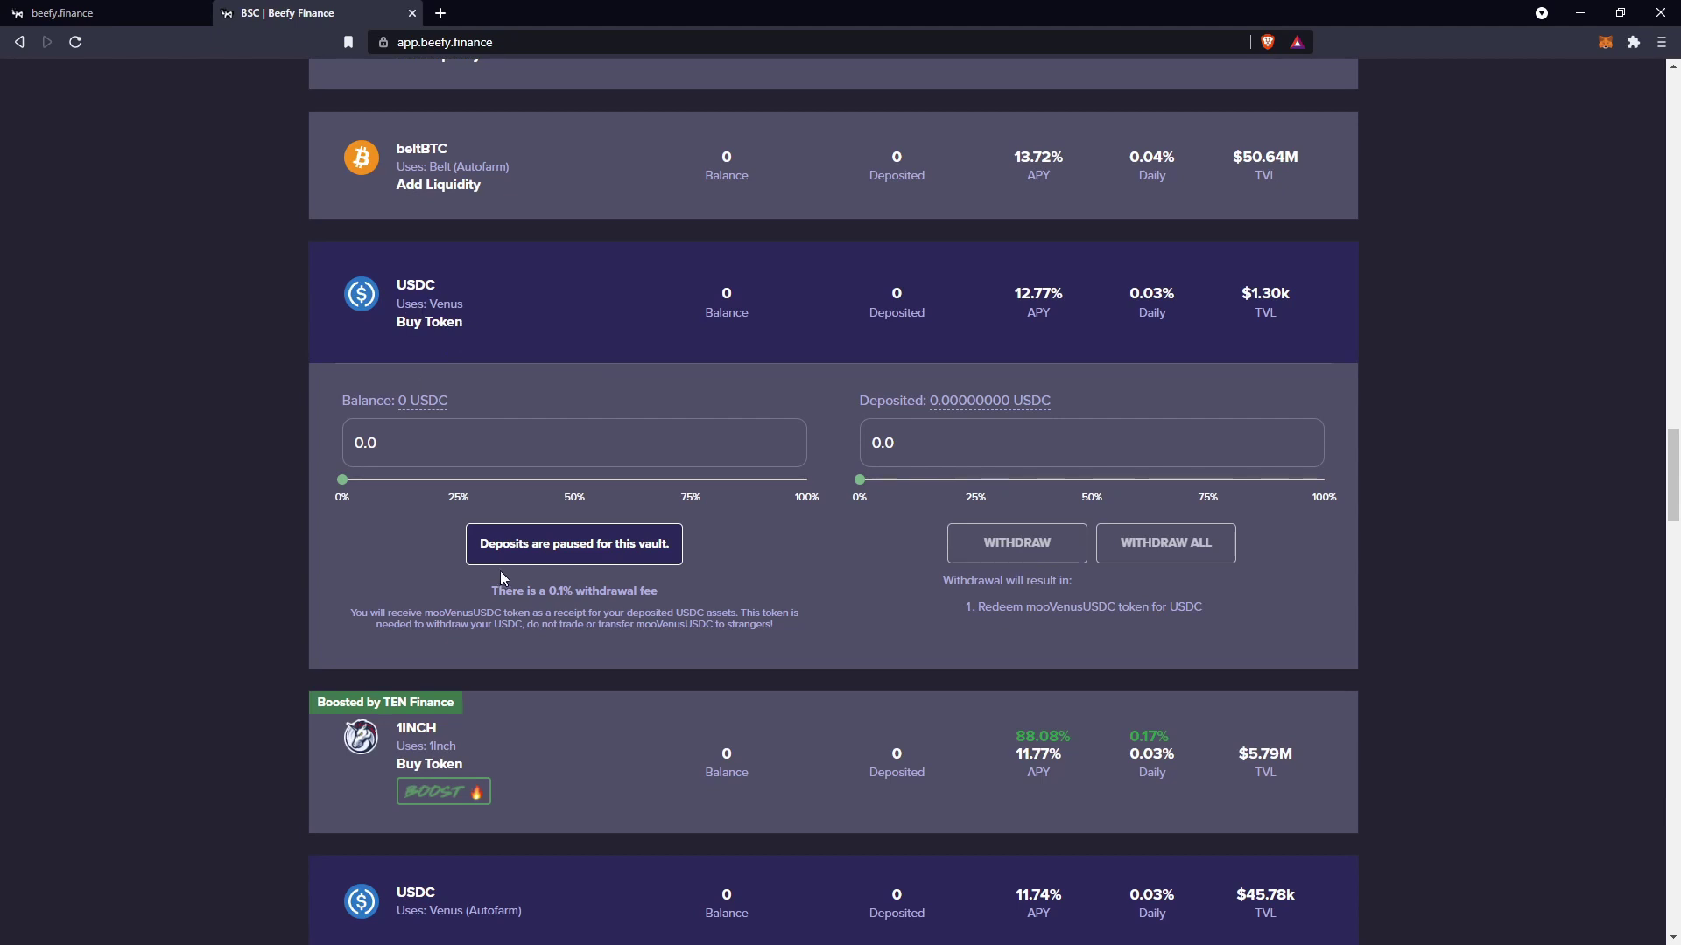
{"action": "scroll", "coordinate": [645, 476], "scroll_direction": "down", "scroll_amount": 11}
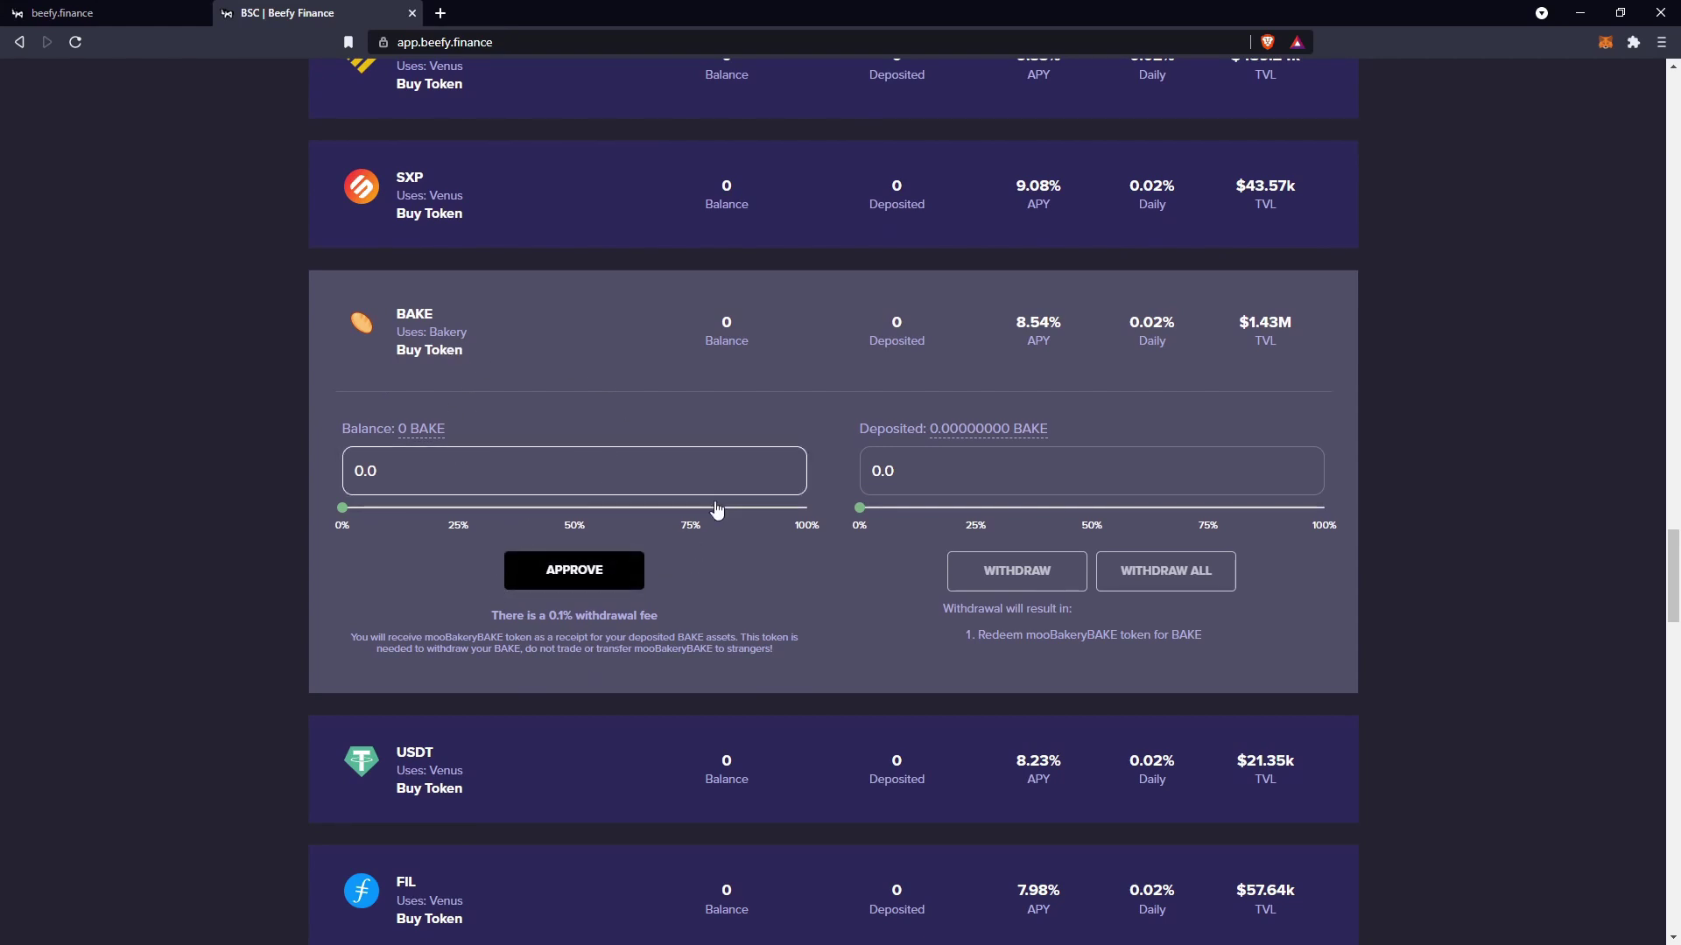
{"action": "scroll", "coordinate": [256, 422], "scroll_direction": "down", "scroll_amount": 5}
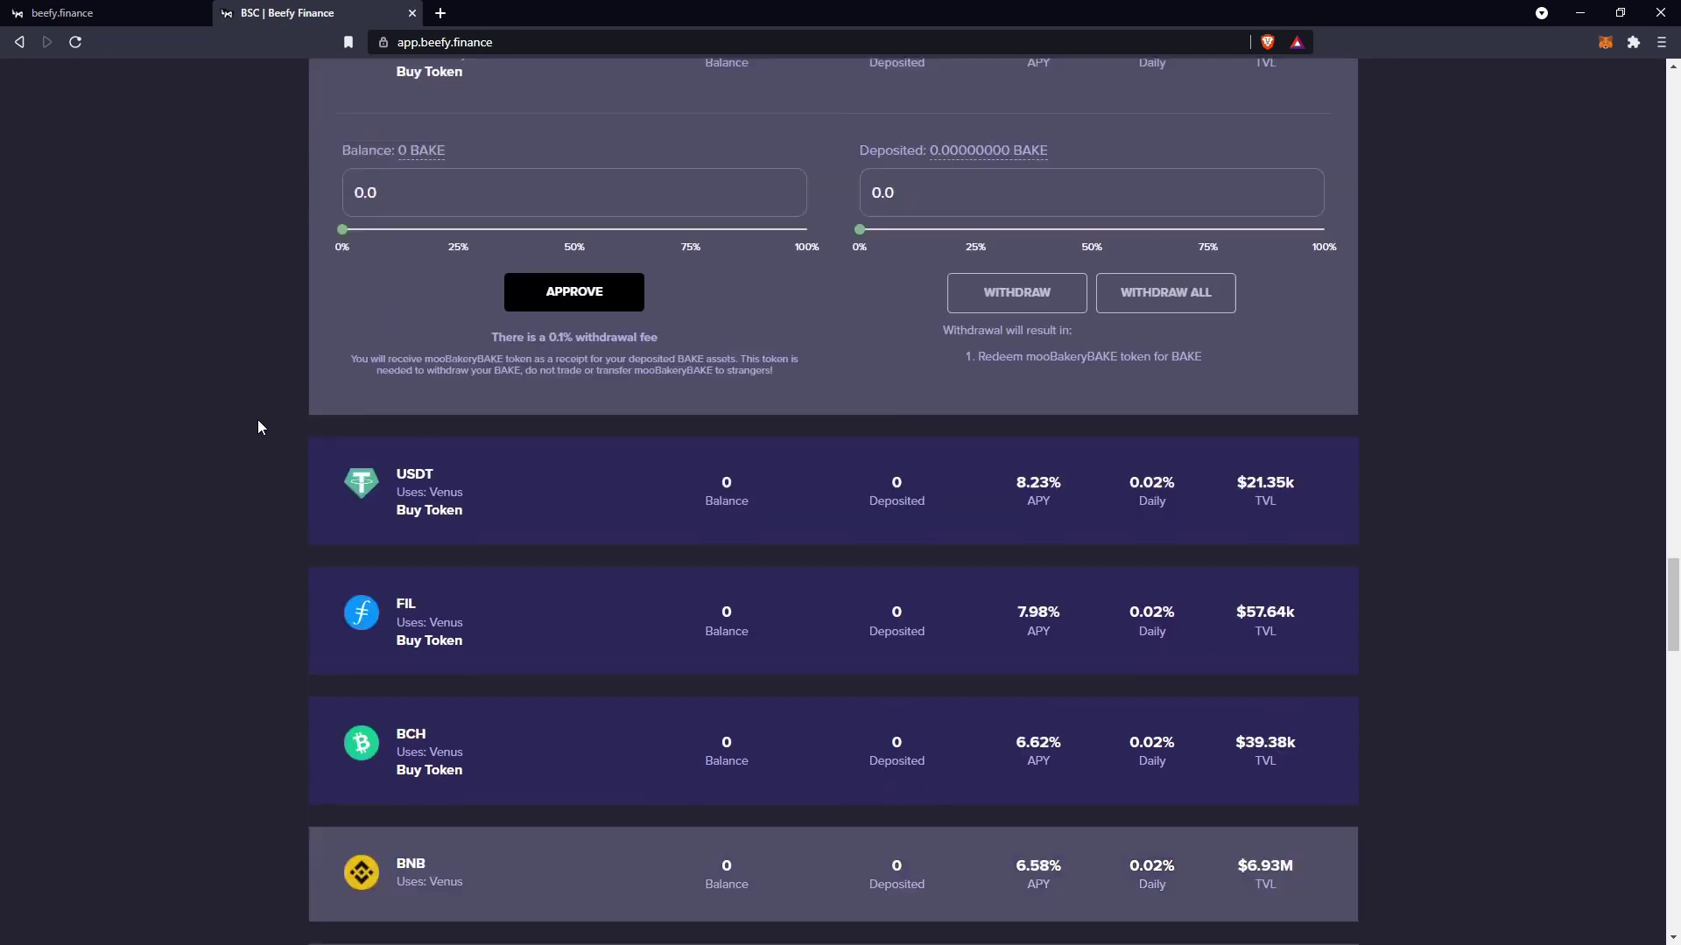
{"action": "scroll", "coordinate": [289, 461], "scroll_direction": "up", "scroll_amount": 6}
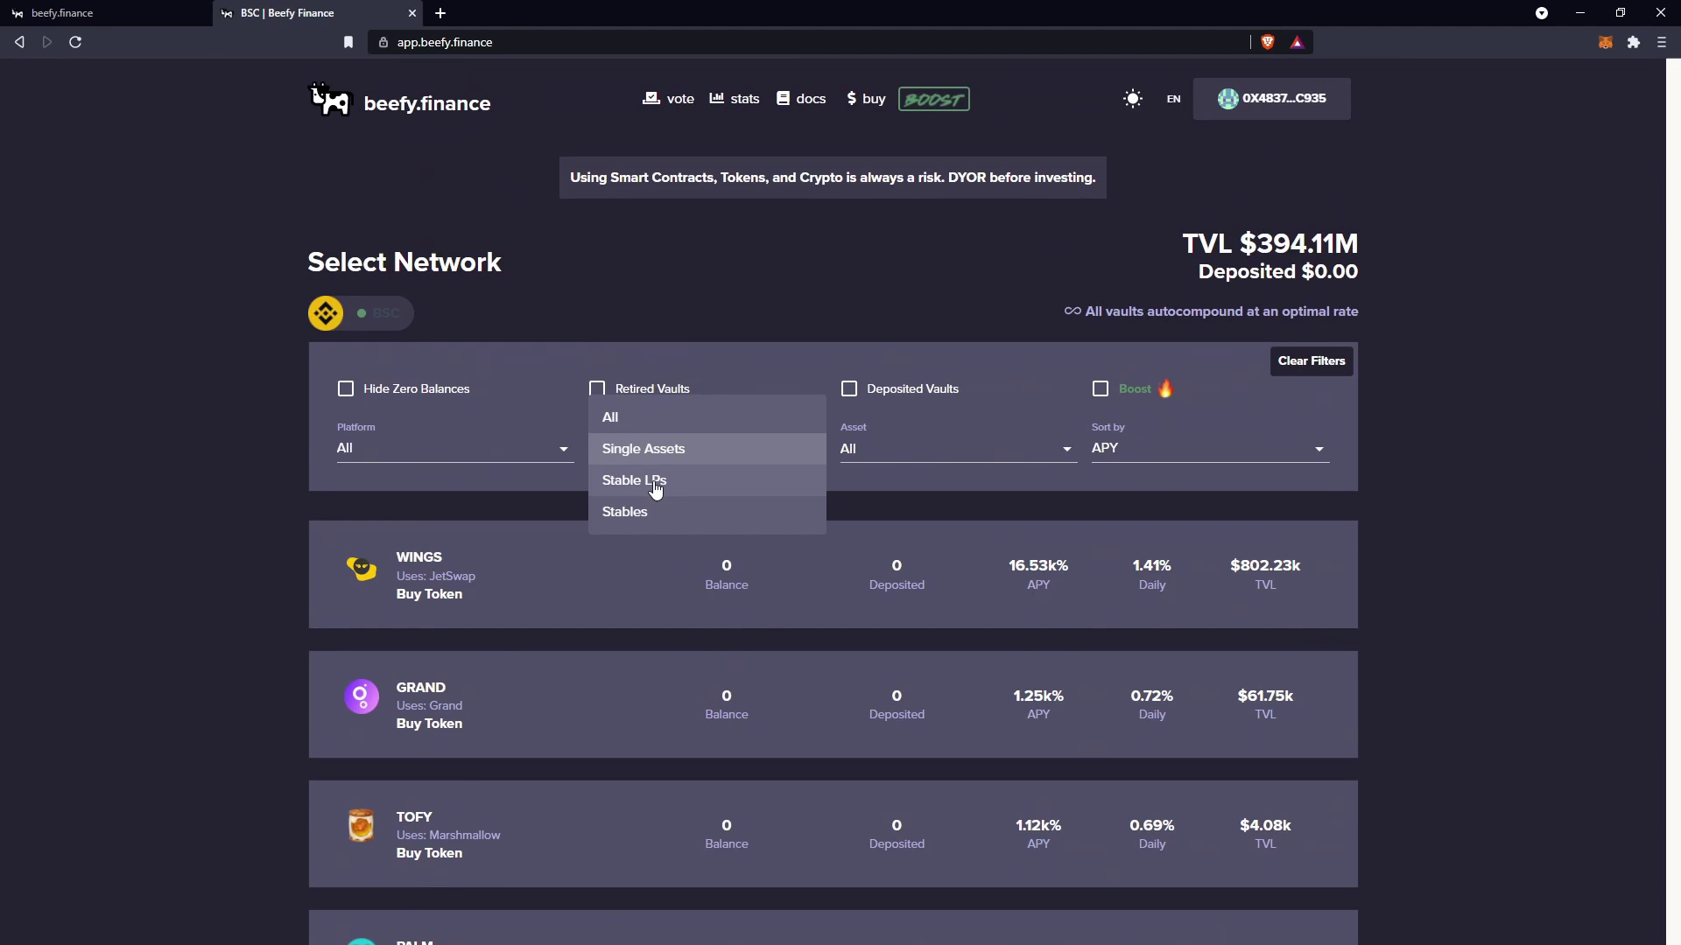
{"action": "left_click", "coordinate": [654, 481]}
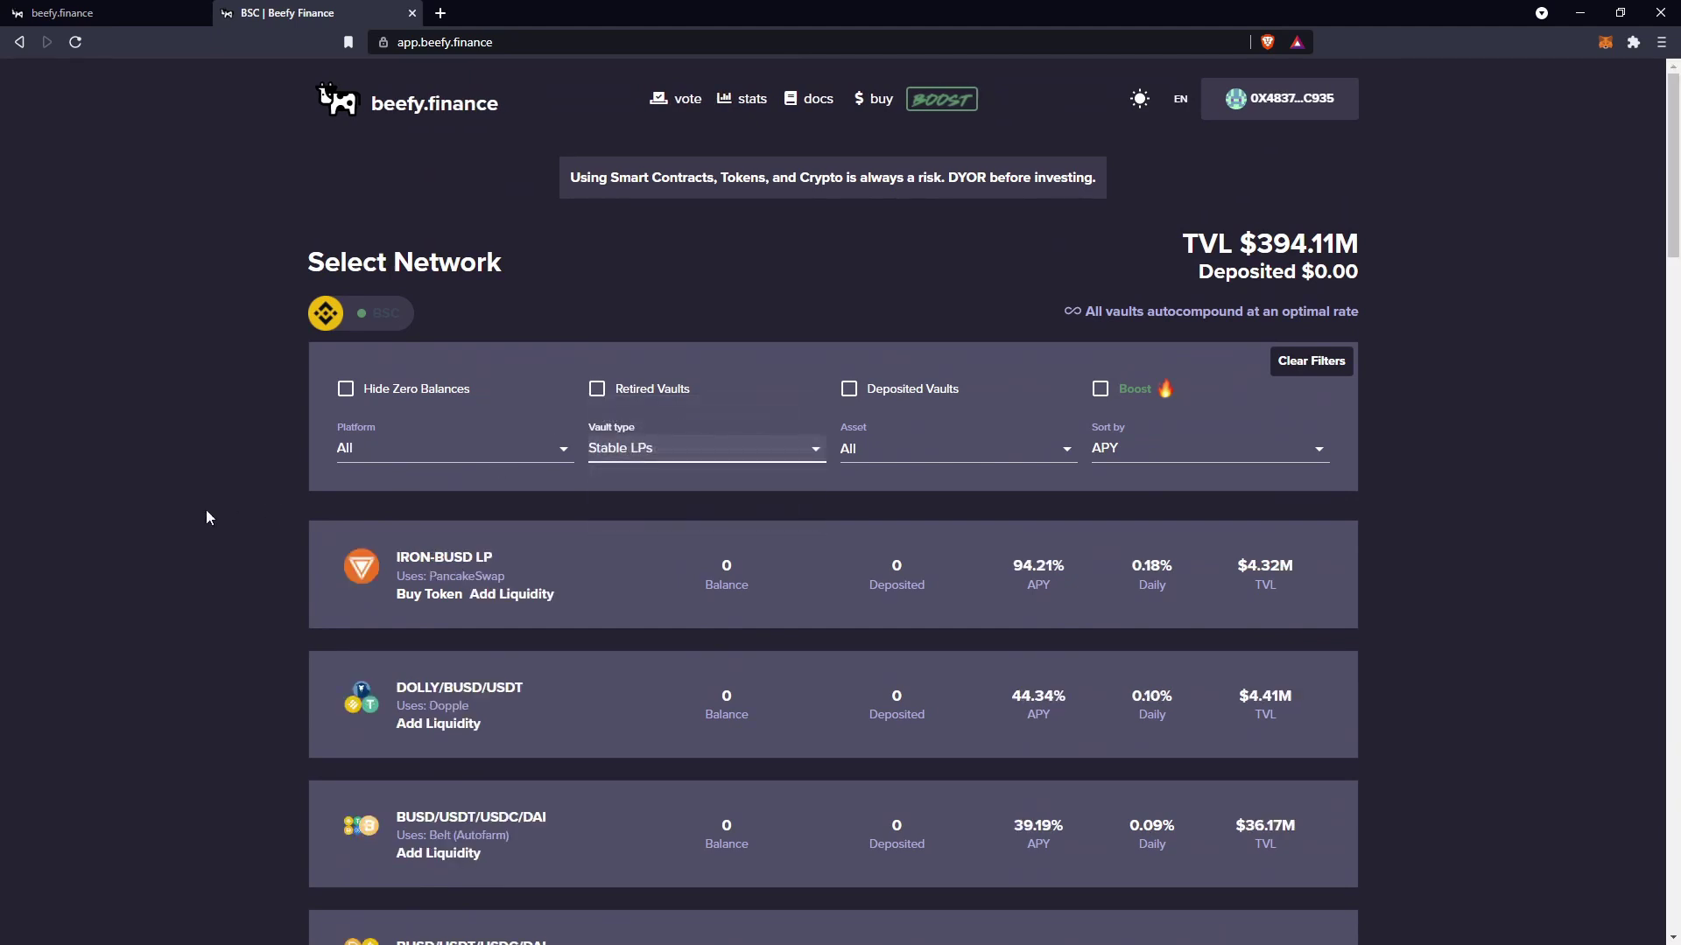
{"action": "scroll", "coordinate": [166, 508], "scroll_direction": "down", "scroll_amount": 4}
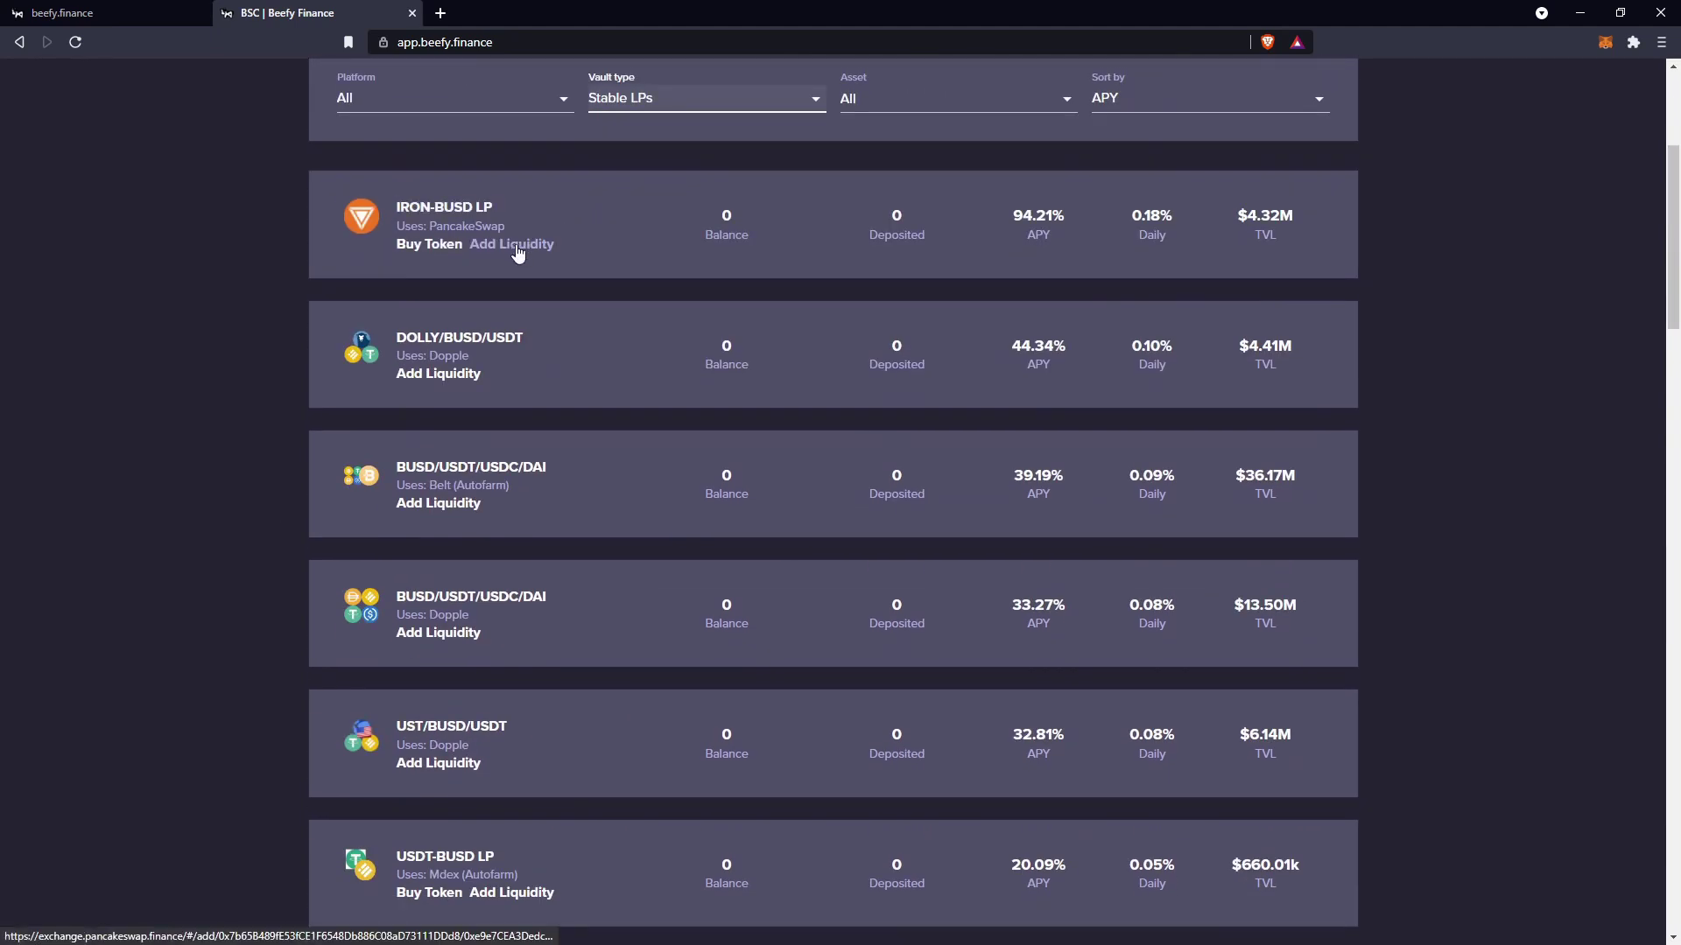
{"action": "scroll", "coordinate": [633, 228], "scroll_direction": "up", "scroll_amount": 2}
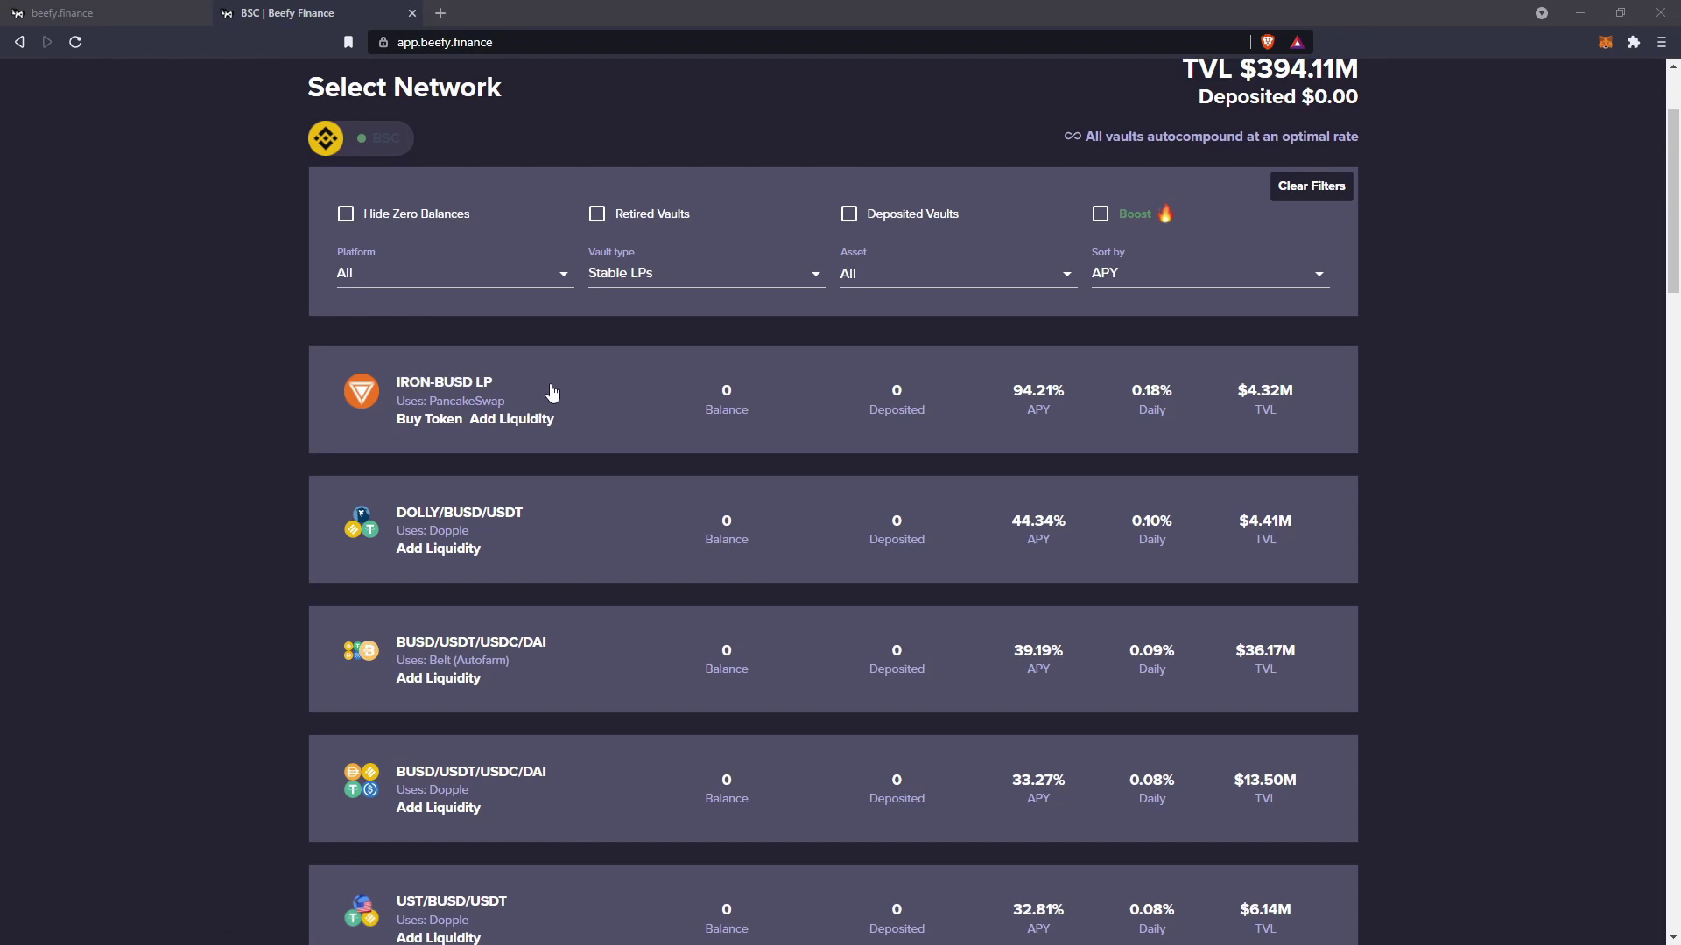
Step: Import the IRON Stablecoin on PancakeSwap after acknowledging the unknown-token warning
{"action": "left_click", "coordinate": [425, 420]}
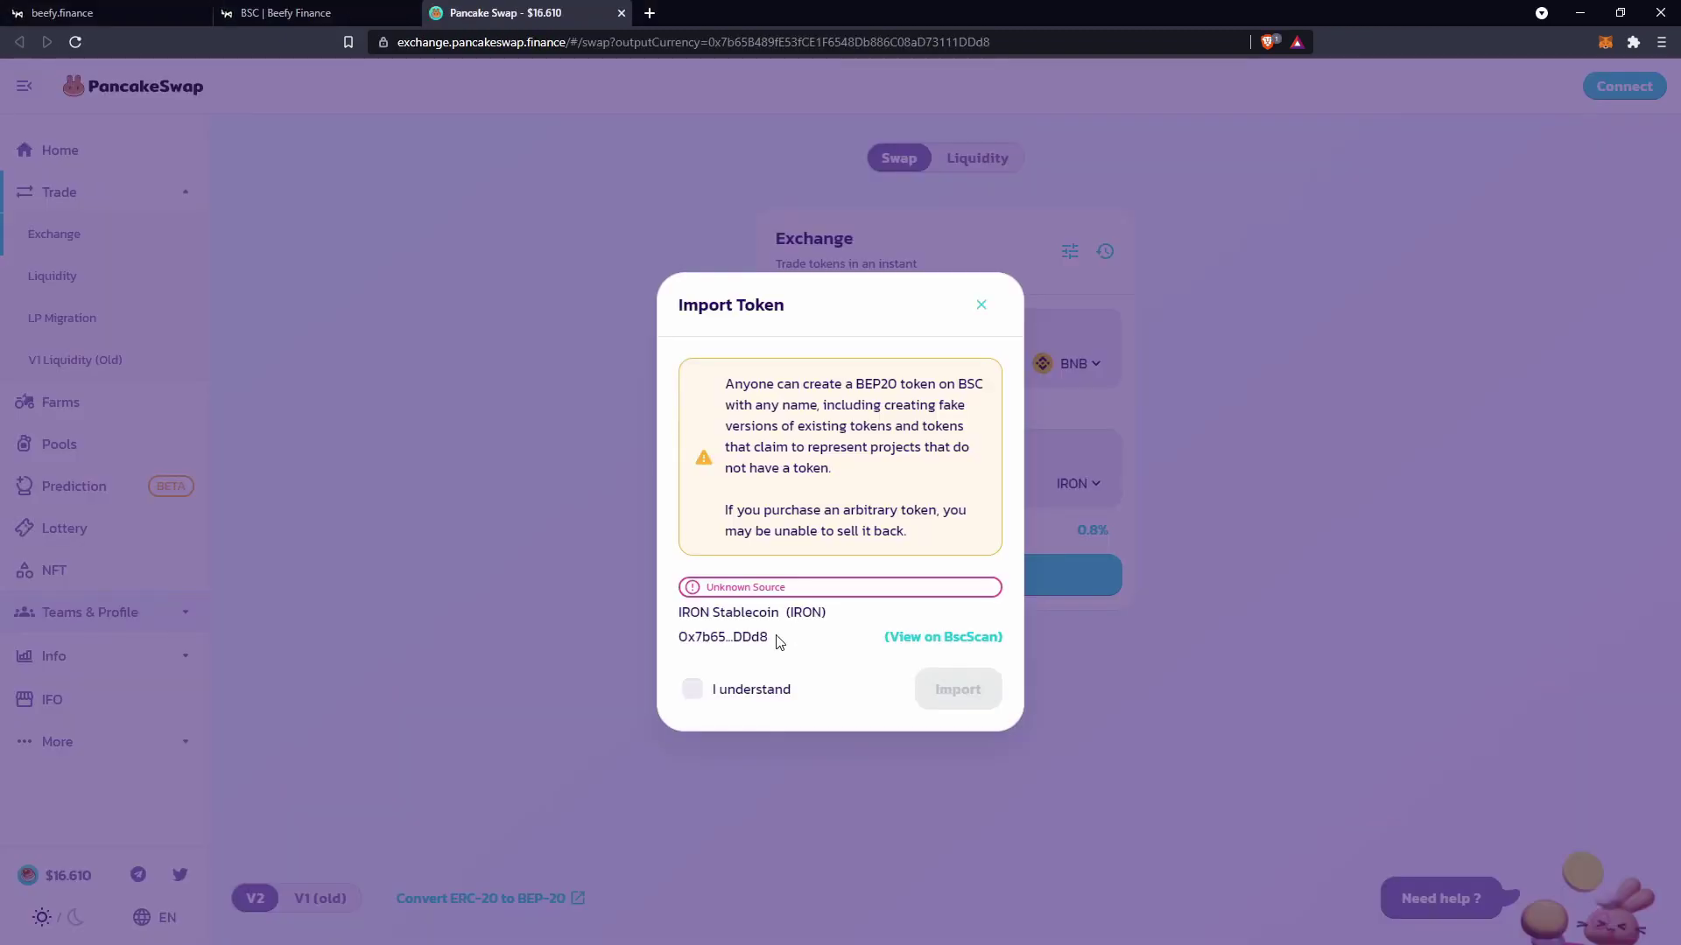
{"action": "left_click", "coordinate": [747, 687]}
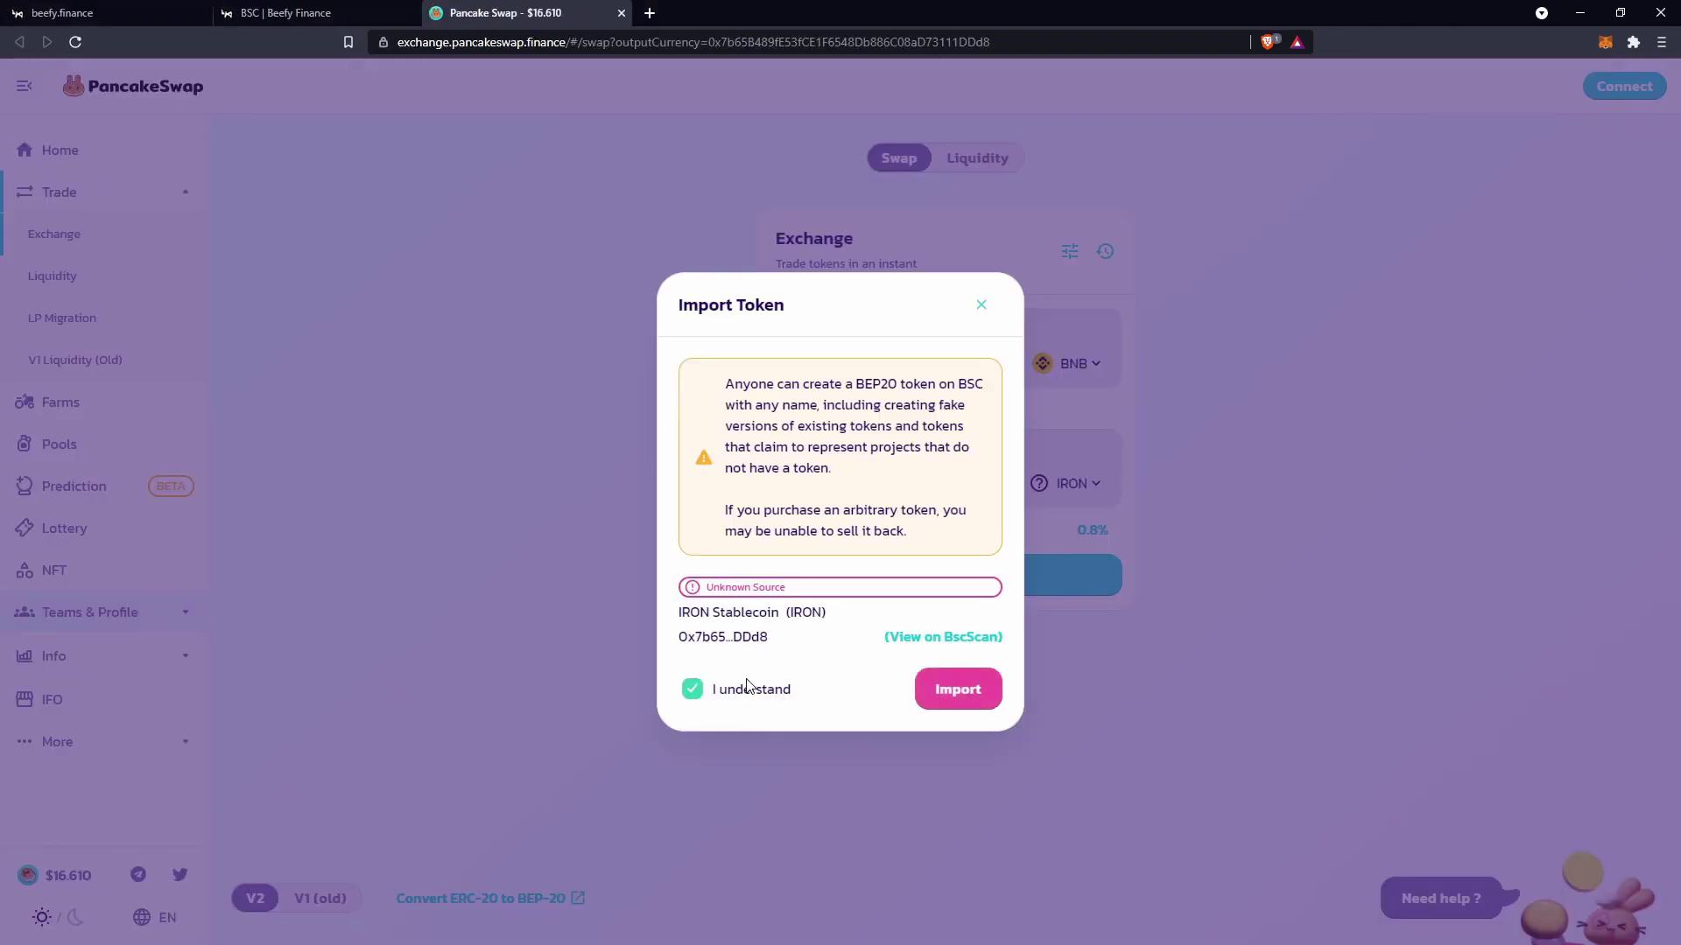
{"action": "left_click", "coordinate": [954, 680]}
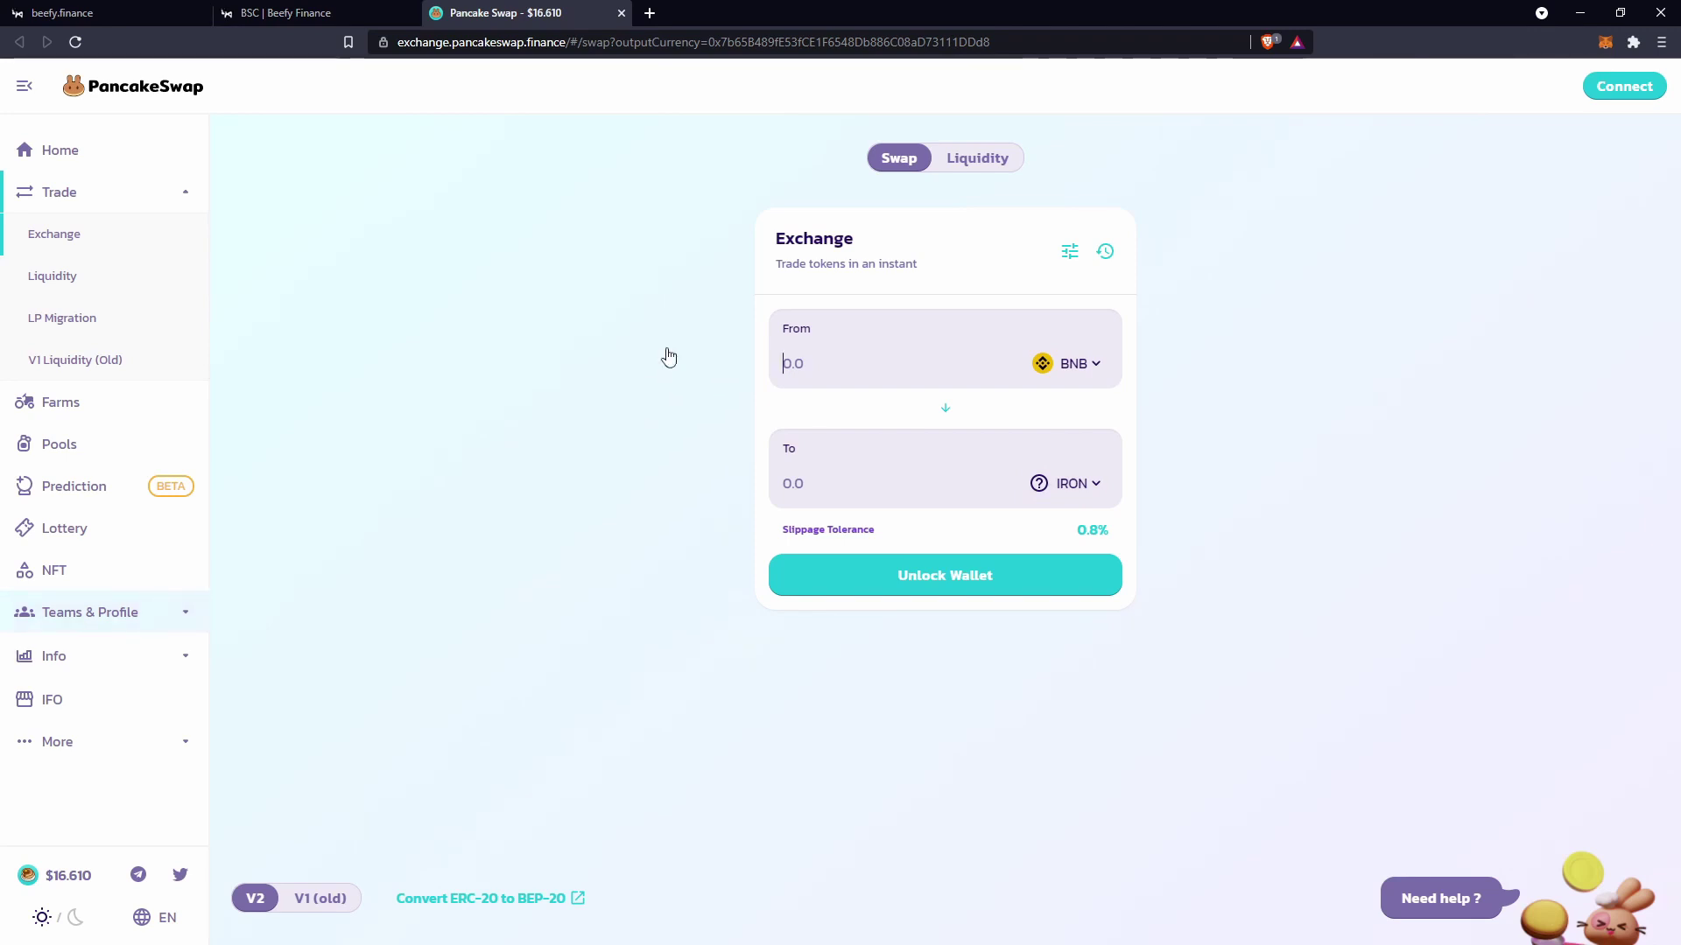
Step: Preview PancakeSwap's IRON-BUSD add-liquidity page, close it, and expand the IRON-BUSD LP vault
{"action": "key", "text": "ctrl+shift+Tab"}
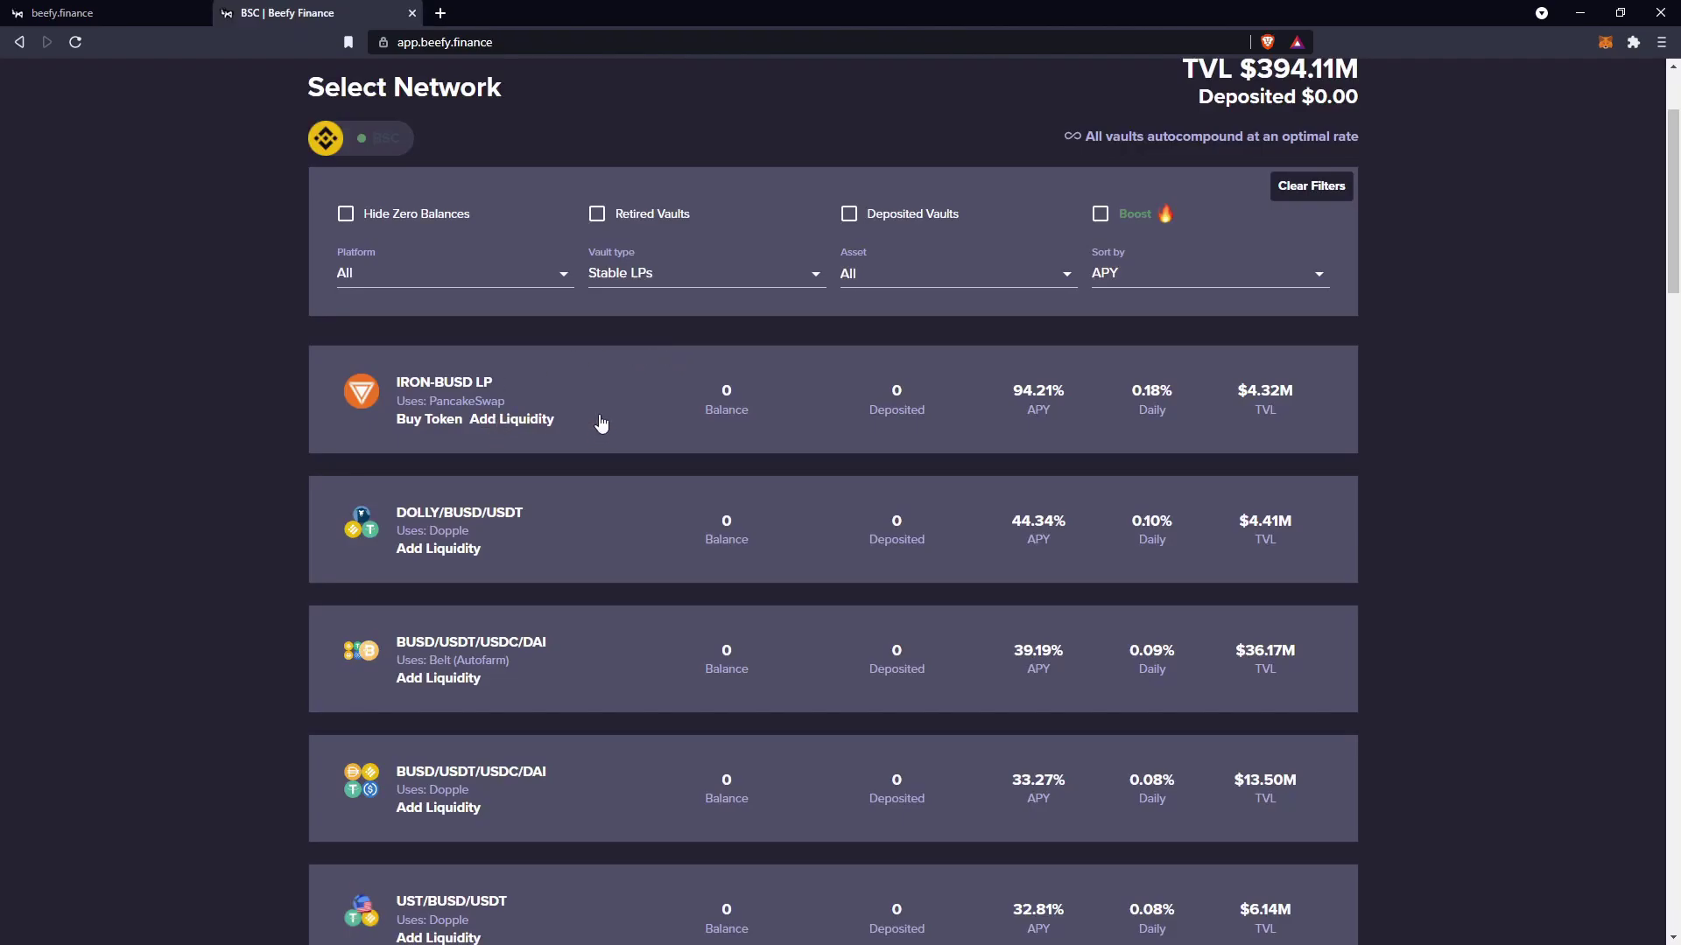
{"action": "left_click", "coordinate": [511, 419]}
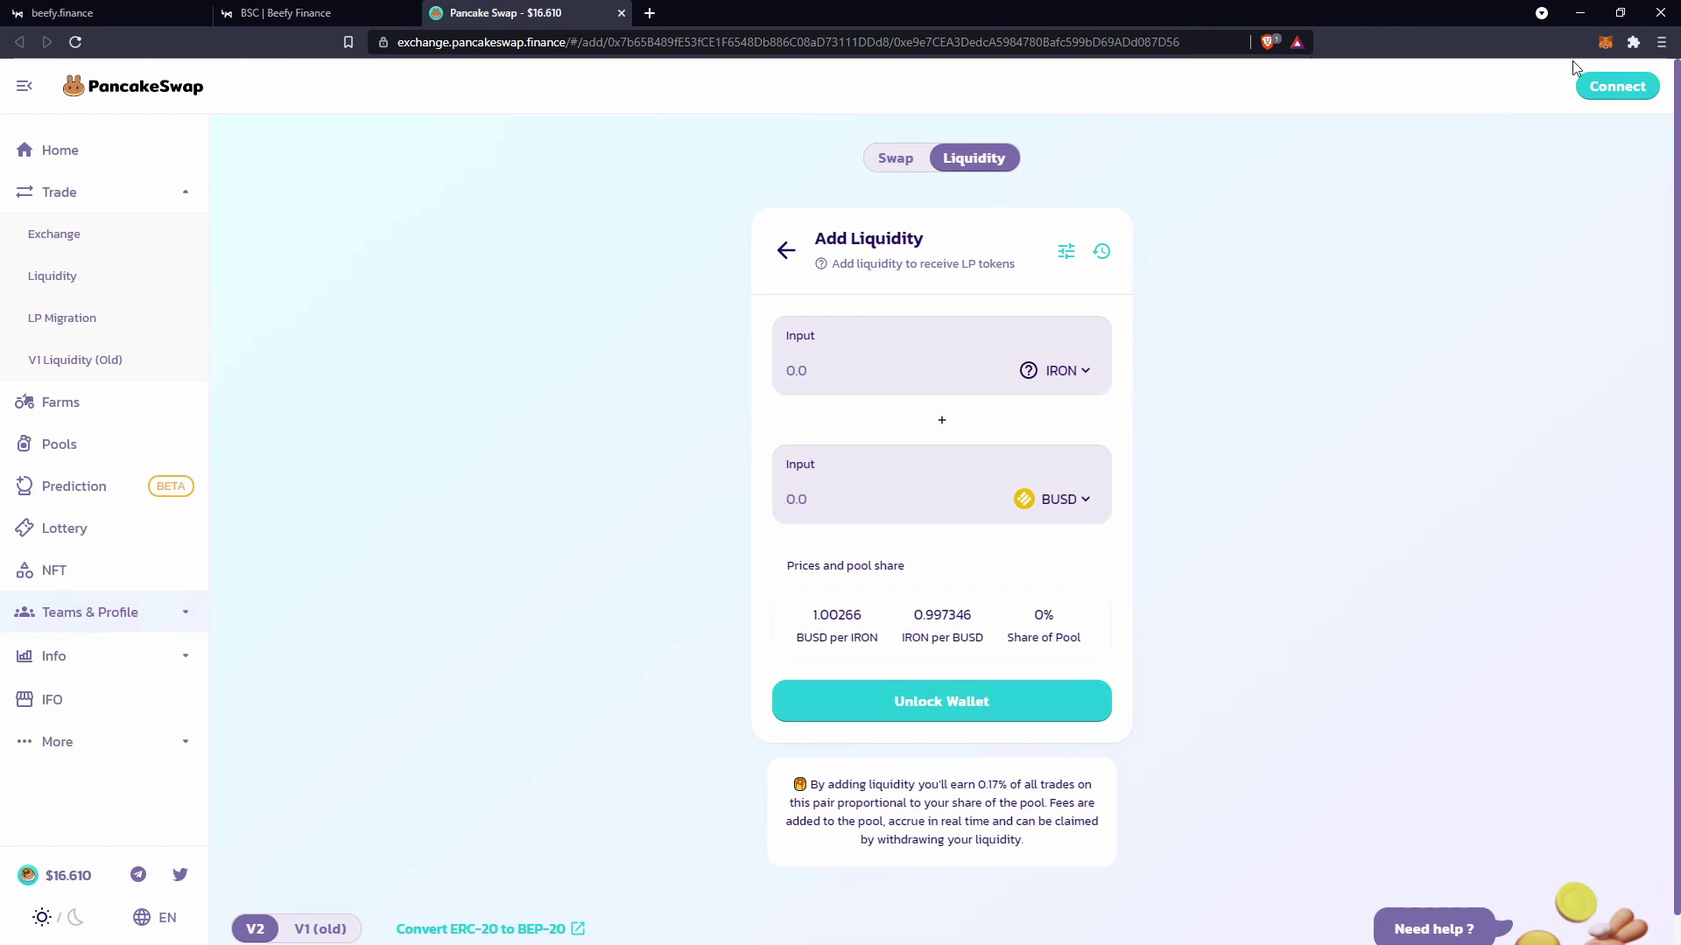
{"action": "key", "text": "ctrl+w"}
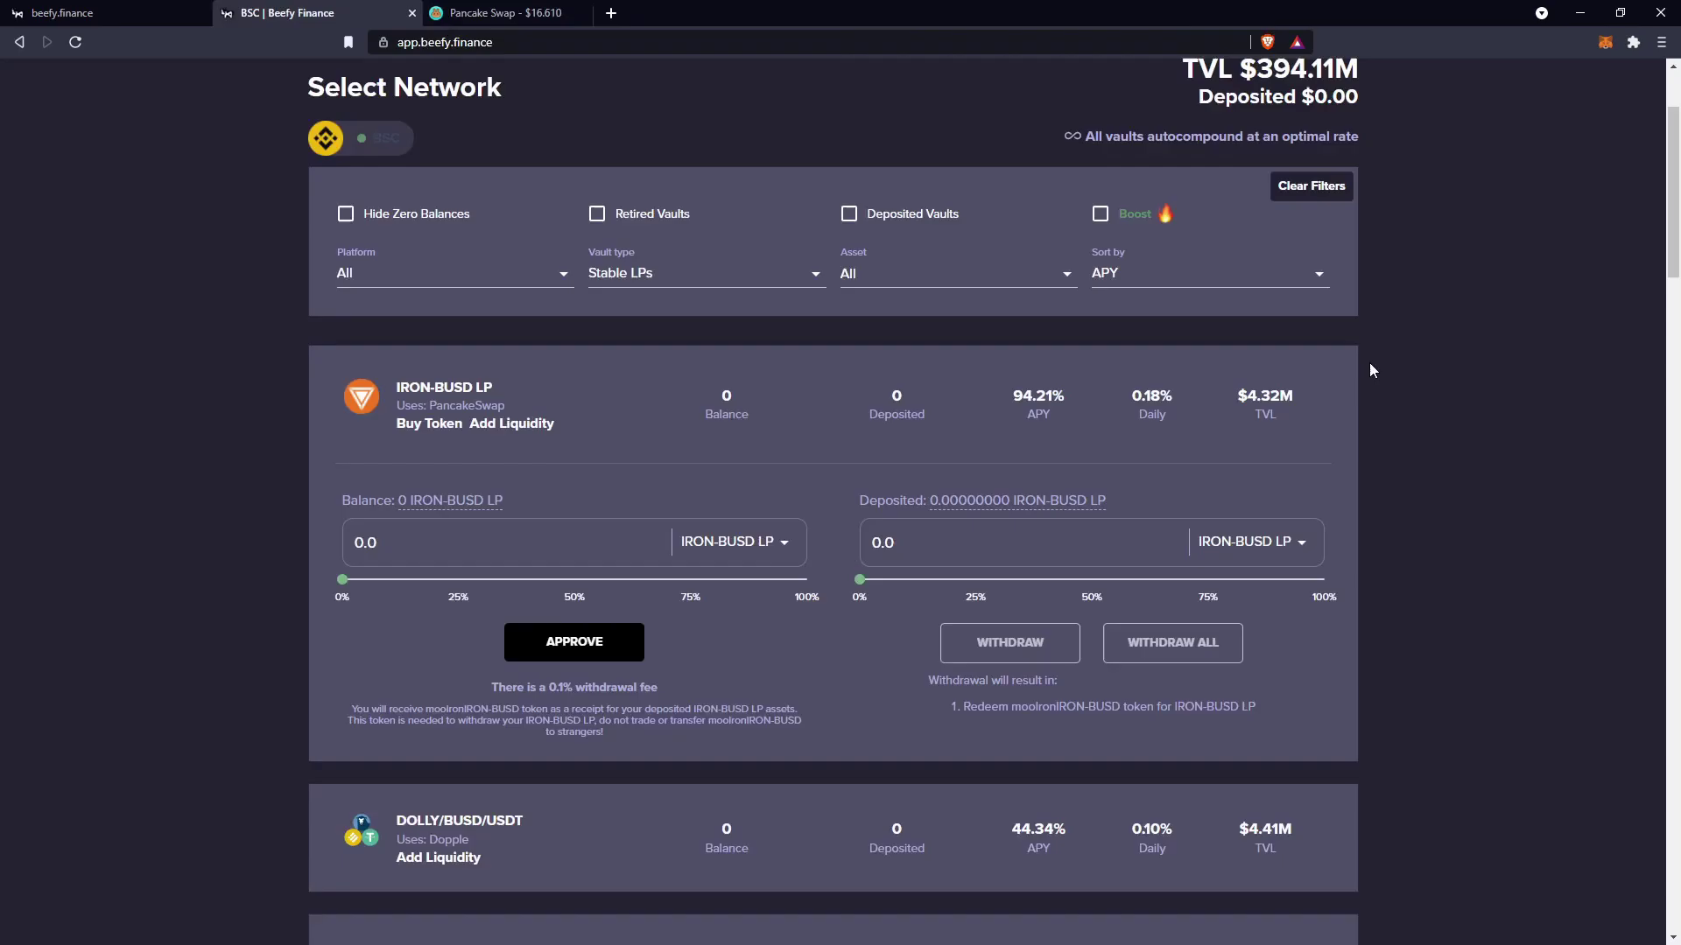
{"action": "left_click", "coordinate": [619, 386]}
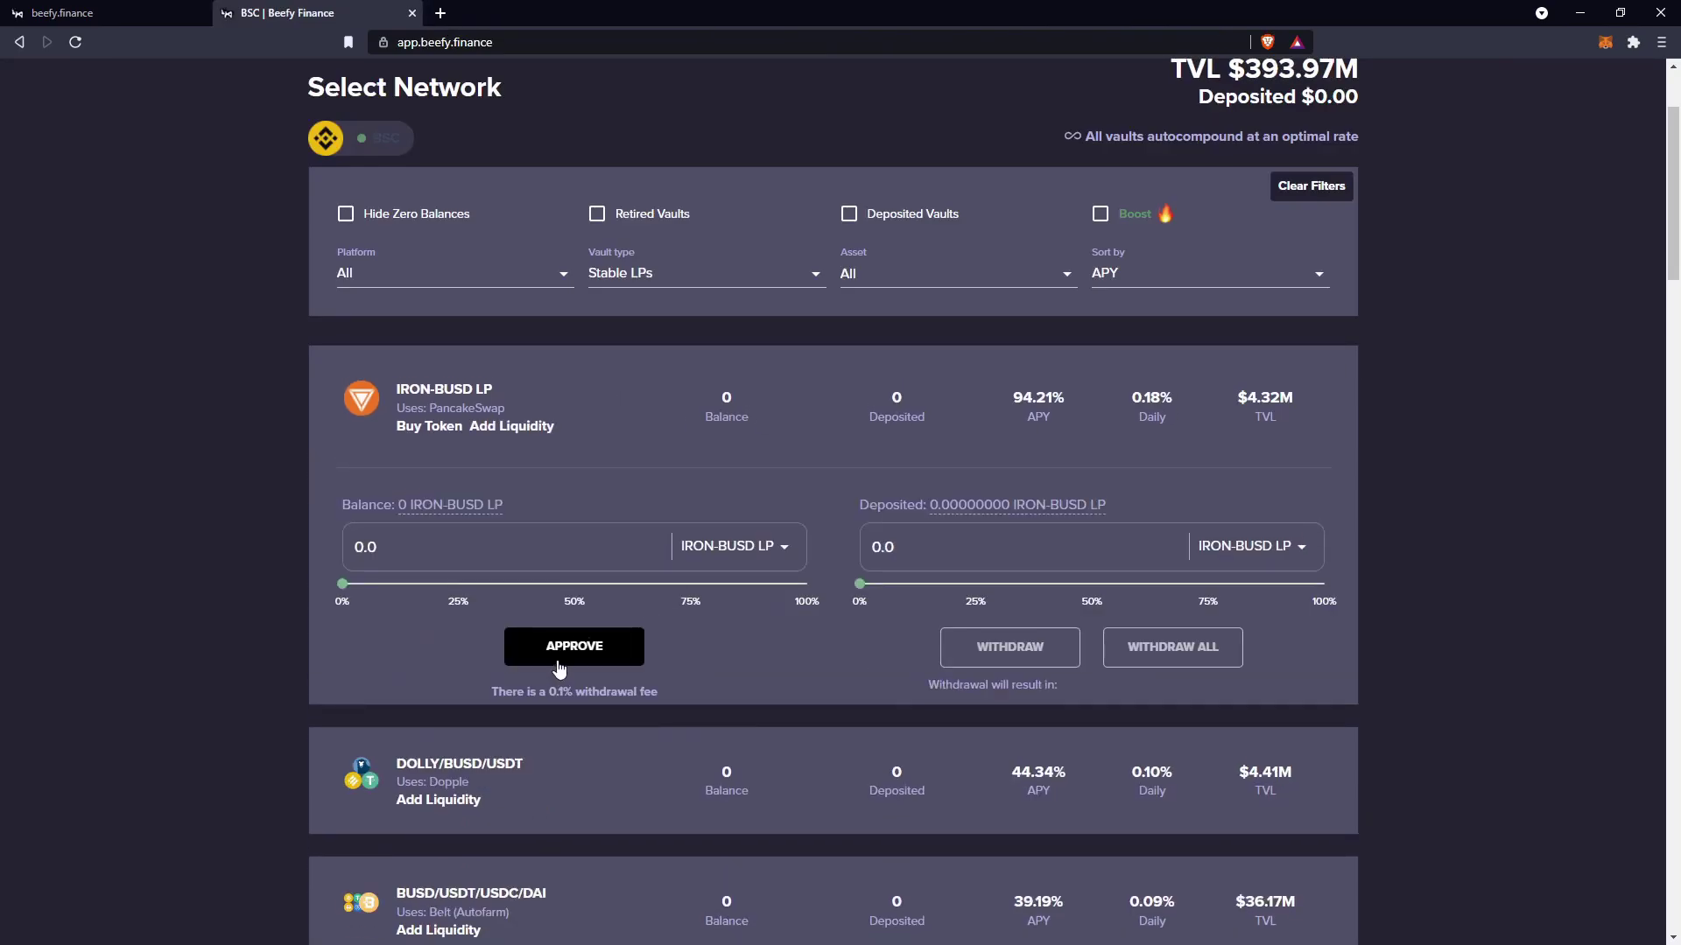
{"action": "scroll", "coordinate": [455, 548], "scroll_direction": "down", "scroll_amount": 7}
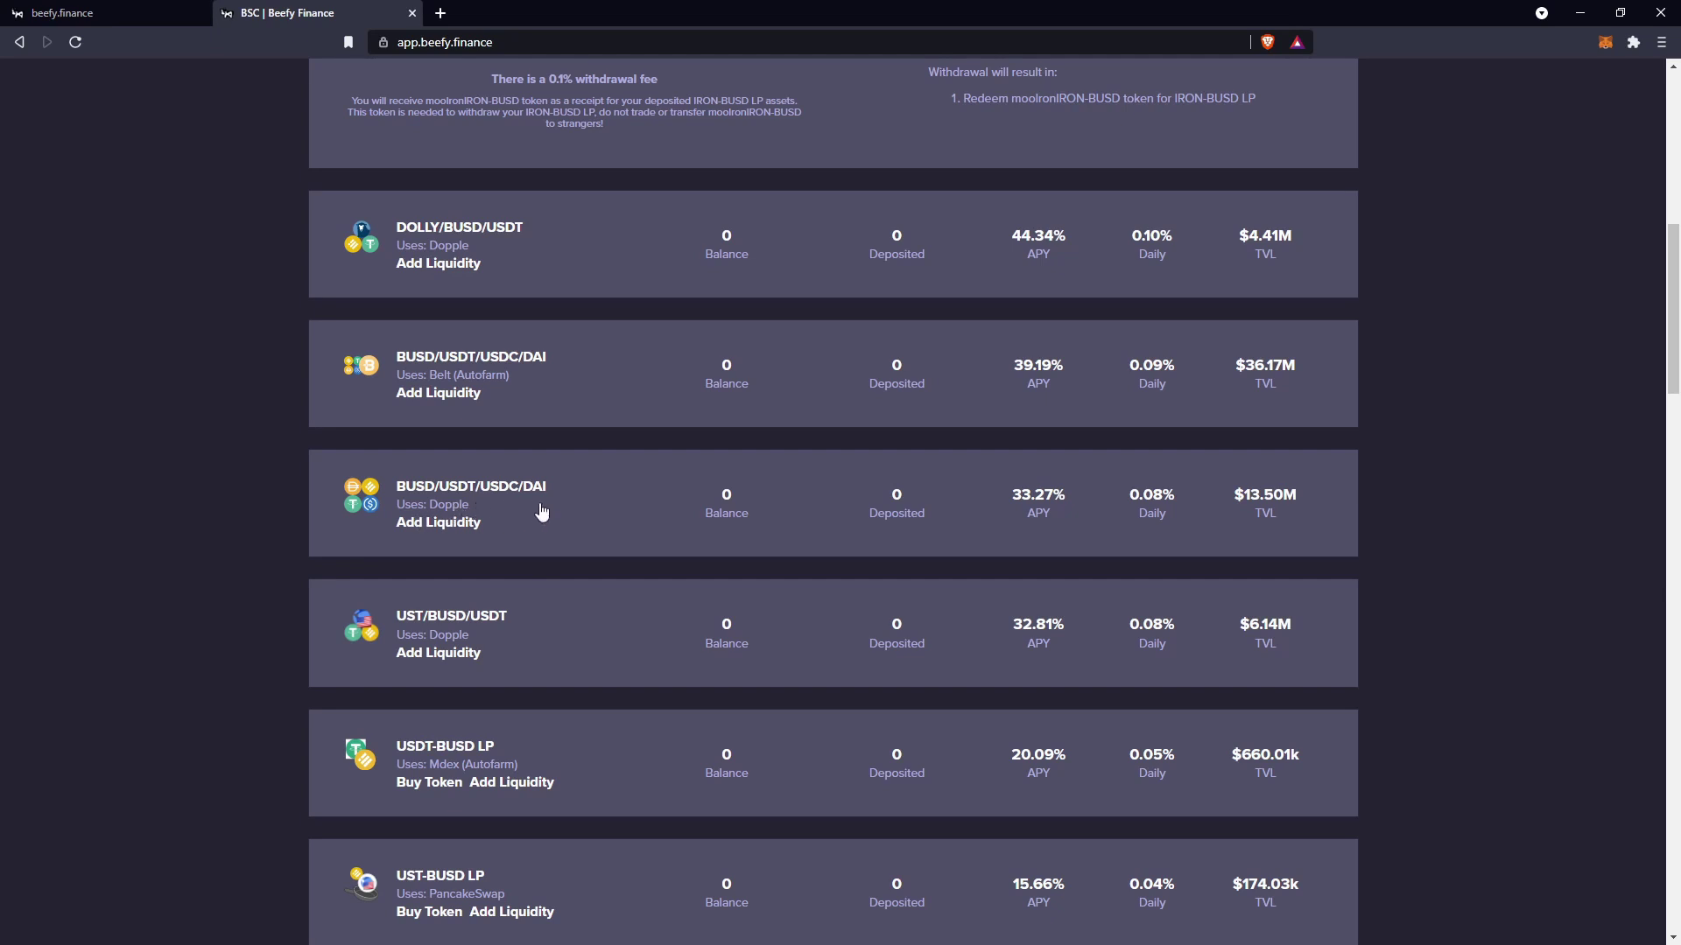
Step: Expand the DOLLY/BUSD/USDT vault and open its Dopple deposit page, closing the duplicate tab
{"action": "left_click", "coordinate": [437, 522]}
{"action": "scroll", "coordinate": [366, 341], "scroll_direction": "down", "scroll_amount": 1}
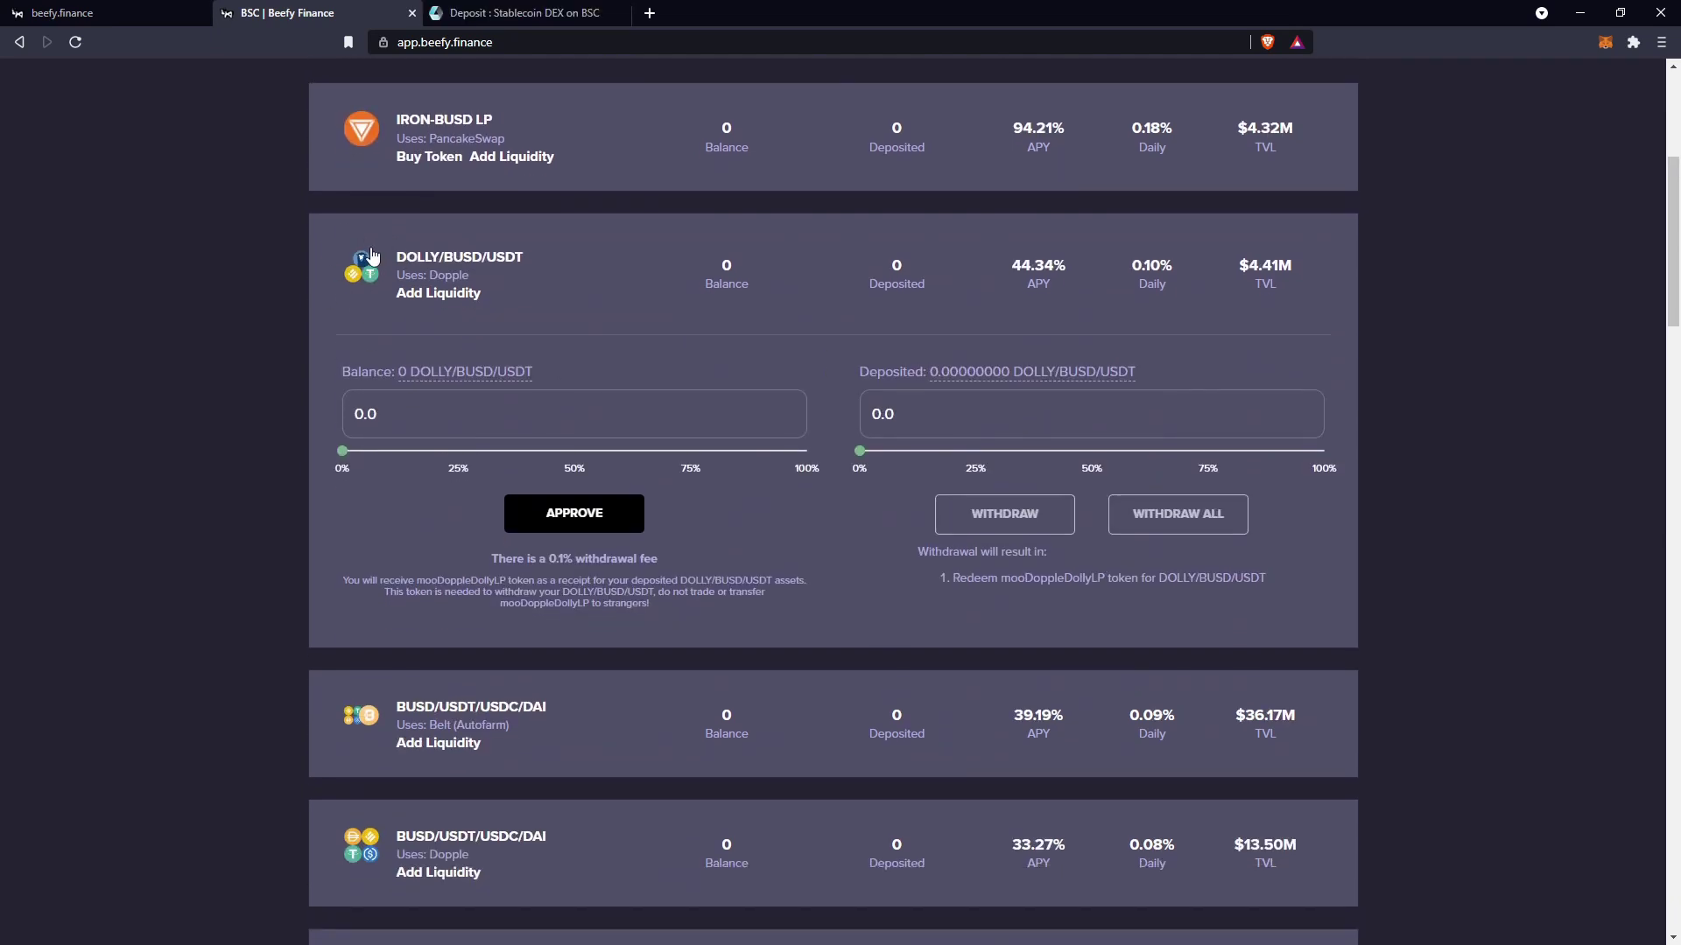
{"action": "left_click", "coordinate": [451, 302]}
{"action": "left_click", "coordinate": [831, 12]}
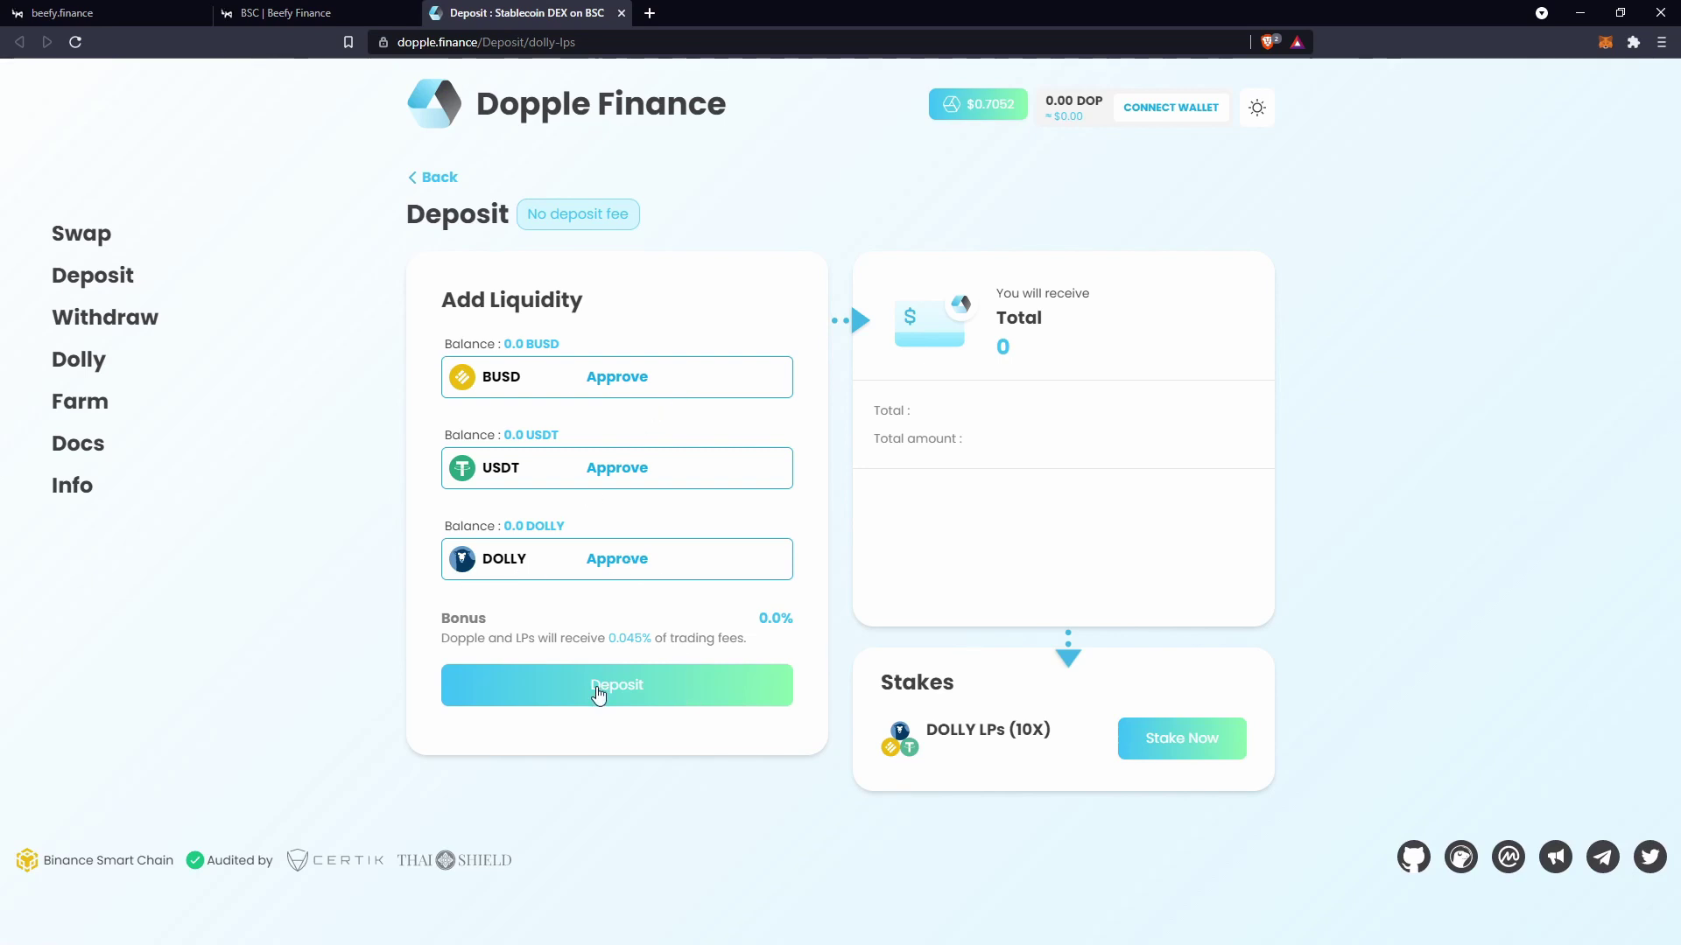
Step: Back in Beefy, fill the DOLLY/BUSD/USDT deposit with the full balance of 0
{"action": "key", "text": "ctrl+shift+Tab"}
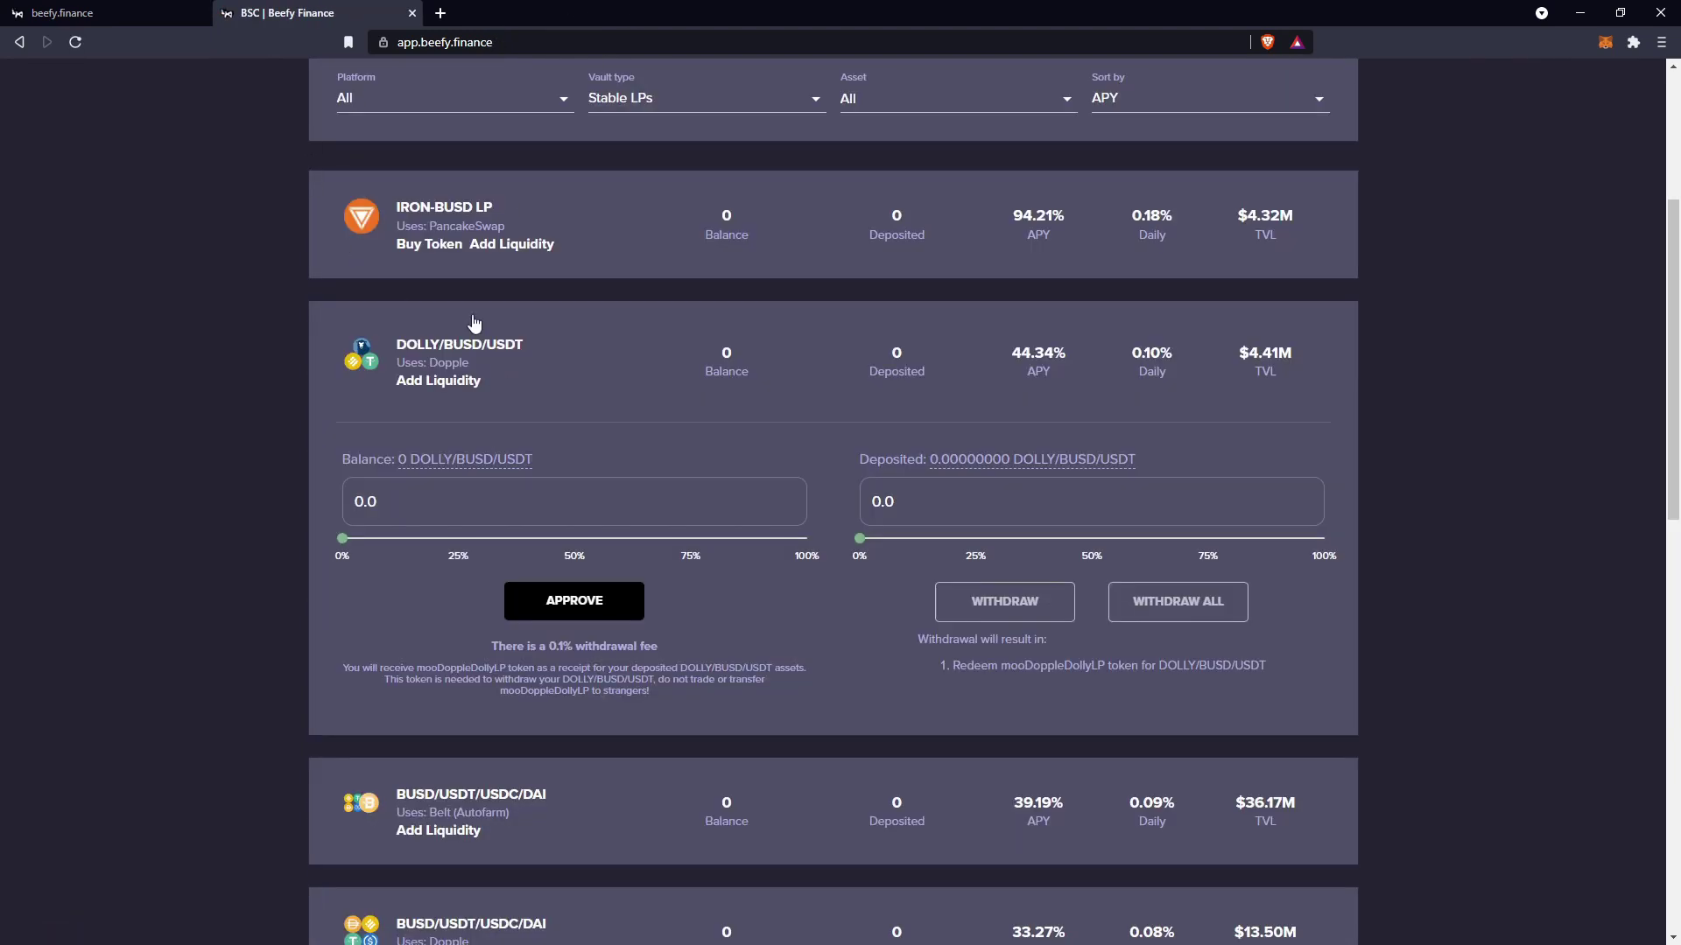
{"action": "left_click", "coordinate": [448, 462]}
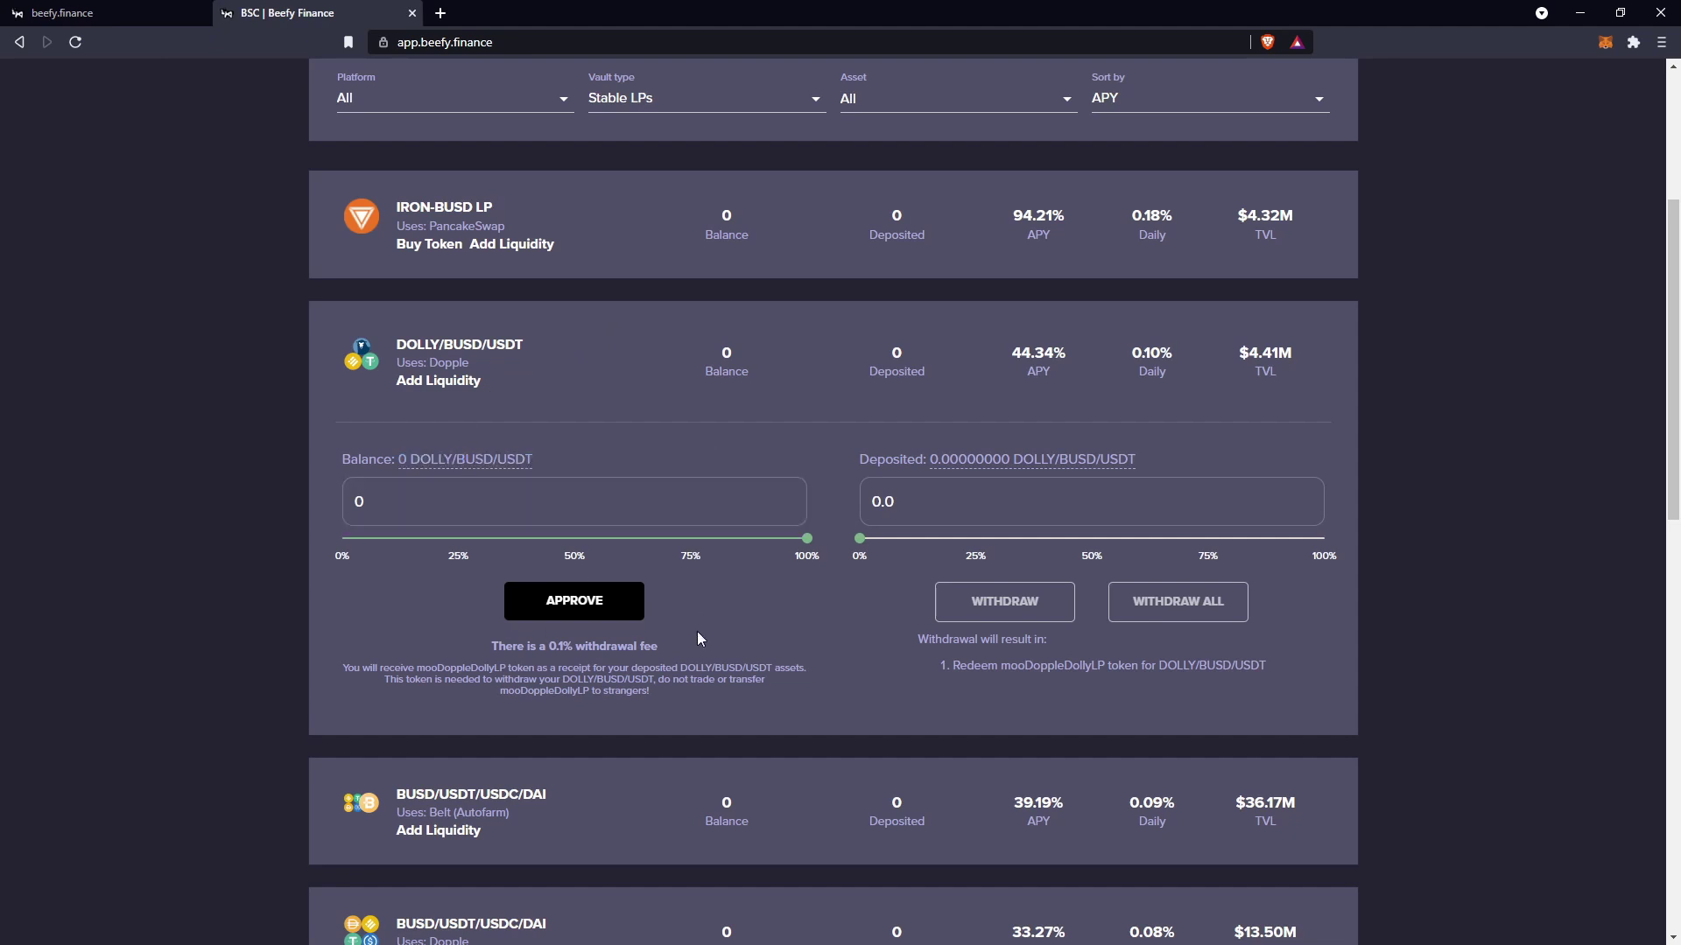
{"action": "scroll", "coordinate": [627, 520], "scroll_direction": "down", "scroll_amount": 4}
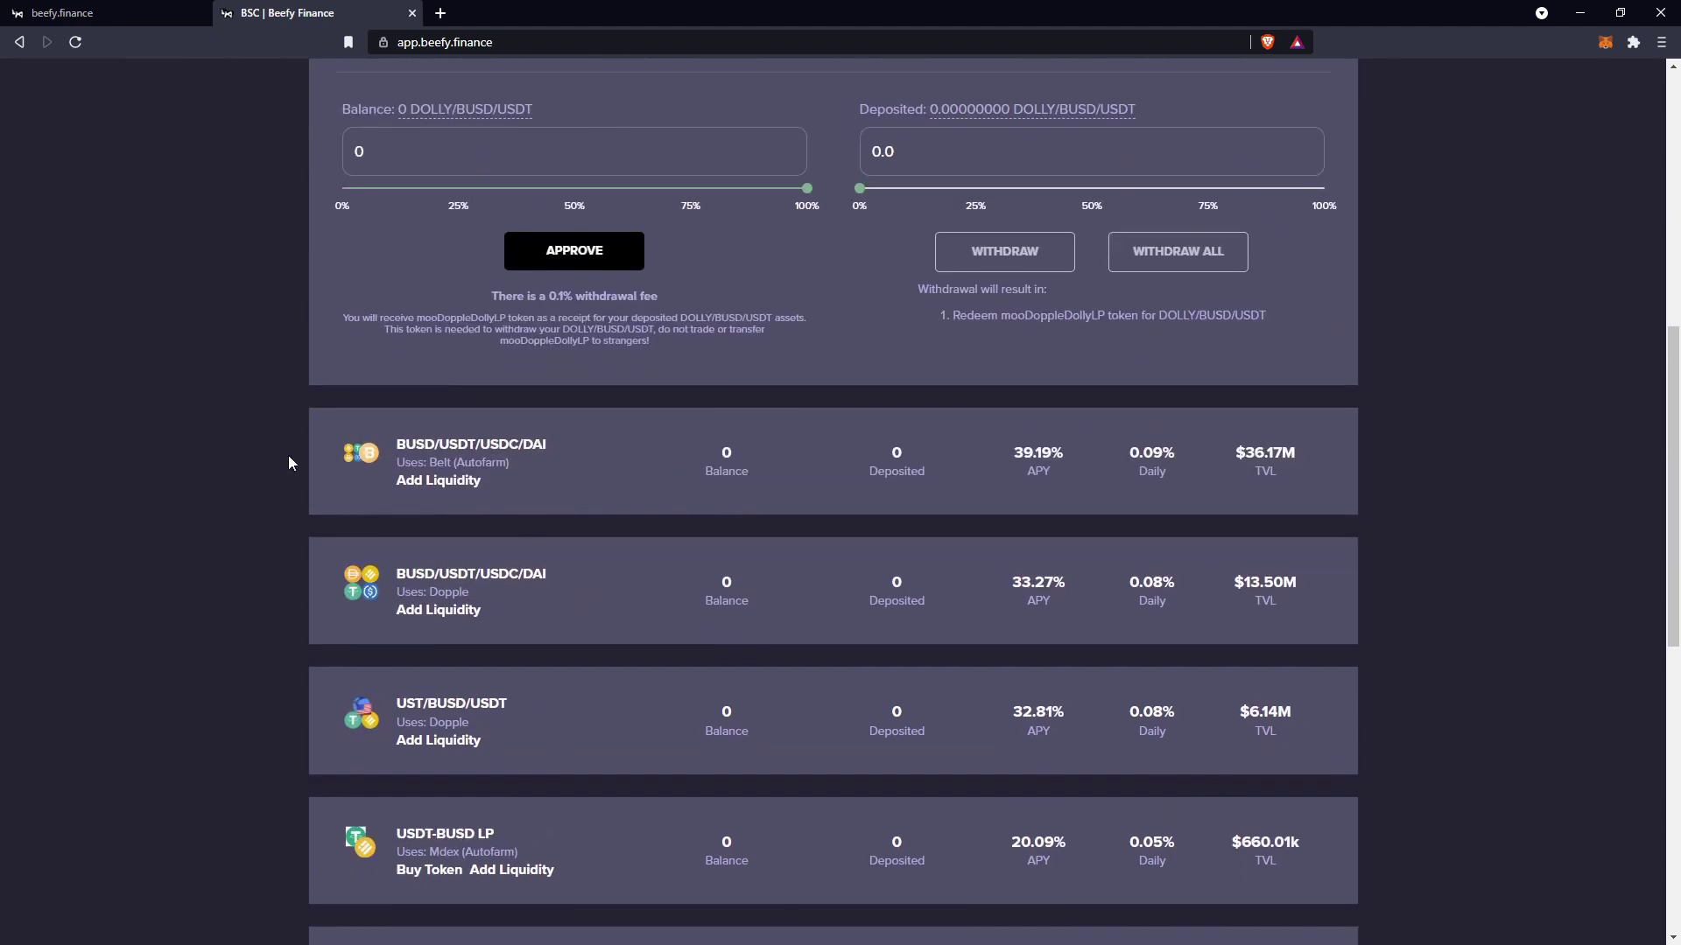
Step: Expand the Belt BUSD/USDT/USDC/DAI vault and open Belt.fi's add-liquidity page
{"action": "left_click", "coordinate": [611, 471]}
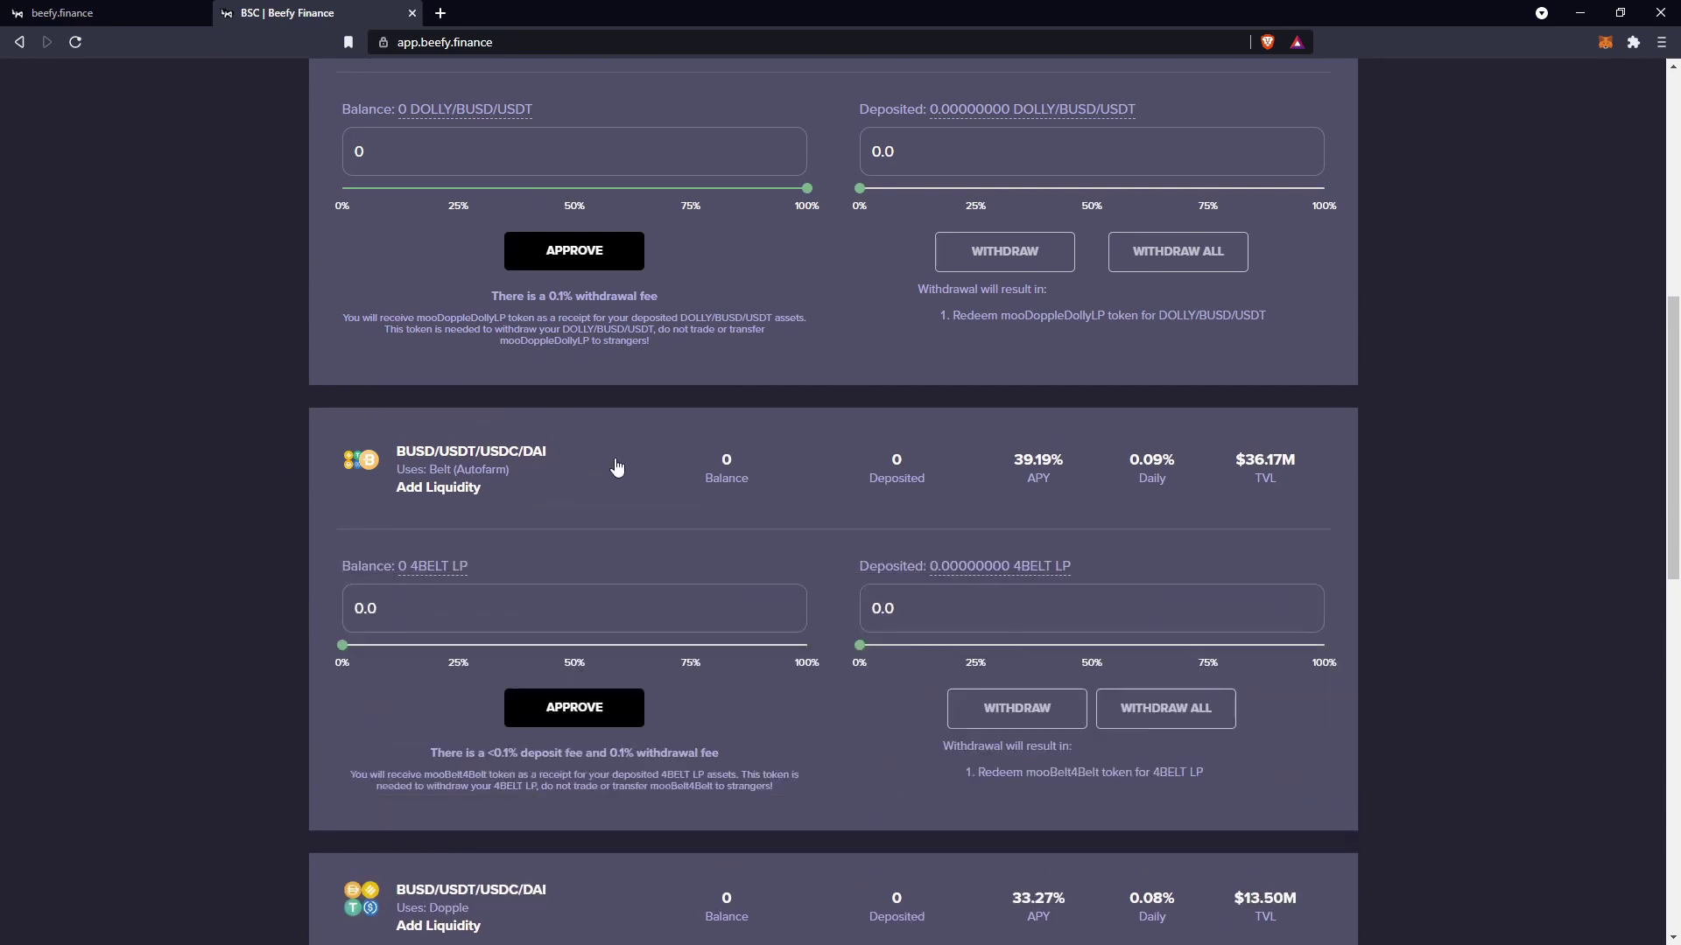
{"action": "left_click", "coordinate": [445, 491]}
{"action": "scroll", "coordinate": [345, 387], "scroll_direction": "down", "scroll_amount": 7}
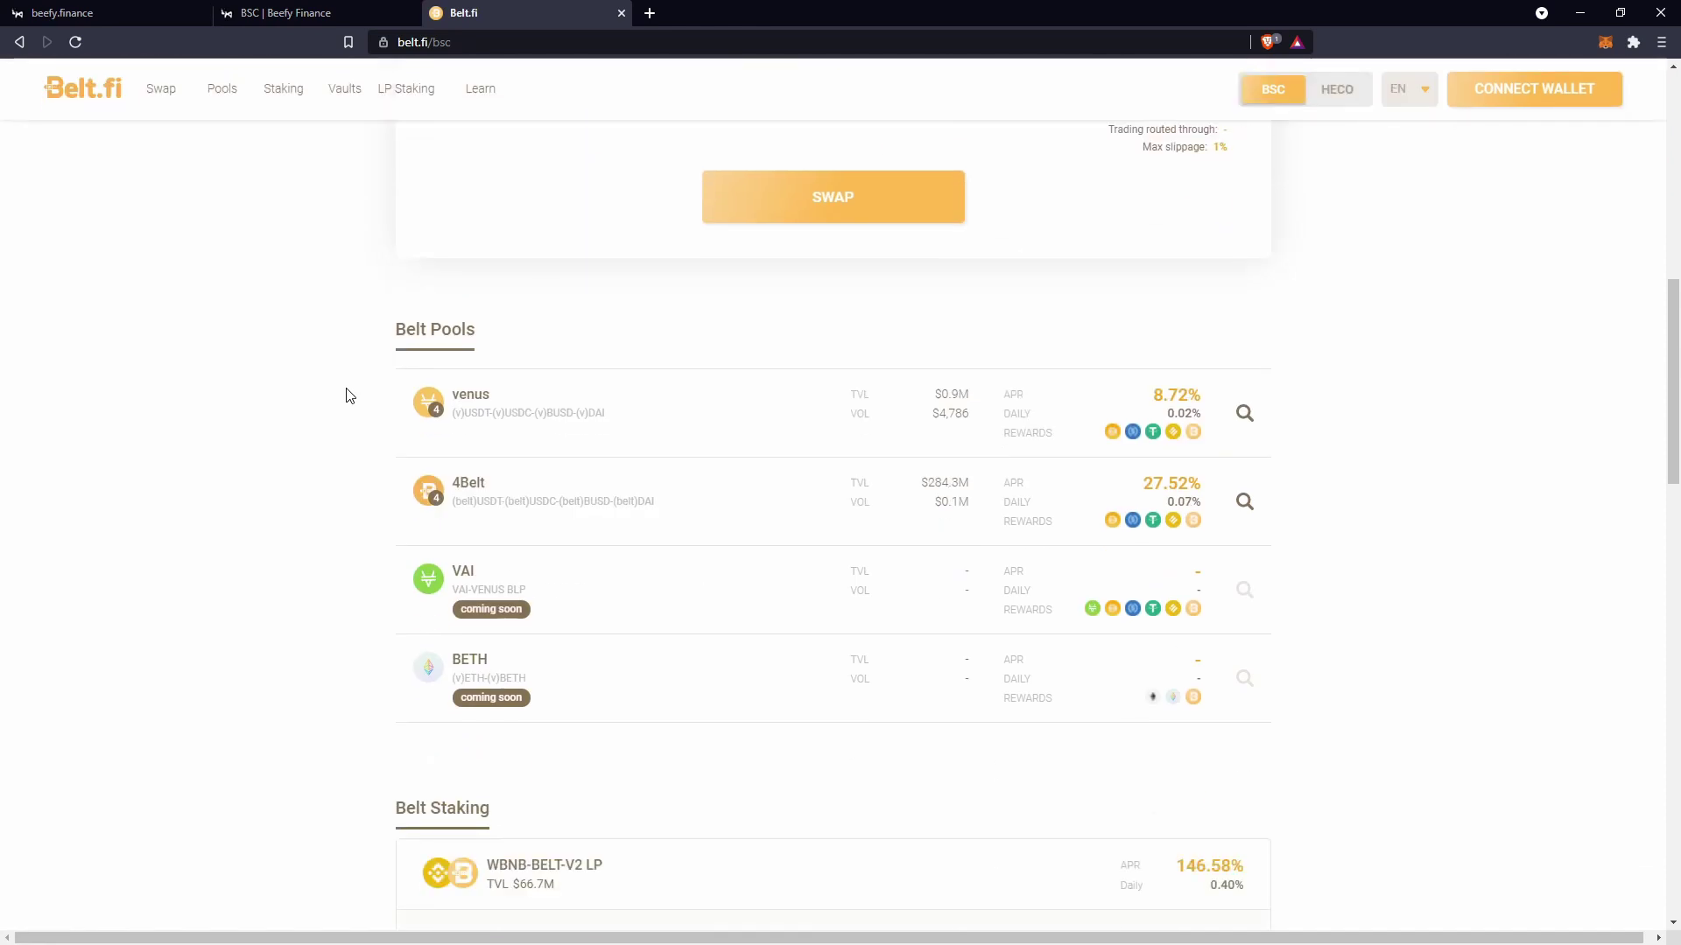
{"action": "scroll", "coordinate": [345, 389], "scroll_direction": "down", "scroll_amount": 5}
Step: Return to Beefy, re-expand the Belt vault and reopen Belt.fi's LP Staking list with 4Belt
{"action": "key", "text": "ctrl+shift+Tab"}
{"action": "scroll", "coordinate": [416, 554], "scroll_direction": "up", "scroll_amount": 2}
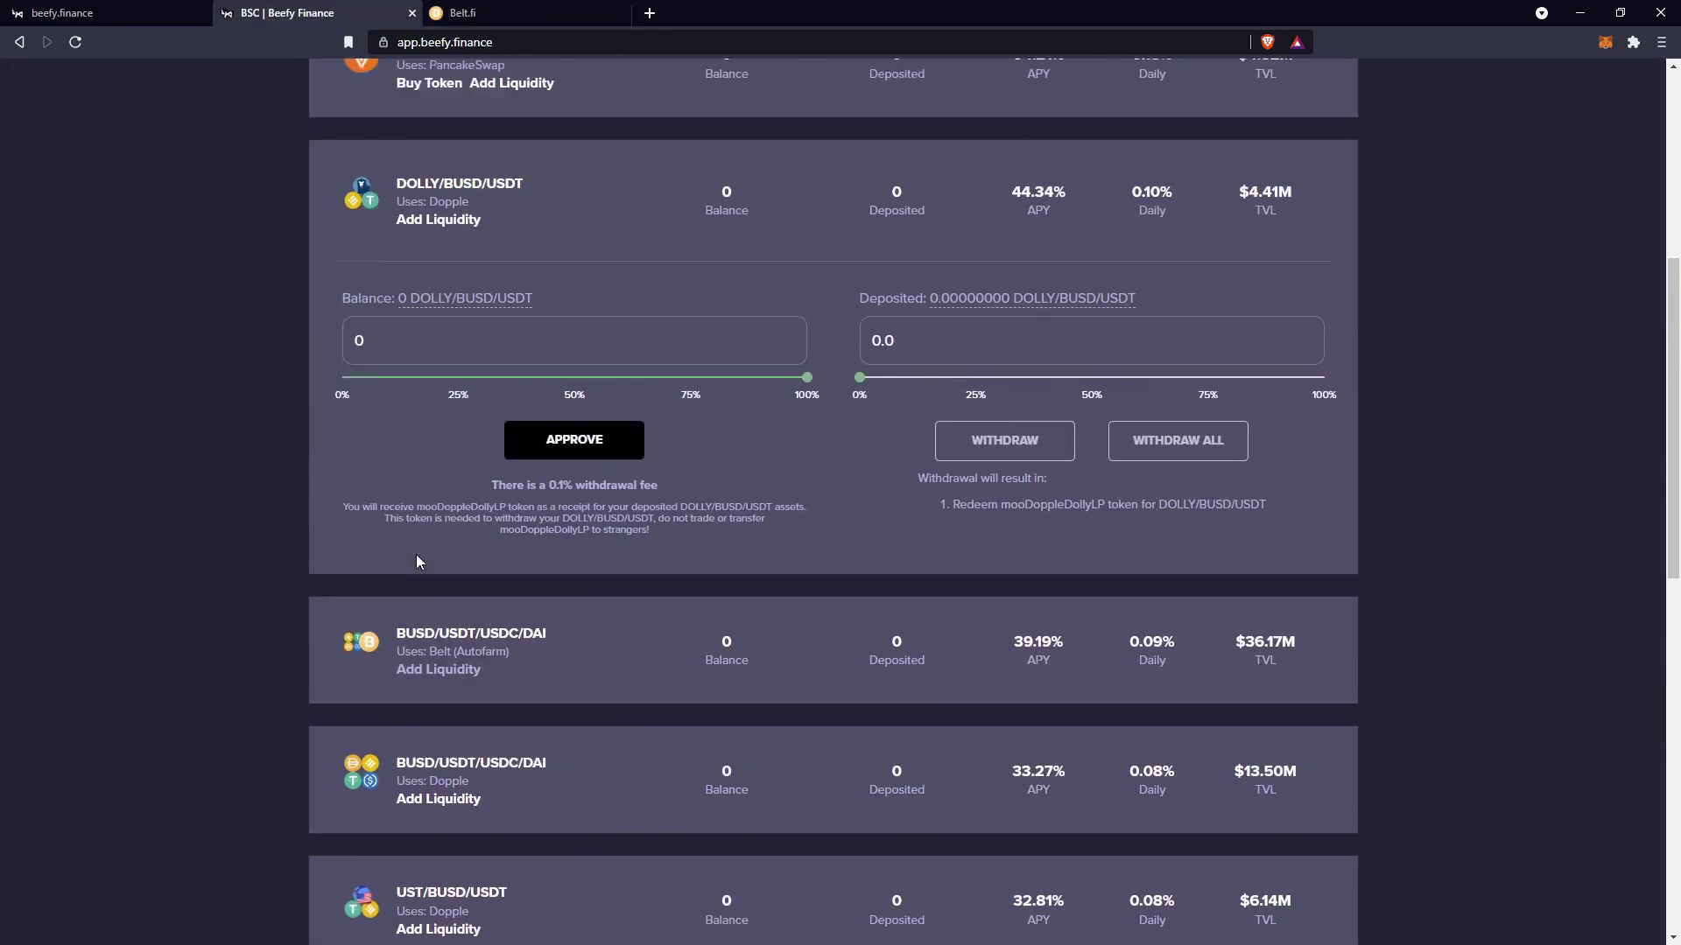
{"action": "scroll", "coordinate": [417, 560], "scroll_direction": "up", "scroll_amount": 1}
{"action": "scroll", "coordinate": [446, 490], "scroll_direction": "down", "scroll_amount": 4}
{"action": "left_click", "coordinate": [428, 386]}
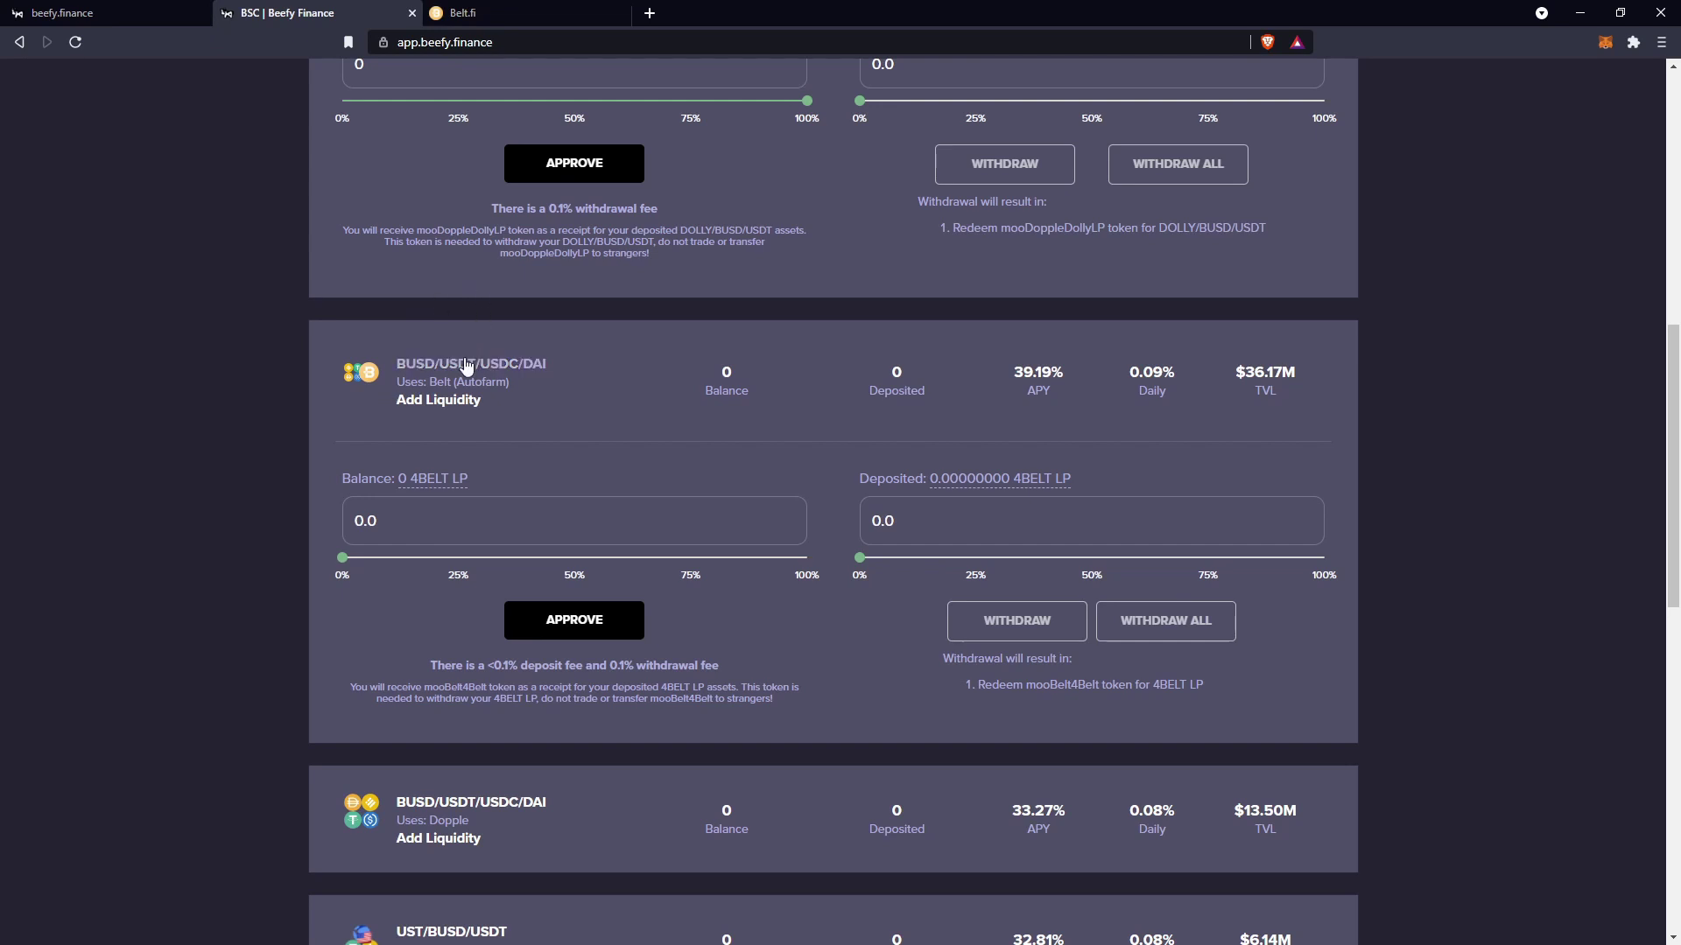
{"action": "left_click", "coordinate": [562, 370]}
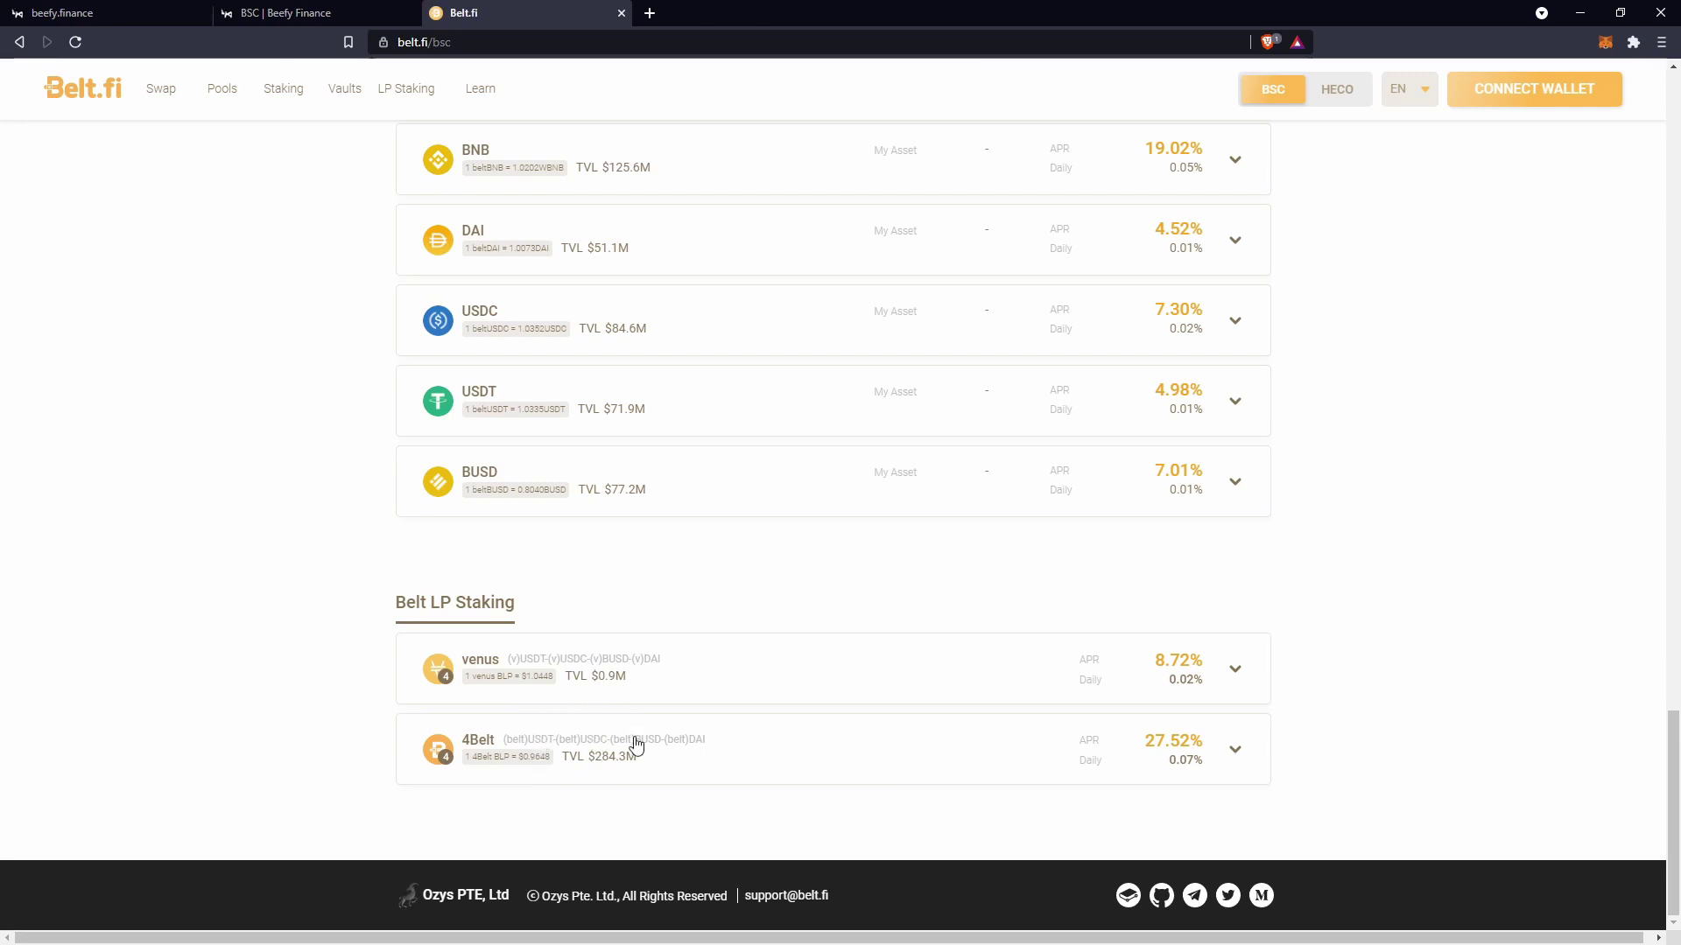
Step: Open the 4Belt pool's add-liquidity panel and enter 1 in the DAI field
{"action": "left_click", "coordinate": [759, 740]}
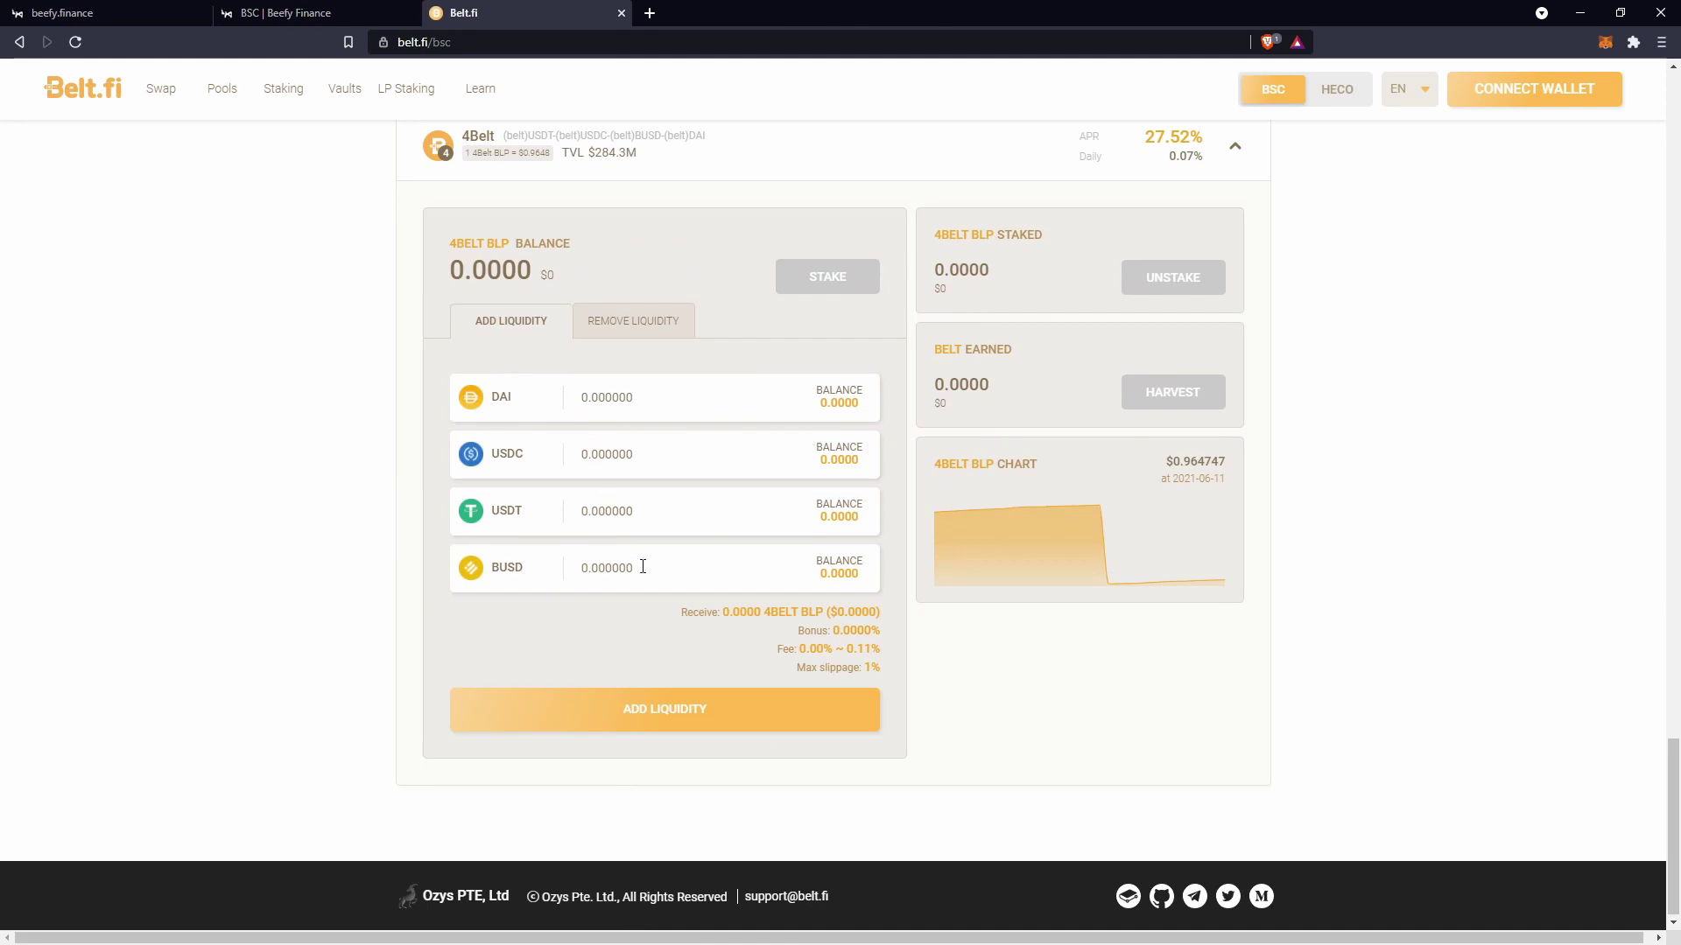
{"action": "left_click", "coordinate": [621, 395]}
{"action": "type", "text": "1"}
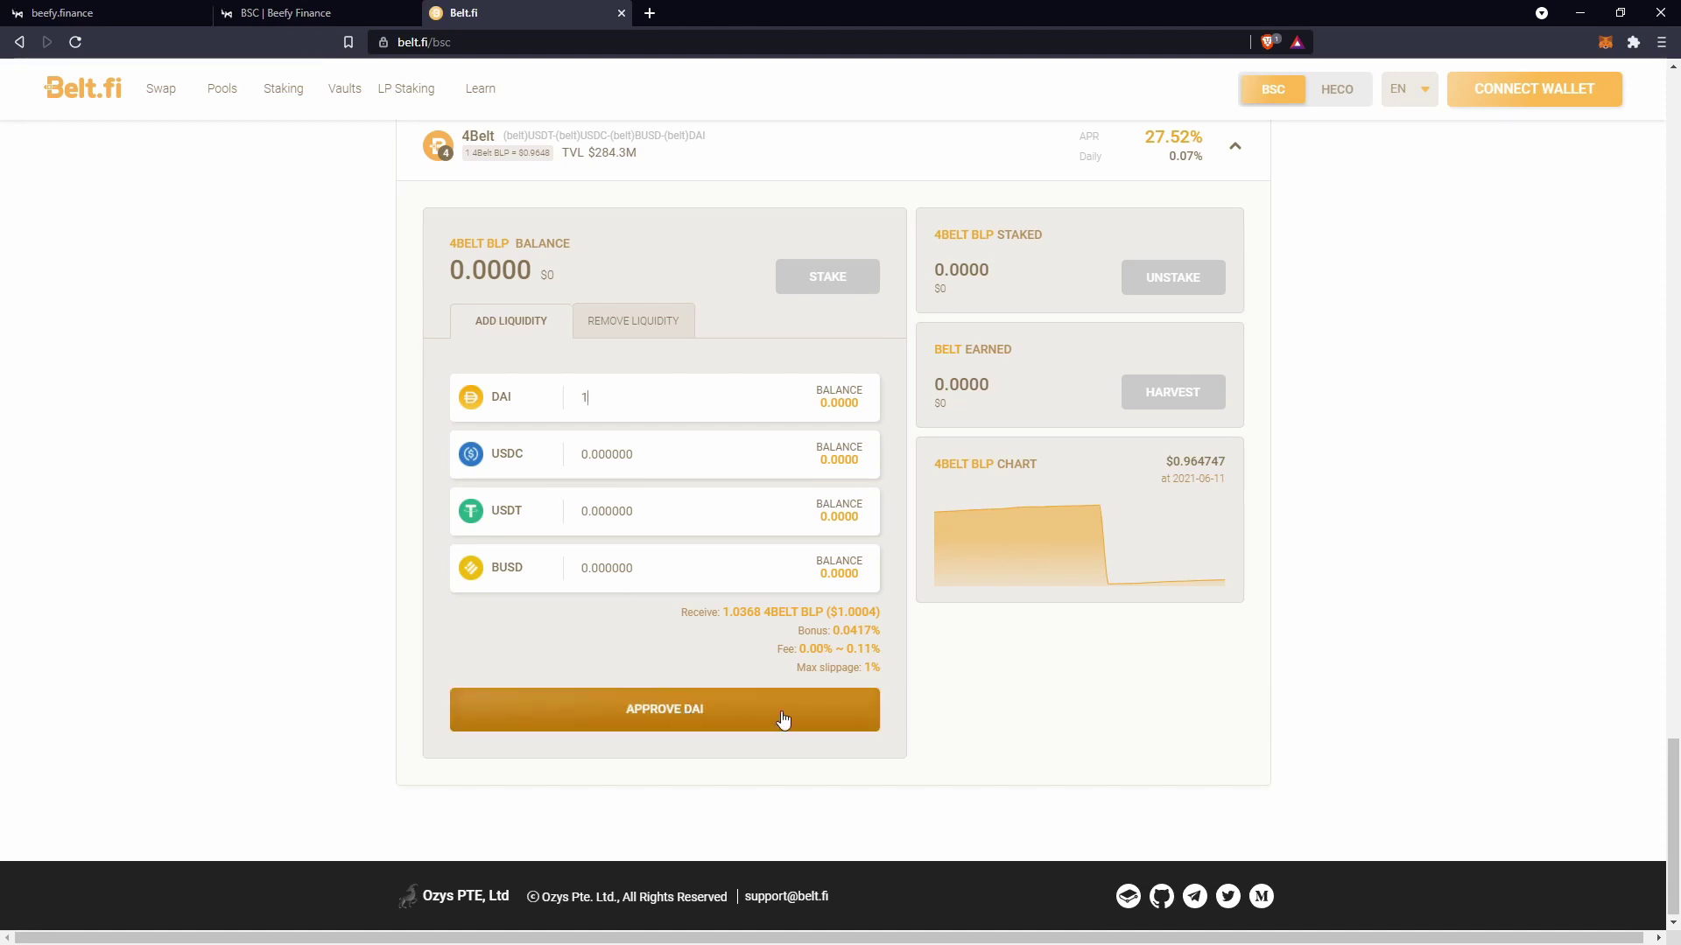
Step: In Beefy, set the 4BELT vault withdrawal to the full deposited amount
{"action": "left_click", "coordinate": [387, 13]}
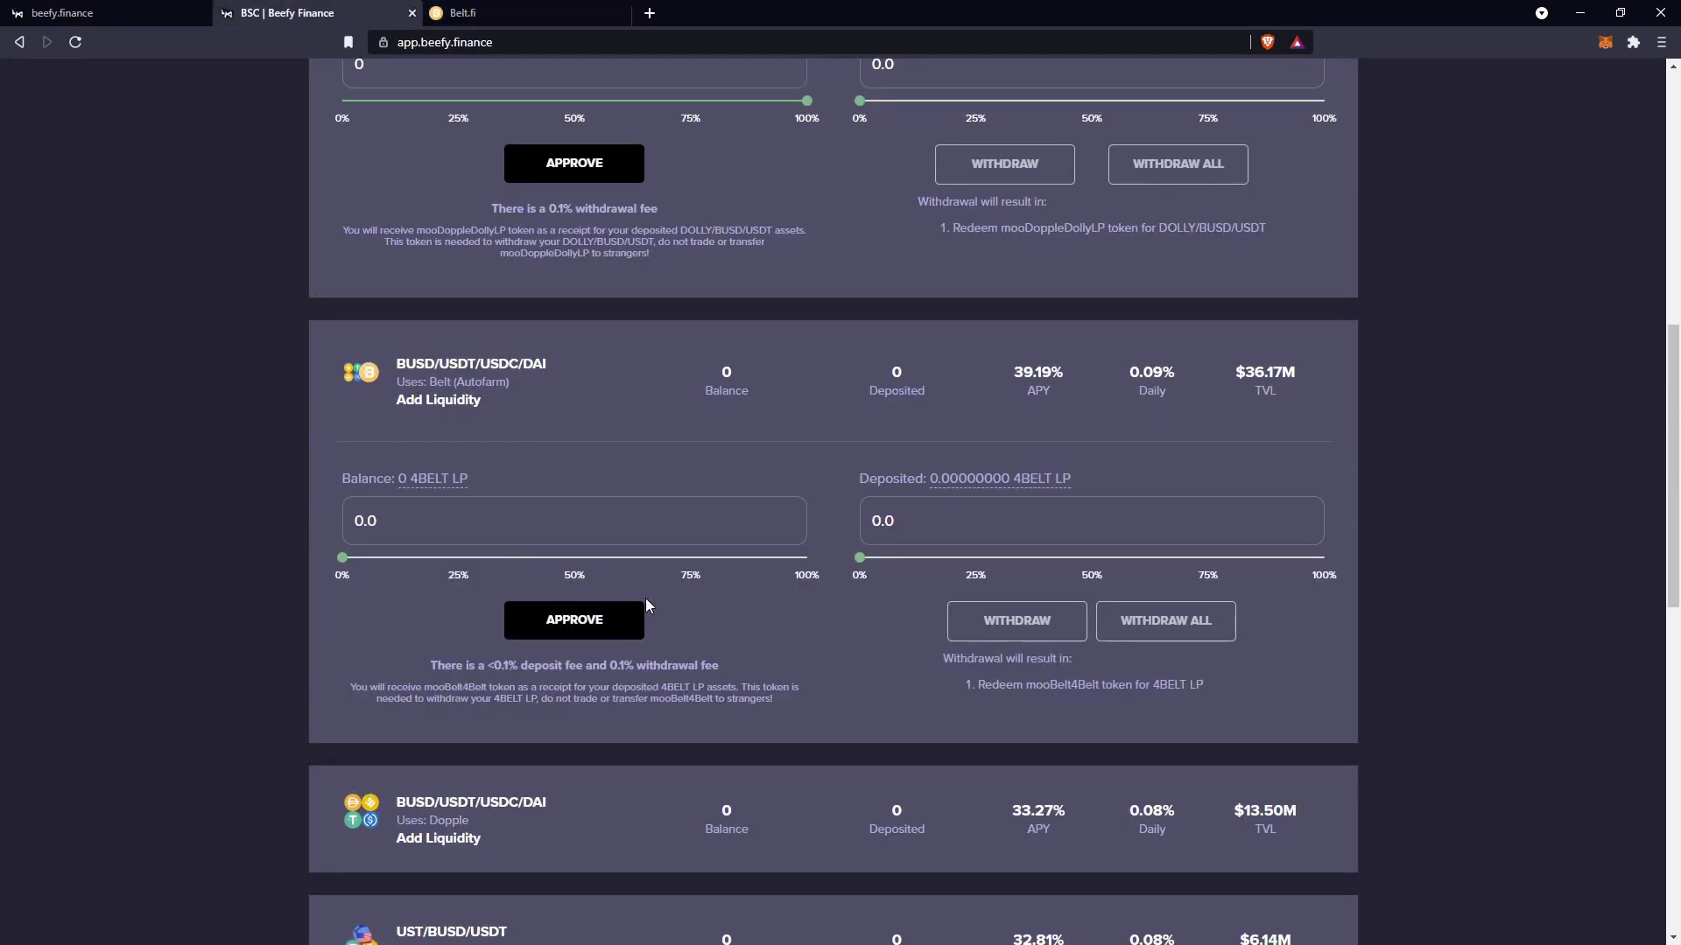
{"action": "scroll", "coordinate": [210, 525], "scroll_direction": "down", "scroll_amount": 1}
{"action": "left_click", "coordinate": [1020, 429]}
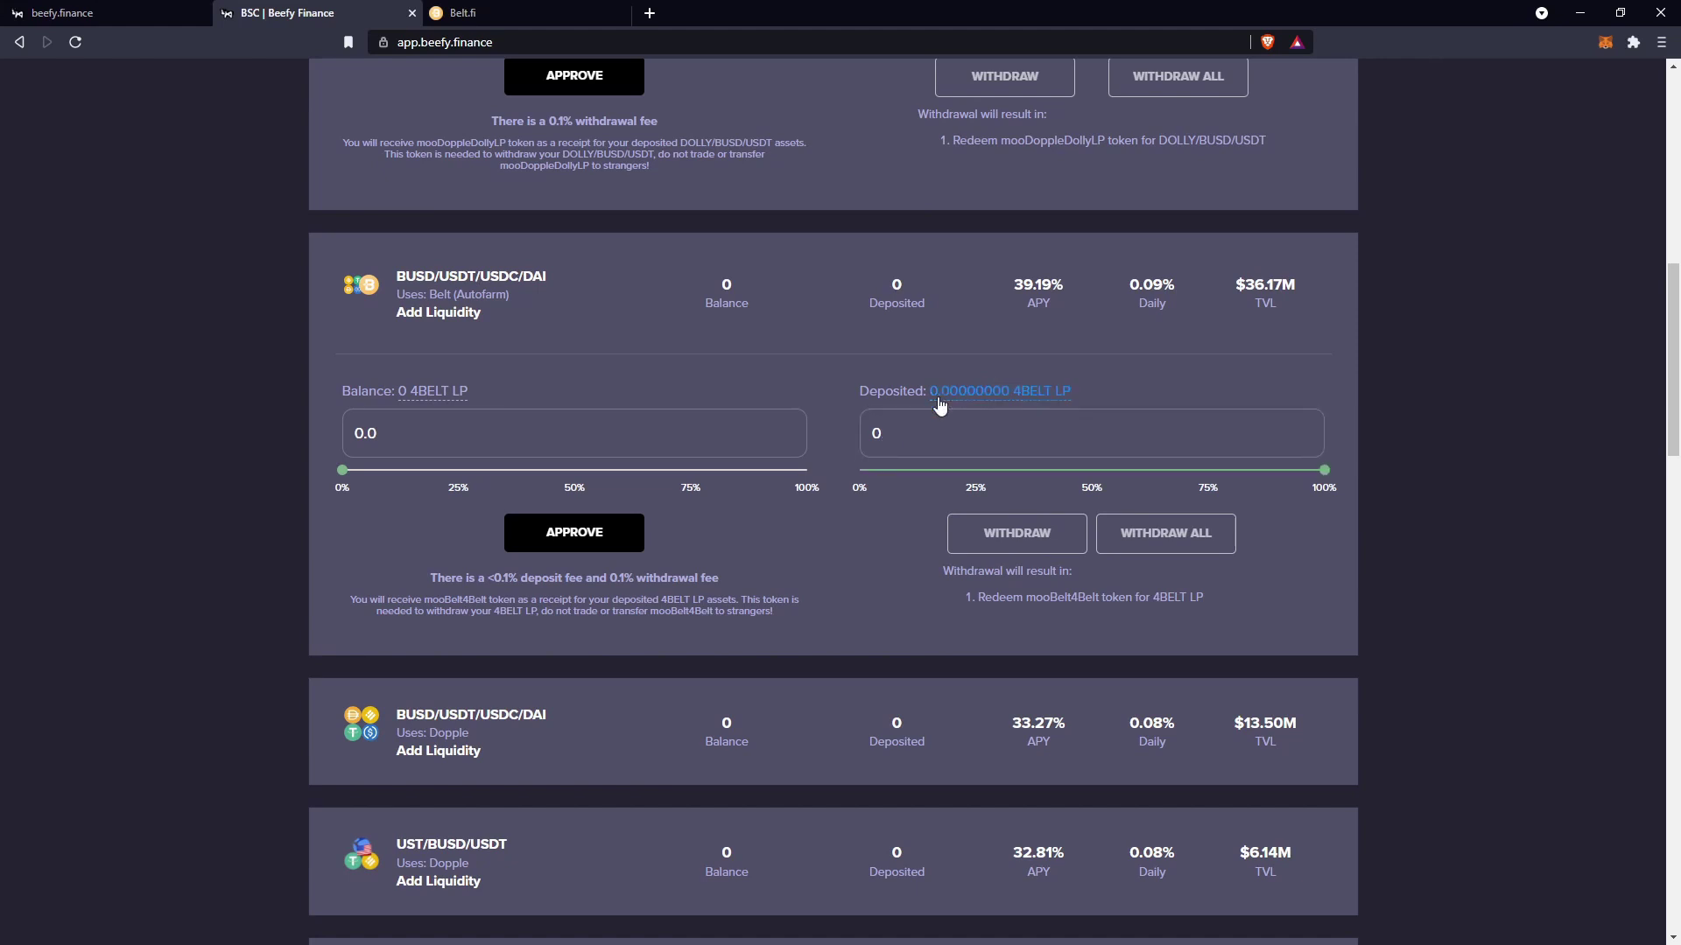
{"action": "left_click", "coordinate": [971, 400]}
Step: Switch Belt.fi's 4Belt pool to the remove-liquidity form, leaving the DAI amount empty
{"action": "left_click", "coordinate": [541, 8]}
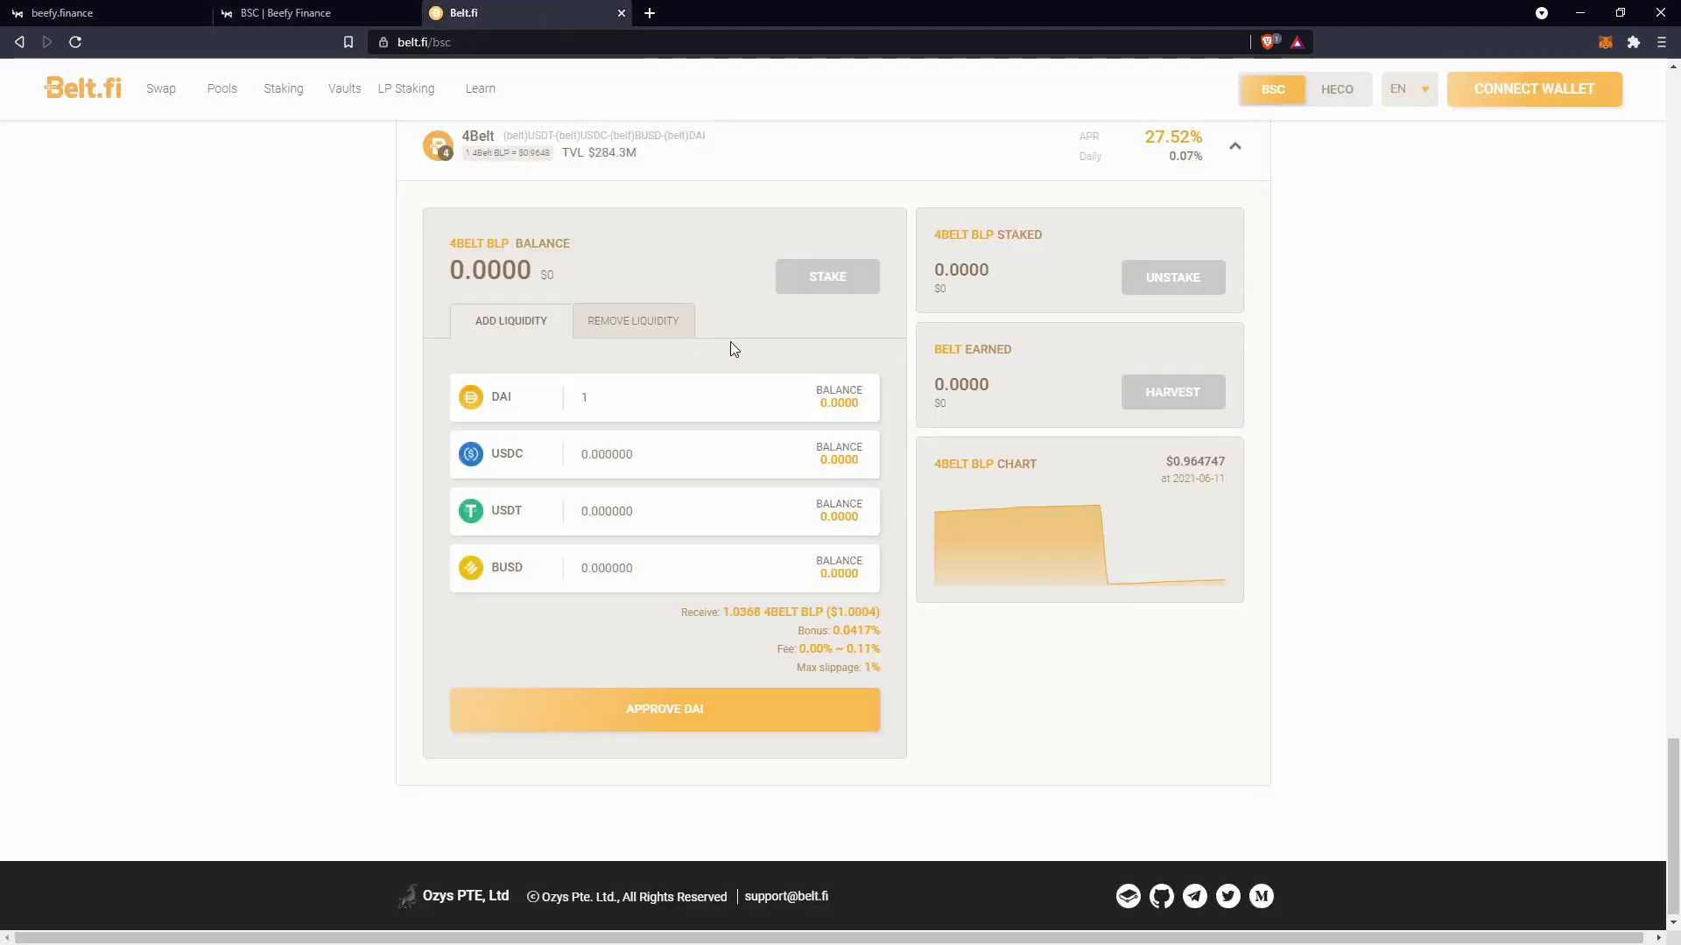
{"action": "left_click", "coordinate": [639, 324]}
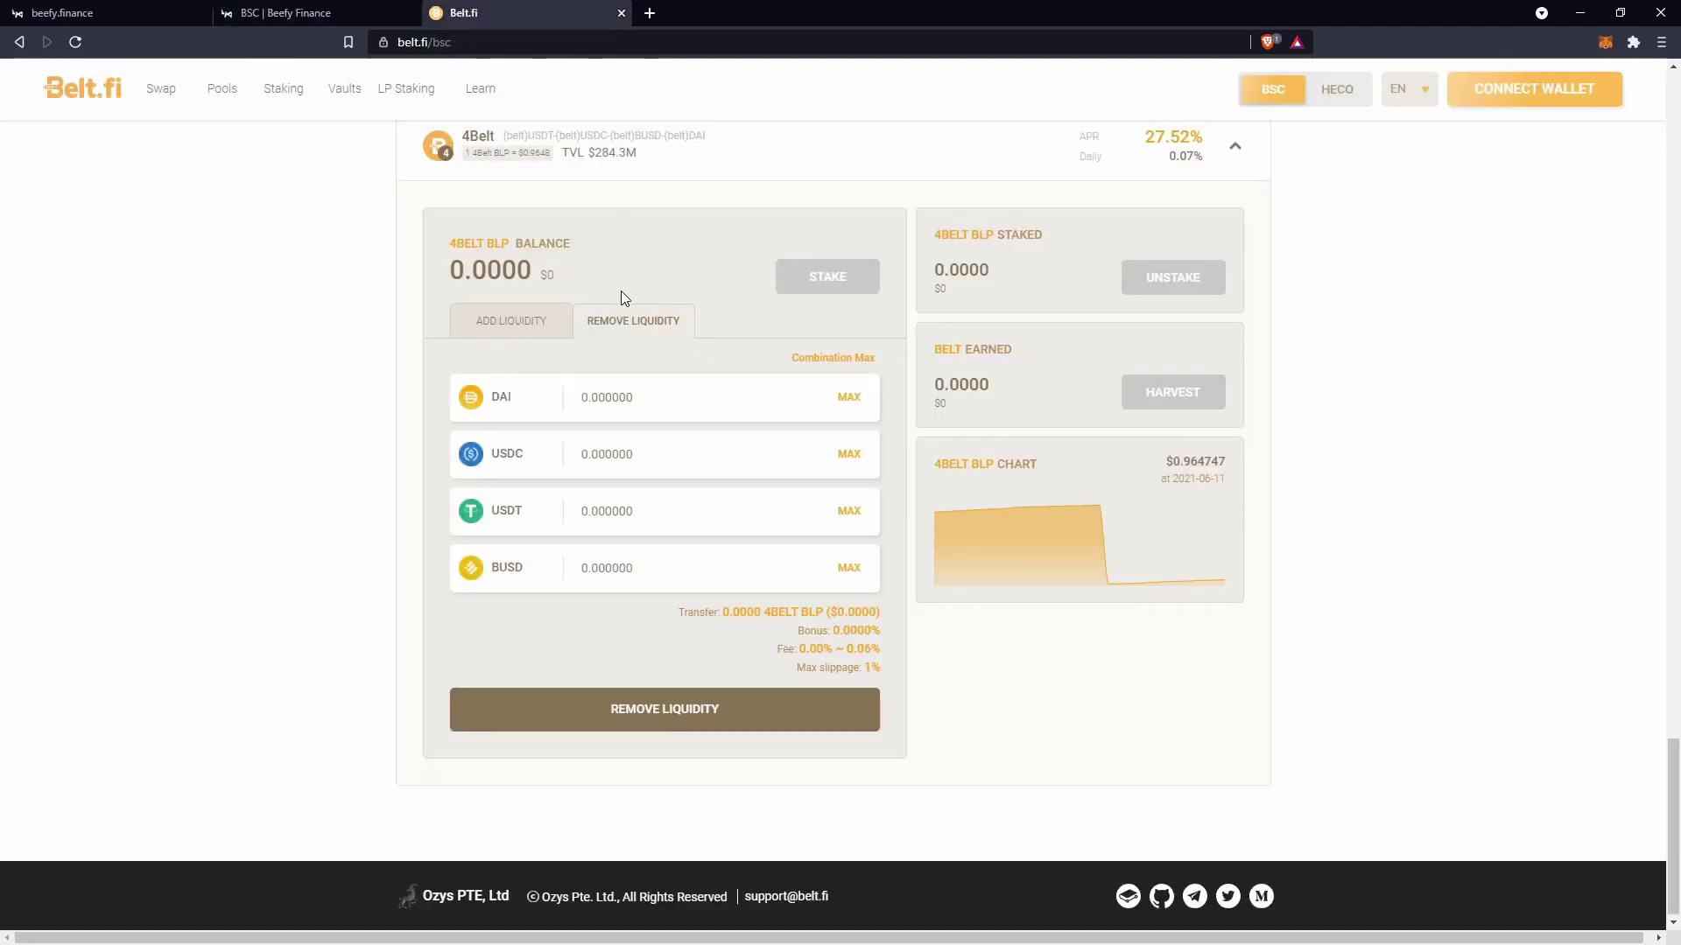
{"action": "left_click", "coordinate": [654, 401]}
{"action": "left_click", "coordinate": [330, 309]}
Step: Close Belt.fi and filter Beefy's BSC vaults to the Stables type
{"action": "key", "text": "ctrl+w"}
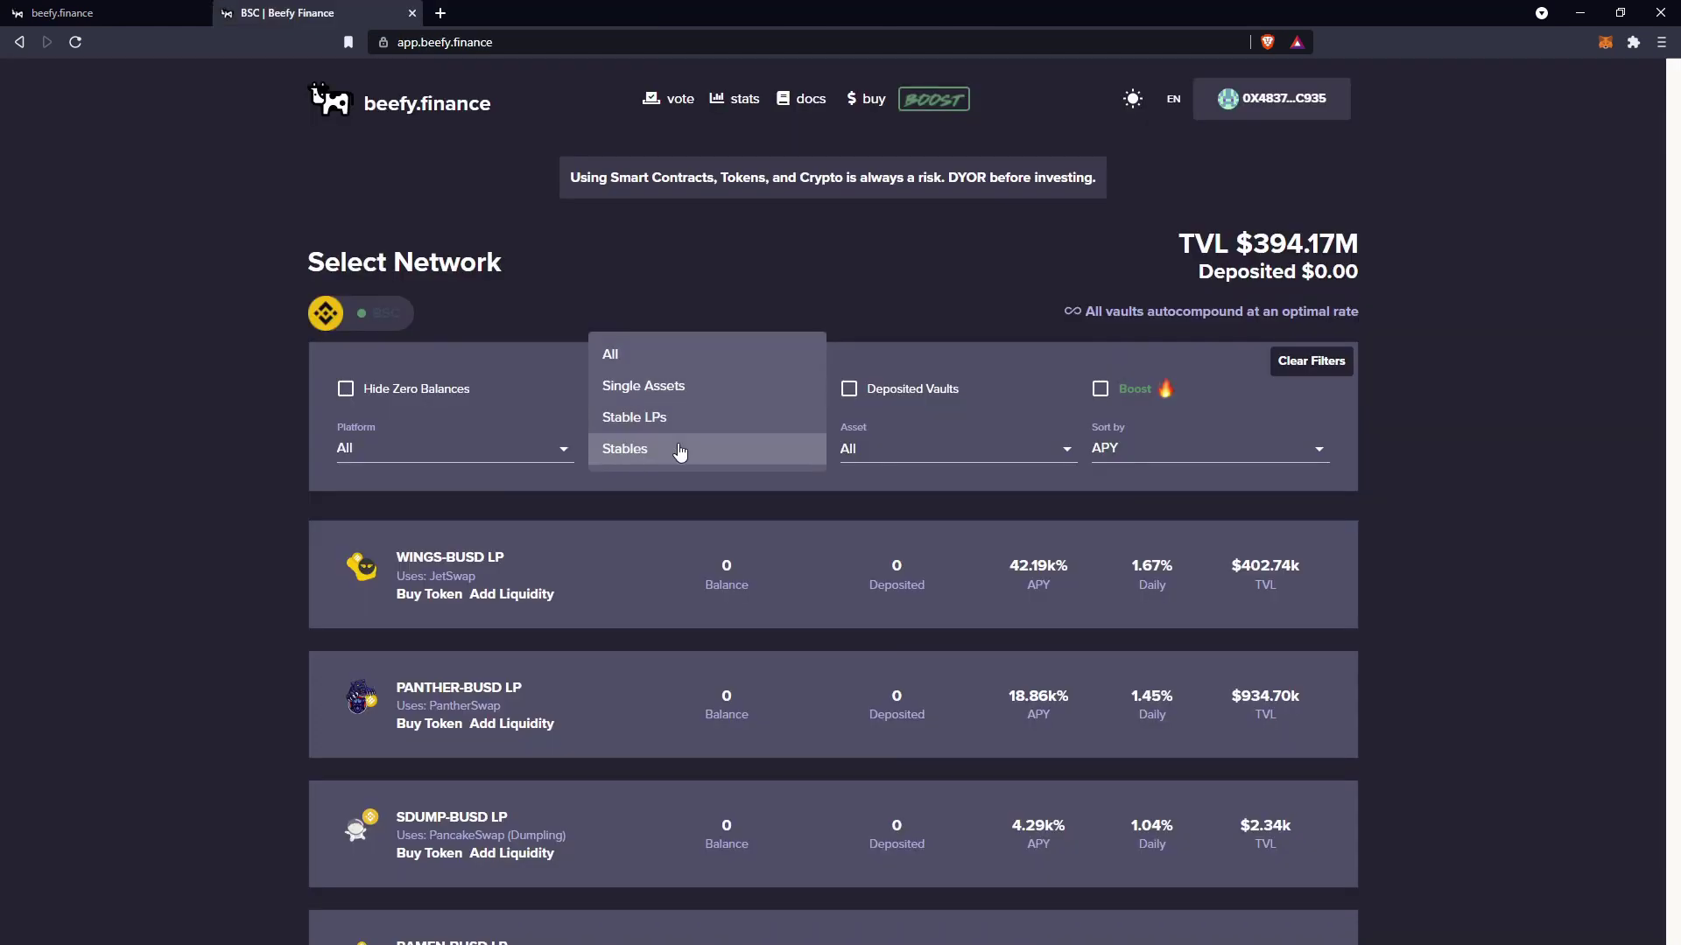
{"action": "left_click", "coordinate": [726, 457]}
{"action": "scroll", "coordinate": [243, 533], "scroll_direction": "down", "scroll_amount": 5}
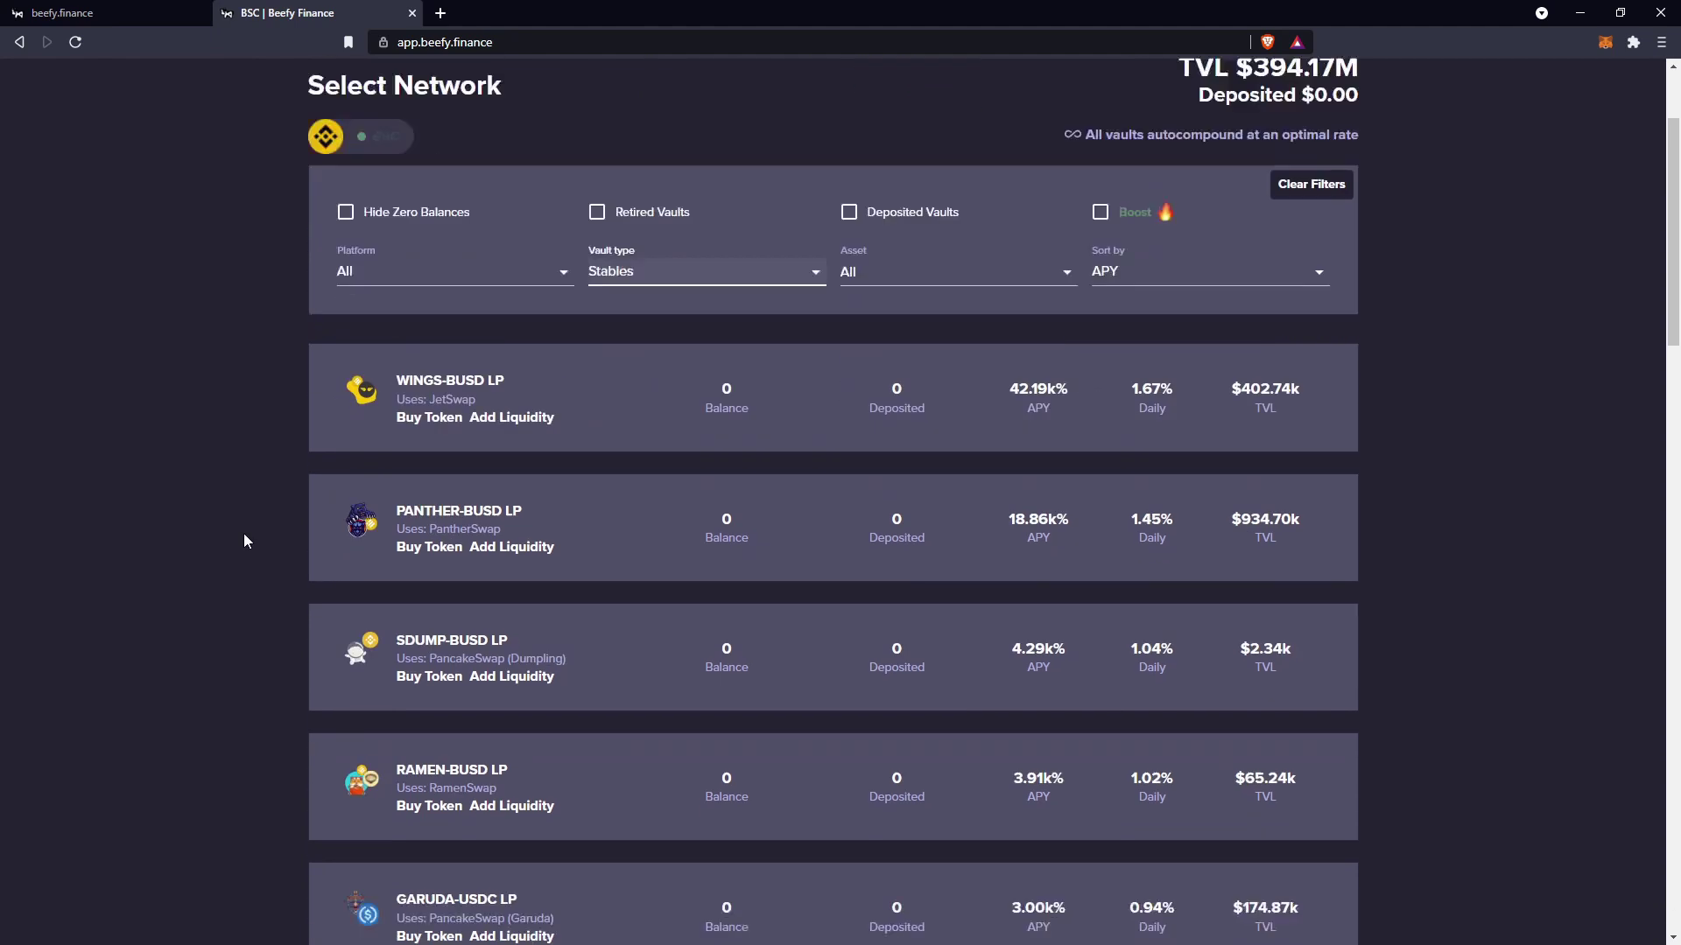
{"action": "scroll", "coordinate": [565, 406], "scroll_direction": "down", "scroll_amount": 10}
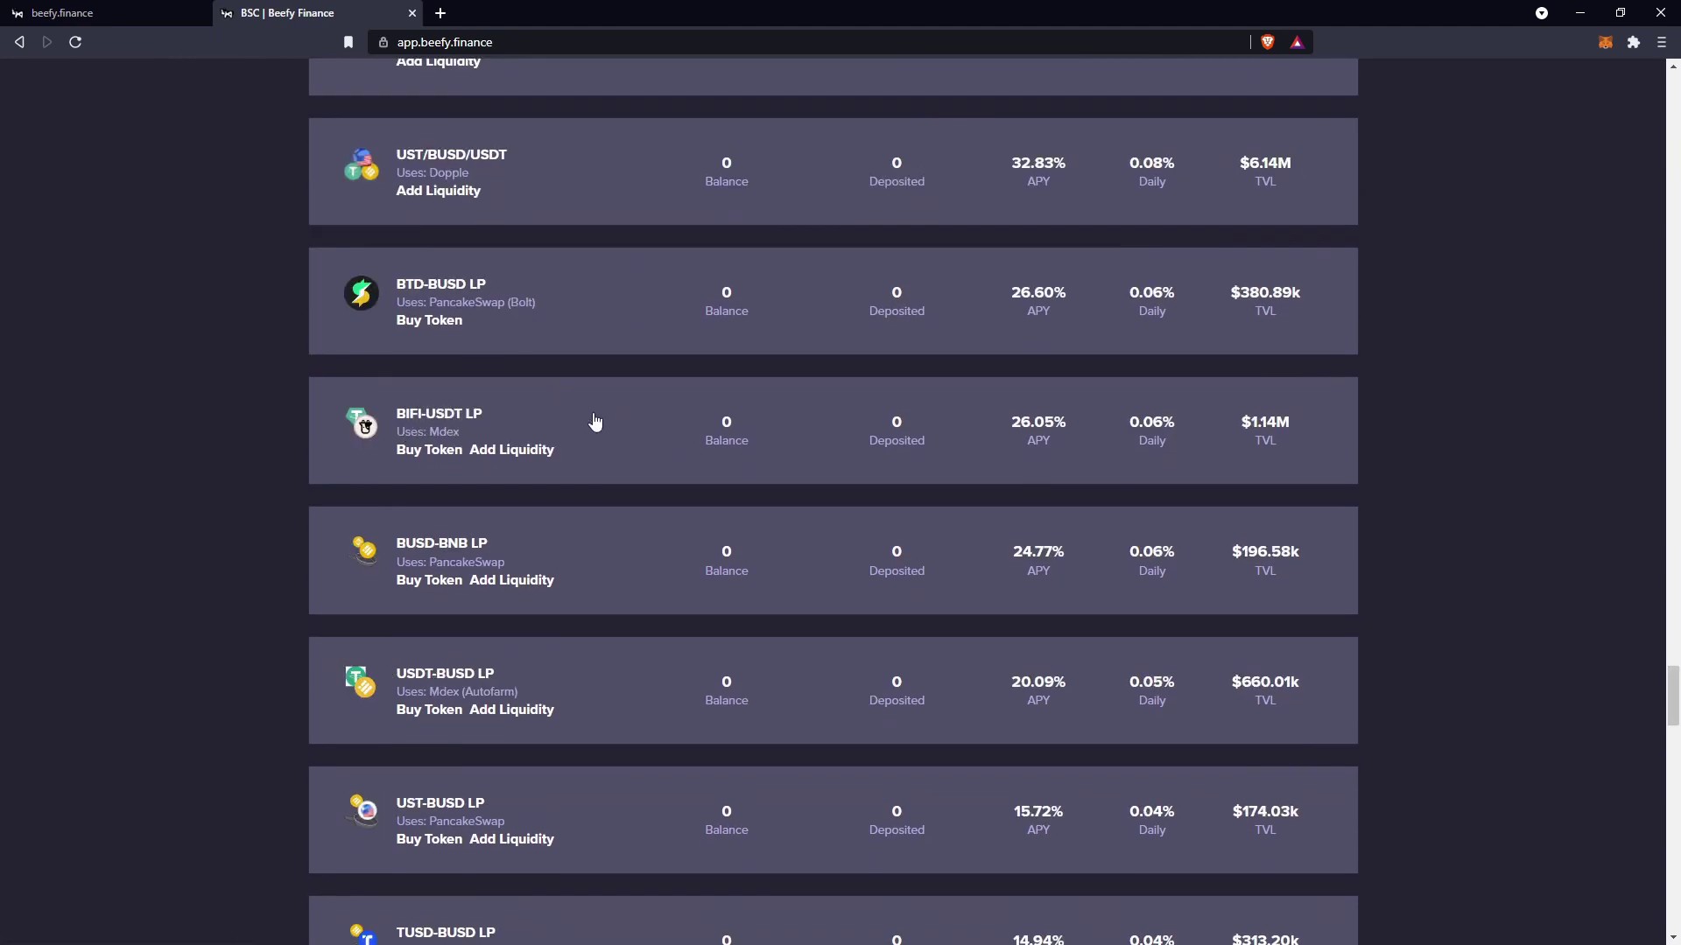
Step: Accept MDEX's imported-token warning and quote 5 USDT for BIFI, then close MDEX
{"action": "left_click", "coordinate": [443, 451]}
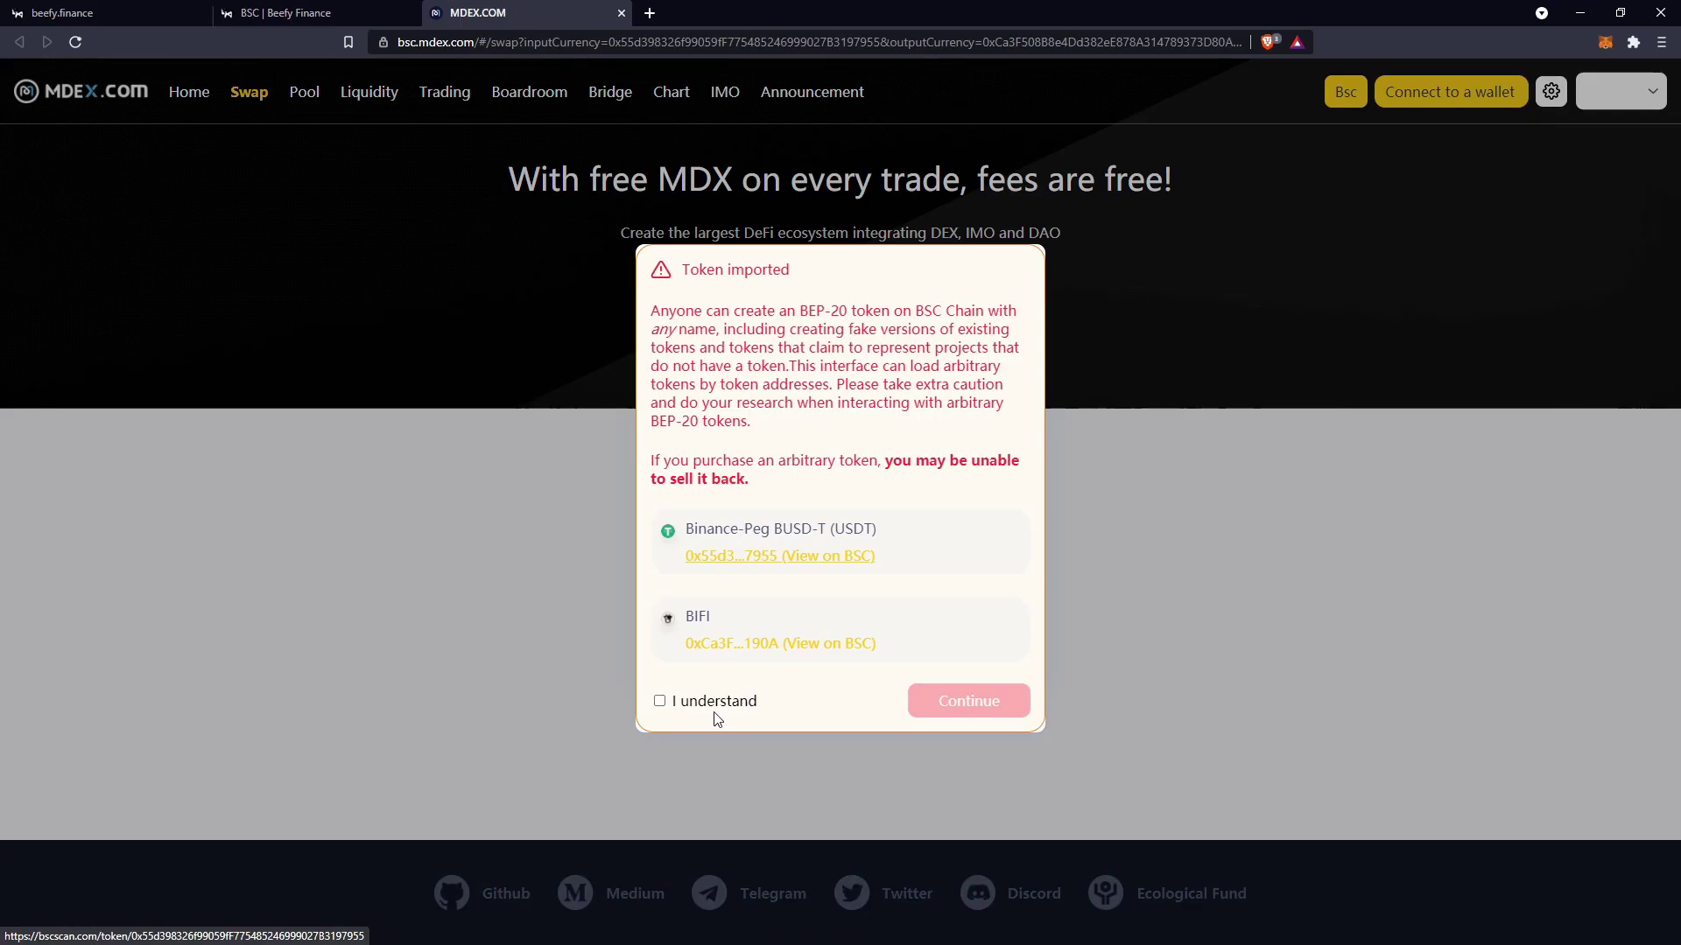
{"action": "left_click", "coordinate": [711, 703]}
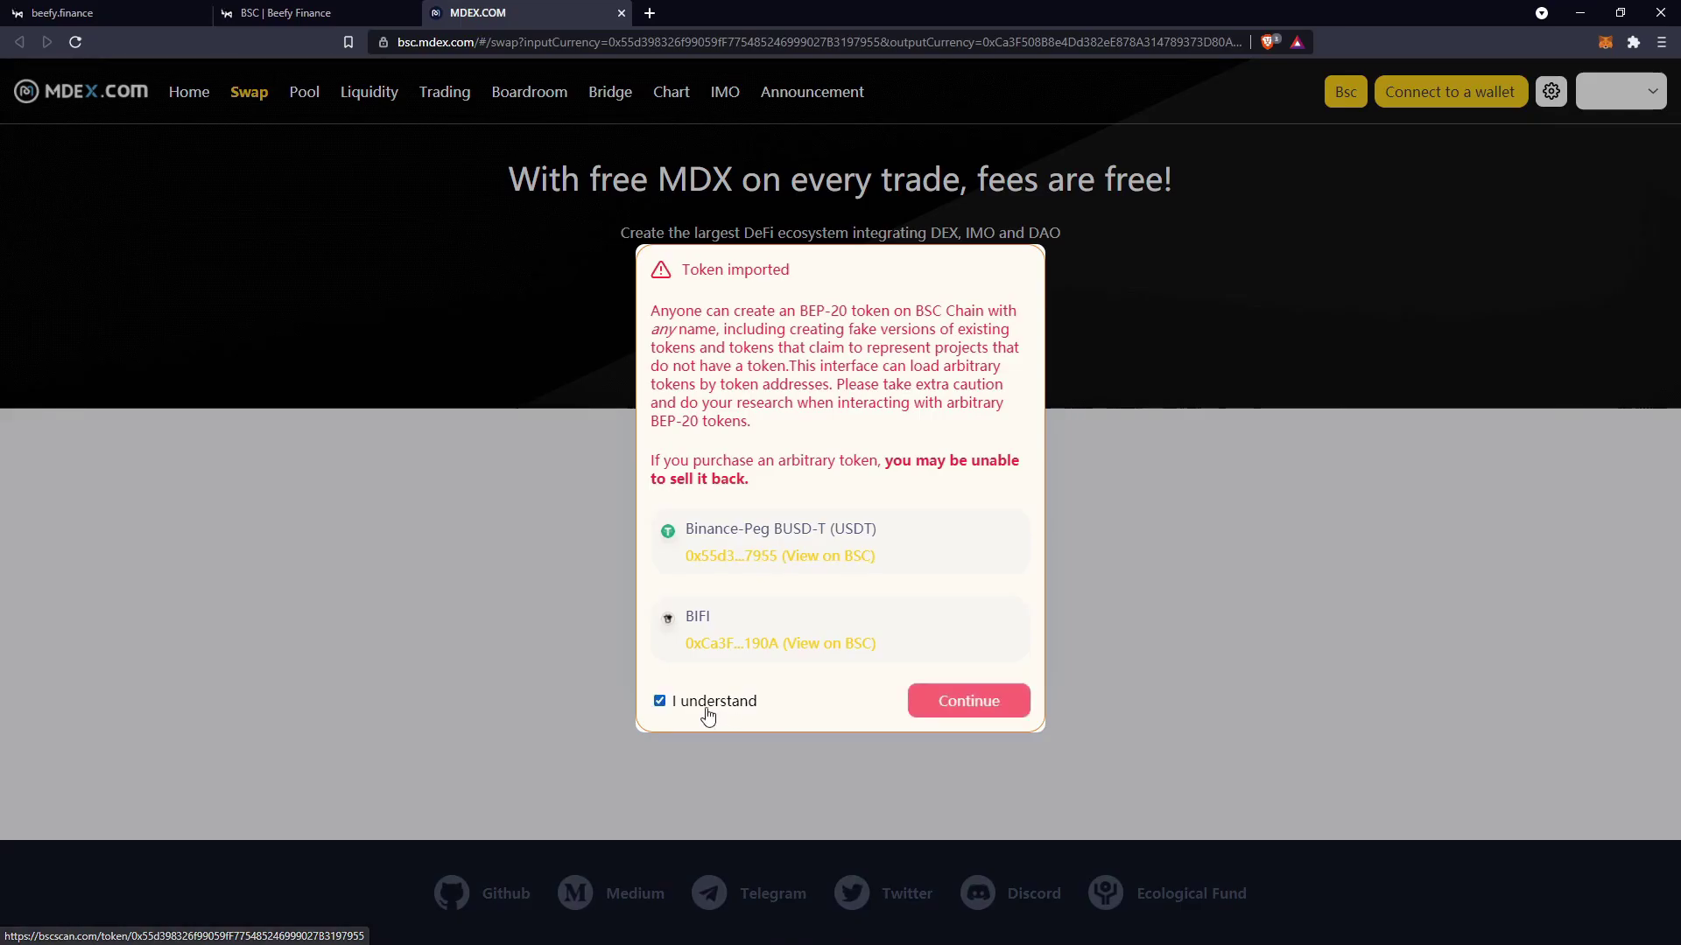
{"action": "left_click", "coordinate": [992, 705]}
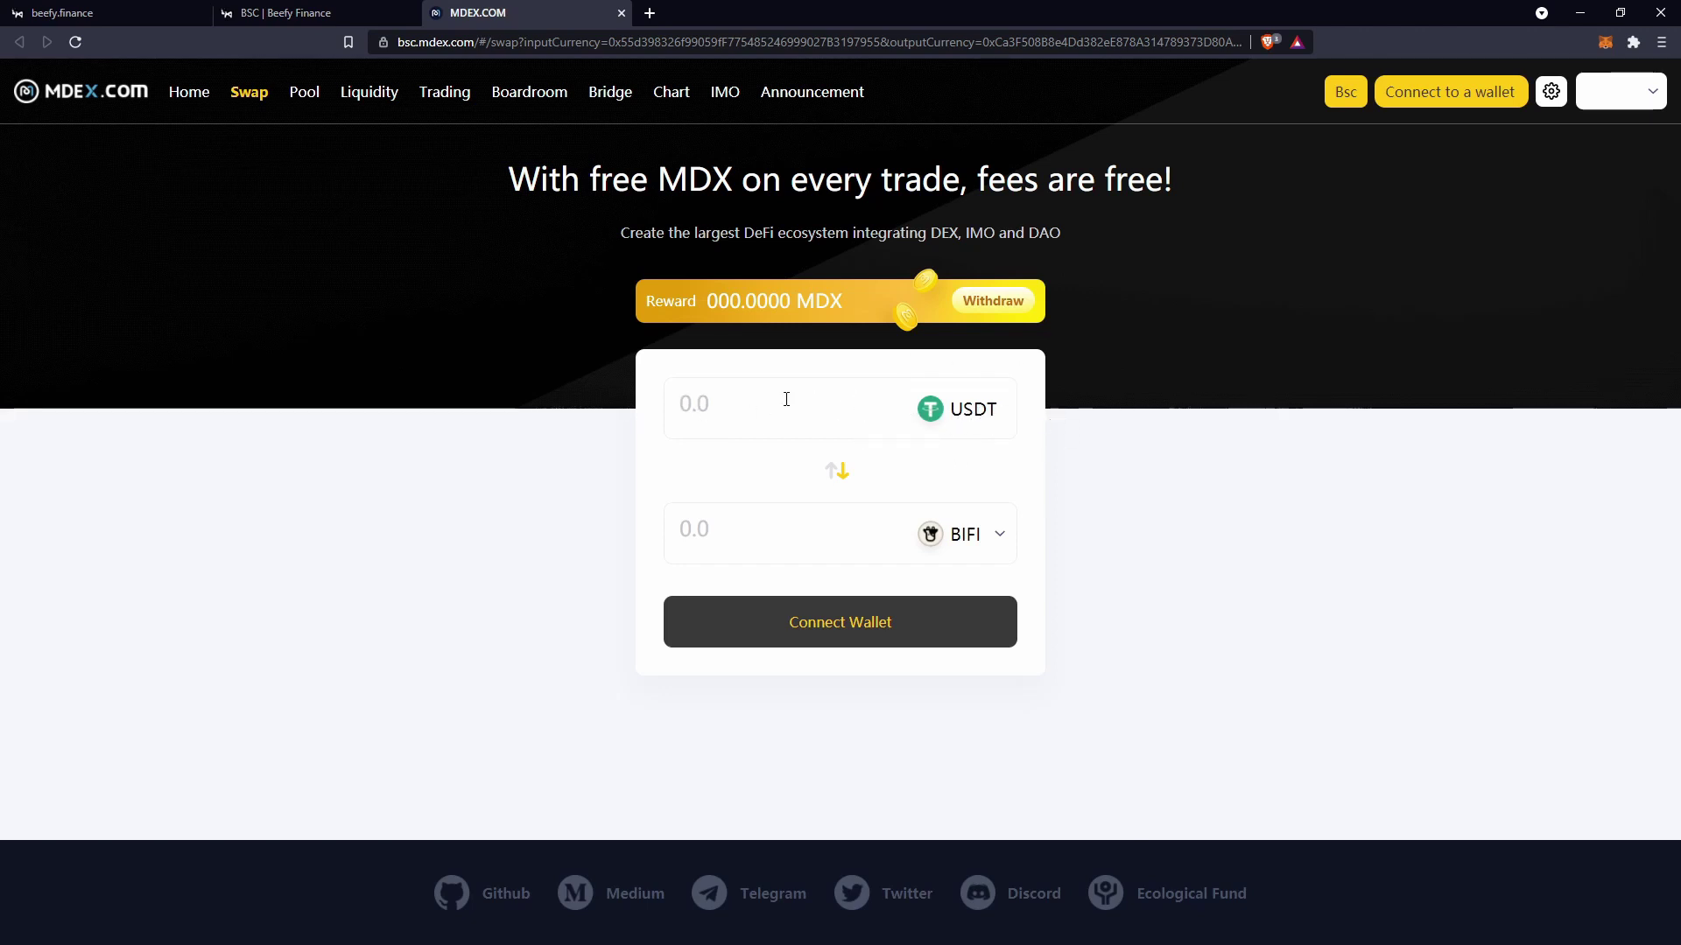
{"action": "type", "text": "5"}
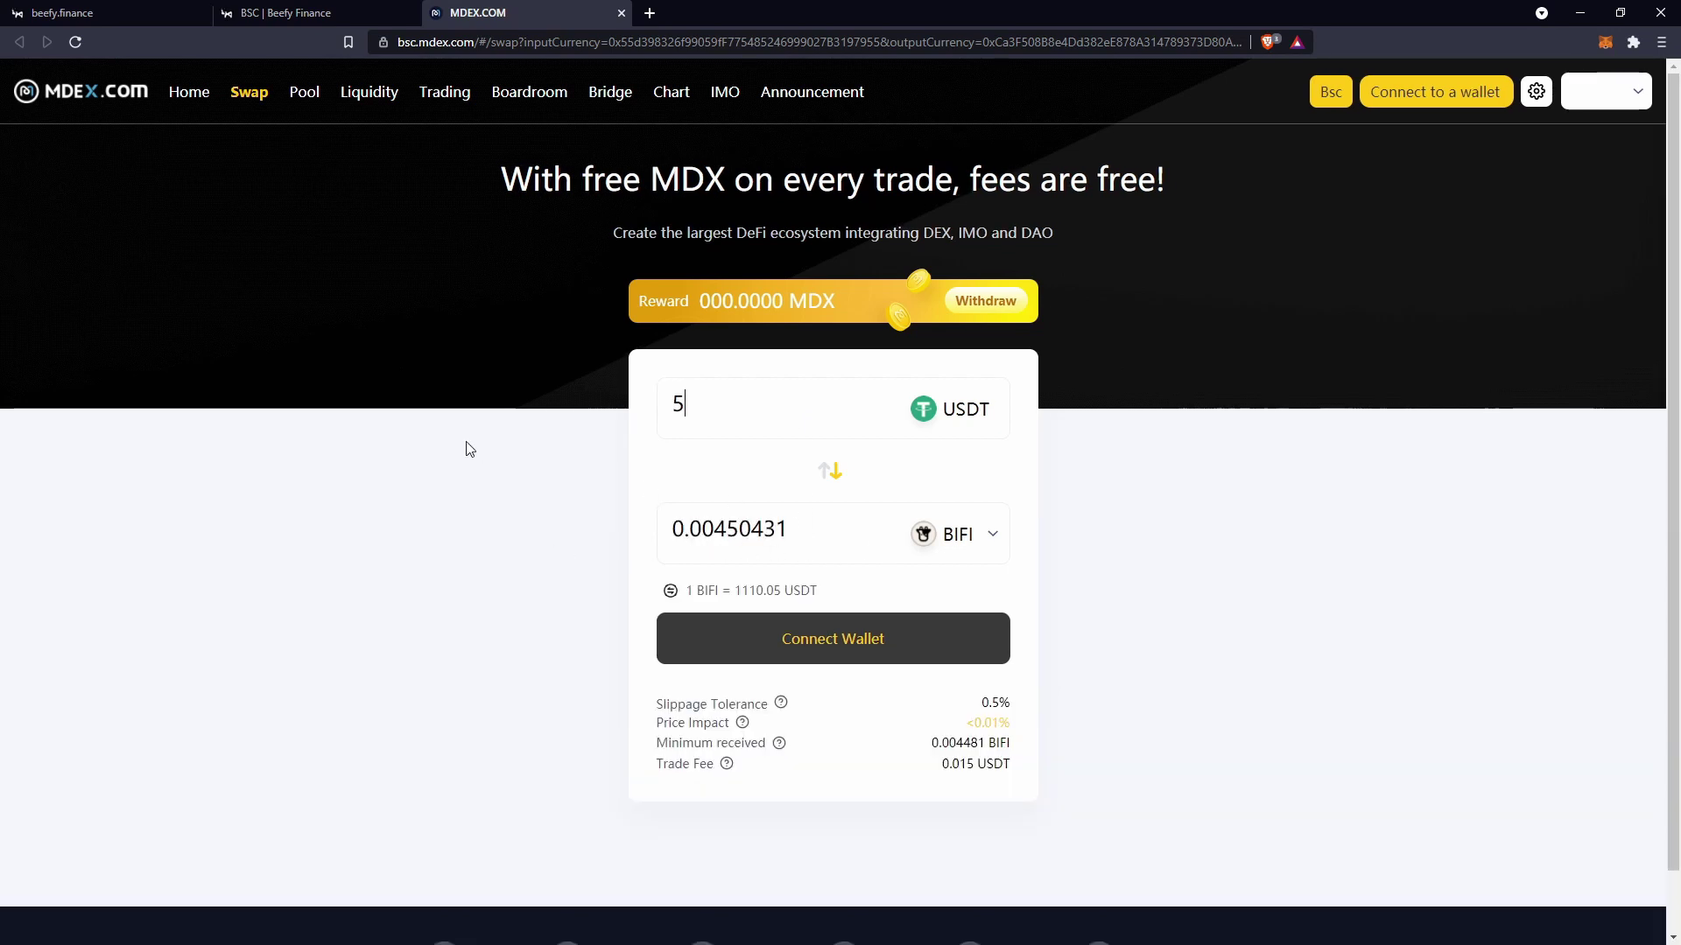
{"action": "key", "text": "ctrl+w"}
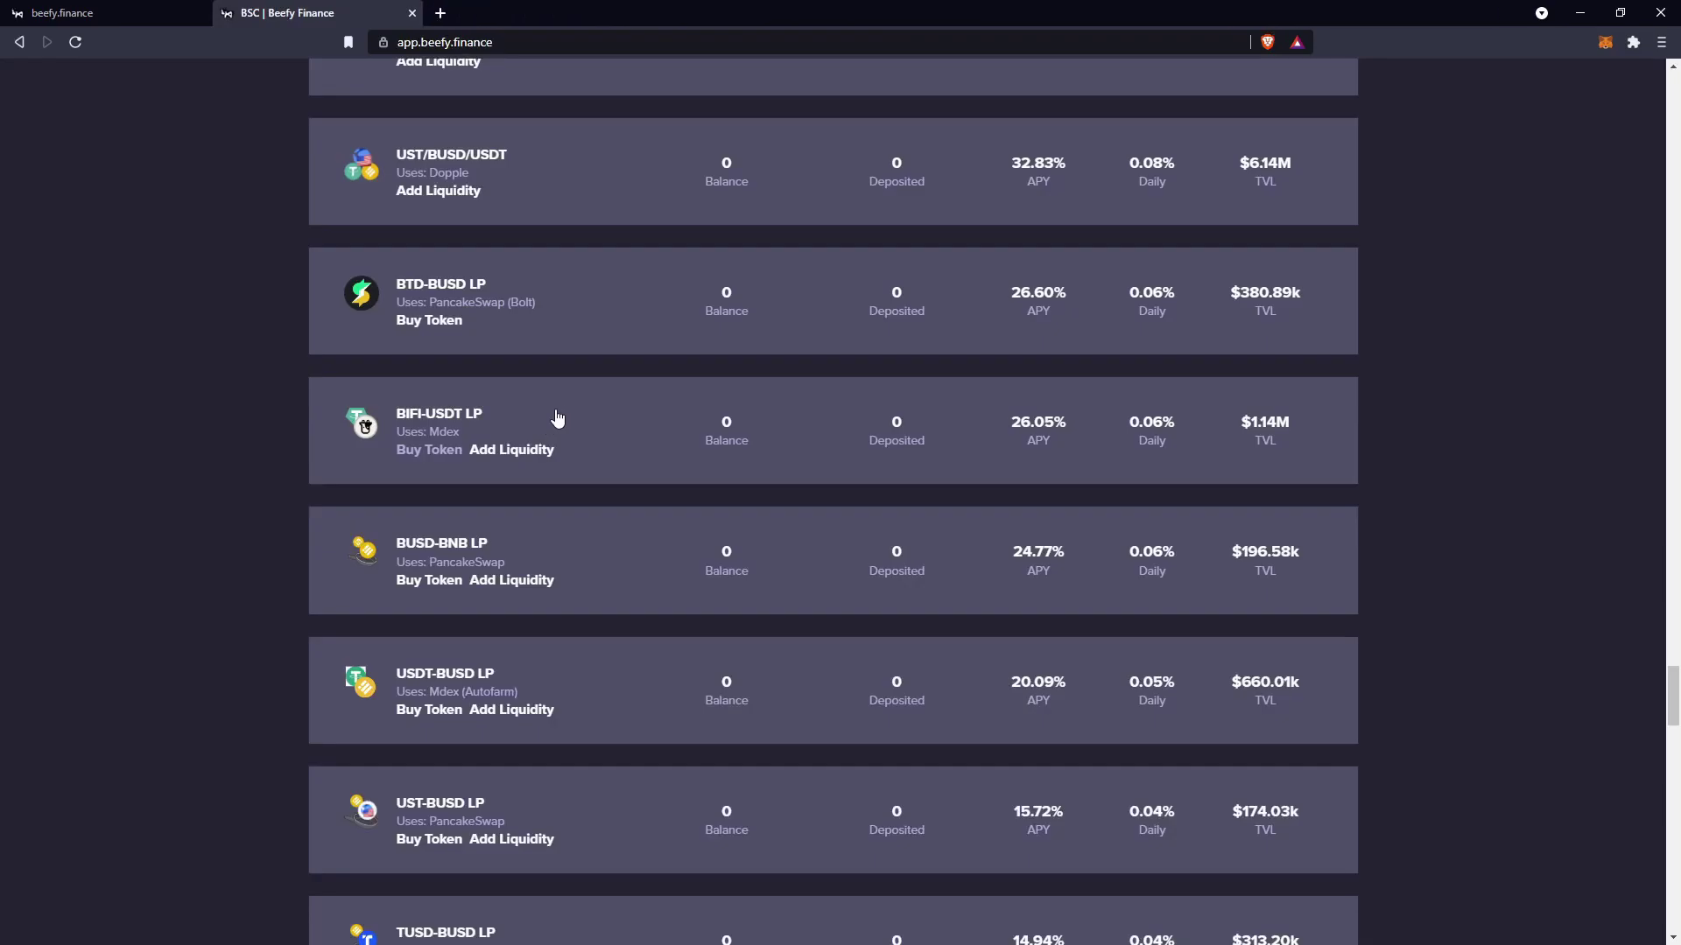
Step: Enter 5 USDT on MDEX's BIFI-USDT add-liquidity page and check the paired BIFI amount
{"action": "left_click", "coordinate": [521, 455]}
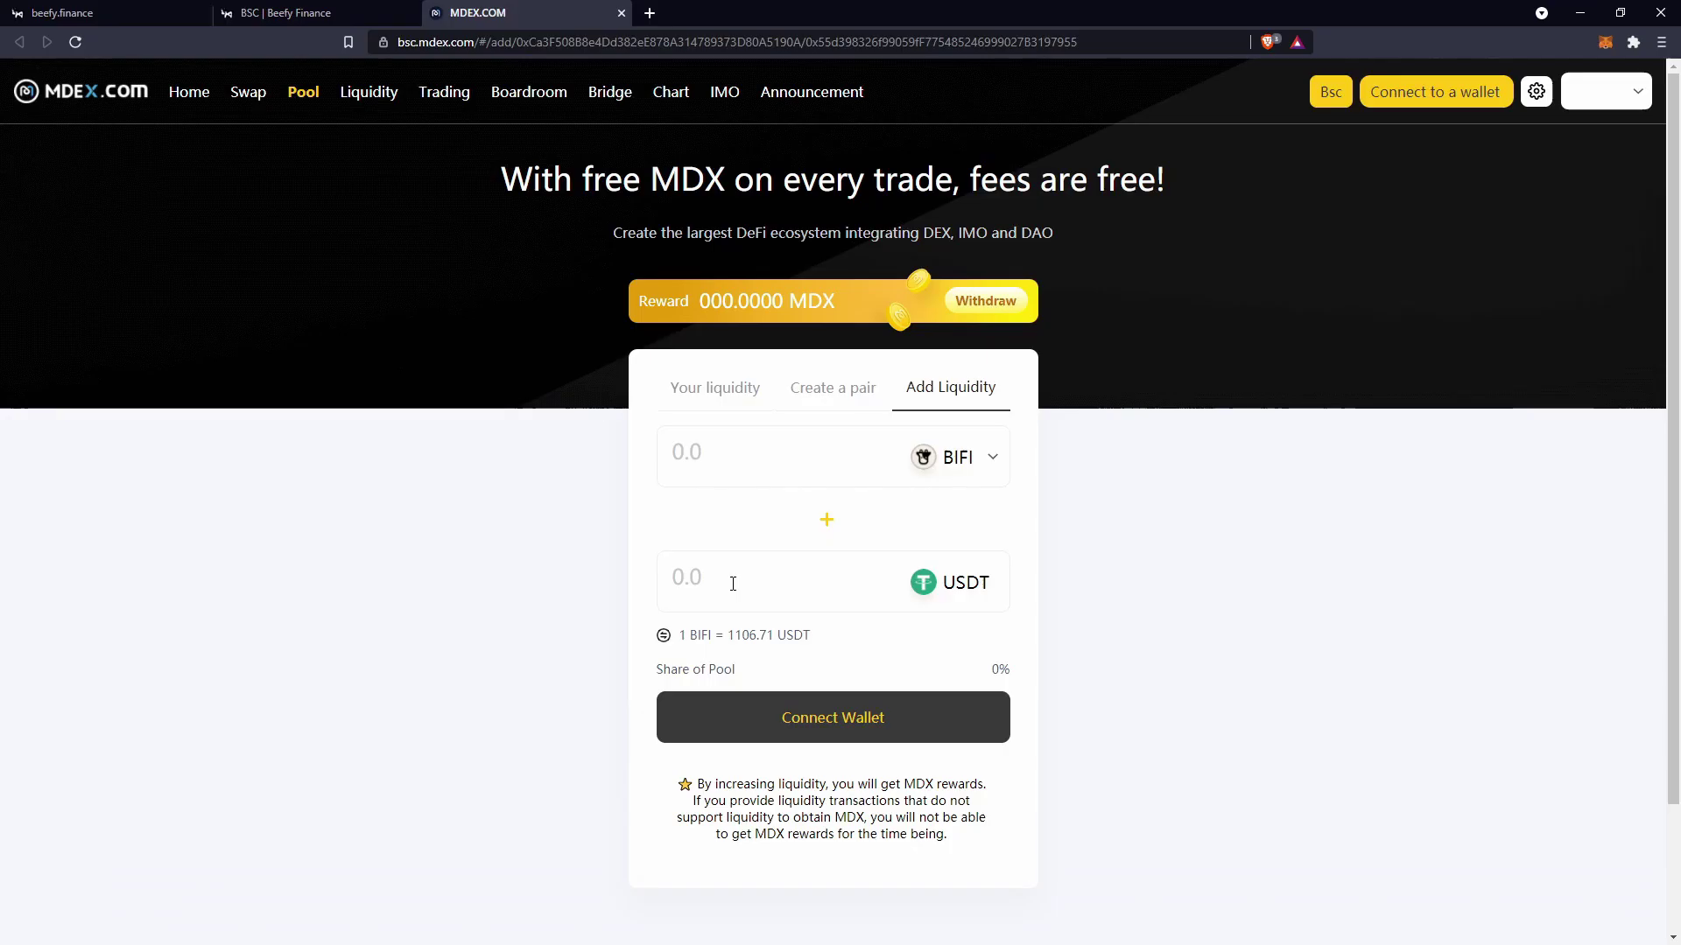
{"action": "left_click", "coordinate": [731, 581]}
{"action": "type", "text": "5"}
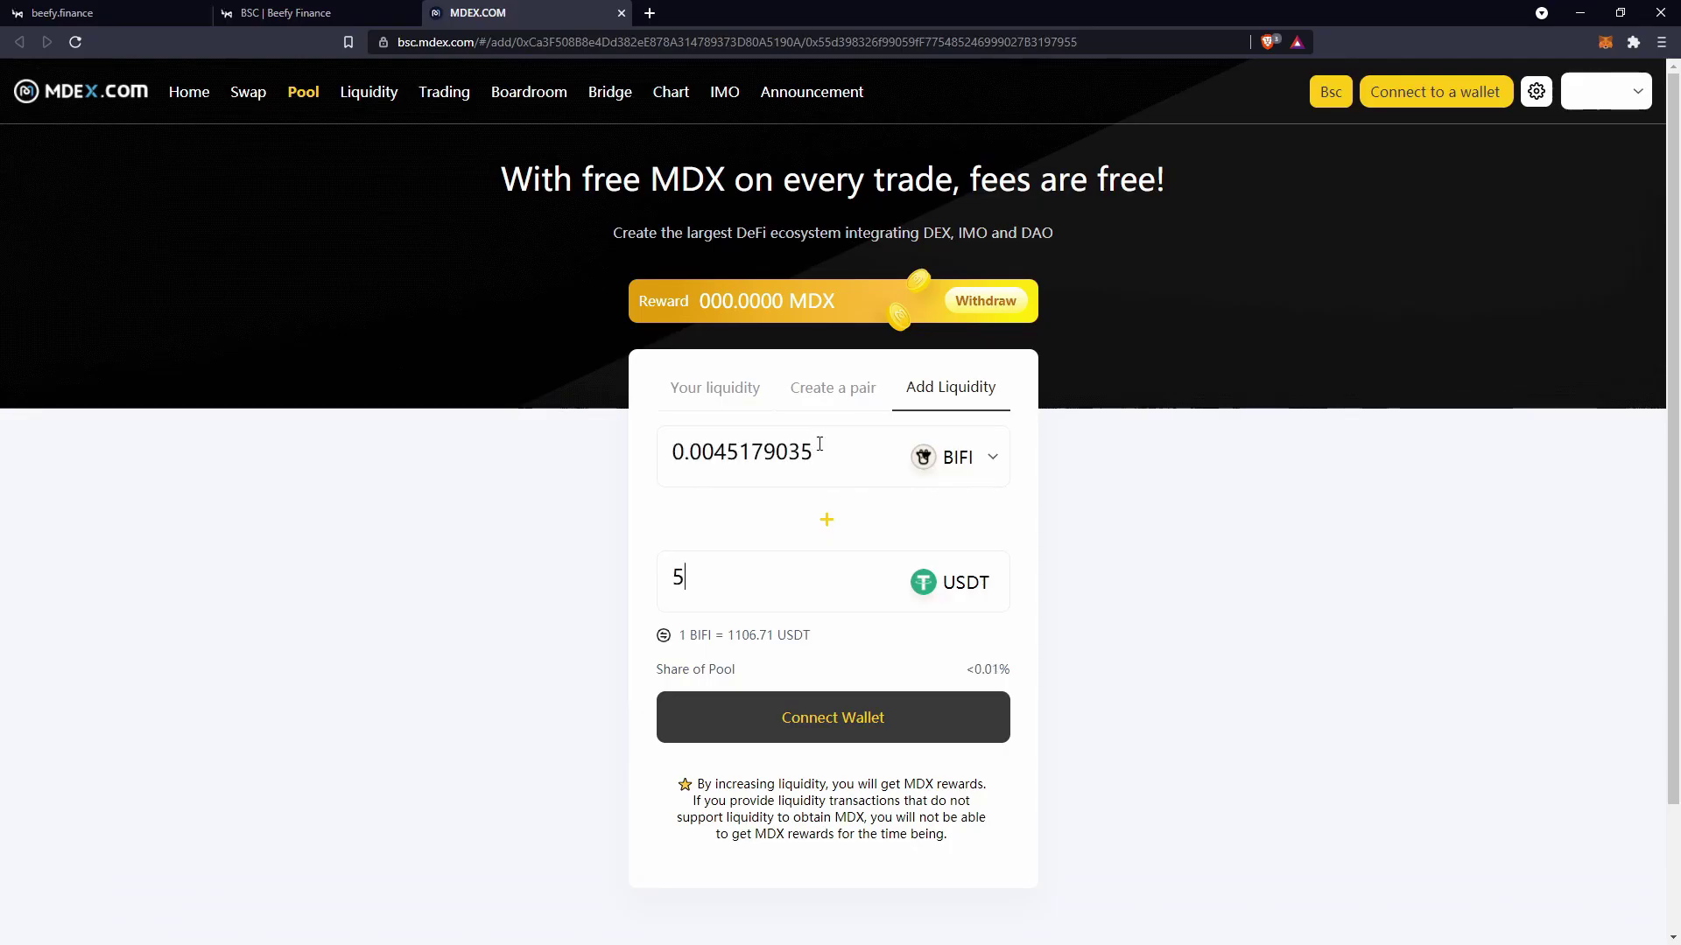
{"action": "left_click_drag", "start_coordinate": [825, 457], "coordinate": [661, 455]}
{"action": "left_click", "coordinate": [823, 449]}
{"action": "left_click_drag", "start_coordinate": [818, 452], "coordinate": [668, 454]}
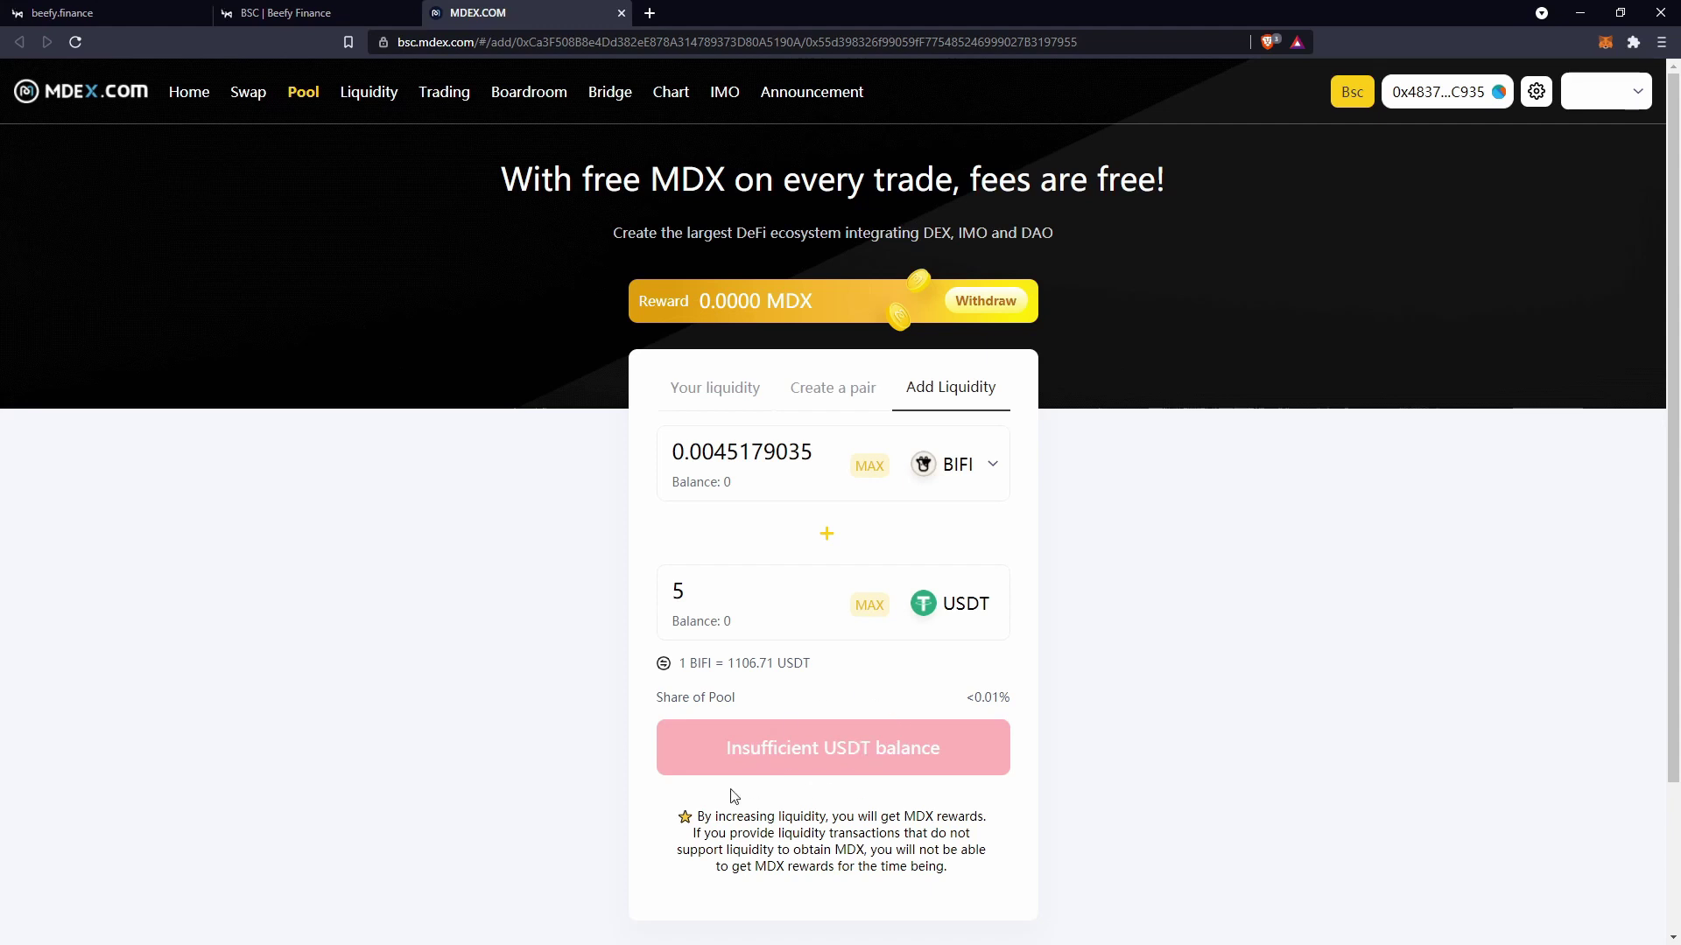
{"action": "key", "text": "ctrl+w"}
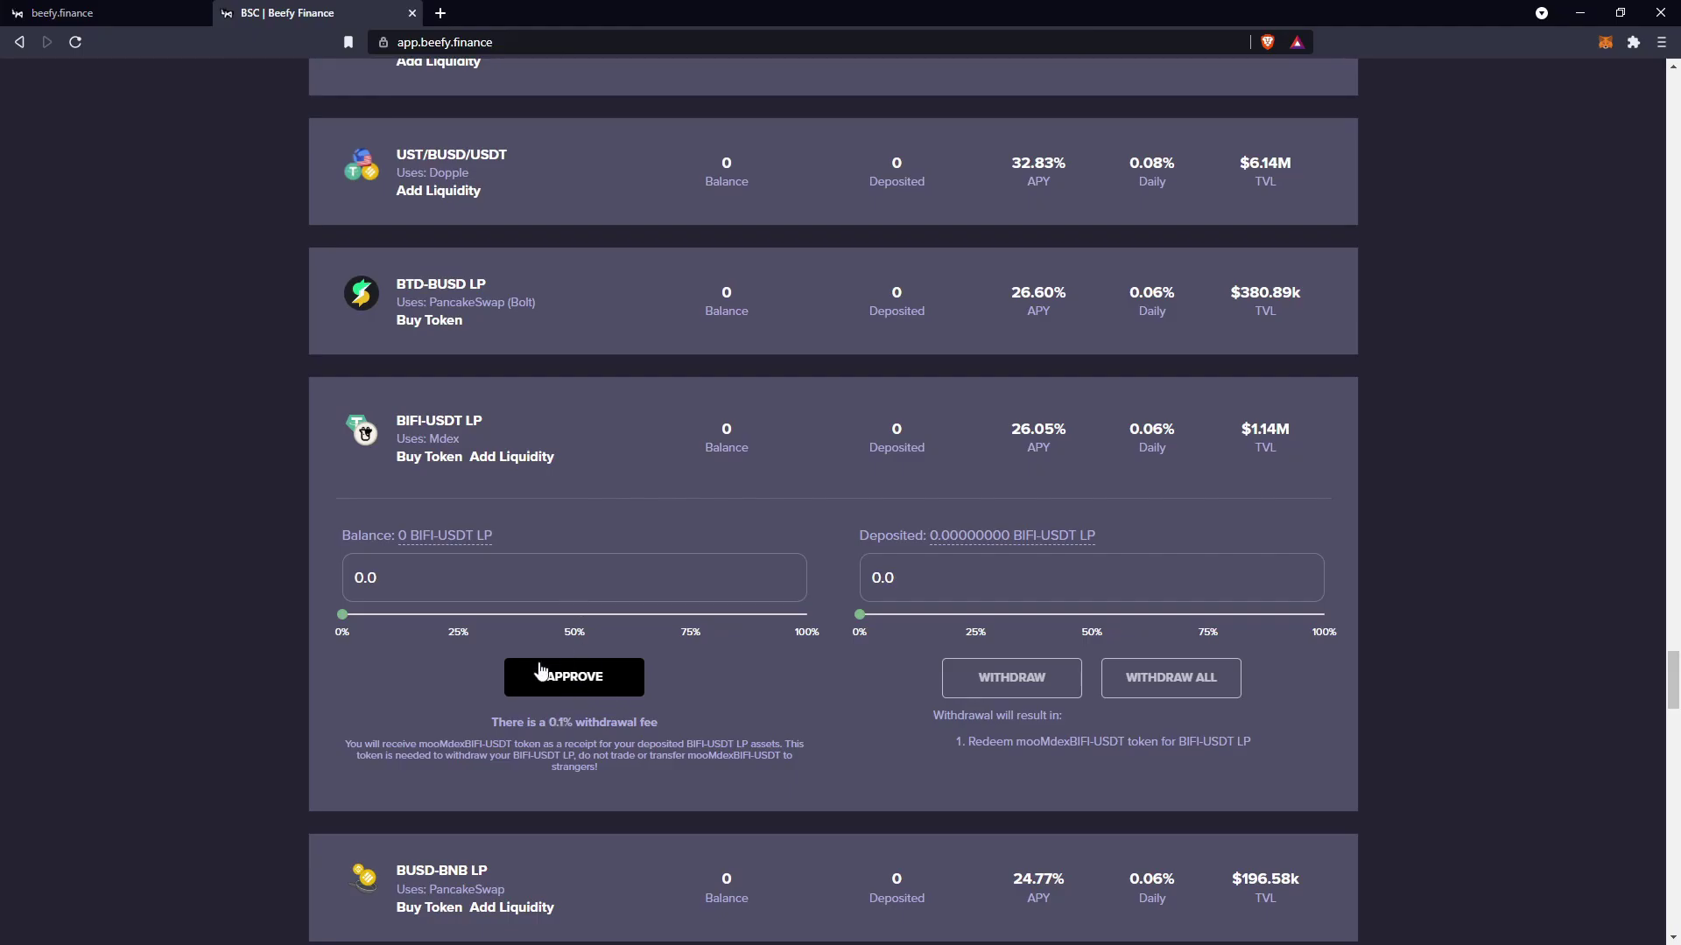
Step: Set the BIFI-USDT withdrawal to the full deposit and confirm MDEX shows no liquidity held
{"action": "left_click", "coordinate": [573, 445]}
{"action": "left_click", "coordinate": [638, 438]}
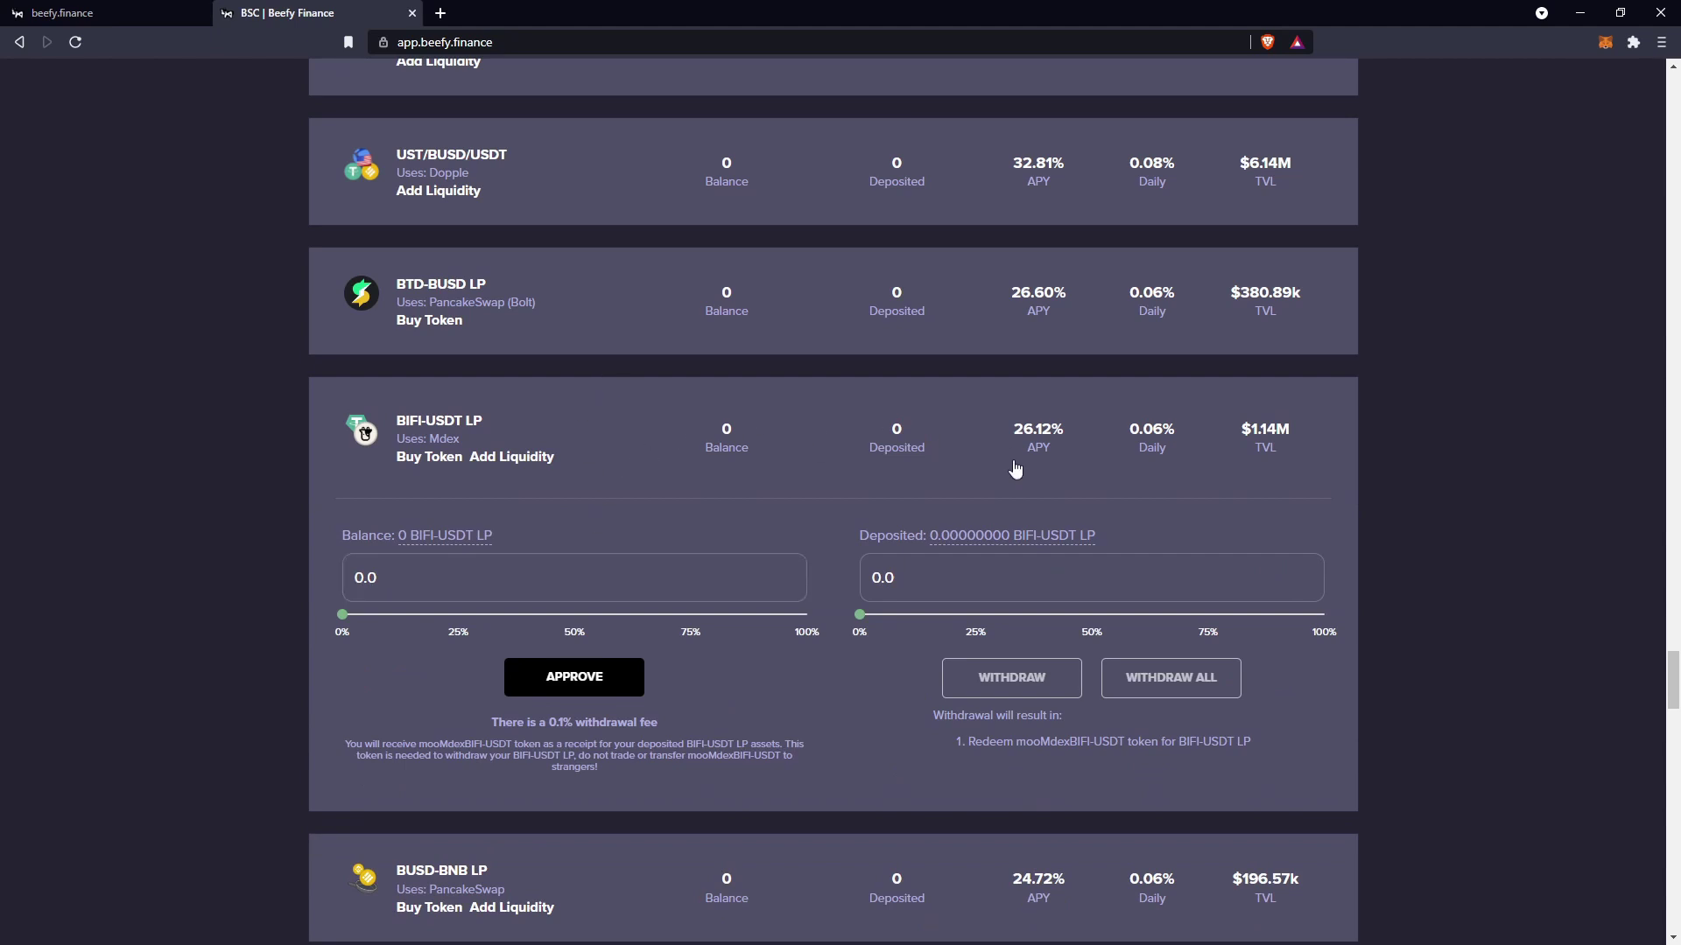
{"action": "left_click", "coordinate": [959, 544]}
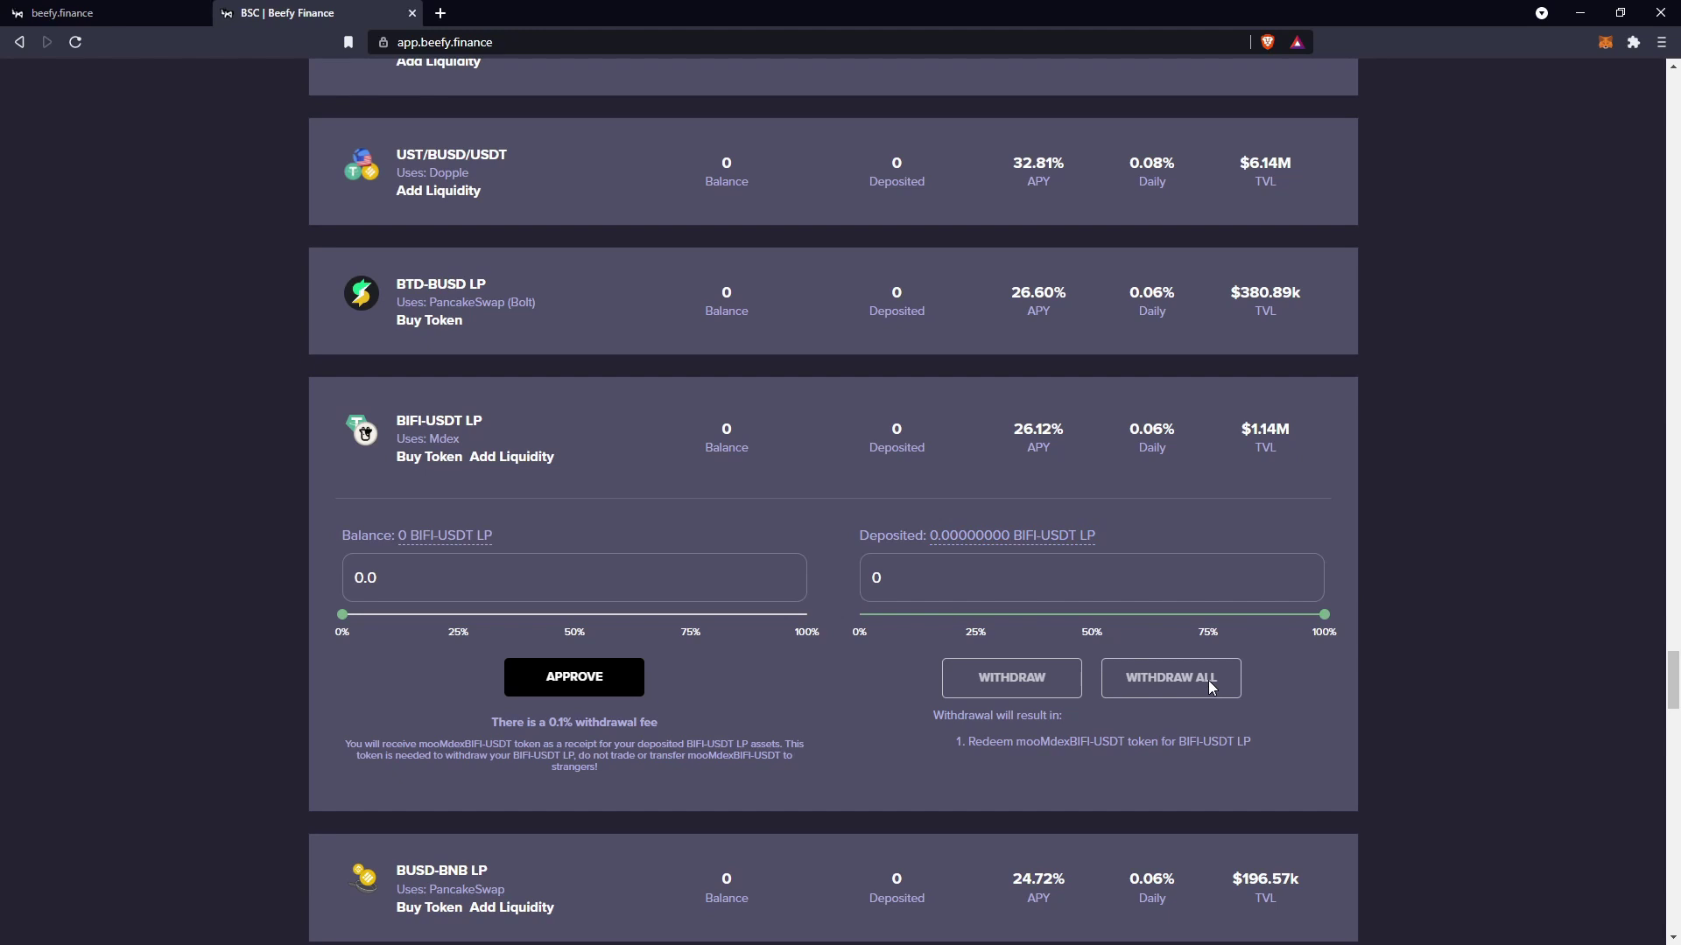
{"action": "left_click", "coordinate": [501, 457]}
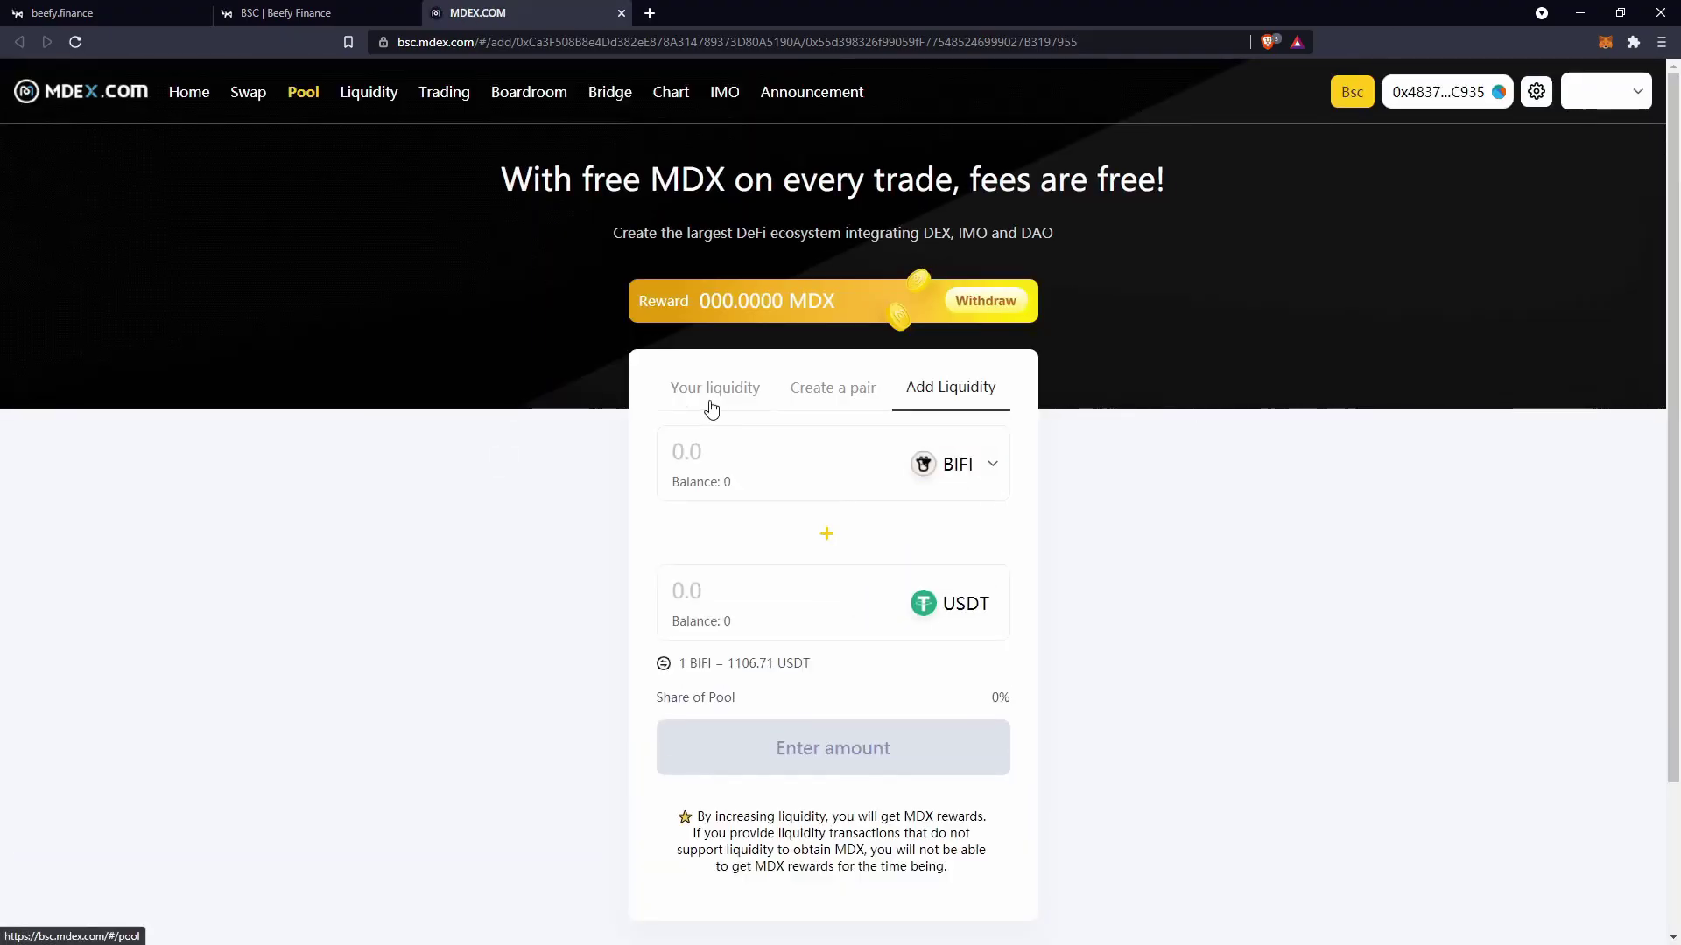
{"action": "left_click", "coordinate": [711, 389]}
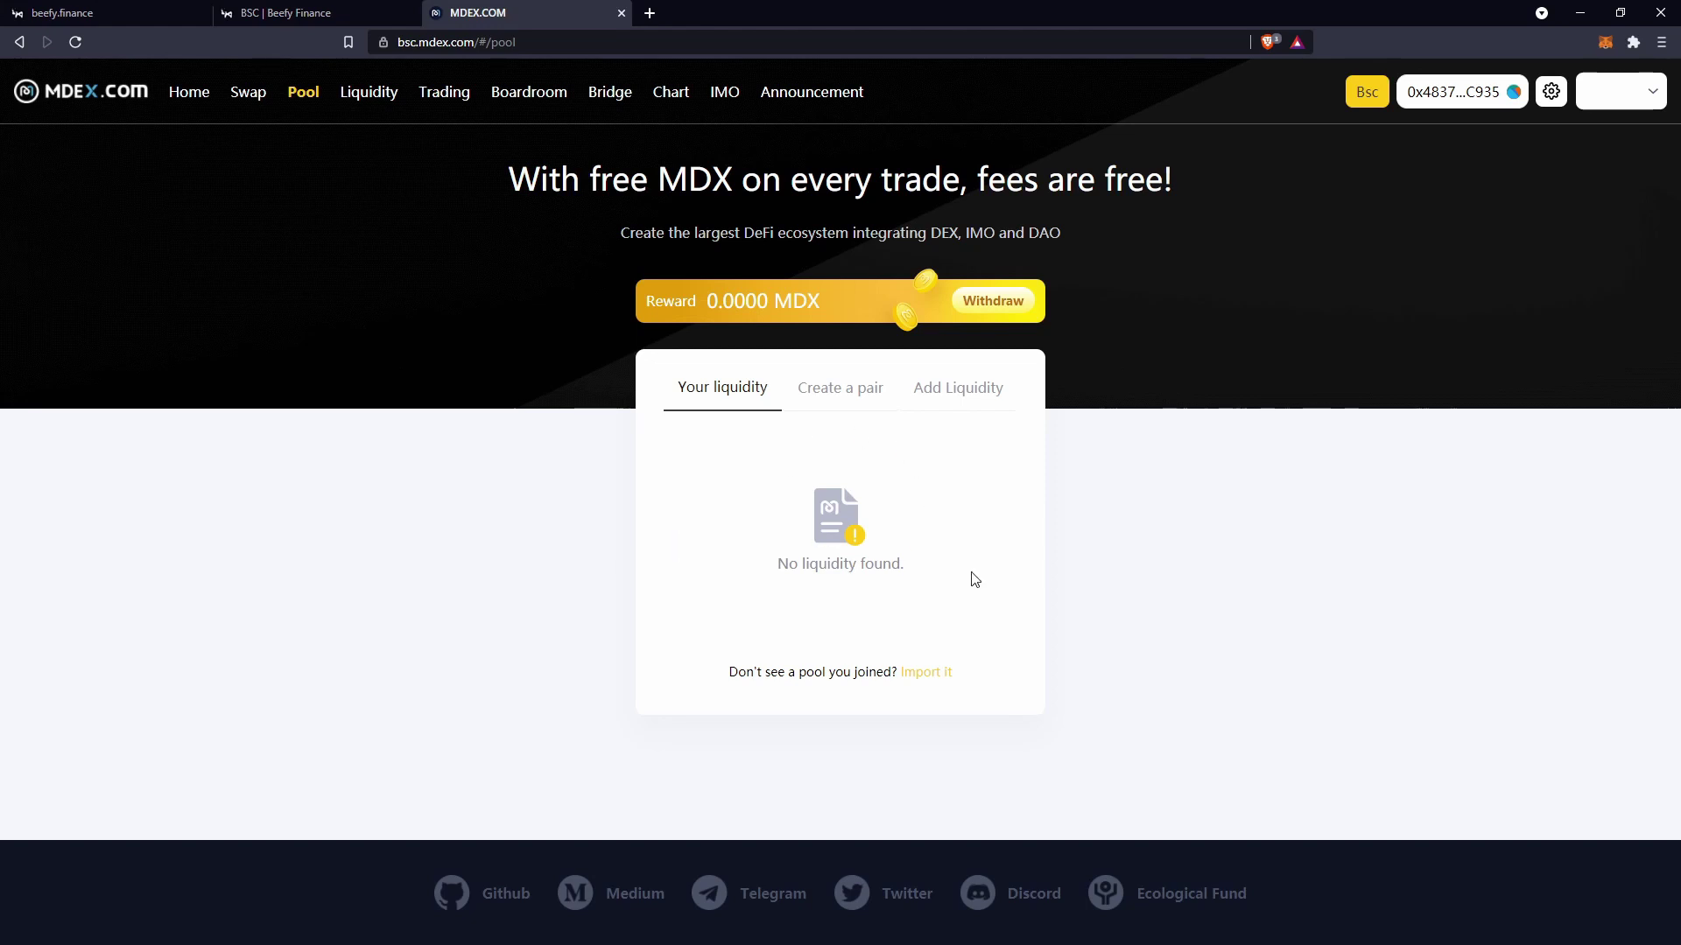
{"action": "key", "text": "ctrl+w"}
{"action": "key", "text": "ctrl+w"}
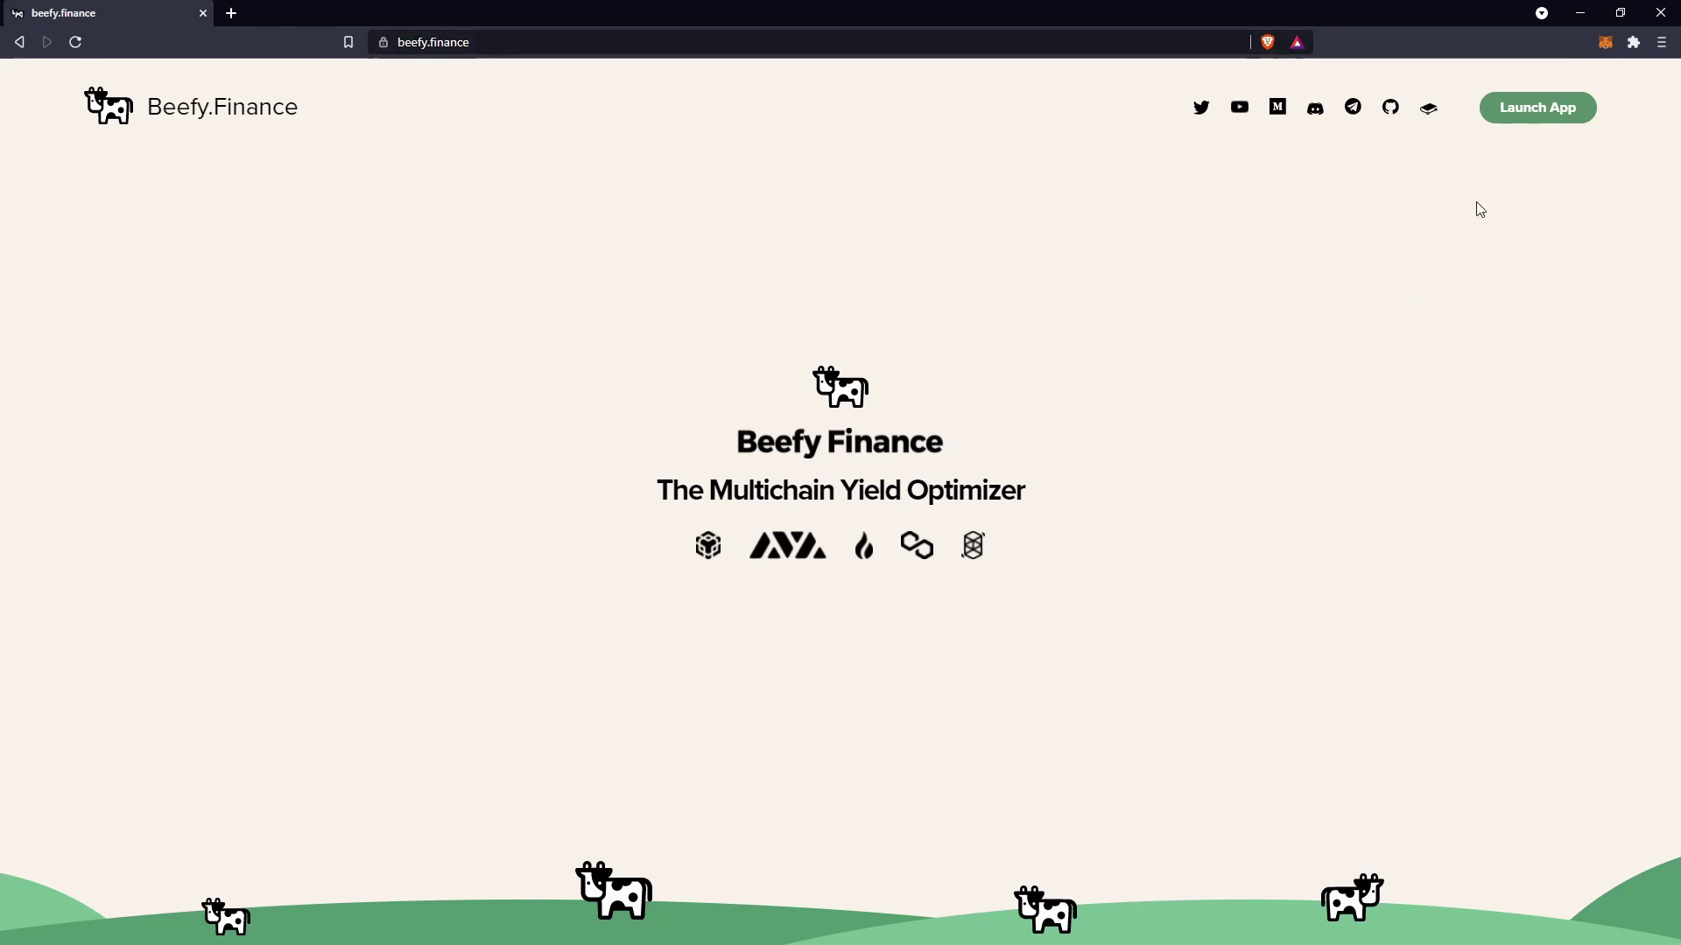
Step: Open the Beefy documentation in a new tab from the landing page
{"action": "left_click", "coordinate": [1431, 110]}
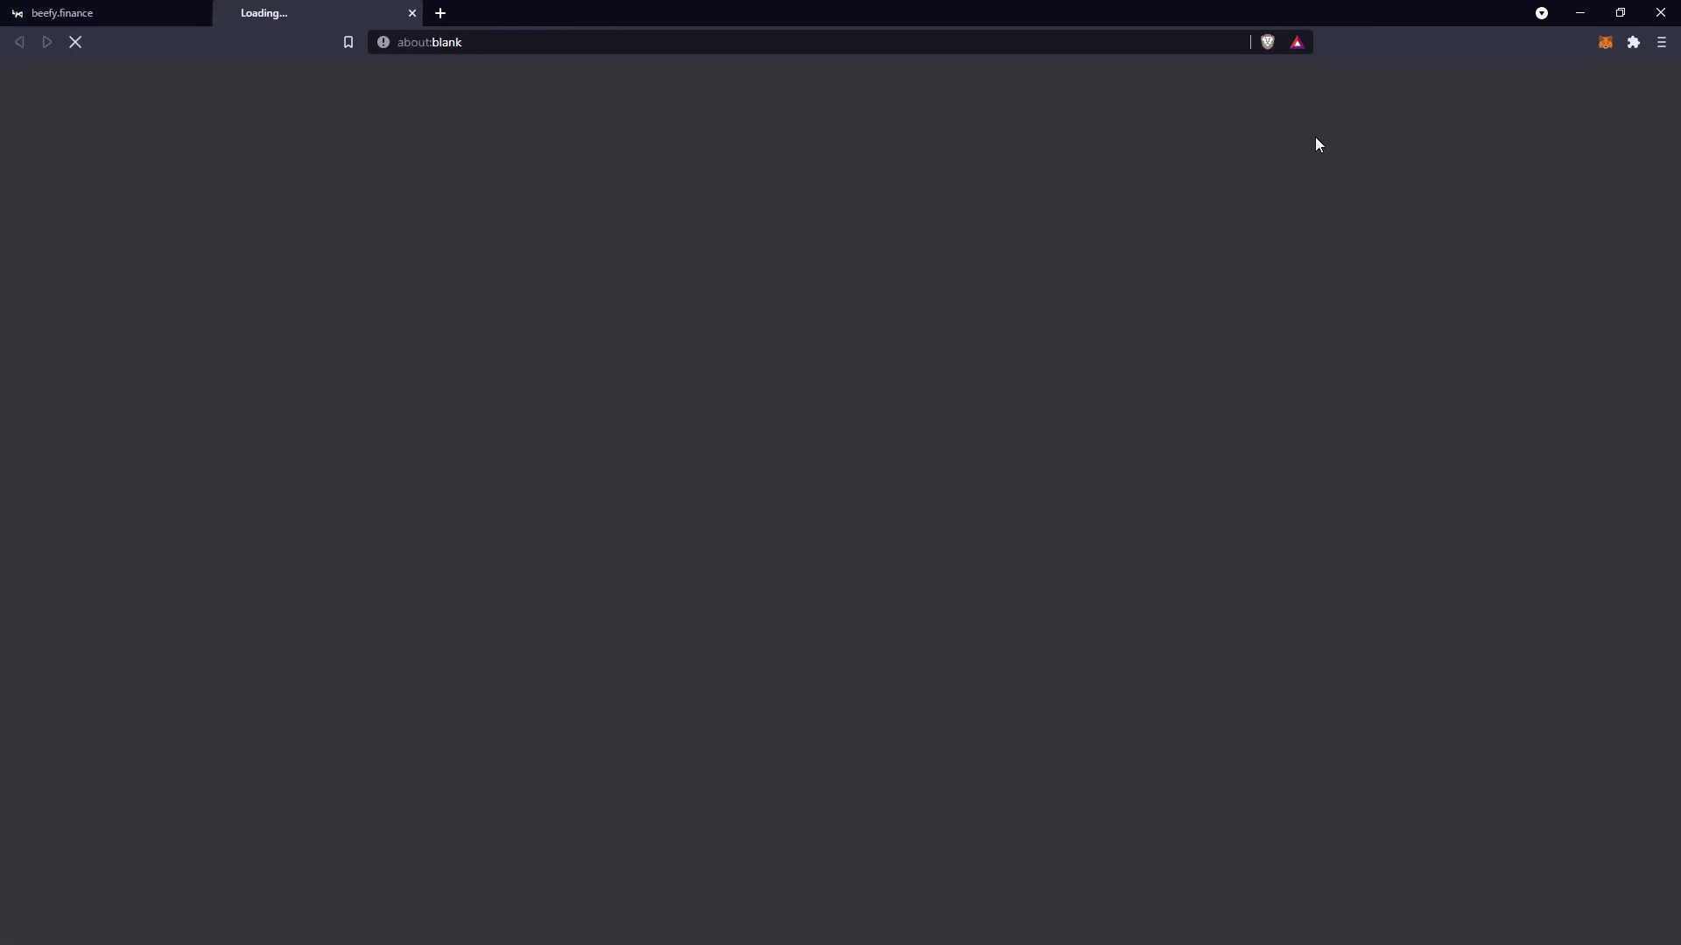
{"action": "scroll", "coordinate": [712, 386], "scroll_direction": "down", "scroll_amount": 9}
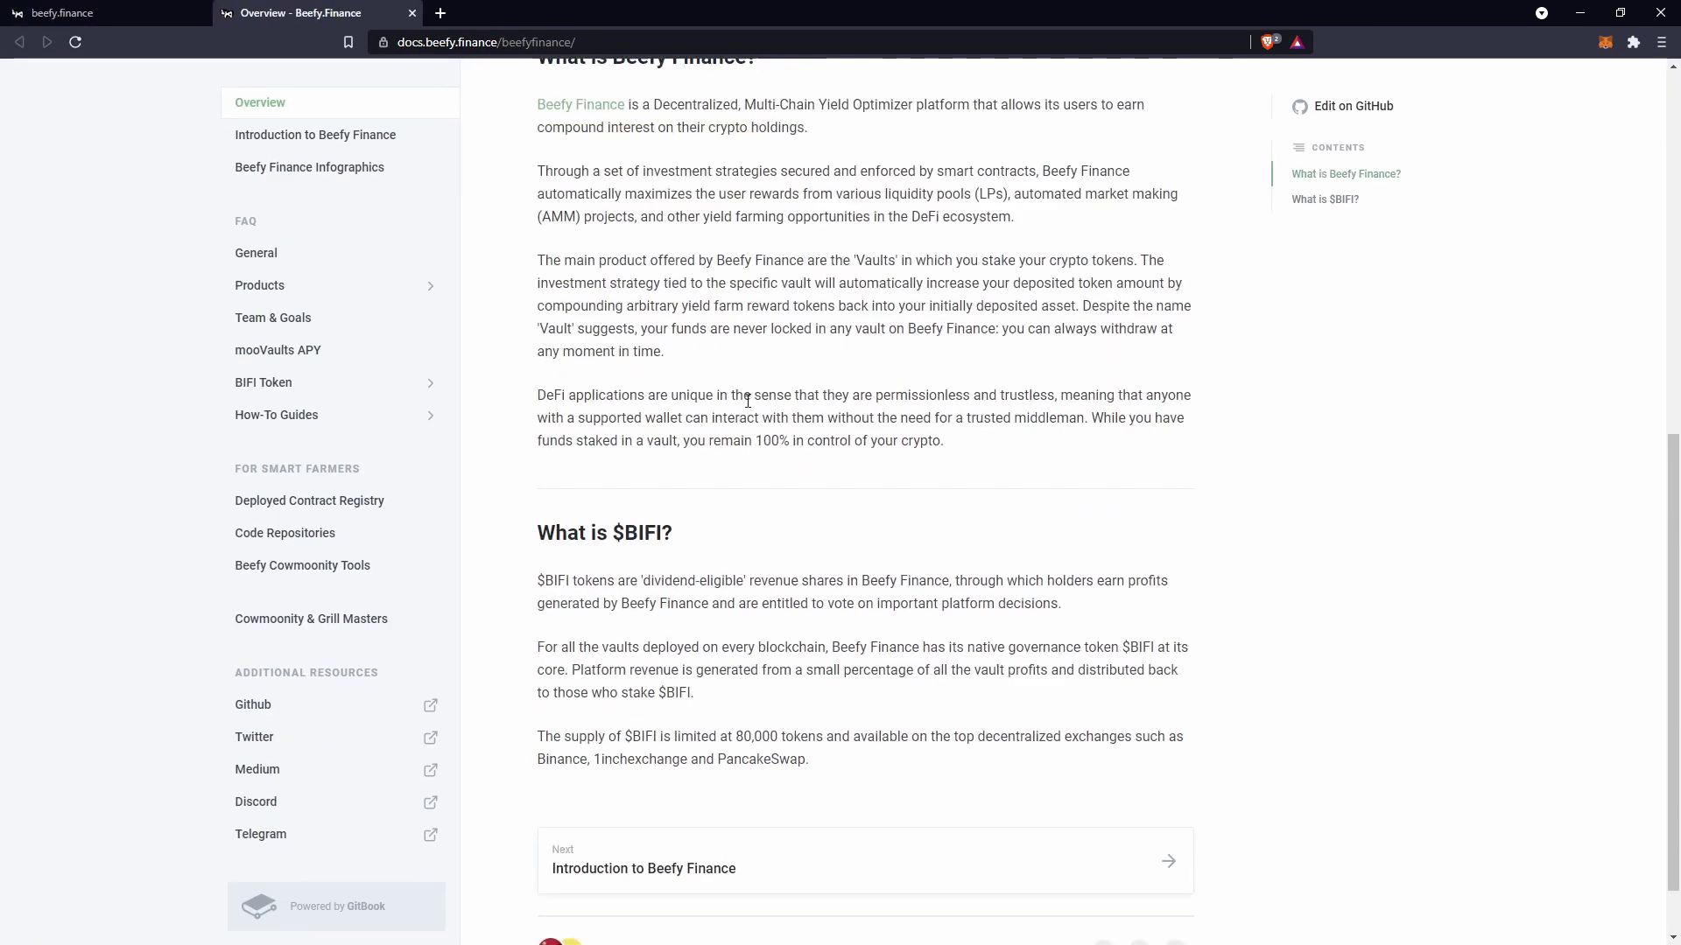
{"action": "scroll", "coordinate": [750, 397], "scroll_direction": "up", "scroll_amount": 8}
{"action": "scroll", "coordinate": [750, 398], "scroll_direction": "up", "scroll_amount": 2}
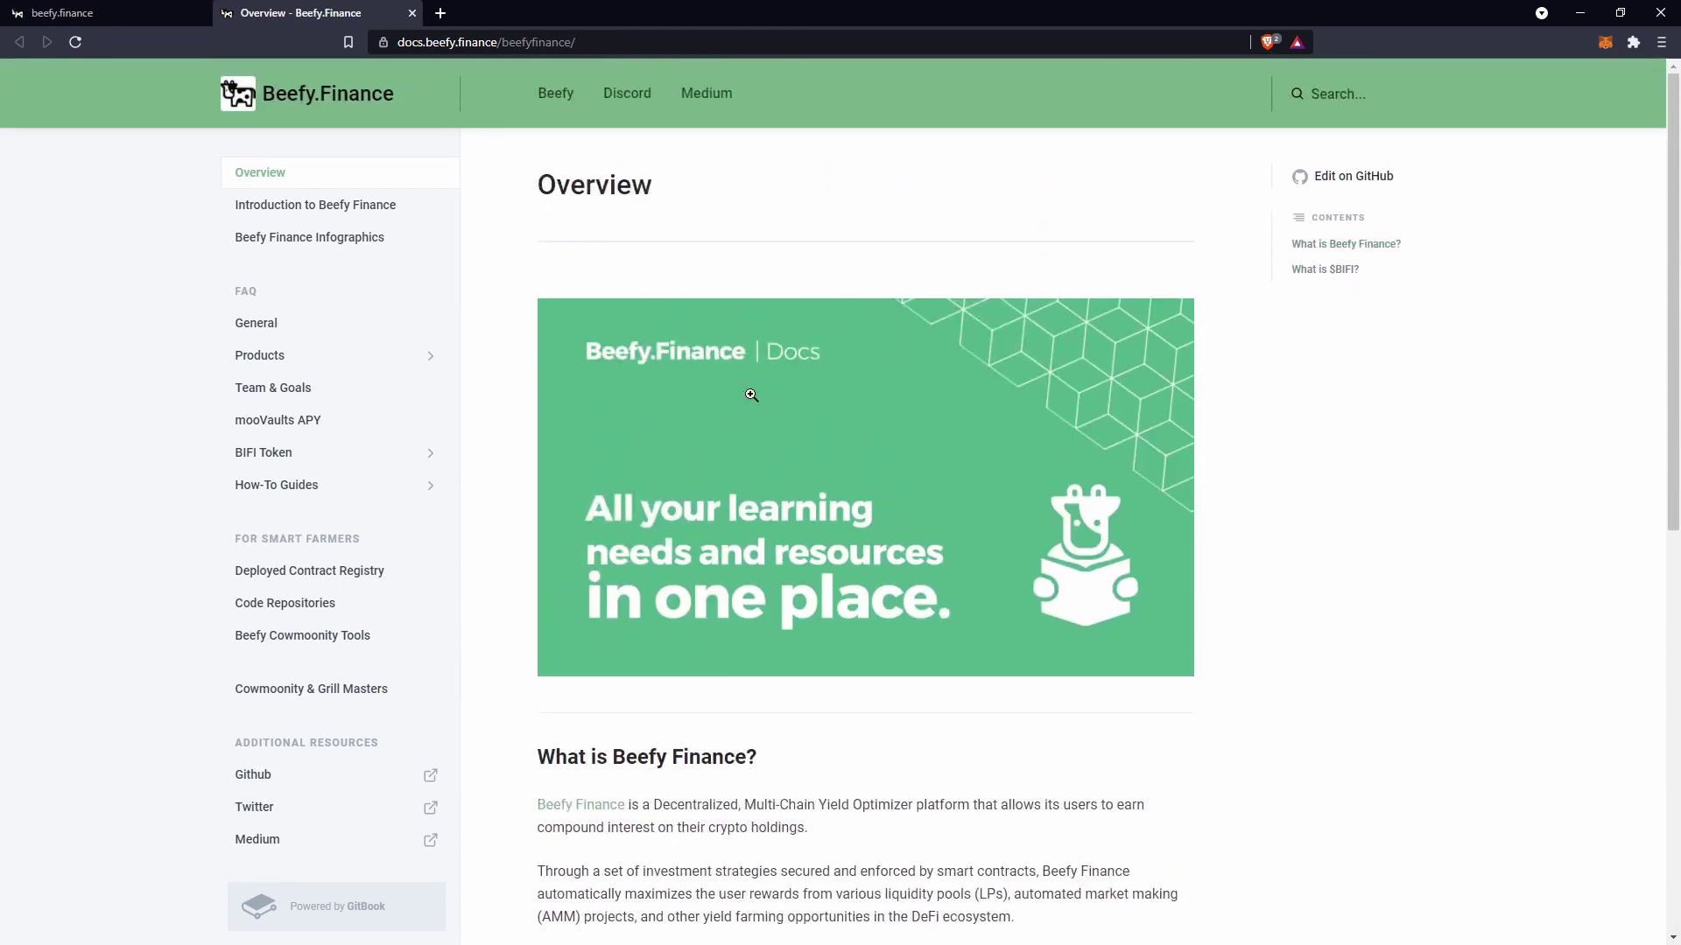
{"action": "scroll", "coordinate": [752, 395], "scroll_direction": "down", "scroll_amount": 8}
{"action": "scroll", "coordinate": [751, 395], "scroll_direction": "up", "scroll_amount": 8}
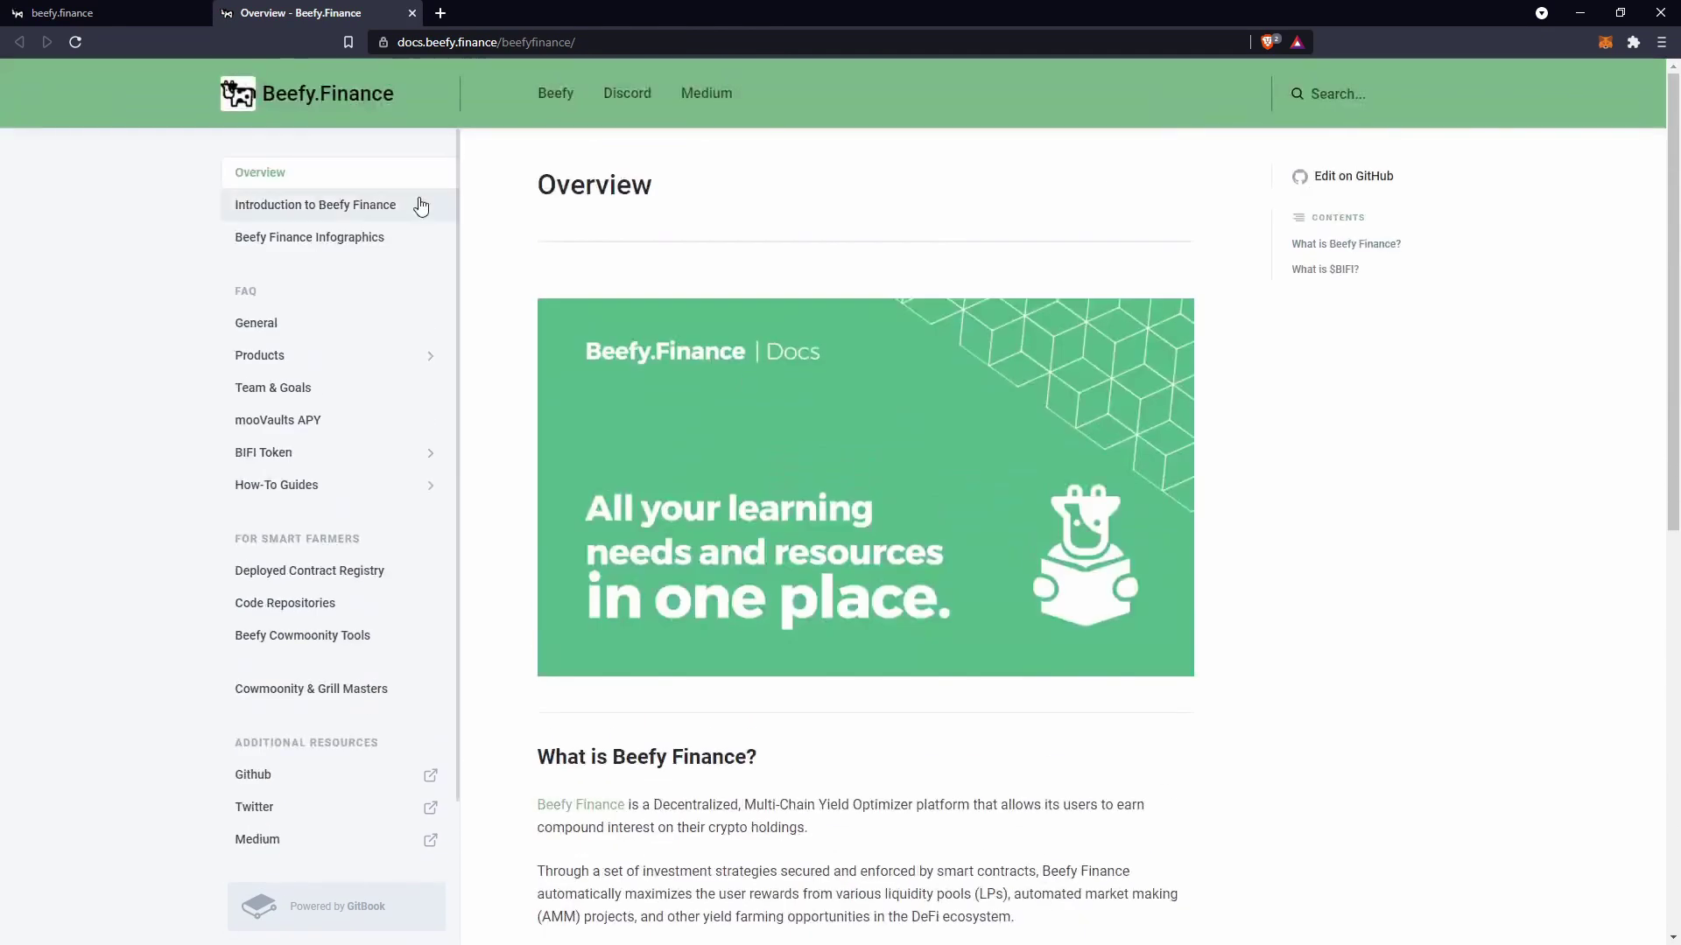
Step: Browse the Products, Vaults and Launchpool docs articles, ending on the BIFI Token page
{"action": "left_click", "coordinate": [346, 363]}
{"action": "left_click", "coordinate": [363, 399]}
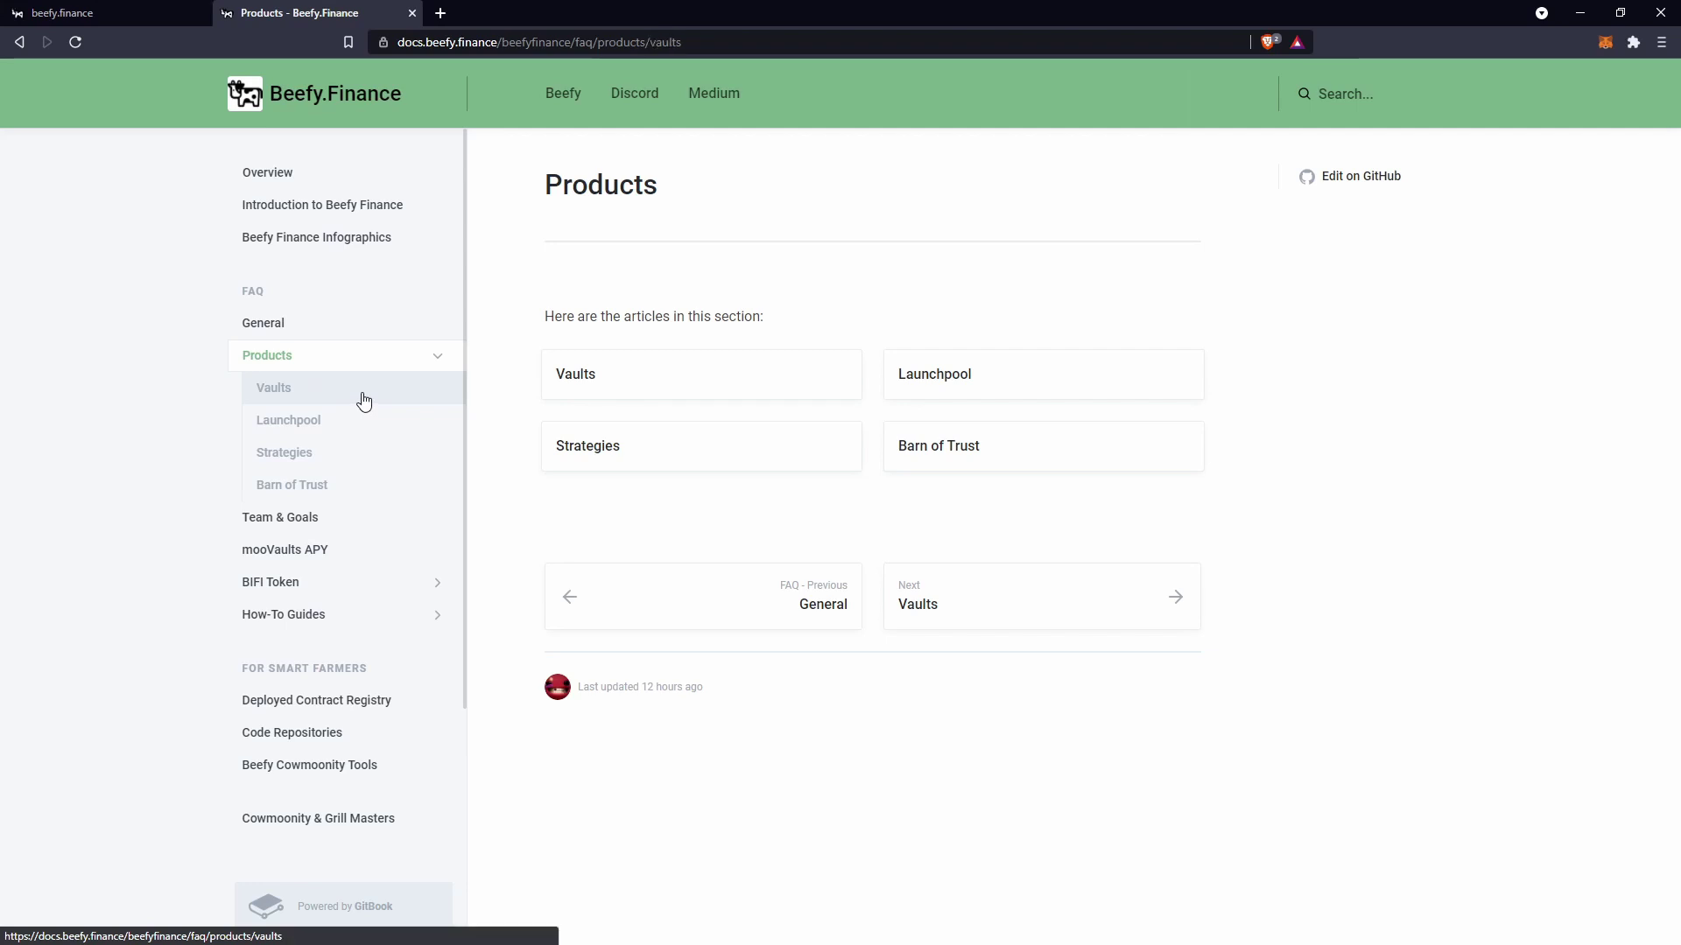
{"action": "scroll", "coordinate": [670, 422], "scroll_direction": "down", "scroll_amount": 8}
{"action": "scroll", "coordinate": [679, 430], "scroll_direction": "up", "scroll_amount": 8}
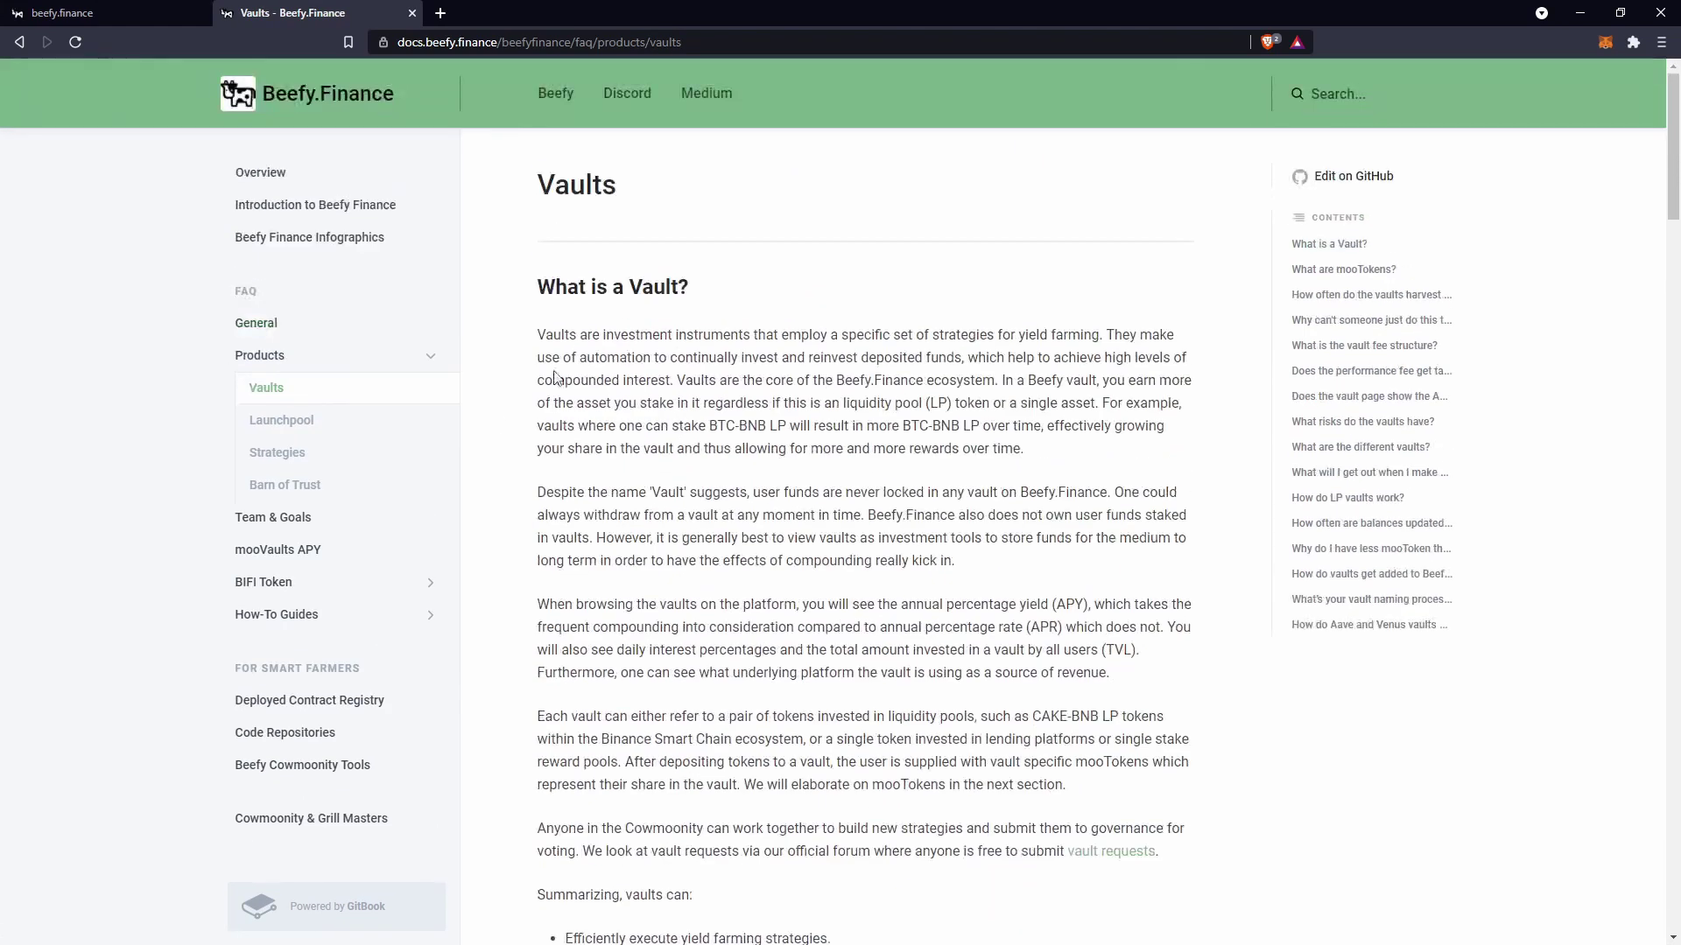
{"action": "left_click", "coordinate": [372, 420]}
{"action": "scroll", "coordinate": [371, 350], "scroll_direction": "down", "scroll_amount": 8}
{"action": "left_click", "coordinate": [368, 520]}
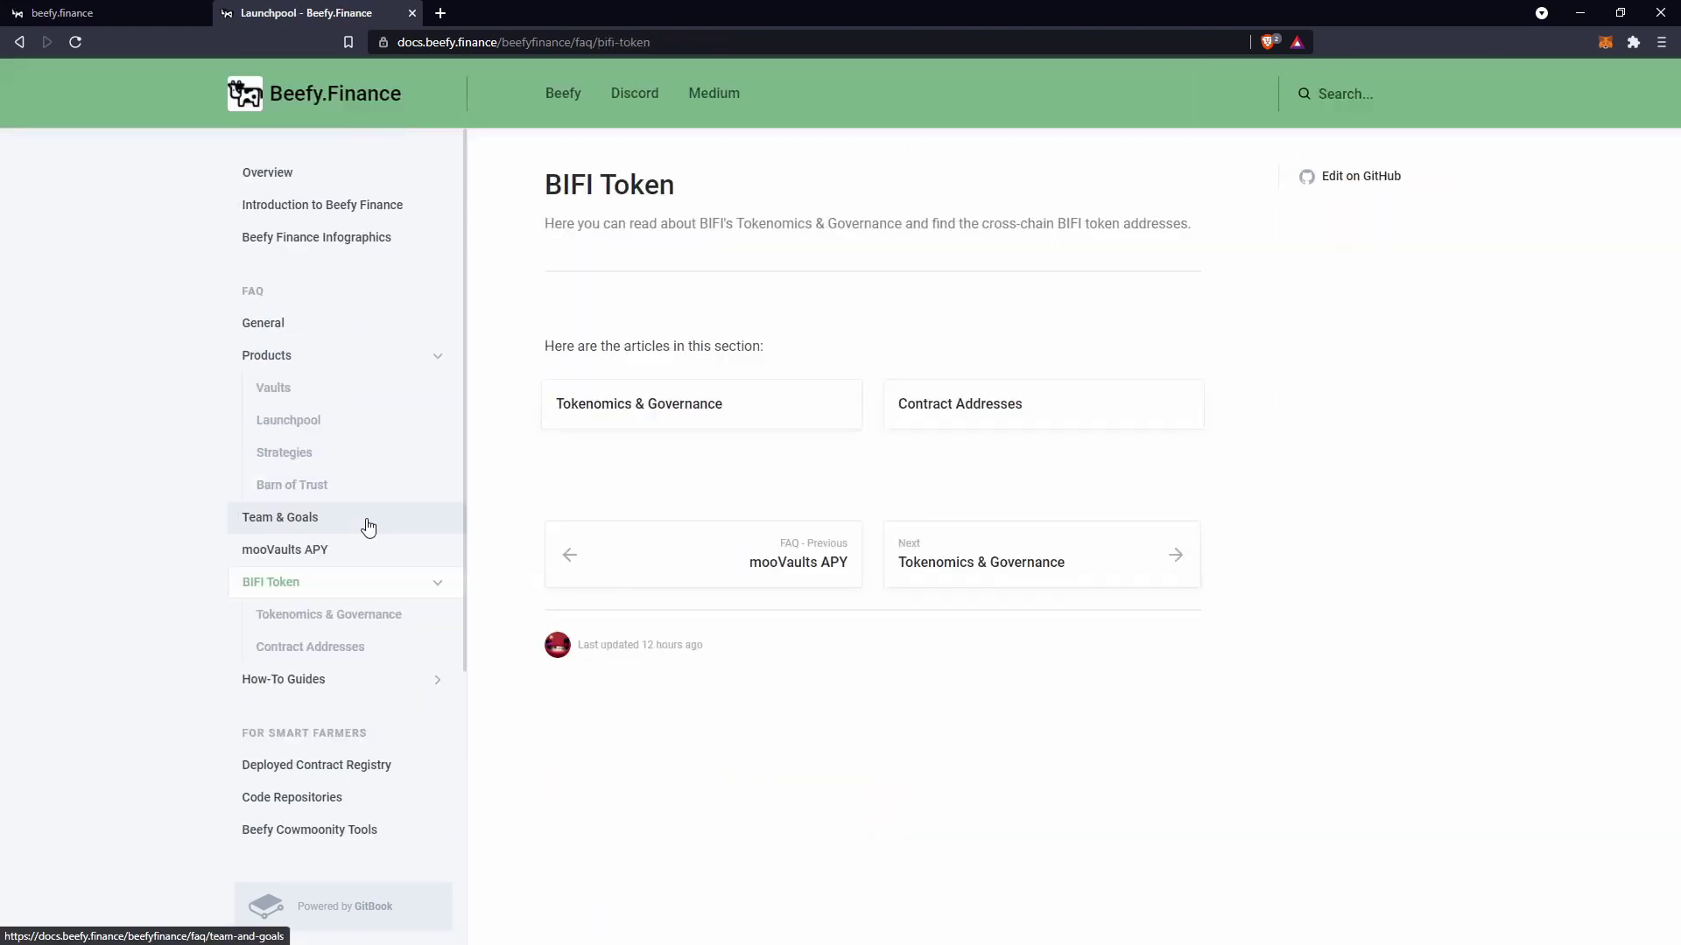